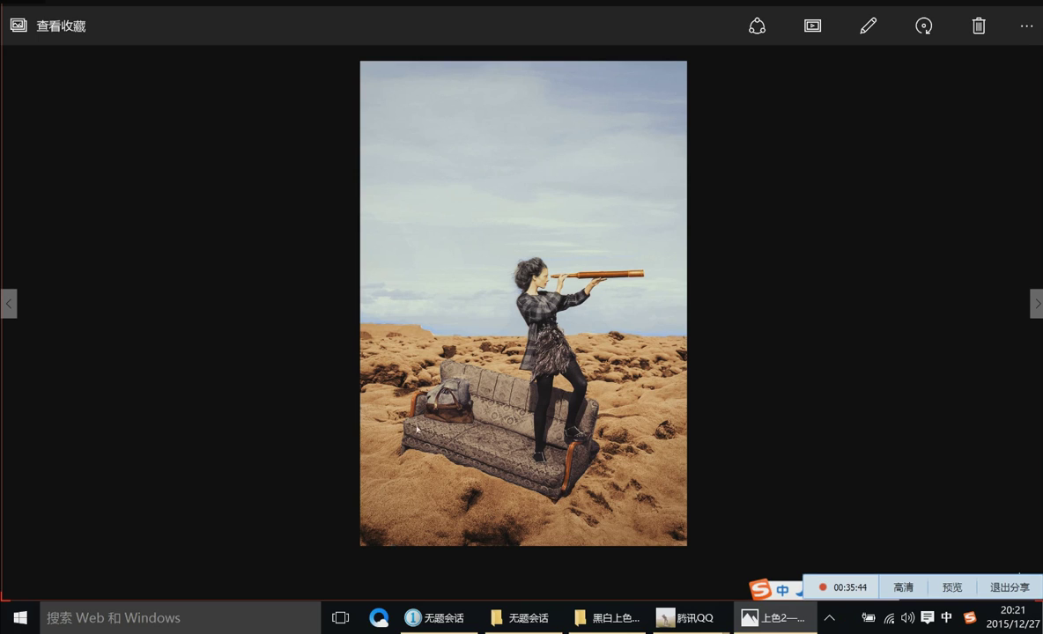
View the black-dress homework image ending the third row and the sofa image starting the last row, closing each after viewing
click(948, 19)
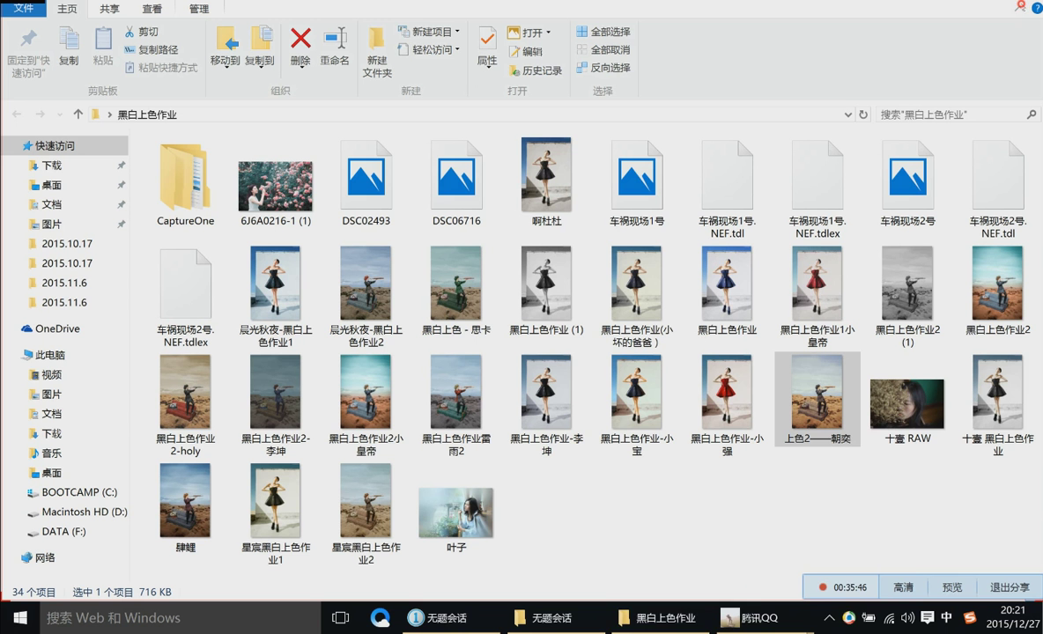
click(989, 376)
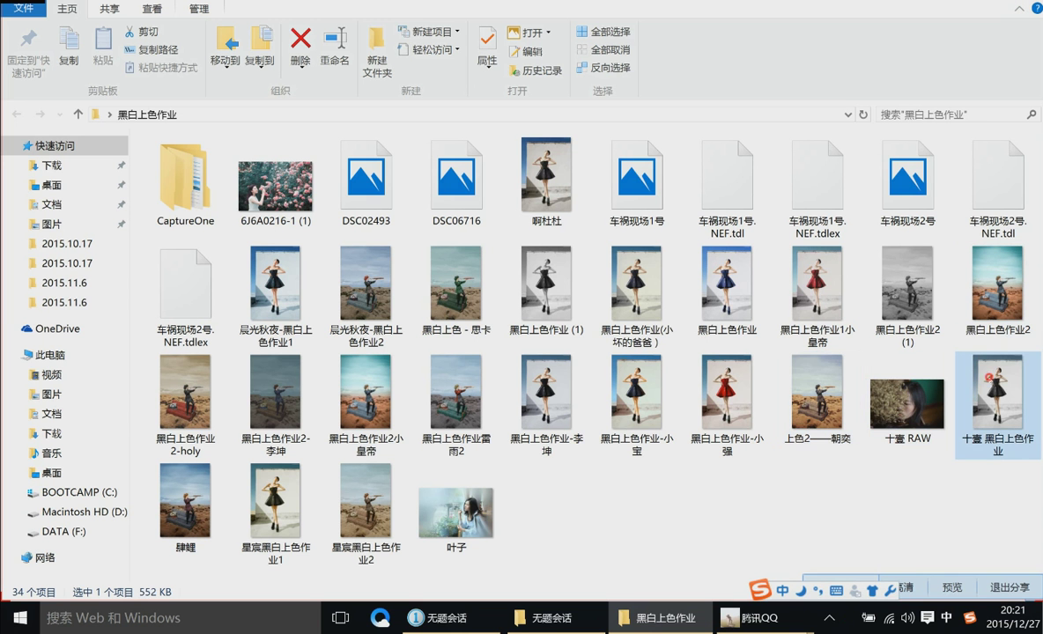
double_click(989, 377)
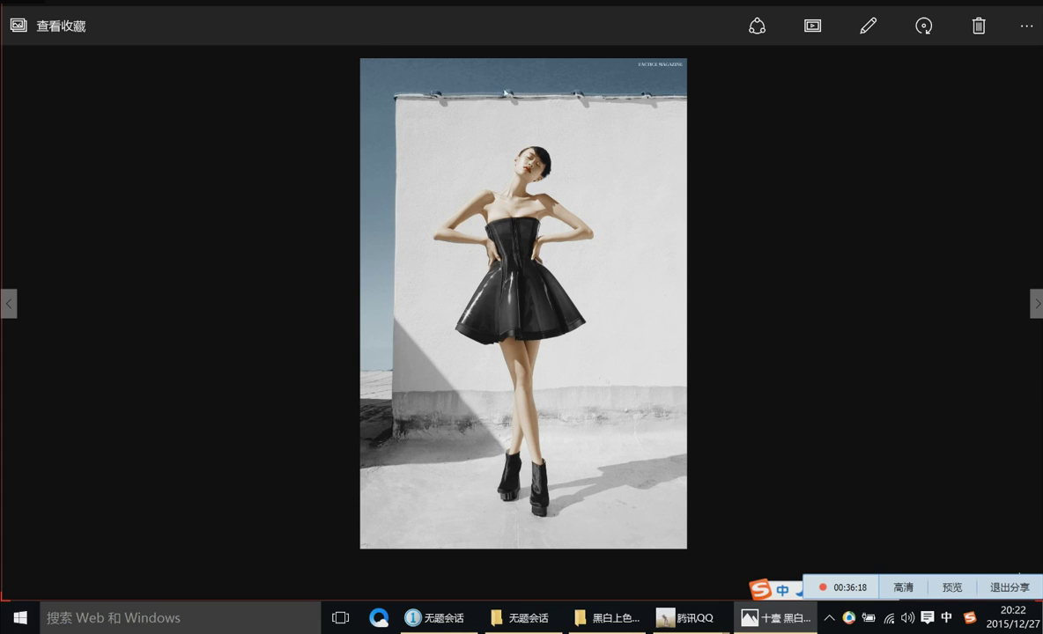
click(1025, 7)
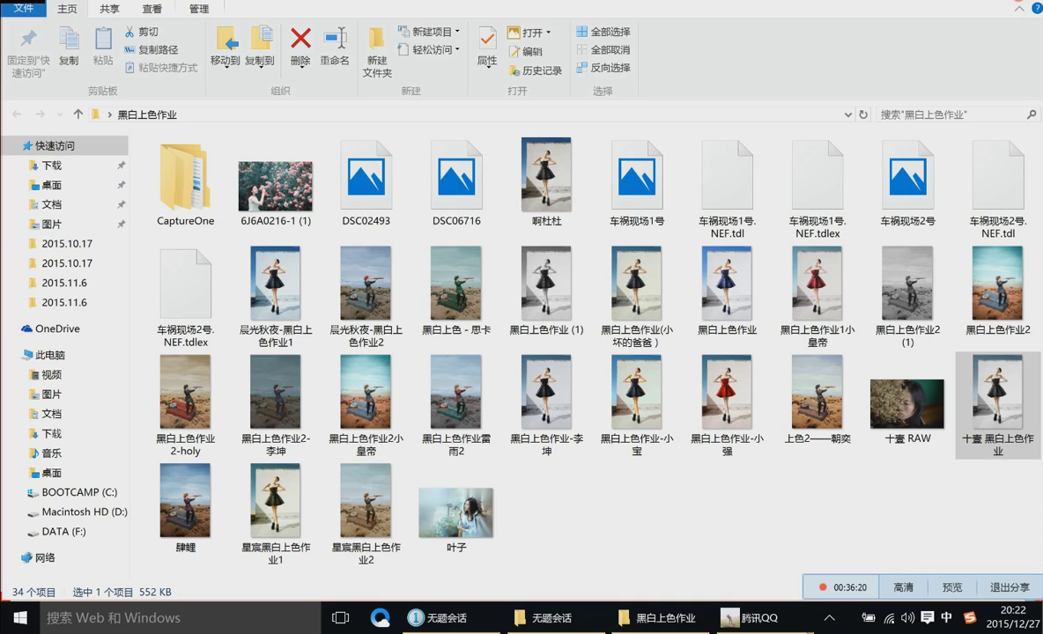
click(186, 476)
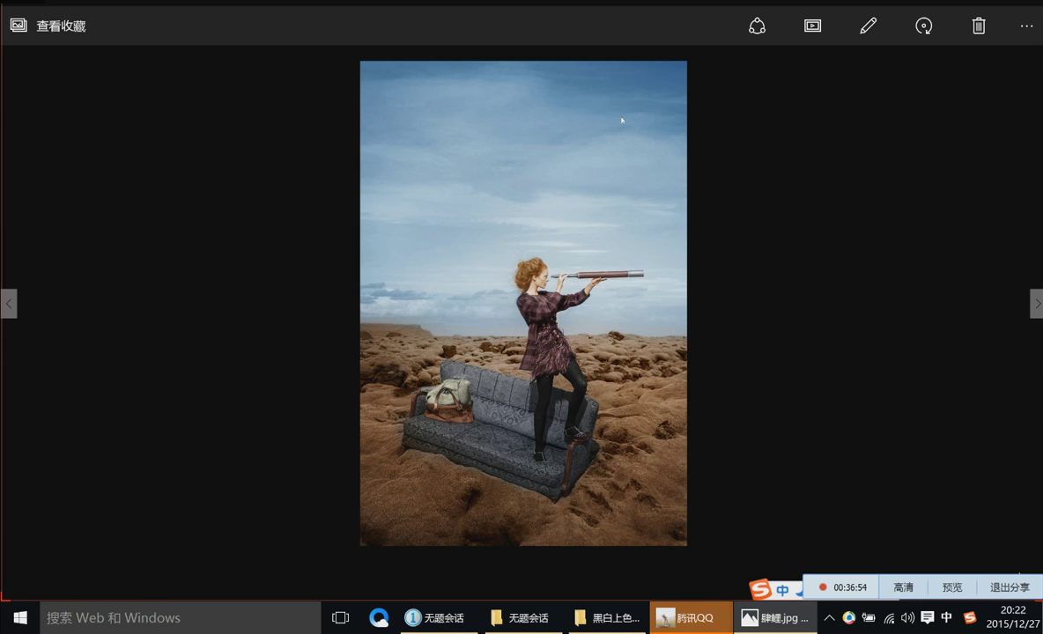
click(1024, 7)
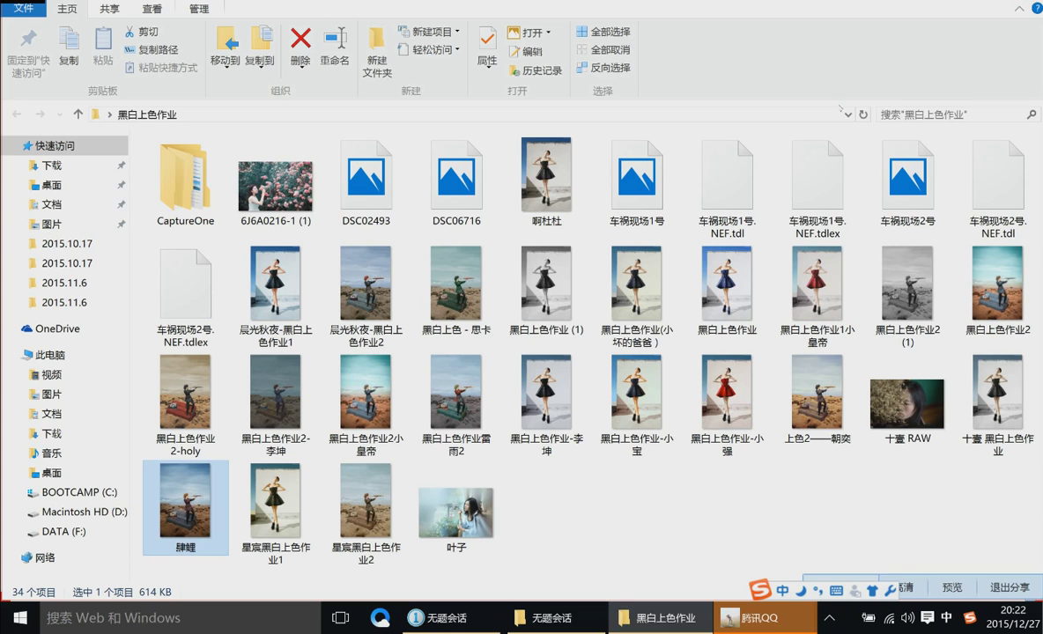
View the last row's black-dress 黑白上色作业1 image and sofa 黑白上色作业2 image, closing each to return to the folder
click(267, 519)
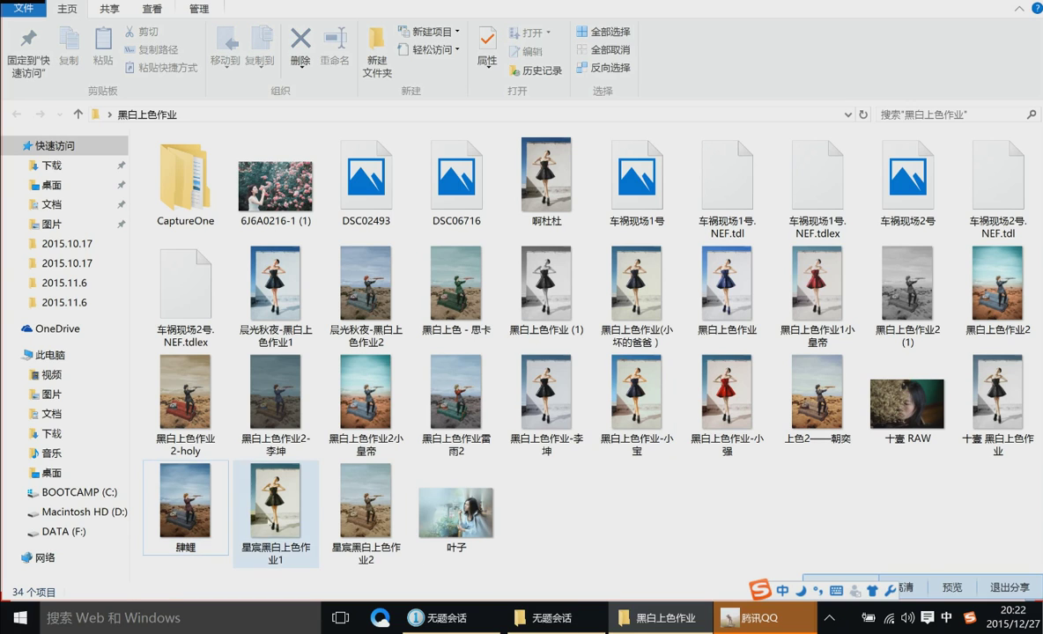
double_click(267, 518)
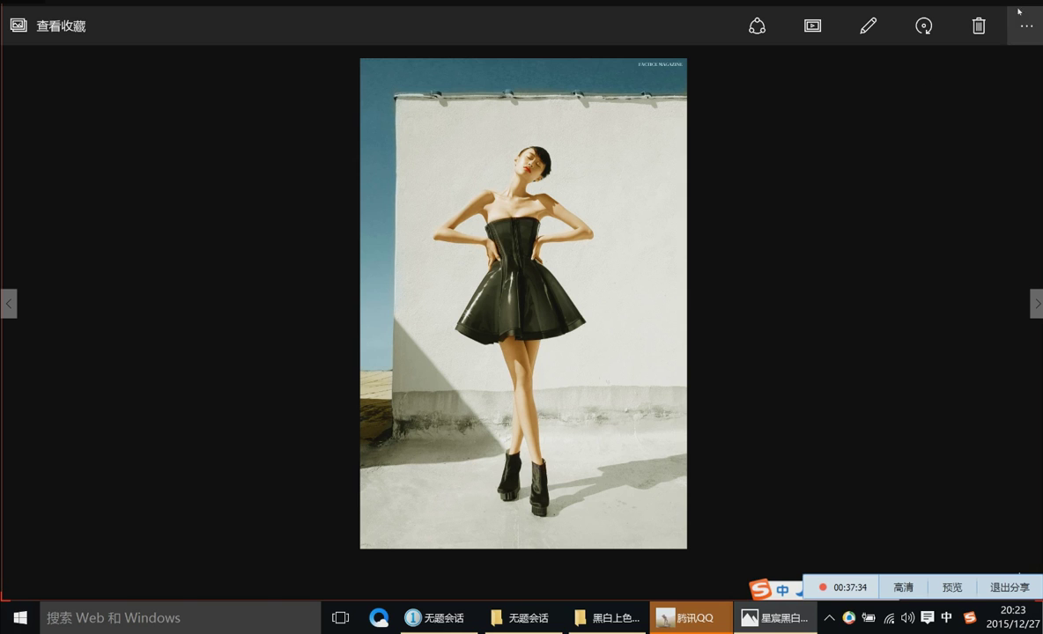
click(948, 19)
double_click(356, 471)
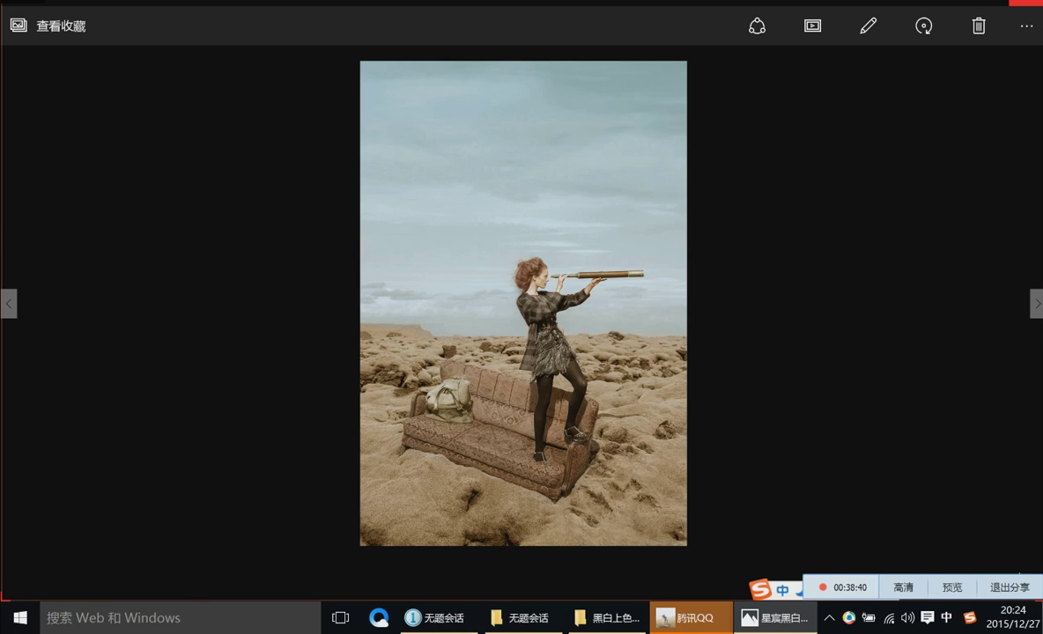
click(948, 17)
click(608, 460)
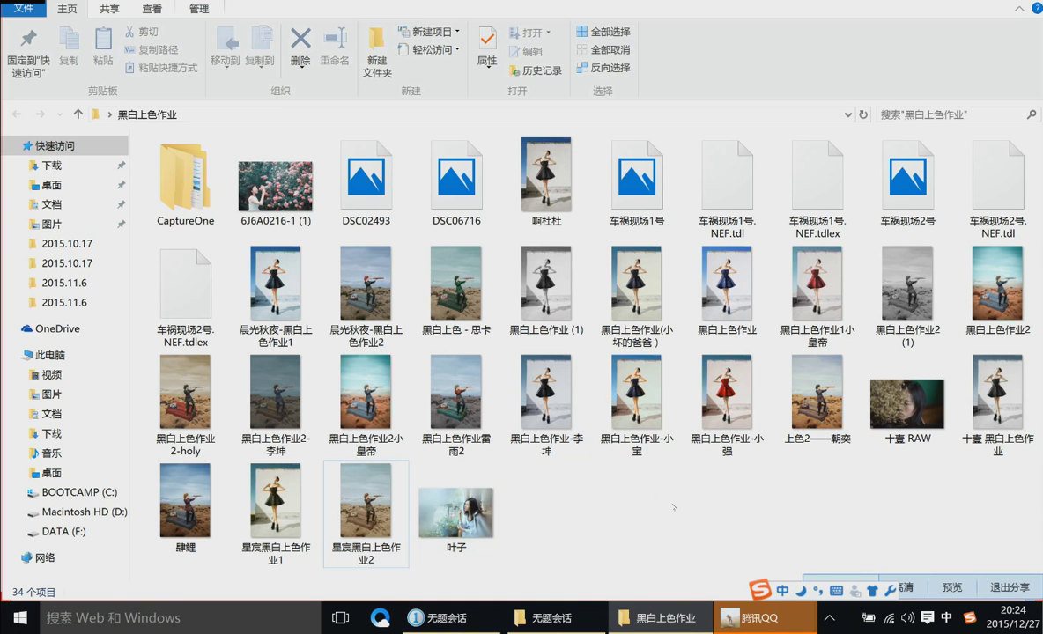
Restore the 黑白上色作业 window to reach the desktop, check the 黑白上色 folder's contents, close that folder and maximize 黑白上色作业 again
key(super+Down)
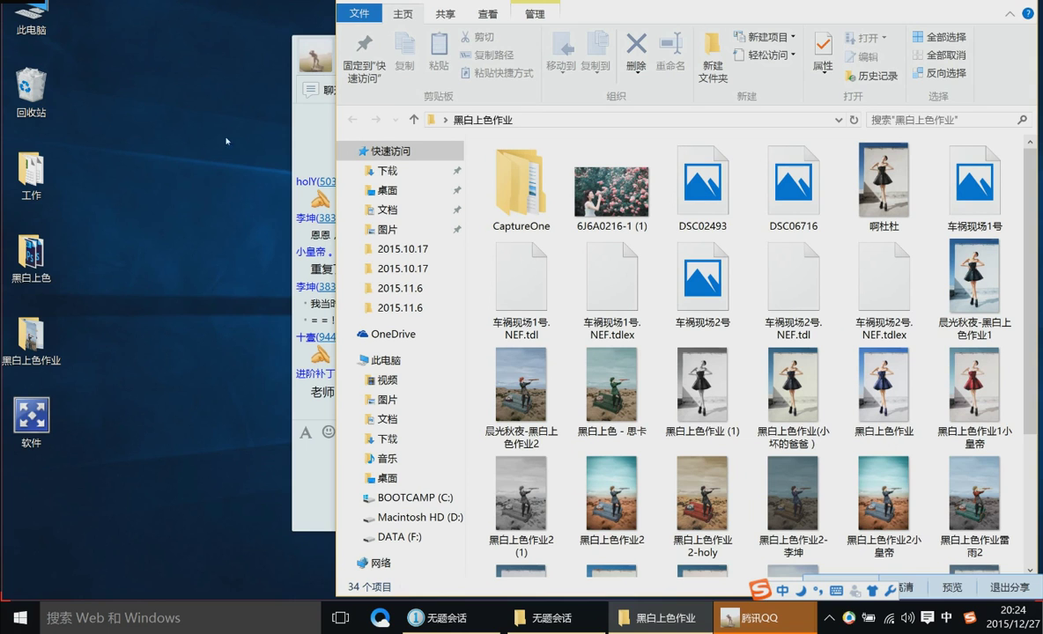
double_click(31, 254)
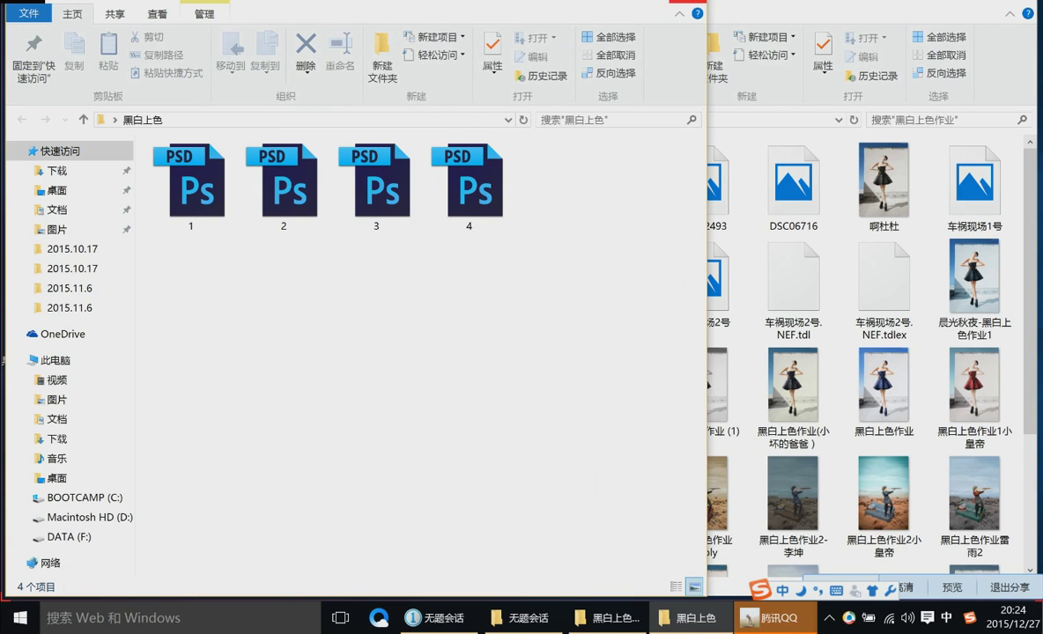
key(alt+F4)
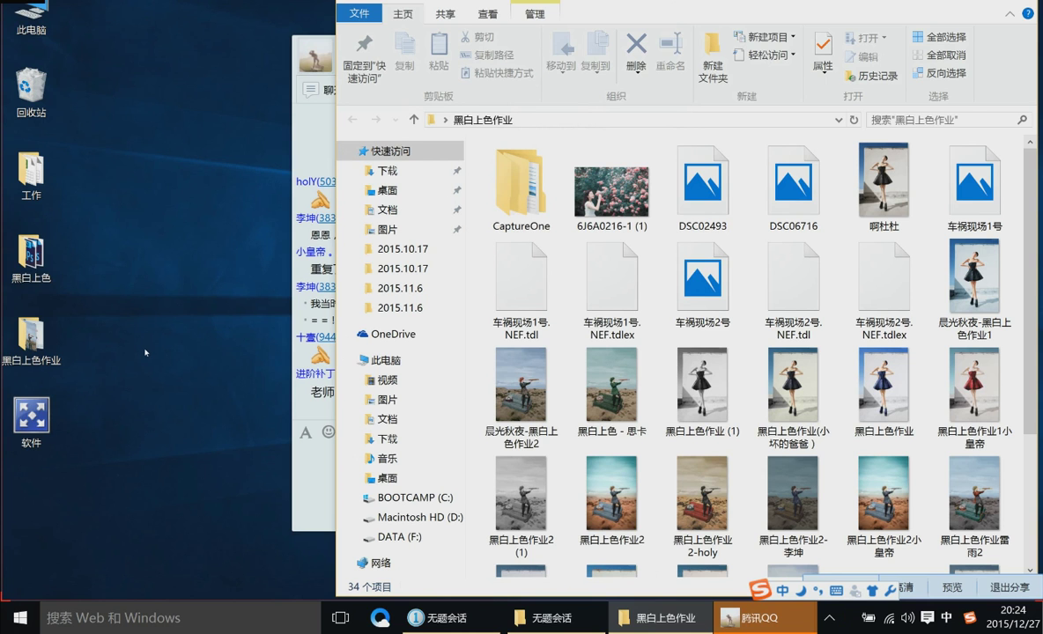
drag(604, 10, 352, 26)
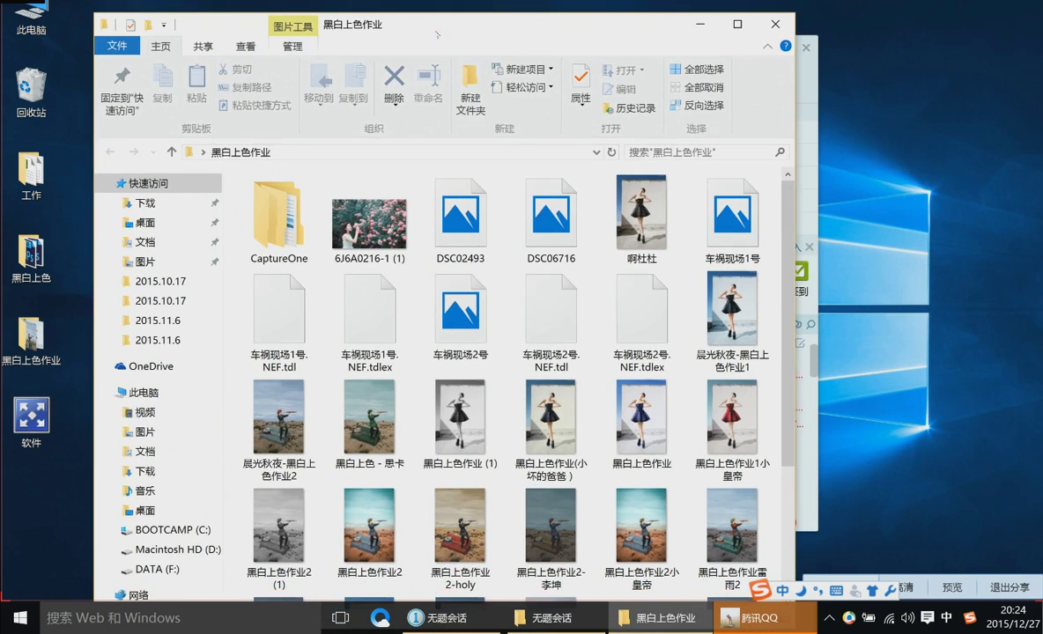
double_click(400, 26)
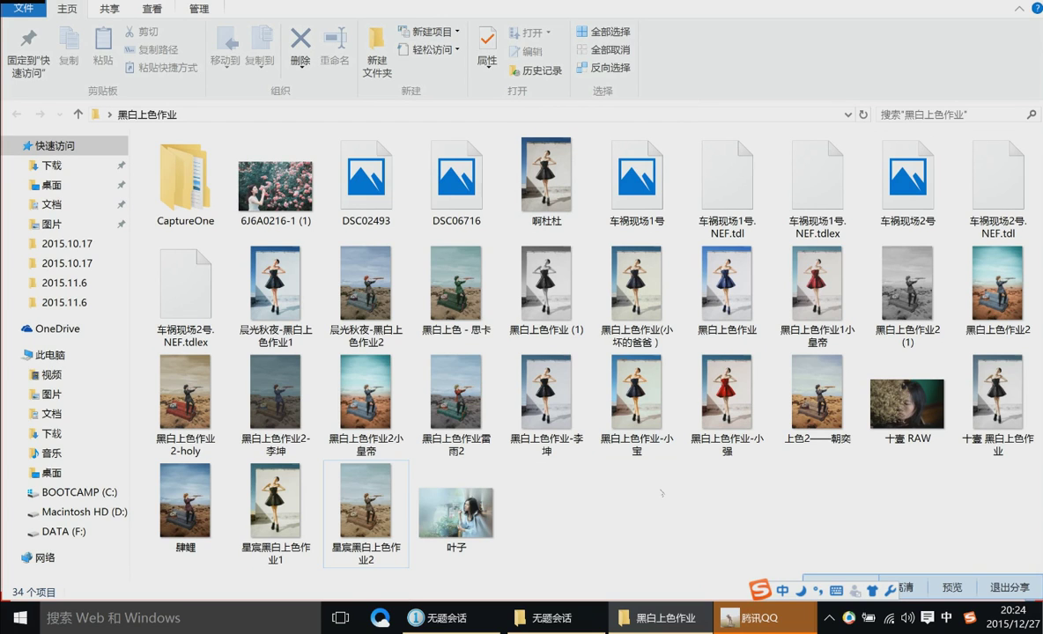
drag(603, 498, 555, 449)
drag(519, 474, 1028, 547)
Switch to the 无限TX全能班 group chat in QQ and read the students' incoming replies
mouse_move(753, 616)
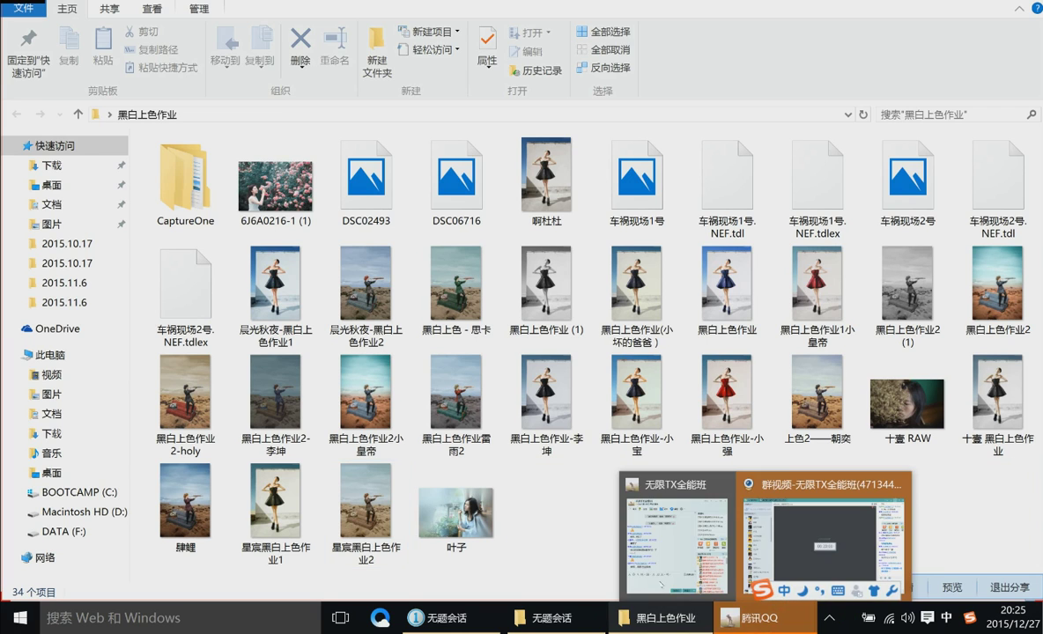
click(665, 557)
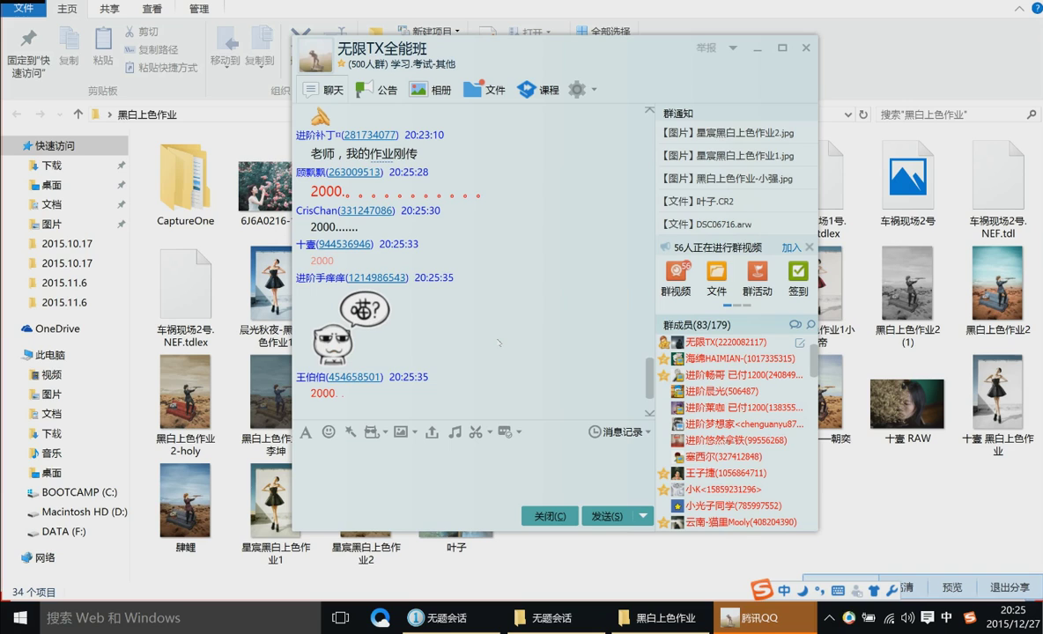
click(497, 340)
click(476, 323)
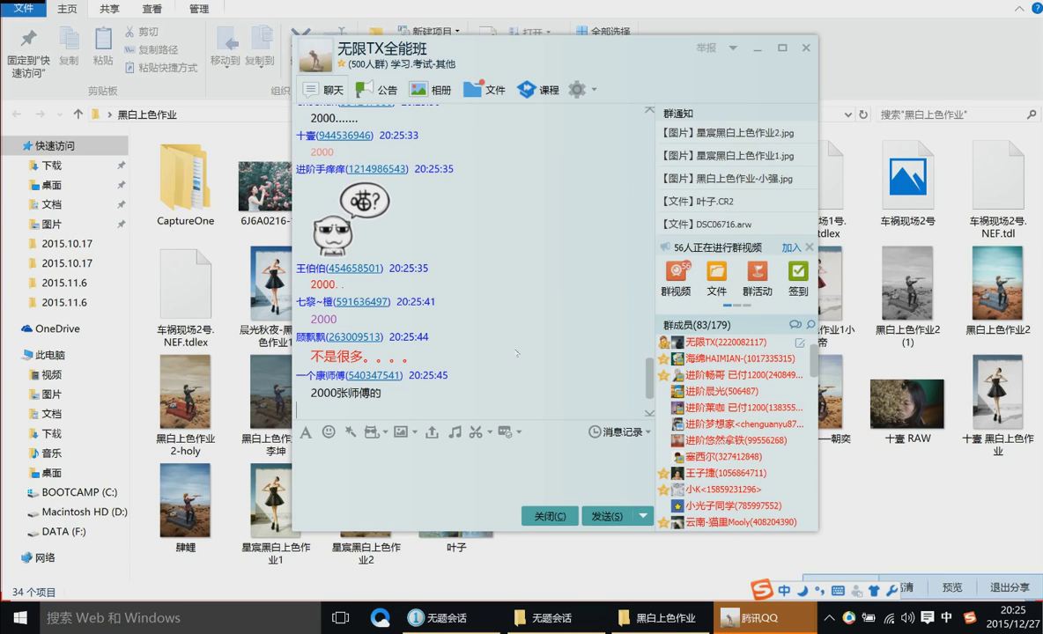
click(463, 241)
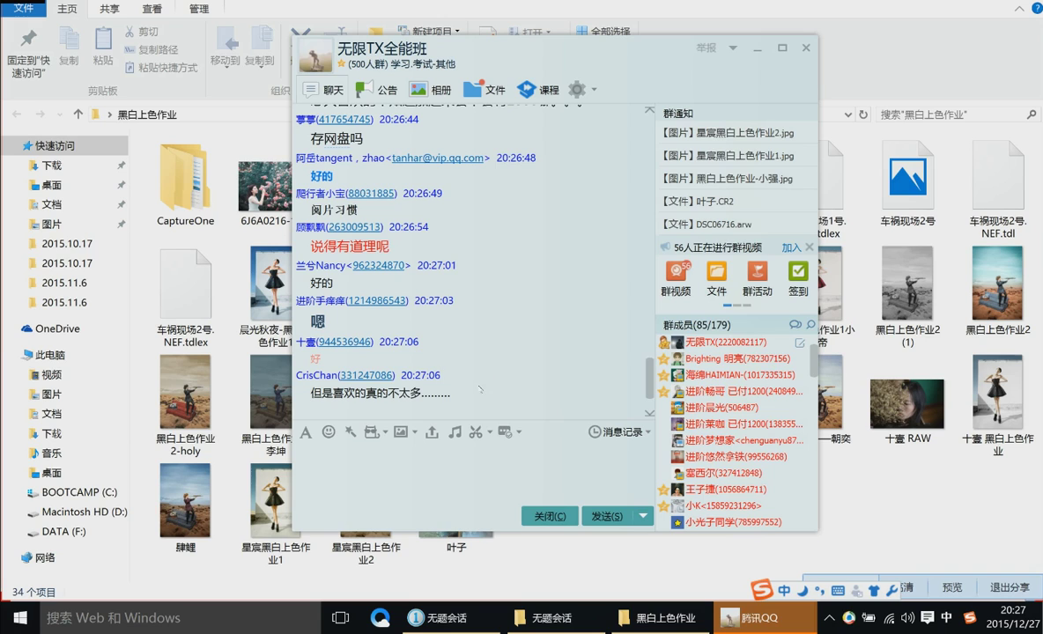
triple_click(480, 382)
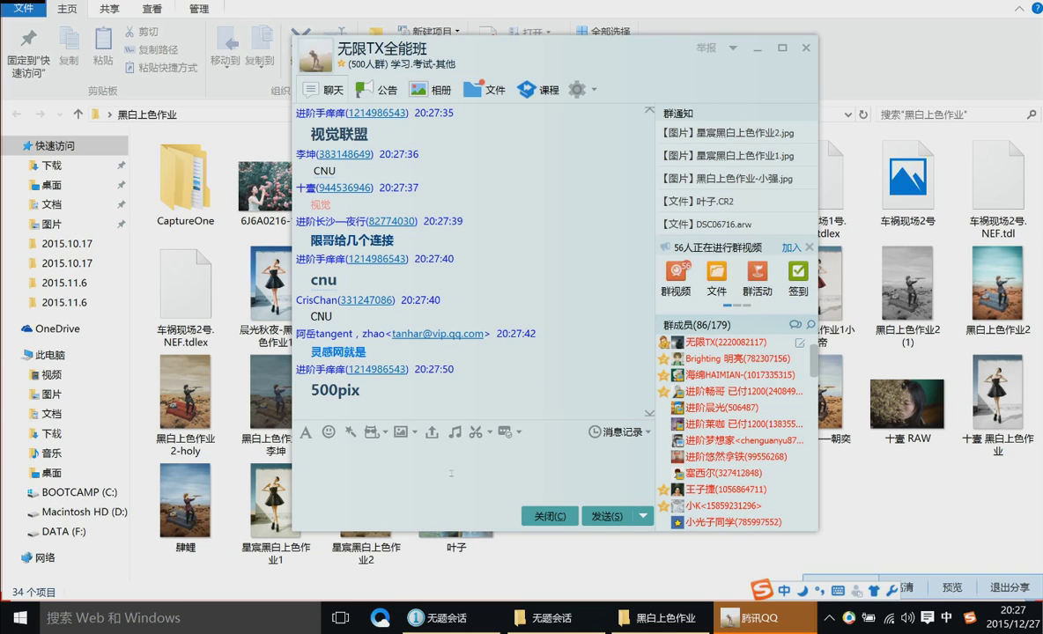
Send the message "500px" to the 无限TX全能班 group chat
text(500px)
key(Return)
key(ctrl+Return)
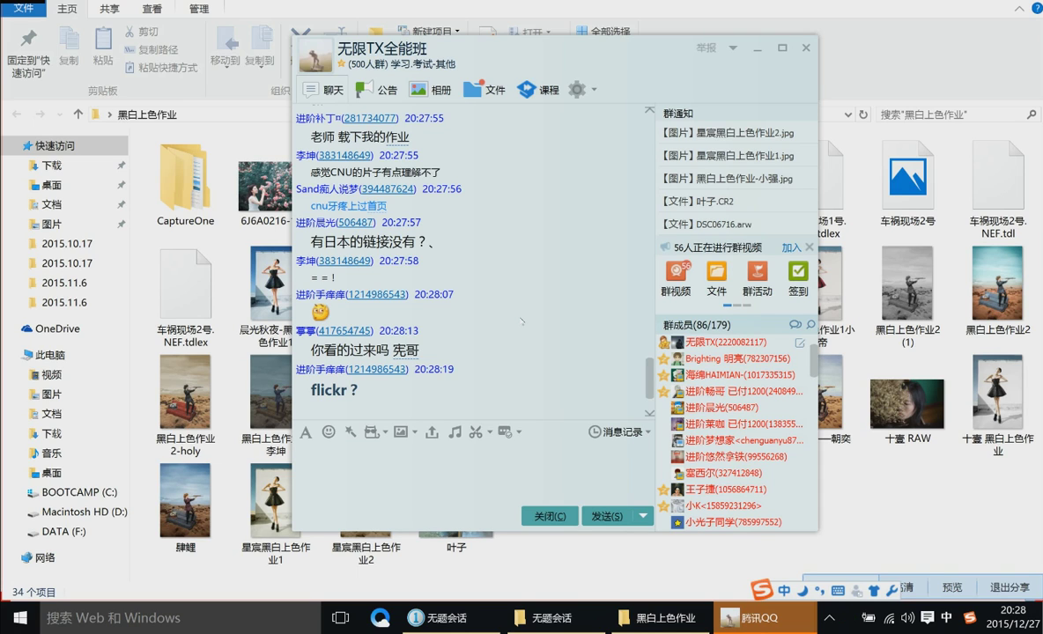
click(520, 319)
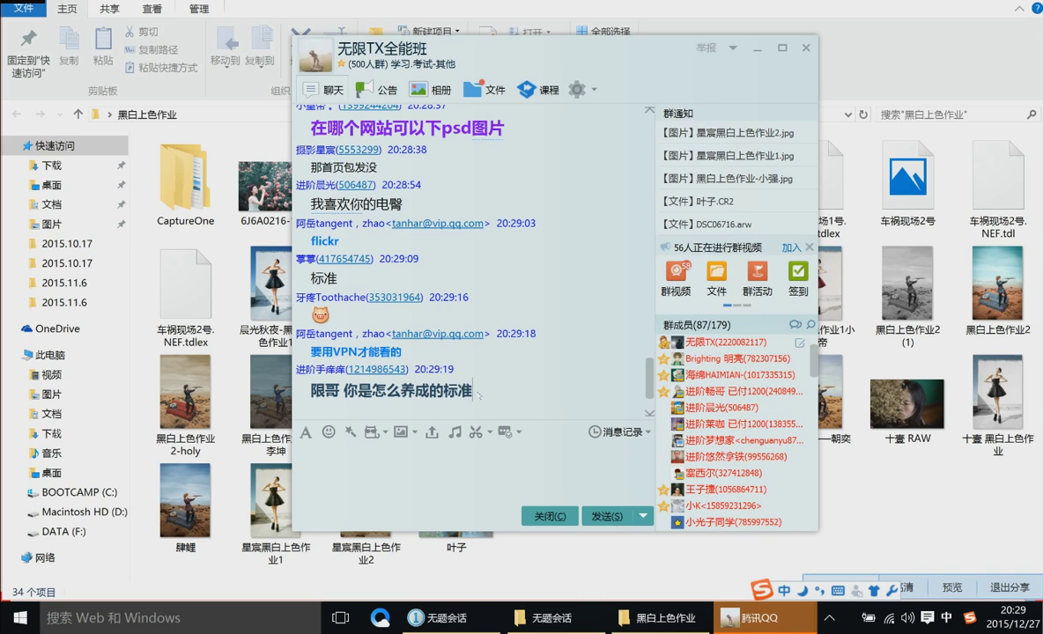
Bring the 黑白上色作业 folder window to the front, restore it to a smaller size and minimize it
click(931, 490)
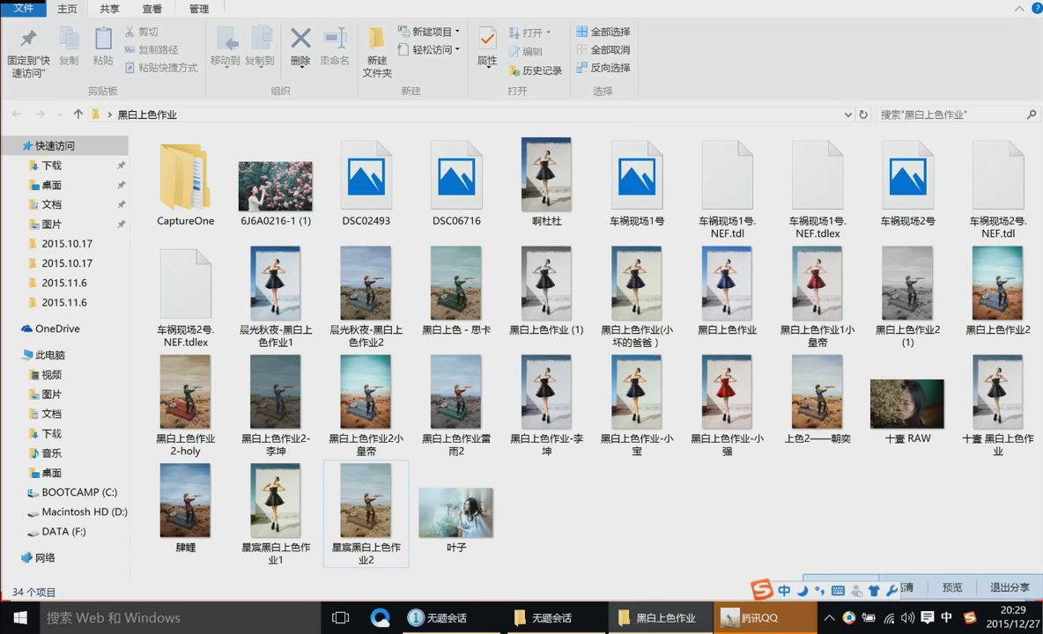
double_click(867, 2)
drag(715, 48, 853, 49)
click(845, 14)
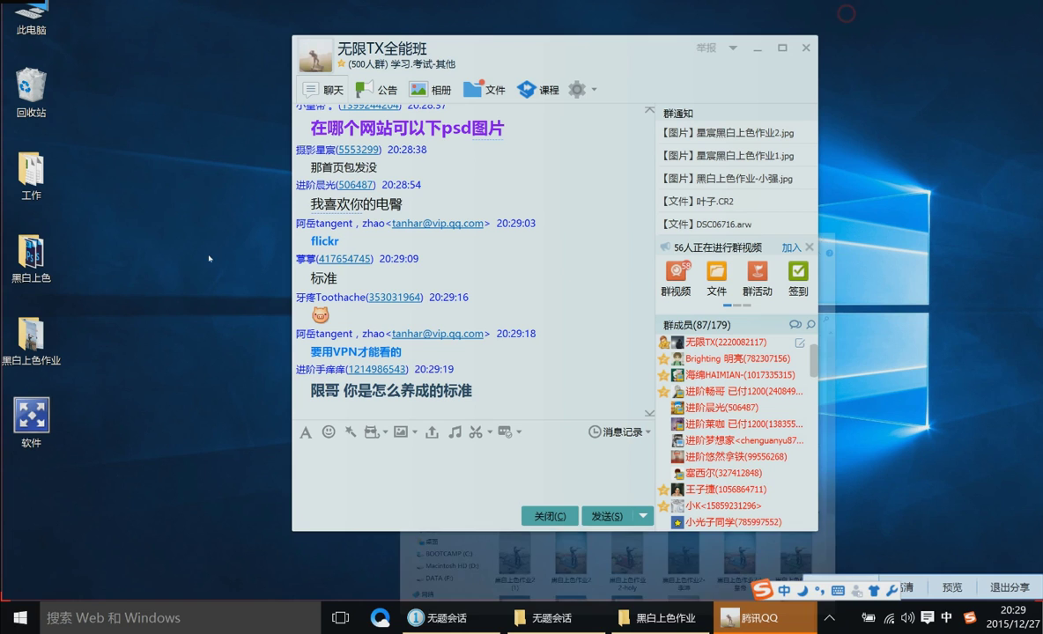
Switch to Capture One 9 and select the DSC06716.arw photo for display in its viewer
click(19, 617)
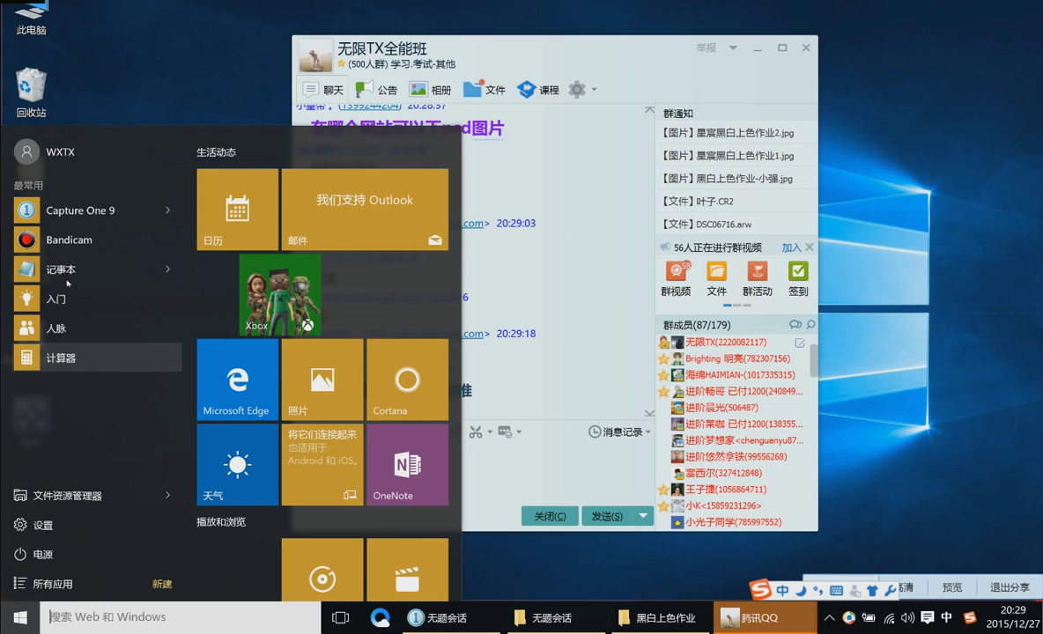
click(71, 210)
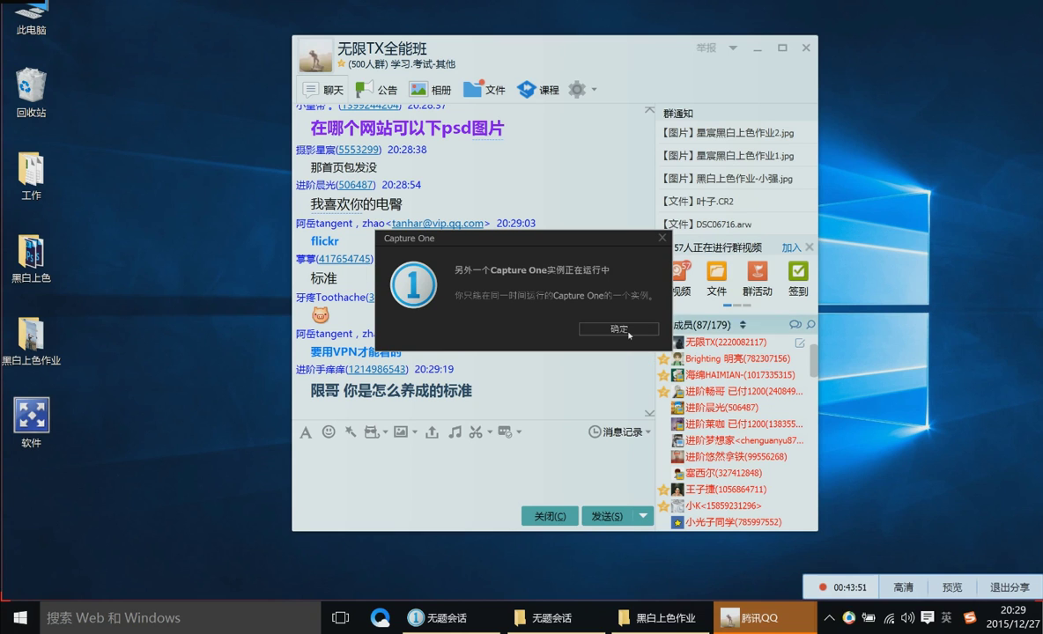
click(618, 329)
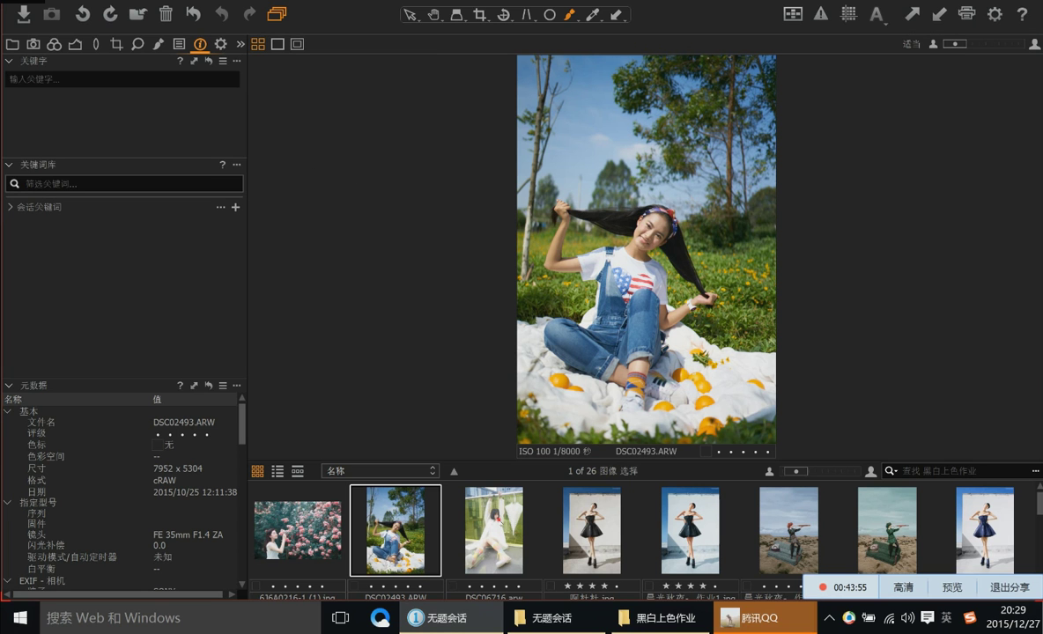
click(493, 530)
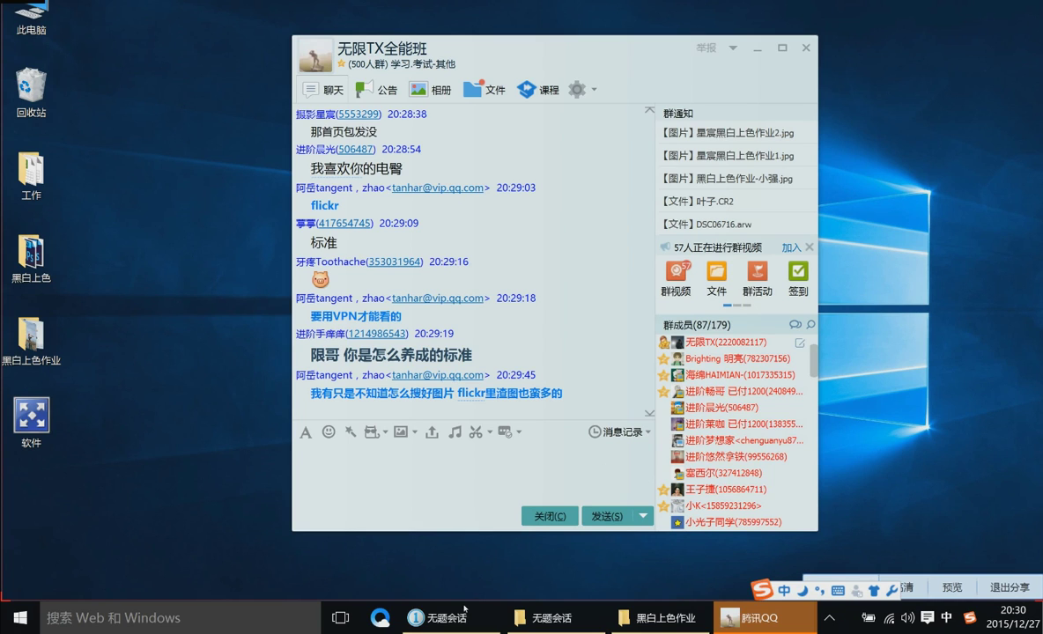
mouse_move(460, 616)
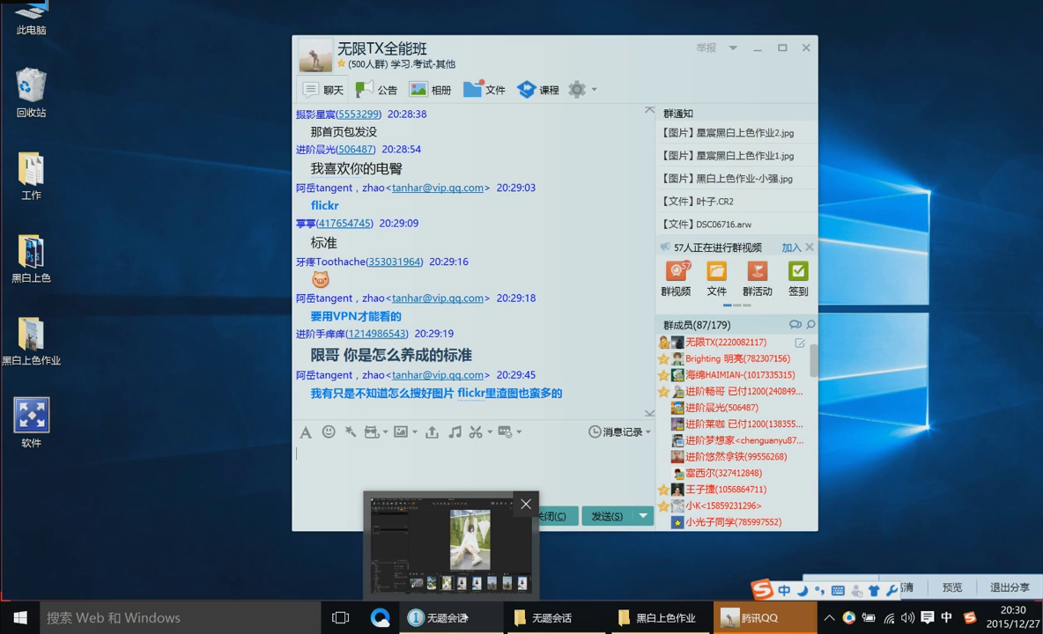
click(464, 617)
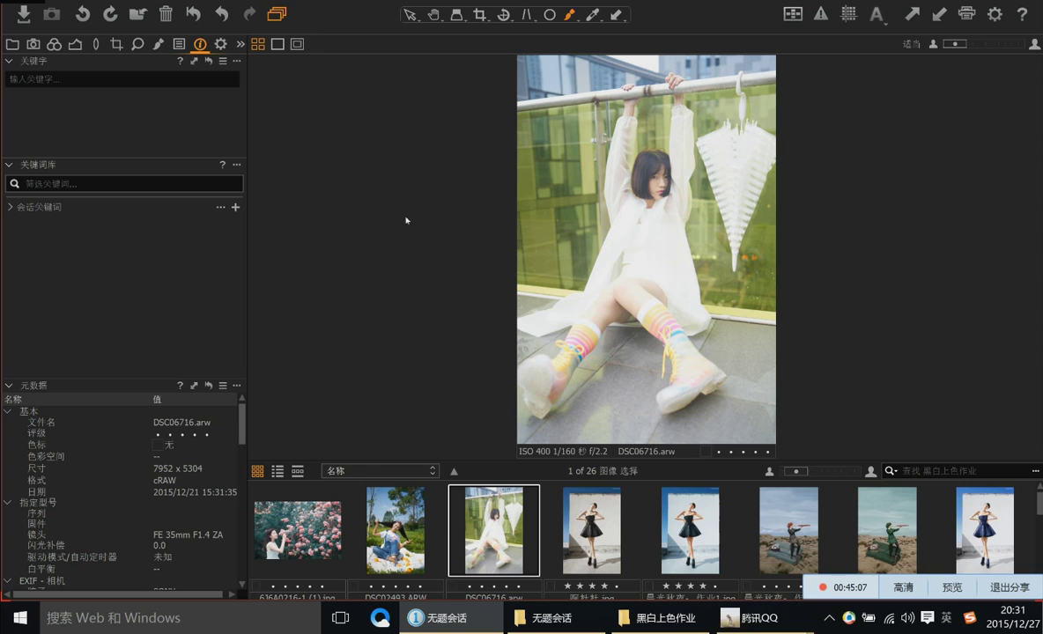
Bring up the 无限TX全能班 group chat, read the new messages, and minimize it to return to Capture One
mouse_move(761, 617)
click(626, 498)
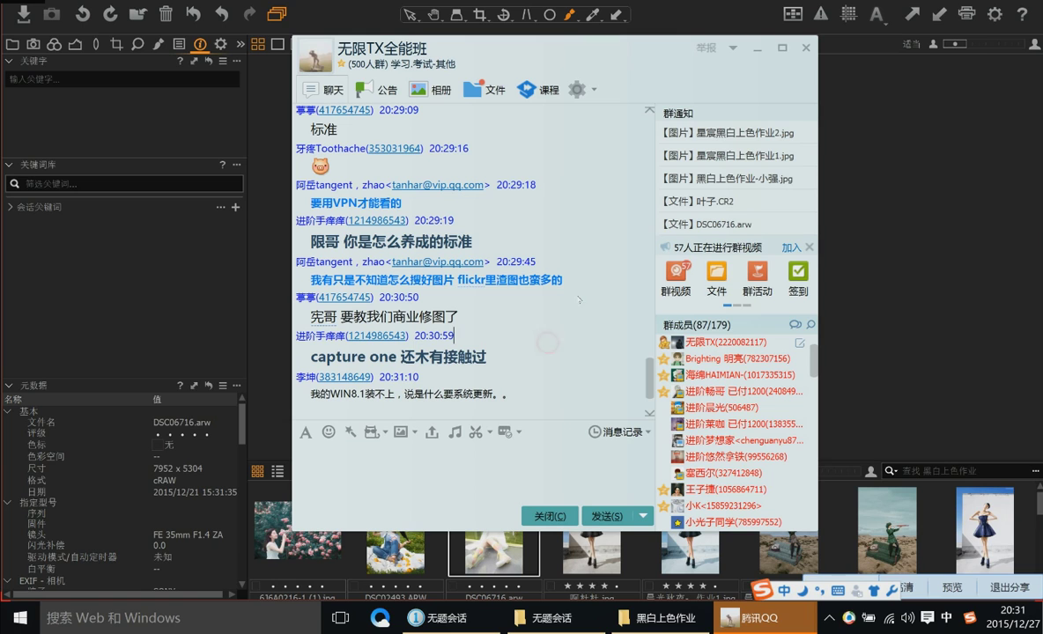
drag(755, 51, 833, 114)
click(833, 113)
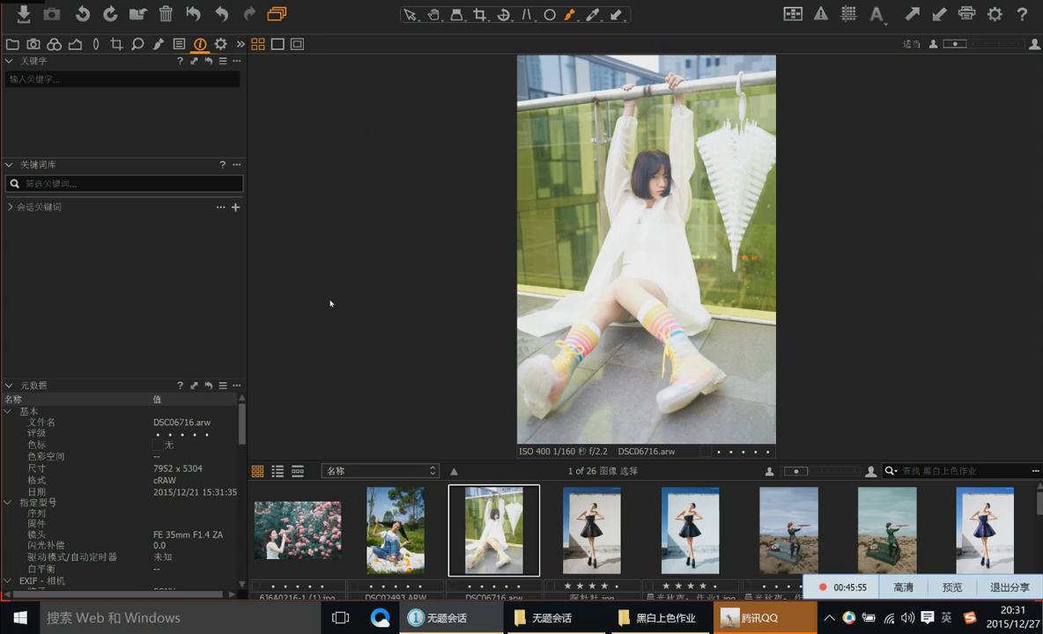
key(alt+f)
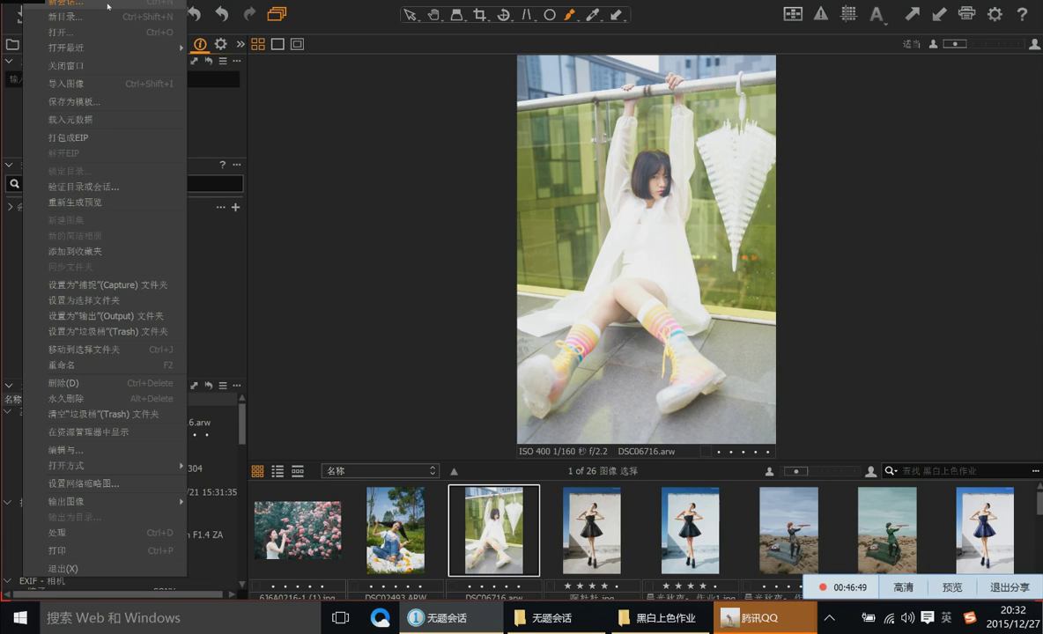
click(360, 131)
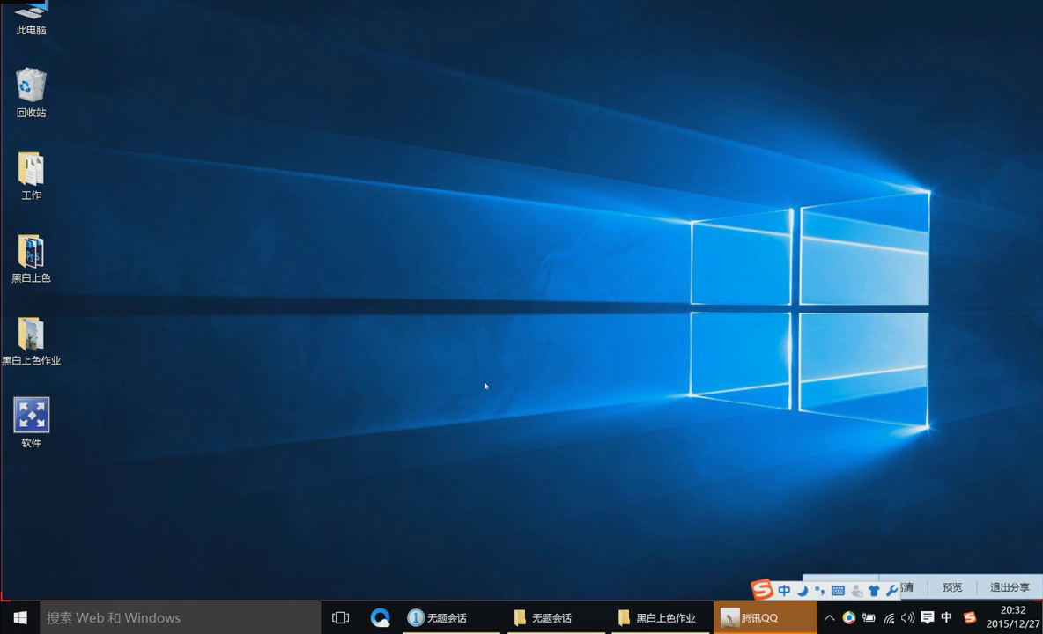
key(Up)
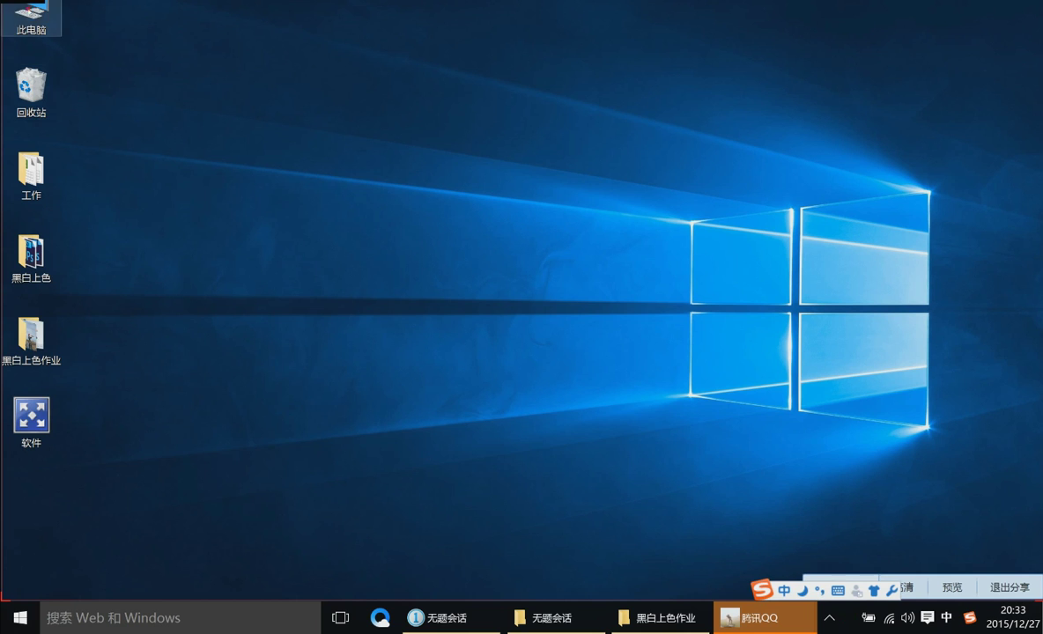
right_click(287, 134)
mouse_move(370, 322)
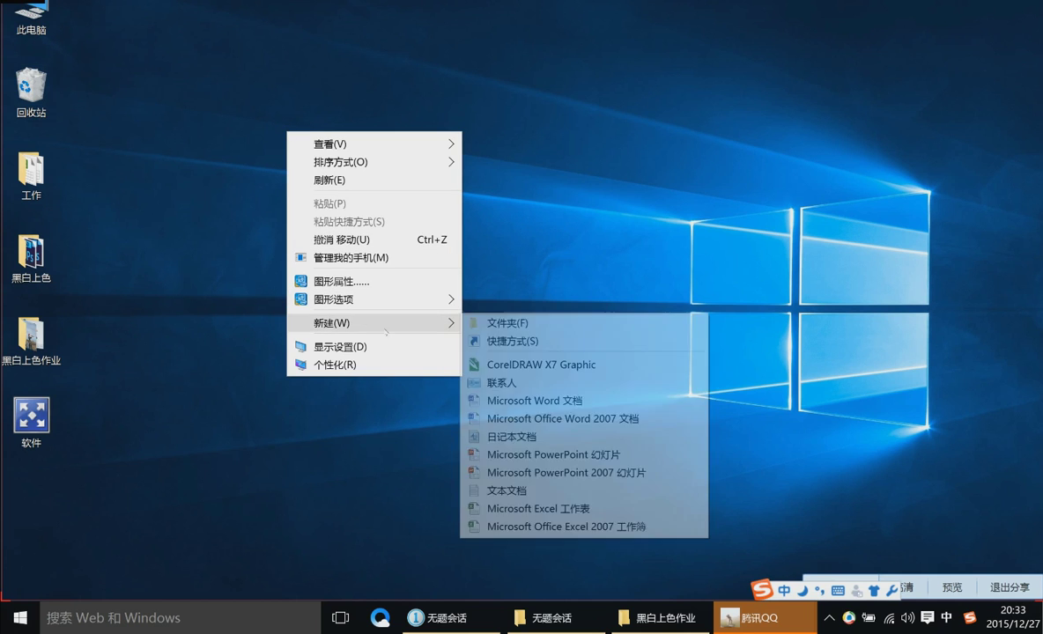
click(493, 251)
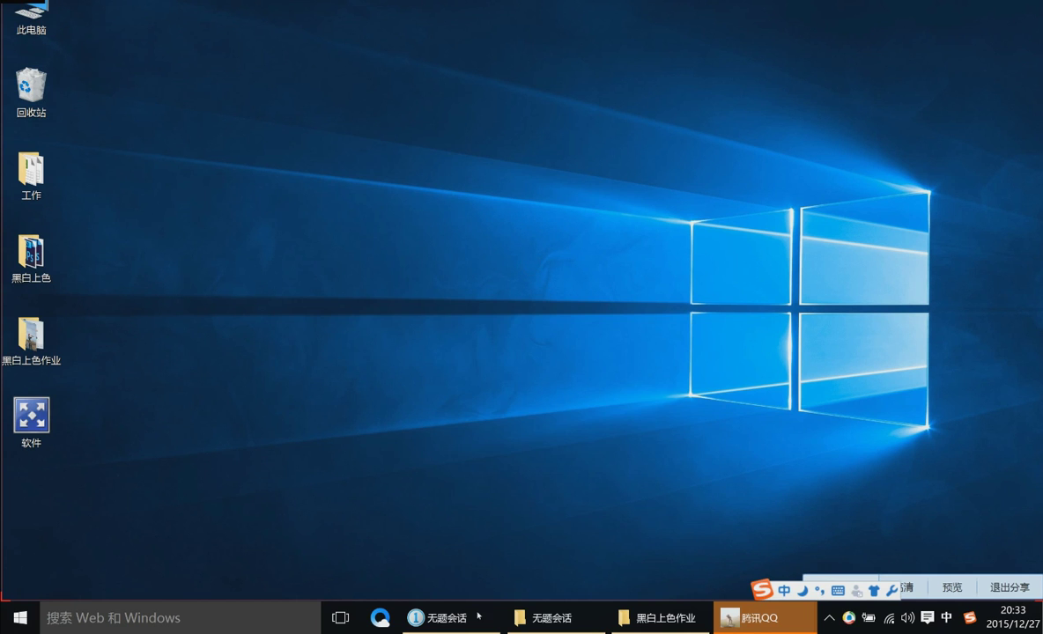
Switch to Capture One, start a new session, and name it 会话
click(445, 616)
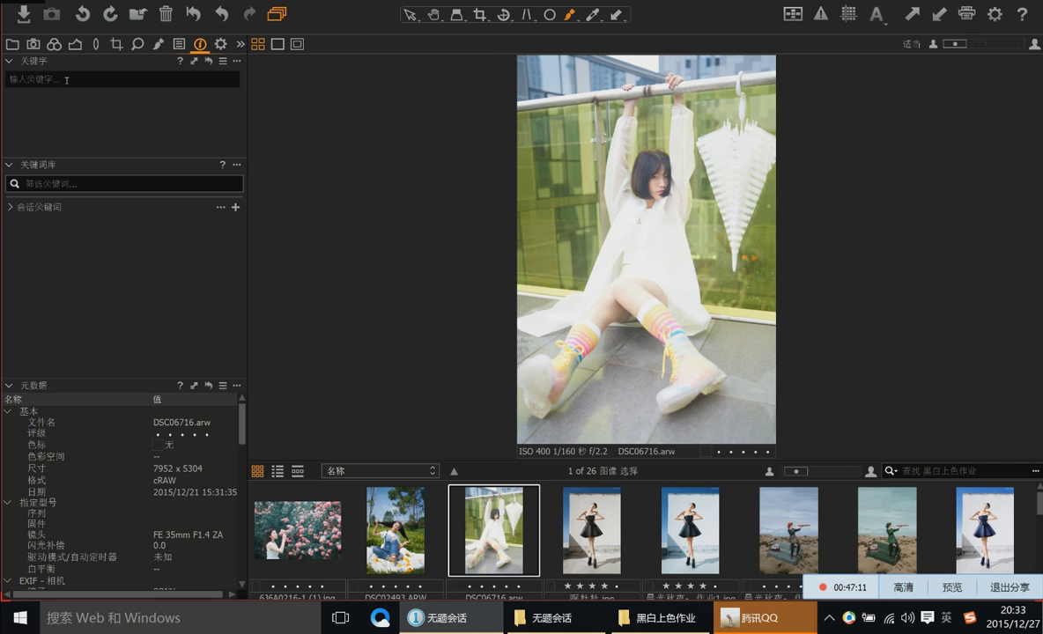
key(alt+f)
key(Return)
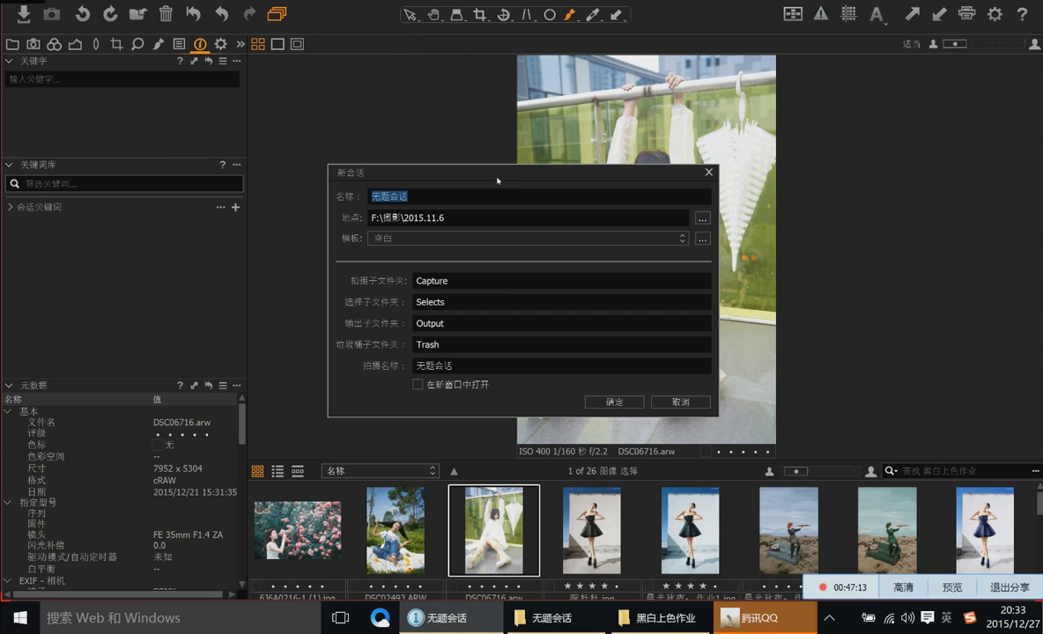
drag(481, 178, 455, 116)
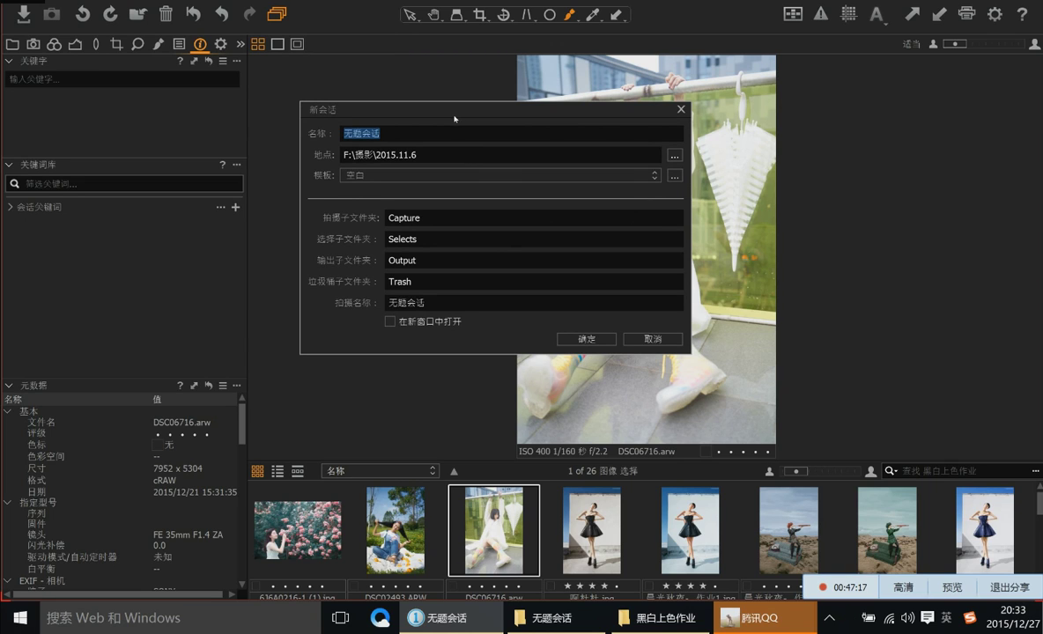
drag(394, 132, 322, 133)
text(无会话)
key(BackSpace)
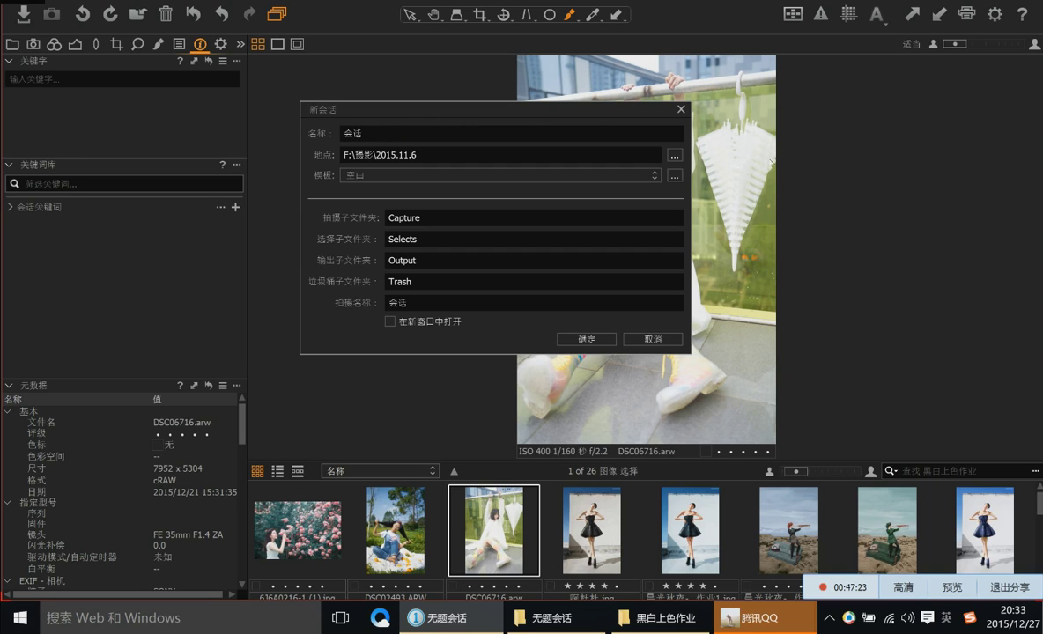
Browse for the session's location and go to the 摄影 folder on the DATA (F:) drive
click(536, 154)
click(673, 154)
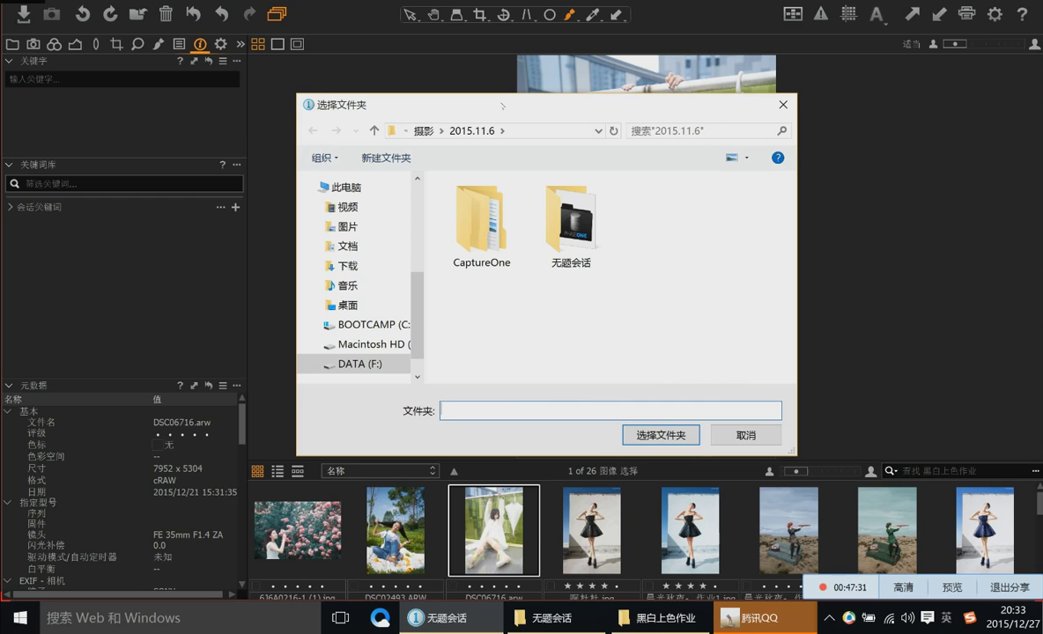
drag(502, 106, 577, 123)
click(499, 147)
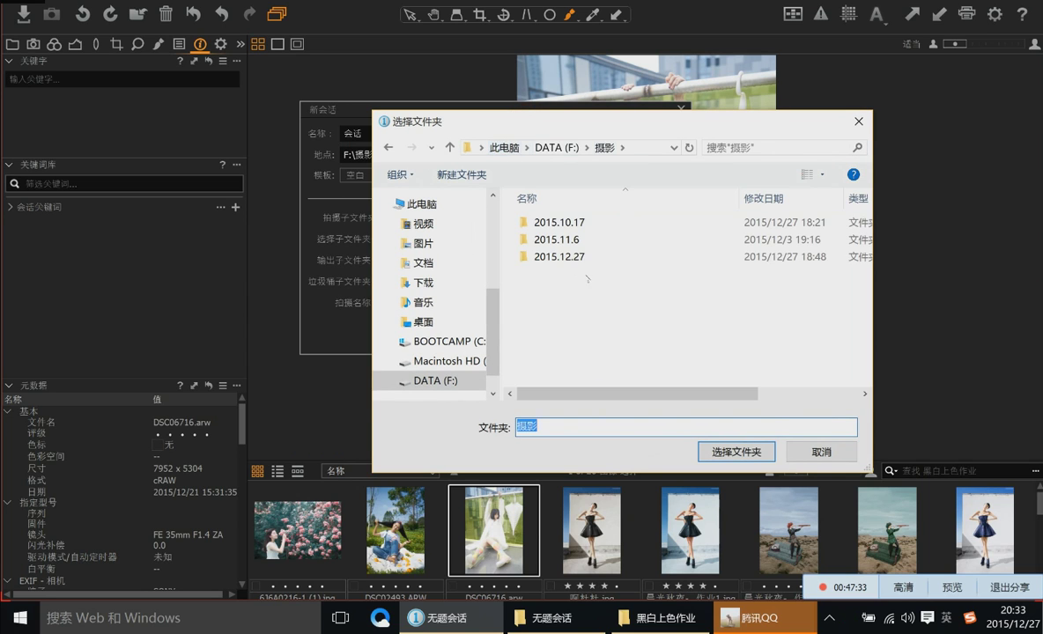
click(502, 147)
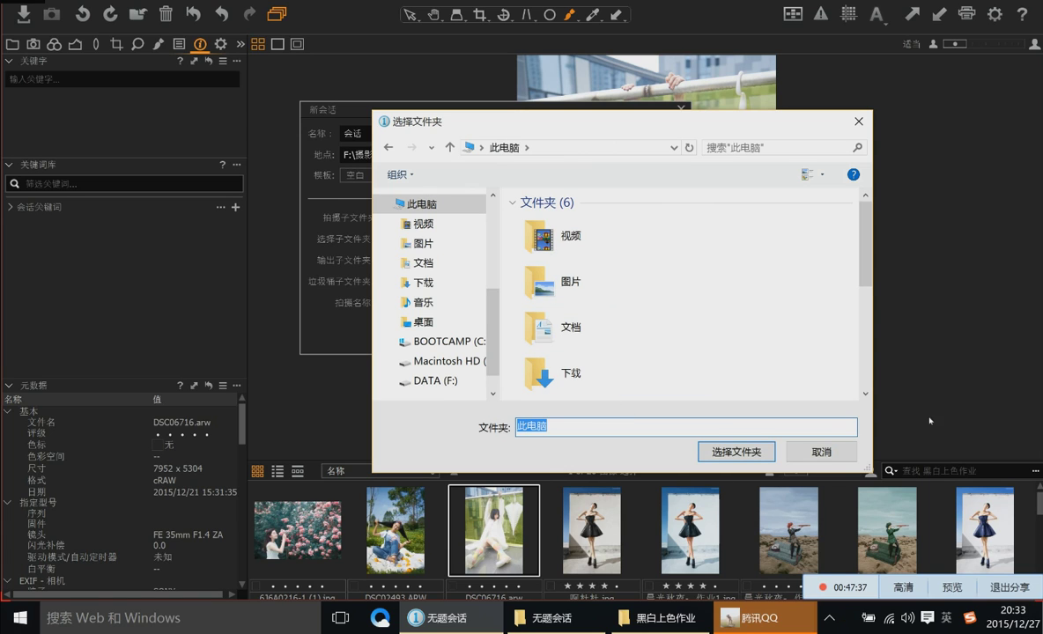
scroll(696, 185, down, 5)
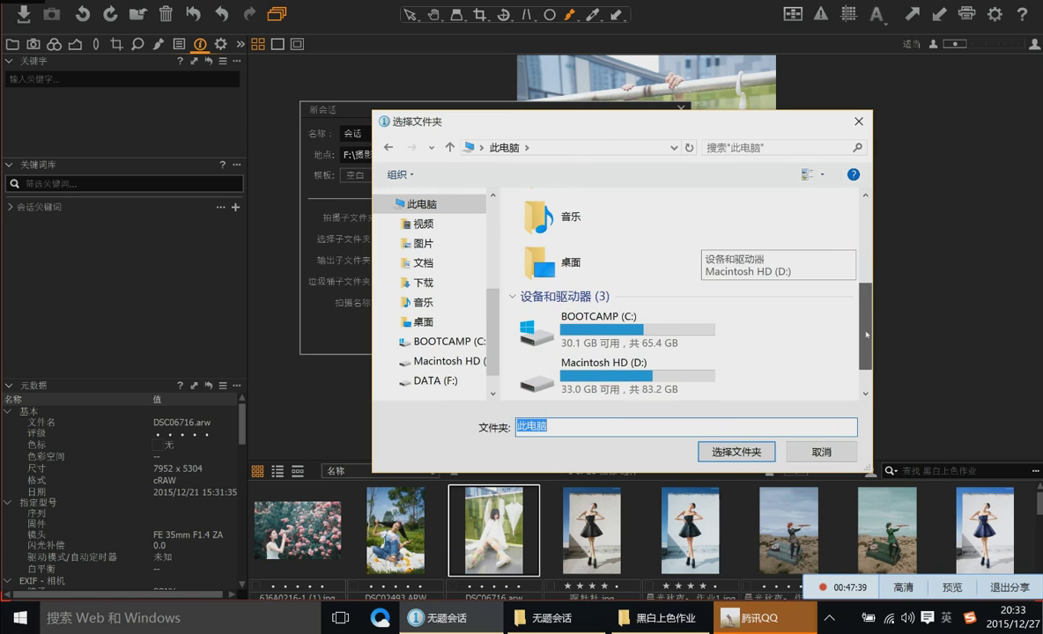
double_click(614, 375)
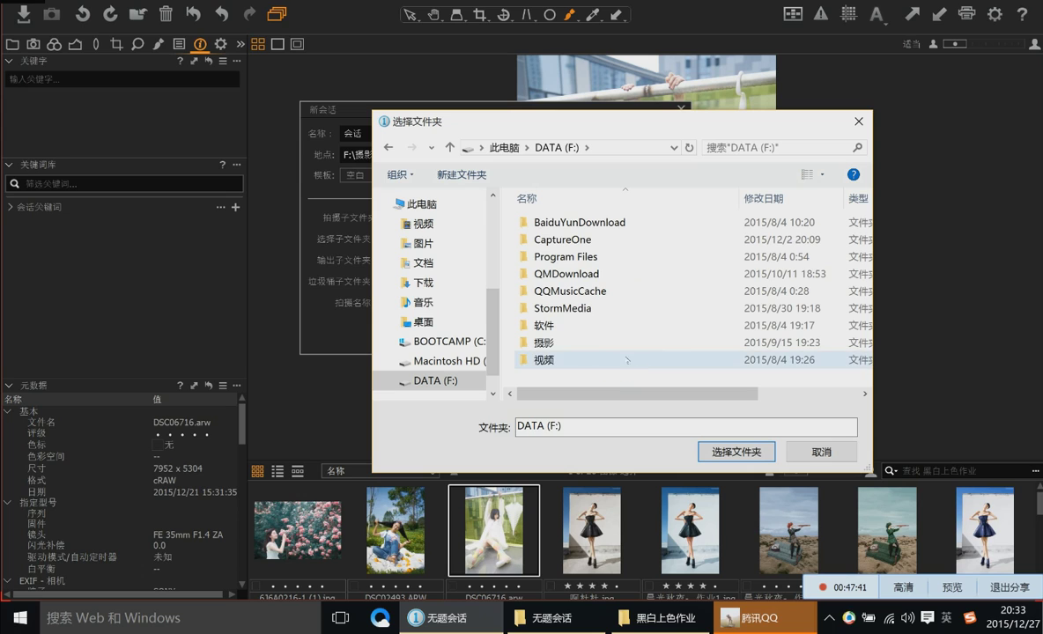
double_click(539, 342)
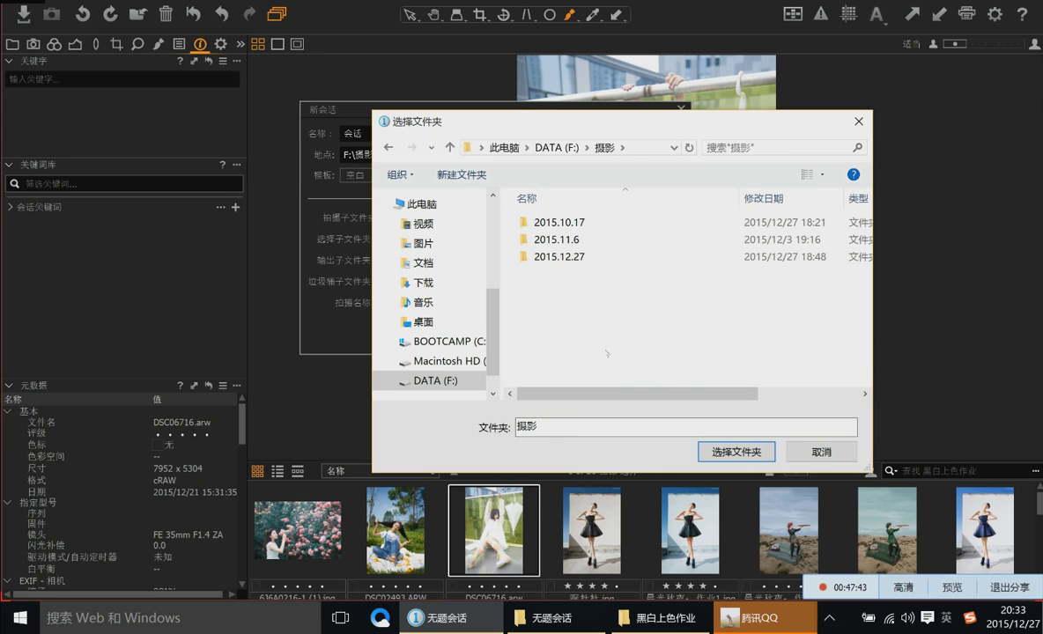
Try to delete the 2015.12.27 folder from the 摄影 folder
right_click(572, 302)
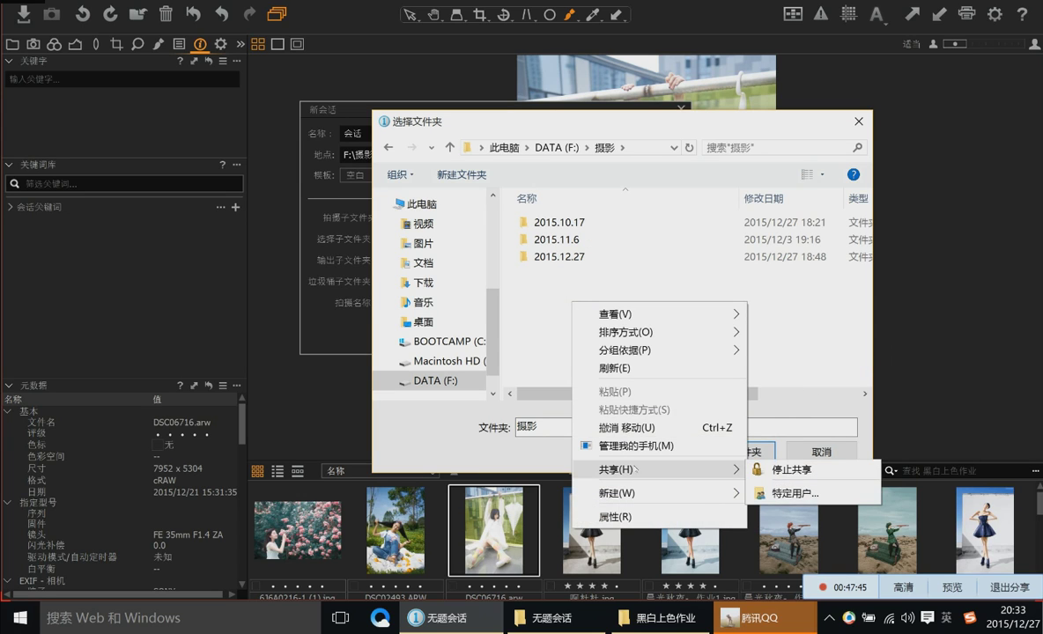
click(515, 315)
click(550, 256)
right_click(550, 256)
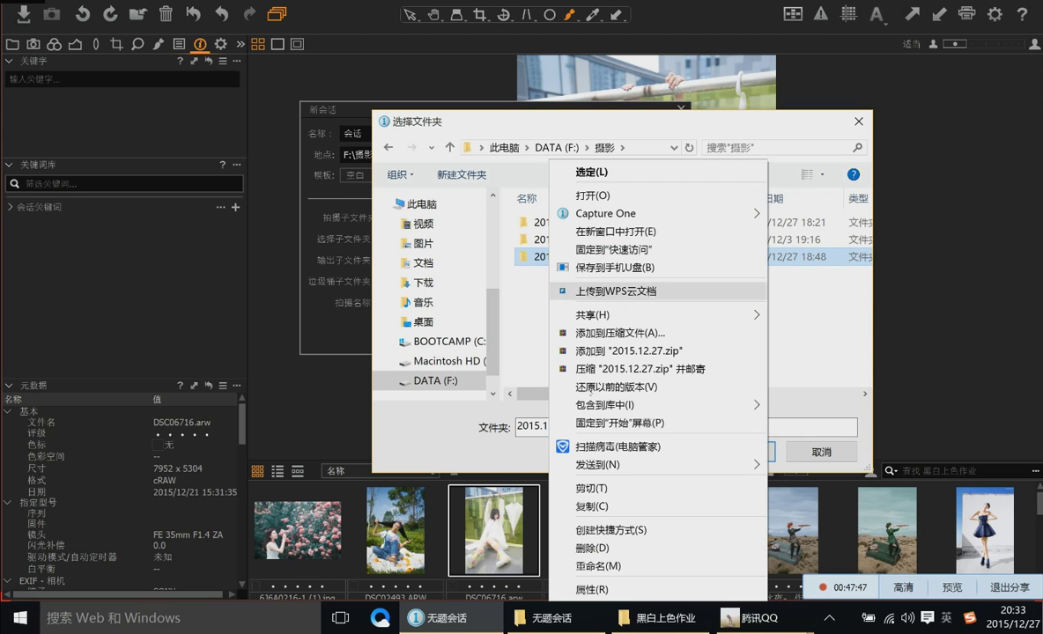
click(623, 548)
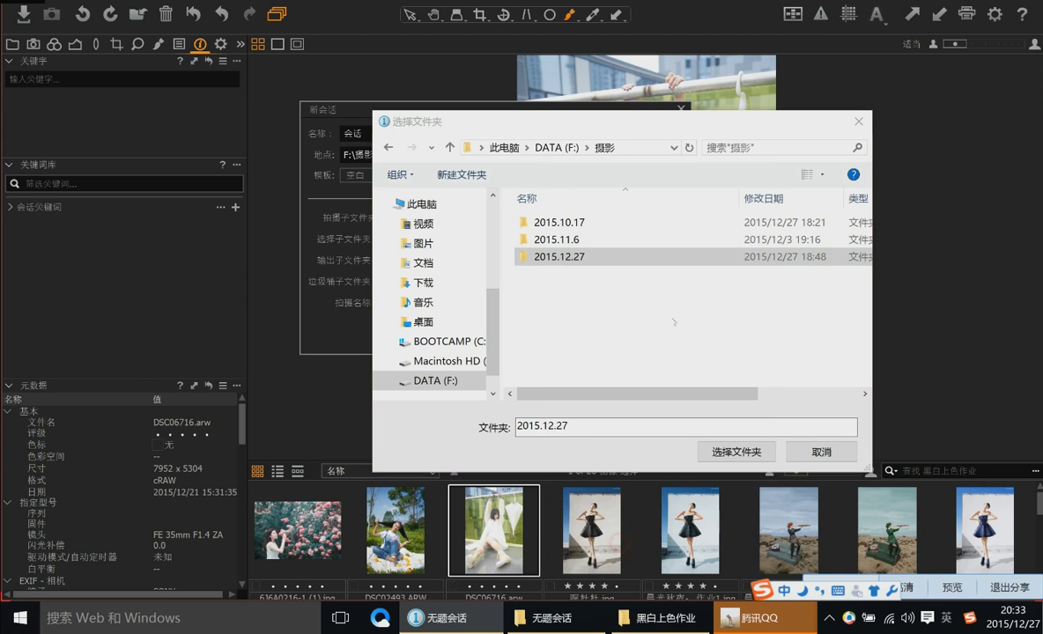
click(368, 309)
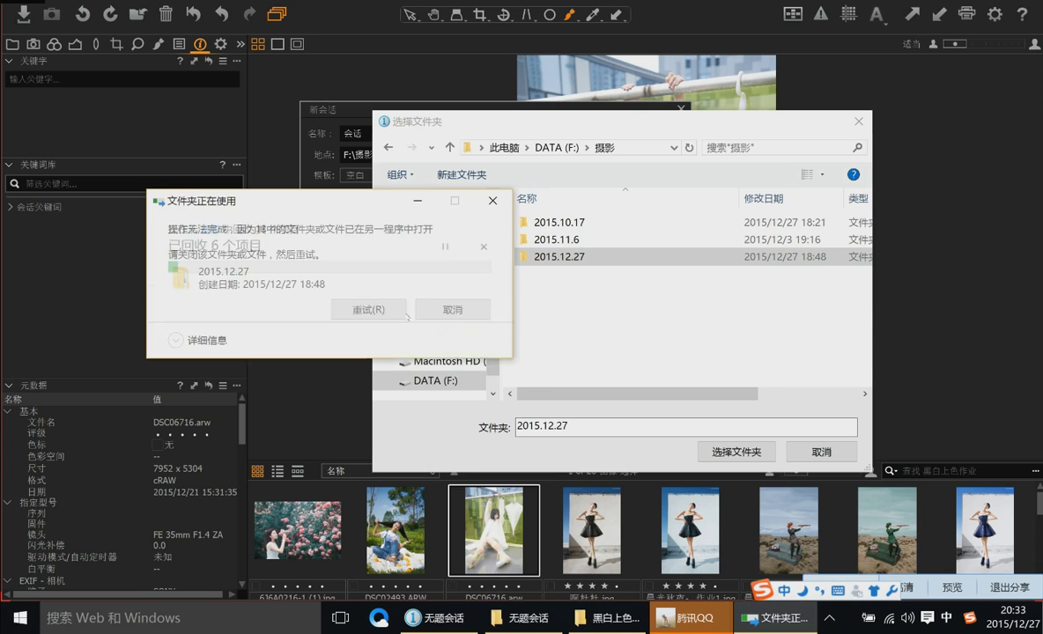
click(454, 310)
Create a folder named 2015.12.28 inside 摄影 and choose it as the session's location
right_click(588, 303)
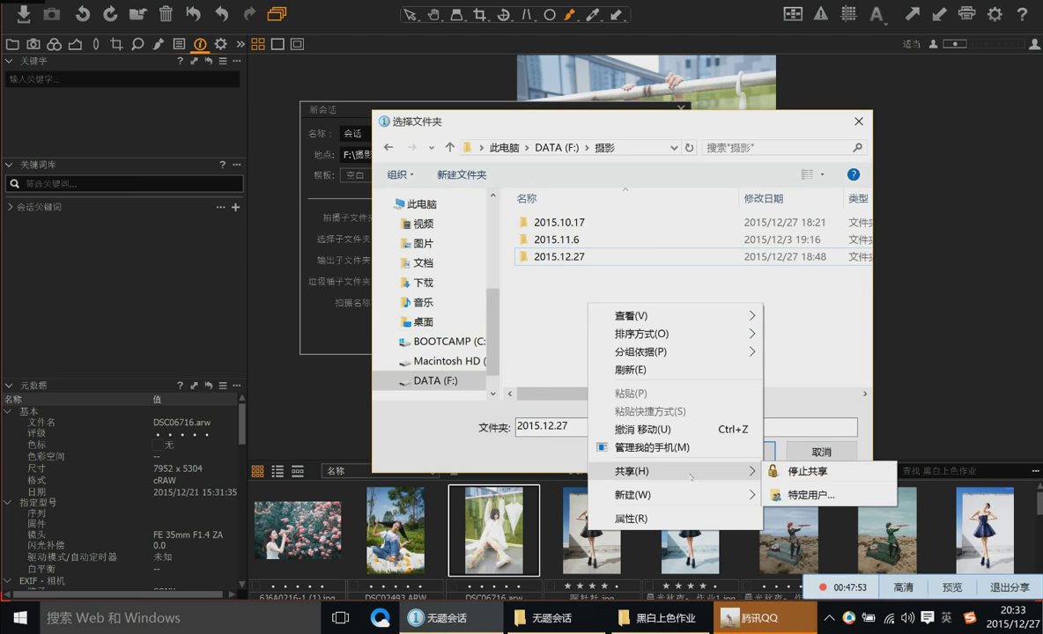
mouse_move(673, 495)
click(797, 289)
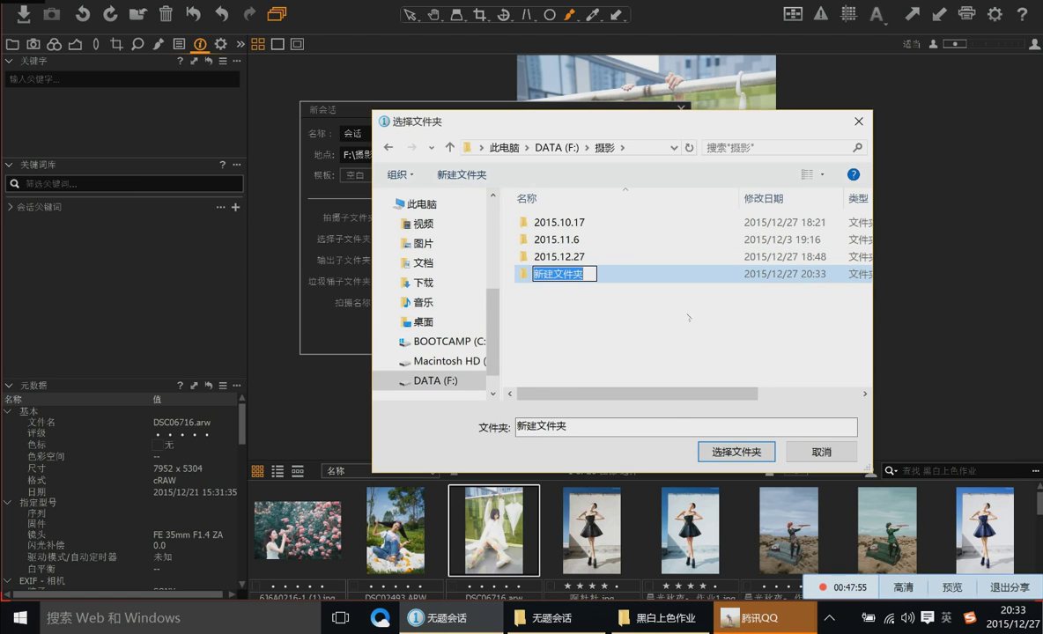
text(2015.)
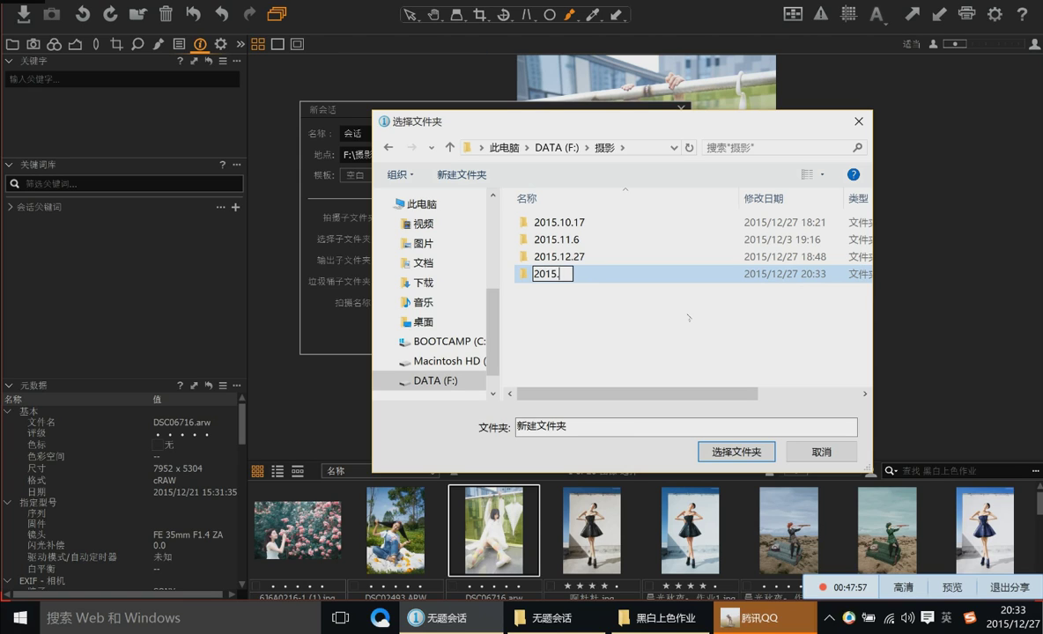
text(12.28)
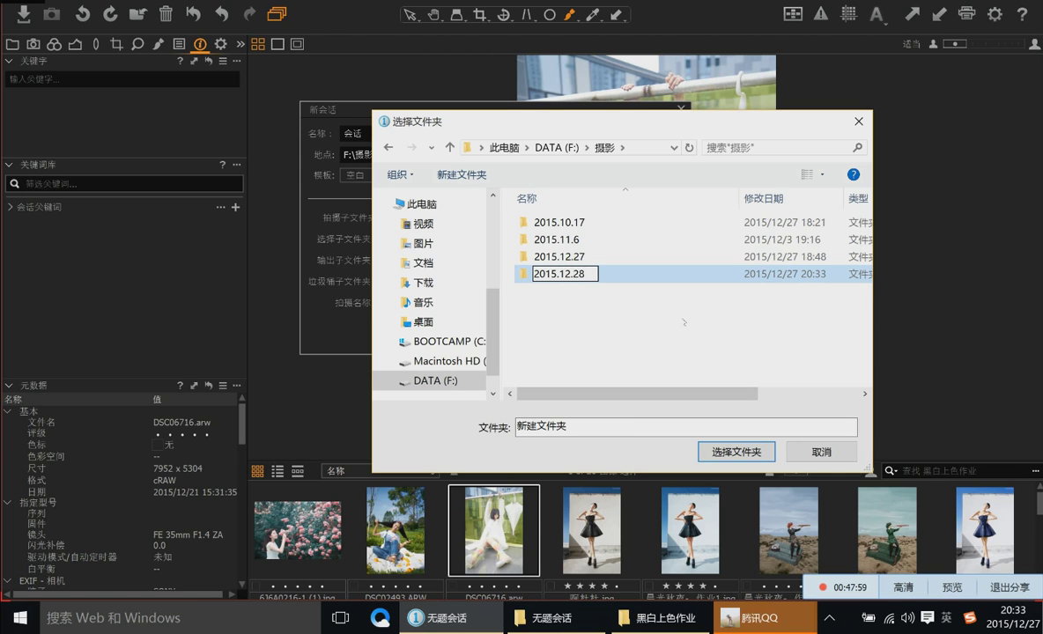
key(Return)
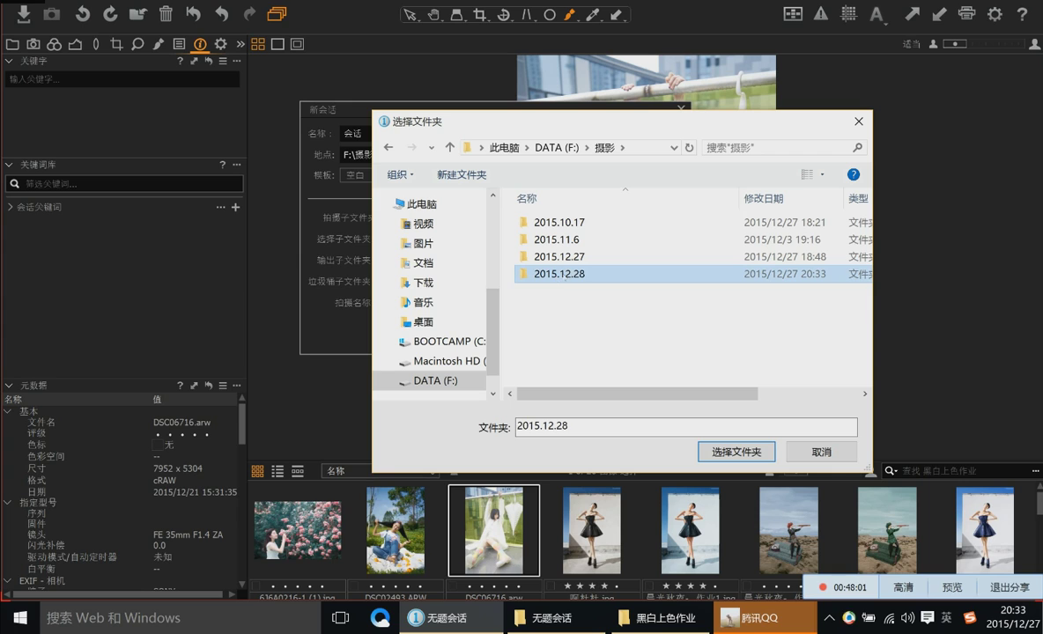
click(736, 451)
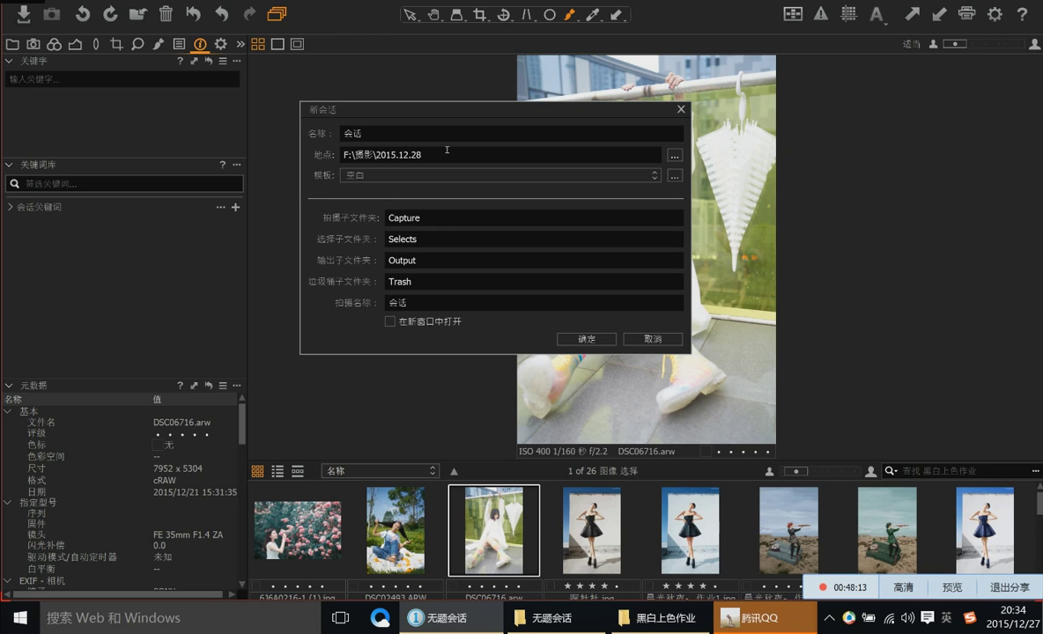
Examine the capture subfolder name in the new session's settings
drag(440, 113, 591, 120)
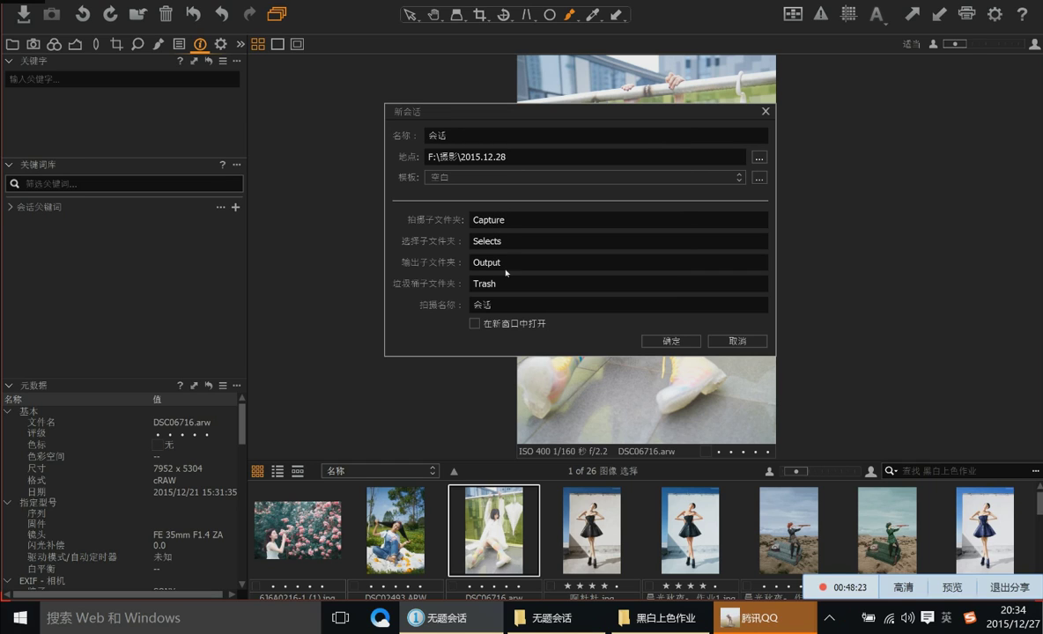
double_click(509, 218)
click(510, 217)
double_click(512, 216)
click(512, 216)
drag(512, 216, 388, 217)
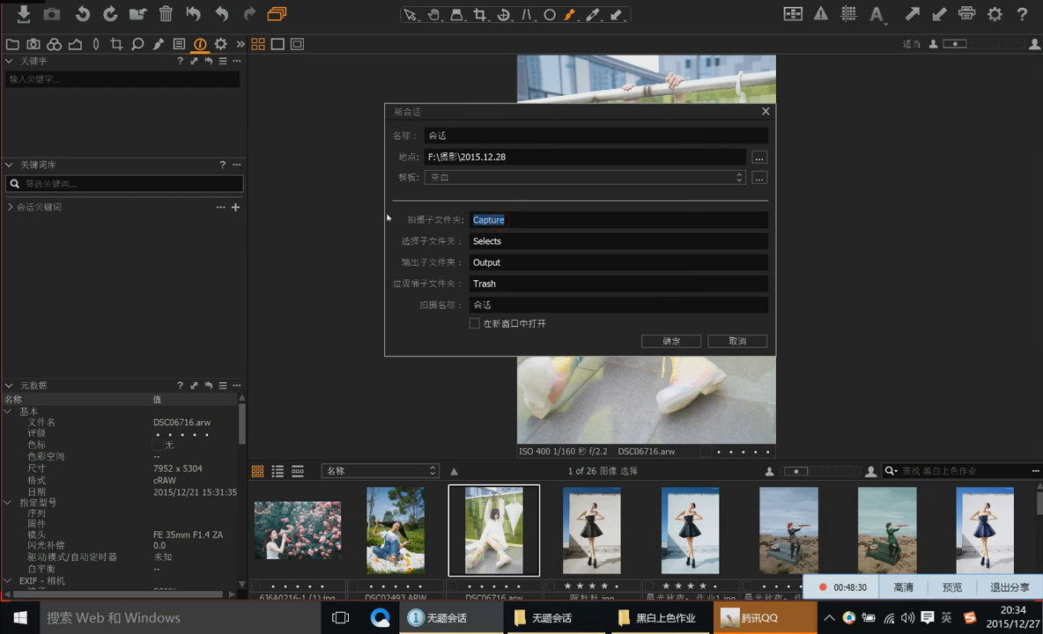
click(501, 215)
double_click(502, 216)
click(516, 216)
Review the selects and output subfolder names and create the session with the default names
drag(520, 238, 455, 241)
drag(507, 262, 419, 262)
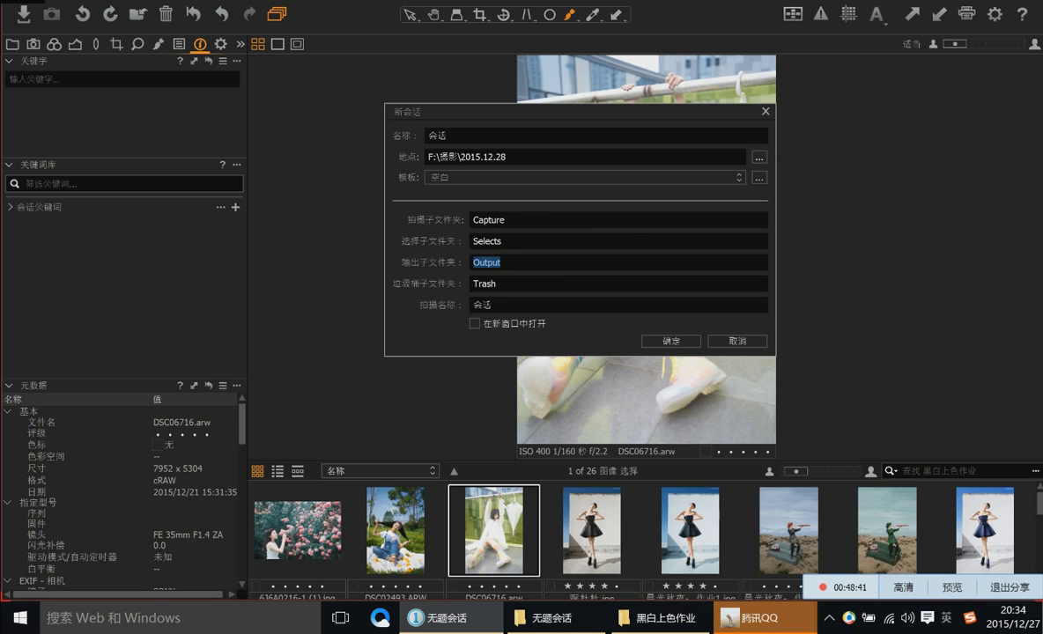
double_click(475, 259)
click(672, 342)
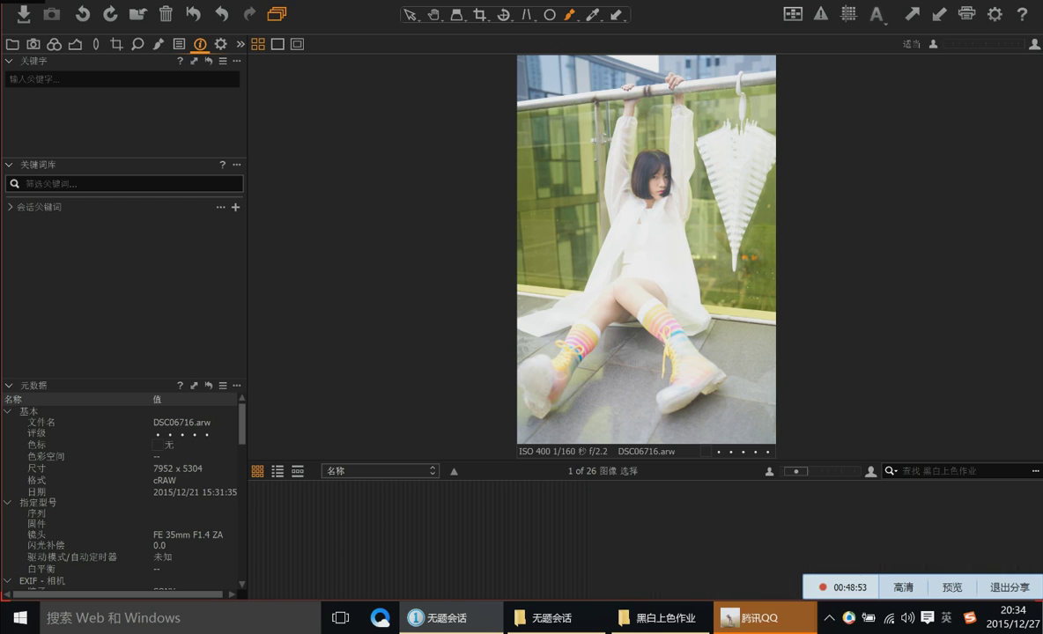
Switch to File Explorer, open the 会话 folder in 摄影\2015.12.28 on DATA (F:), and examine the session's subfolders
click(557, 618)
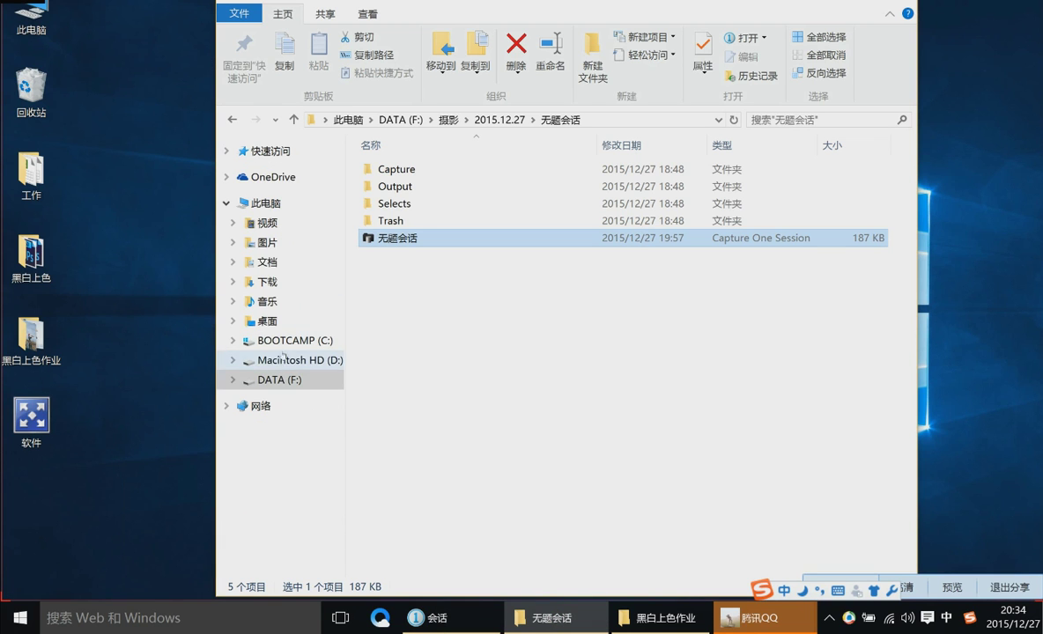
click(264, 380)
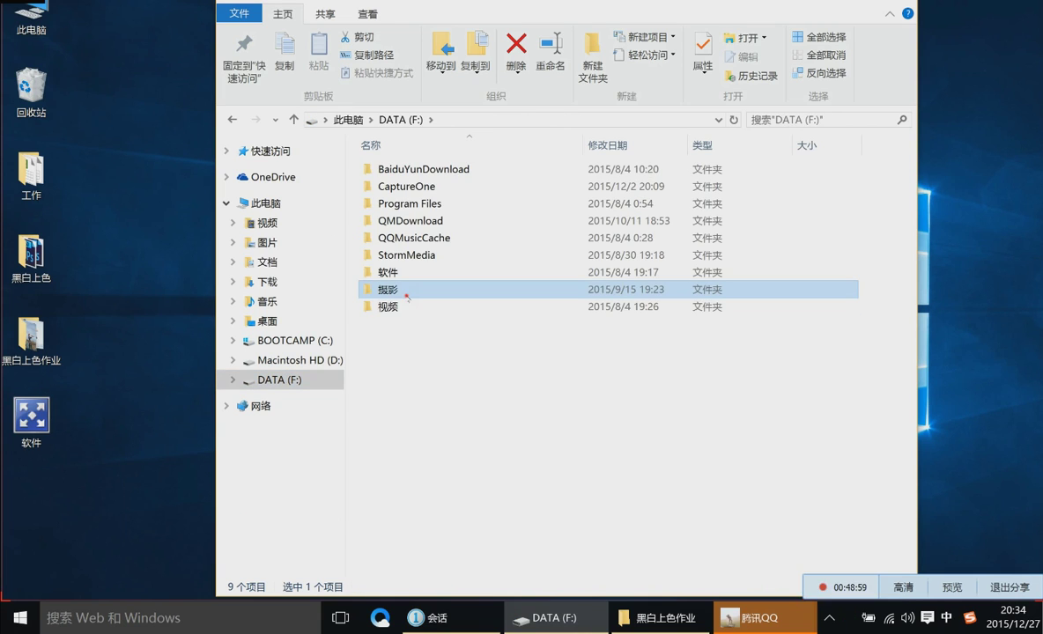
double_click(412, 288)
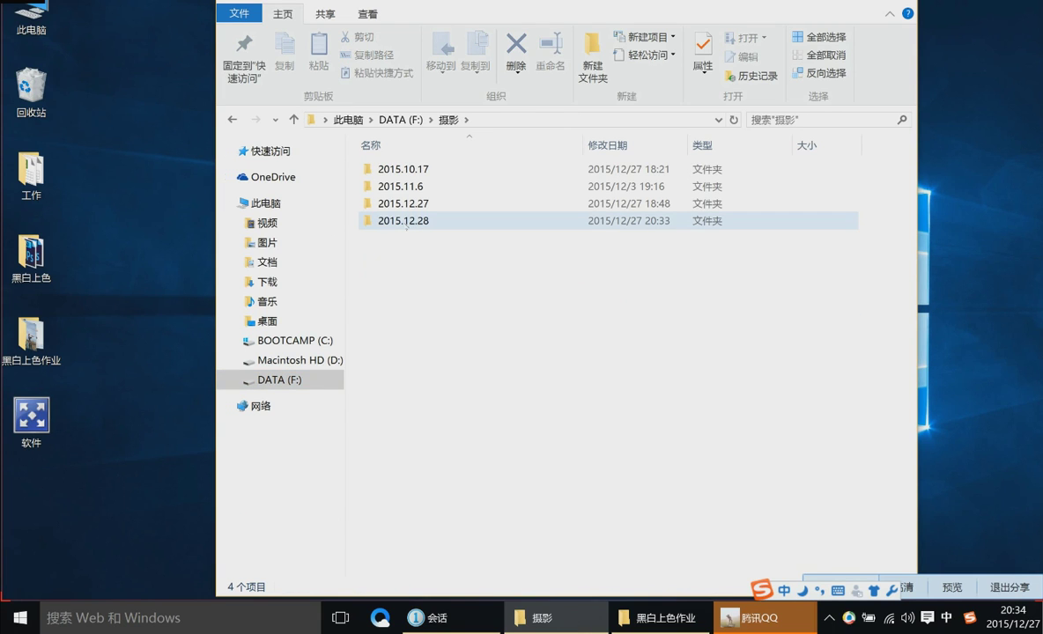
double_click(406, 221)
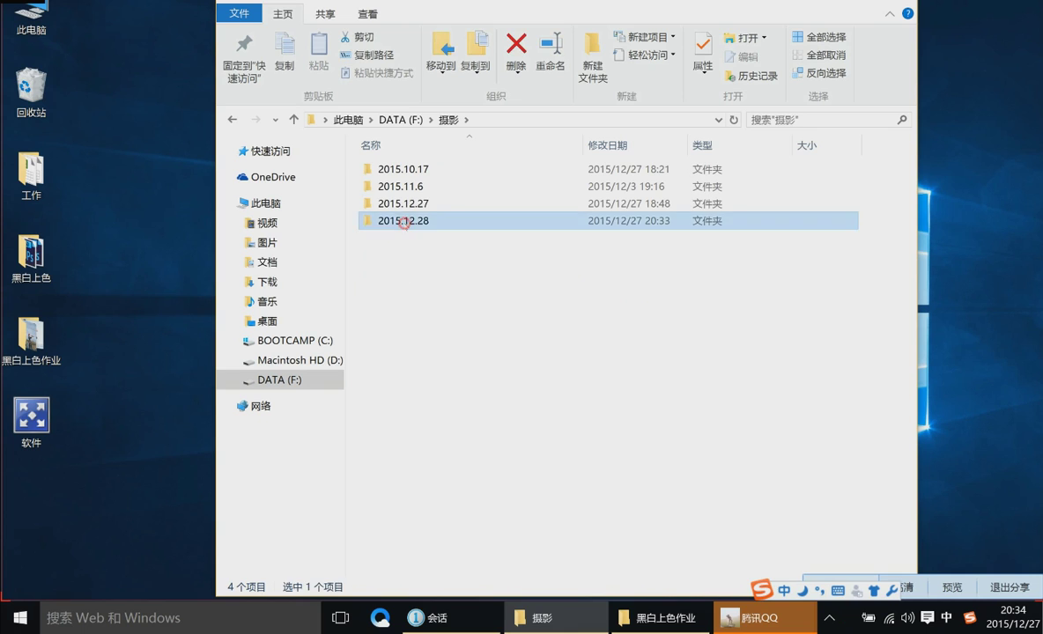
double_click(387, 170)
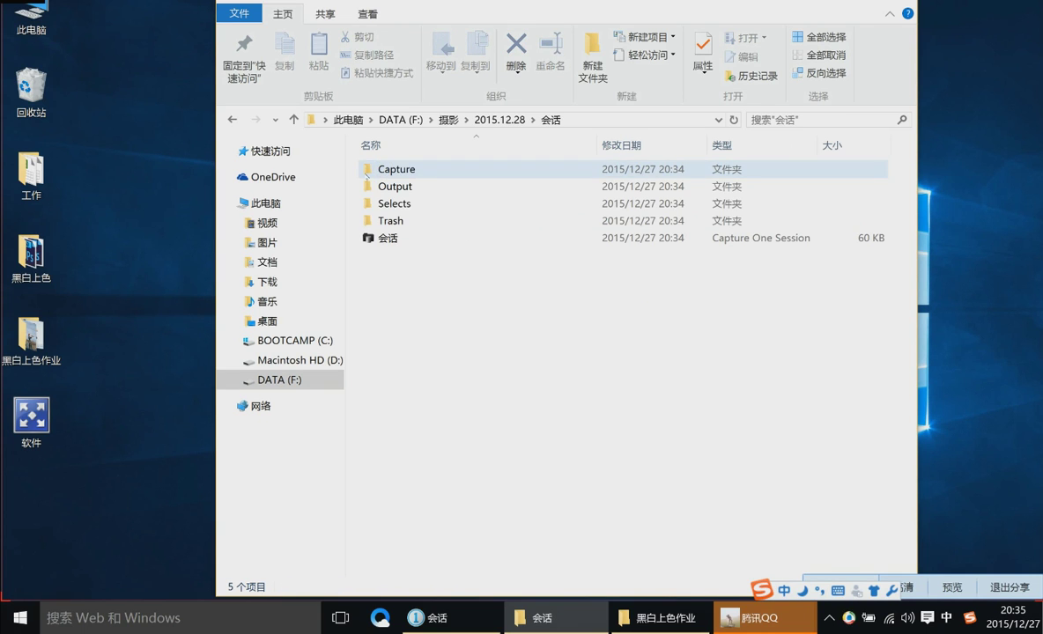
click(449, 311)
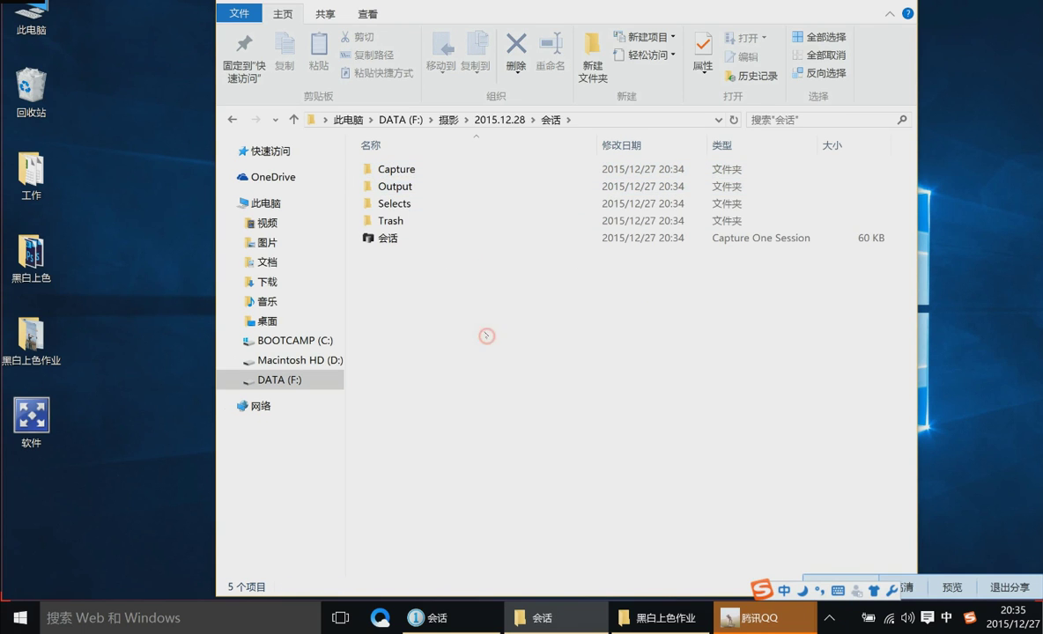
click(407, 220)
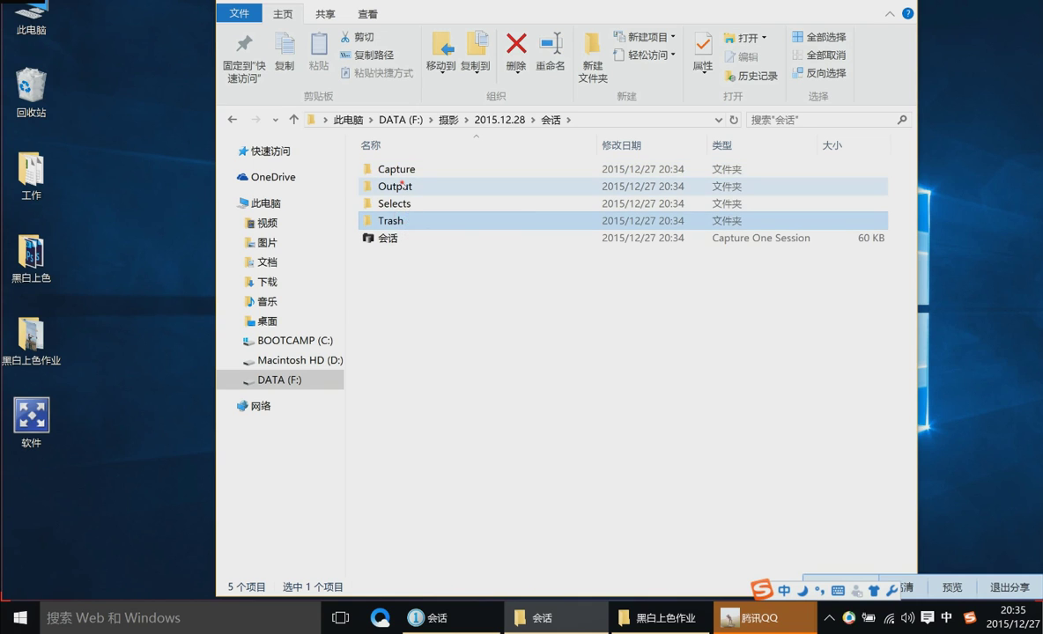
click(395, 170)
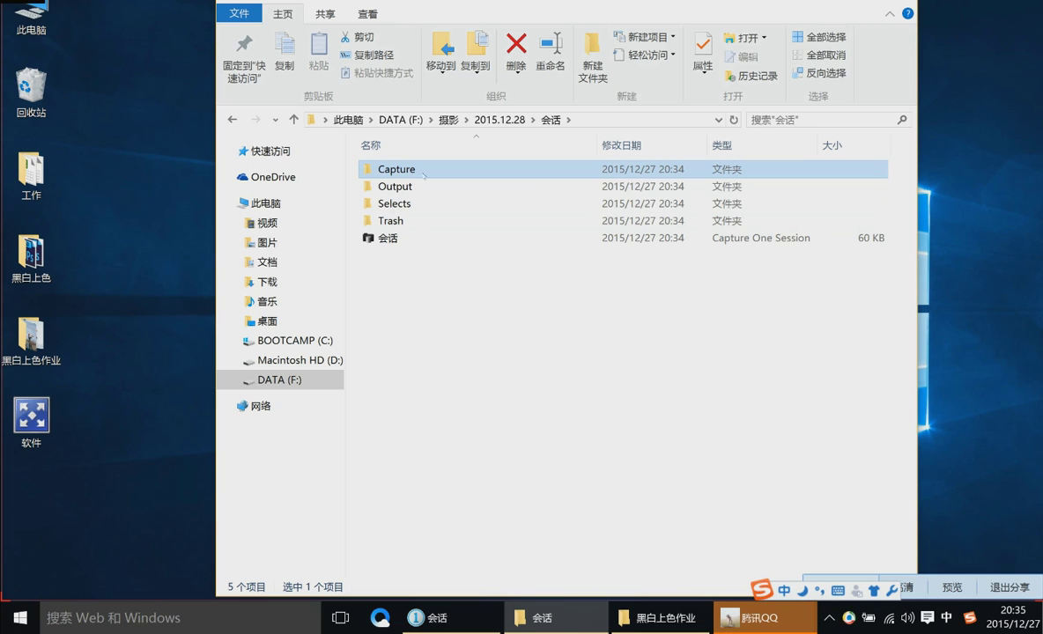
click(488, 485)
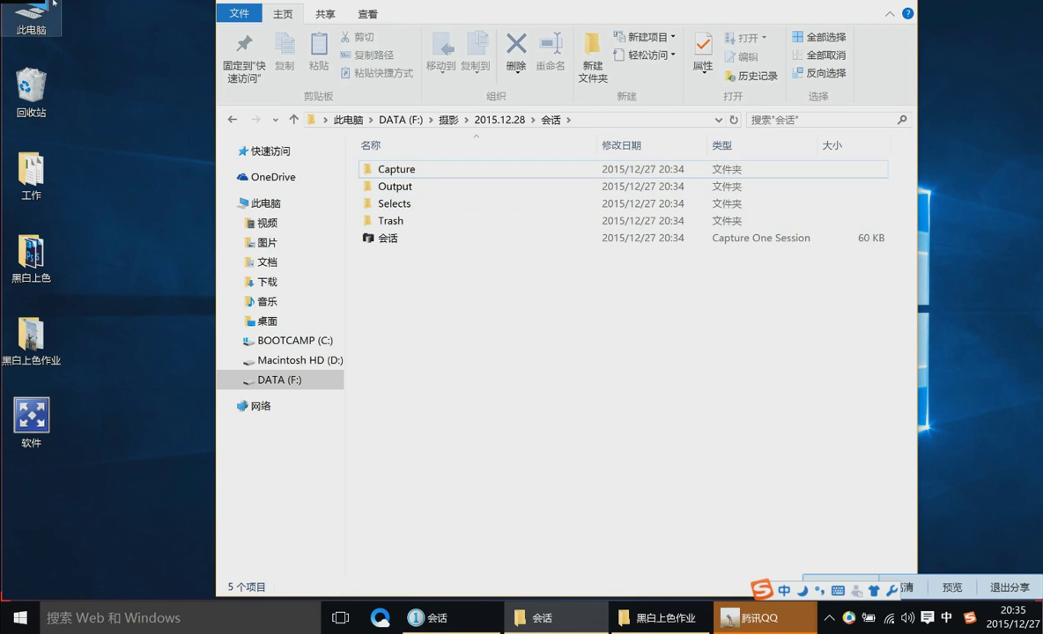
Open the session's Capture folder and place a second File Explorer window beside it
double_click(31, 15)
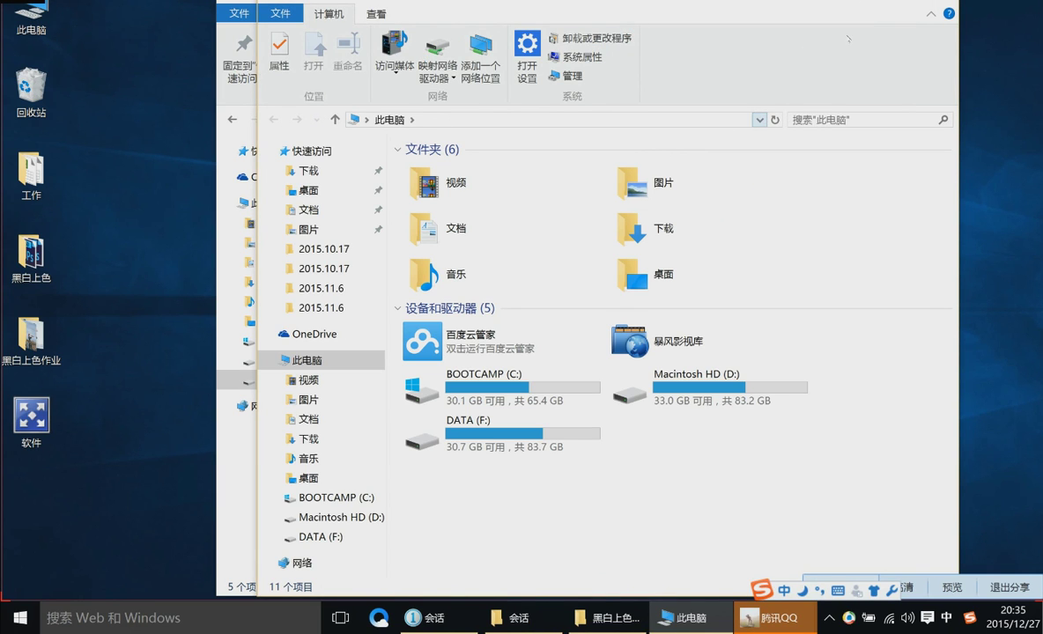
key(alt+F4)
double_click(388, 168)
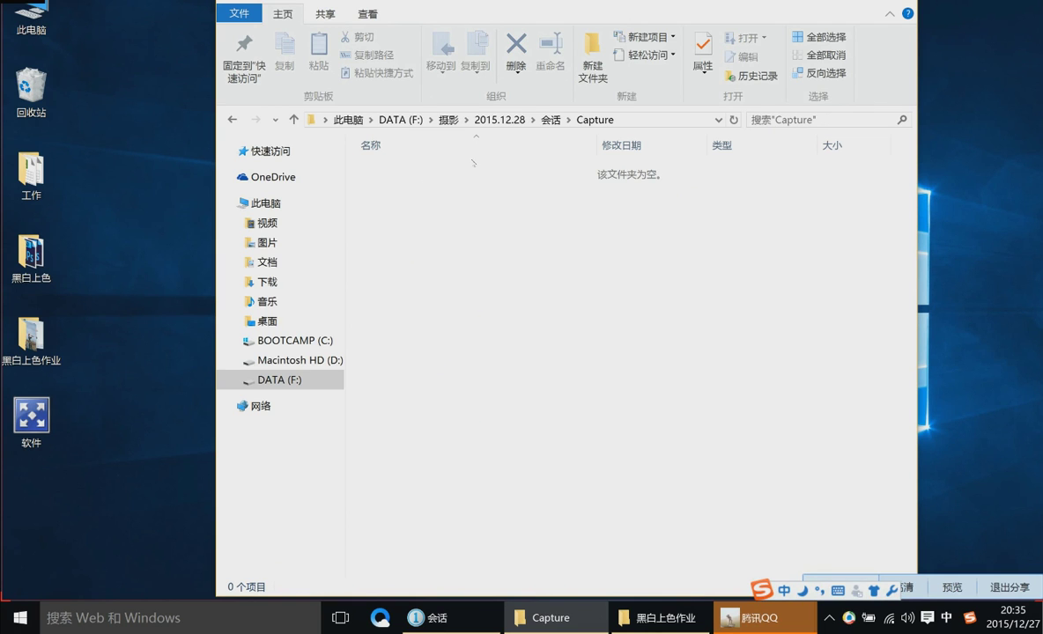
key(super+e)
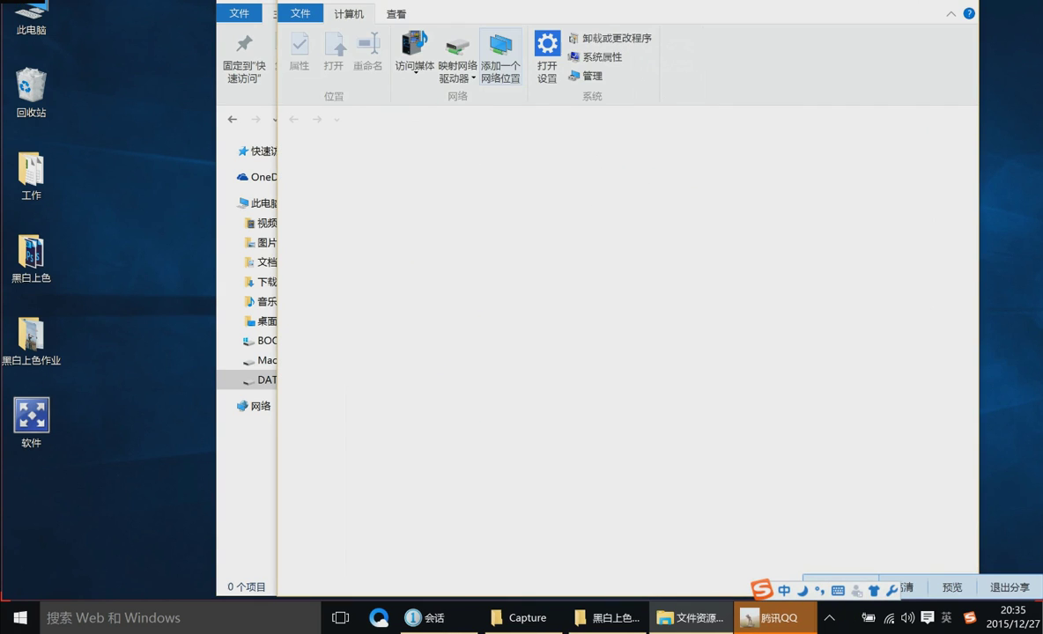
drag(617, 1, 882, 89)
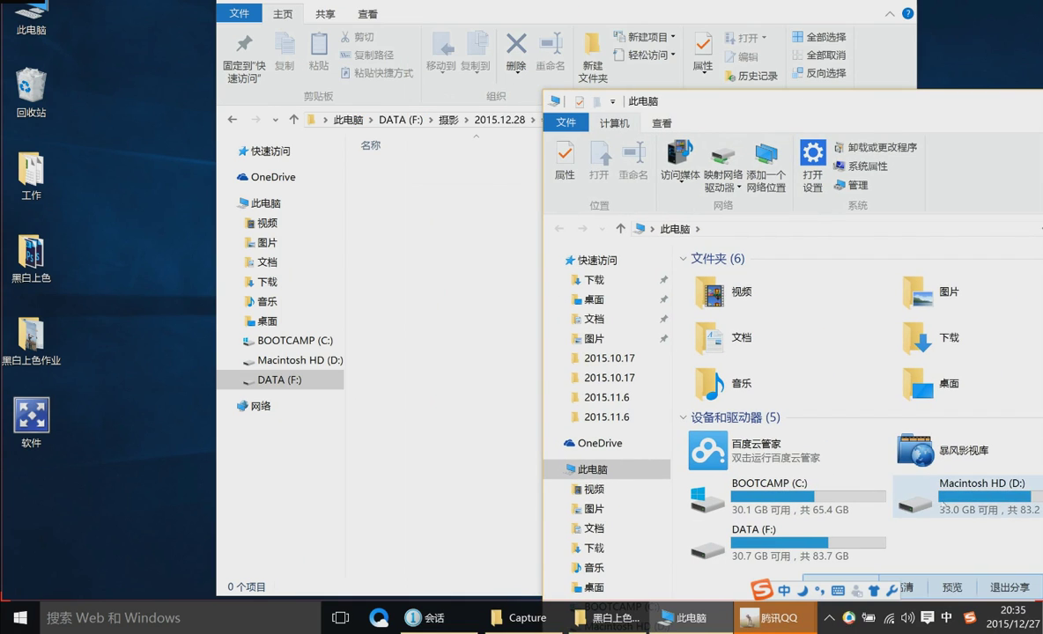
Browse the 摄影 folder on DATA (F:) in the second window, examining 2015.12.27, 2015.11.6 and 2015.10.17 for source photos
double_click(804, 547)
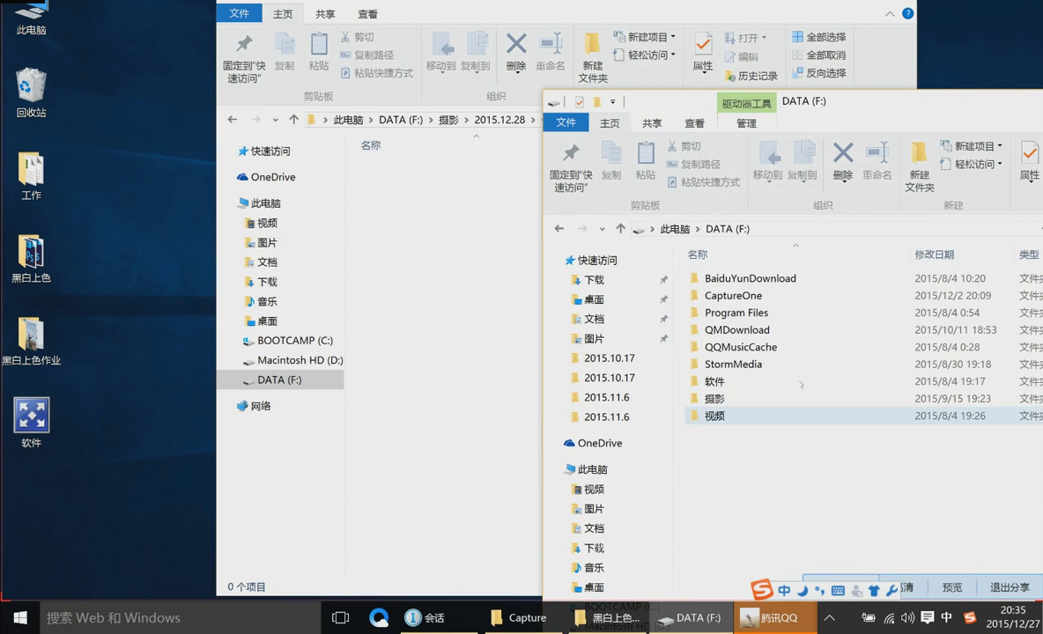
click(736, 398)
double_click(736, 398)
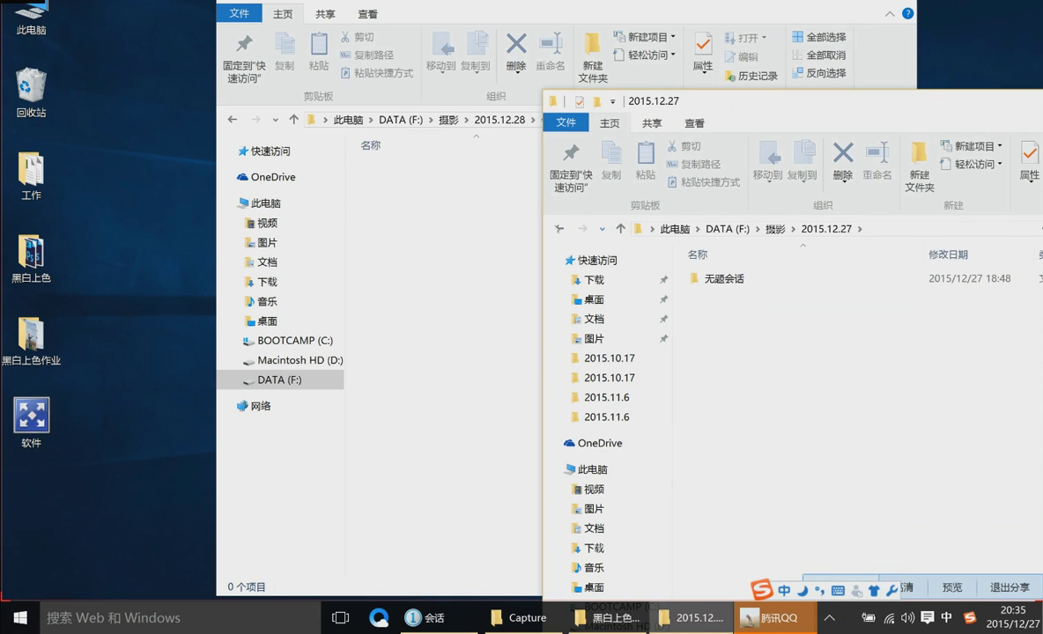
click(558, 228)
double_click(704, 270)
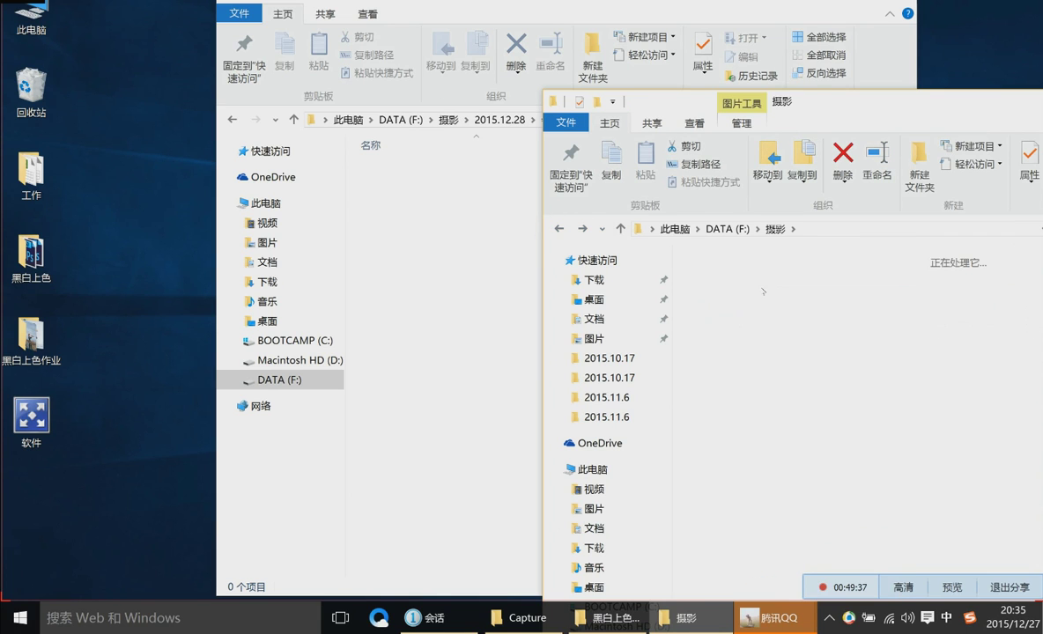
click(909, 295)
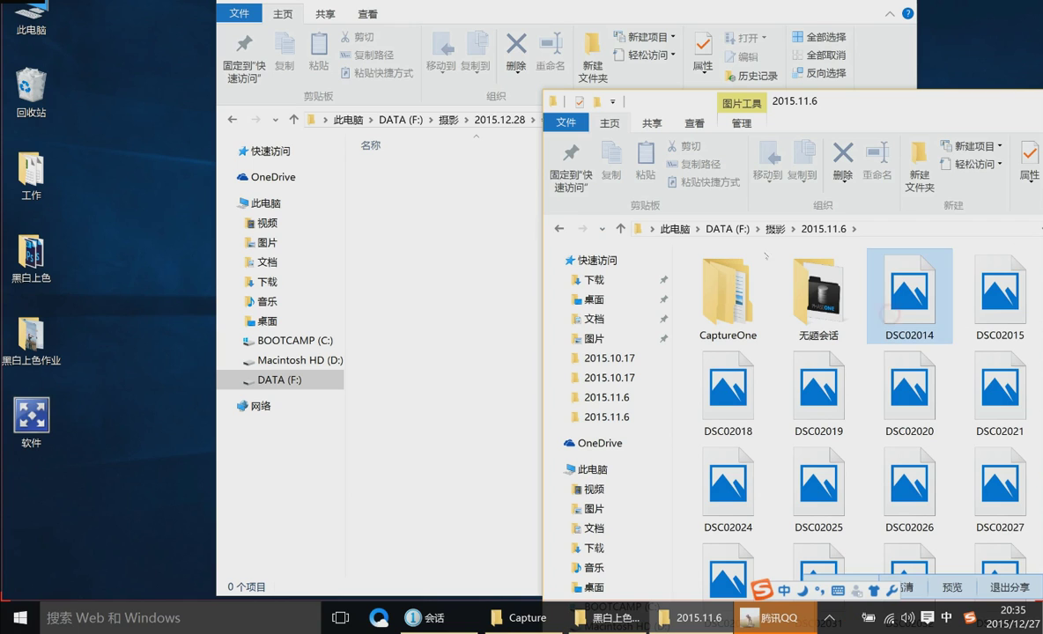
click(773, 228)
double_click(792, 273)
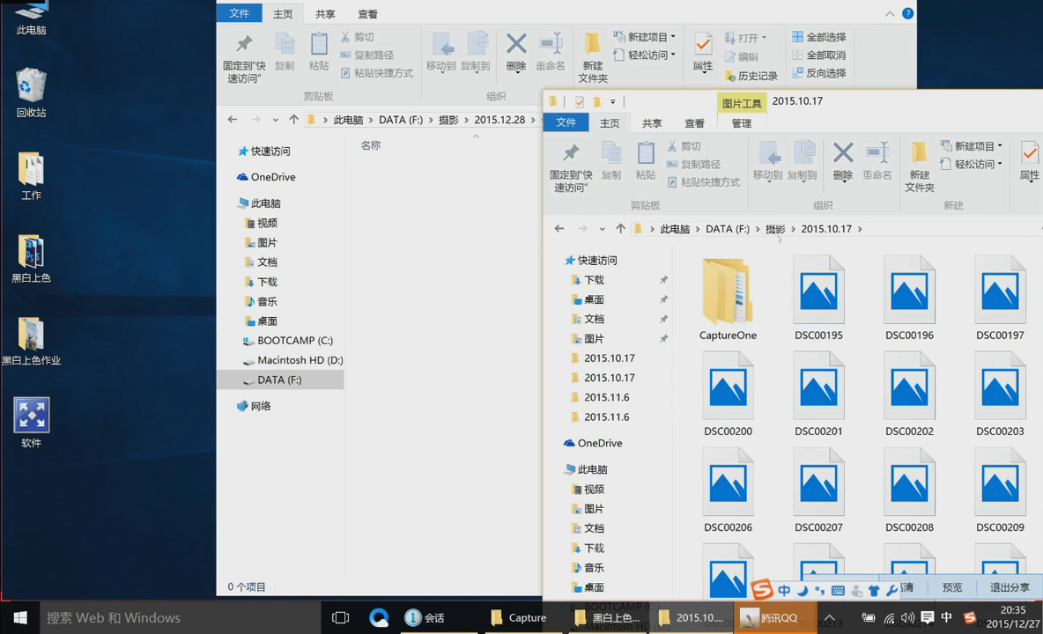
Move the photos from 摄影\2015.10.17 into the session's Capture folder and close the folder window
click(774, 228)
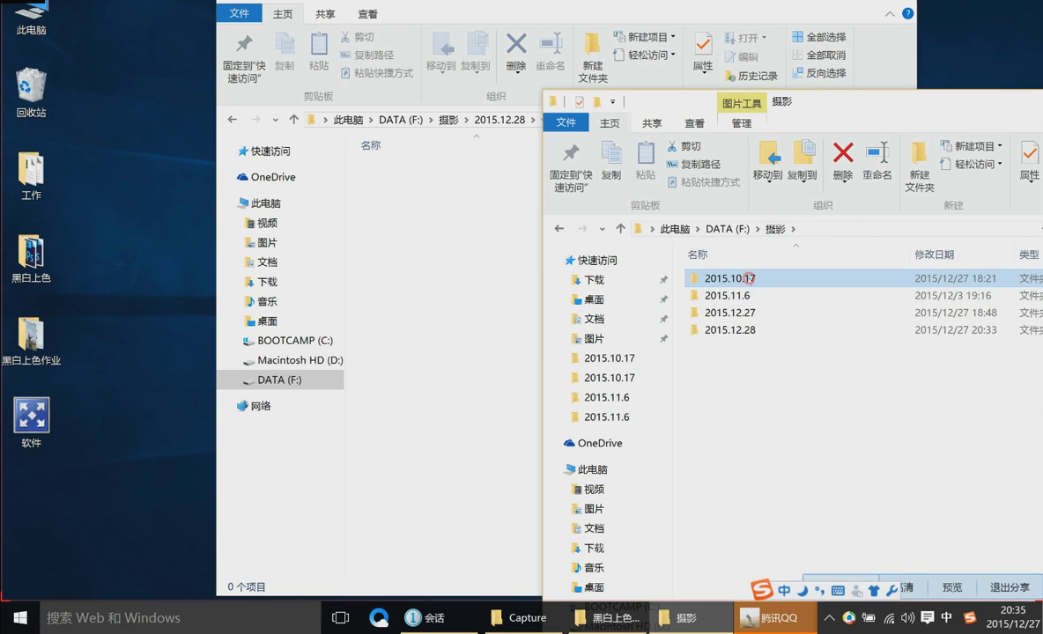
double_click(719, 276)
click(834, 338)
scroll(834, 337, down, 15)
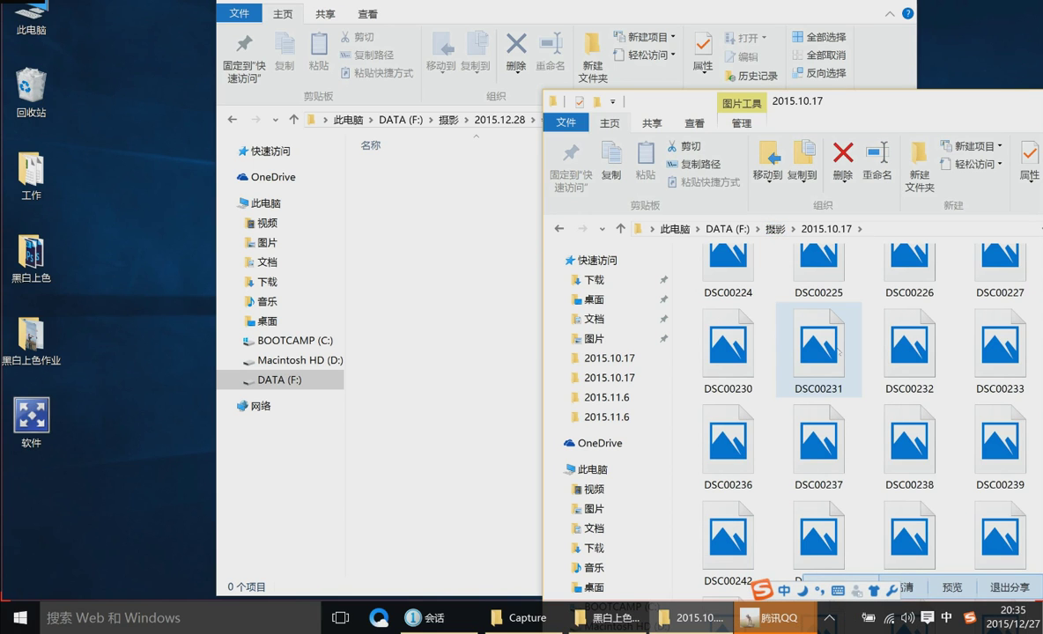
scroll(993, 538, down, 5)
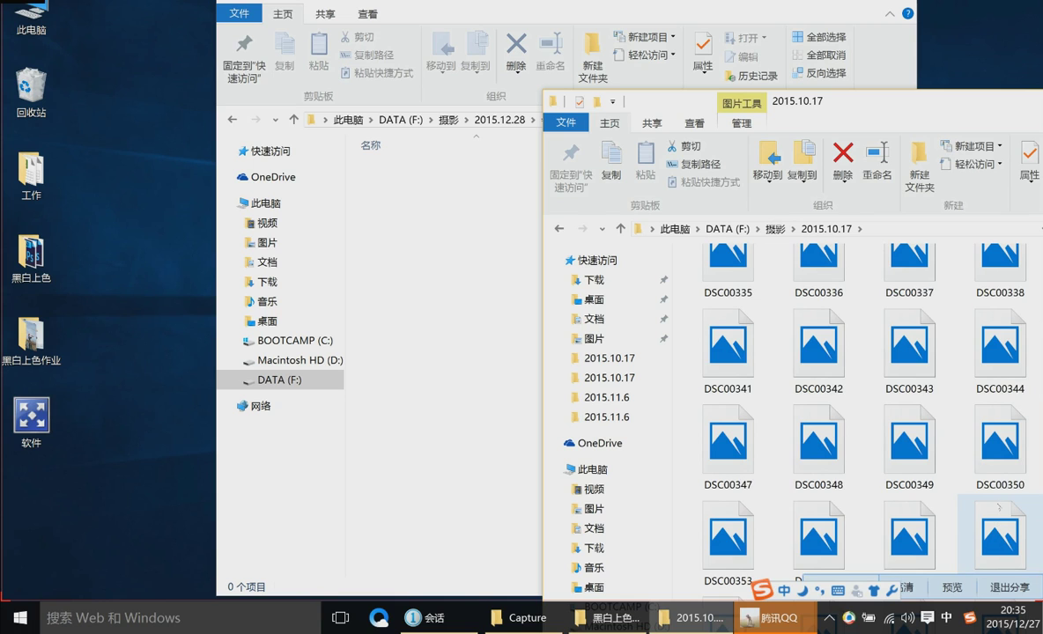
key(ctrl+a)
drag(994, 539, 426, 239)
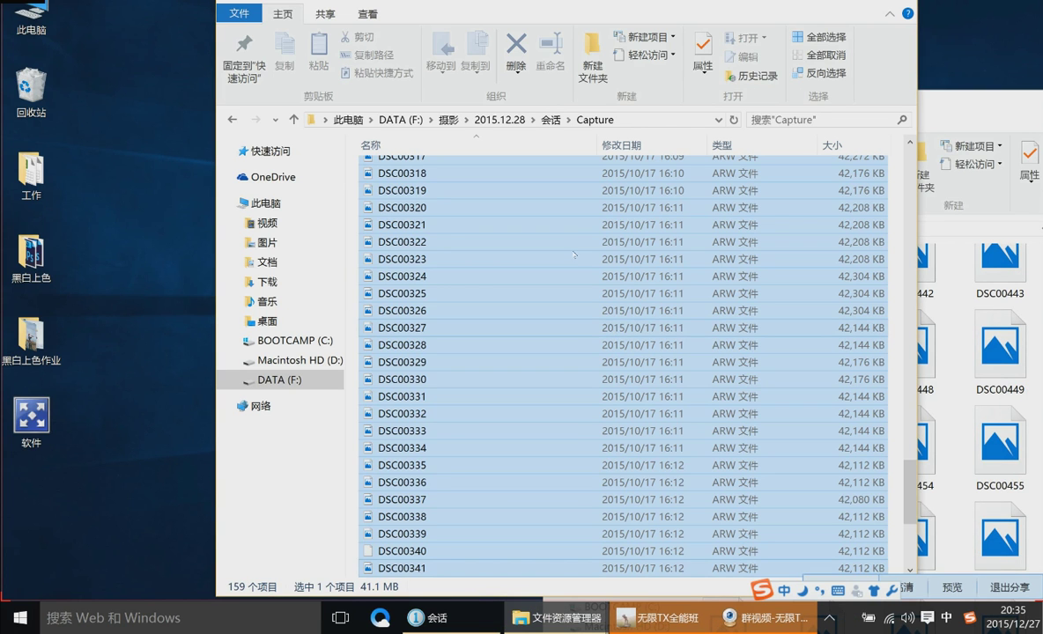
click(564, 241)
key(alt+F4)
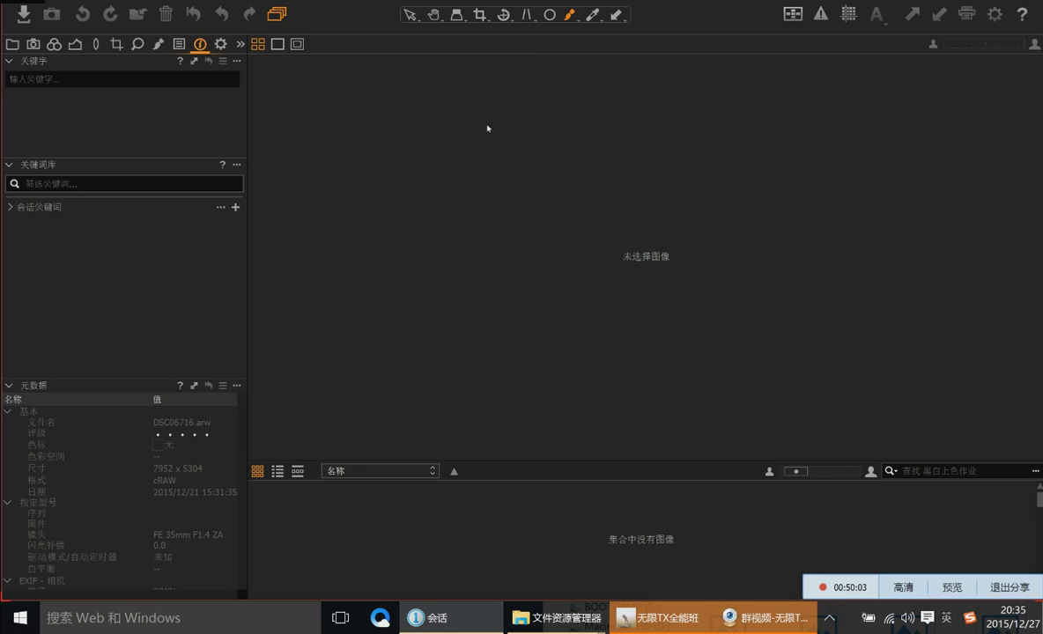
Switch to the QQ class group chat, read the recent messages, and return to Capture One
click(658, 618)
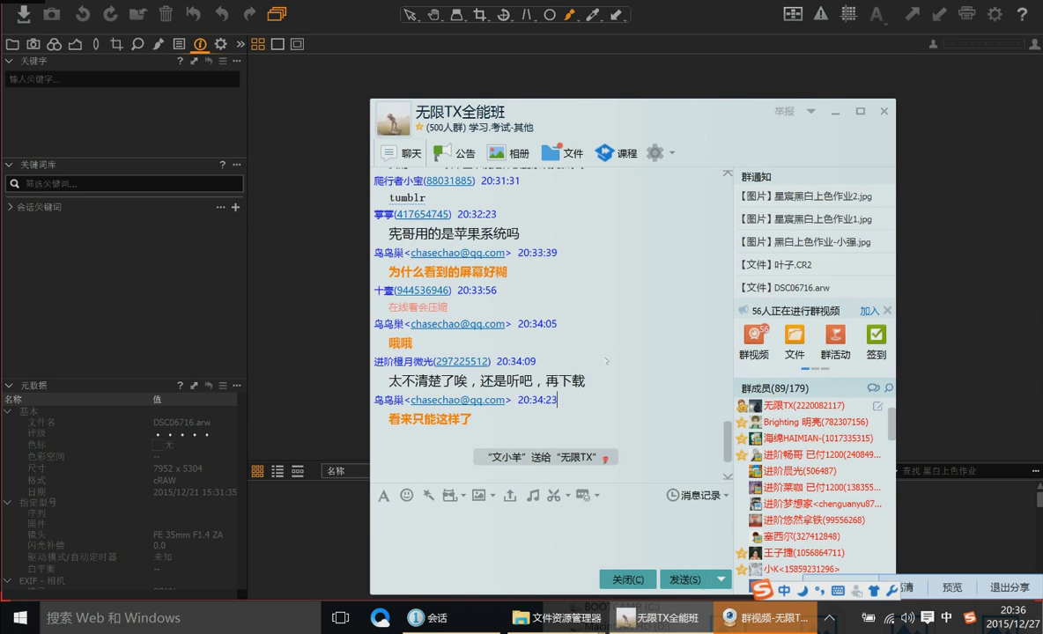
scroll(598, 361, up, 1)
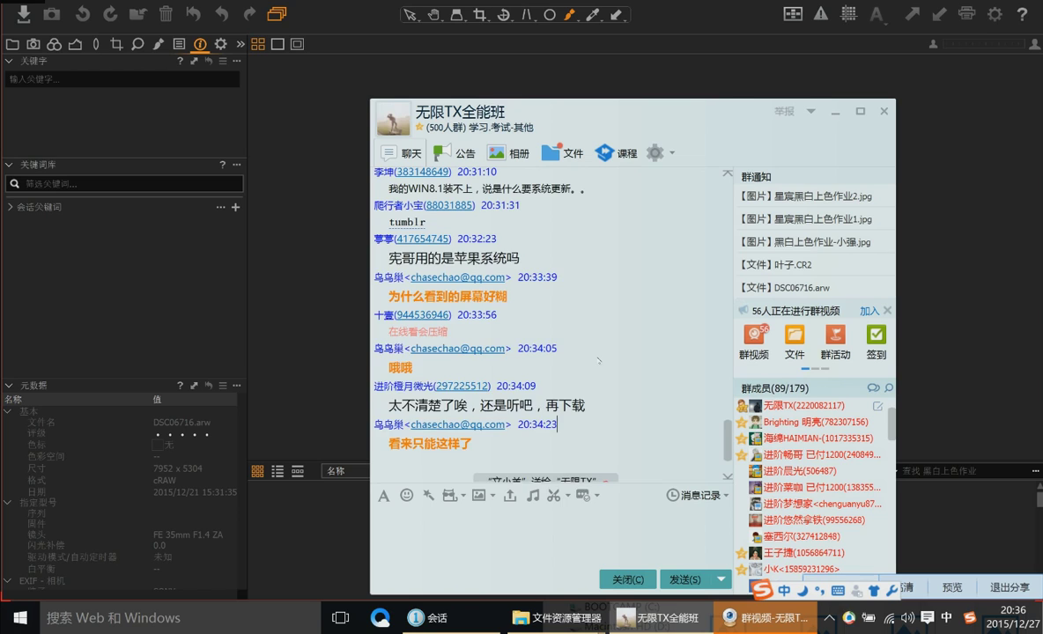
scroll(598, 361, up, 1)
scroll(598, 361, down, 2)
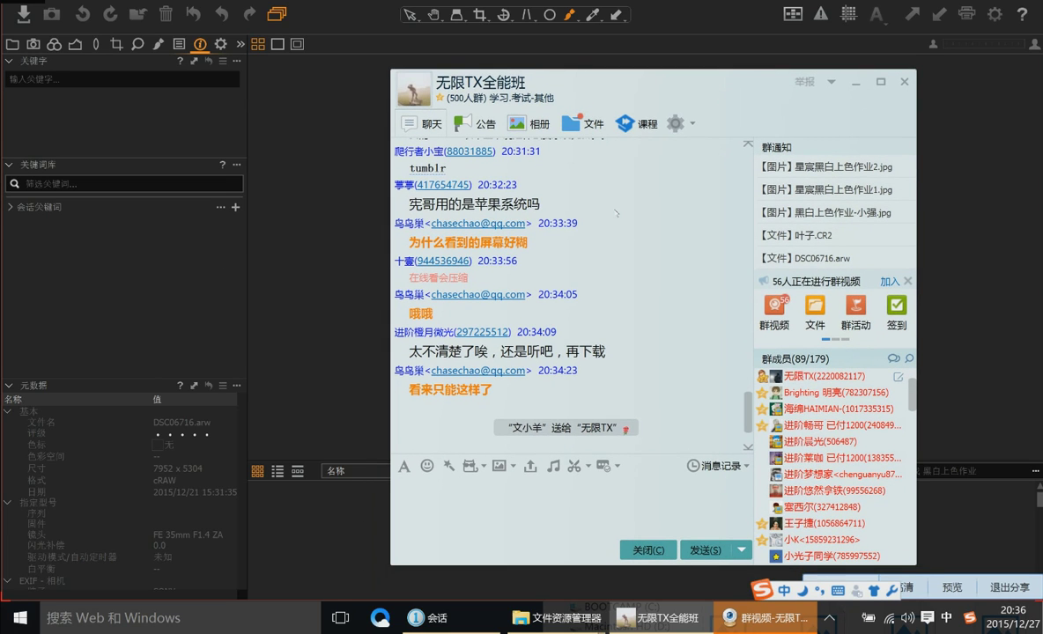
click(319, 218)
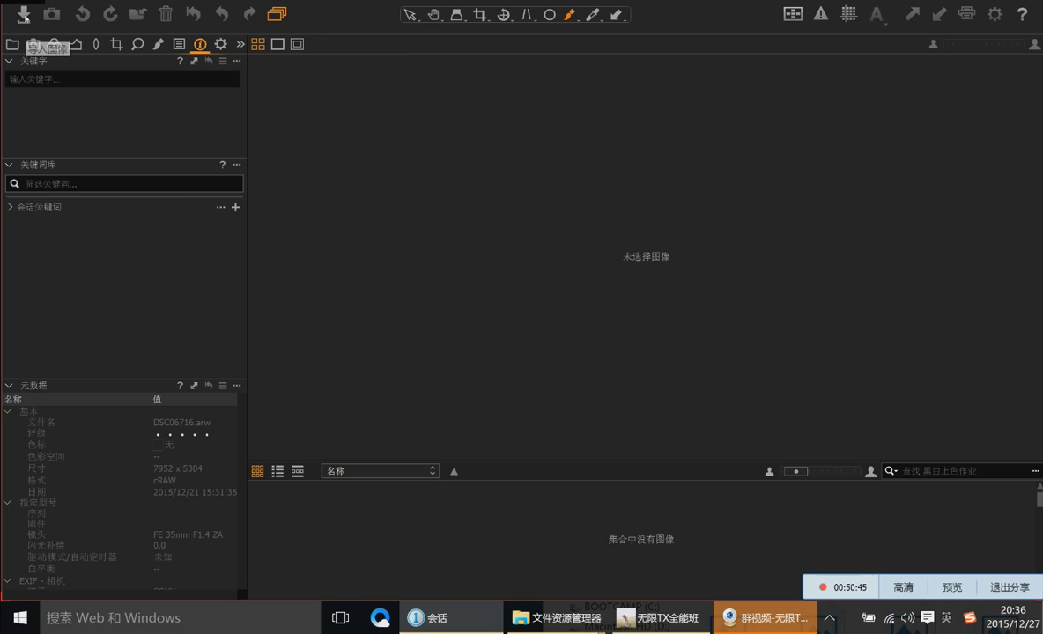
Examine the image import dialog with 2015.11.6 as source, including the source folder selection and the option to import everything
click(23, 14)
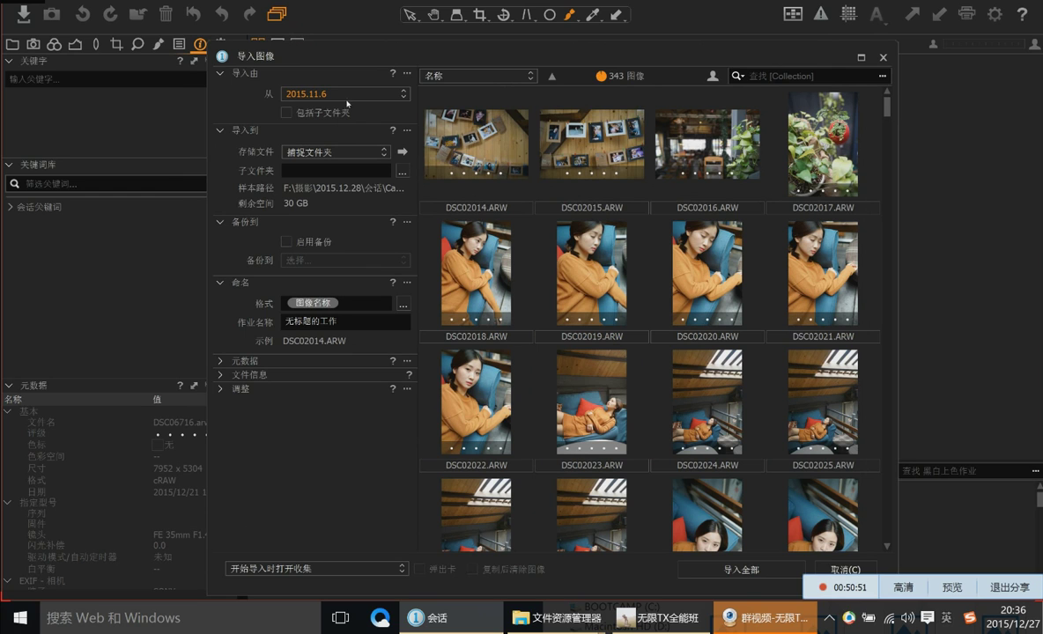
click(329, 90)
click(308, 102)
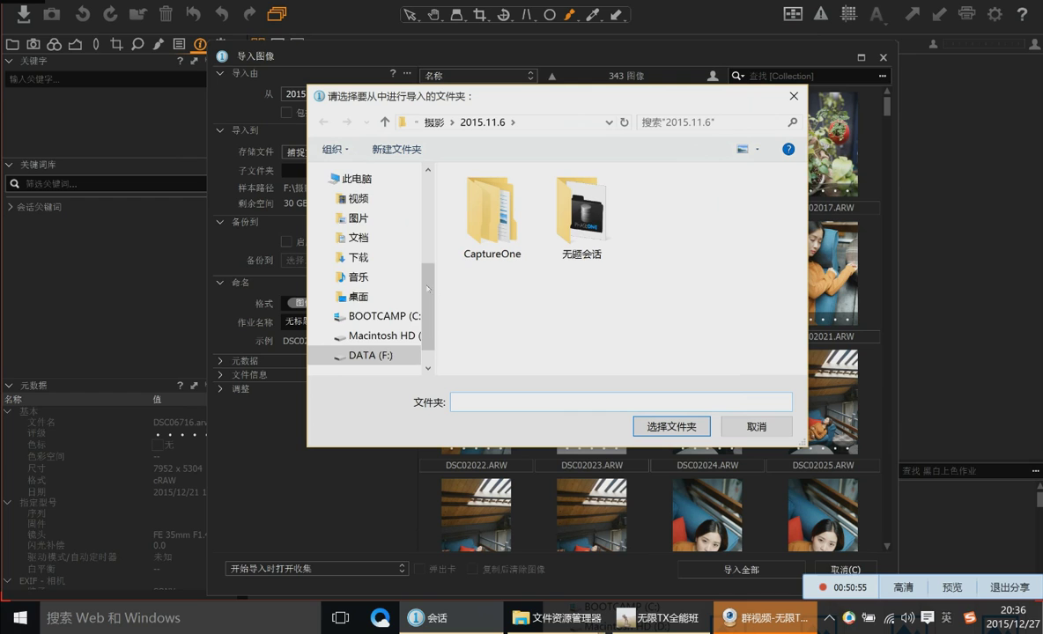
scroll(428, 289, down, 1)
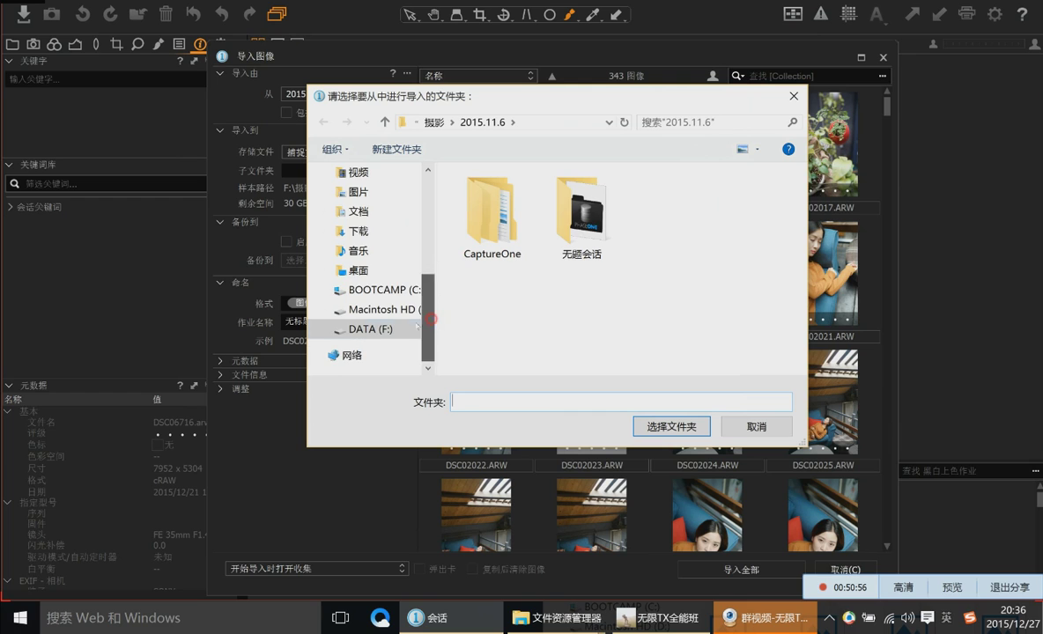
click(750, 427)
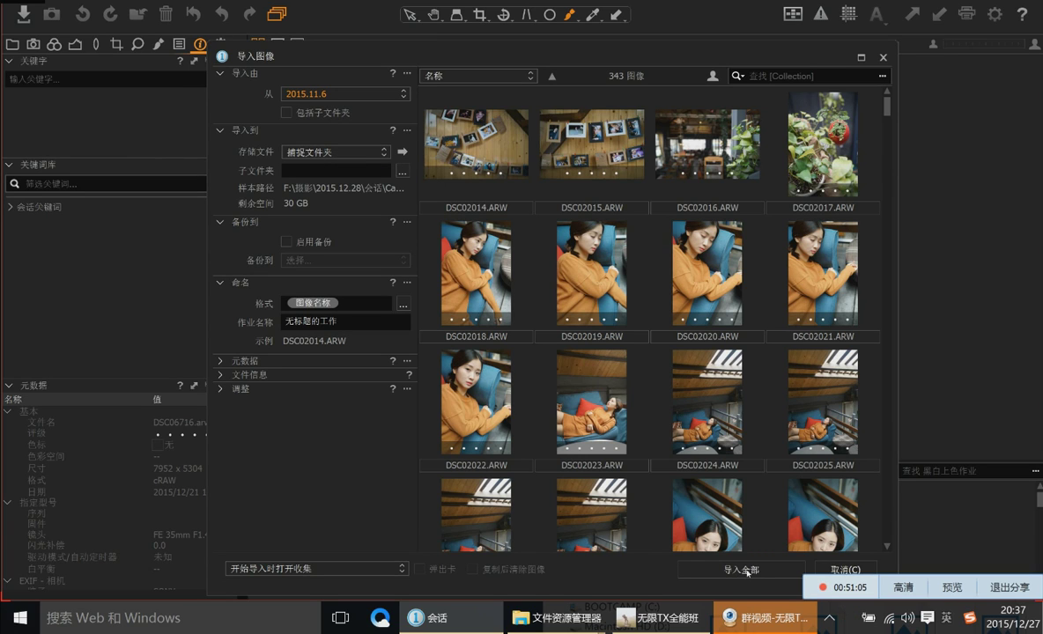
click(747, 570)
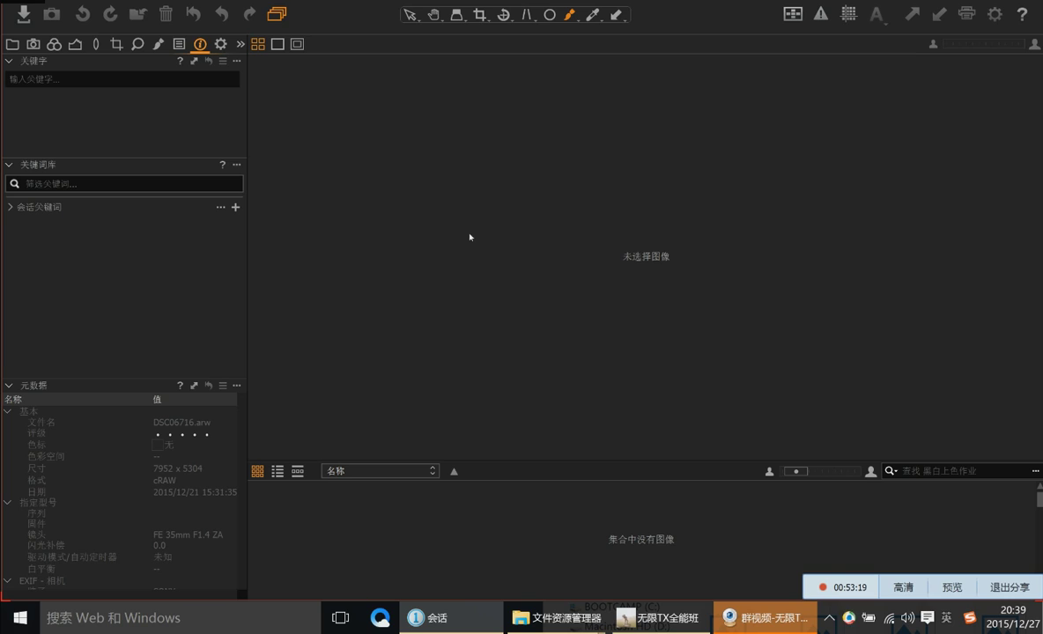
Check the QQ class group chat for students' new questions and return to Capture One
click(470, 236)
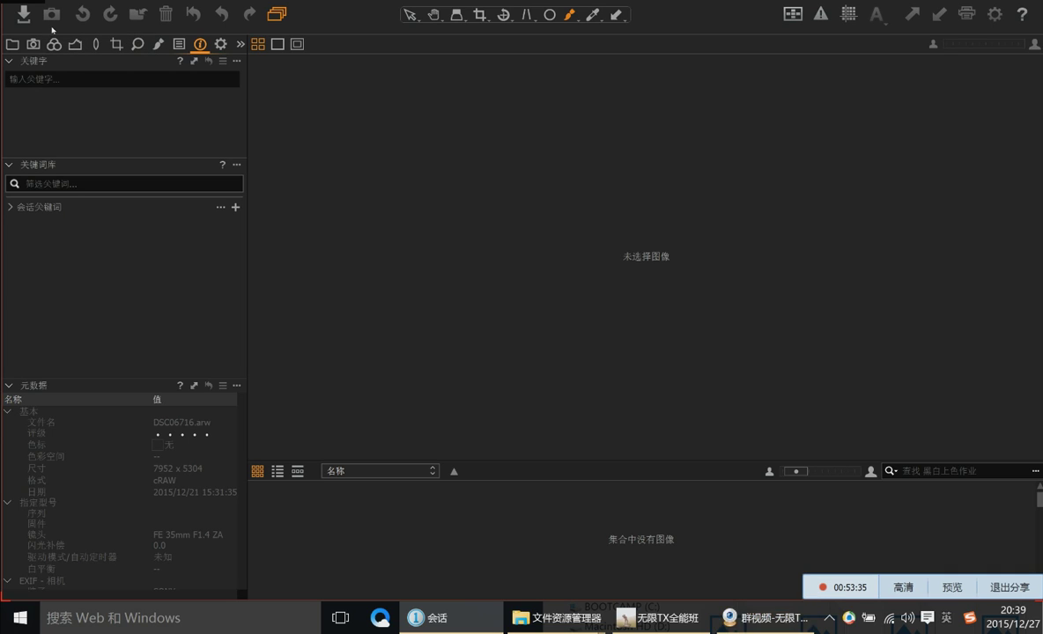
click(658, 617)
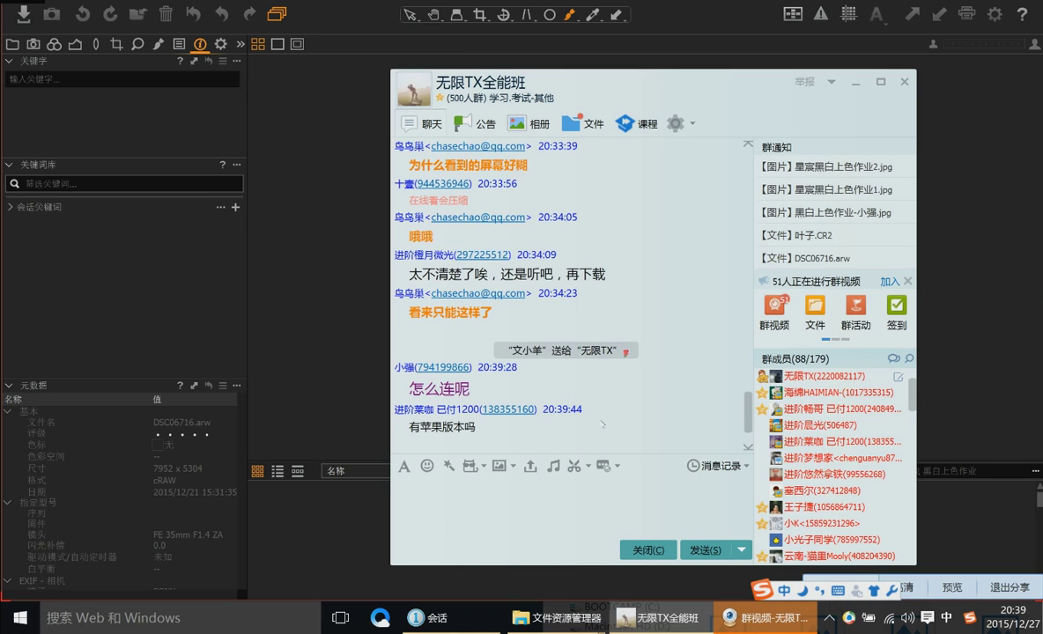
click(267, 115)
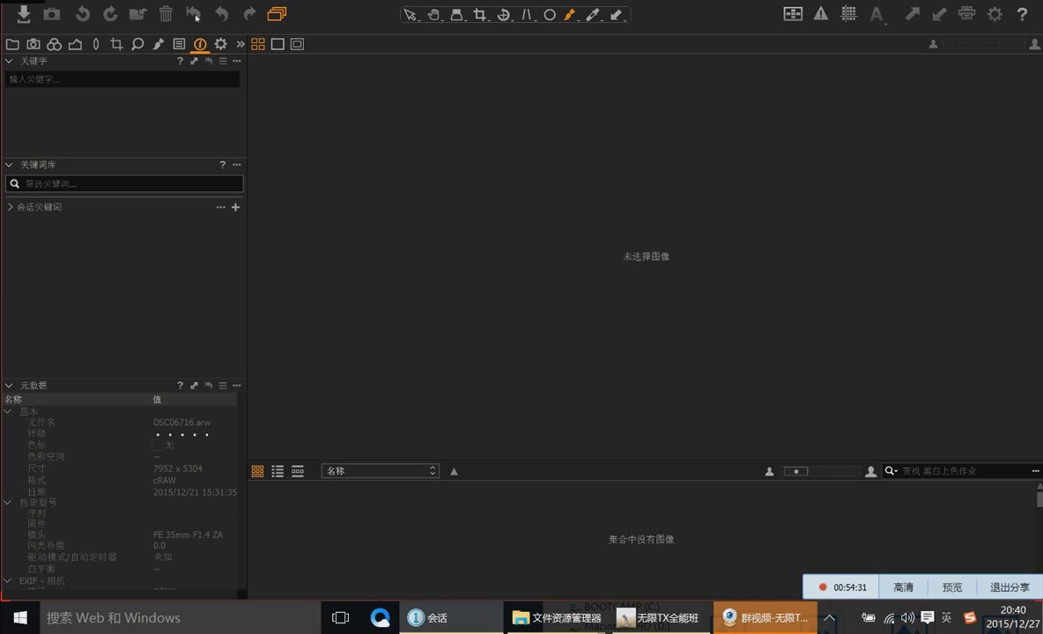
Toggle the mode for editing all selected variants off and back on
click(278, 14)
click(279, 14)
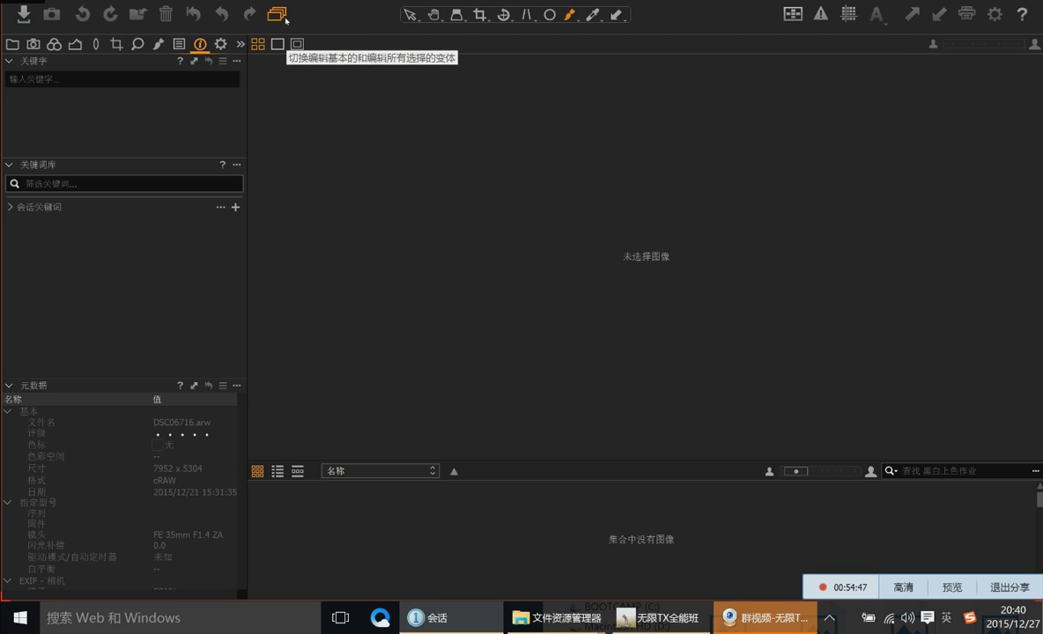
click(344, 99)
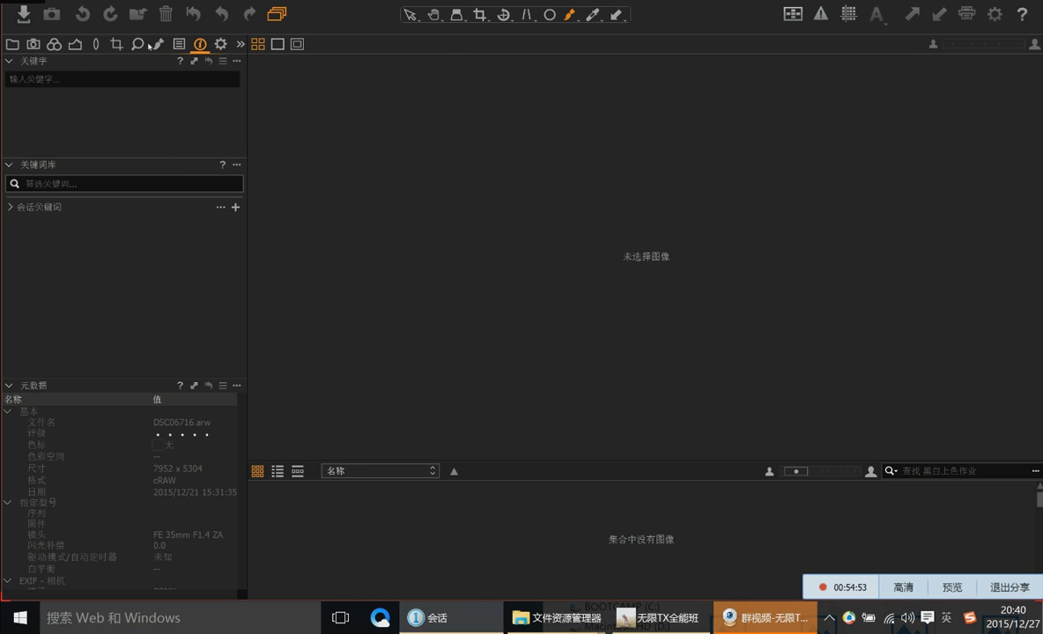
Show the session's library and examine the contents of its capture, selects, output and trash folders
click(12, 44)
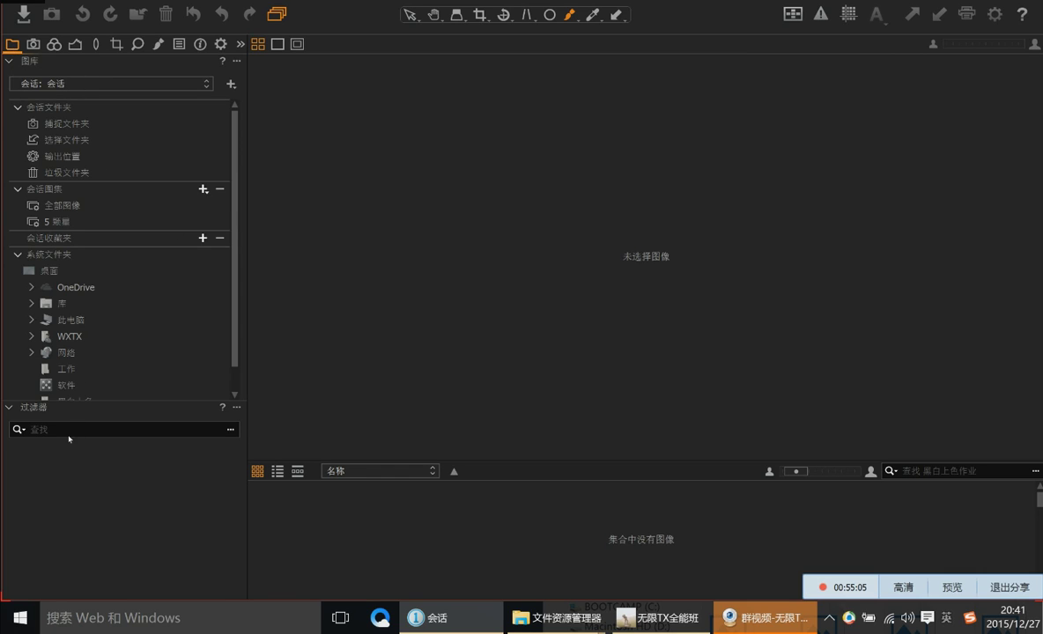
click(63, 125)
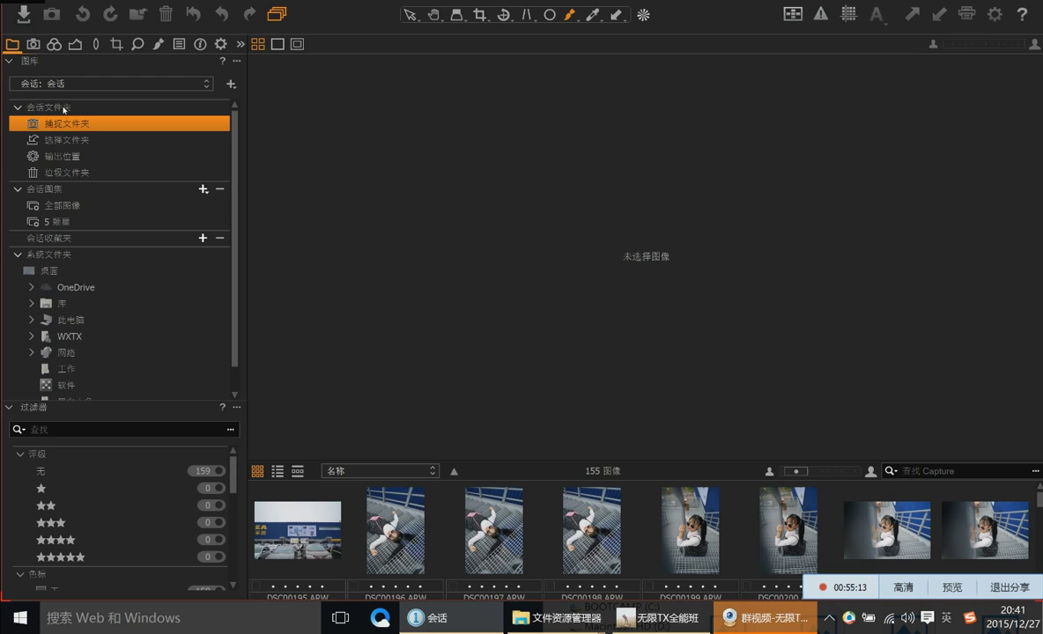
click(64, 139)
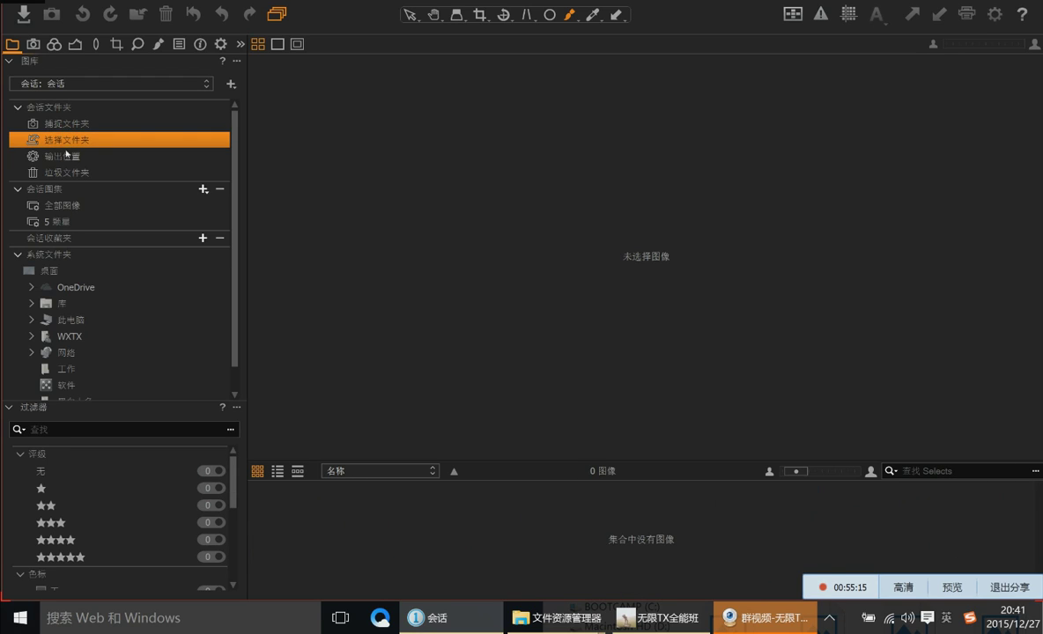
click(66, 124)
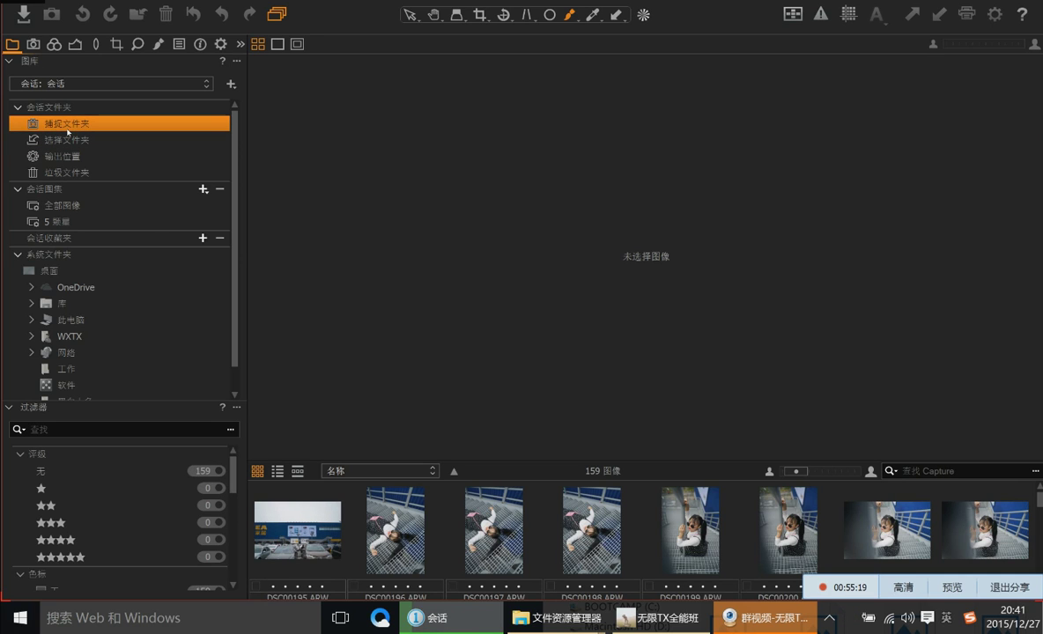
click(70, 139)
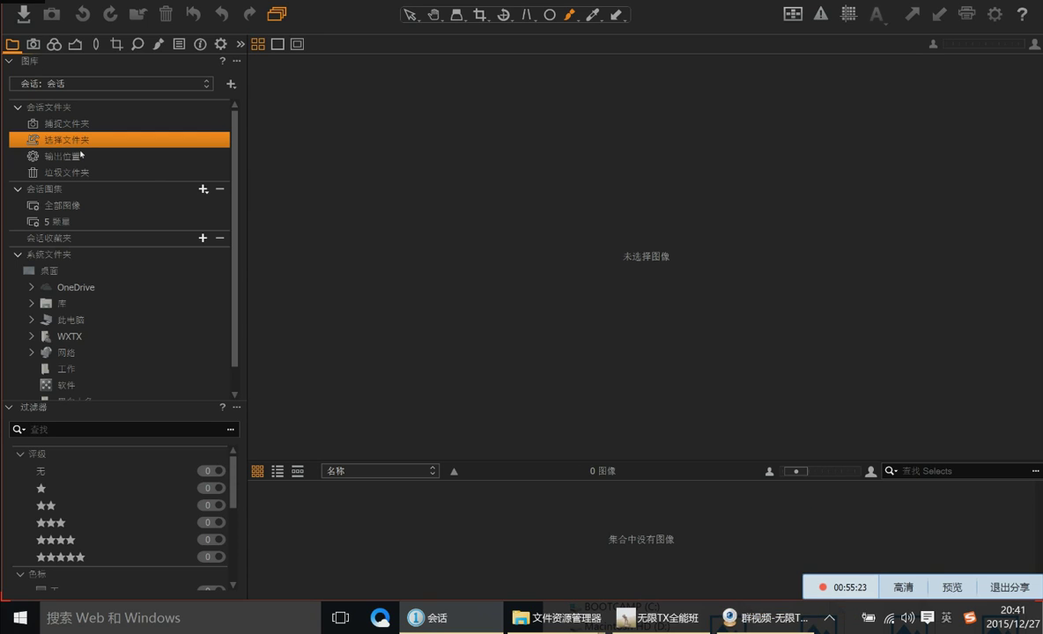
click(79, 158)
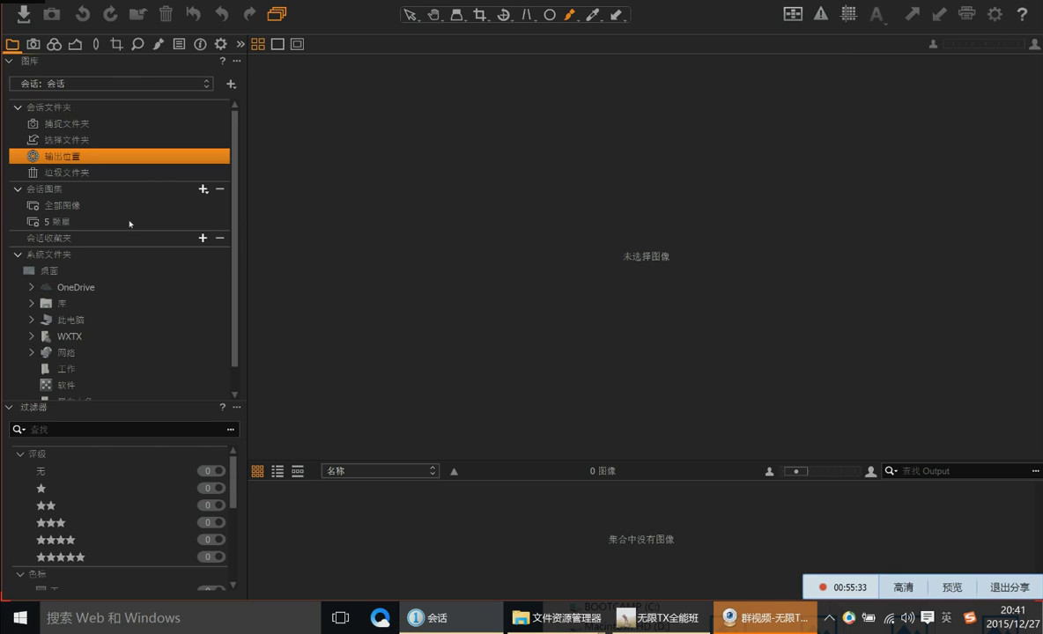
click(92, 173)
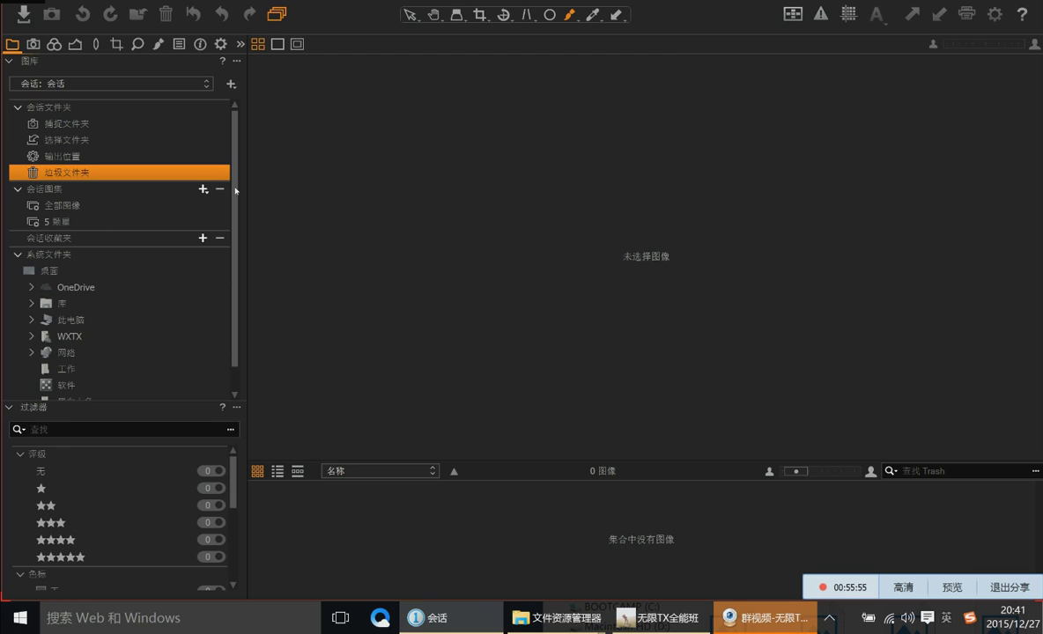
Examine the system folders in the session library, expanding the user folder, and collapse and reopen the library tool
scroll(218, 188, down, 1)
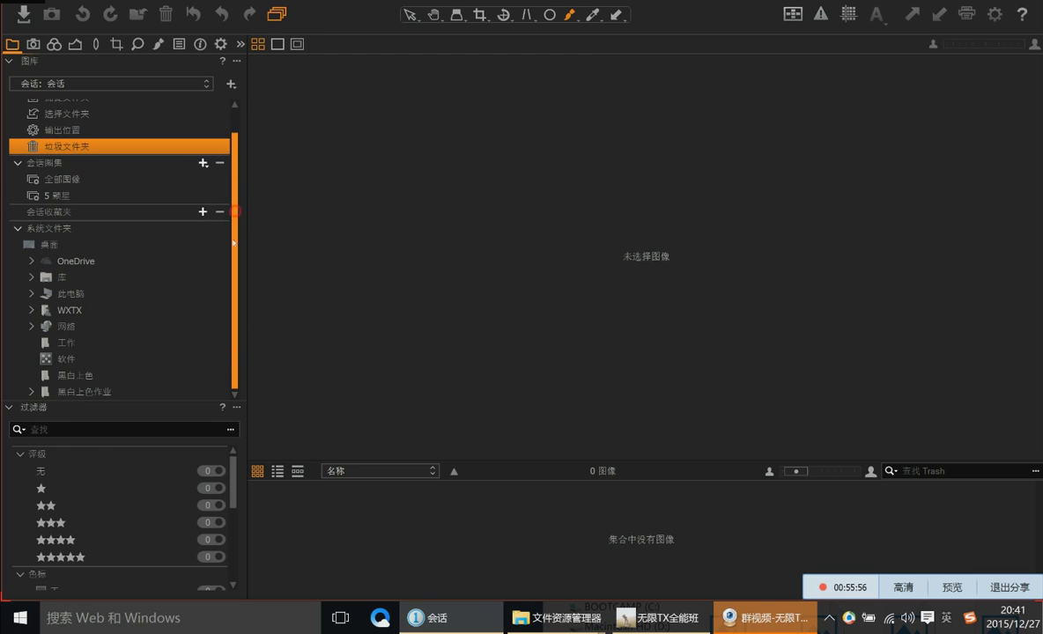
click(30, 310)
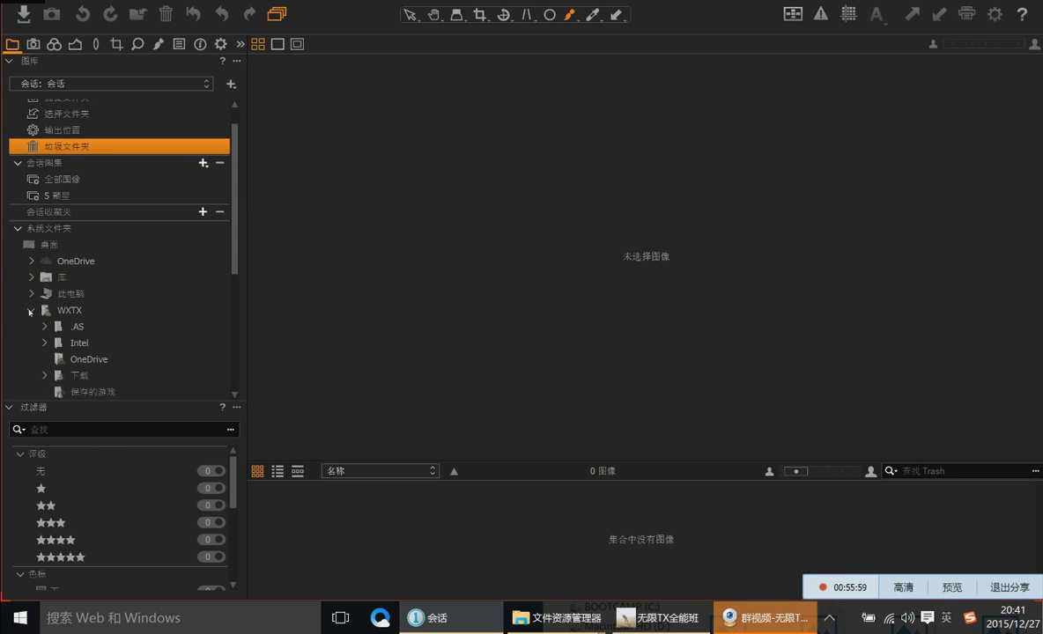
click(30, 312)
click(30, 325)
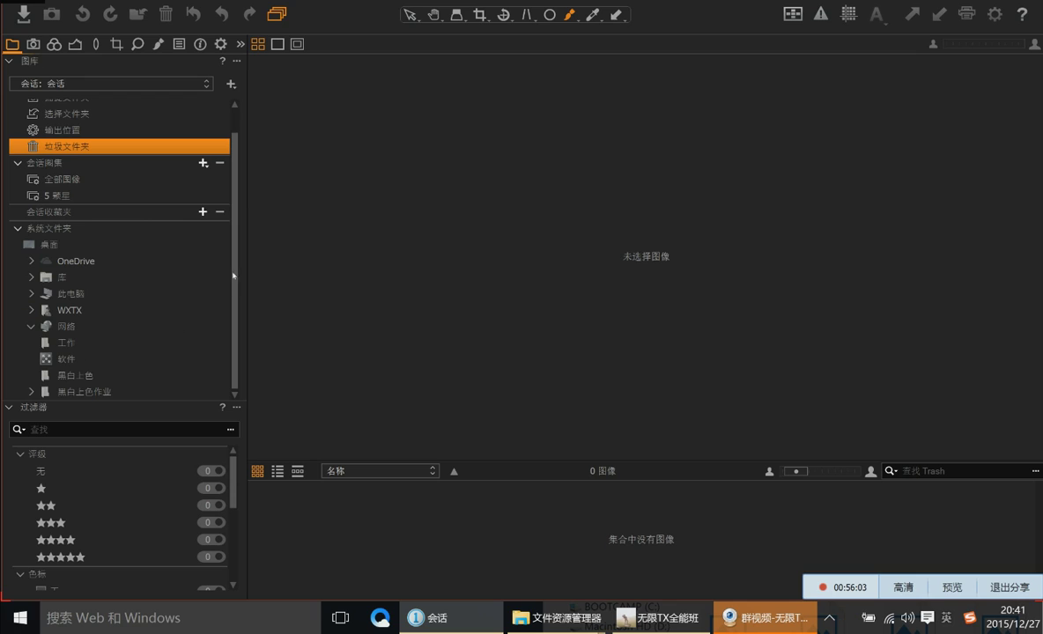
click(30, 309)
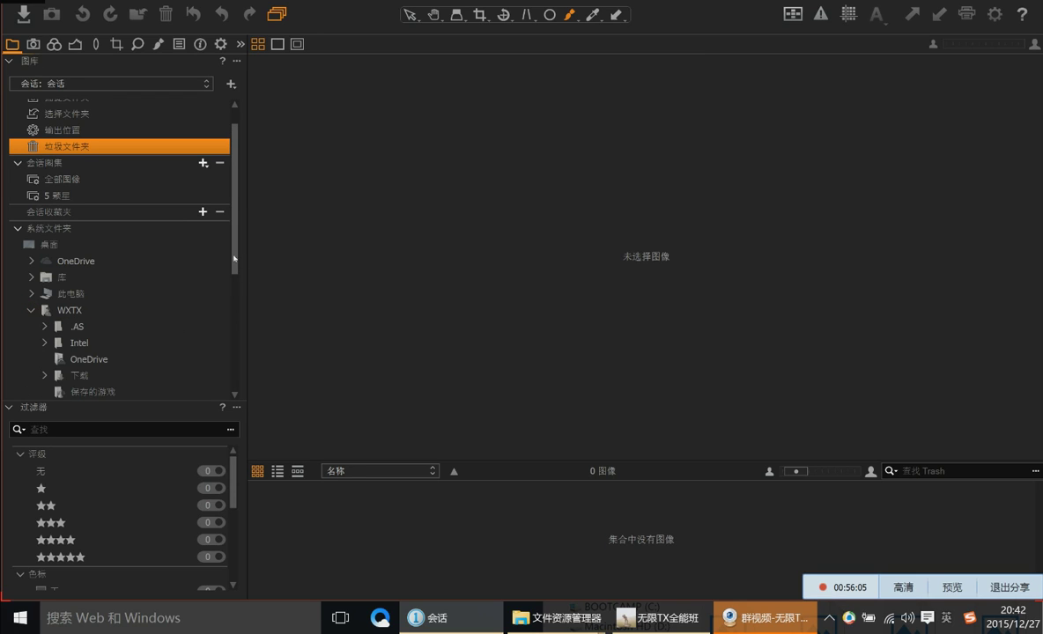
scroll(221, 326, down, 3)
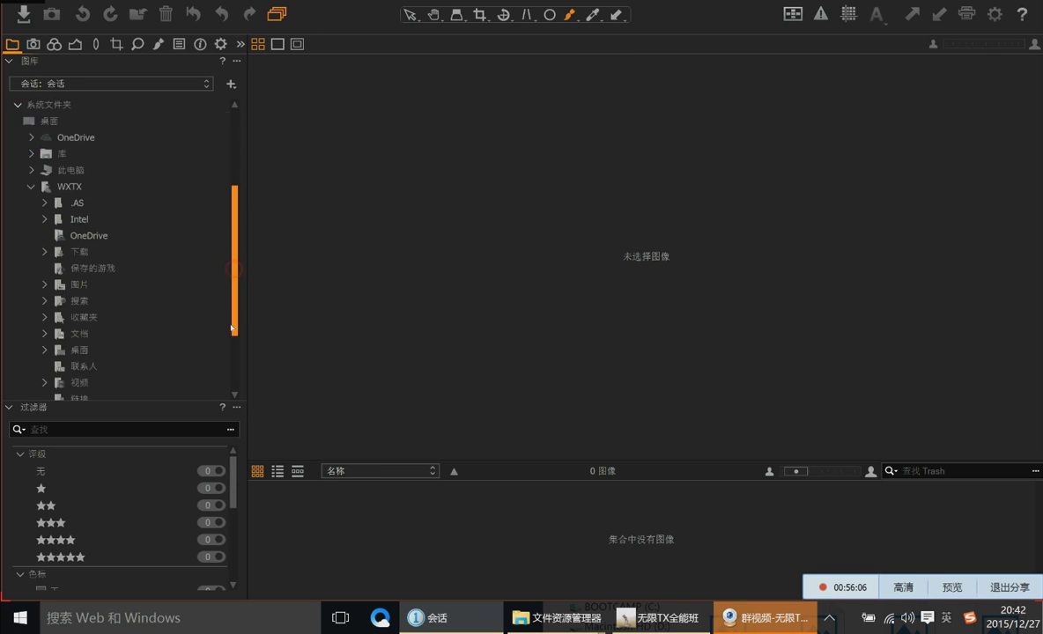
click(10, 60)
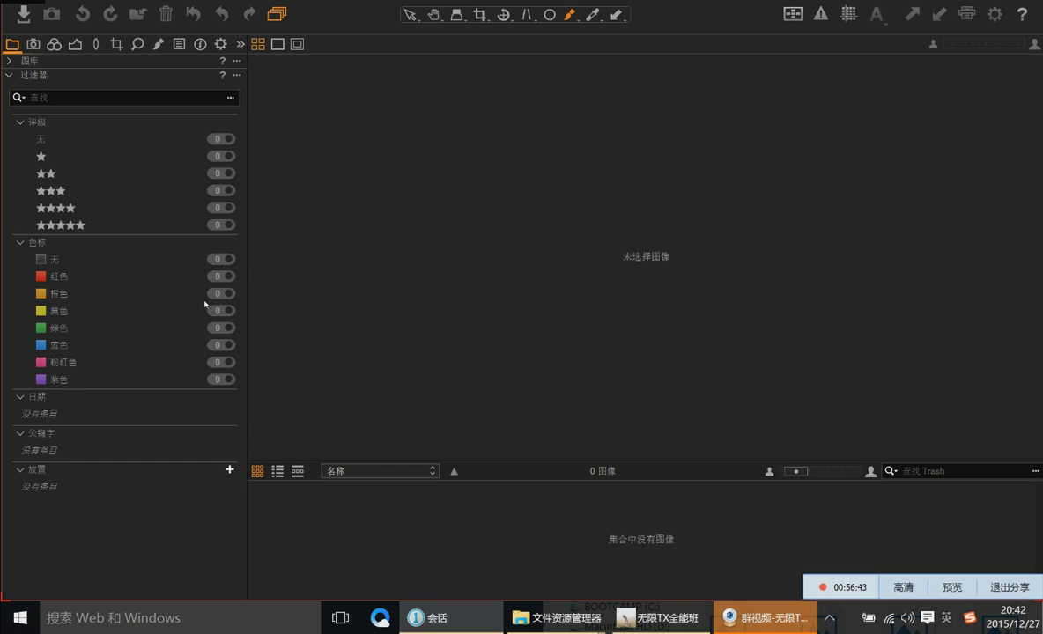
click(11, 61)
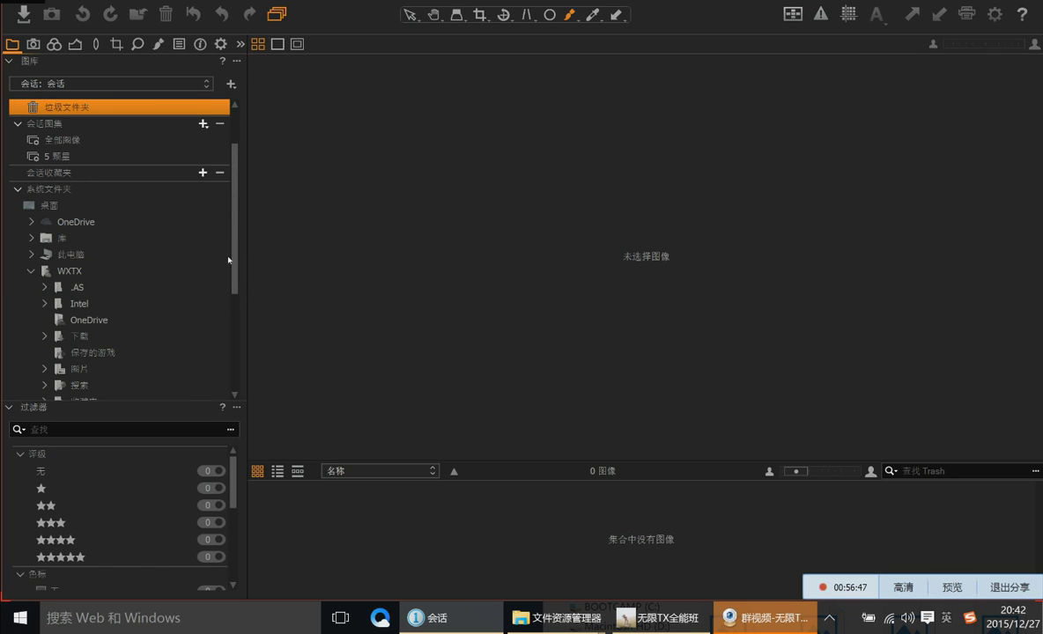
Show the photos in the session's capture folder and view DSC00196.ARW
scroll(77, 152, up, 1)
click(81, 132)
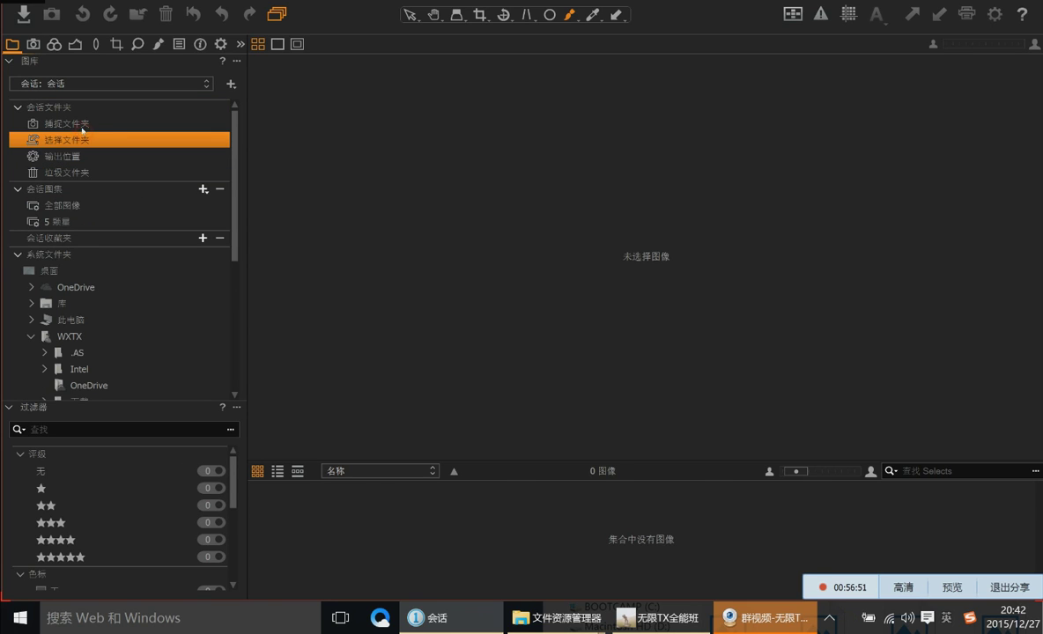
click(82, 126)
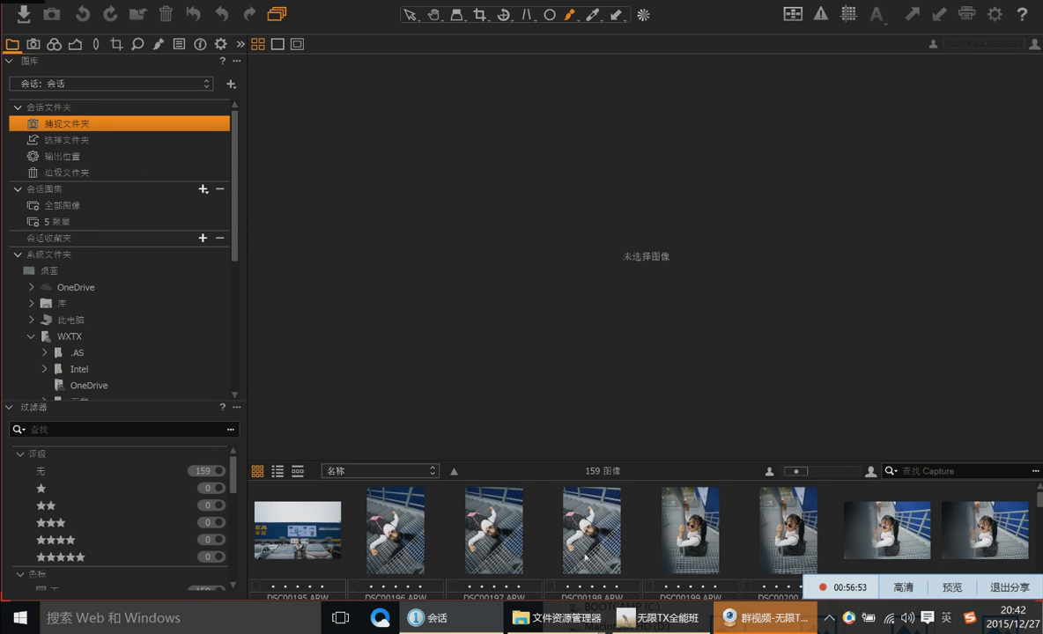
click(361, 504)
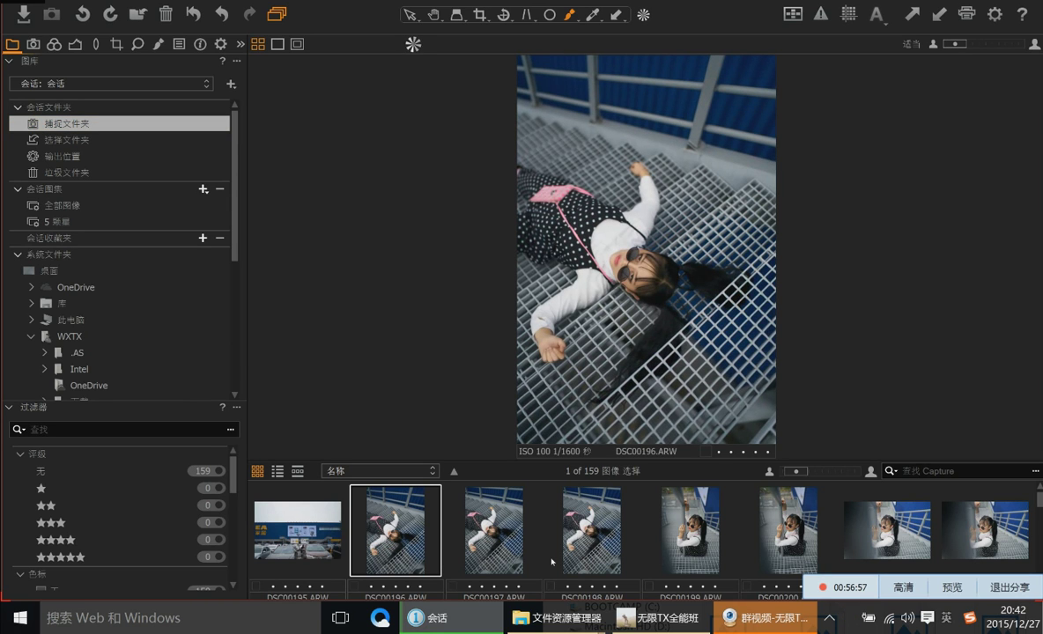
key(Right)
key(Left)
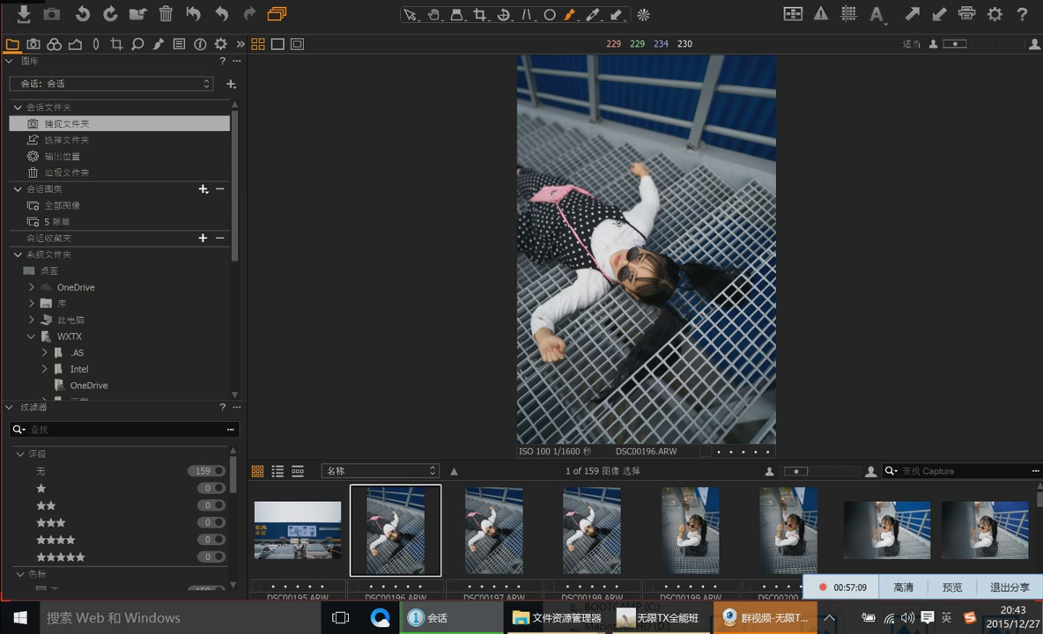
Place the image browser on the right side of the viewer and try moving between neighbouring photos
right_click(272, 119)
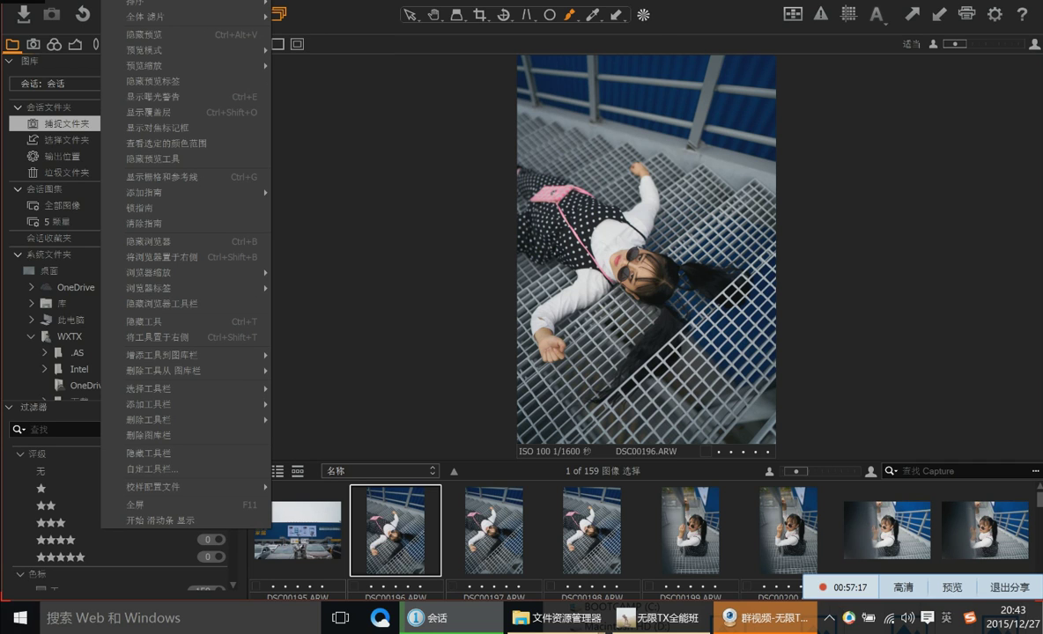
click(189, 257)
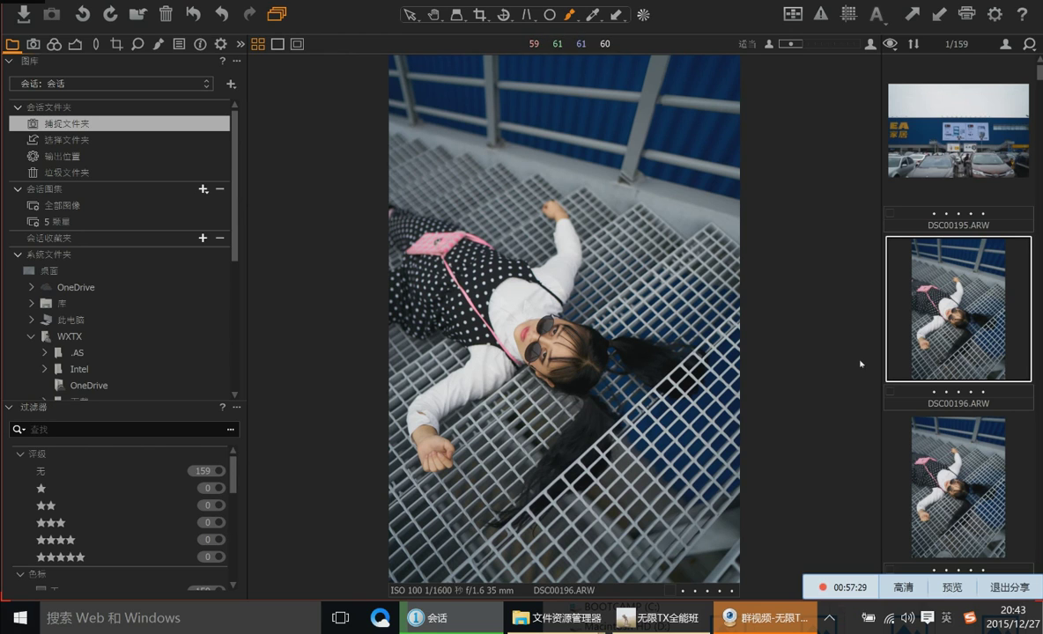
key(Down)
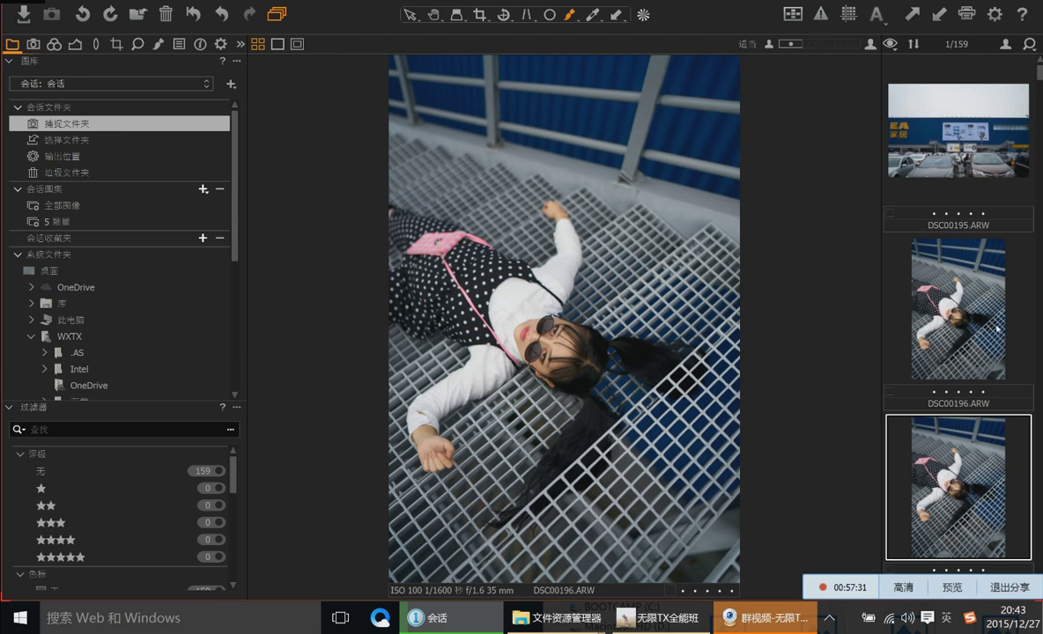
key(Up)
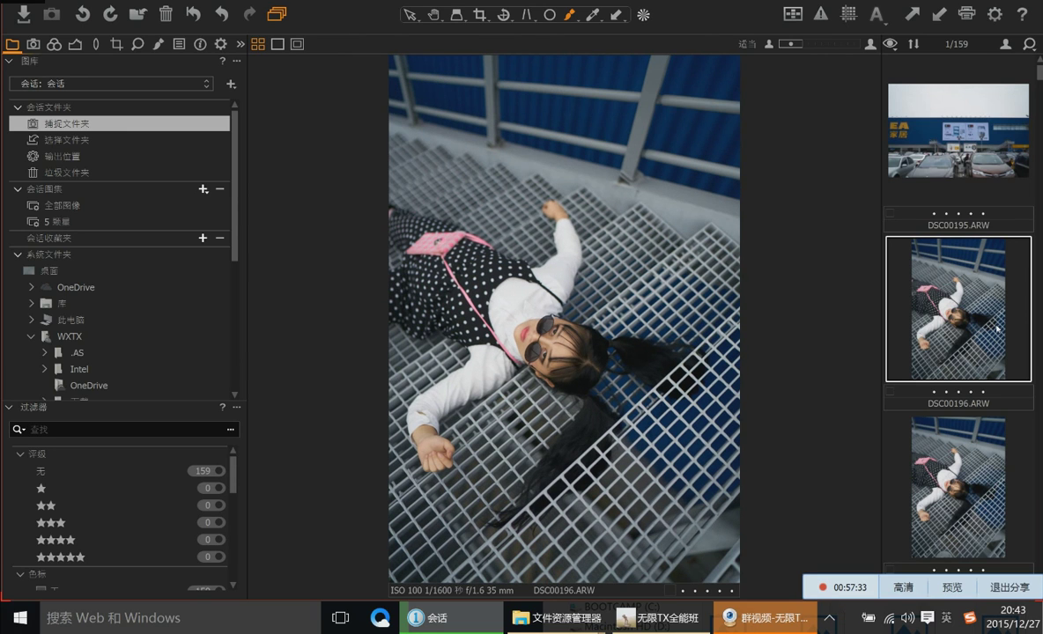
Rate DSC00196.ARW, DSC00198.ARW and the photo directly after it with one star each
key(1)
key(Down)
key(Down)
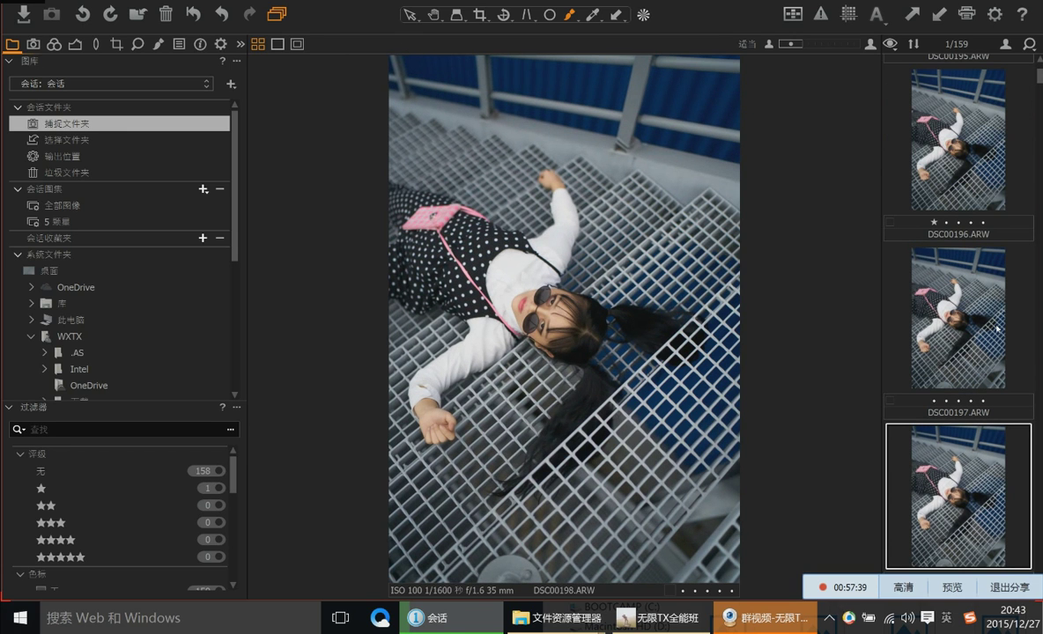
key(Down)
key(Down)
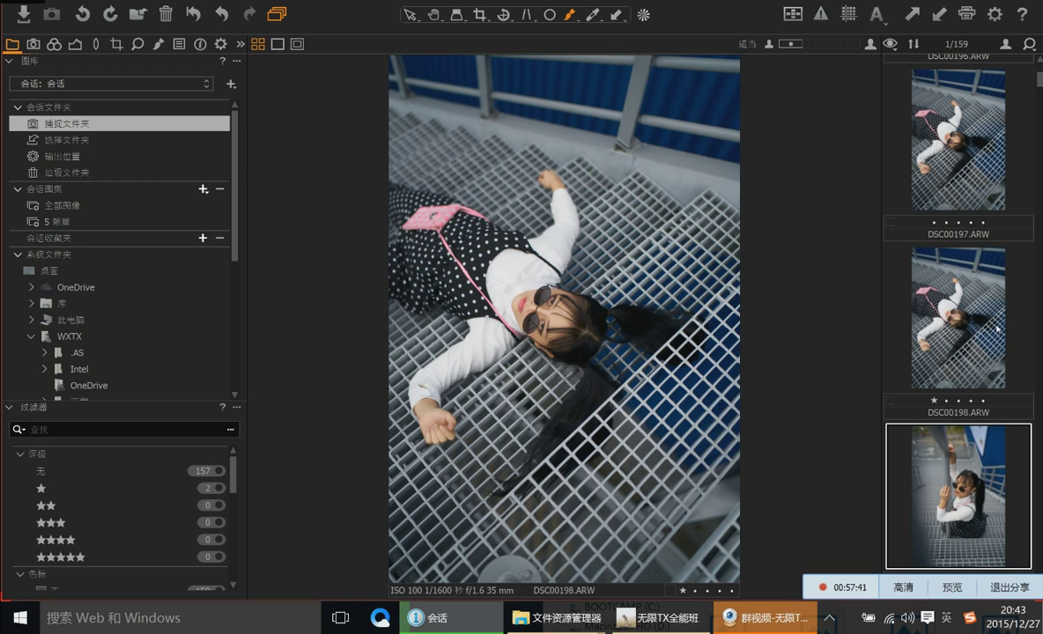
key(1)
Review the capture folder's photos one after another up to DSC00279.ARW to look for ones worth rating
key(Down)
key(Down)
key(Down)
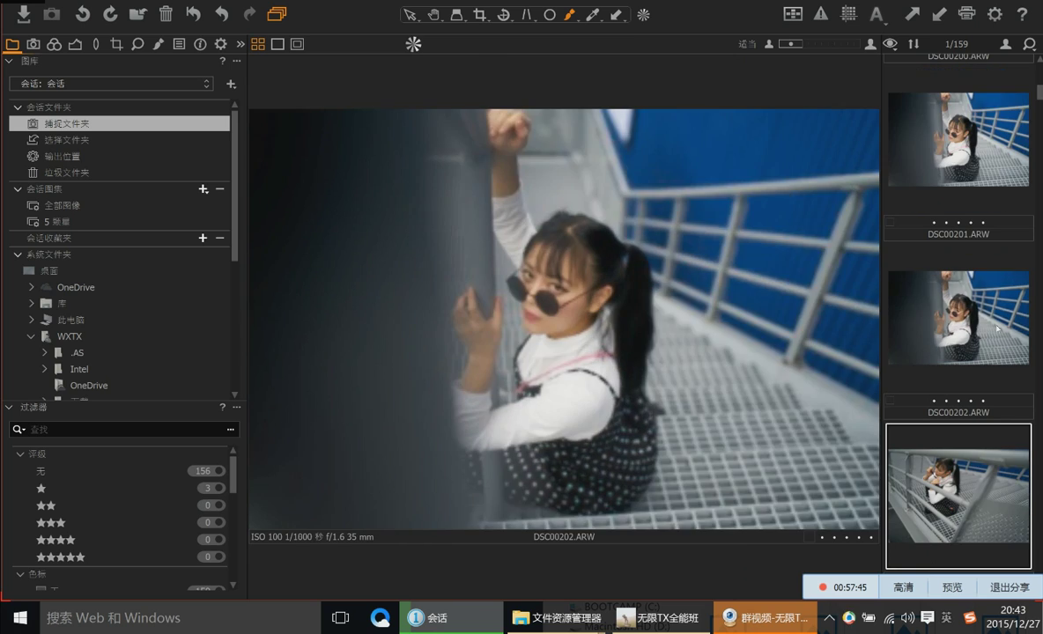
key(Down)
key(Down)
key(Down)
key(Down)
key(Down)
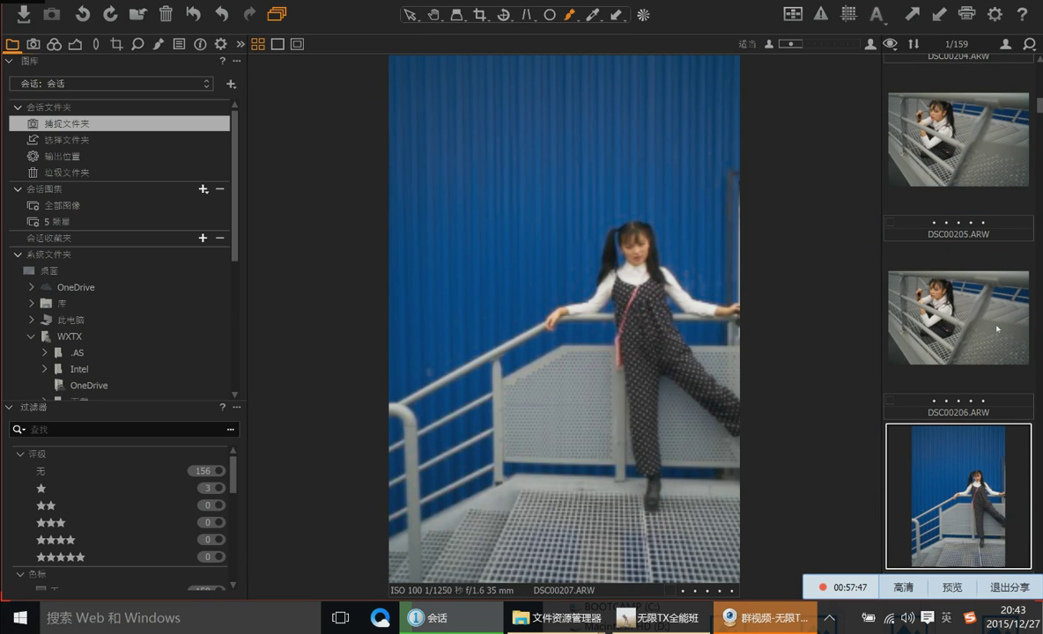
key(Down)
key(Down)
key(Down)
key(Down)
key(Down)
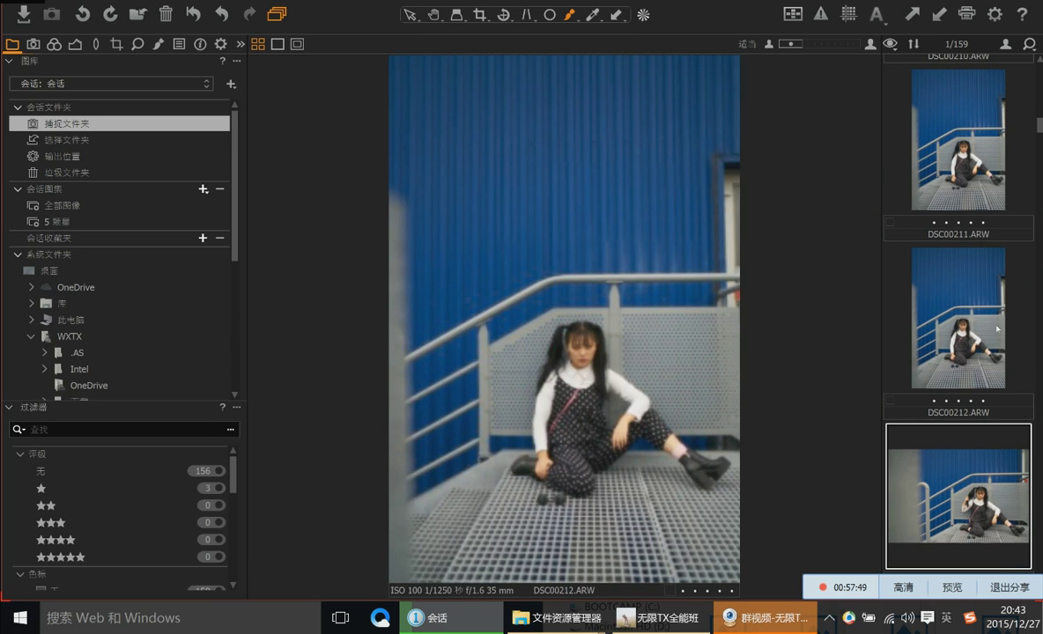
key(Down)
key(Down)
key(Down)
key(Down)
key(Down)
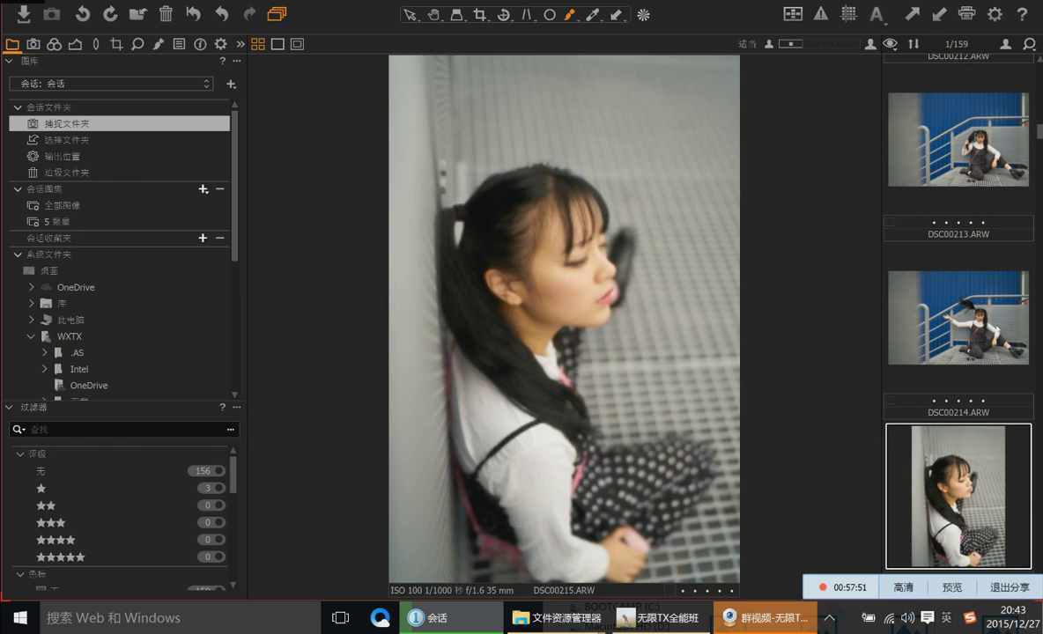
key(Down)
key(Down)
key(Down)
key(Down)
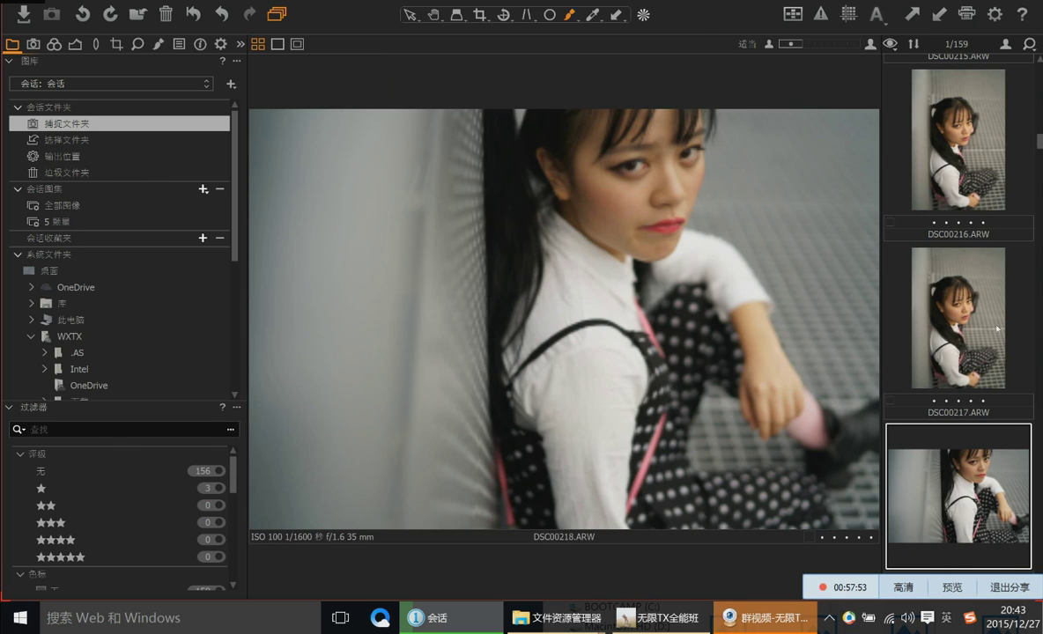
key(Down)
key(Down)
key(Down)
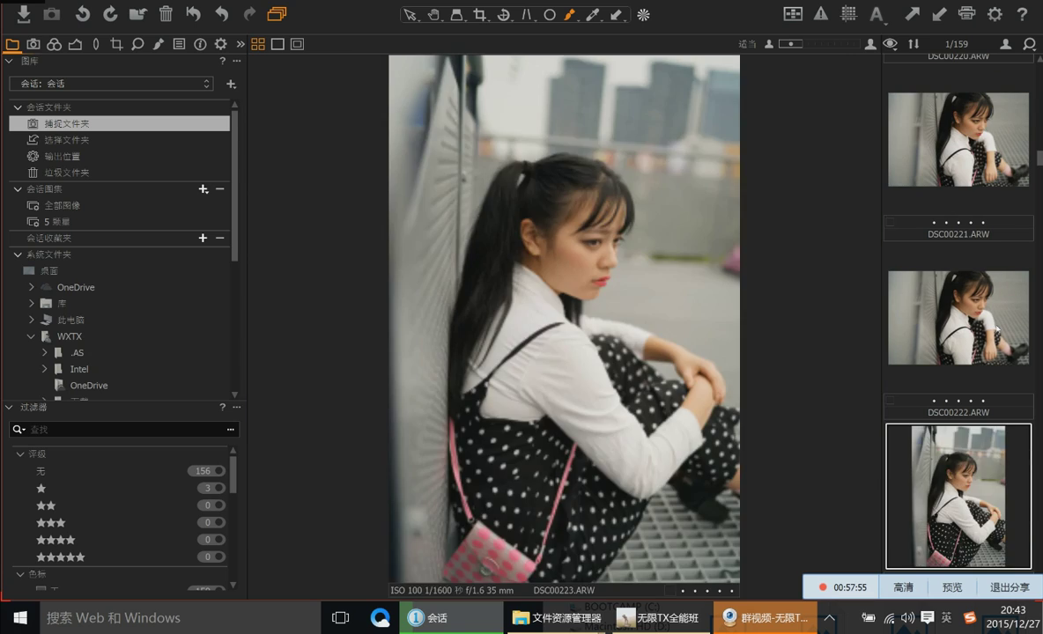
key(Down)
key(Down)
key(Down)
key(Down)
key(Down)
key(Down)
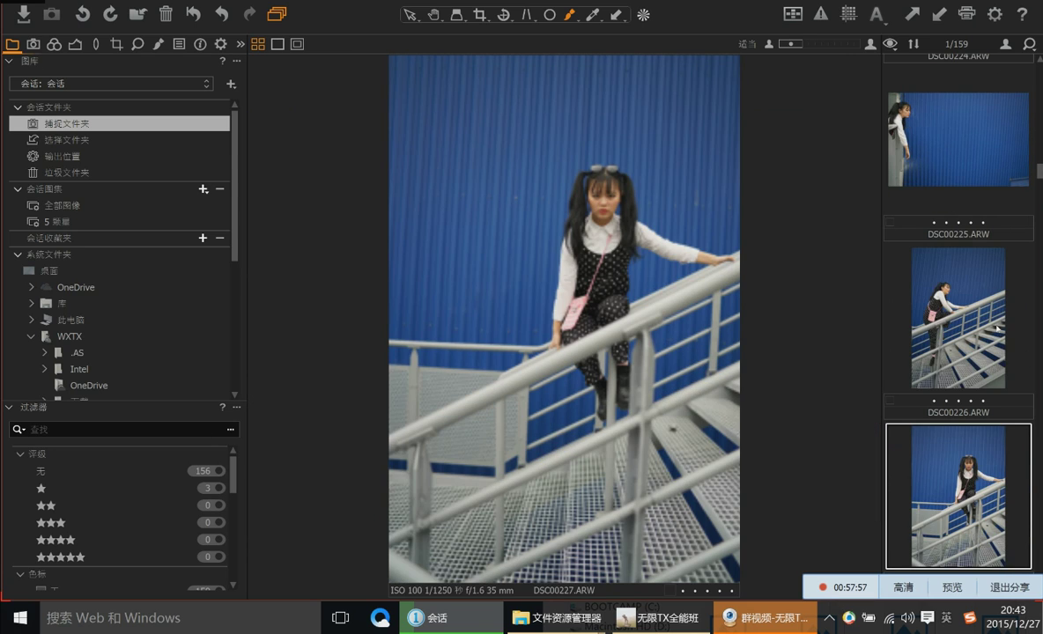
key(Down)
key(Down)
key(Down)
key(Down)
key(Down)
key(Down)
key(Down)
key(Down)
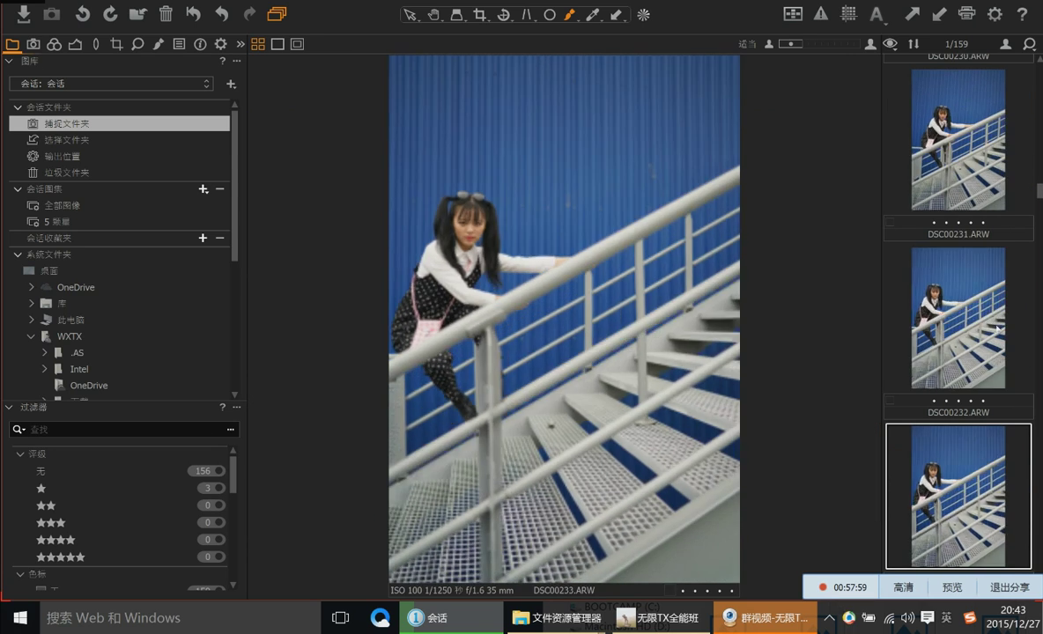
key(Down)
key(Down)
key(Down)
key(Down)
key(Down)
key(Down)
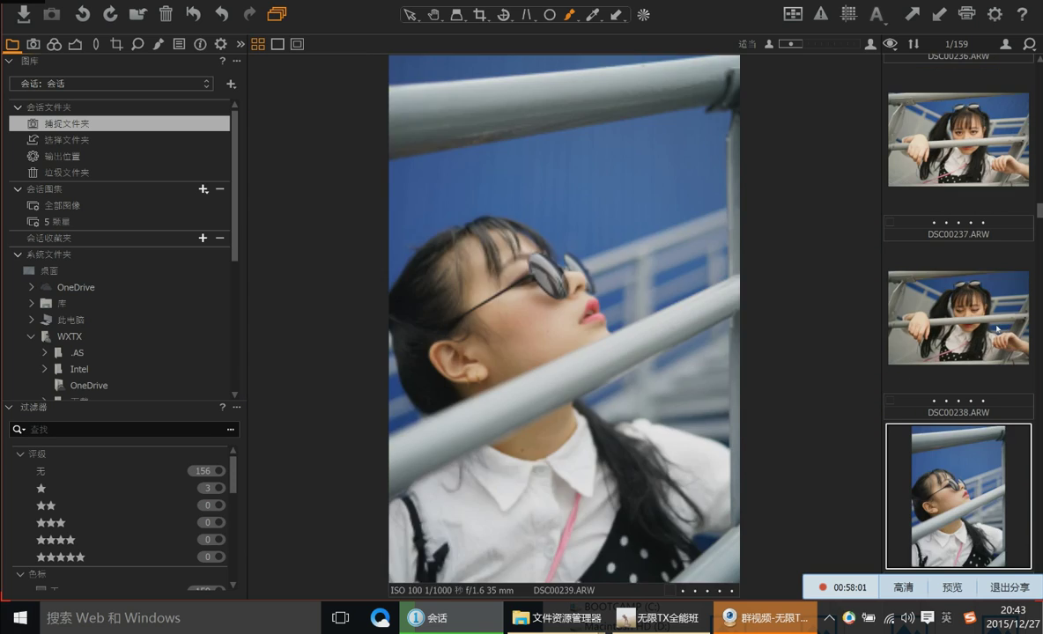
key(Down)
key(Down)
key(Down)
key(Down)
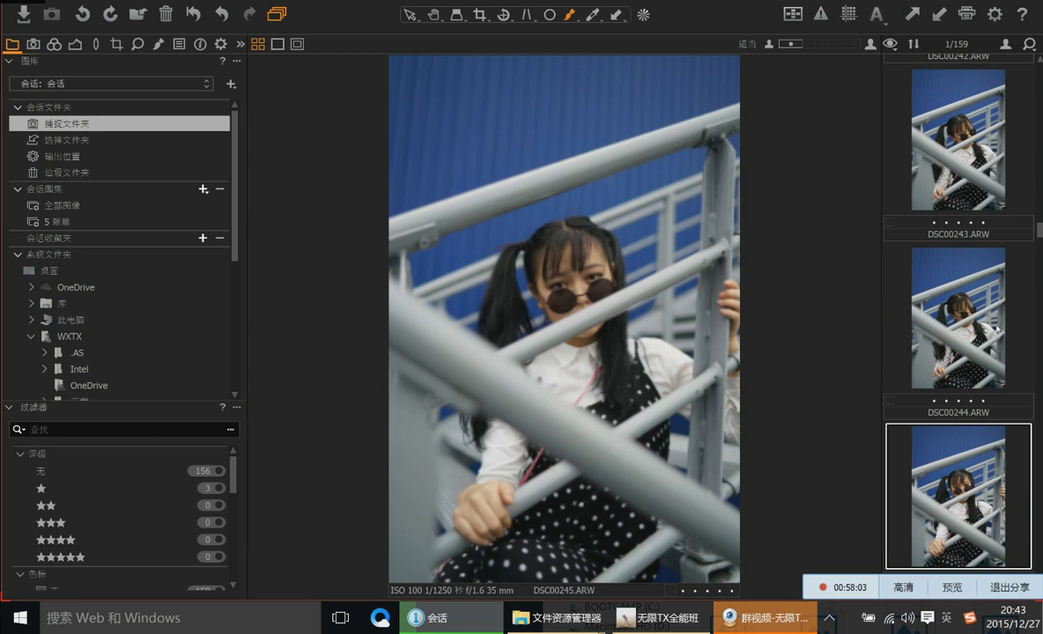
key(Down)
key(Down)
key(Down)
key(Down)
key(Down)
key(Down)
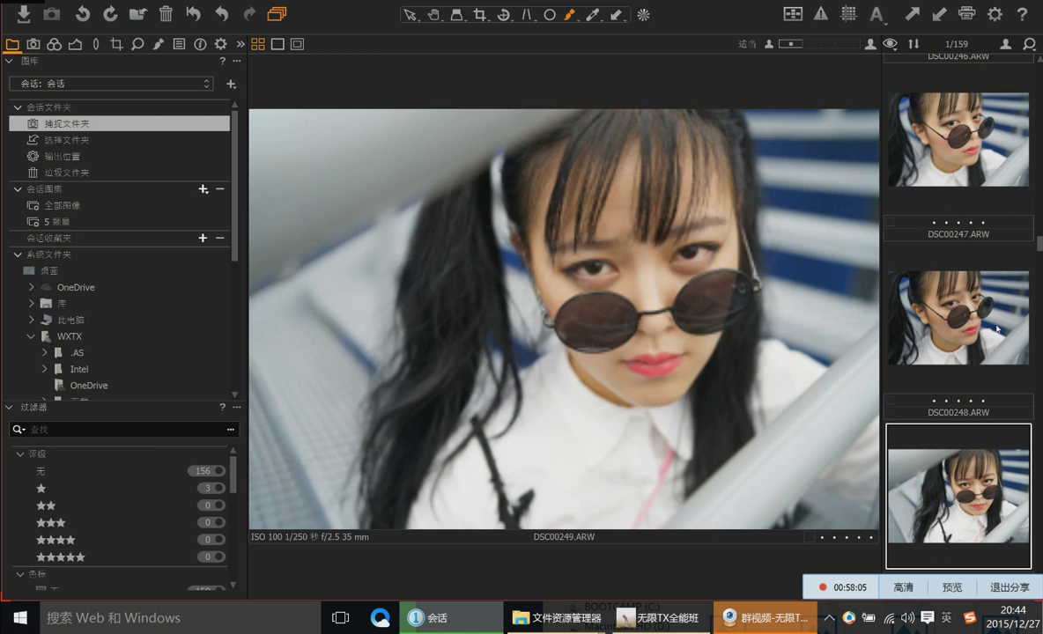
key(Down)
key(Down)
key(Down)
key(Down)
key(Down)
key(Down)
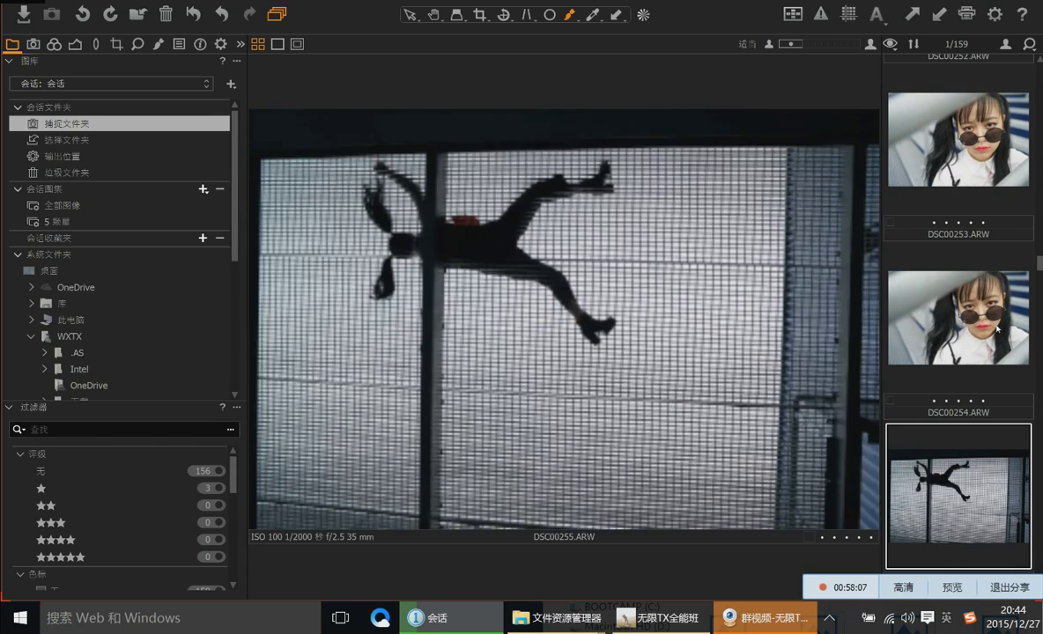
key(Down)
key(Down)
key(Down)
key(Down)
key(Down)
key(Down)
key(Down)
key(Down)
key(Down)
key(Down)
key(Down)
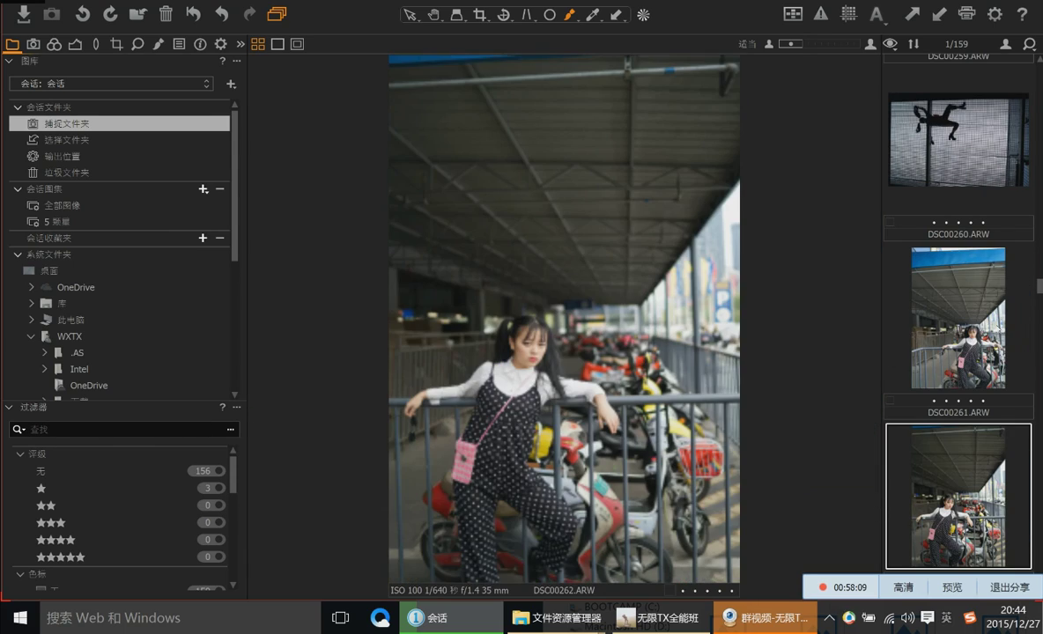
key(Down)
key(Down)
key(Down)
key(Down)
key(Down)
key(Down)
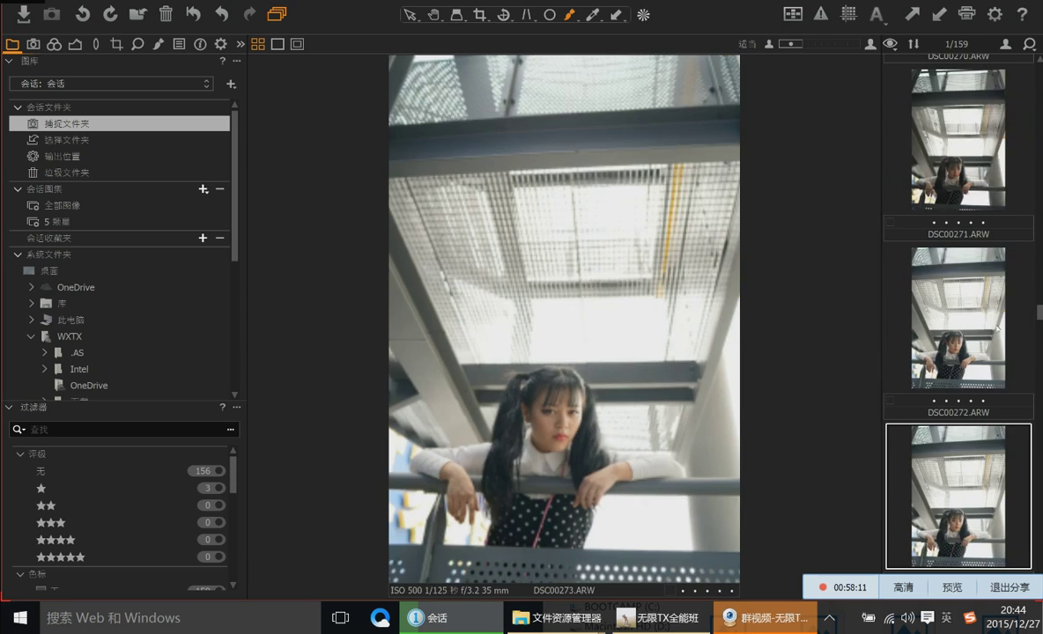
key(Down)
key(Down)
key(Down)
key(Down)
key(Down)
key(Down)
key(Down)
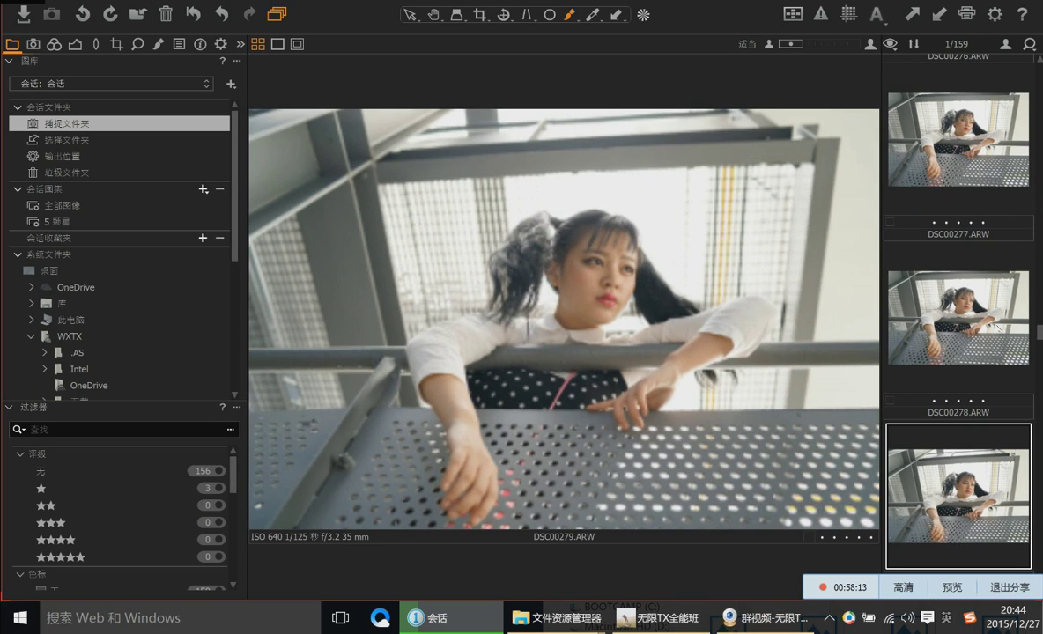
Go on to DSC00286.ARW and rate it with one star
key(Down)
key(Down)
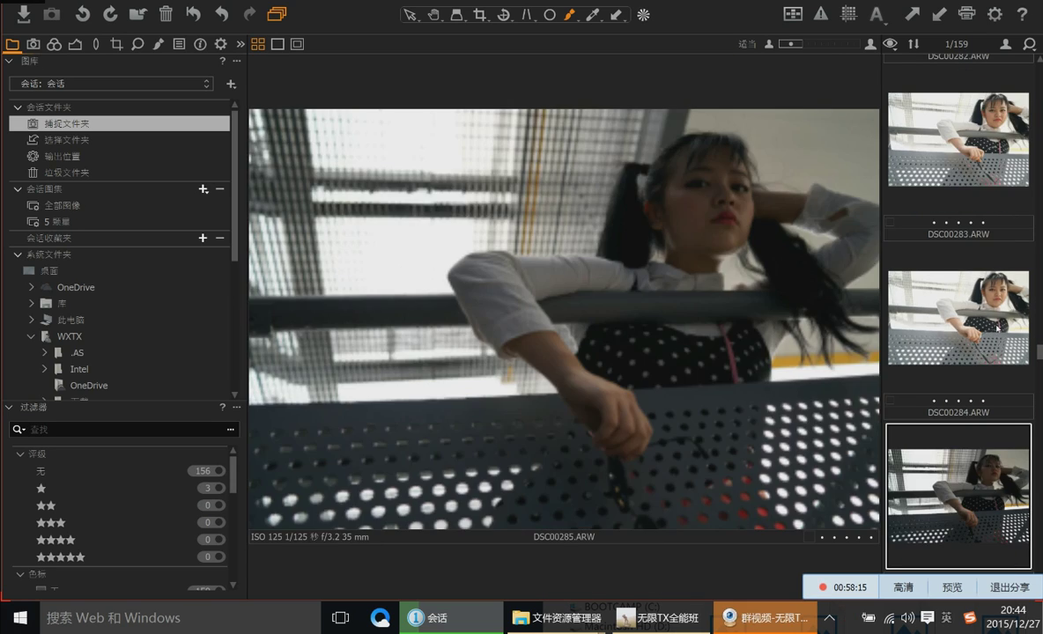
key(1)
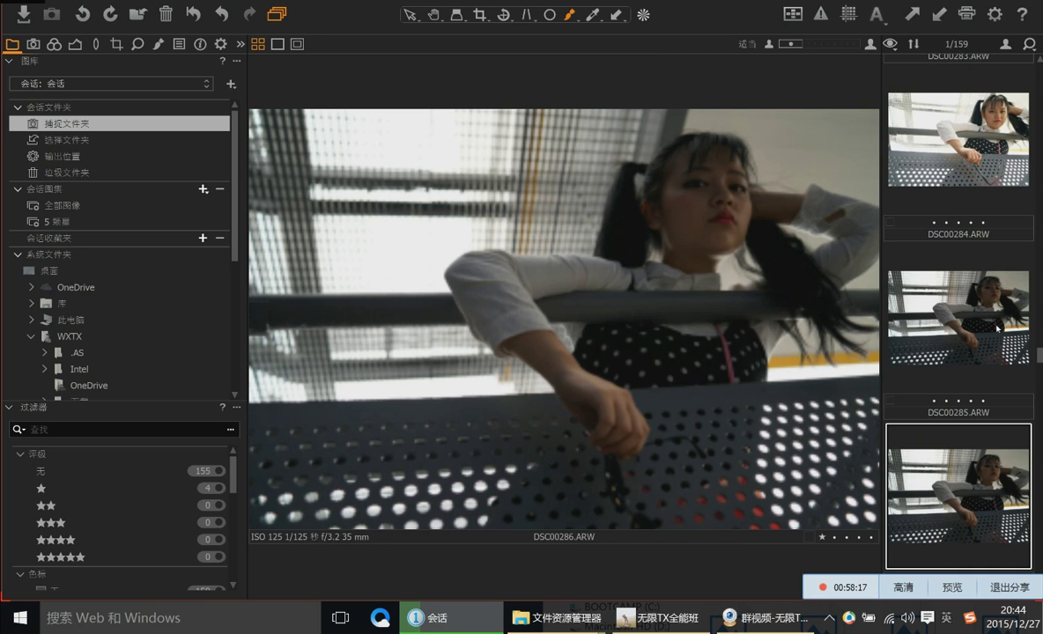
Review the photos after DSC00286.ARW one by one up to DSC00342.ARW to look for ones worth rating
key(Down)
key(Down)
key(Down)
key(Down)
key(Down)
key(Down)
key(Down)
key(Down)
key(Down)
key(Down)
key(Down)
key(Down)
key(Down)
key(Down)
key(Down)
key(Down)
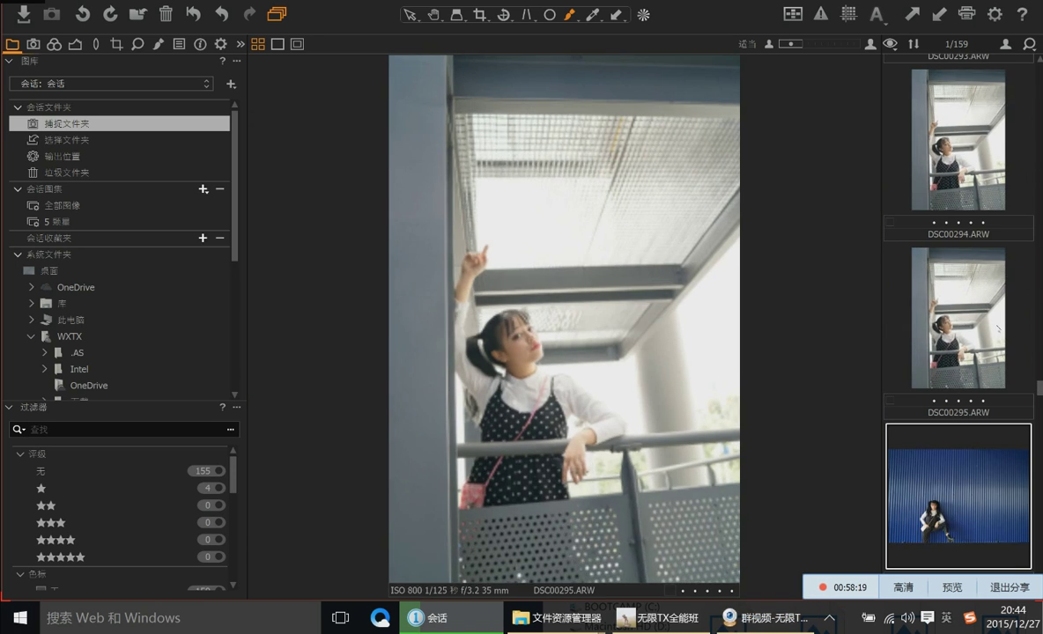
key(Down)
key(Down)
key(Down)
key(Down)
key(Down)
key(Down)
key(Down)
key(Down)
key(Down)
key(Down)
key(Down)
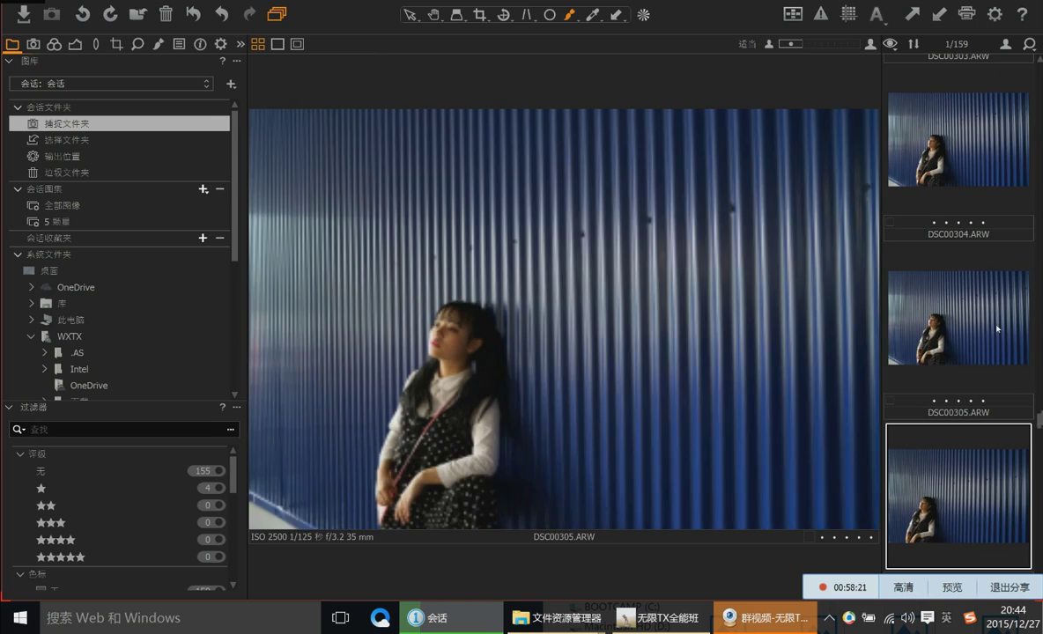
key(Down)
key(Down)
key(Down)
key(Down)
key(Down)
key(Down)
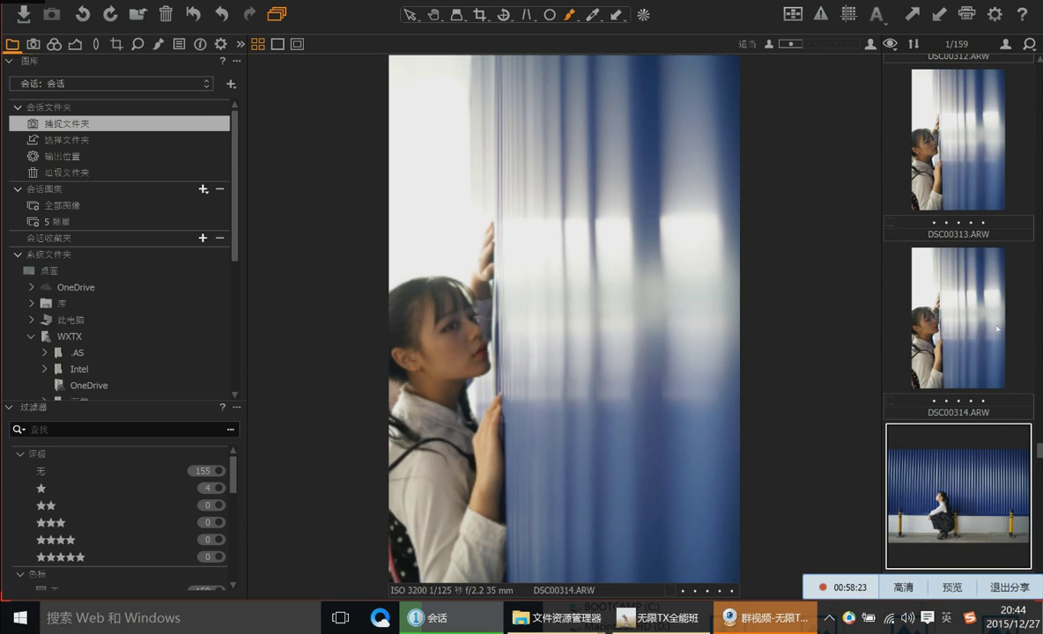
key(Down)
key(Down)
key(Down)
key(Down)
key(Down)
key(Down)
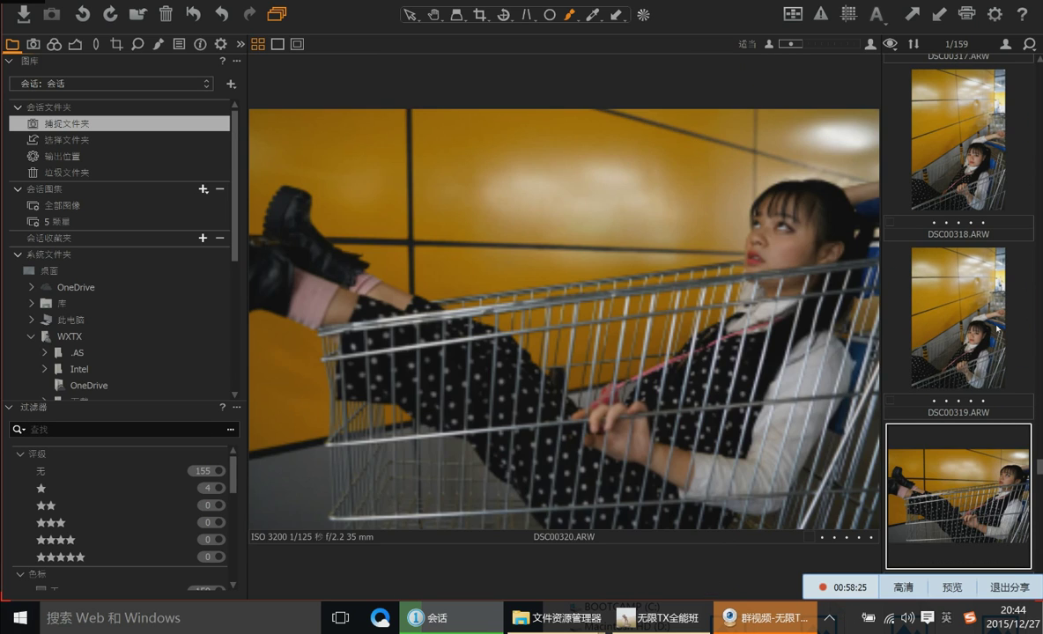
key(Down)
key(Down)
key(Down)
key(Down)
key(Down)
key(Down)
key(Down)
key(Down)
key(Down)
key(Down)
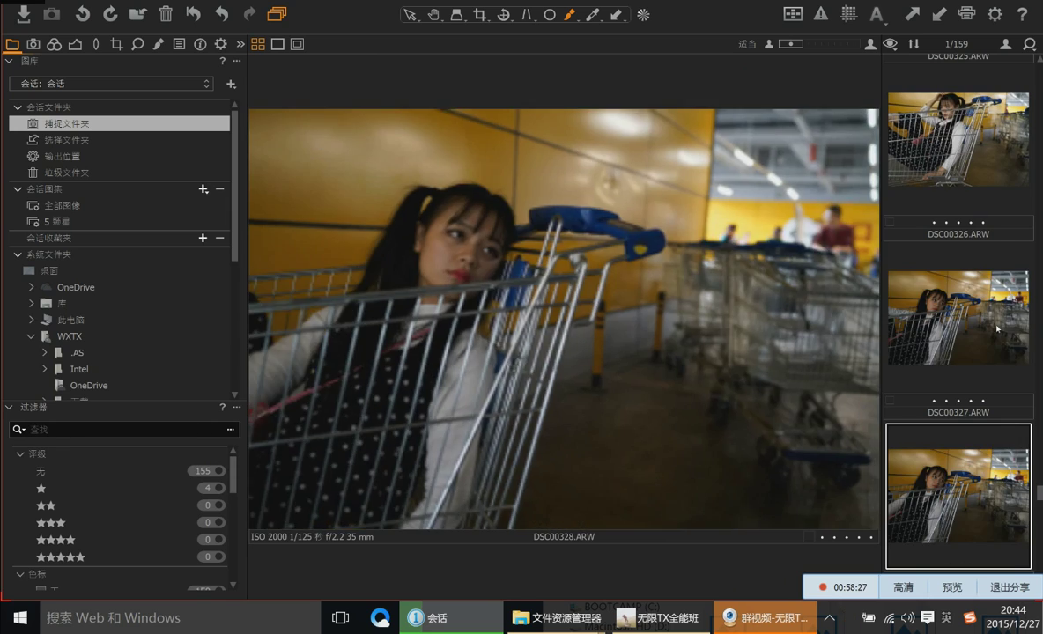
key(Down)
key(Down)
key(Down)
key(Down)
key(Down)
key(Down)
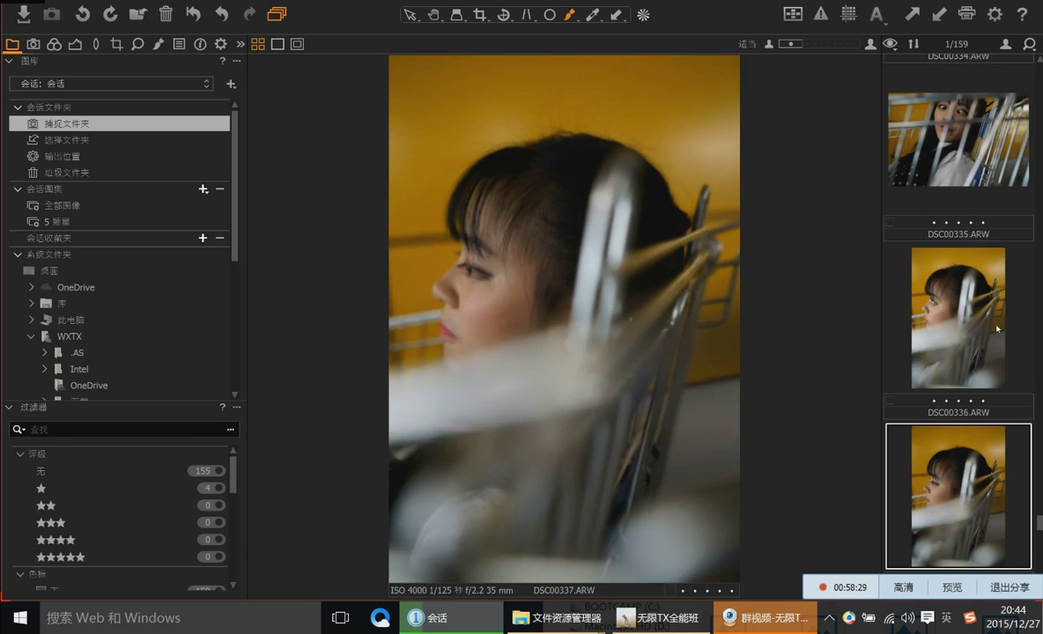
key(Down)
key(Down)
key(Down)
key(Down)
key(Down)
key(Down)
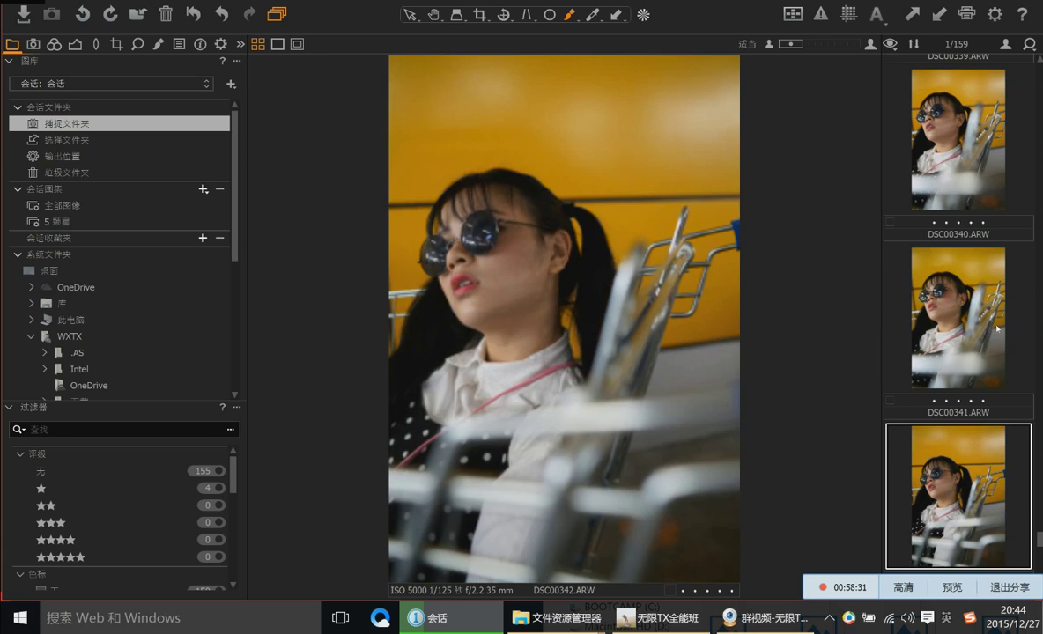
Go to DSC00343.ARW and rate it with one star
key(Up)
key(Up)
key(Up)
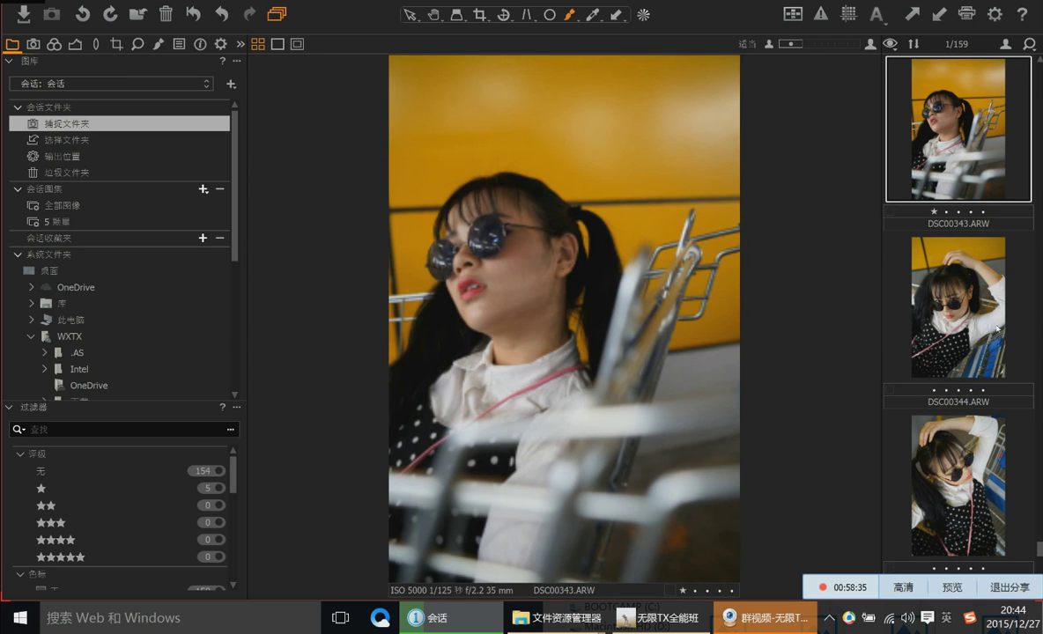
Review the photos following DSC00343.ARW up to DSC00349.ARW
key(Down)
key(Down)
key(Down)
key(Down)
key(Down)
key(Down)
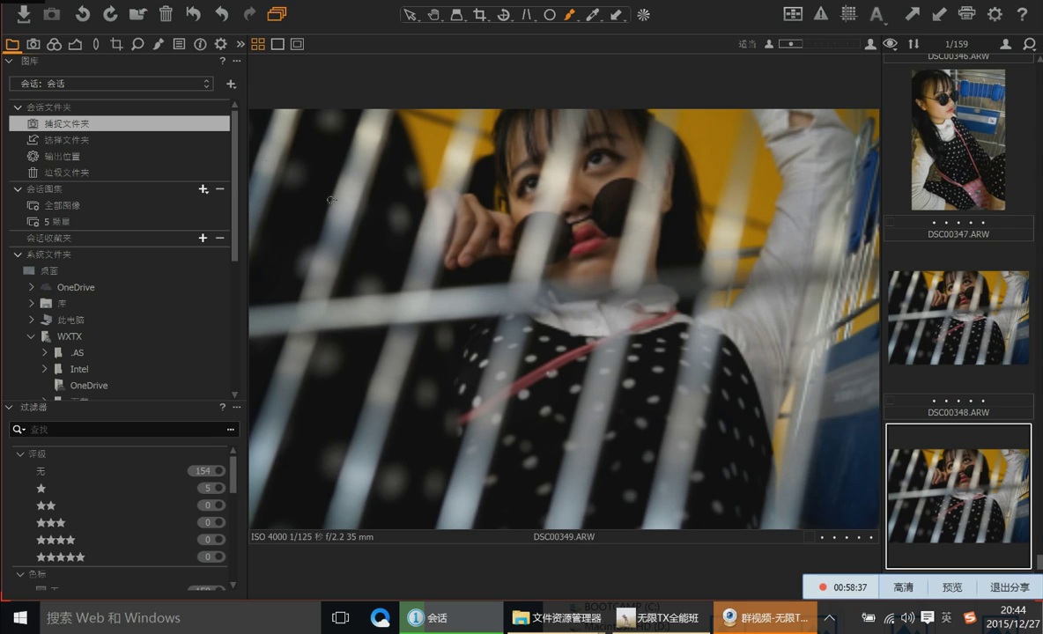
Filter the capture folder to photos rated one star
scroll(237, 205, down, 3)
scroll(169, 465, down, 3)
scroll(169, 465, up, 3)
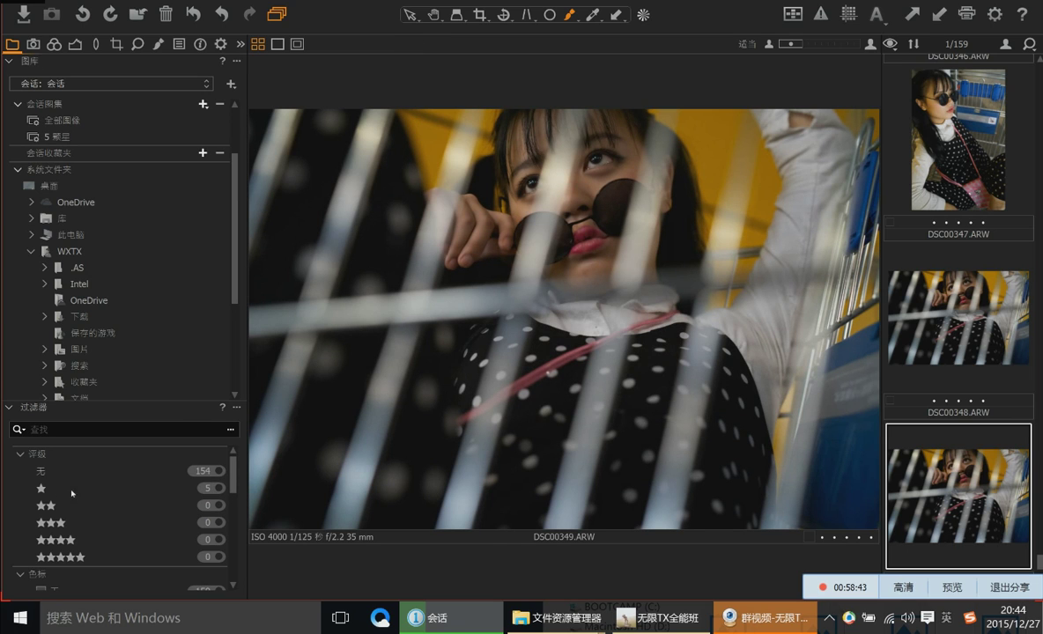
click(218, 489)
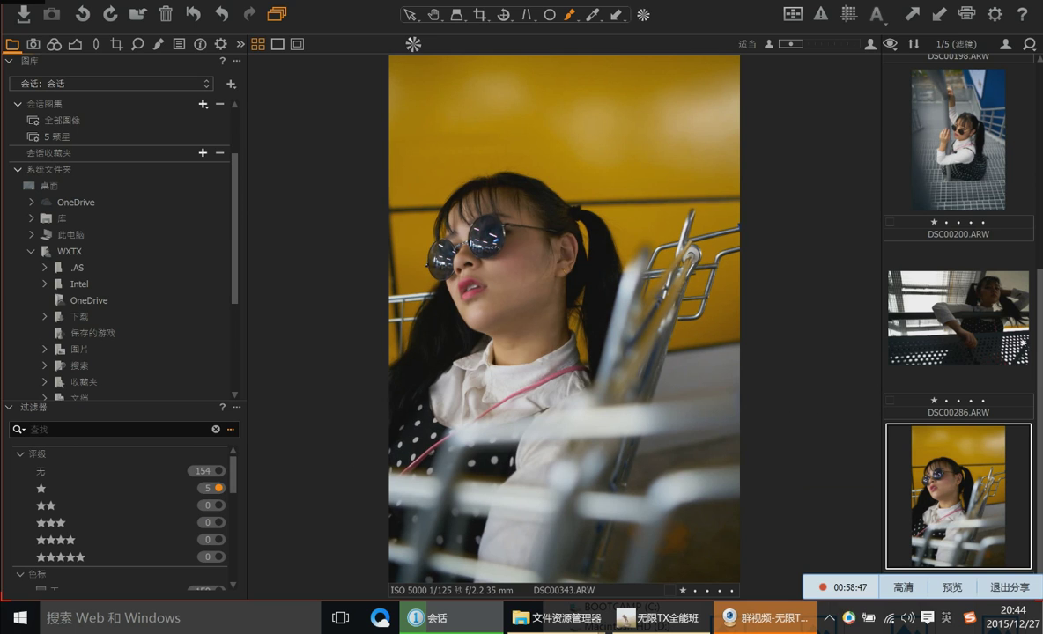
Compare the one-star photos DSC00196.ARW, DSC00198.ARW and DSC00200.ARW in the viewer, ending on DSC00196.ARW
drag(1040, 345, 939, 130)
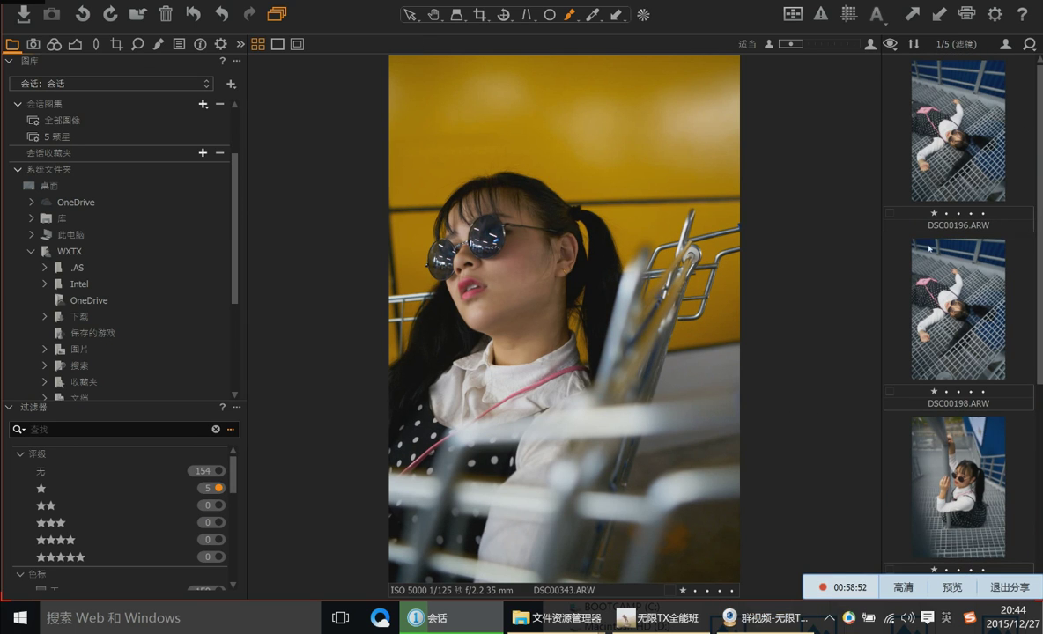
click(940, 132)
click(939, 299)
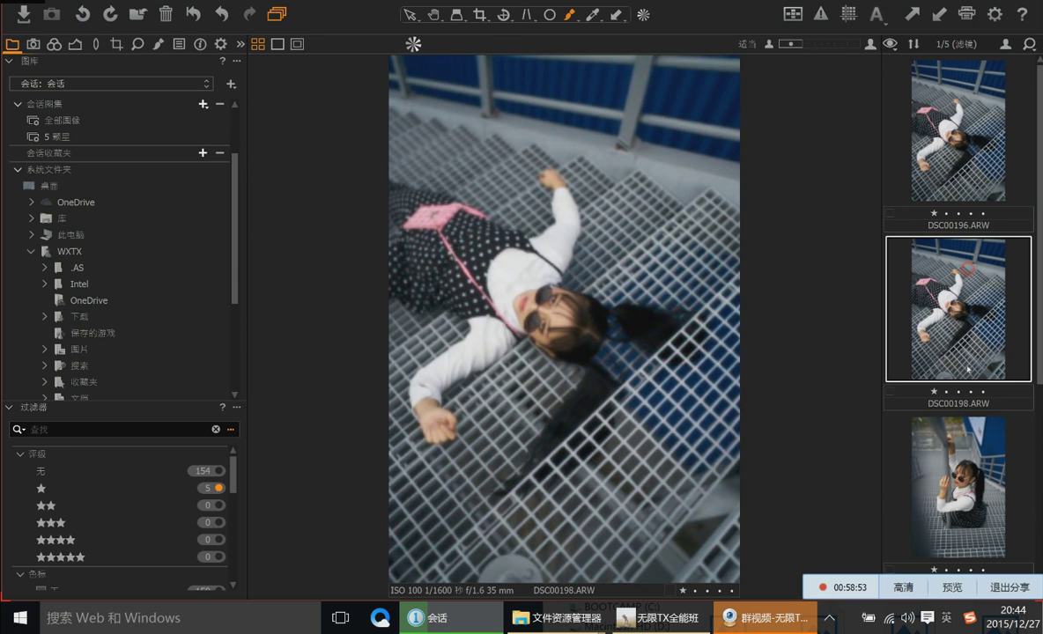
click(969, 443)
click(940, 133)
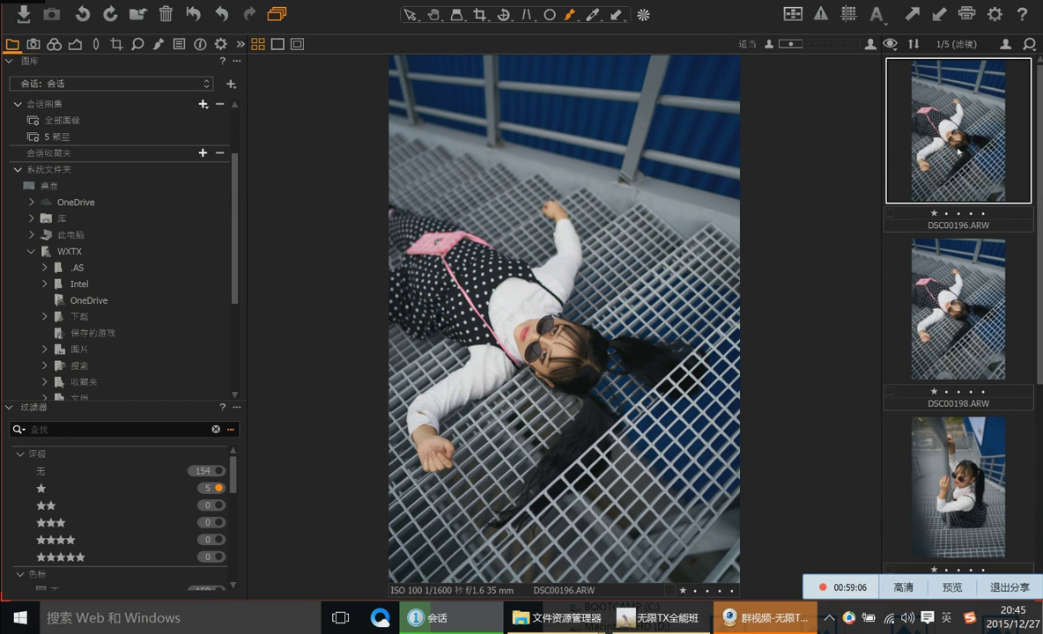
Raise the rating of DSC00196.ARW, DSC00286.ARW and DSC00343.ARW to two stars each
key(2)
key(Down)
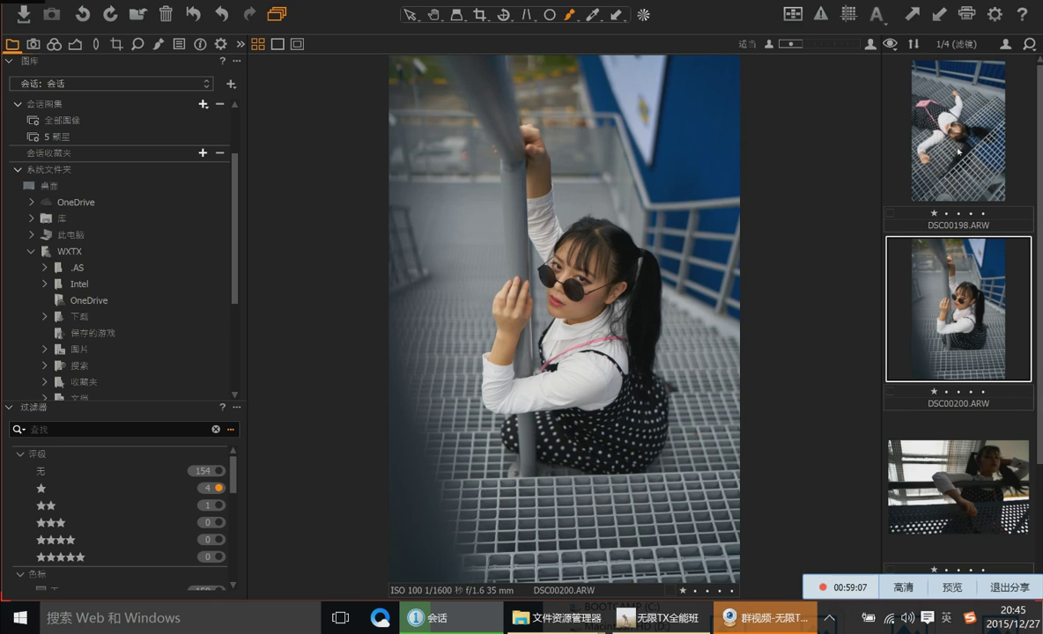
key(Down)
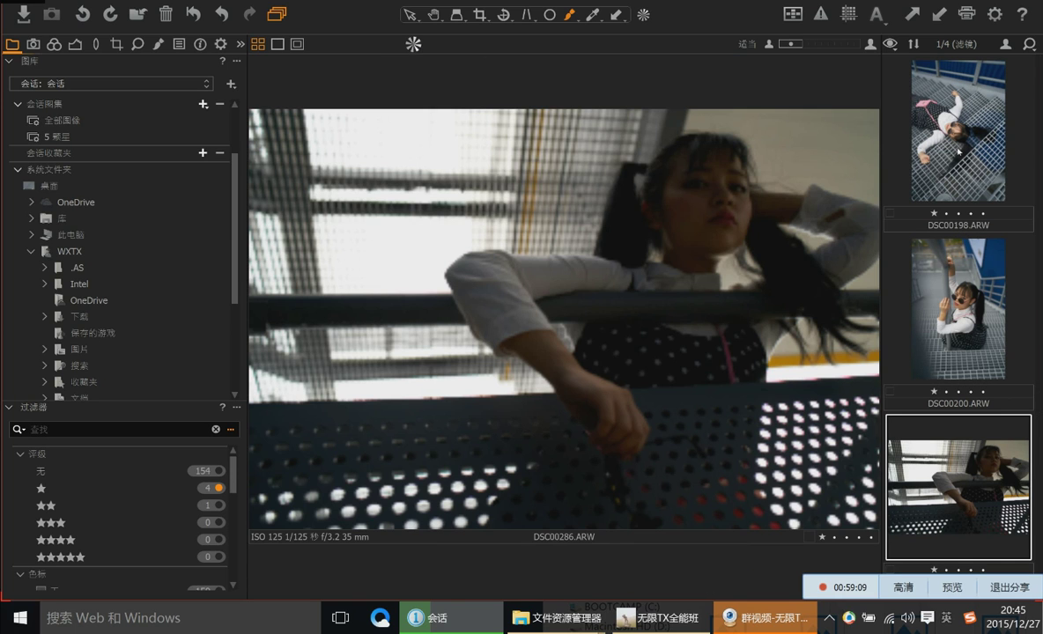
key(2)
key(2)
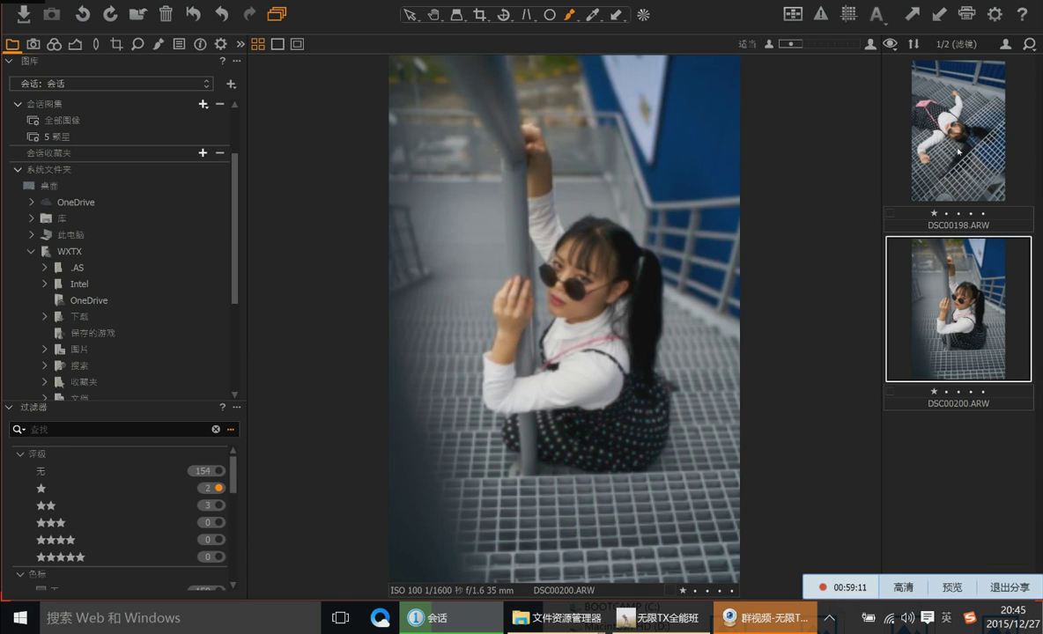
Filter the capture folder to two-star photos and view them in turn, ending on DSC00343.ARW
click(218, 507)
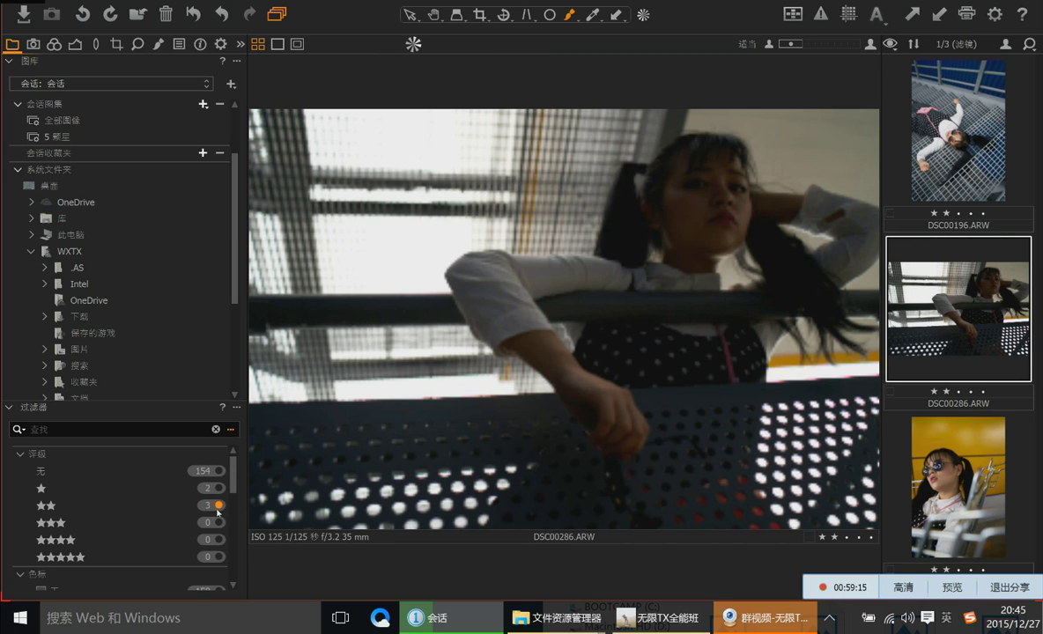
click(1002, 181)
key(Down)
key(Down)
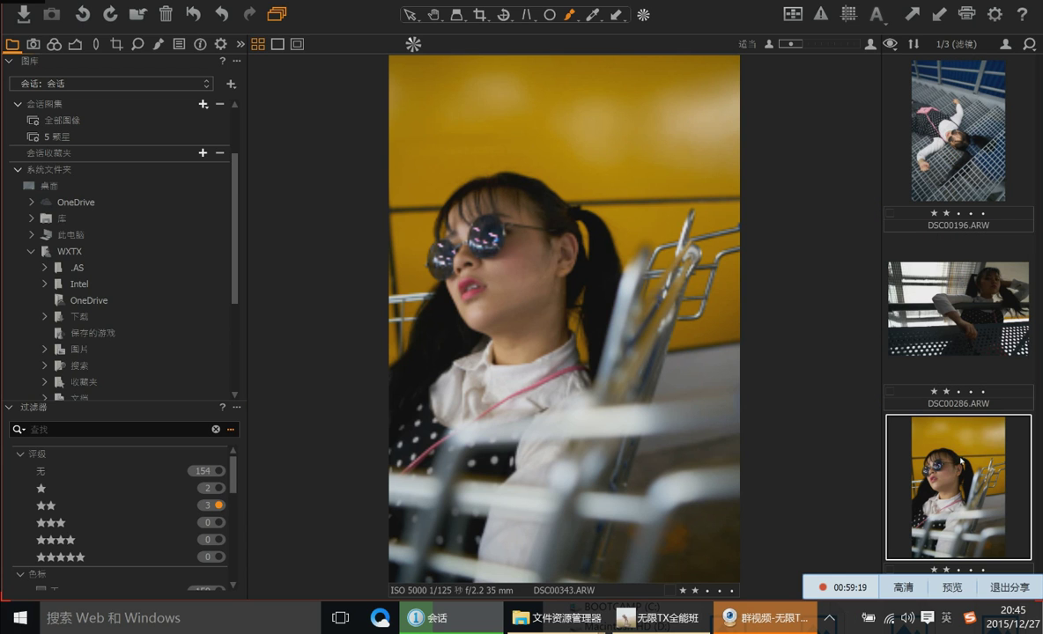
Switch to the QQ group chat to read the class's messages, and return to Capture One
click(659, 617)
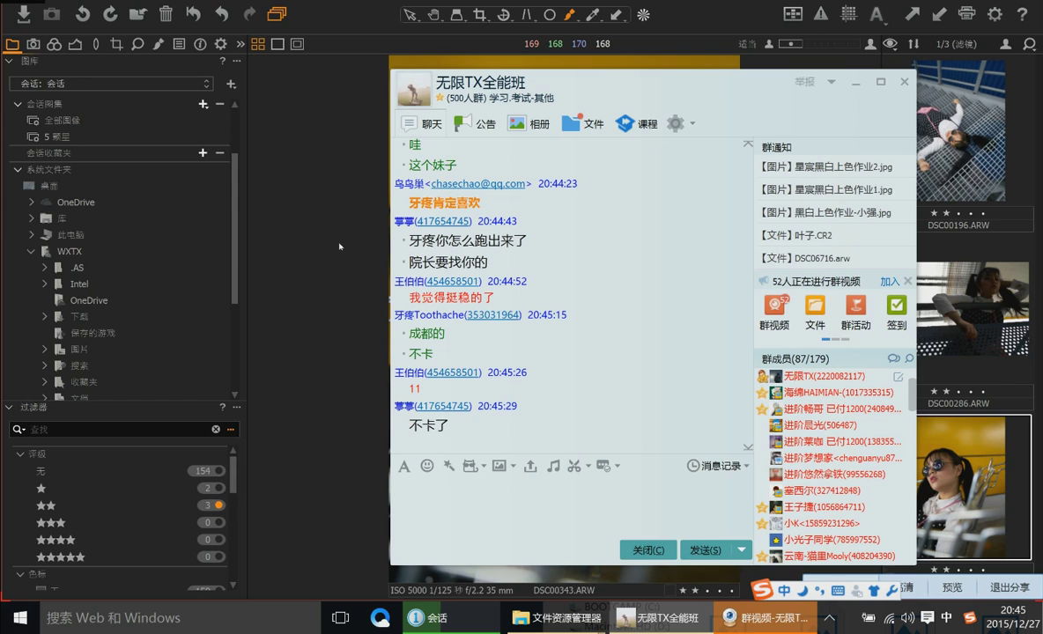
click(256, 298)
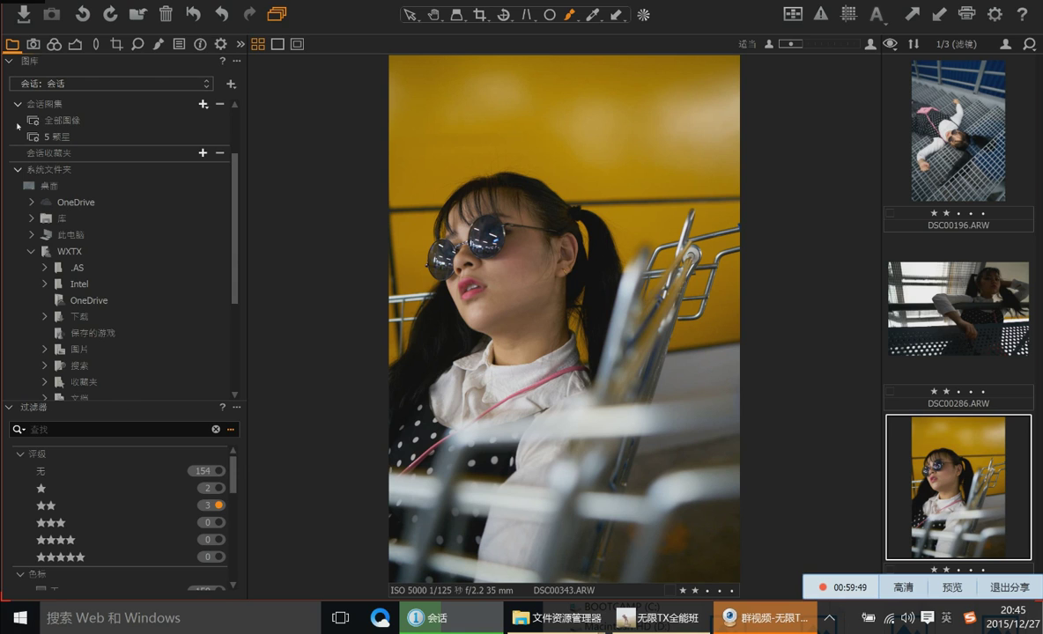
Collapse the library tool and display the capture tools
click(9, 61)
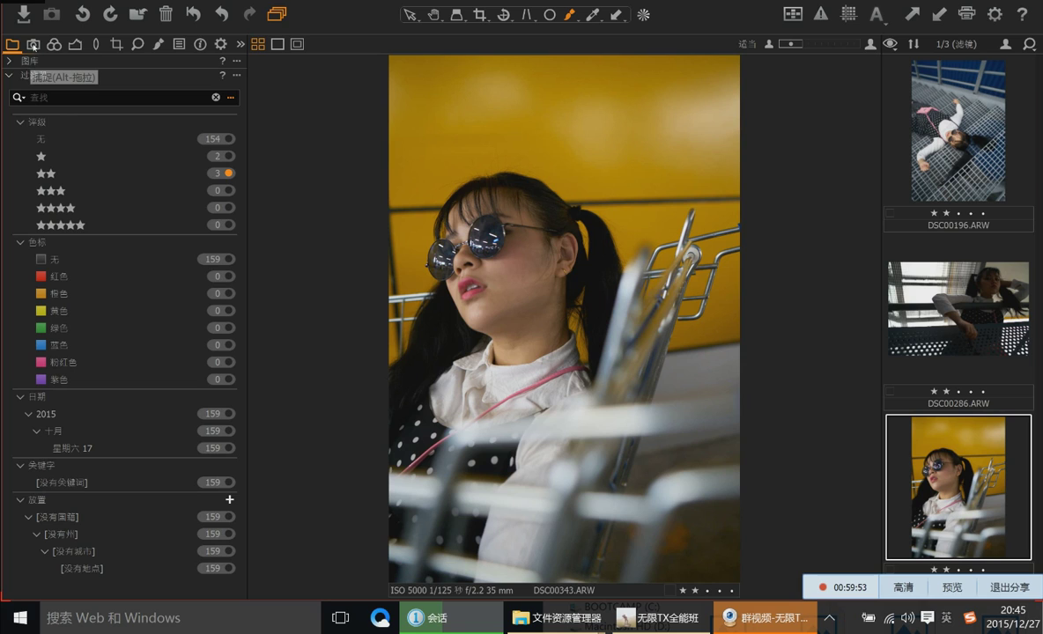
click(34, 45)
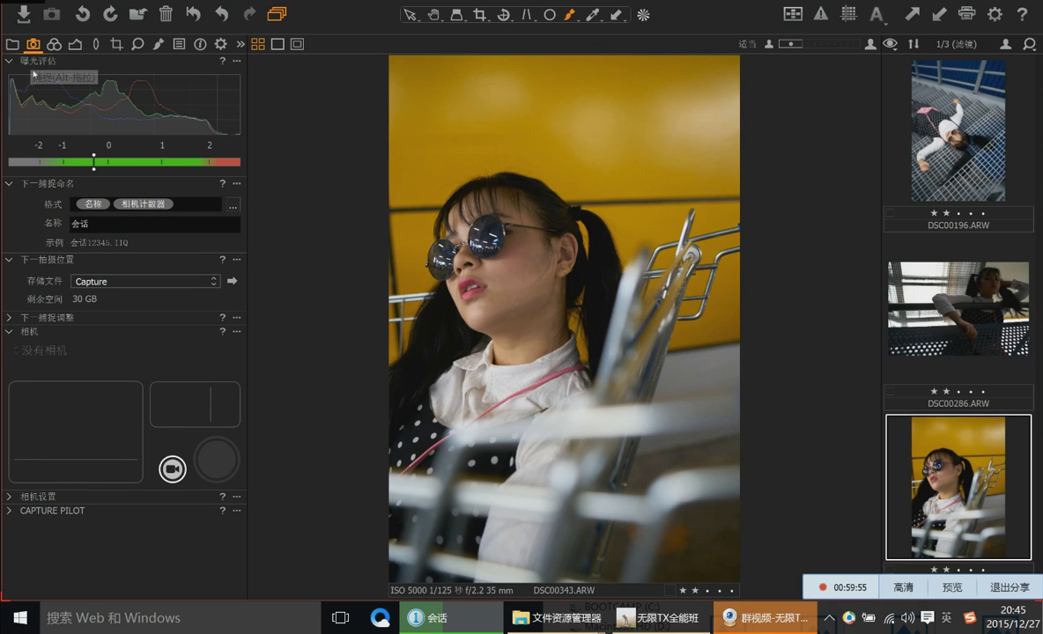
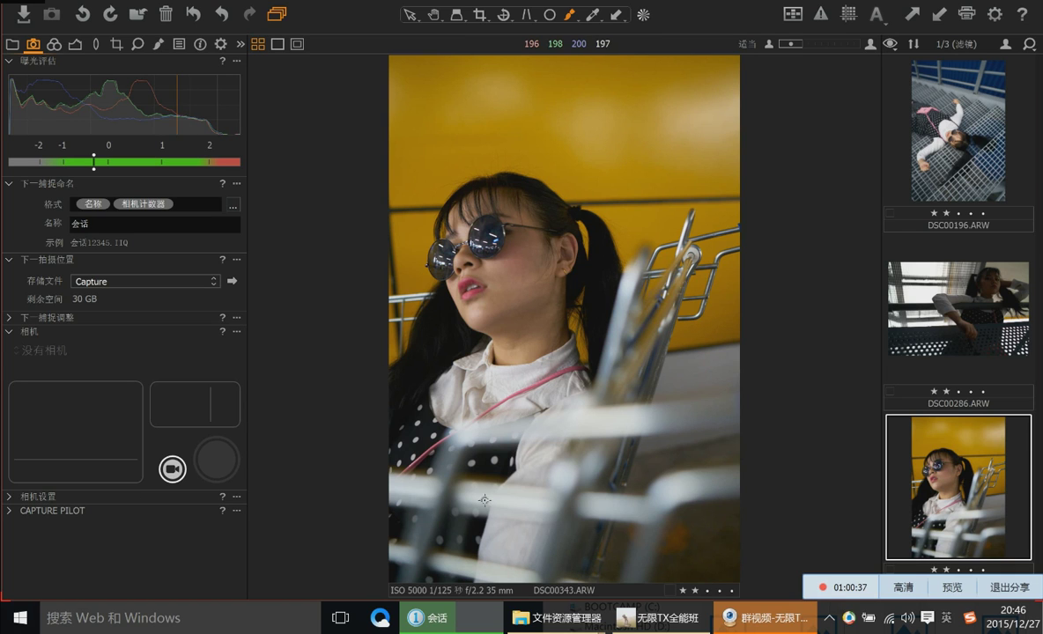
Check the class's QQ group chat once more and close it again
click(662, 617)
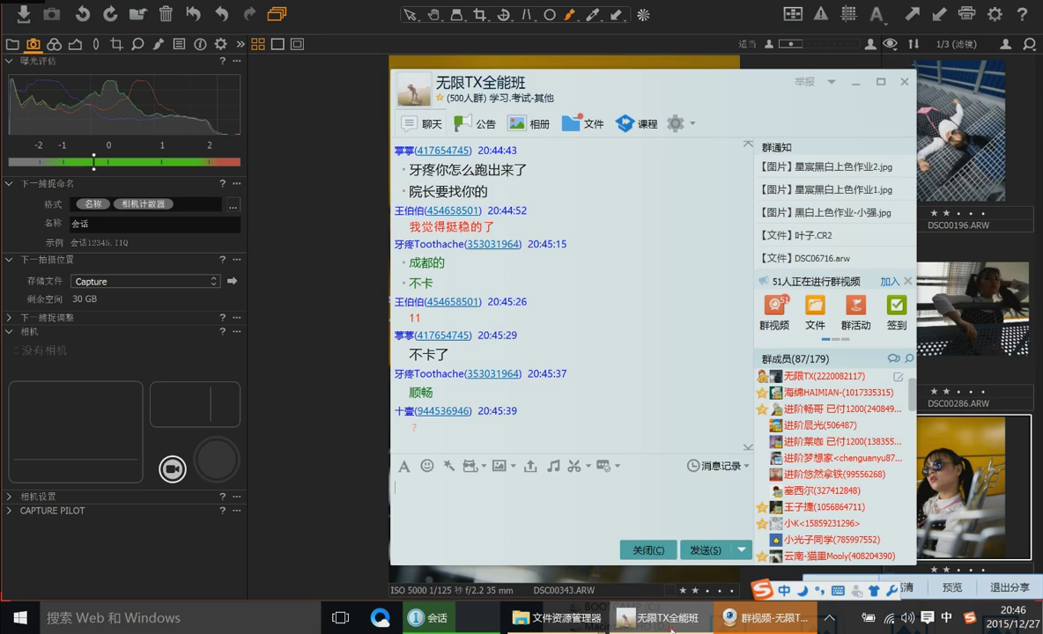
key(Escape)
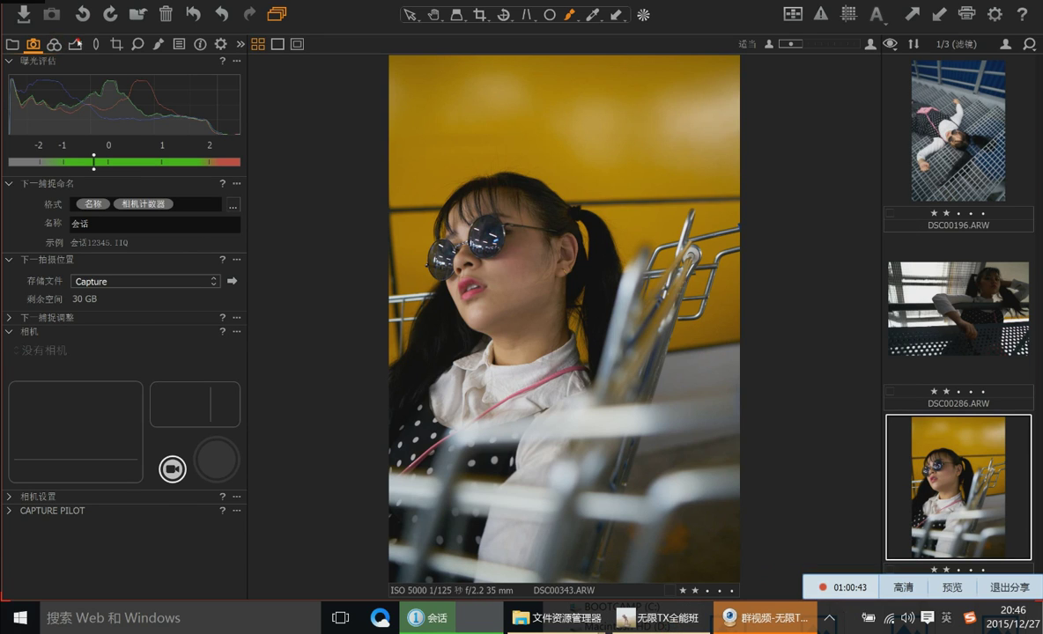
Show the color tools and set the white balance temperature of DSC00343.ARW to 4200
click(53, 44)
click(75, 44)
click(54, 43)
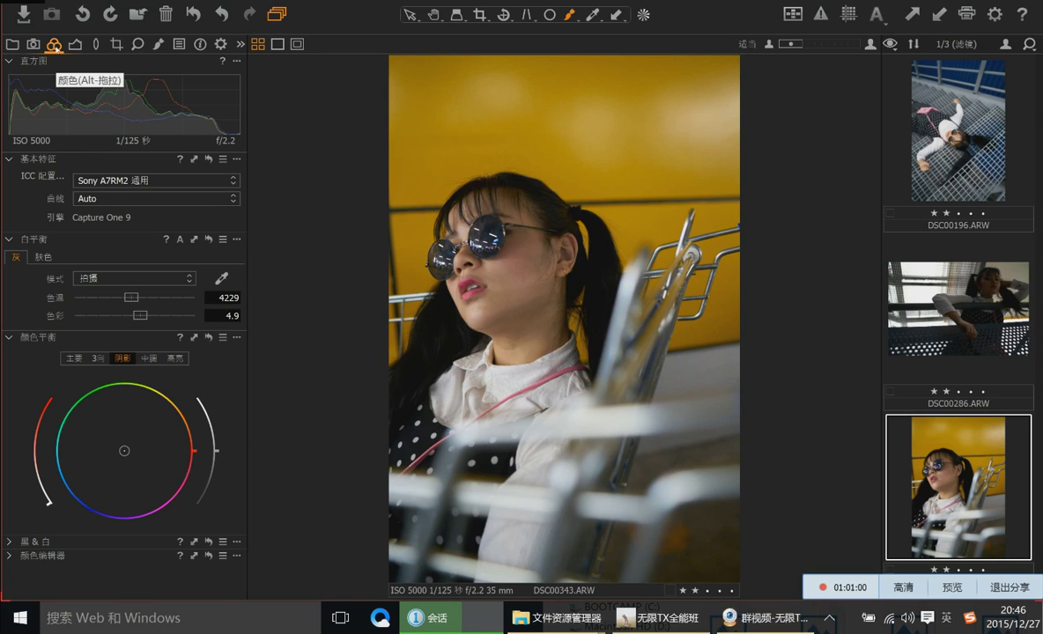
drag(133, 297, 131, 298)
Alternate repeatedly between the exposure tools and the color tools to point out the two tool sets
click(76, 45)
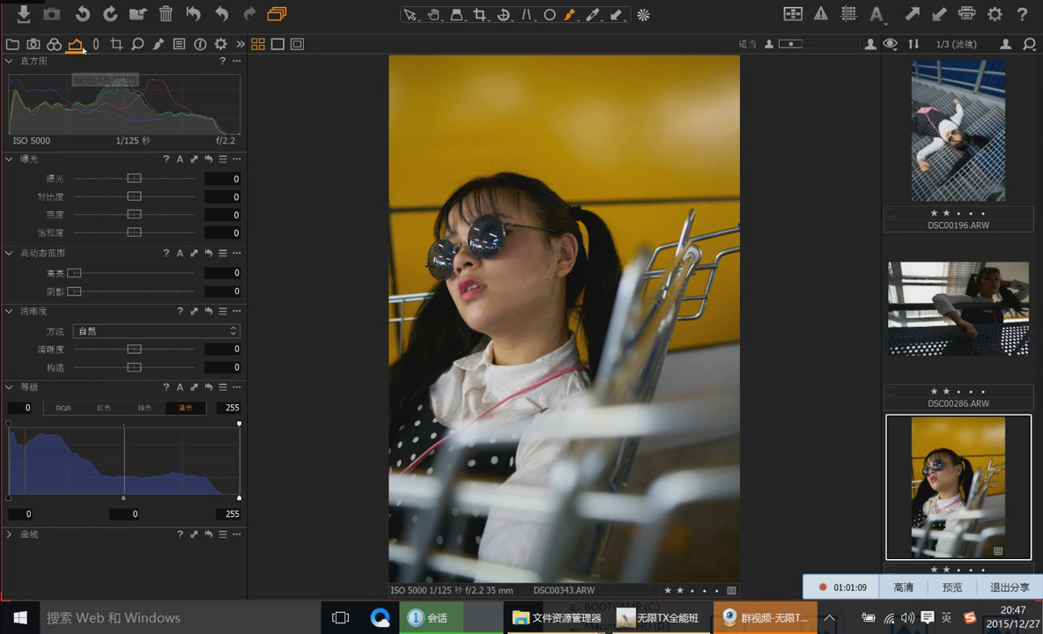
click(55, 45)
click(74, 45)
click(60, 45)
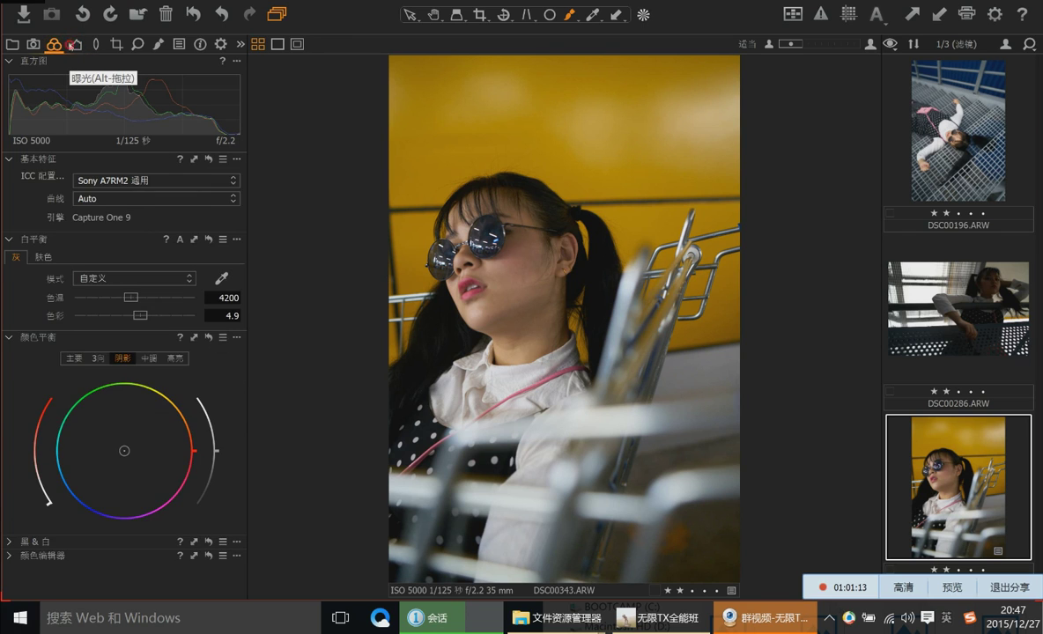
click(74, 45)
click(54, 45)
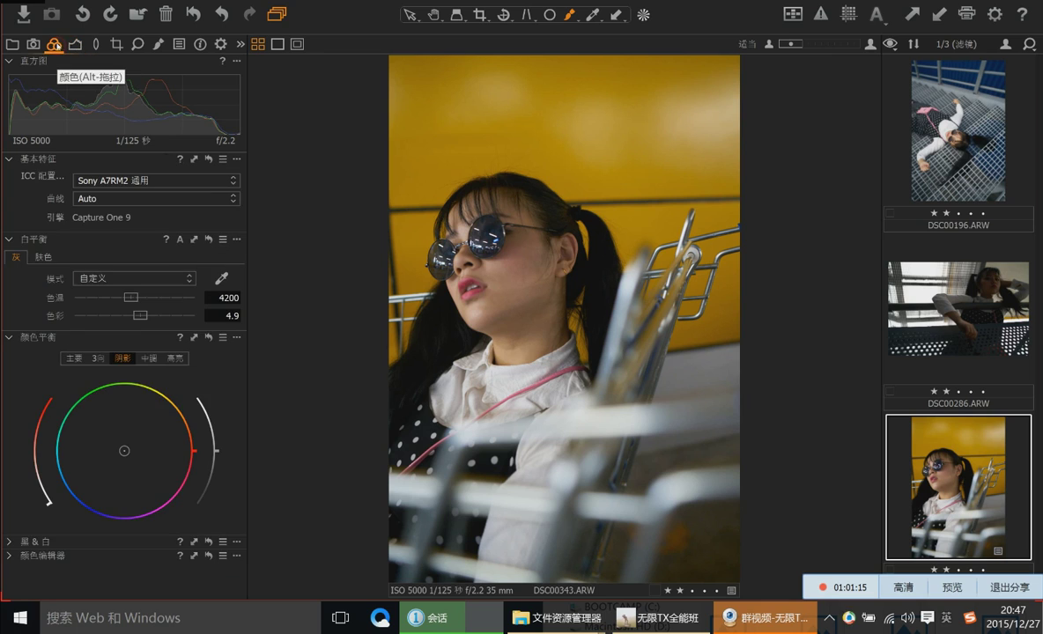
click(70, 46)
click(55, 45)
click(70, 46)
click(54, 44)
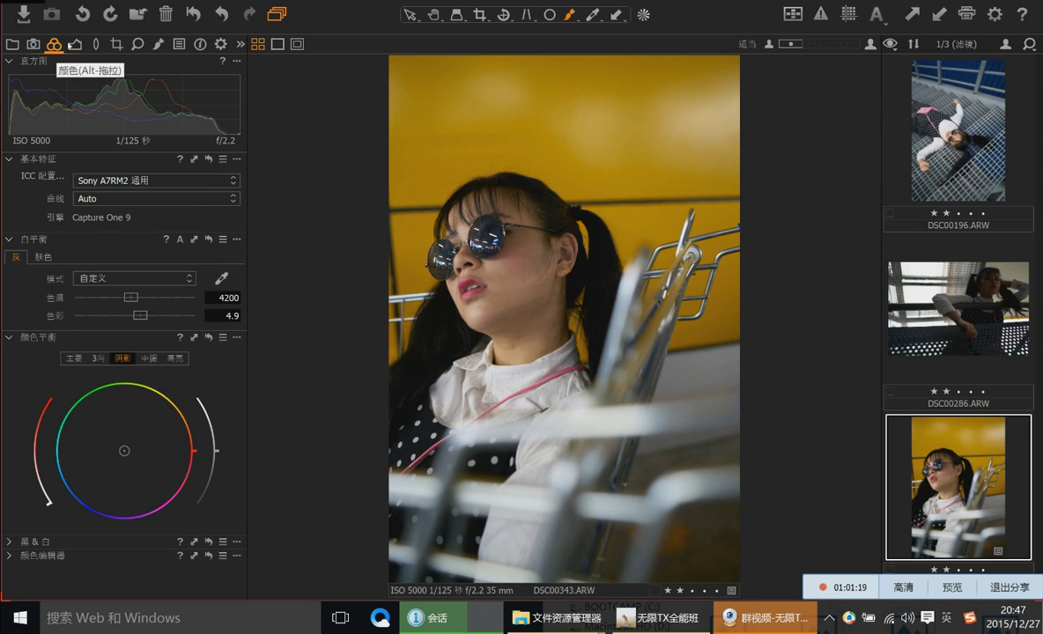
click(73, 45)
click(55, 44)
click(70, 44)
click(54, 44)
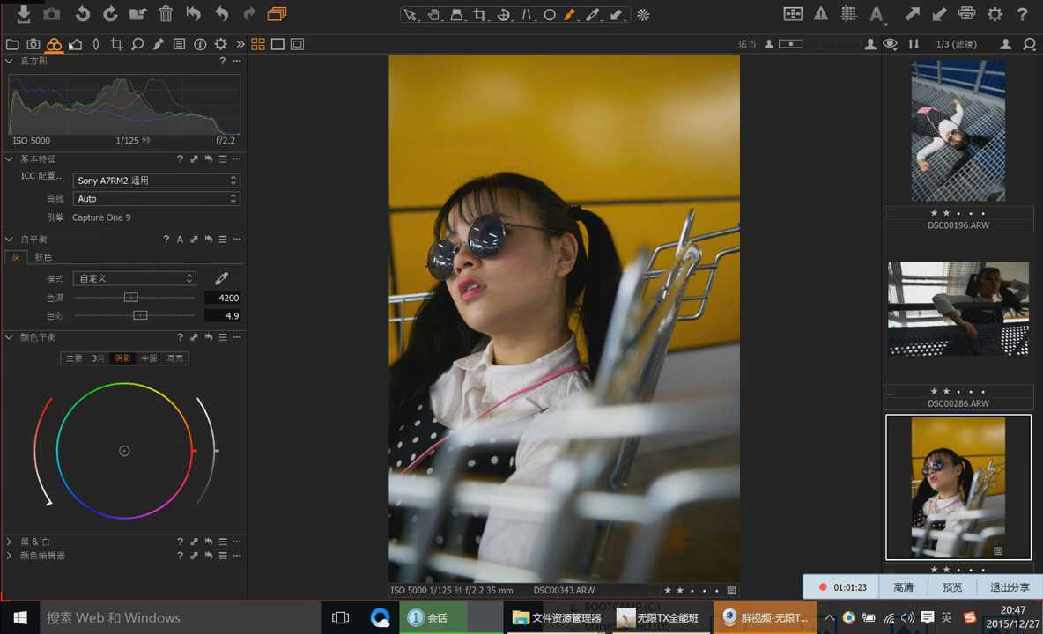
Set the exposure of DSC00343.ARW to 0.68 and its contrast to 11
click(74, 45)
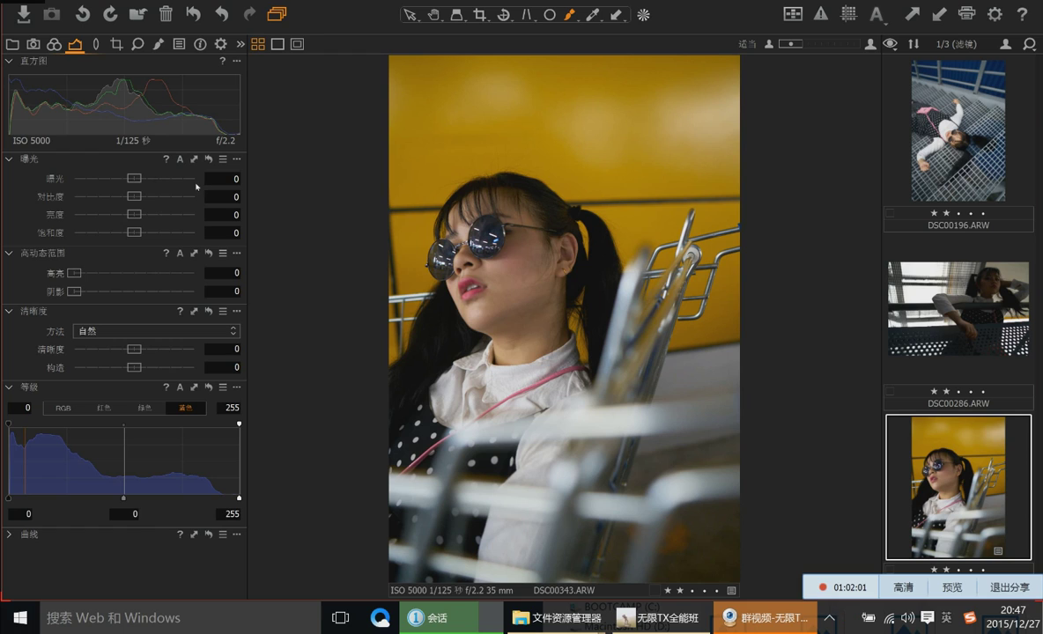
drag(134, 178, 148, 180)
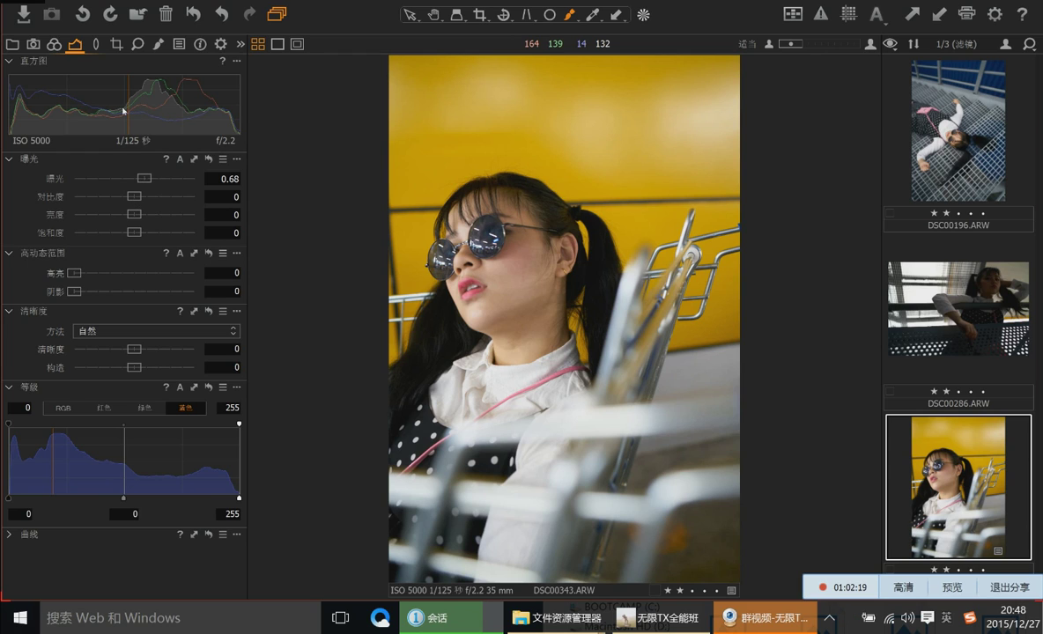
drag(135, 197, 149, 198)
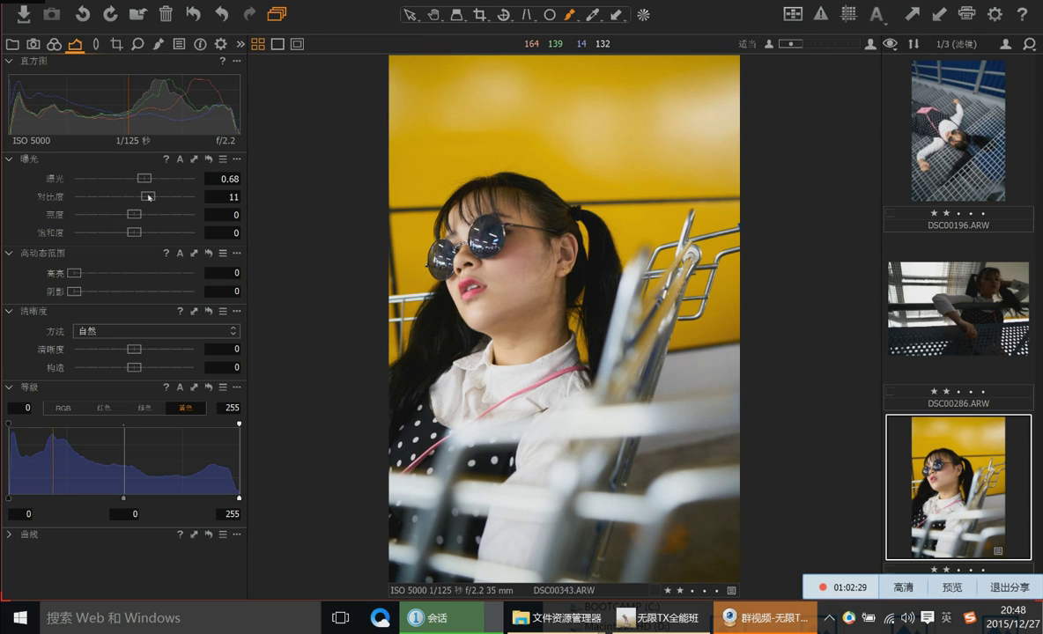
Raise the contrast of DSC00343.ARW to 20 and lower its saturation to -6
drag(150, 197, 156, 197)
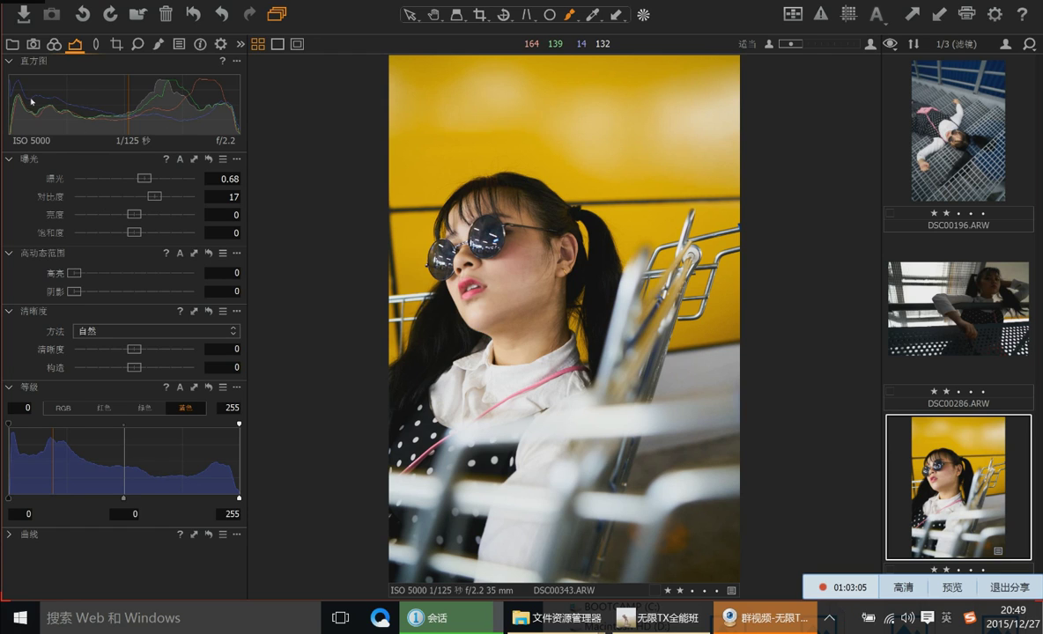
drag(154, 195, 159, 196)
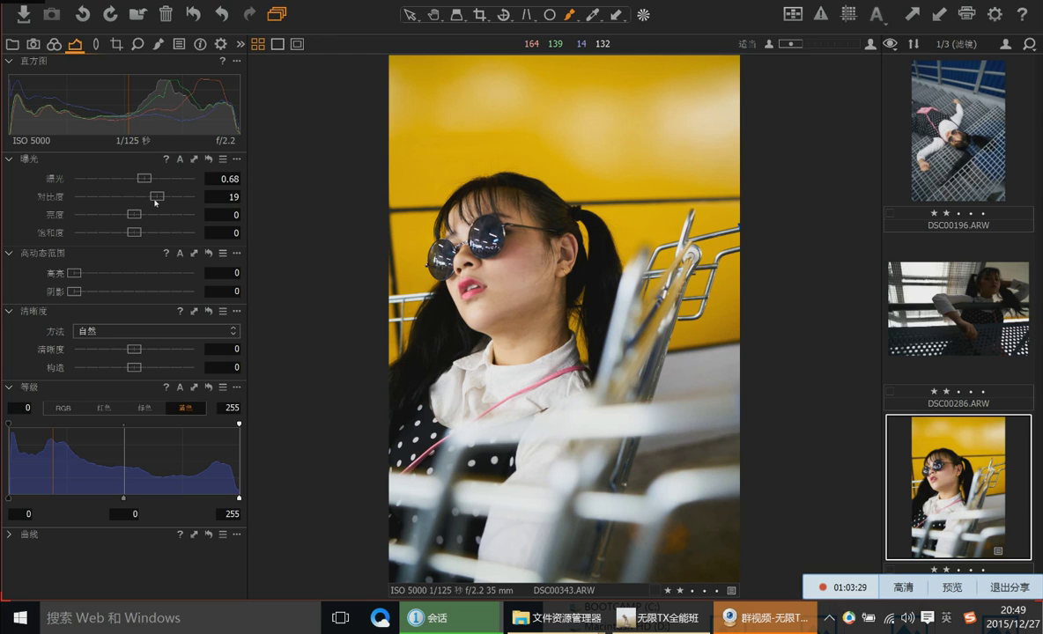
drag(162, 199, 159, 200)
drag(134, 233, 131, 236)
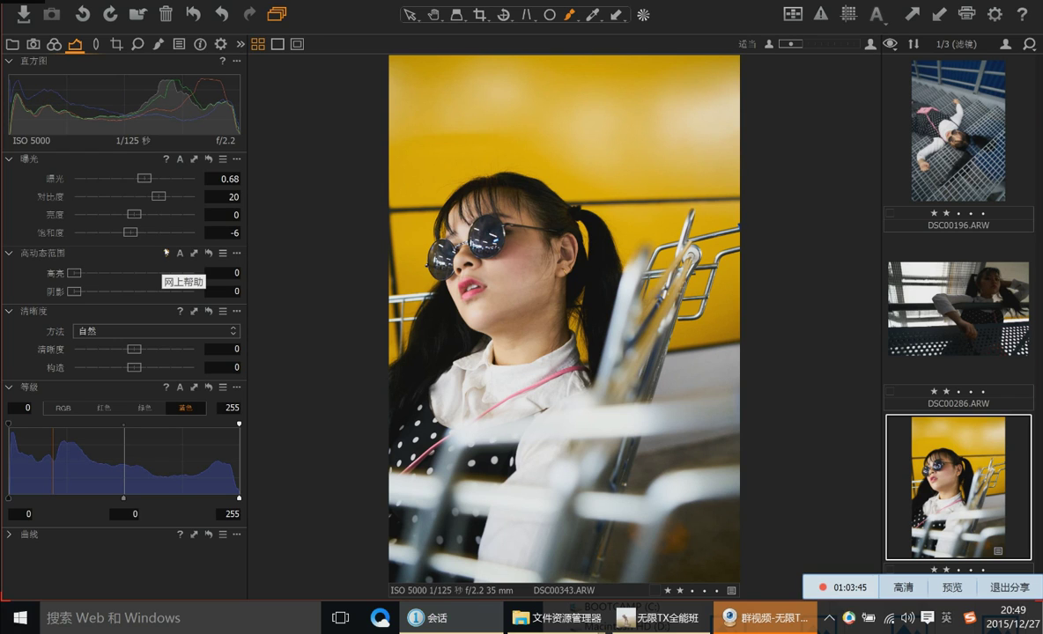
drag(131, 232, 130, 232)
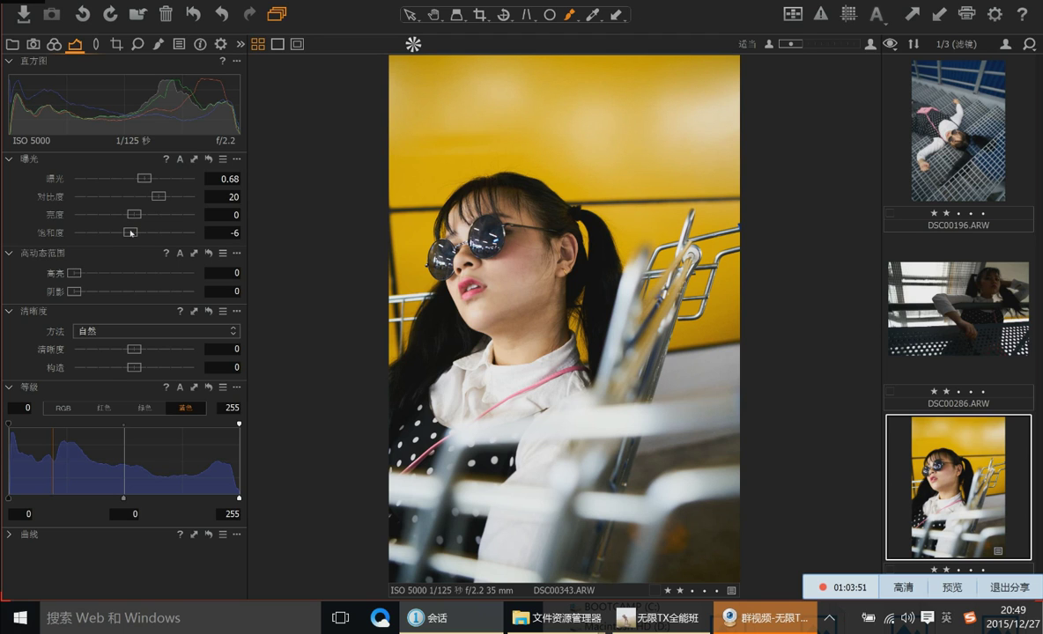
Bring up the class's QQ group chat to read new messages and hide it again
key(ctrl+alt+z)
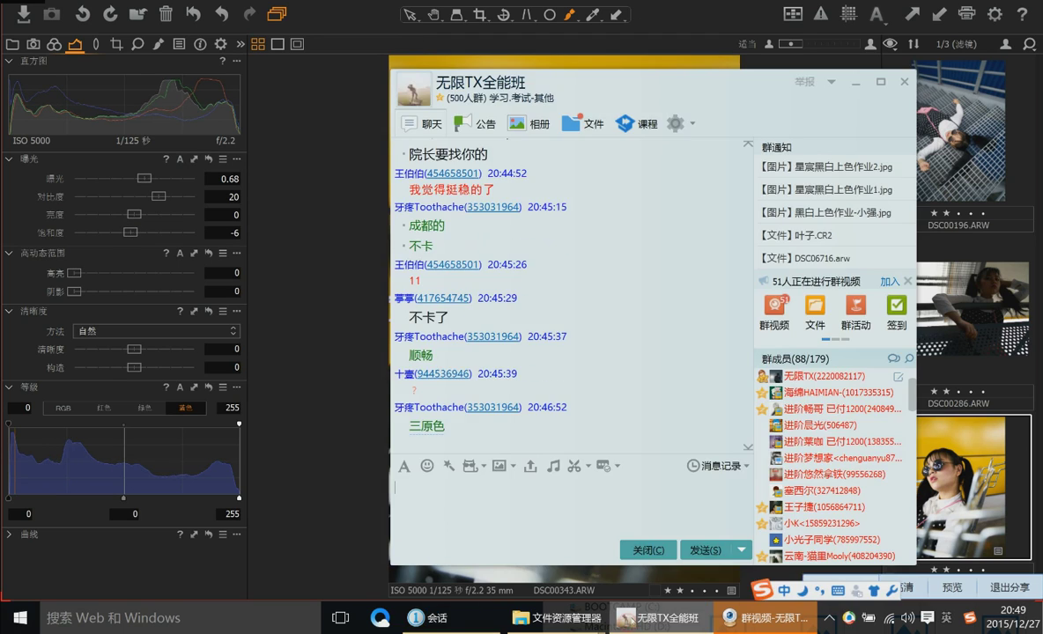
key(ctrl+alt+z)
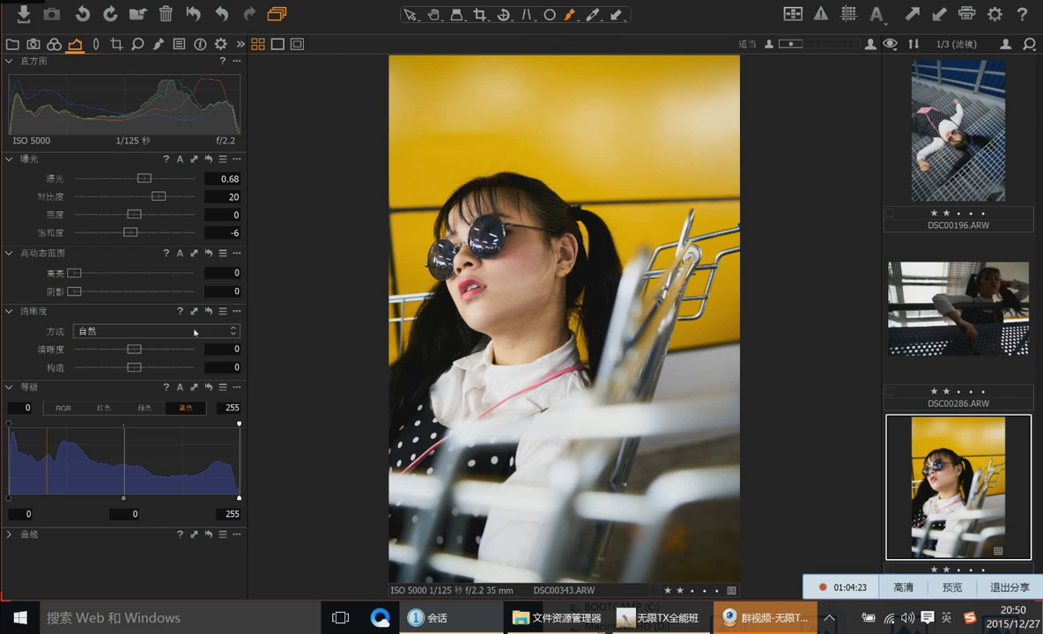
Set the High Dynamic Range shadow recovery of DSC00343.ARW to 39 and its contrast to 21
mouse_move(77, 273)
mouse_down()
mouse_move(148, 273)
mouse_move(74, 273)
mouse_up()
drag(84, 292, 119, 294)
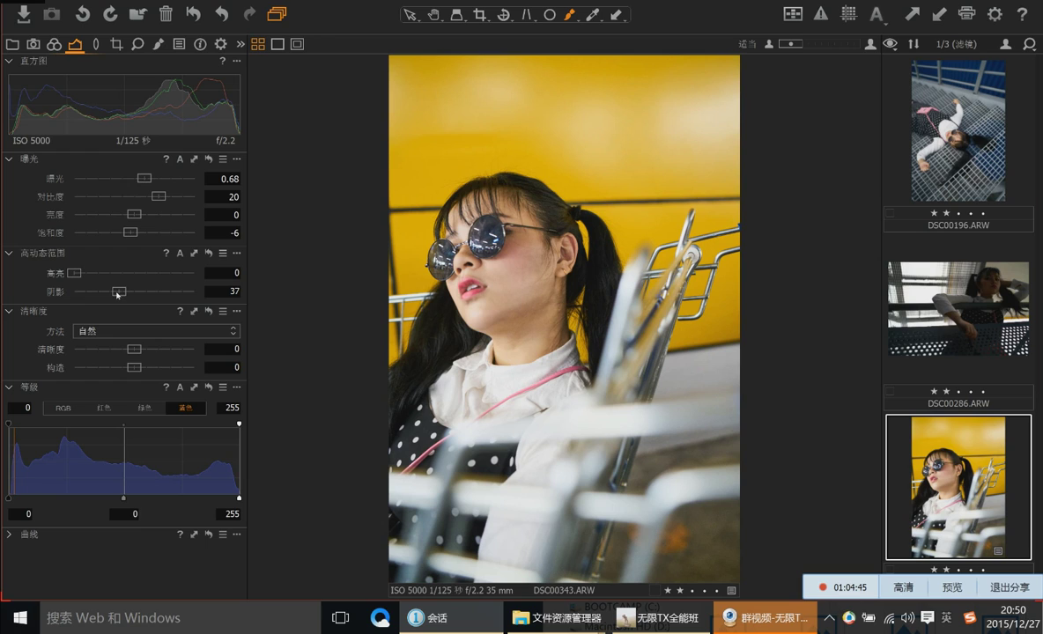
drag(119, 292, 119, 292)
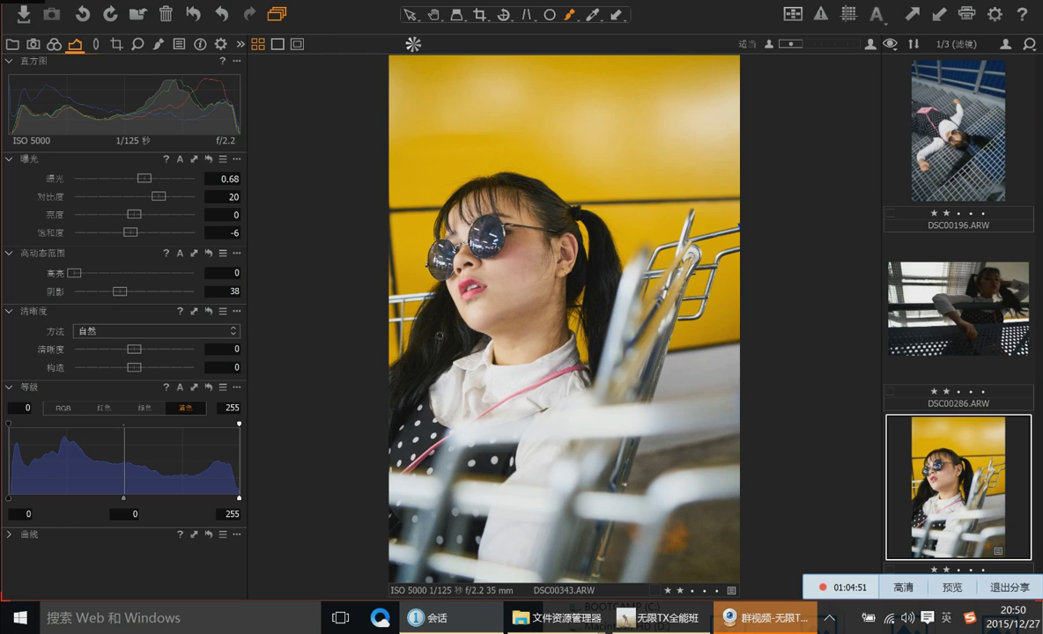
drag(121, 294, 121, 292)
mouse_move(155, 196)
mouse_down()
mouse_move(146, 199)
mouse_move(161, 199)
mouse_up()
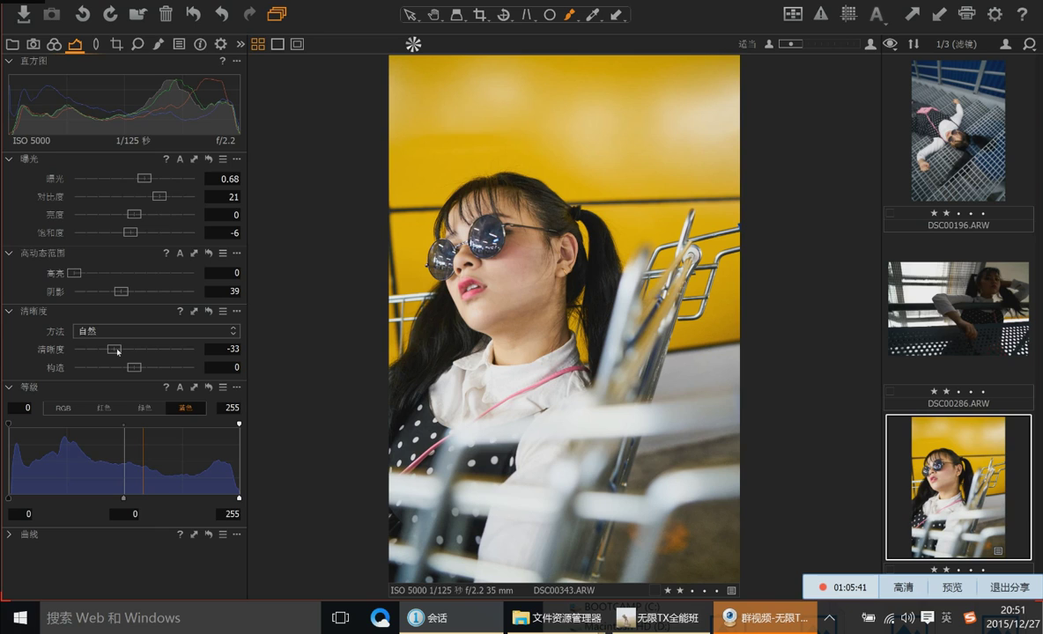
Try a negative clarity on DSC00343.ARW and return the clarity to 0
drag(117, 352, 112, 352)
drag(113, 352, 134, 354)
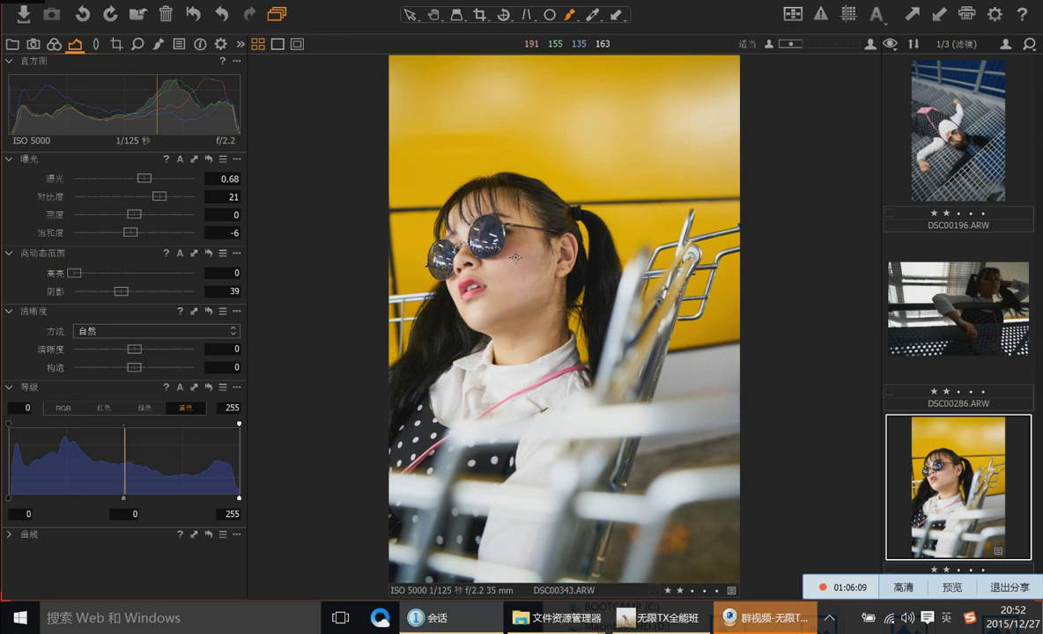
Check the QQ group video window with its chat and return to the photo
click(787, 619)
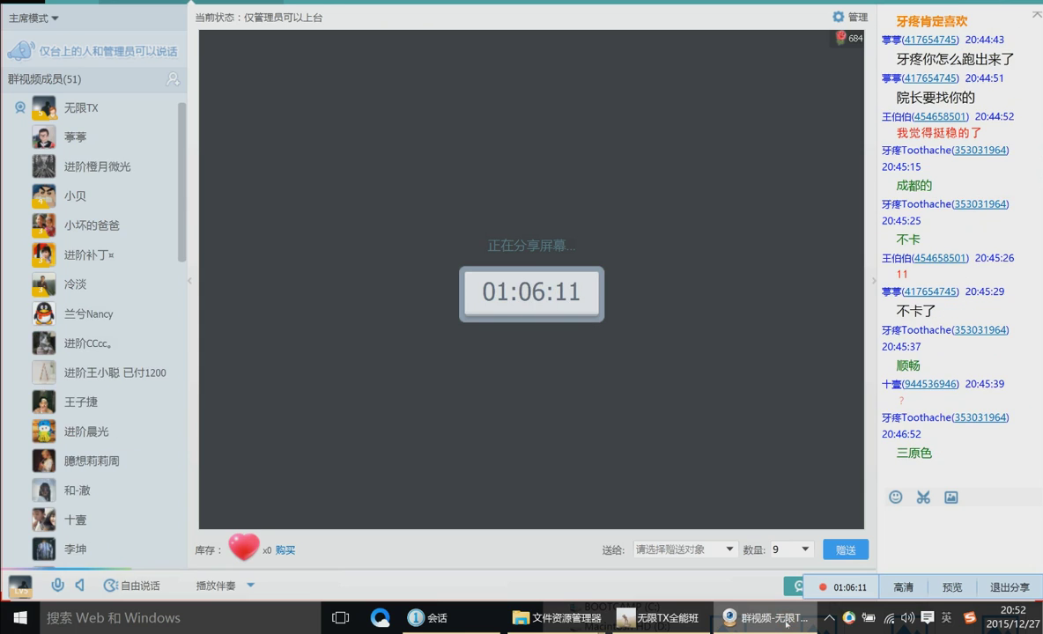
click(786, 621)
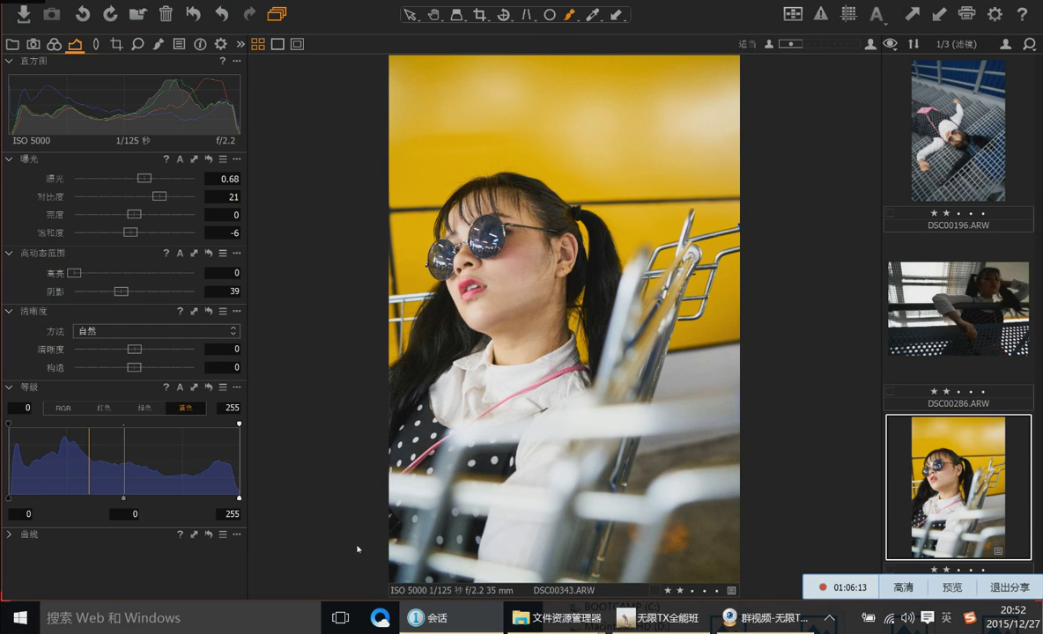
Show the color tools and try cooler and warmer white balances on DSC00343.ARW, settling on a temperature of 5243
click(51, 46)
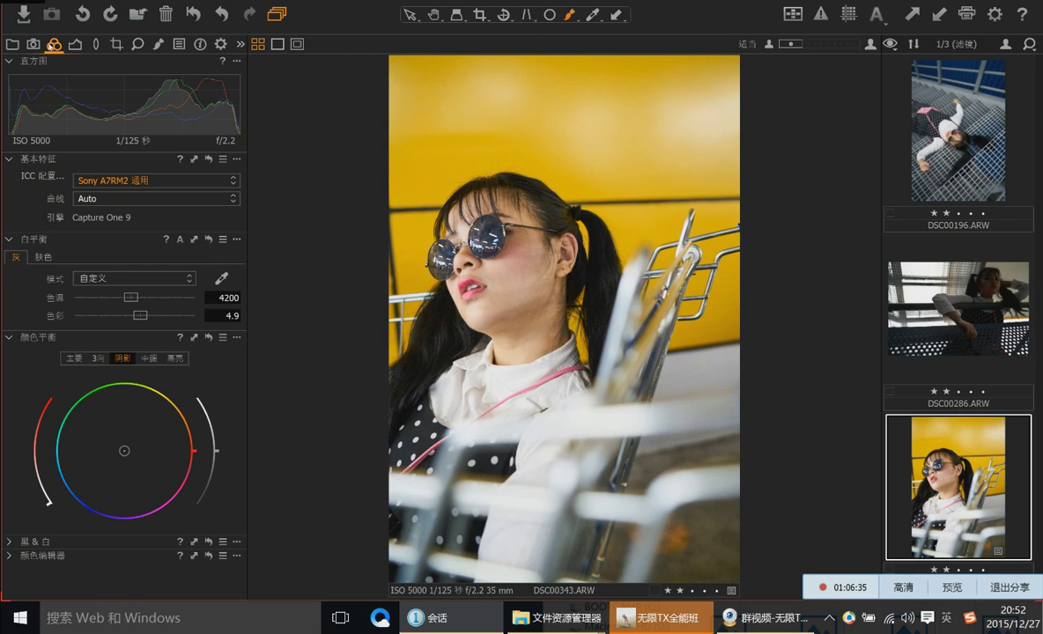
drag(131, 297, 119, 296)
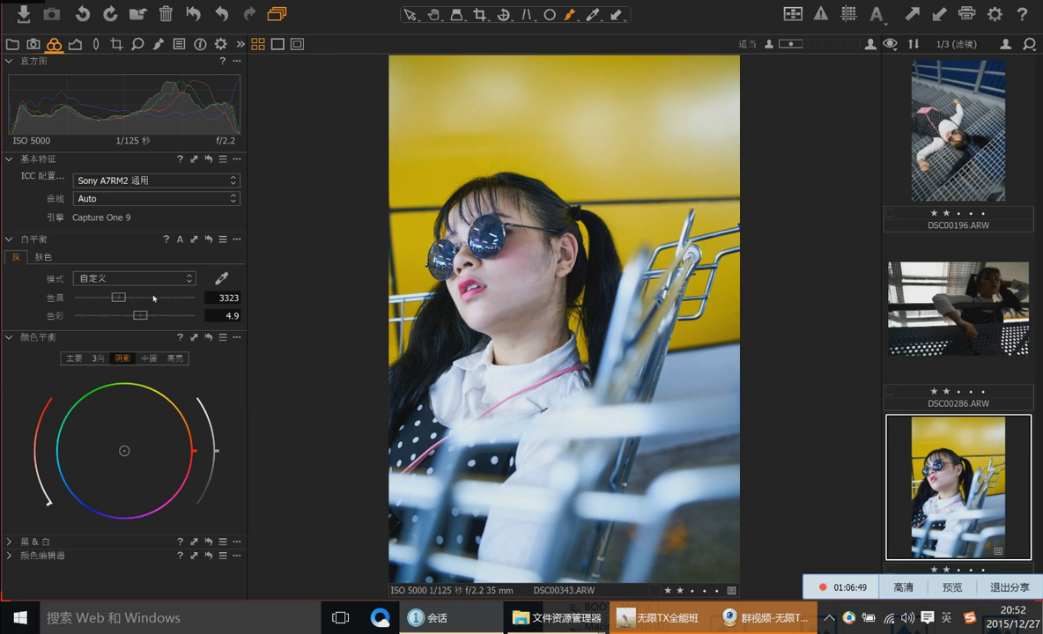
drag(119, 297, 147, 302)
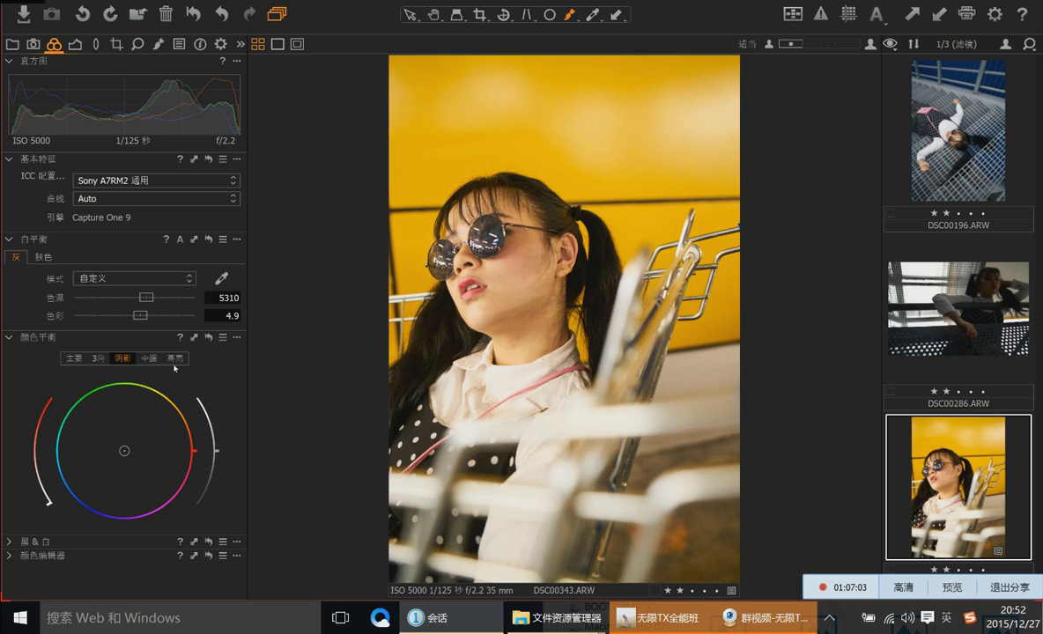
drag(139, 297, 146, 300)
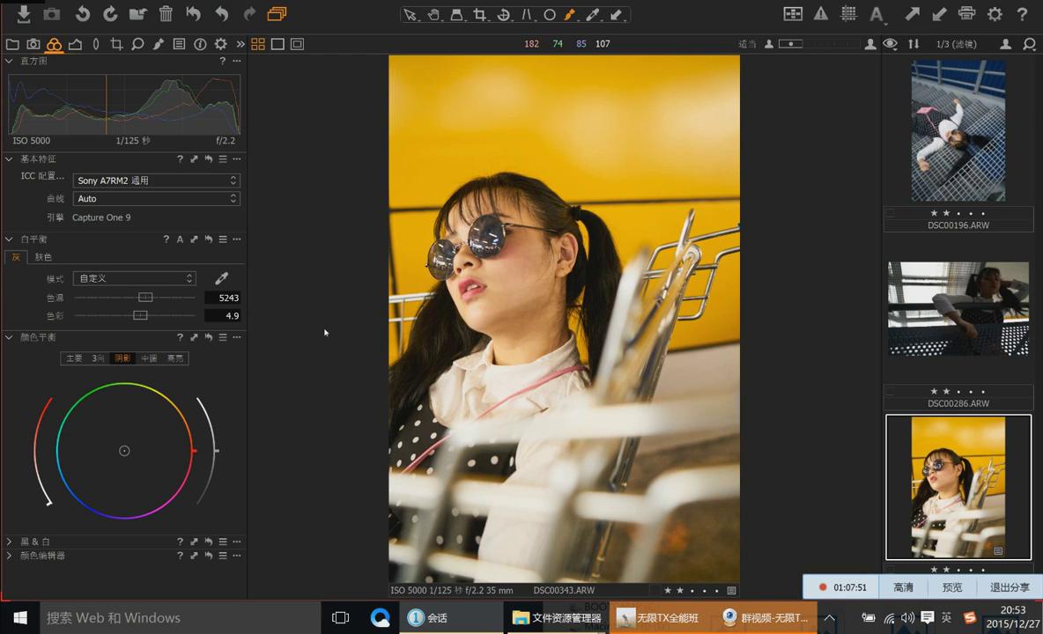
Switch to the QQ group chat to read the students' comments and return to Capture One
mouse_move(614, 619)
key(alt+Tab)
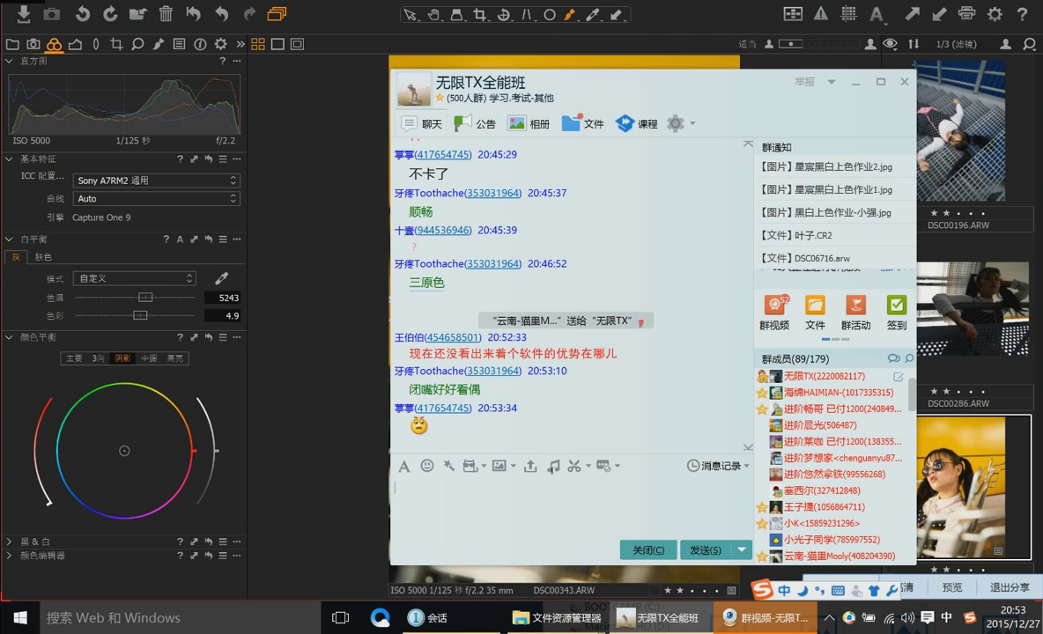
click(330, 387)
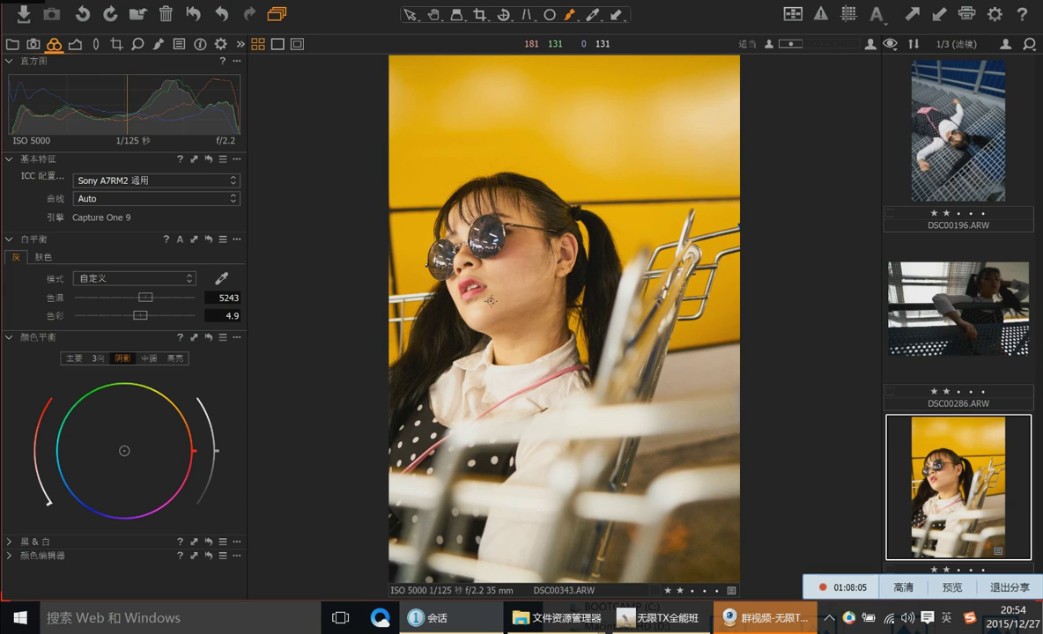
Go through the Color Balance modes for master, shadow, midtone and highlight to present them
click(77, 359)
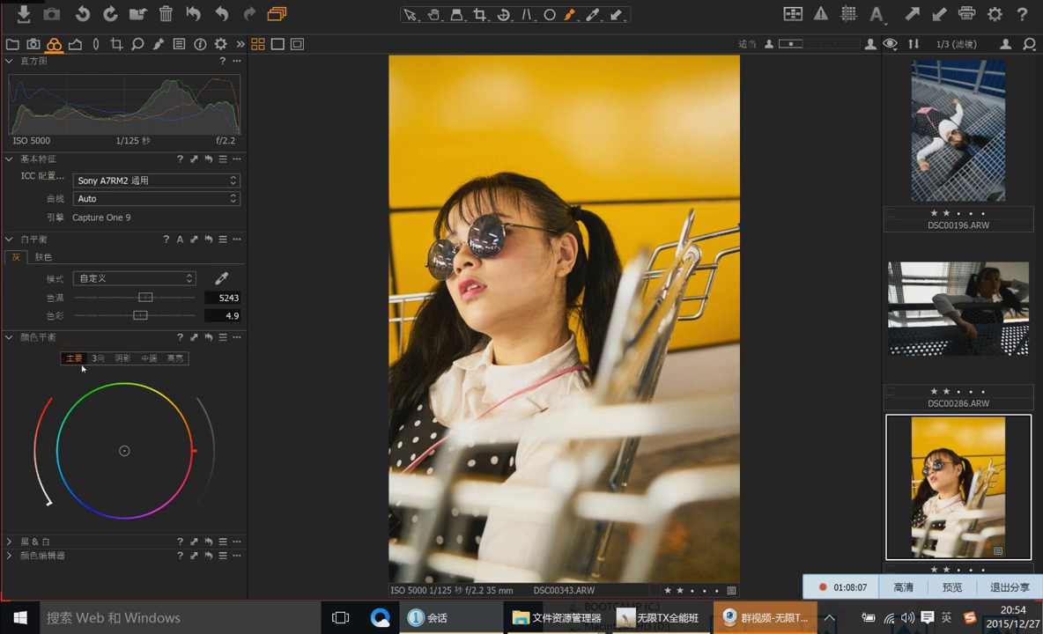
click(120, 360)
click(148, 360)
click(175, 358)
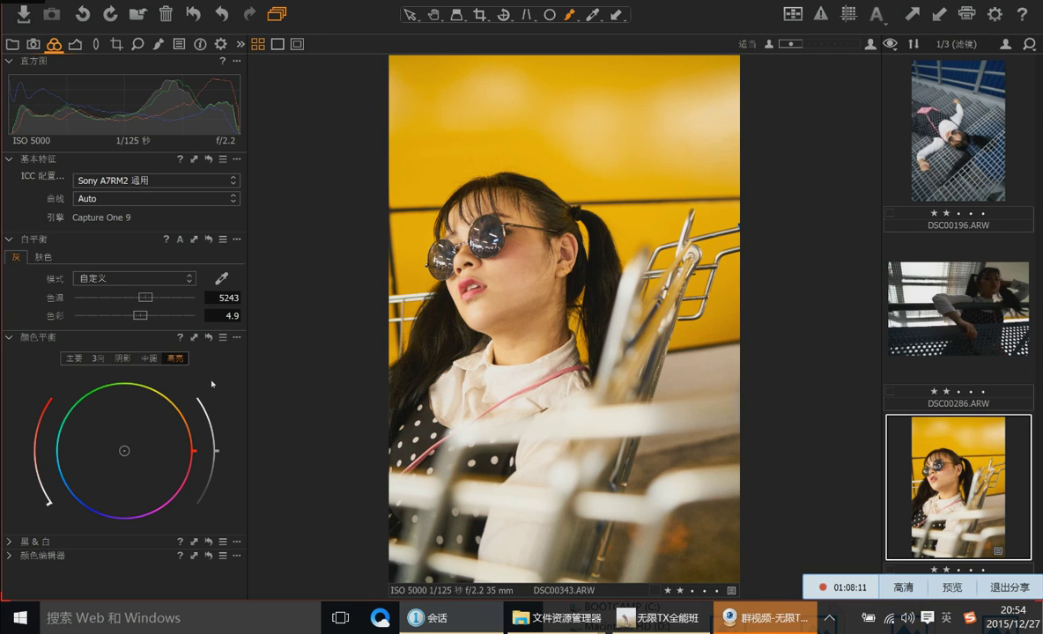
Tint the shadows of DSC00343.ARW slightly blue with the Color Balance wheel, comparing weaker and stronger shifts
click(122, 358)
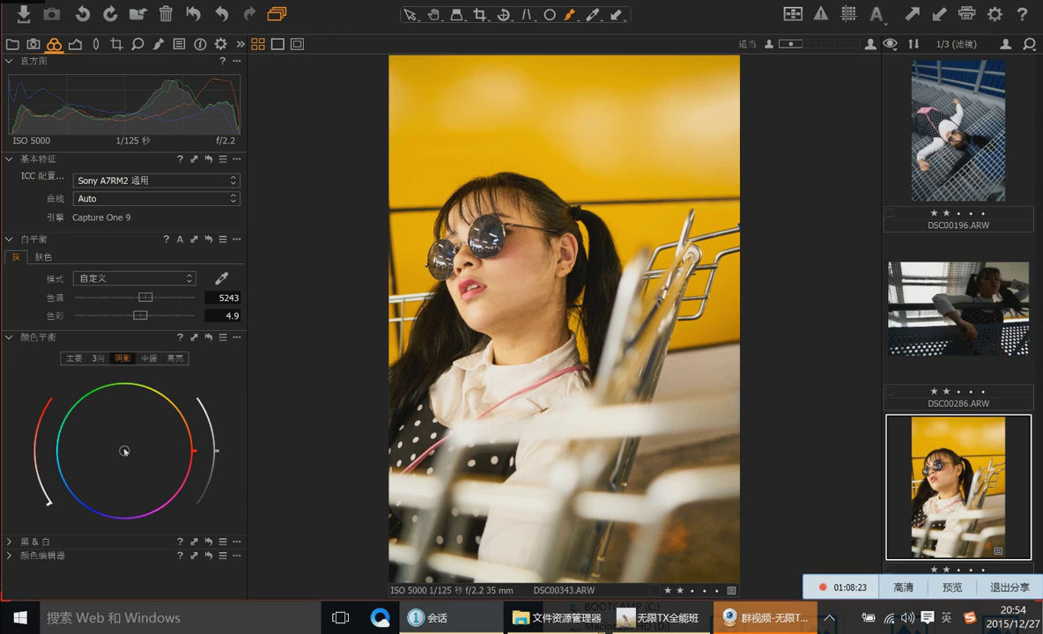
drag(124, 450, 116, 463)
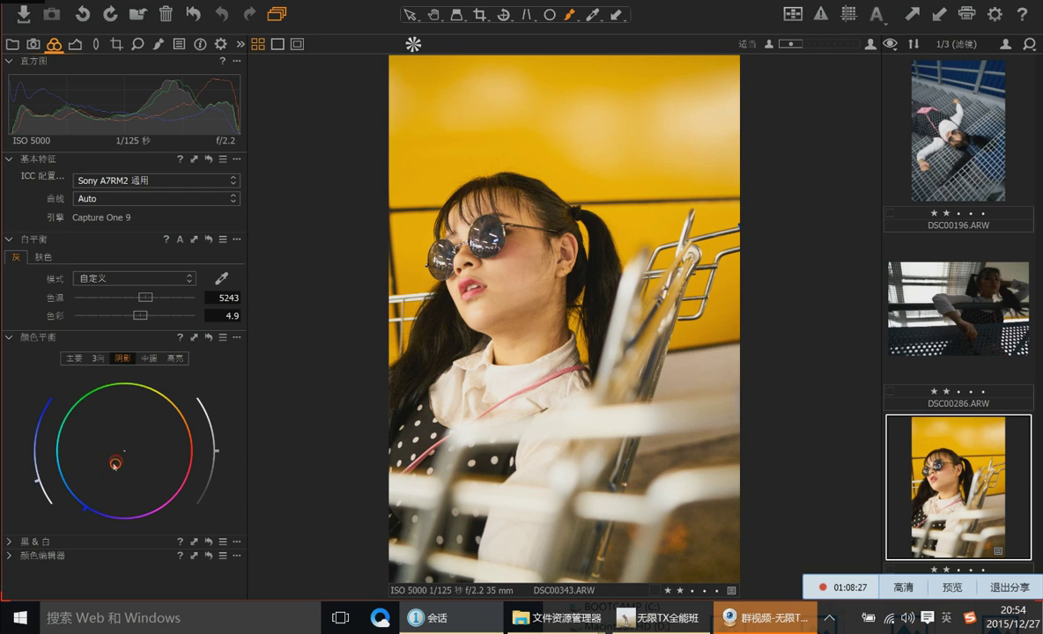
drag(115, 462, 121, 459)
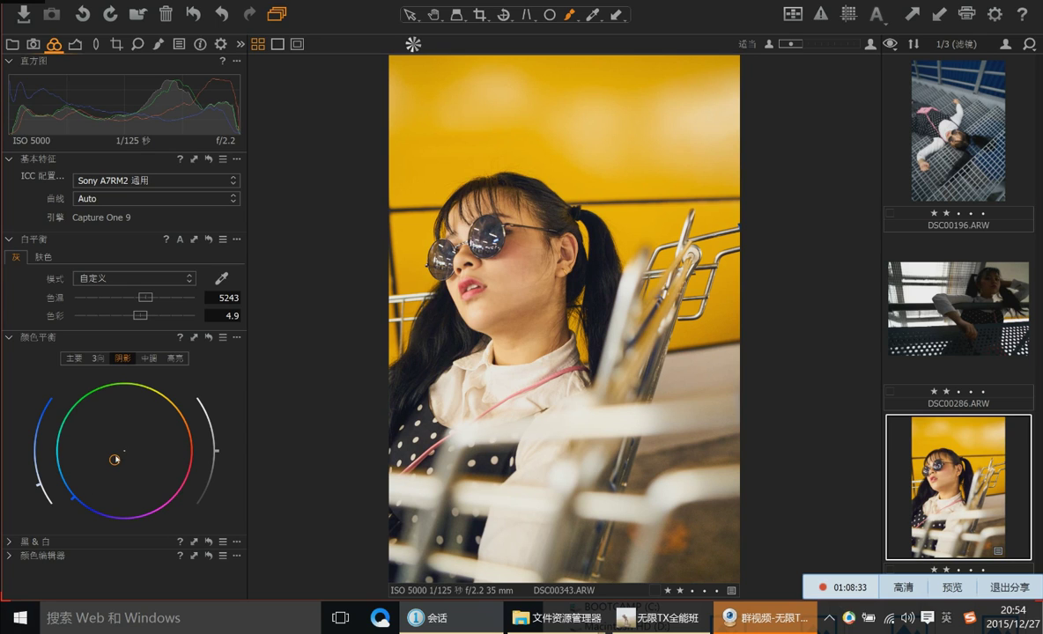
drag(116, 460, 96, 479)
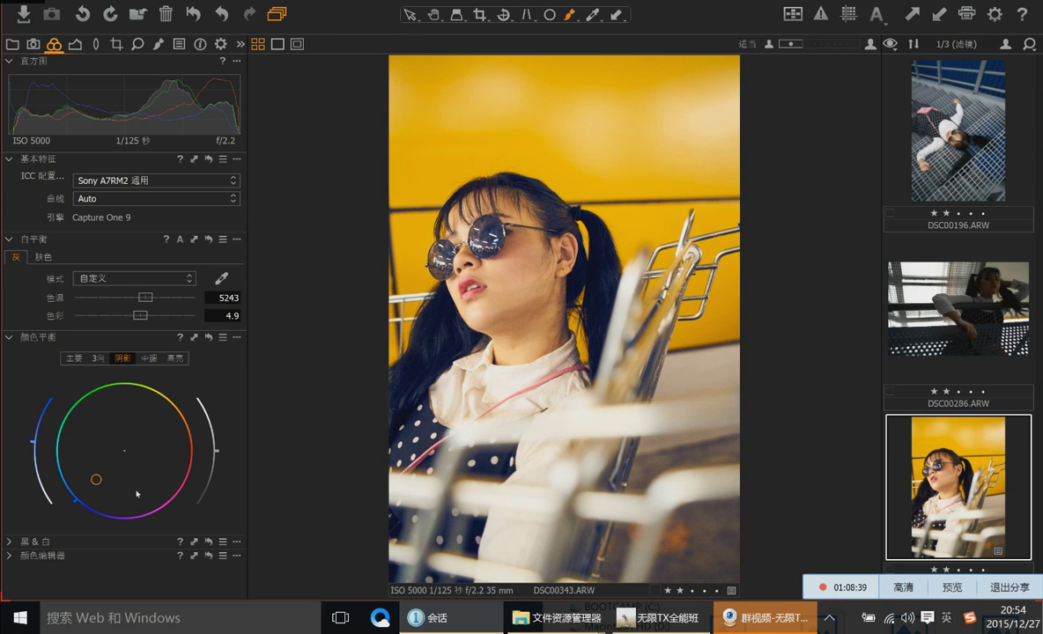
drag(96, 479, 115, 461)
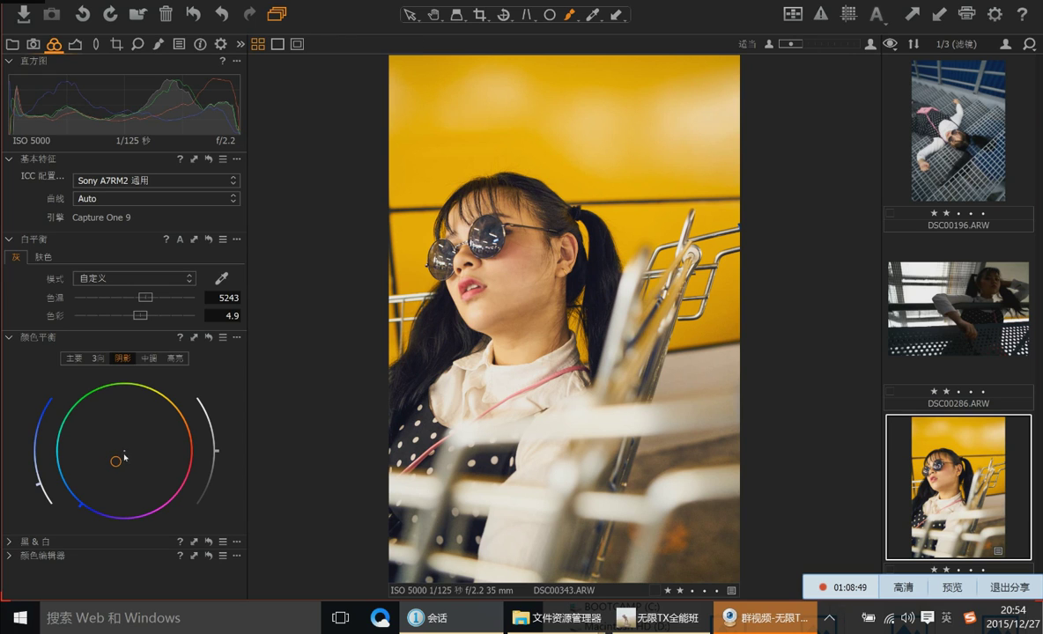
Try blue tints of different strengths in the highlights of DSC00343.ARW with the Color Balance wheel
click(174, 358)
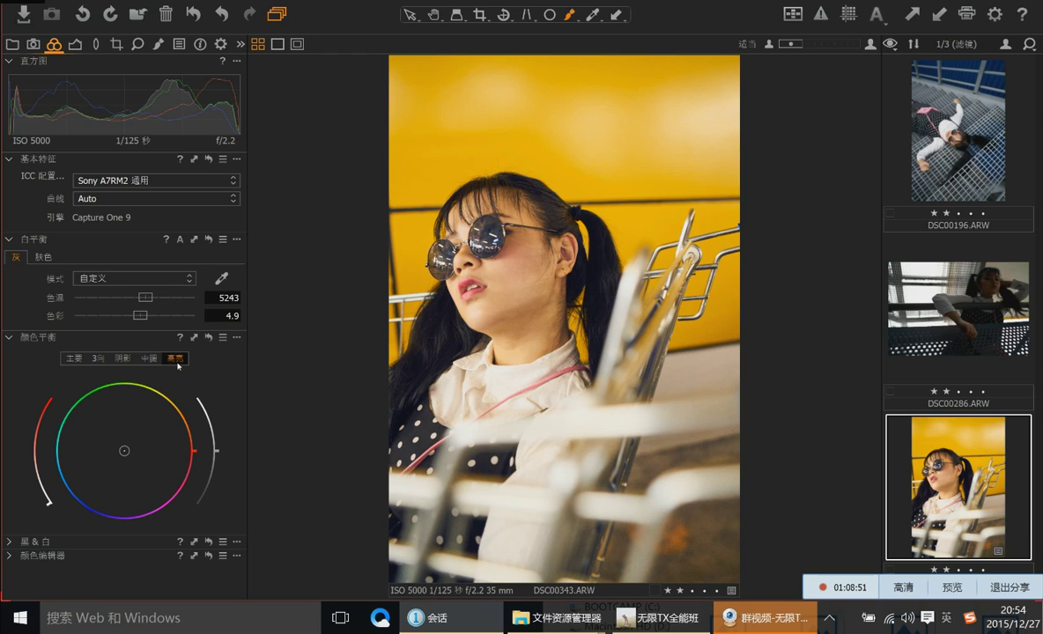
drag(123, 450, 110, 425)
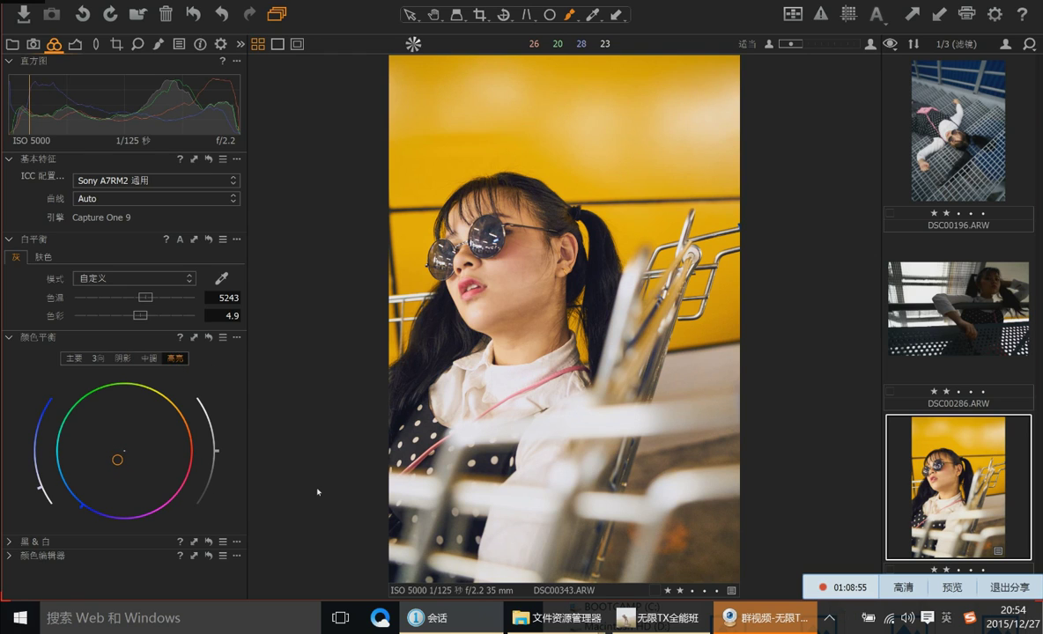
drag(117, 459, 112, 462)
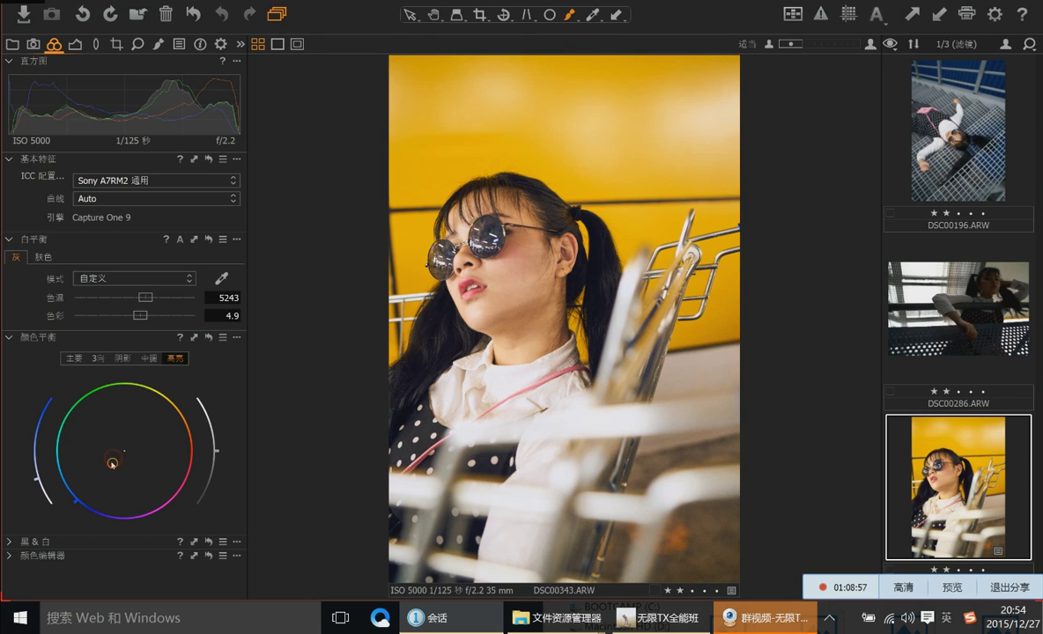
drag(111, 464, 106, 472)
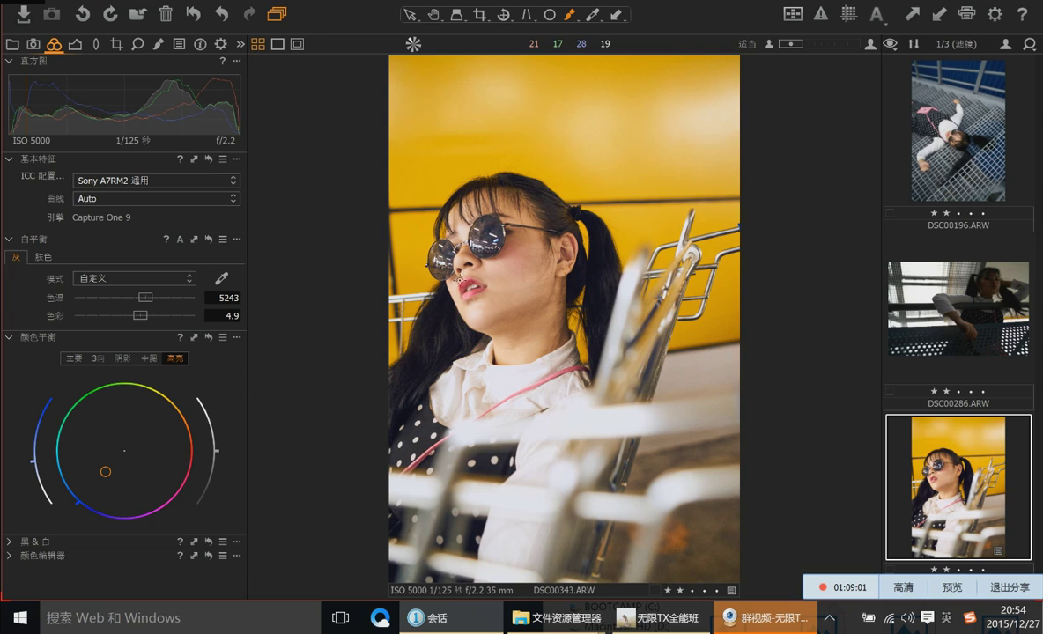
drag(105, 472, 113, 466)
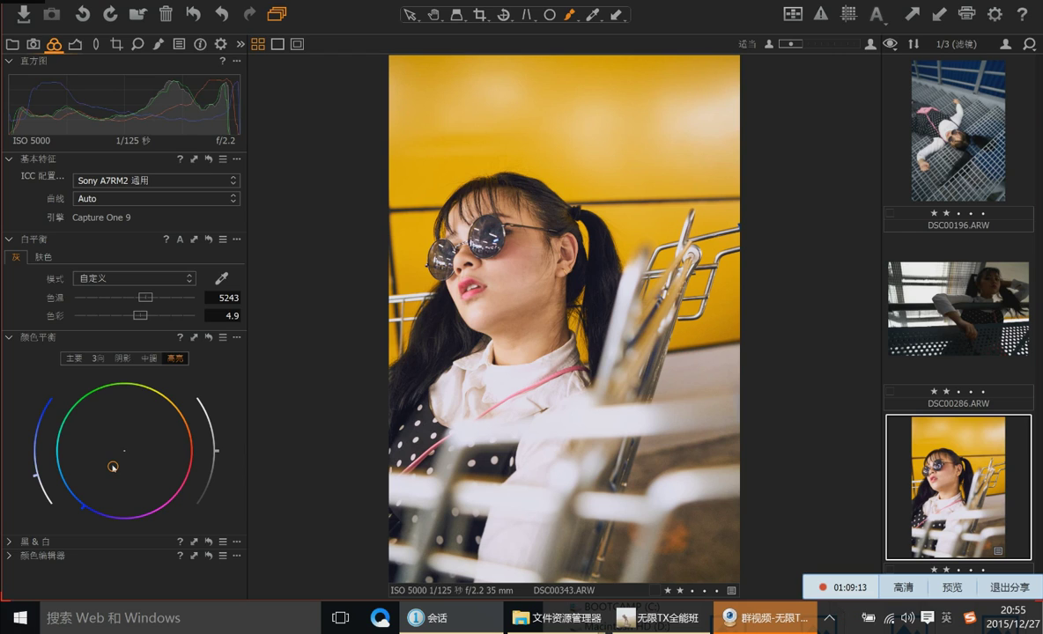
Shift the highlight color balance of DSC00343.ARW slightly toward warm orange, testing a stronger shift along the way
drag(113, 466, 142, 450)
drag(140, 452, 138, 449)
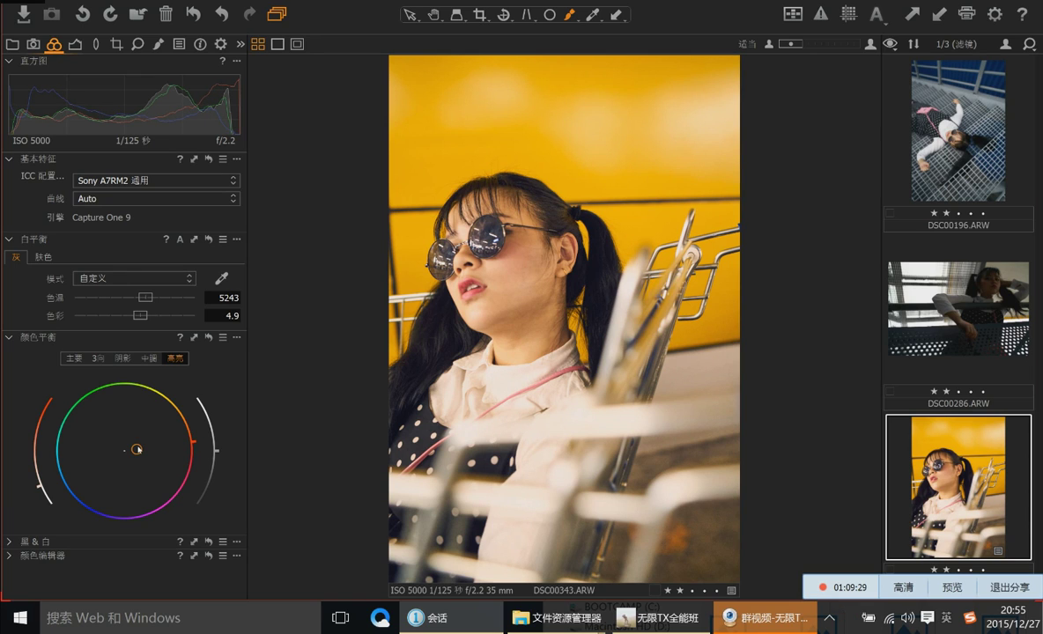
drag(145, 452, 135, 447)
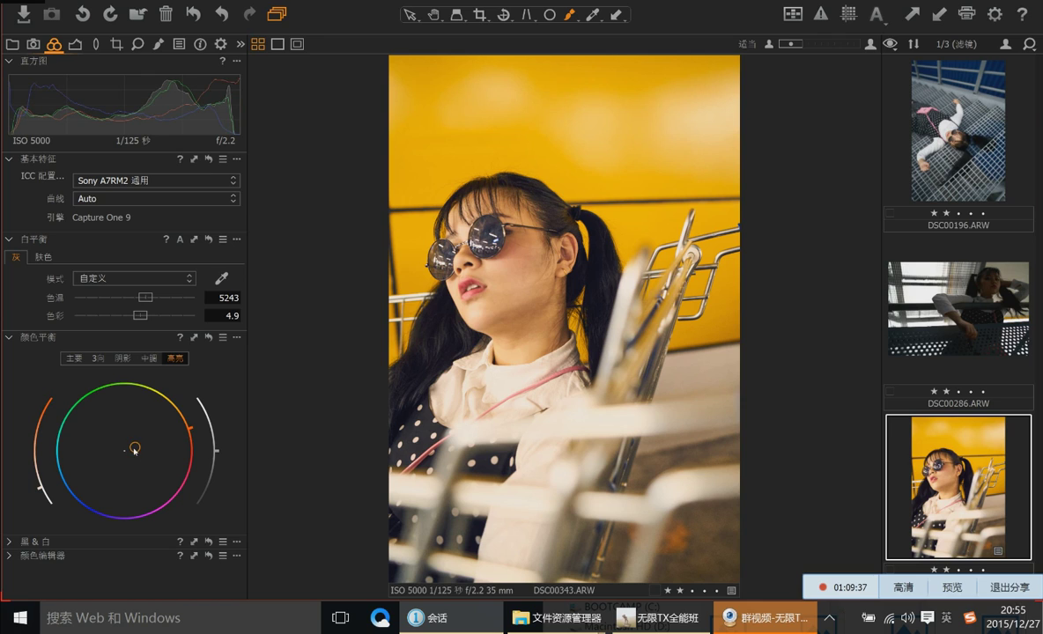
drag(137, 449, 164, 428)
drag(156, 430, 132, 447)
drag(133, 450, 135, 452)
Tint the midtones of DSC00343.ARW very slightly blue with the Color Balance wheel
click(148, 359)
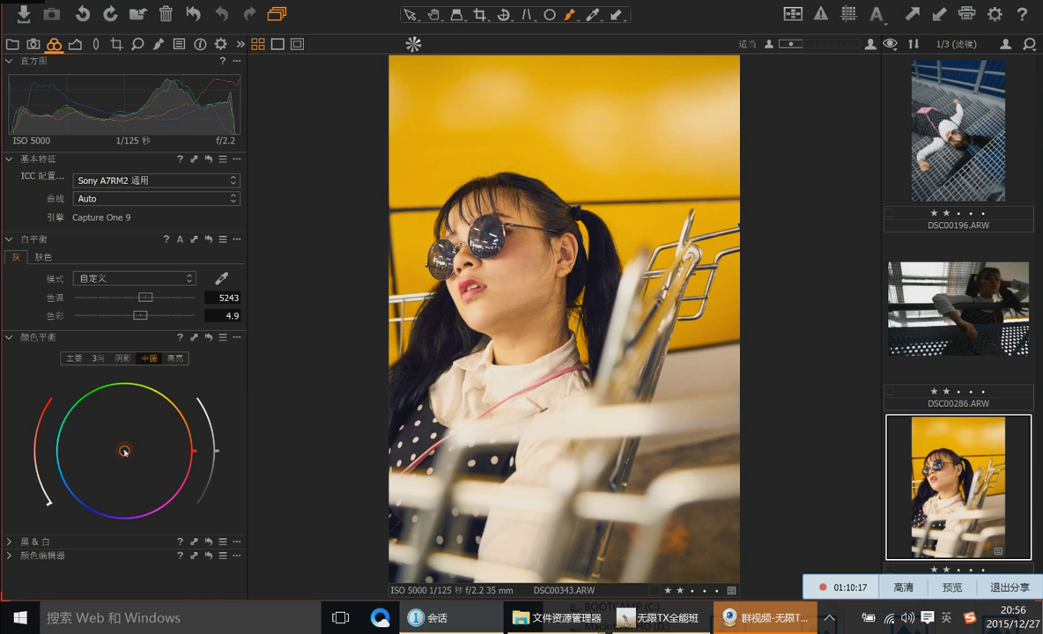
drag(125, 451, 116, 453)
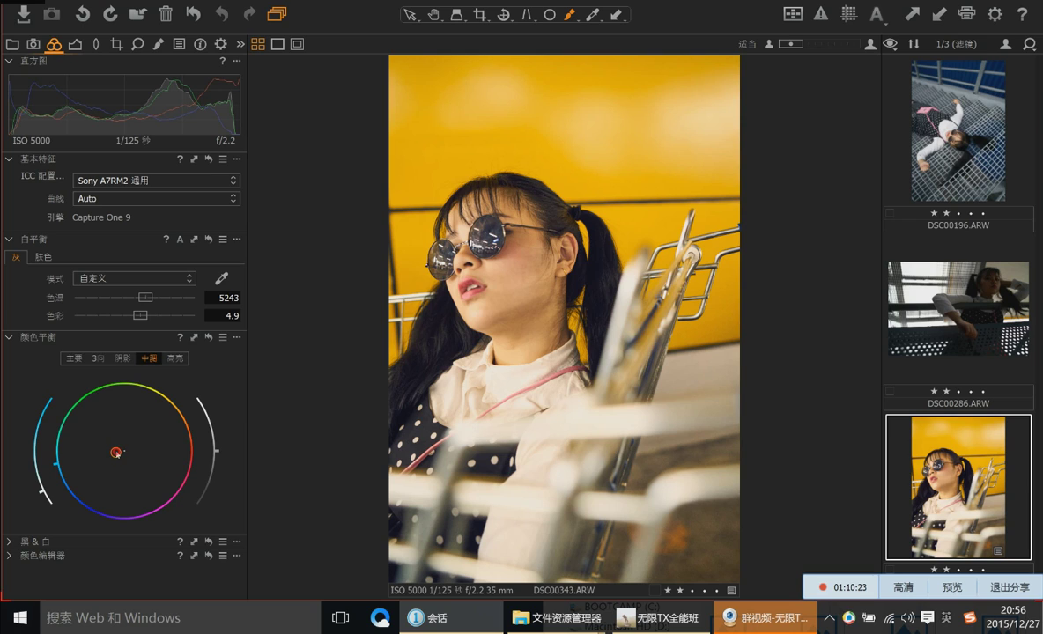
drag(117, 452, 121, 454)
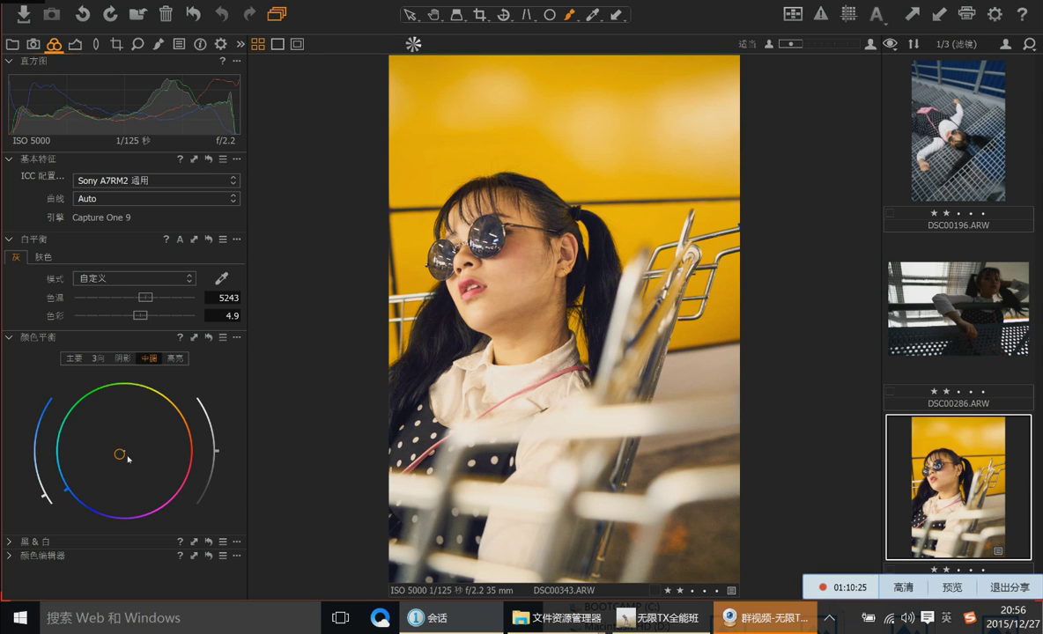
Shift the midtone color balance of DSC00343.ARW very slightly toward warm orange and look briefly at the Black & White settings
drag(113, 419, 119, 415)
click(9, 540)
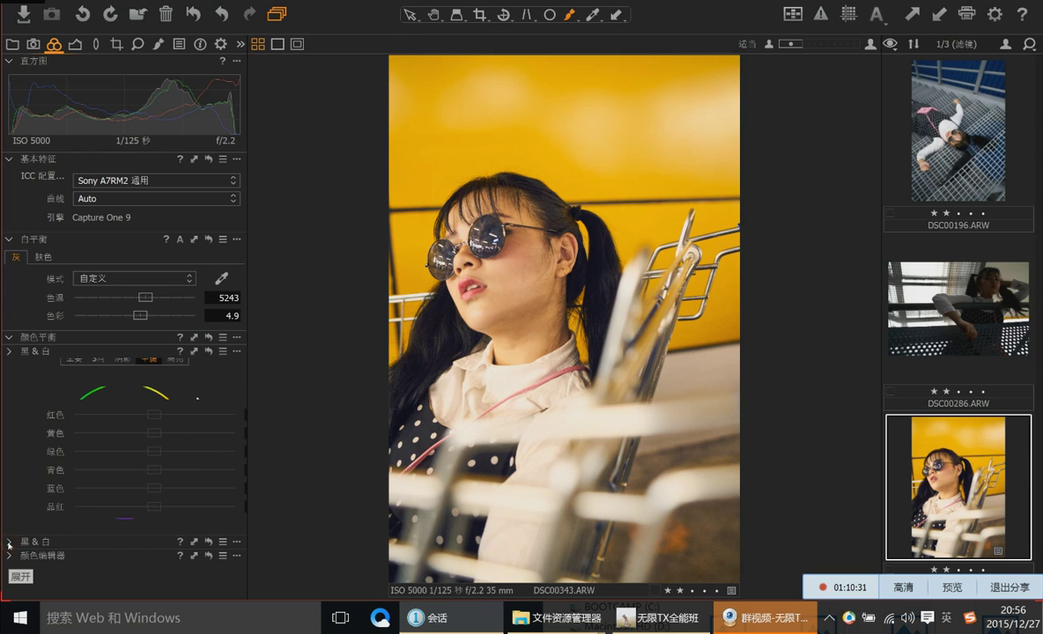
click(9, 352)
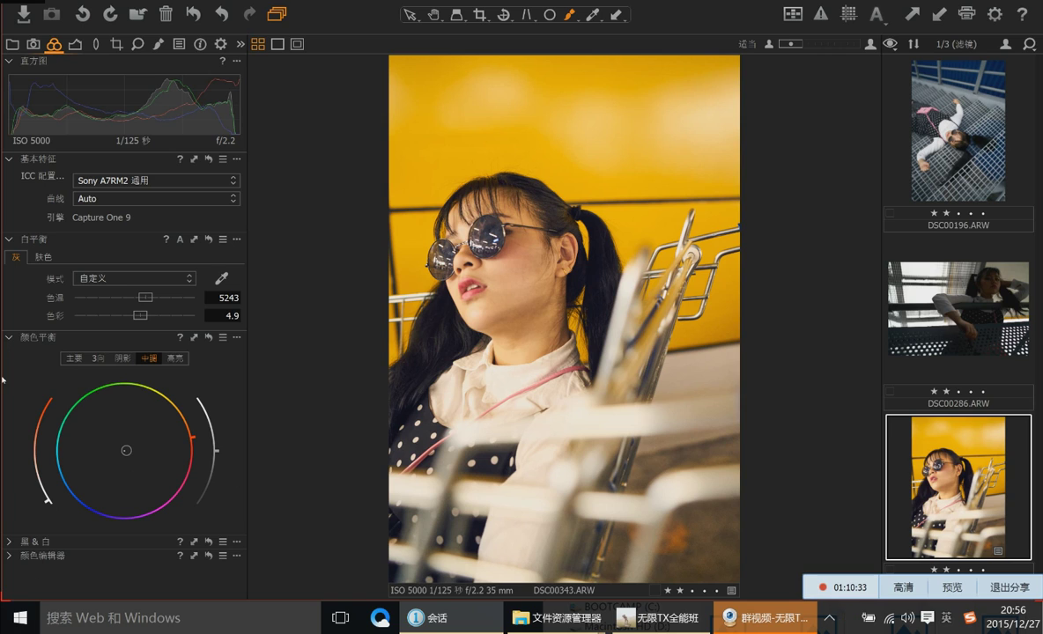
Set the saturation of the yellow range to -3.2 in the basic mode of the Color Editor
click(11, 556)
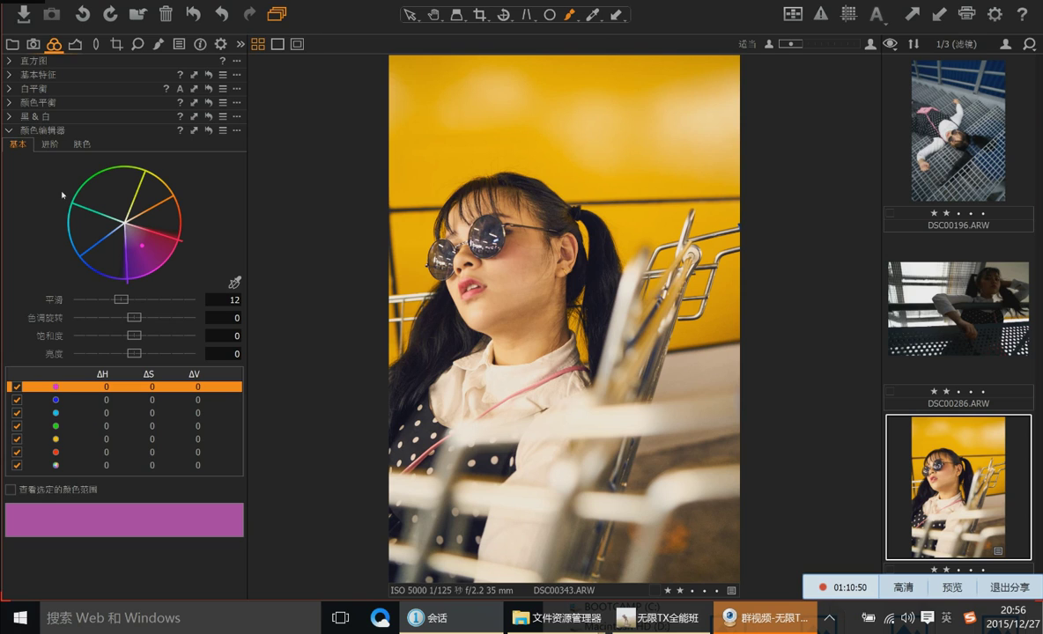
click(94, 438)
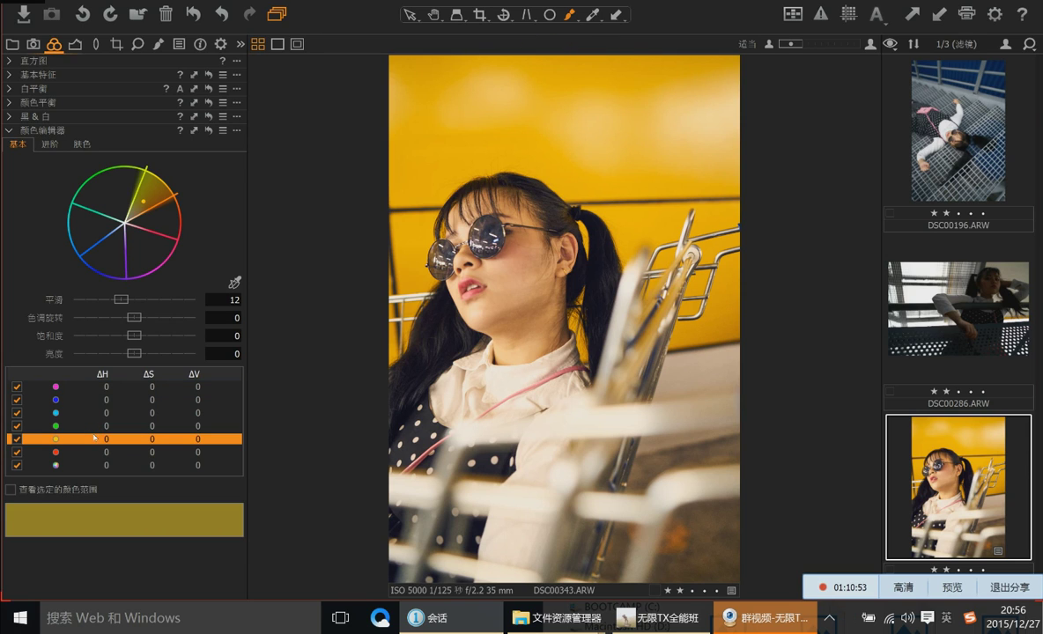
mouse_move(134, 336)
mouse_down()
mouse_move(170, 336)
mouse_move(99, 336)
mouse_move(130, 337)
mouse_up()
Sample the skin tone from the model's cheek in the Color Editor and set hue rotation to -0.2, saturation 2 and lightness 1.3
click(235, 283)
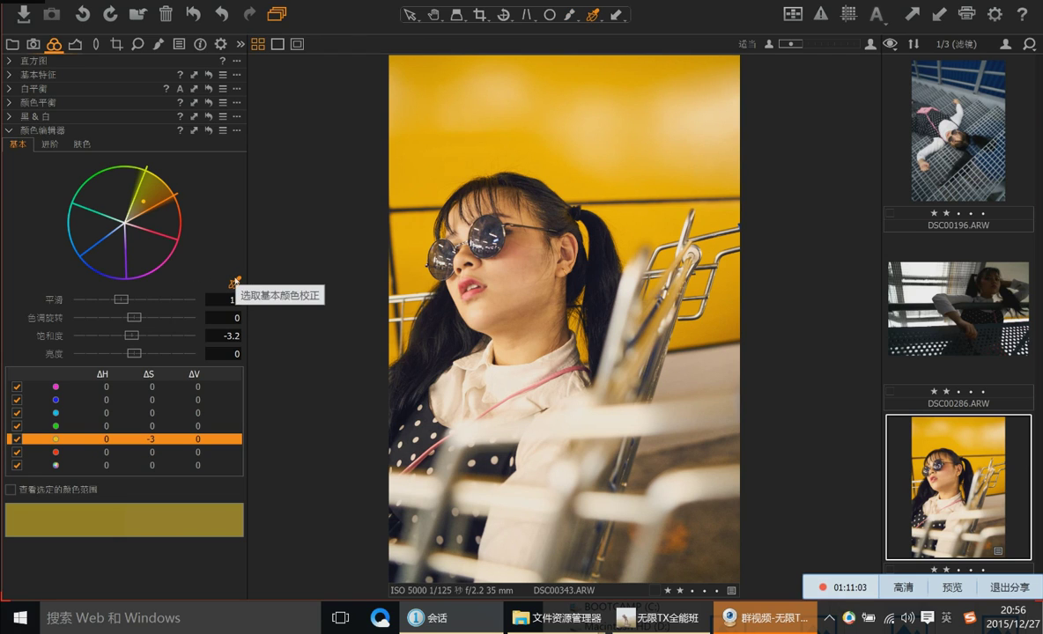
click(235, 282)
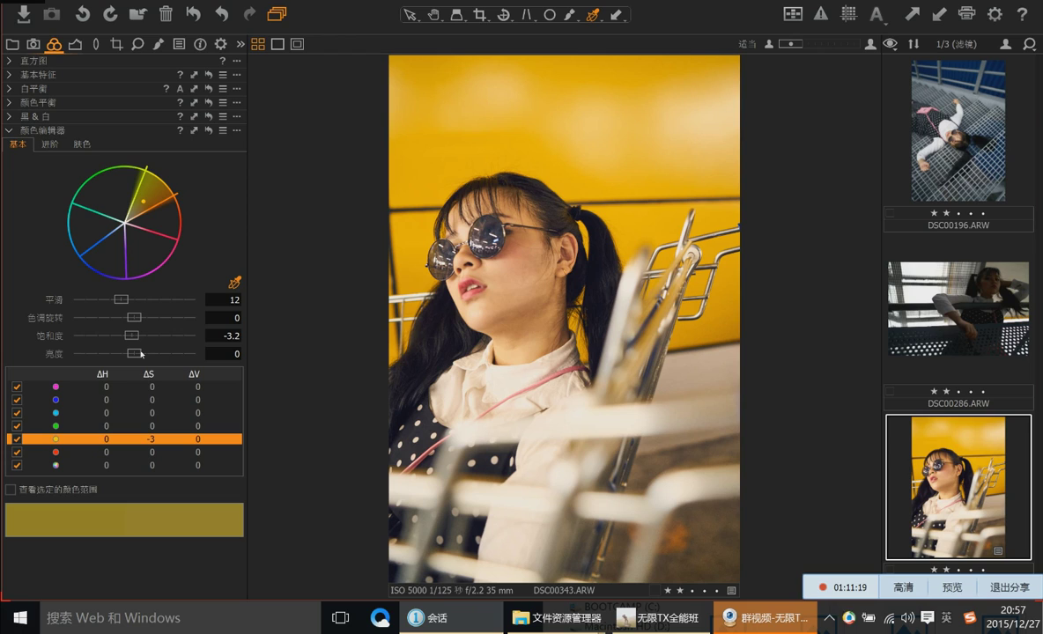
click(79, 148)
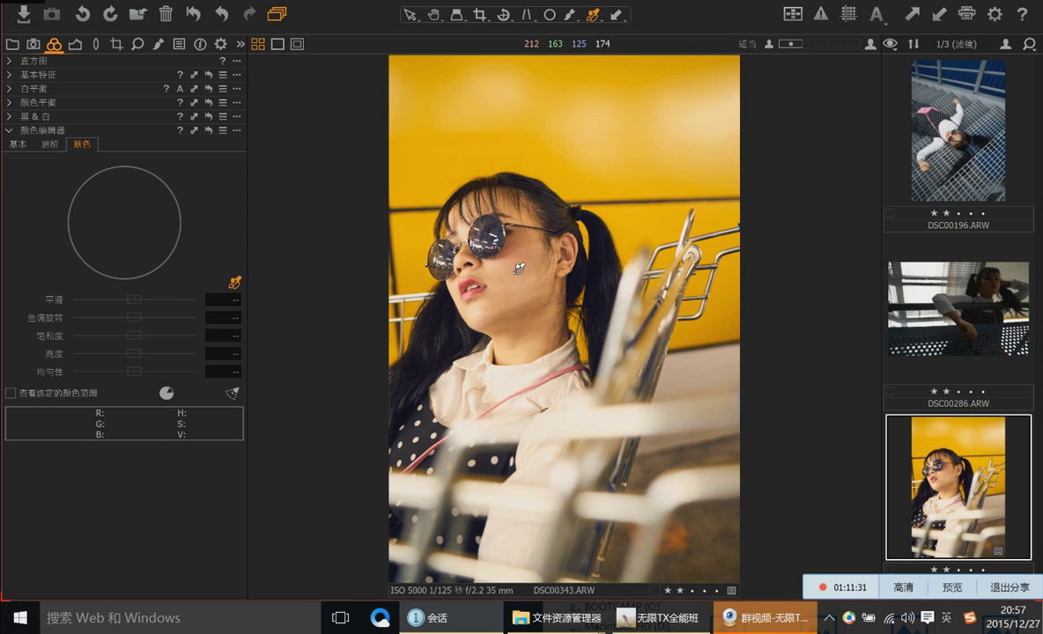
click(480, 250)
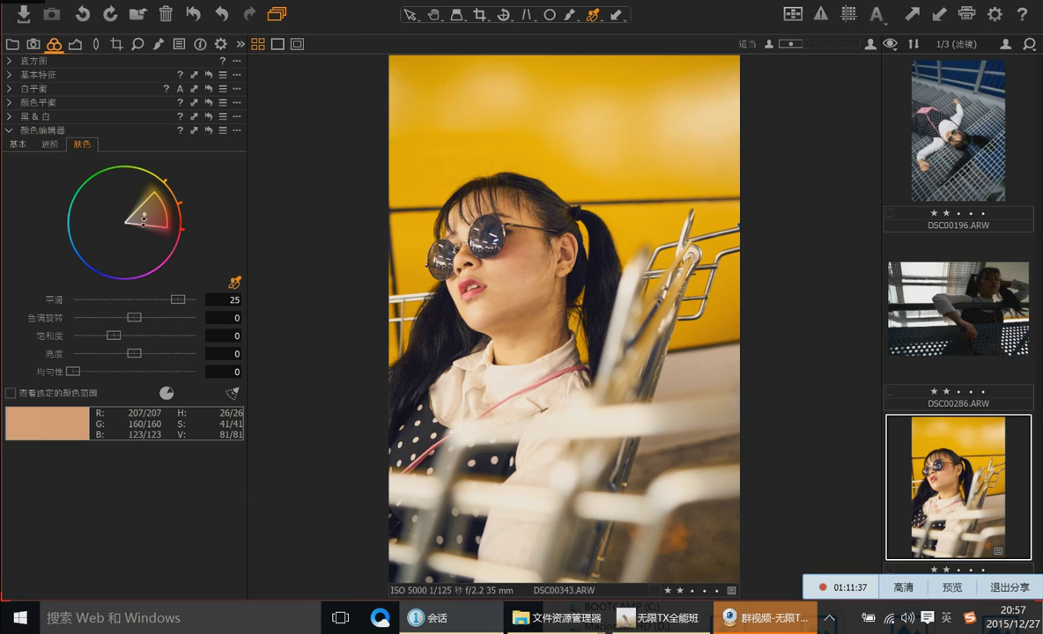
mouse_move(133, 358)
mouse_down()
mouse_move(159, 356)
mouse_move(105, 337)
mouse_move(139, 348)
mouse_up()
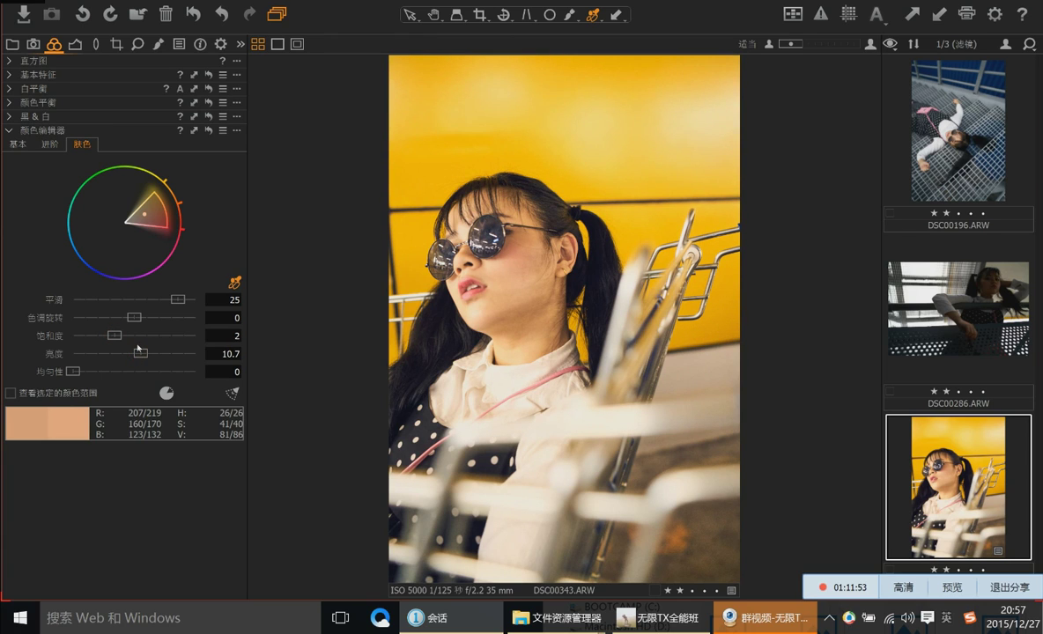
mouse_move(133, 320)
mouse_down()
mouse_move(120, 320)
mouse_move(133, 320)
mouse_up()
drag(140, 354, 138, 356)
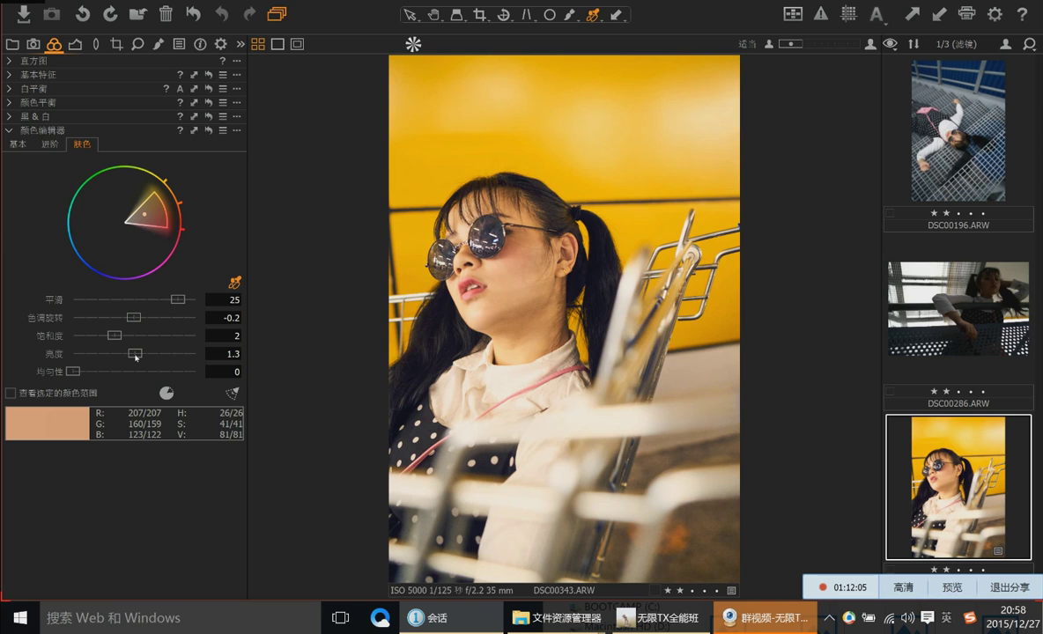
Examine the combined RGB histogram and the separate red, green and blue histograms in Levels
click(75, 43)
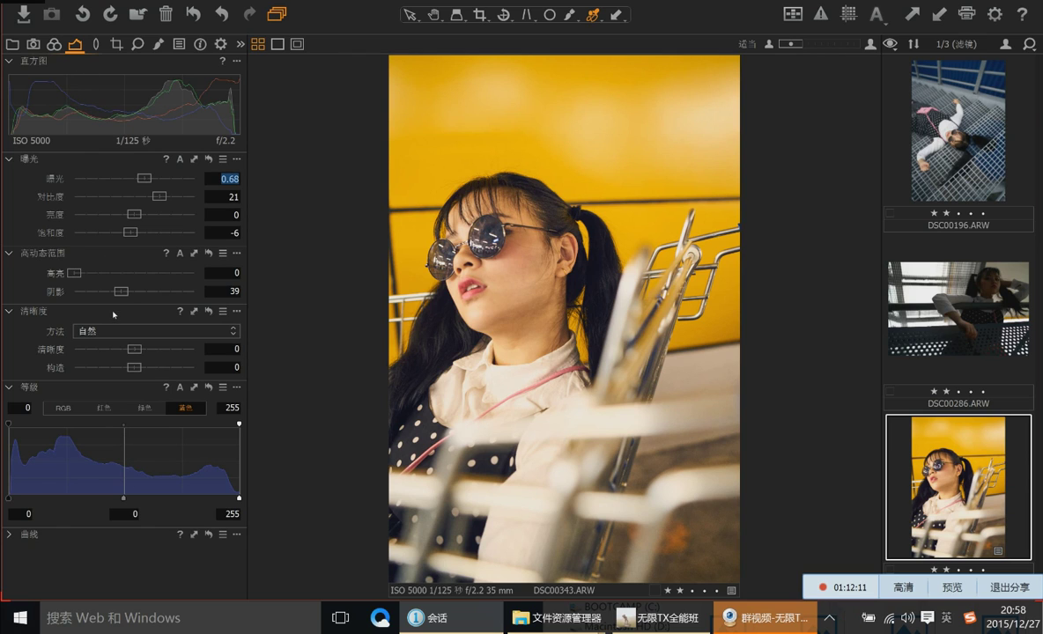
click(63, 407)
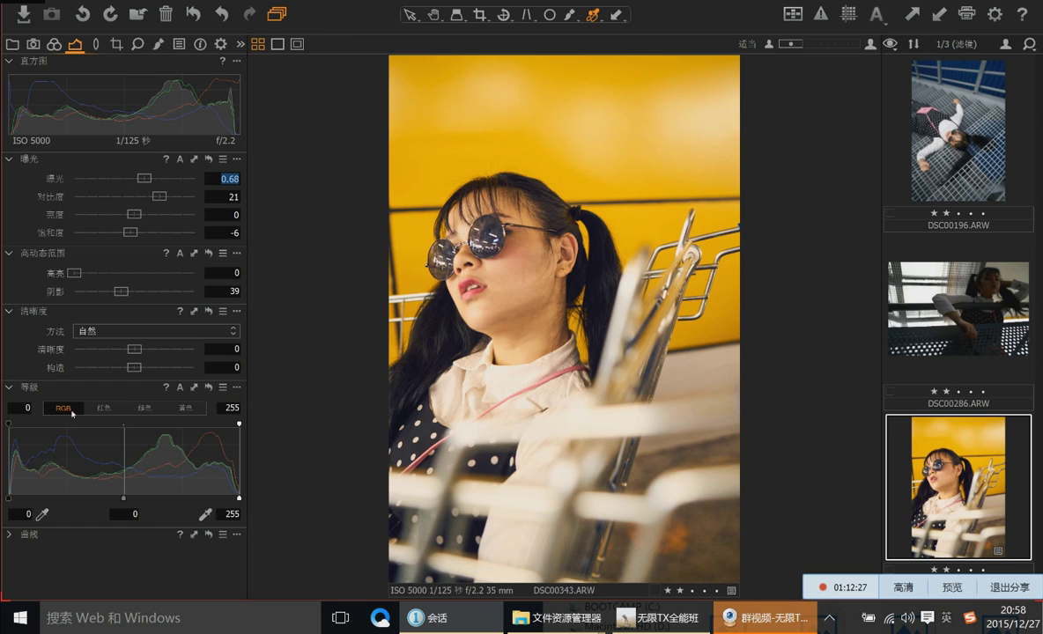
click(104, 407)
click(145, 408)
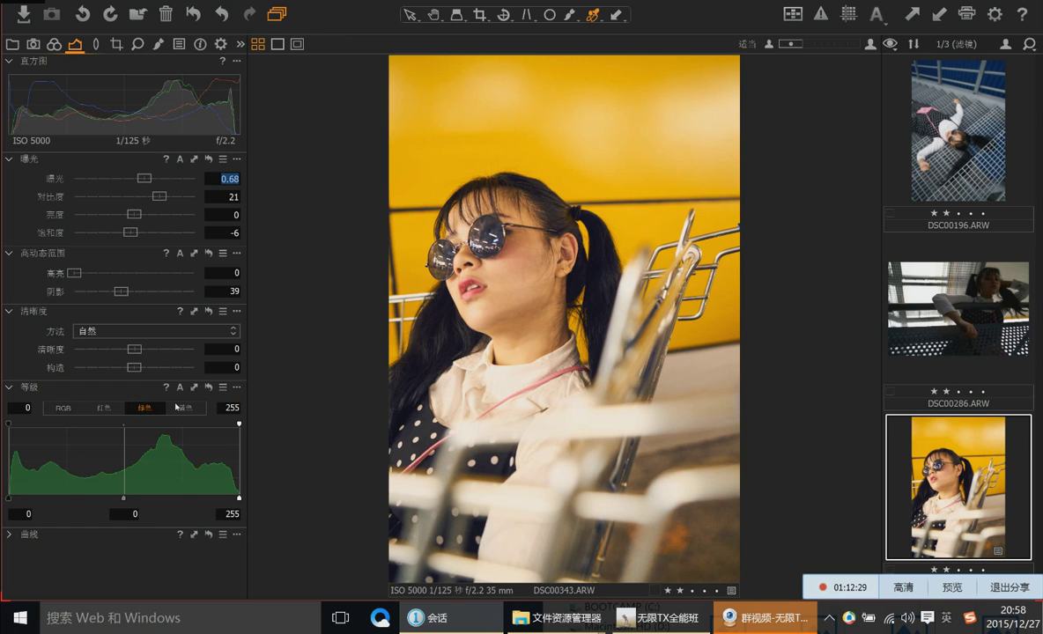
click(179, 407)
click(104, 408)
click(144, 408)
click(180, 408)
click(60, 408)
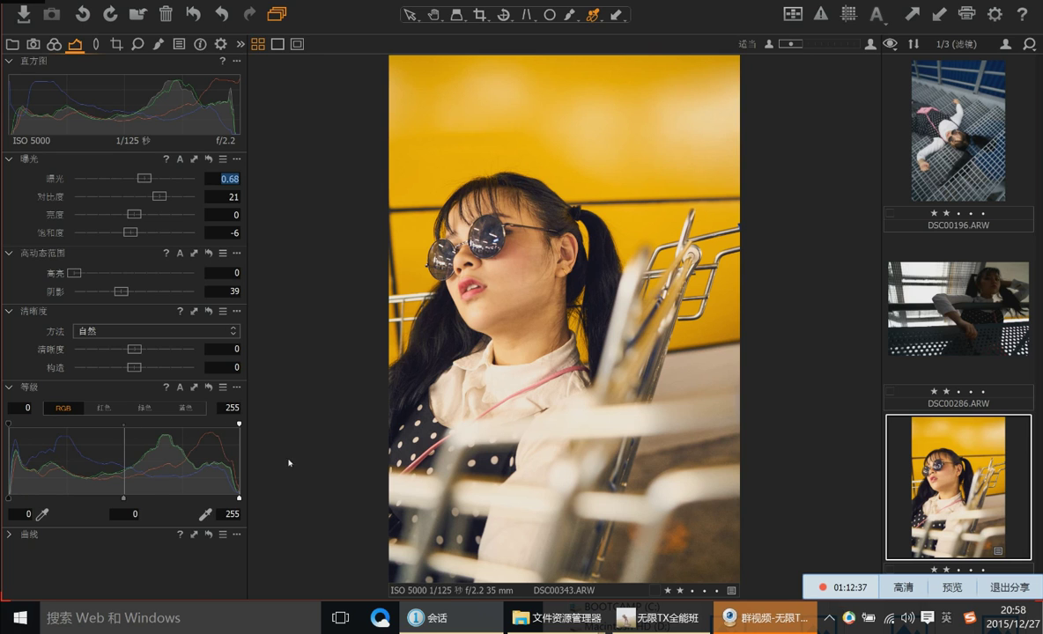
Check the messages in the class group video window and return to Capture One
key(alt+Tab)
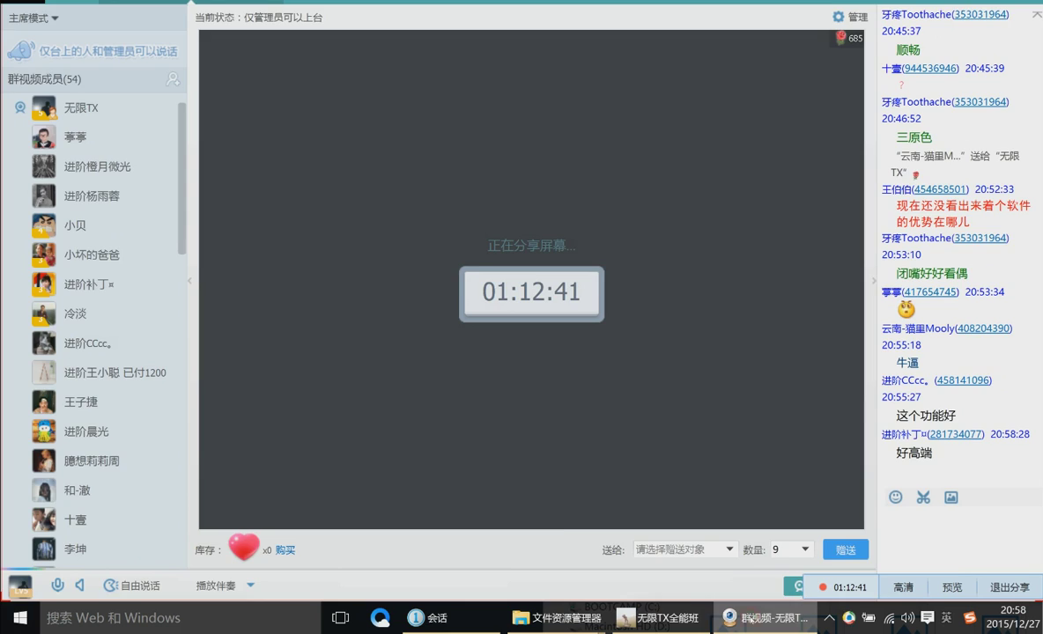
key(alt+Tab)
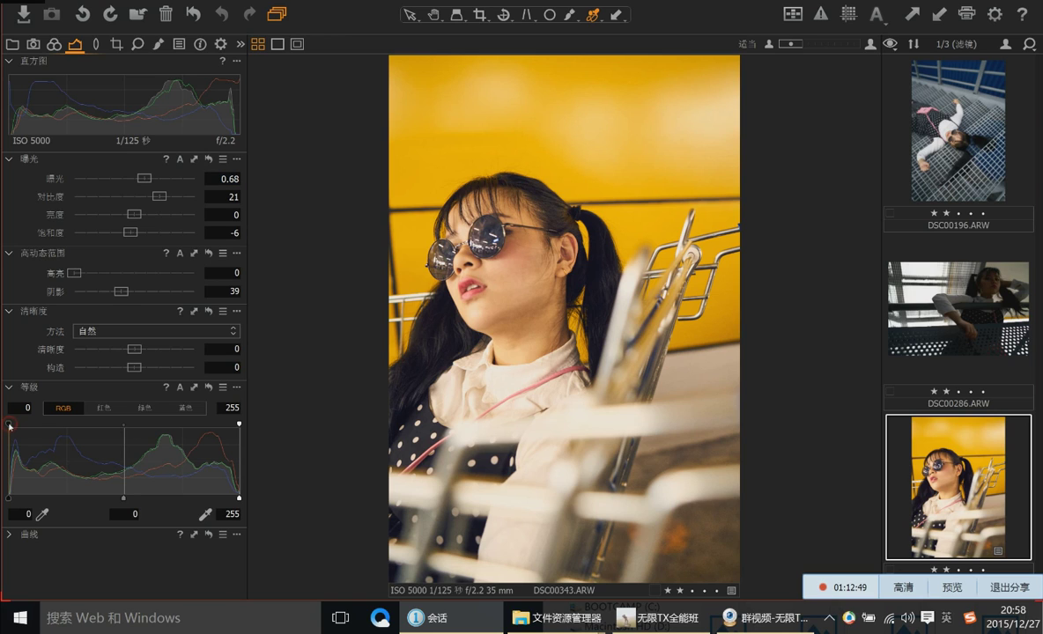
Try RGB Levels output shadows of 32 and 13 and output highlights of 235, and restore both to 0 and 255
drag(7, 422, 36, 424)
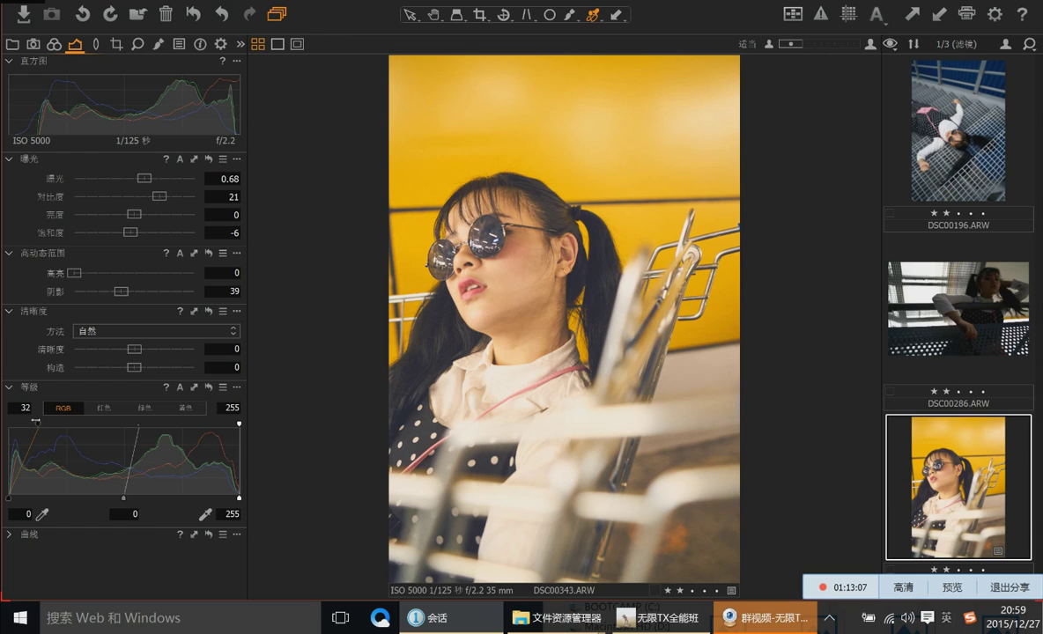
drag(35, 422, 19, 423)
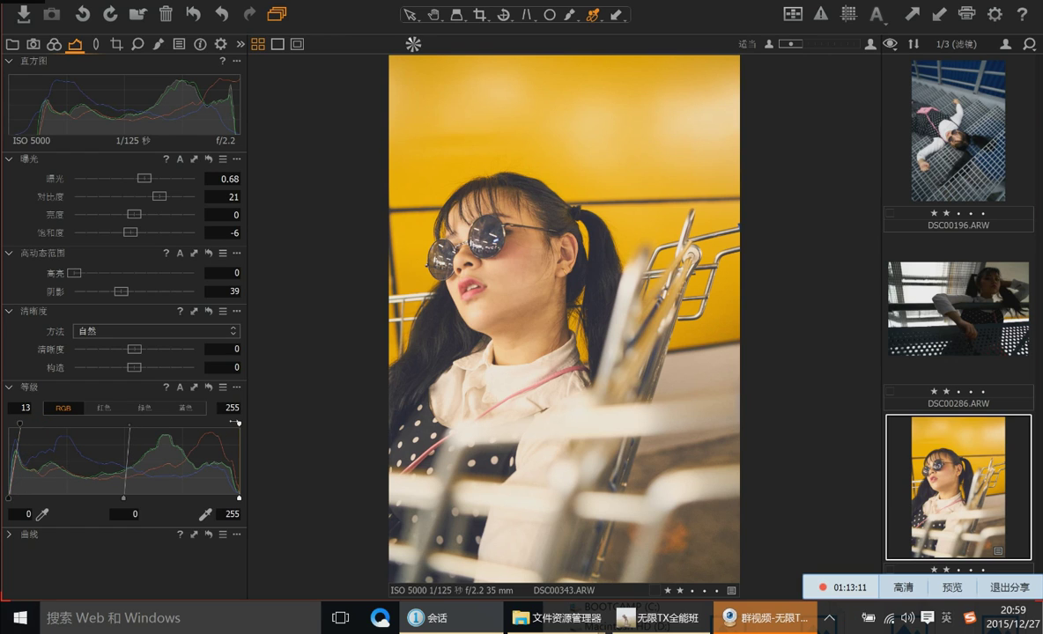
drag(234, 424, 221, 424)
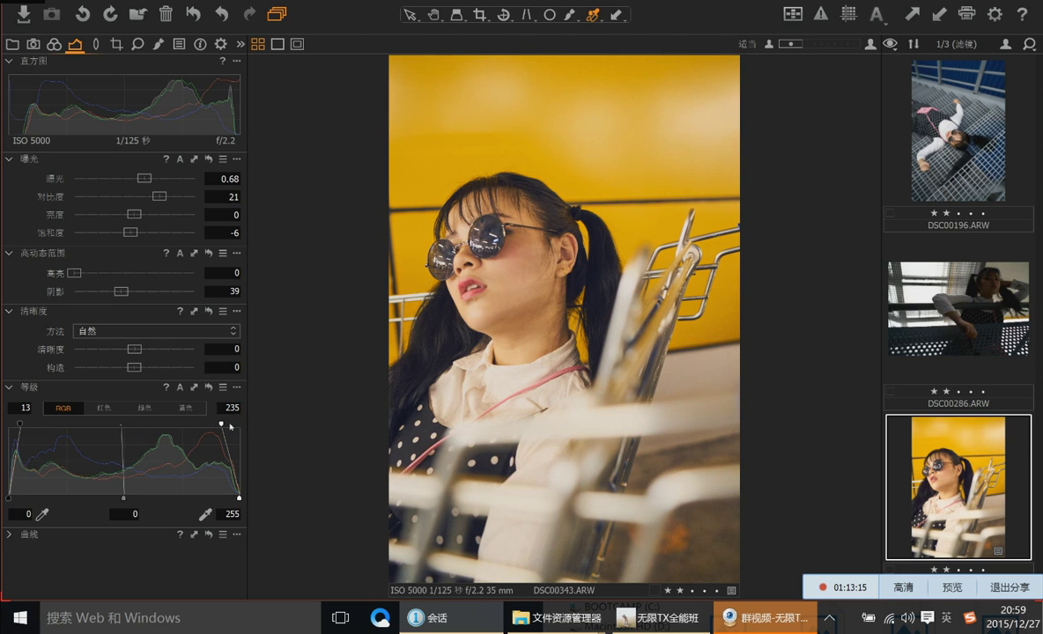
drag(220, 427, 239, 423)
drag(19, 424, 9, 423)
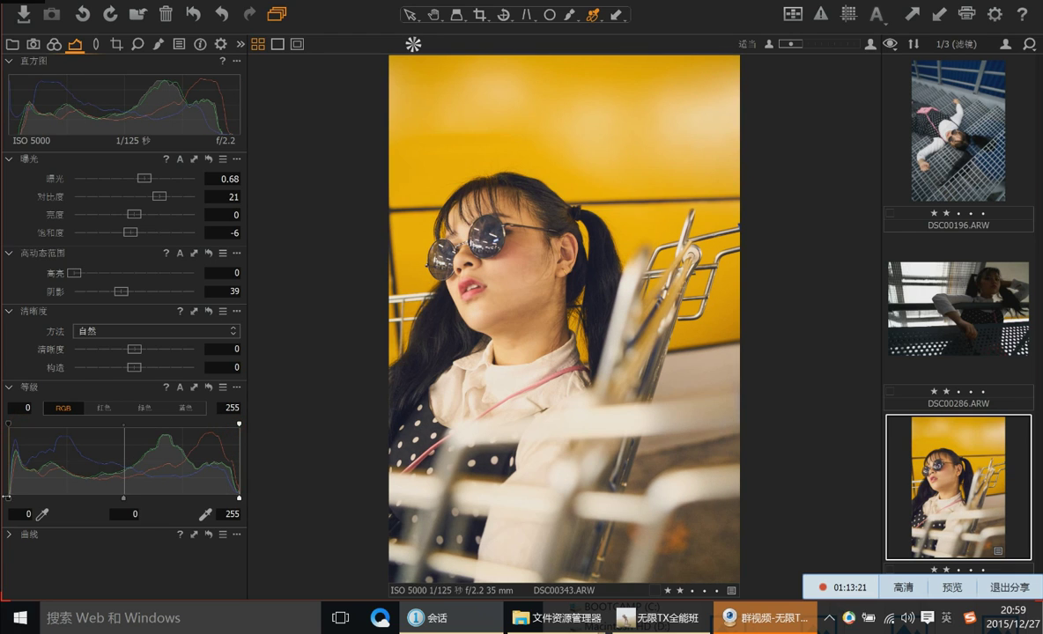
Try moving the RGB Levels input shadow point and lowering the input highlights to 232, and restore the full input range
mouse_move(12, 499)
mouse_down()
mouse_move(32, 500)
mouse_move(10, 499)
mouse_up()
drag(234, 498, 217, 500)
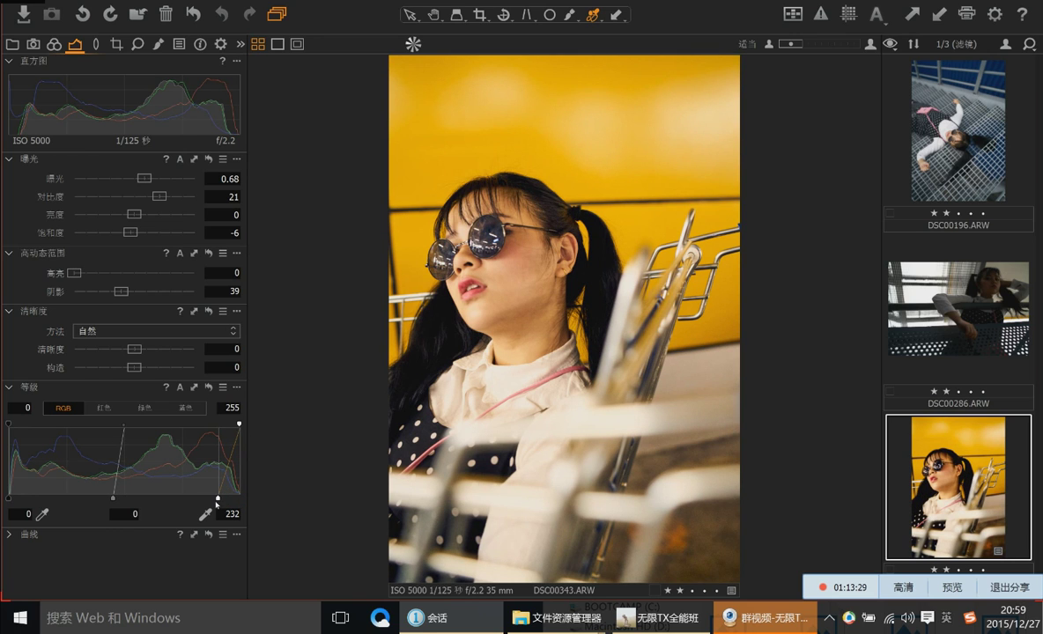
drag(218, 500, 251, 496)
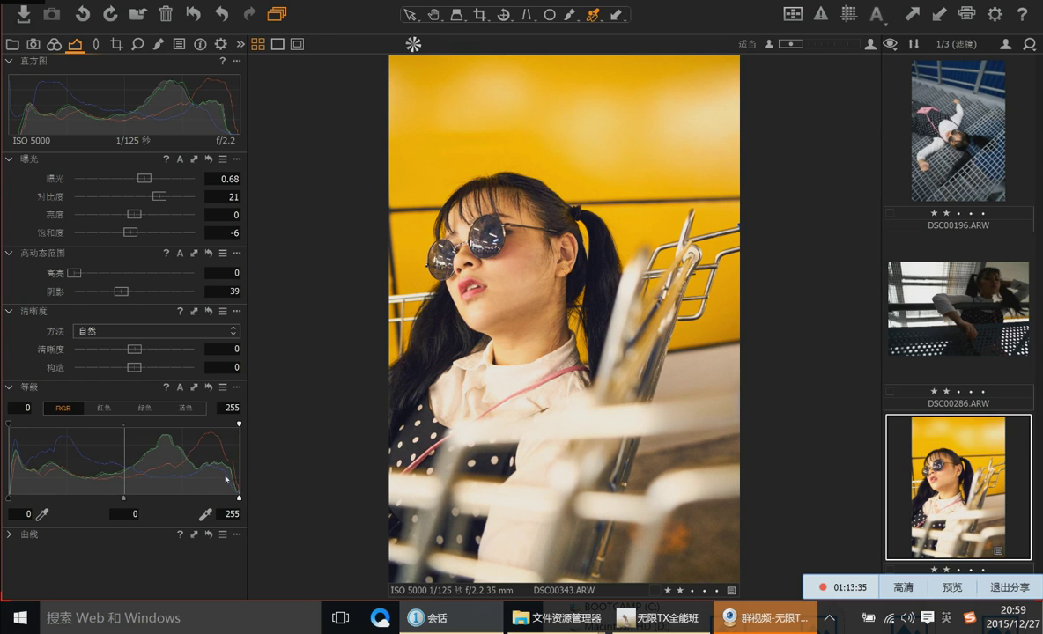
Compare the red, green and blue channels in Levels with the tones in the portrait
click(103, 408)
click(144, 408)
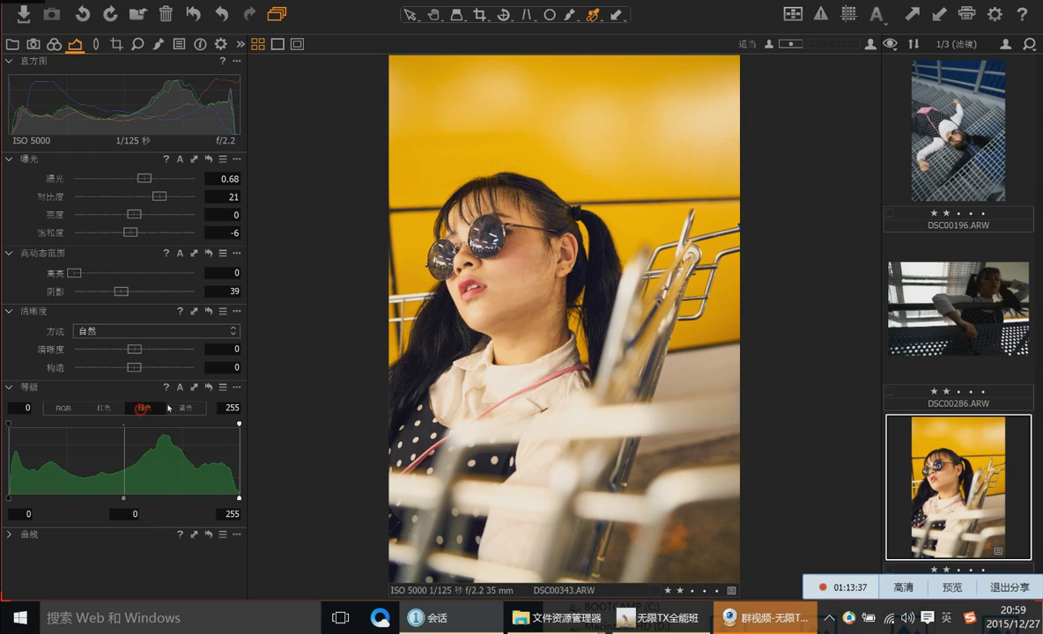
click(184, 405)
click(103, 408)
click(176, 408)
click(103, 408)
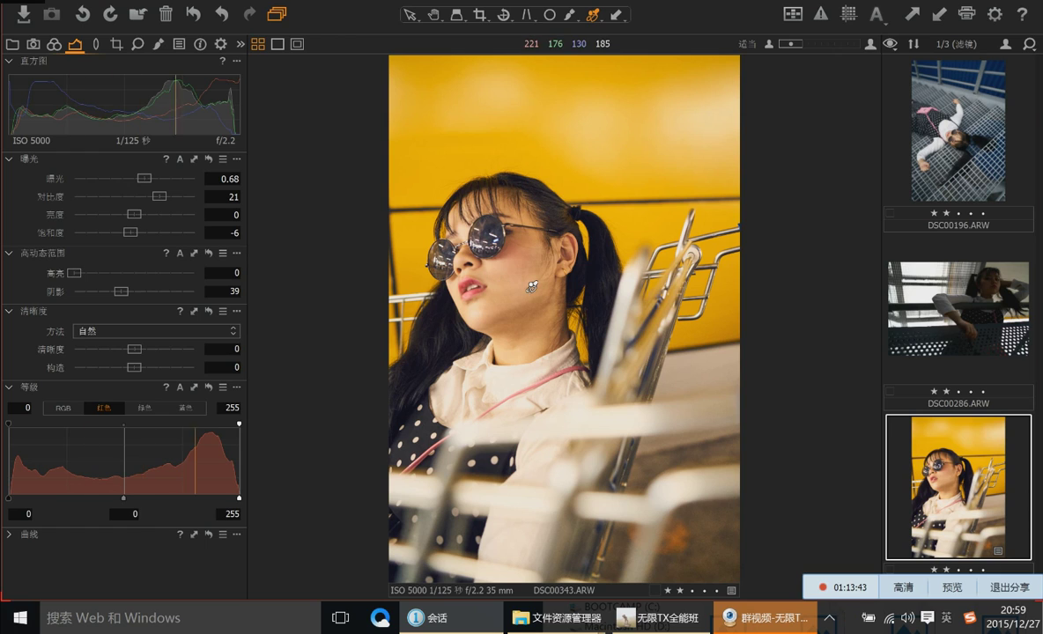
Try blue channel Levels with output shadows at 12 and output highlights at 241, and reset the adjustment
click(191, 406)
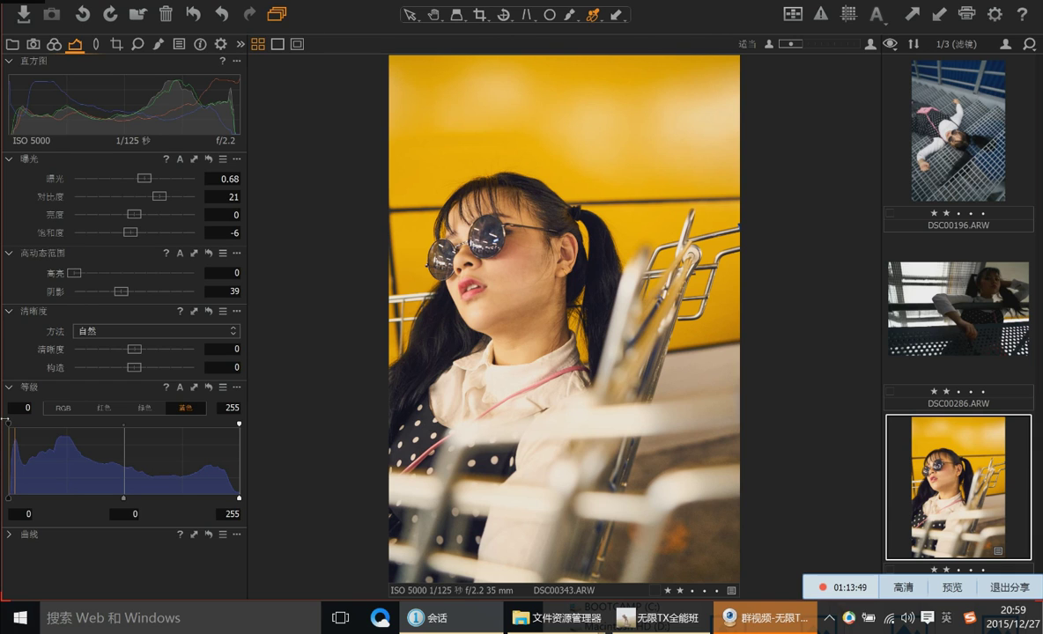
drag(8, 424, 20, 424)
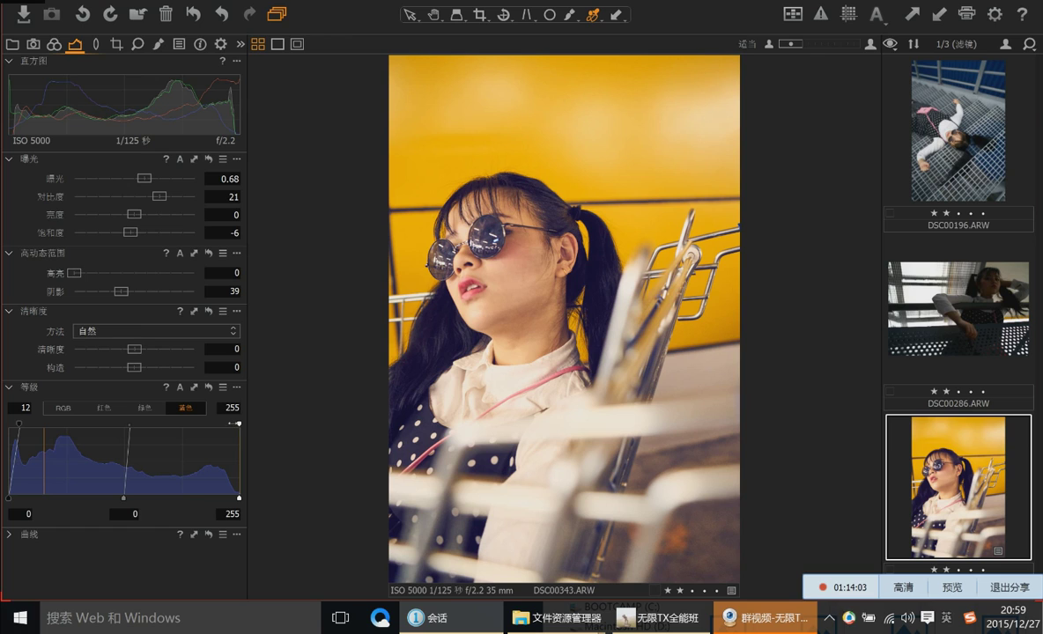
drag(239, 424, 222, 423)
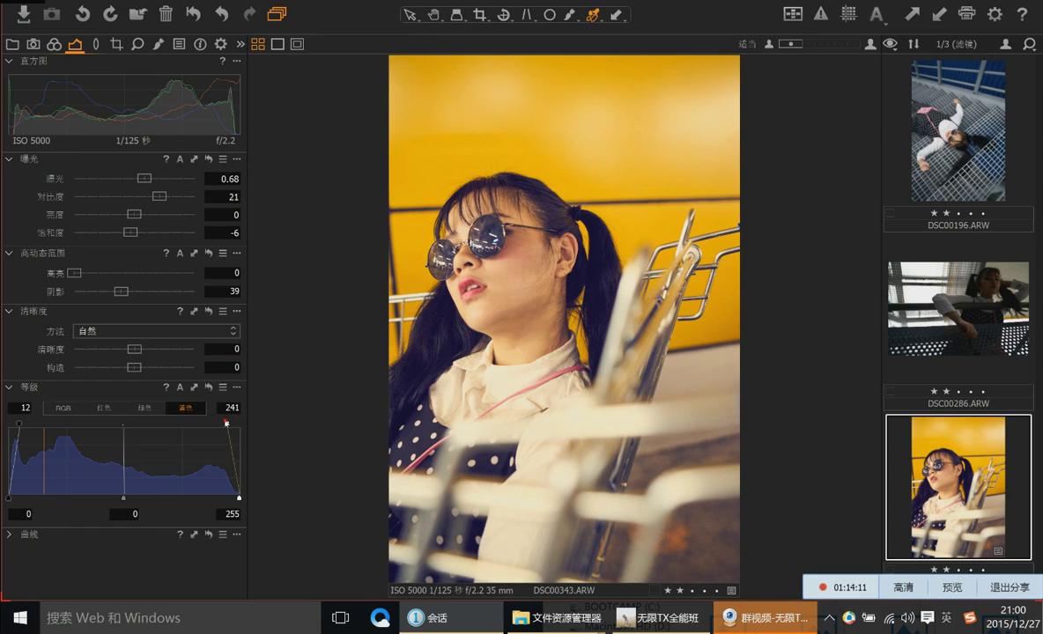
click(208, 386)
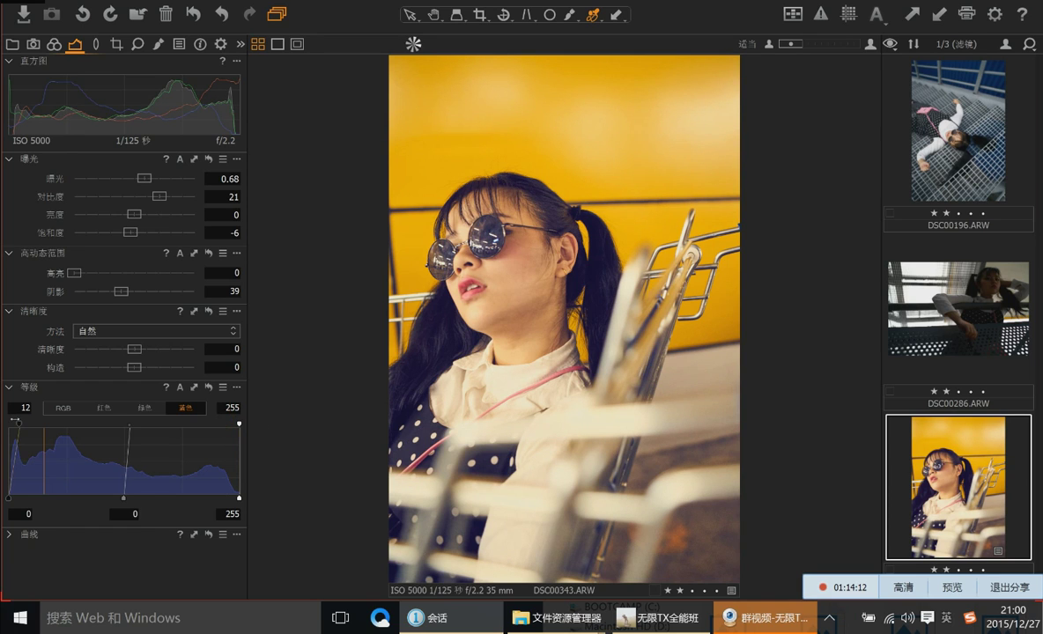
Show the red channel in Levels and read the students' replies in the class group chat
click(95, 410)
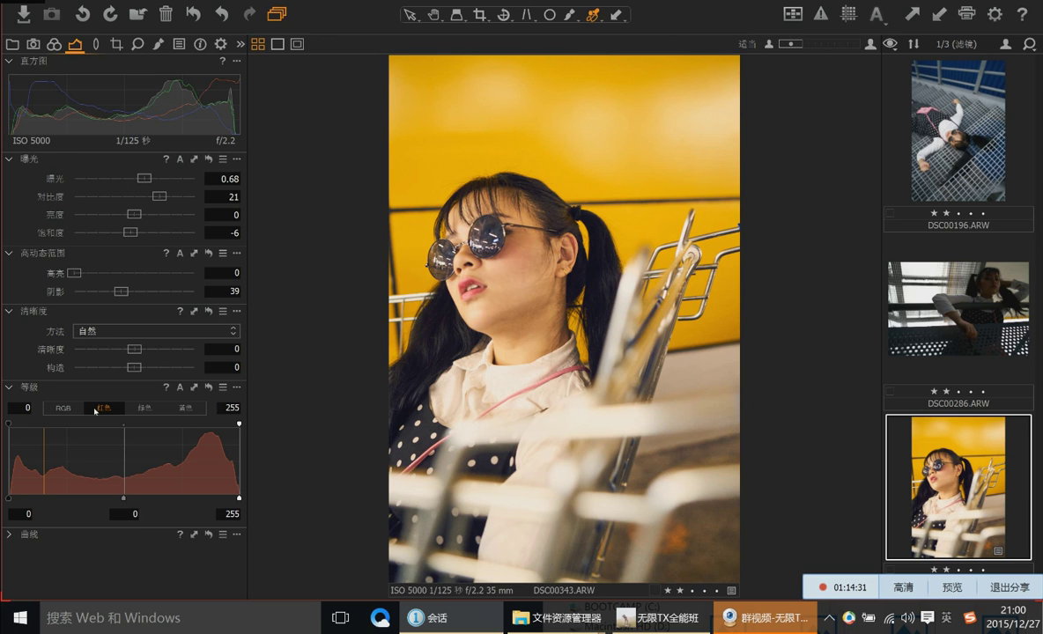
click(658, 617)
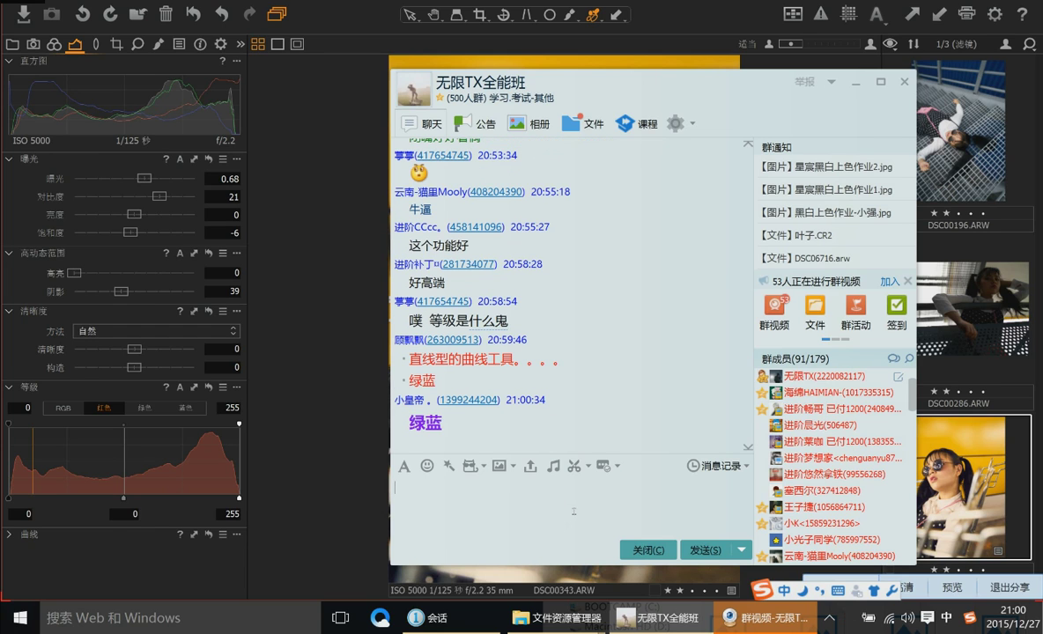
click(311, 460)
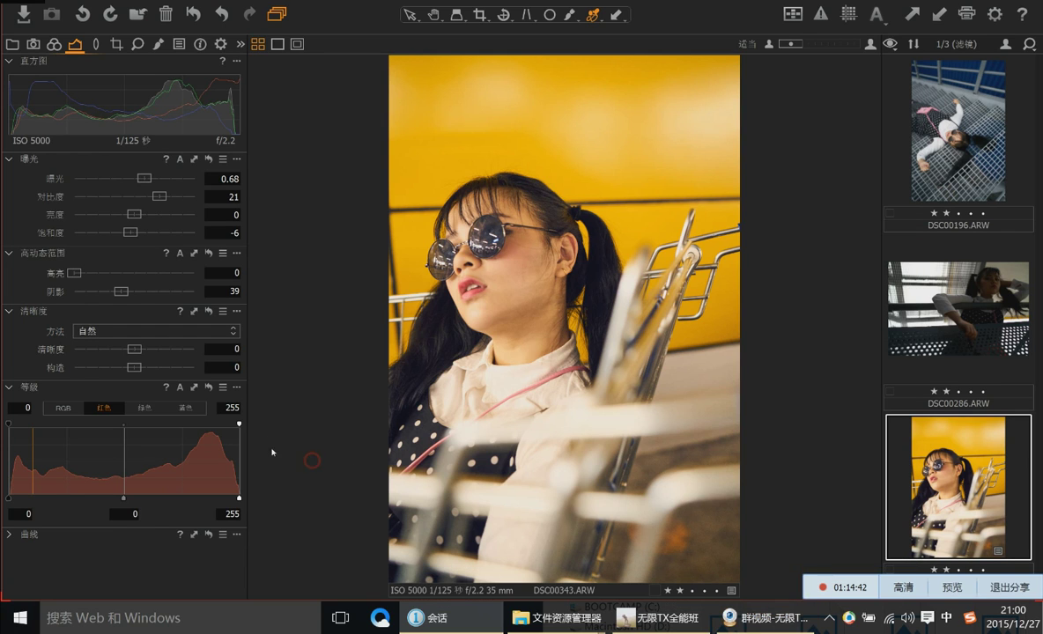
Raise the Levels output shadows to 11 in the green channel and 12 in the blue channel
click(138, 408)
click(183, 408)
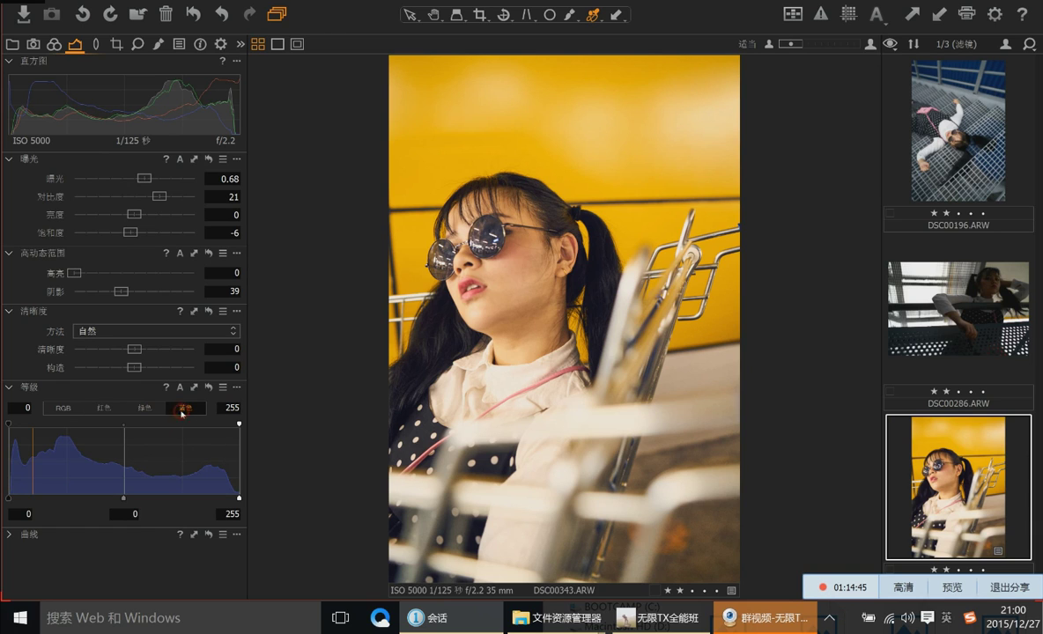
click(143, 409)
drag(8, 424, 26, 430)
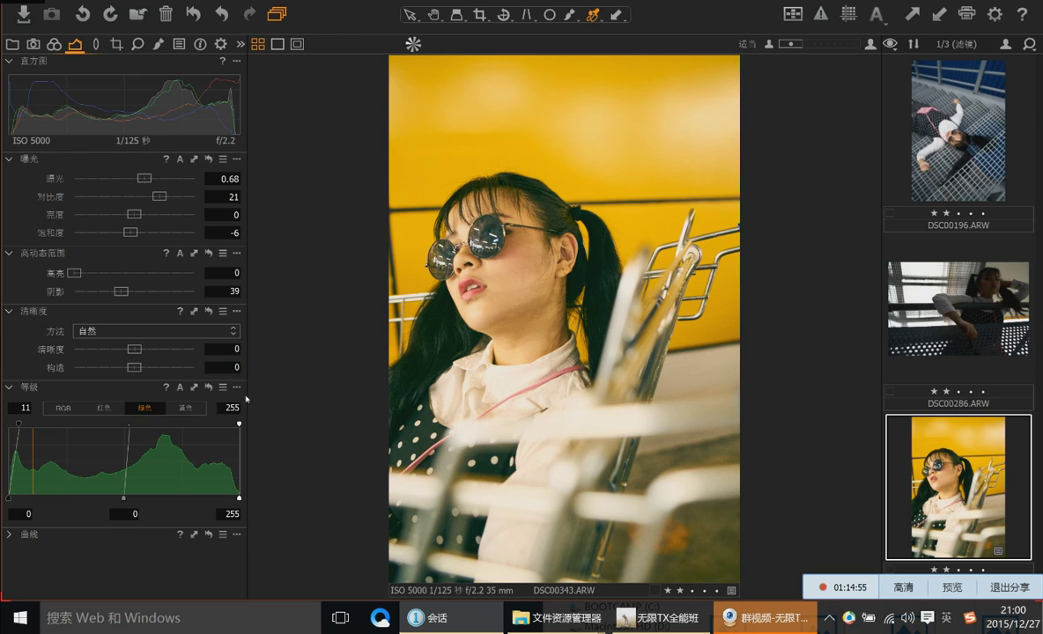
click(189, 408)
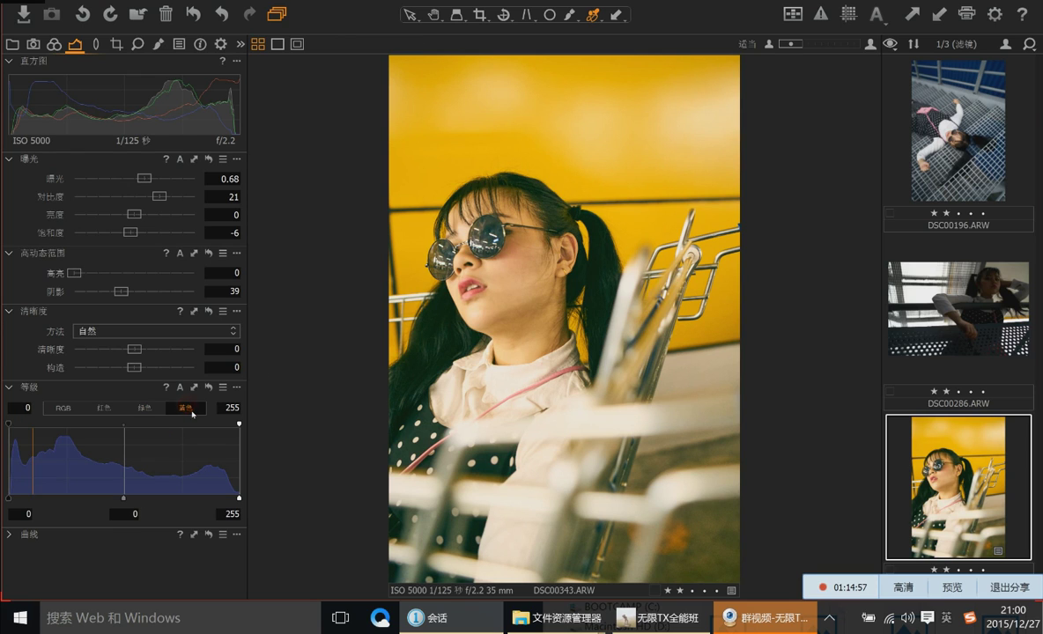
drag(8, 423, 18, 423)
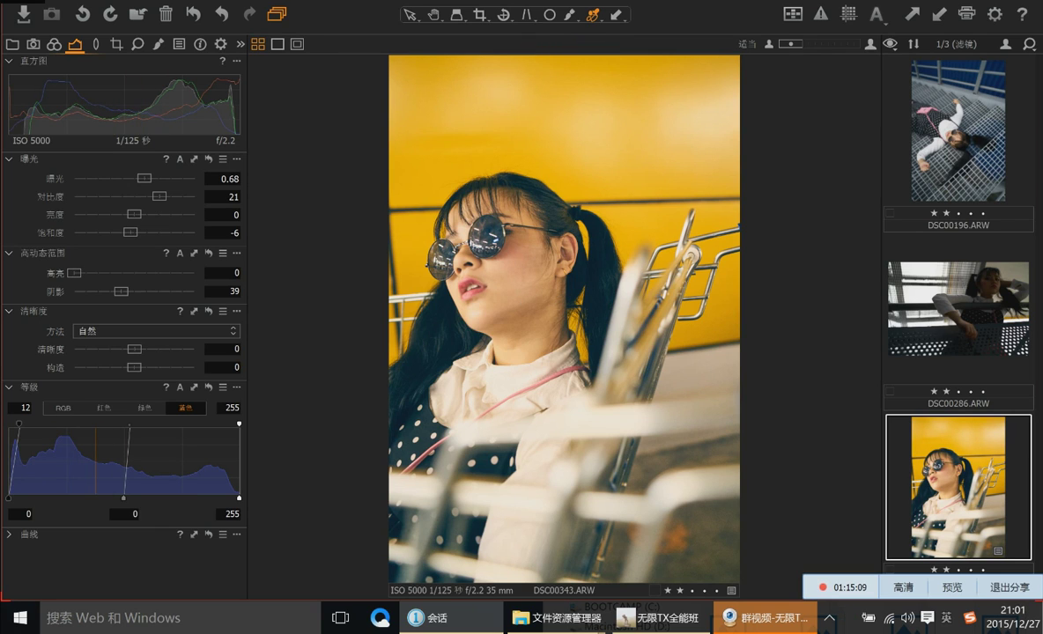
Return the blue channel's Levels output shadows to 0 and collapse the Levels tool
drag(18, 423, 7, 424)
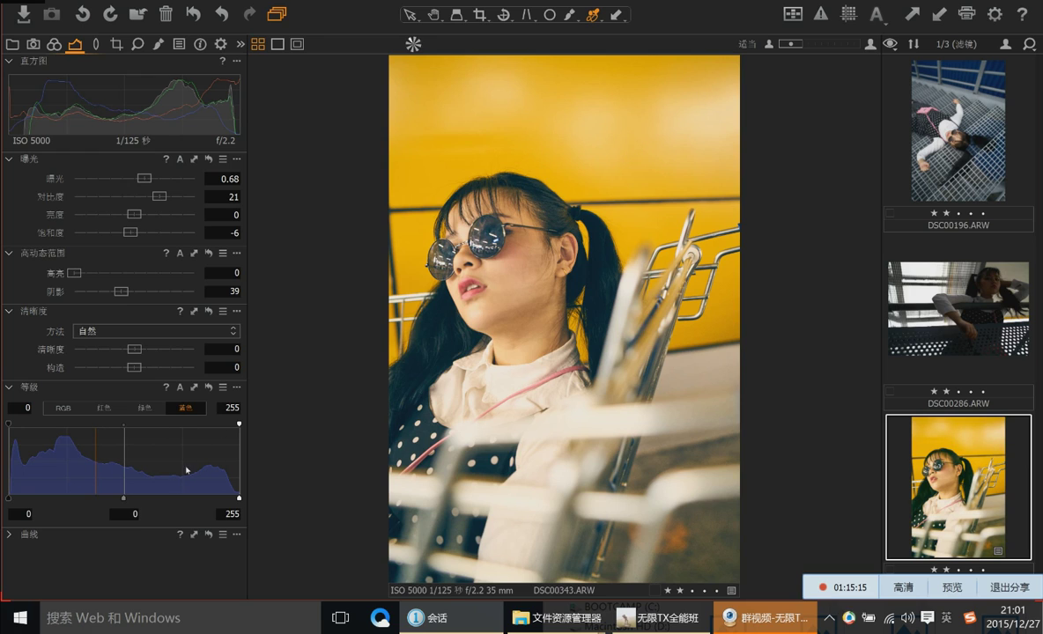
mouse_move(118, 492)
mouse_down()
mouse_move(144, 500)
mouse_move(106, 499)
mouse_move(125, 499)
mouse_up()
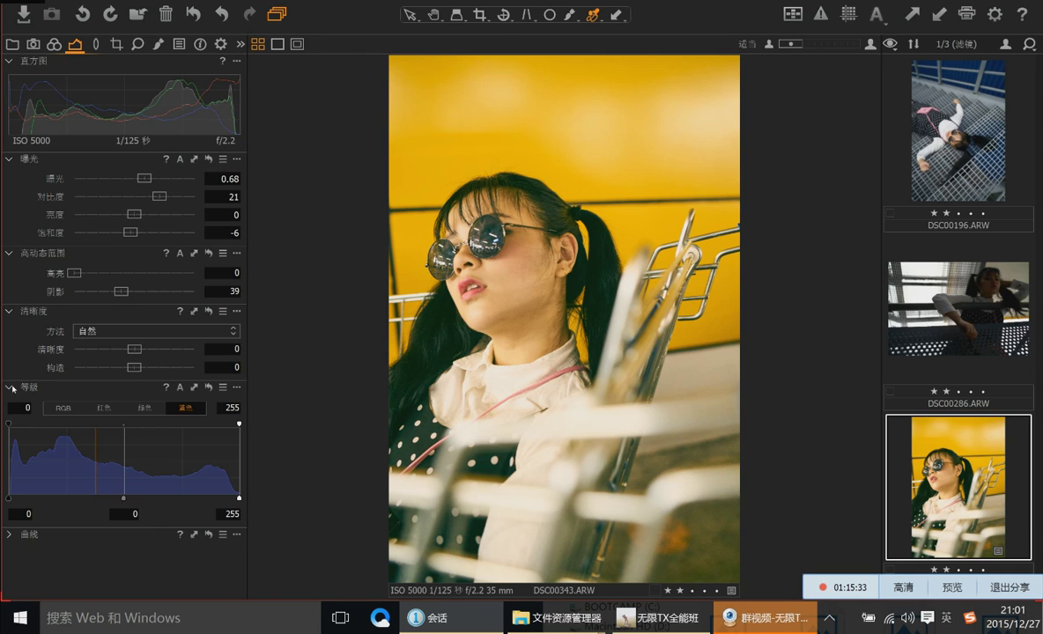
click(11, 387)
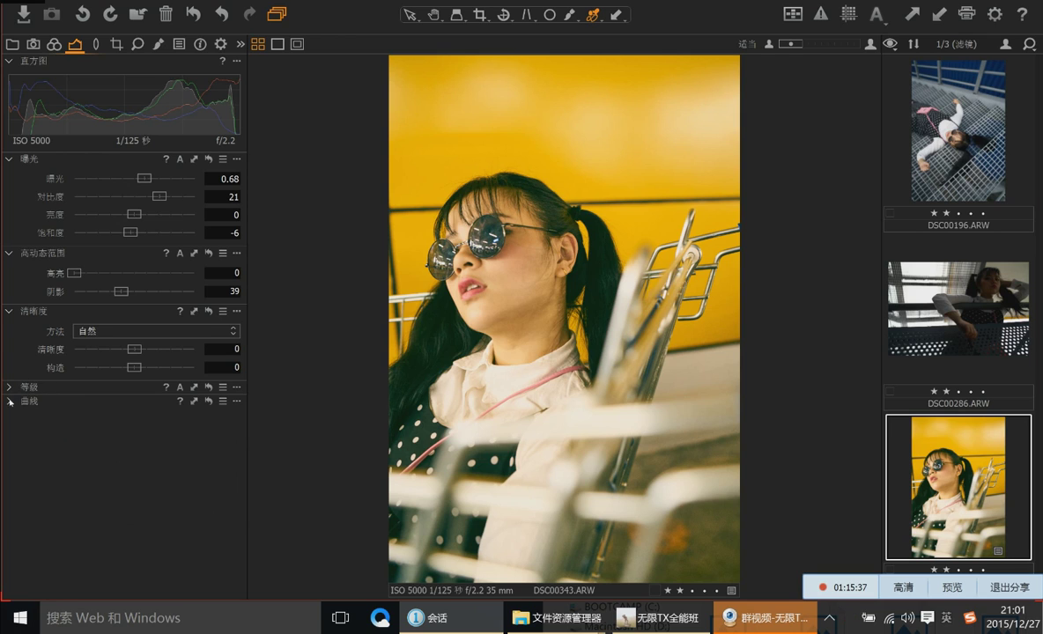
Look at the RGB curve in the Curve tool and at the lens correction tools
click(11, 402)
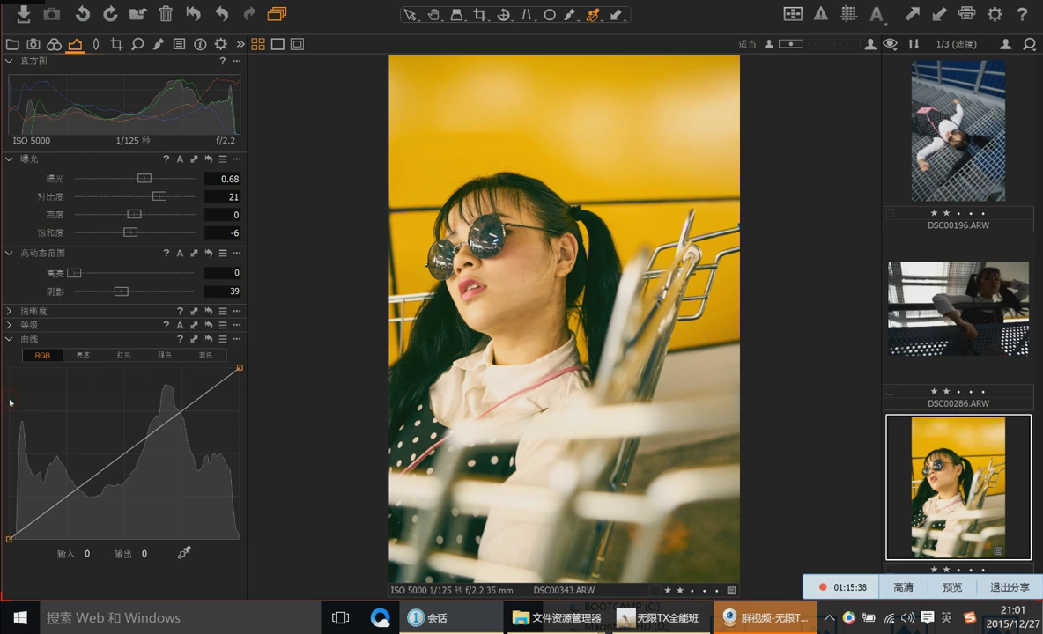
click(9, 340)
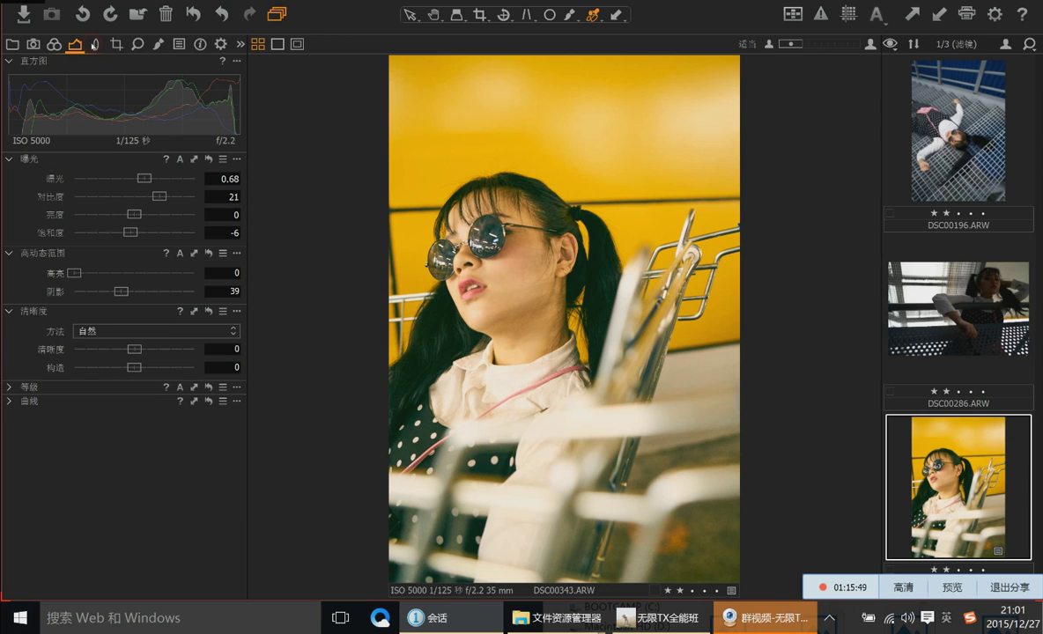
click(93, 43)
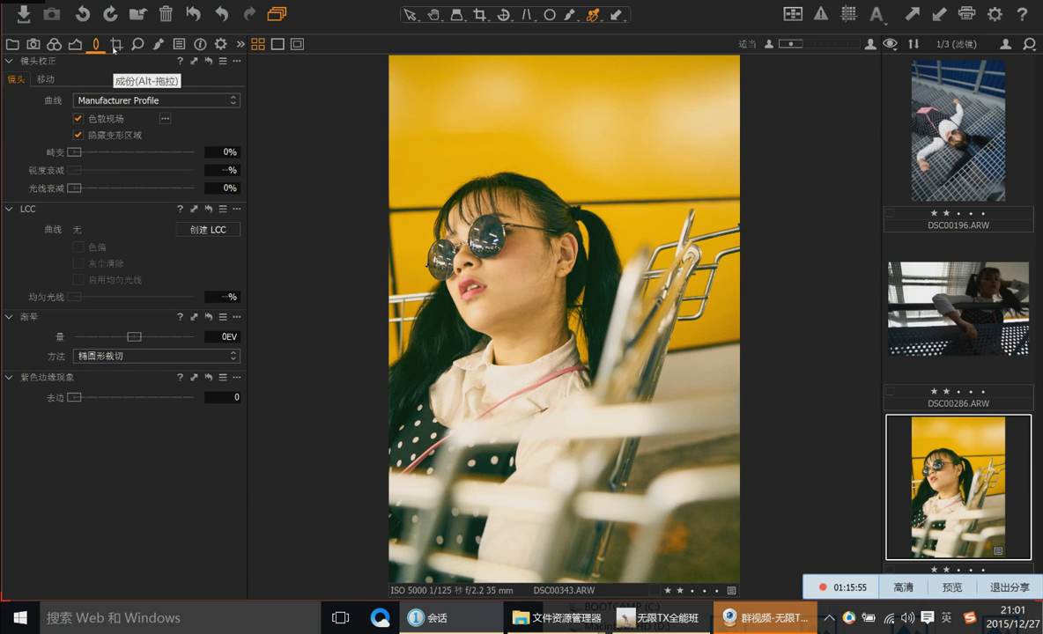
Crop the portrait with the 1x1 aspect ratio to a square of about 17.52 in around the woman
click(116, 46)
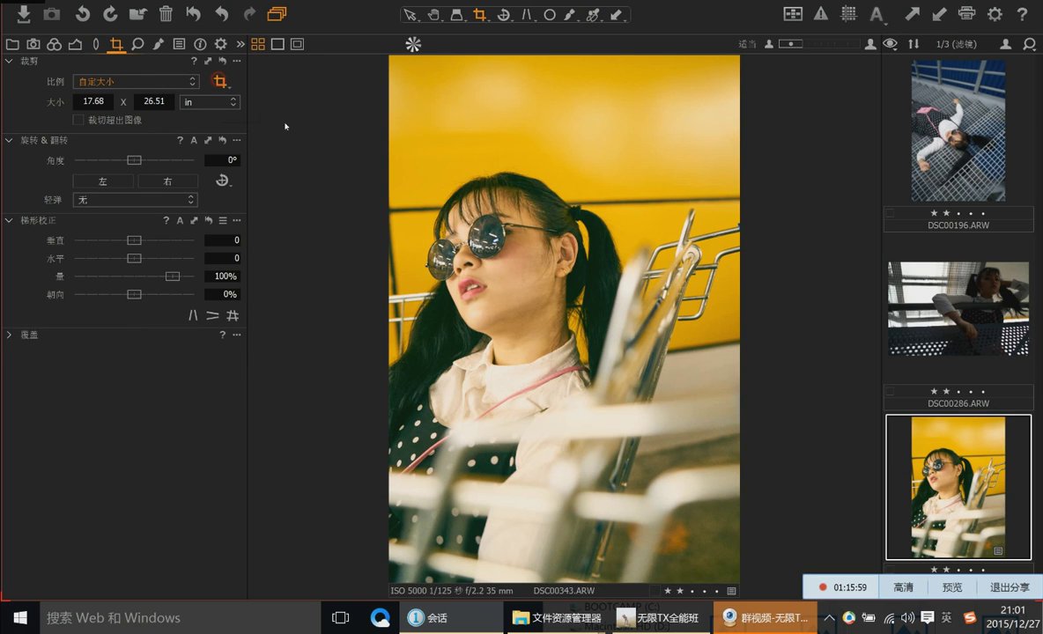
click(194, 82)
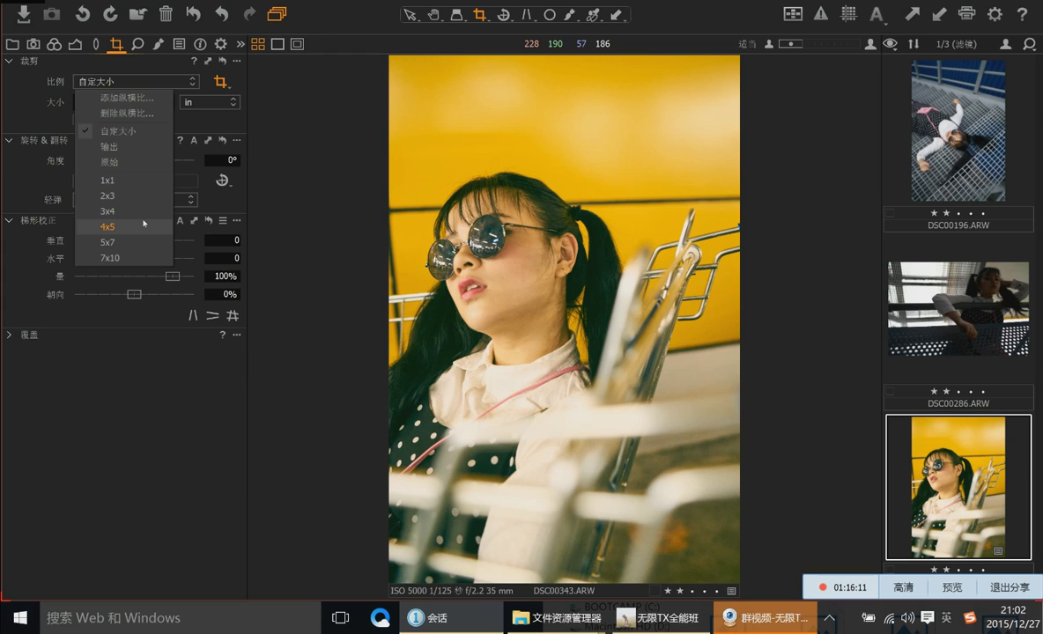
click(141, 180)
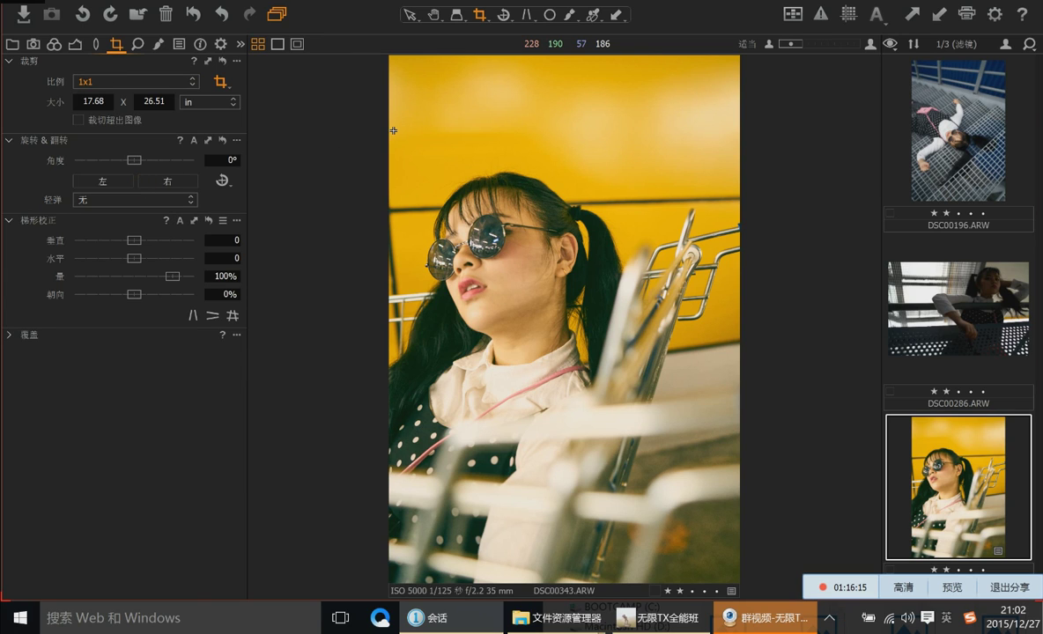
mouse_move(391, 131)
mouse_down()
mouse_move(675, 452)
mouse_move(744, 493)
mouse_up()
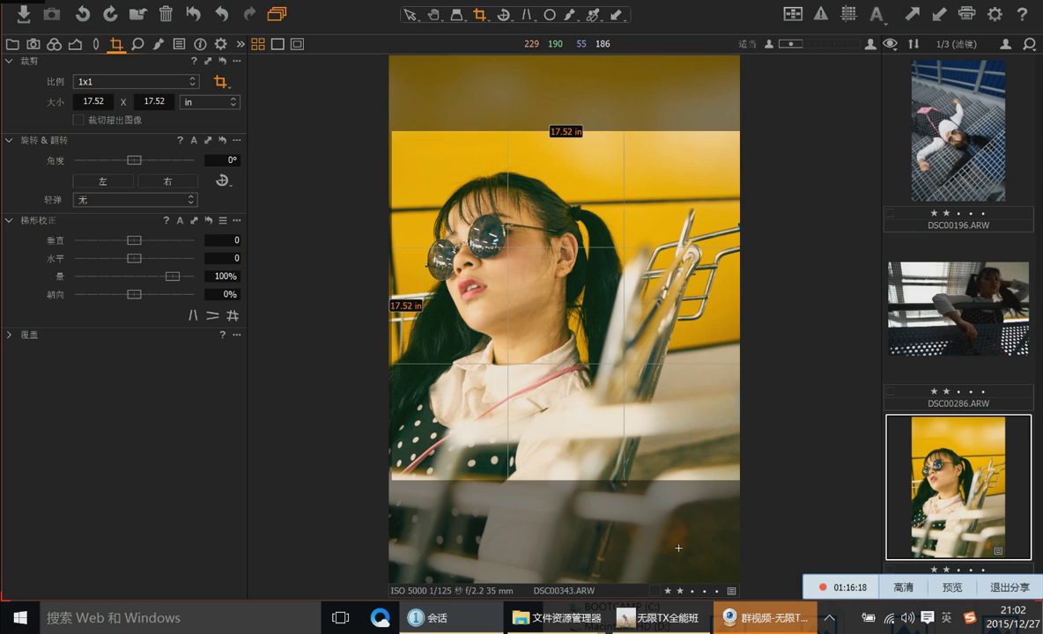
Reposition the square crop, enlarge it to the full photo width of 17.68 in, and leave the Crop tool
drag(598, 394, 599, 426)
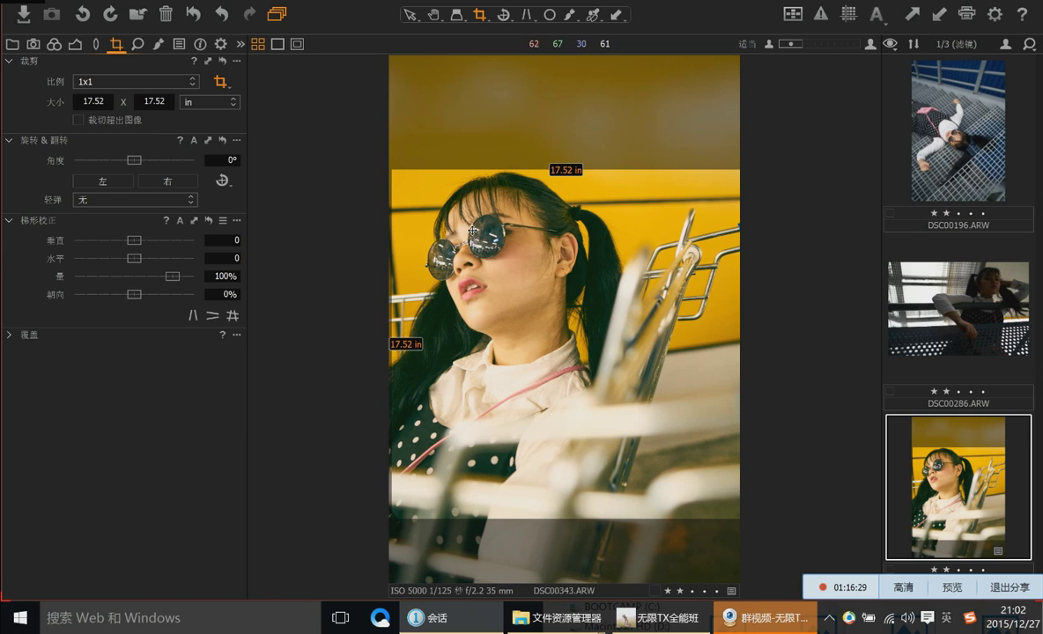
drag(479, 239, 476, 231)
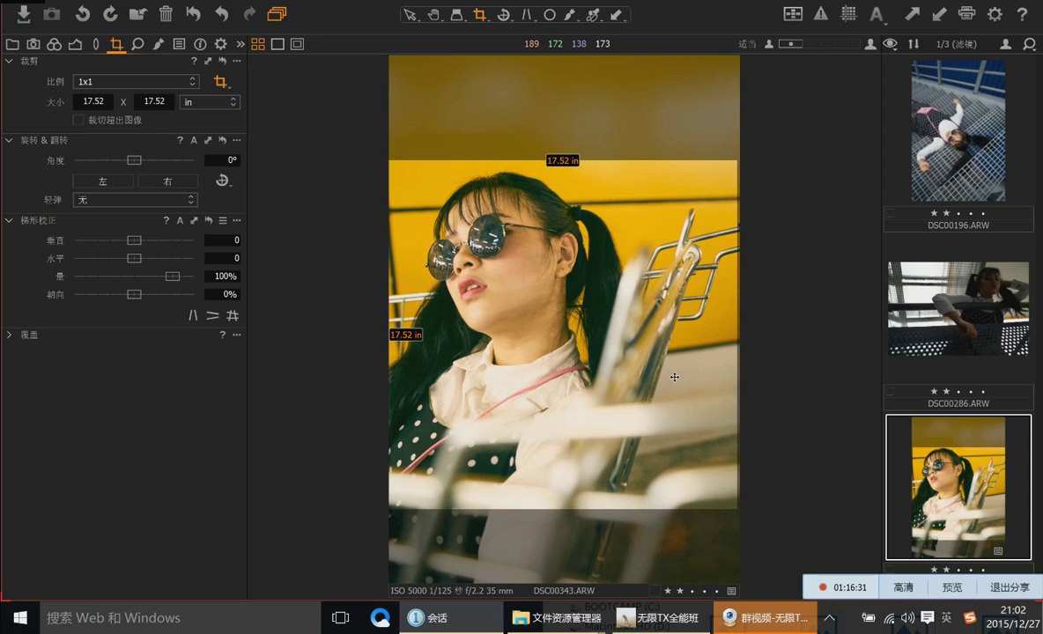
drag(736, 506, 740, 511)
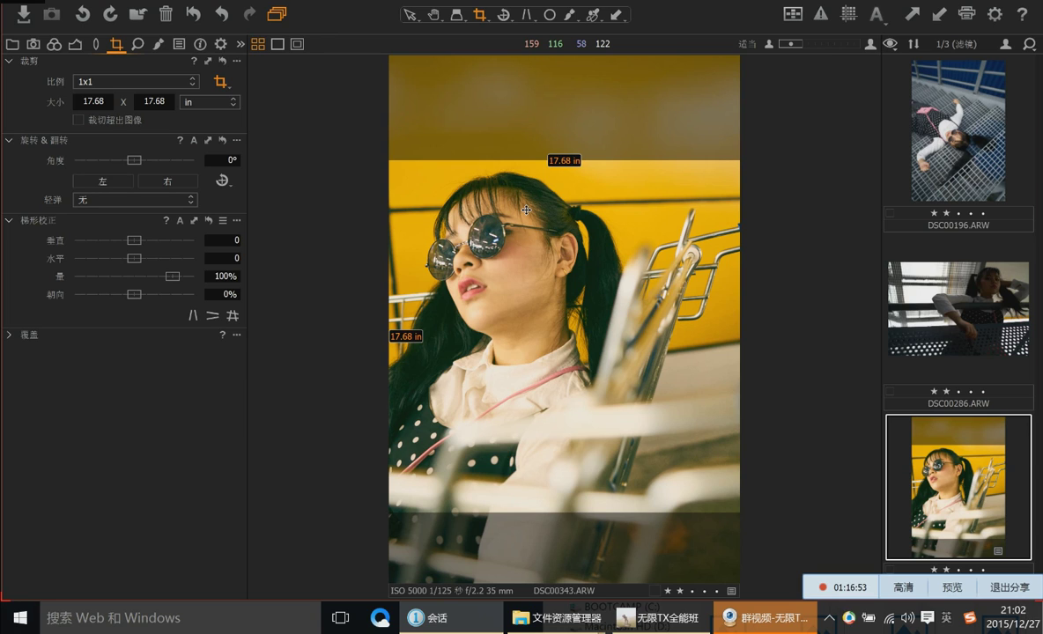
click(548, 15)
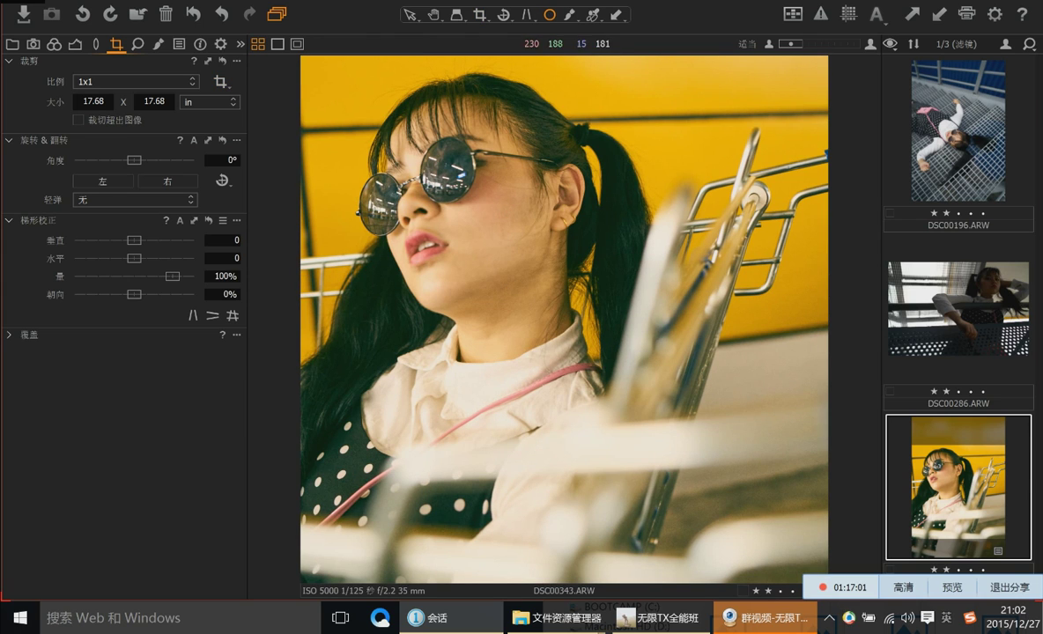
key(v)
Show the sharpening, noise reduction and film grain tools and expand the Navigator preview
click(137, 43)
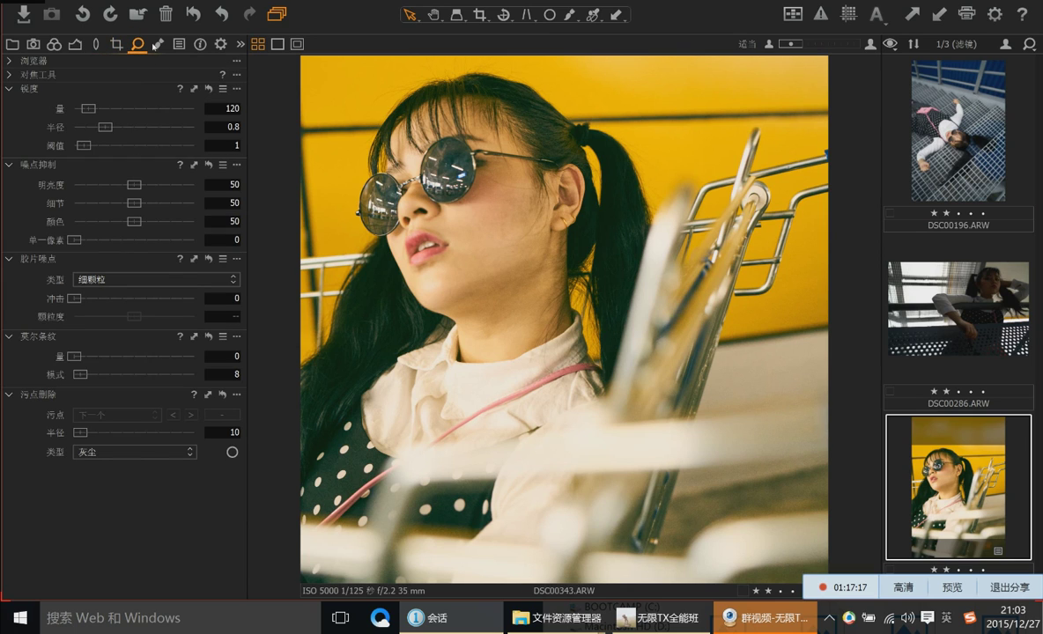
click(8, 61)
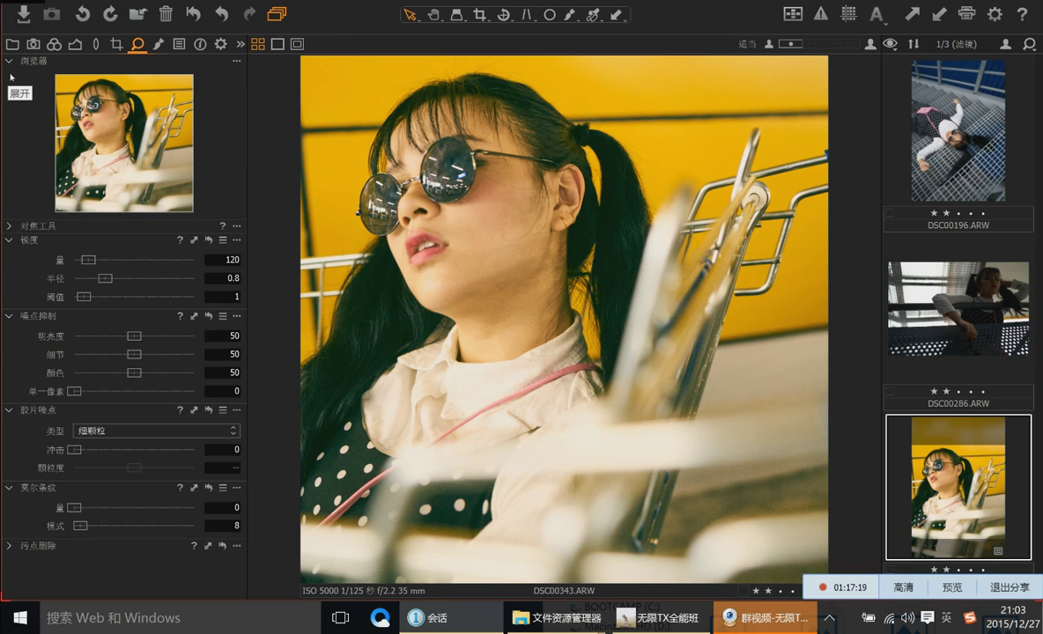
Add a local adjustment layer named 图层 1 and brush a first mask stroke on the hair at the crown
click(158, 46)
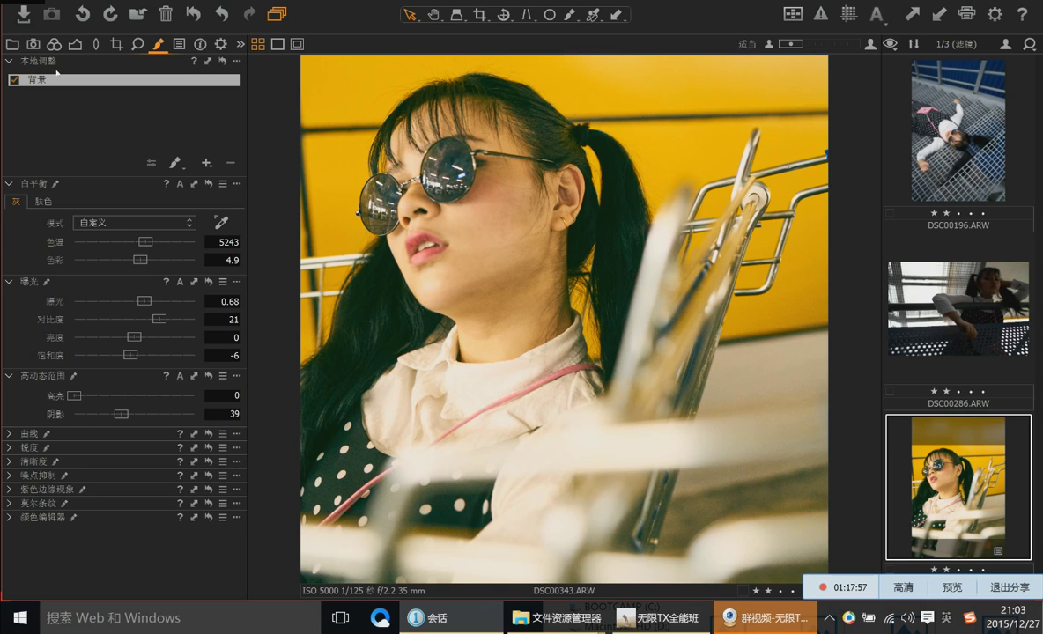
click(206, 163)
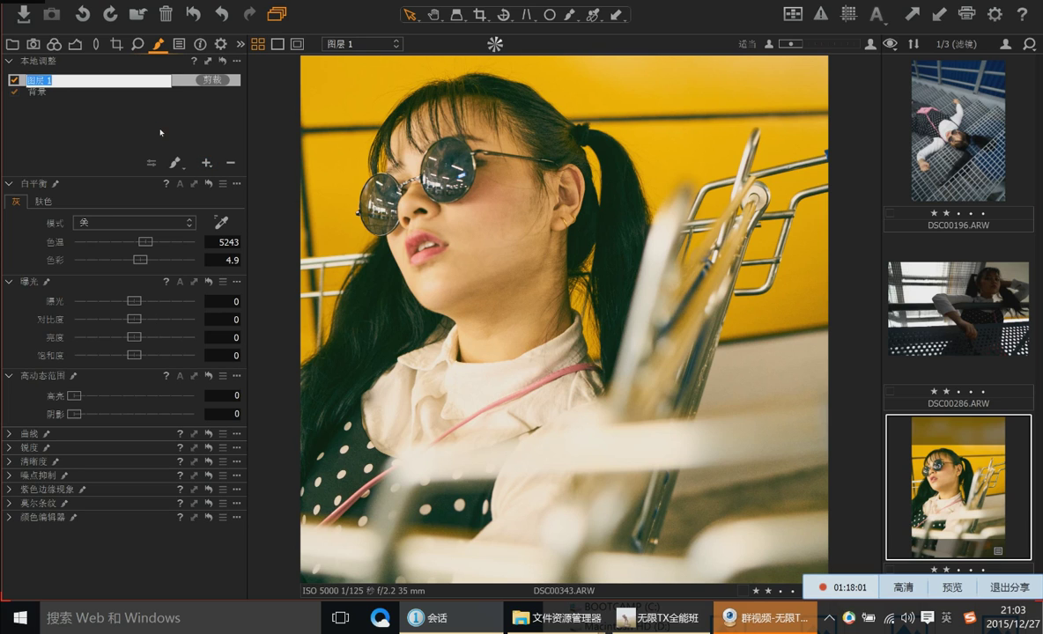
key(Return)
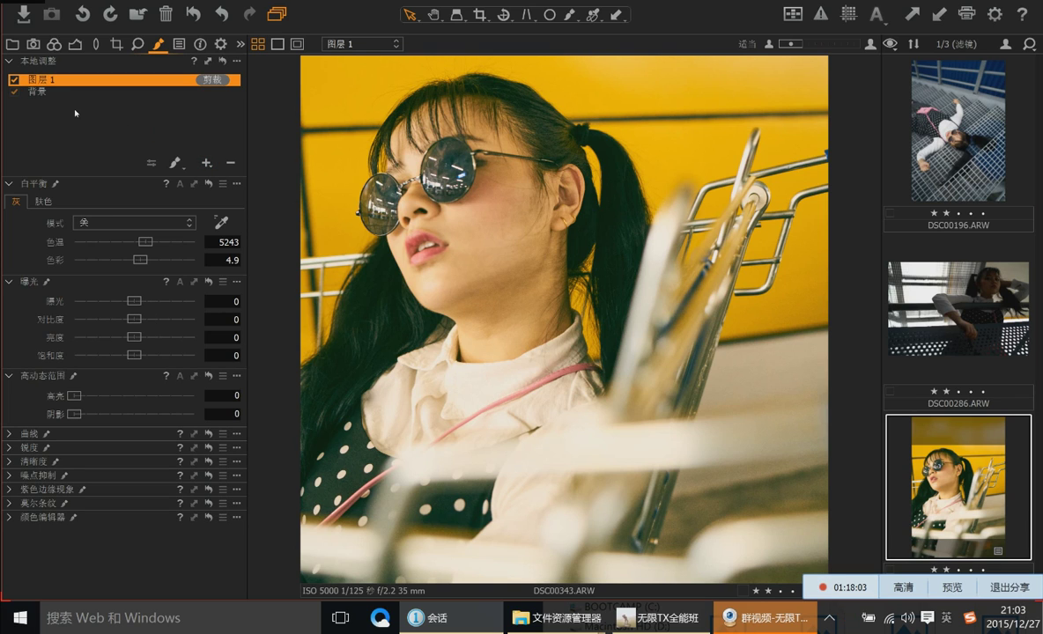
click(174, 164)
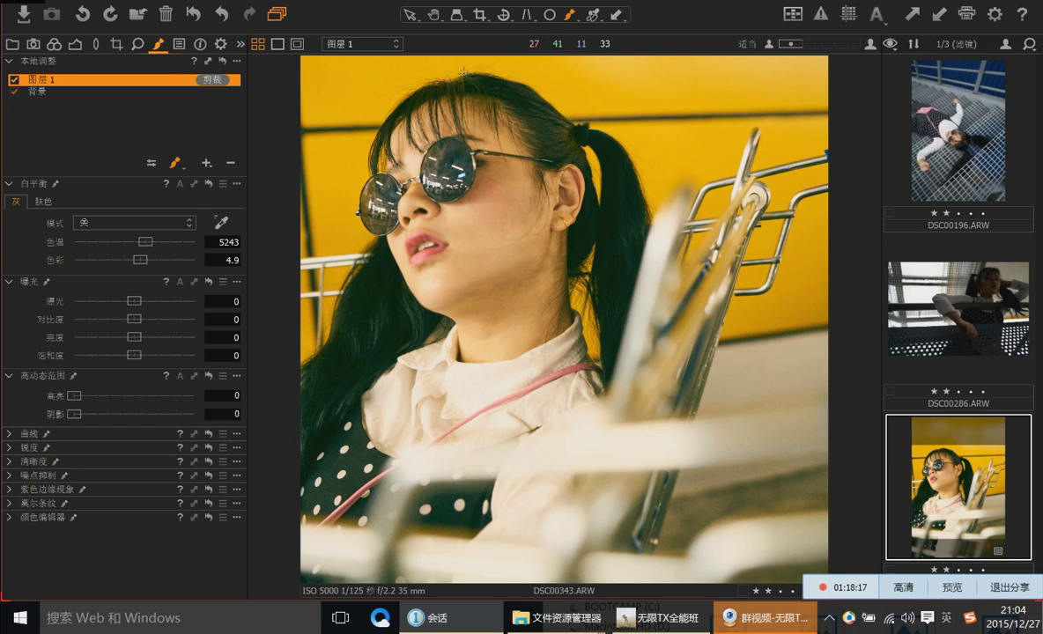
drag(459, 77, 539, 124)
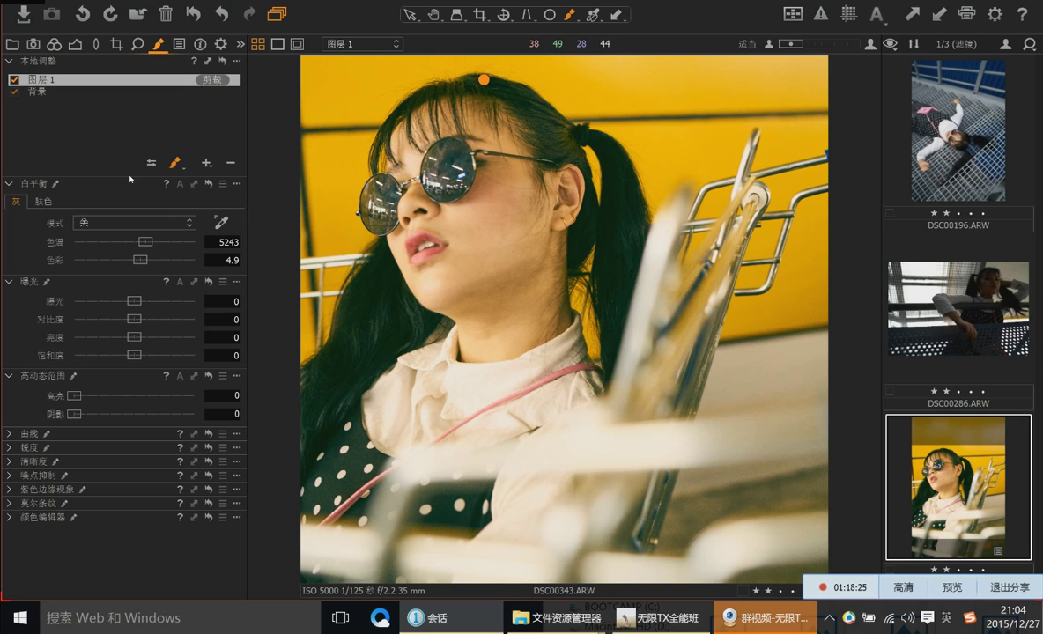
Try different hardness and flow values for the mask brush in its brush settings
right_click(136, 146)
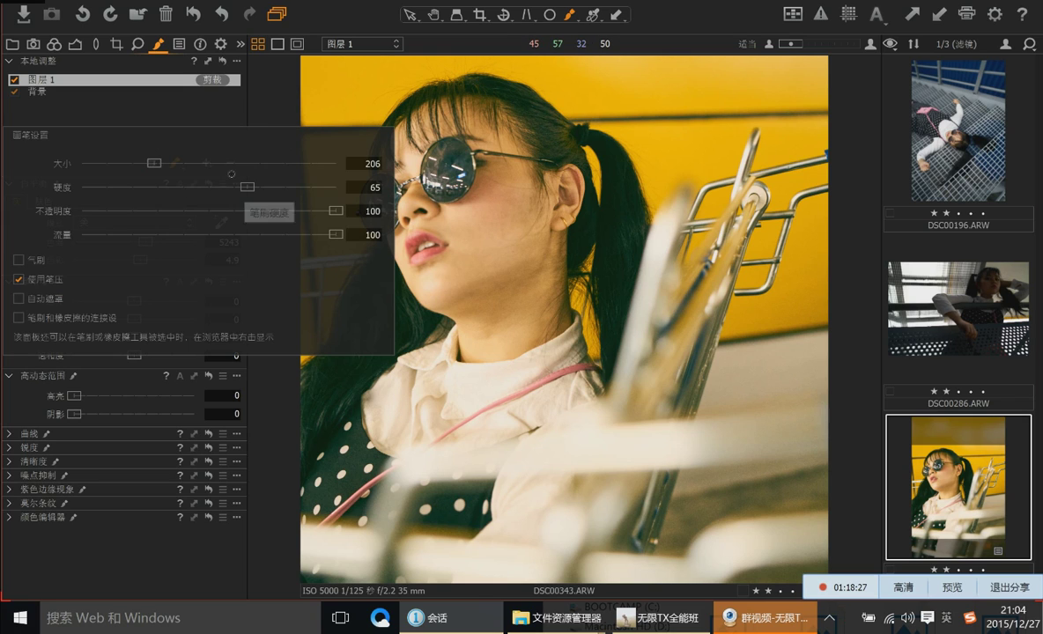
drag(233, 176, 283, 186)
drag(336, 234, 142, 173)
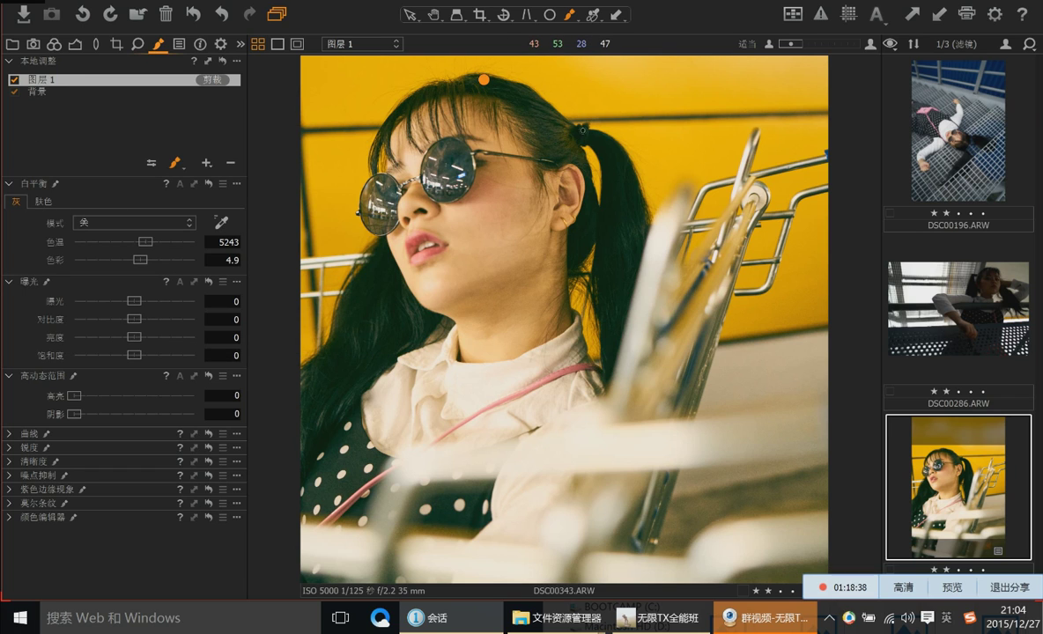
Paint the layer mask over the hair from the crown to the ponytail behind the ear, toggling the mask overlay to check it
mouse_move(484, 79)
mouse_down()
mouse_move(553, 132)
mouse_move(568, 152)
mouse_move(559, 176)
mouse_move(600, 220)
mouse_up()
drag(562, 180, 616, 264)
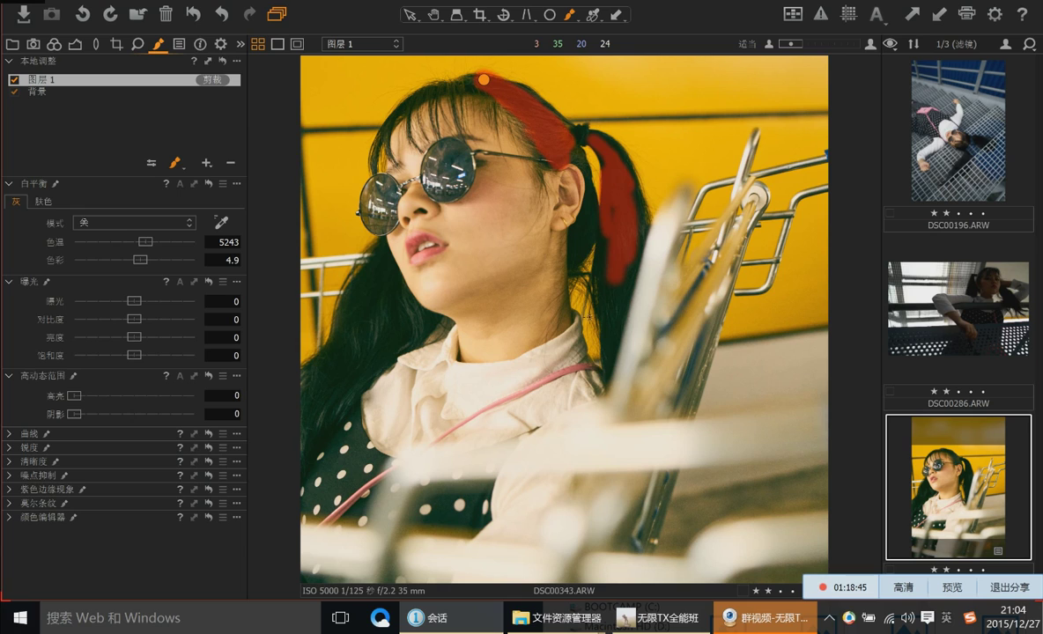
mouse_move(585, 315)
mouse_down()
mouse_move(603, 221)
mouse_move(602, 278)
mouse_move(613, 232)
mouse_up()
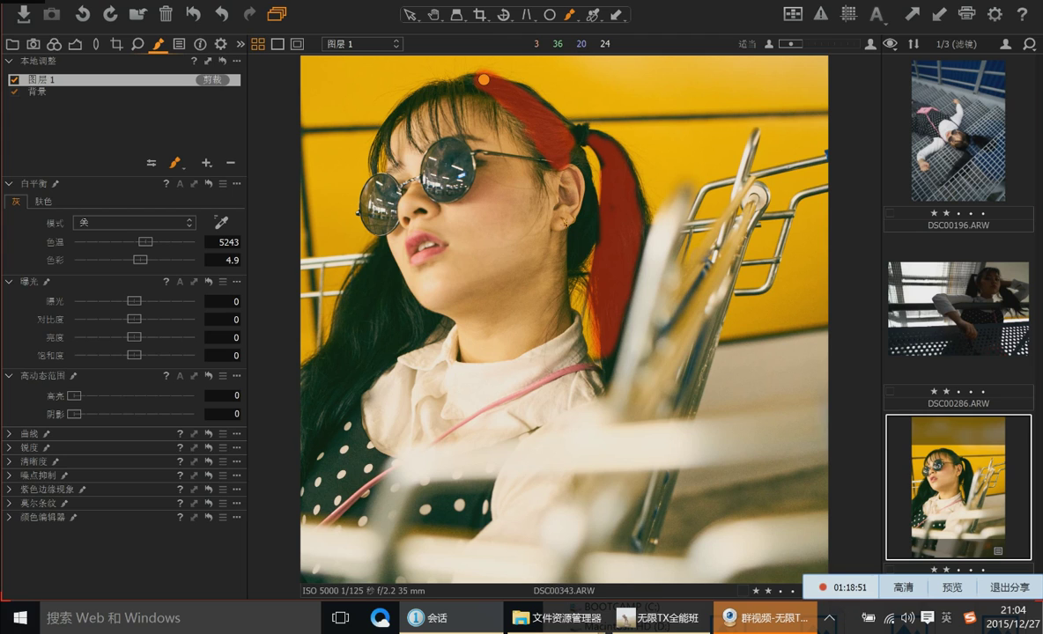
click(558, 236)
key(m)
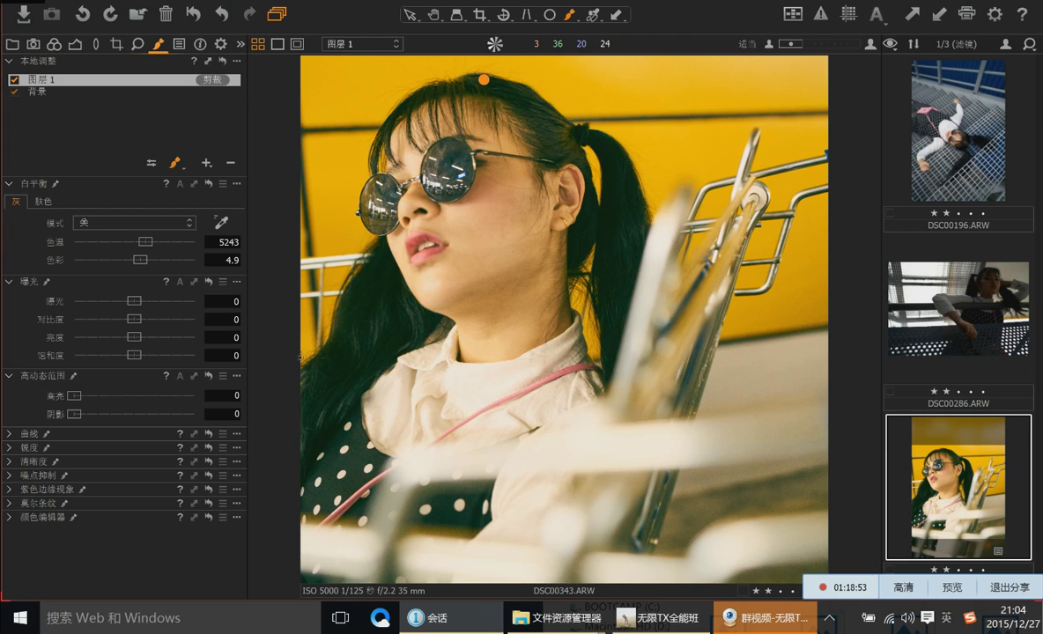
key(m)
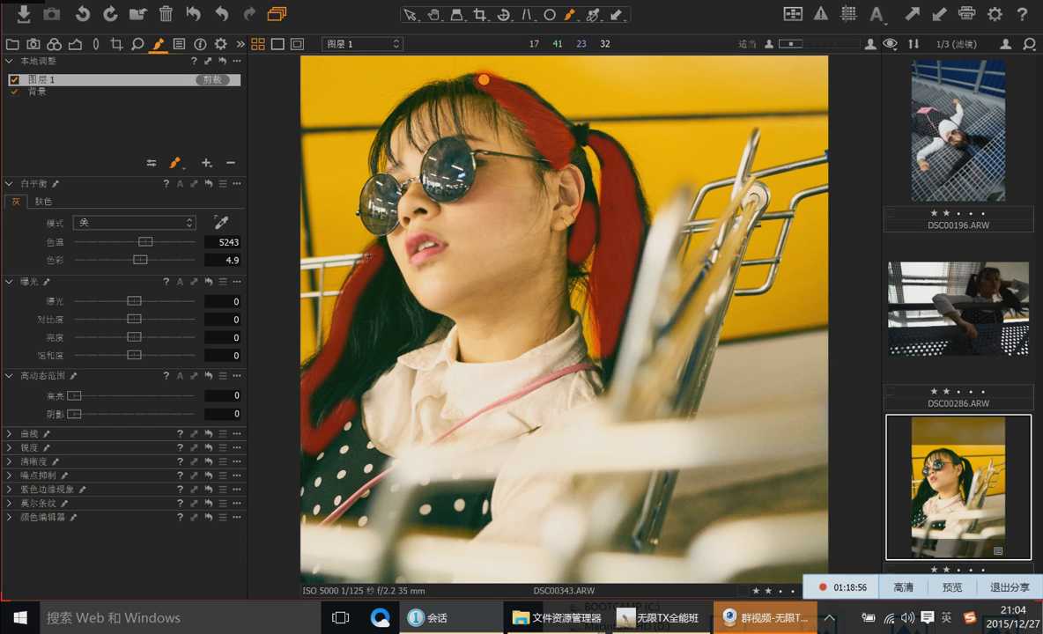
Paint the mask over the long hair between the face and the polka-dot dress, and hide the mask overlay
mouse_move(363, 284)
mouse_down()
mouse_move(326, 312)
mouse_move(342, 298)
mouse_move(292, 384)
mouse_move(322, 353)
mouse_move(307, 387)
mouse_up()
mouse_move(293, 411)
mouse_down()
mouse_move(321, 348)
mouse_move(345, 327)
mouse_move(350, 303)
mouse_move(331, 337)
mouse_move(347, 288)
mouse_move(363, 312)
mouse_move(365, 303)
mouse_up()
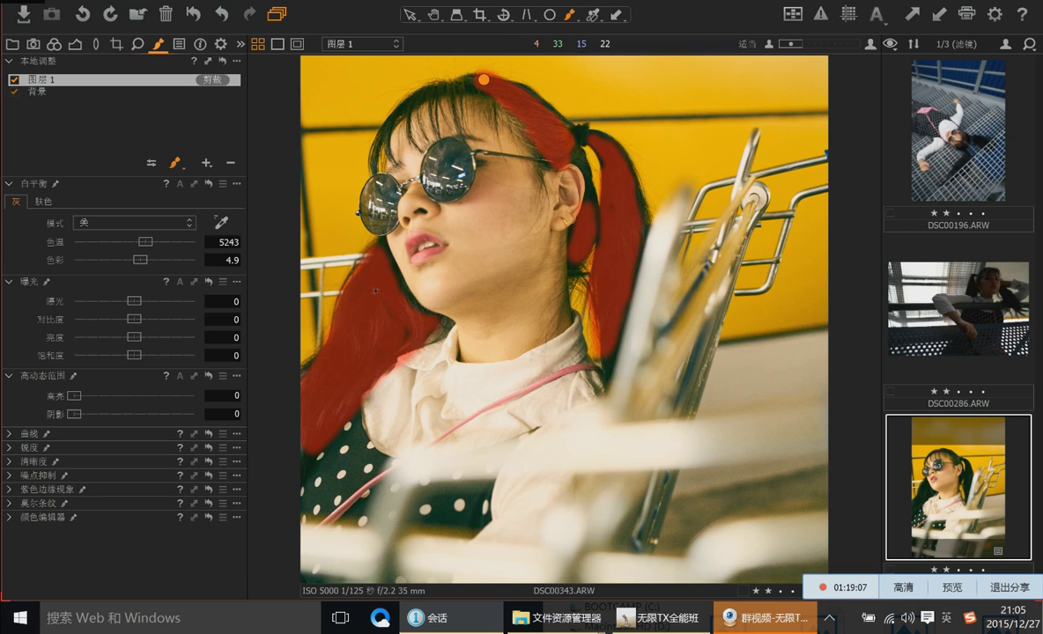
key(m)
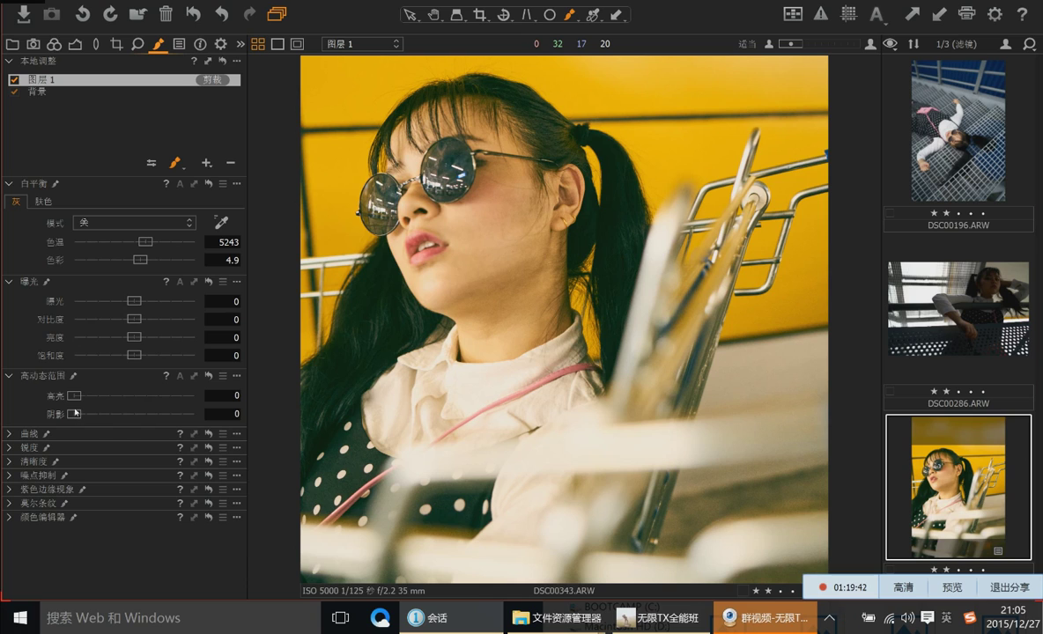
Set the hair layer's shadows to 29, exposure to 1.59, contrast to 33, brightness to 16 and saturation to -59
drag(75, 413, 125, 415)
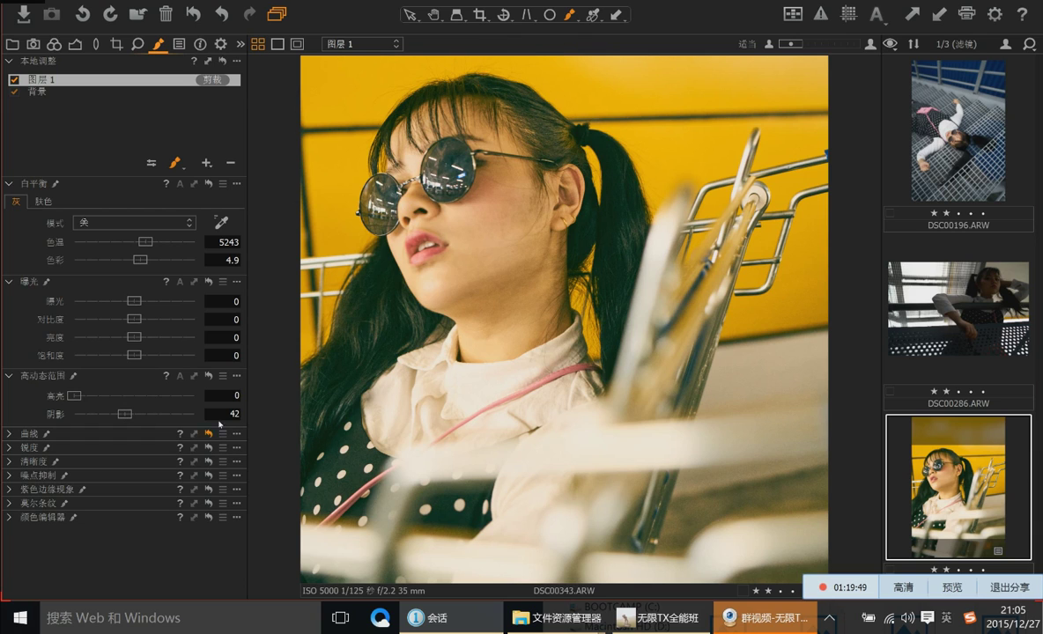
mouse_move(125, 412)
mouse_down()
mouse_move(101, 413)
mouse_move(111, 414)
mouse_up()
drag(134, 301, 175, 319)
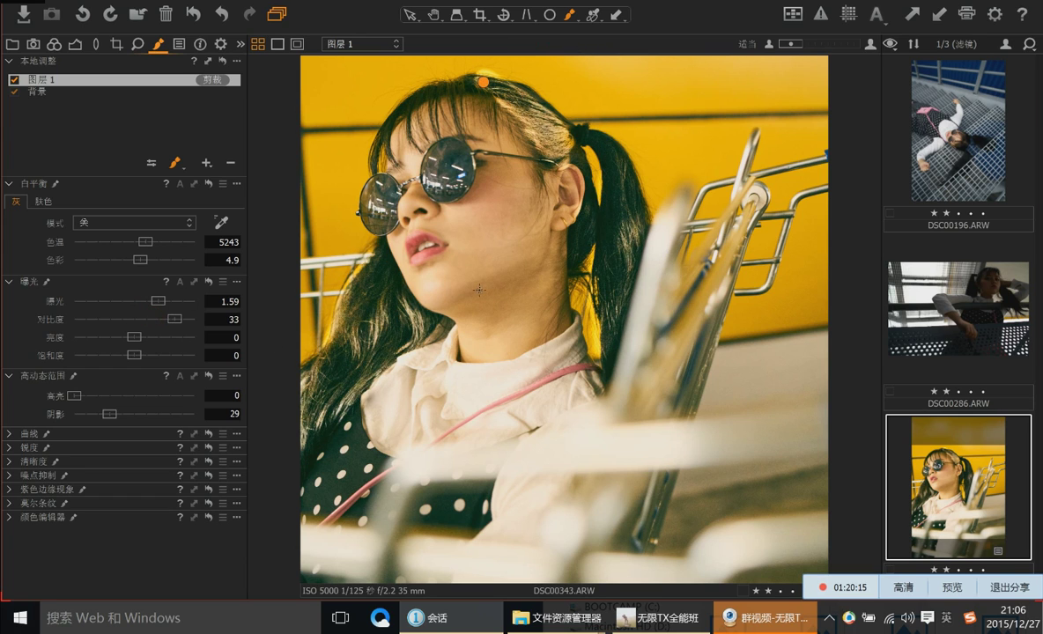
drag(134, 337, 97, 355)
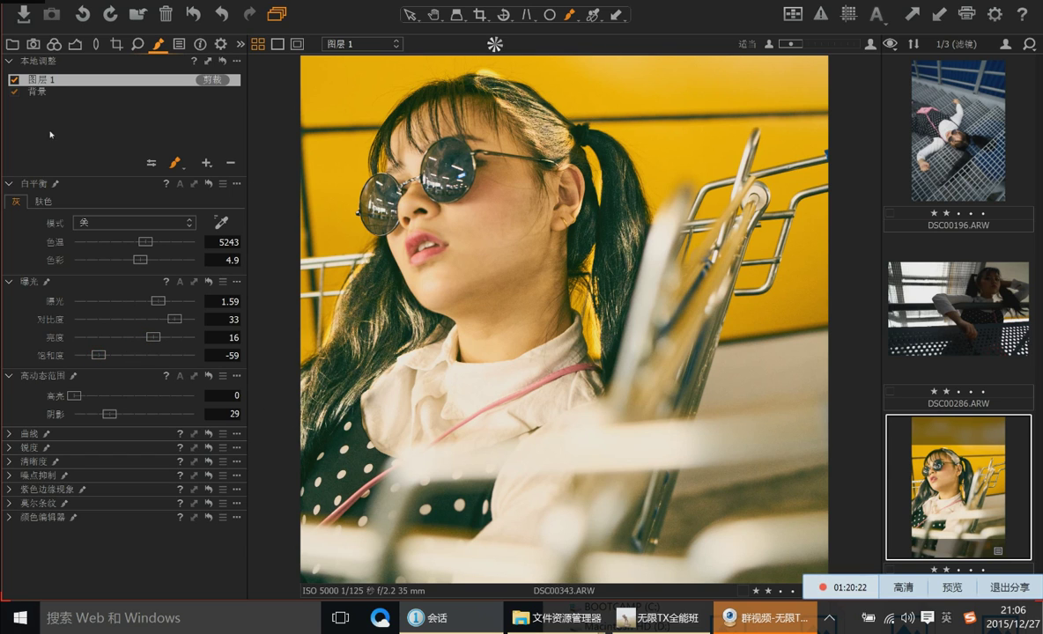
Delete the hair adjustment layer, keeping only the background layer
click(57, 79)
click(57, 79)
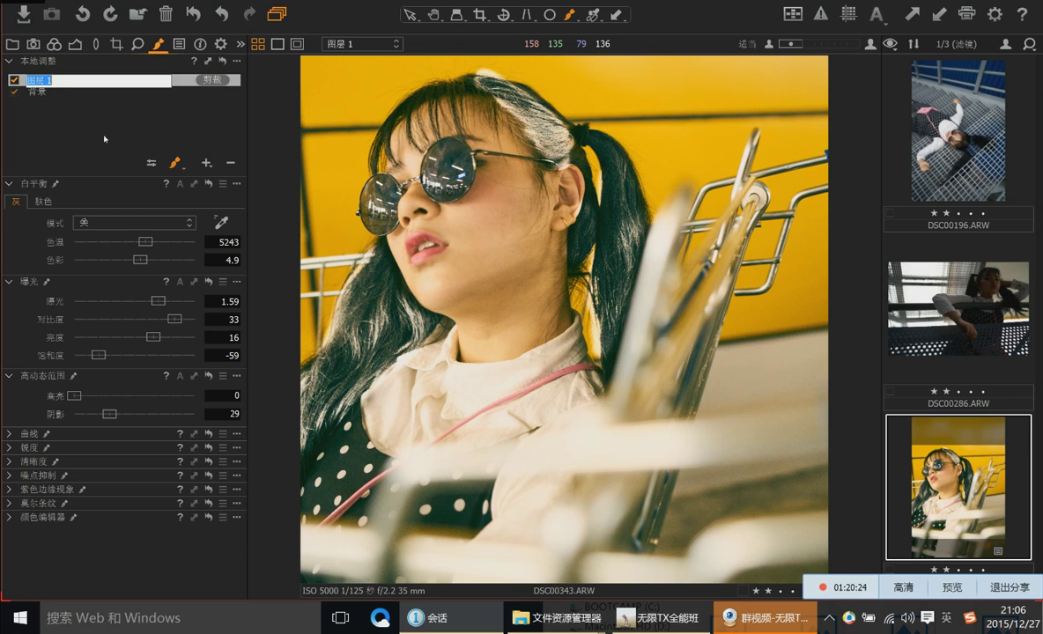
key(Return)
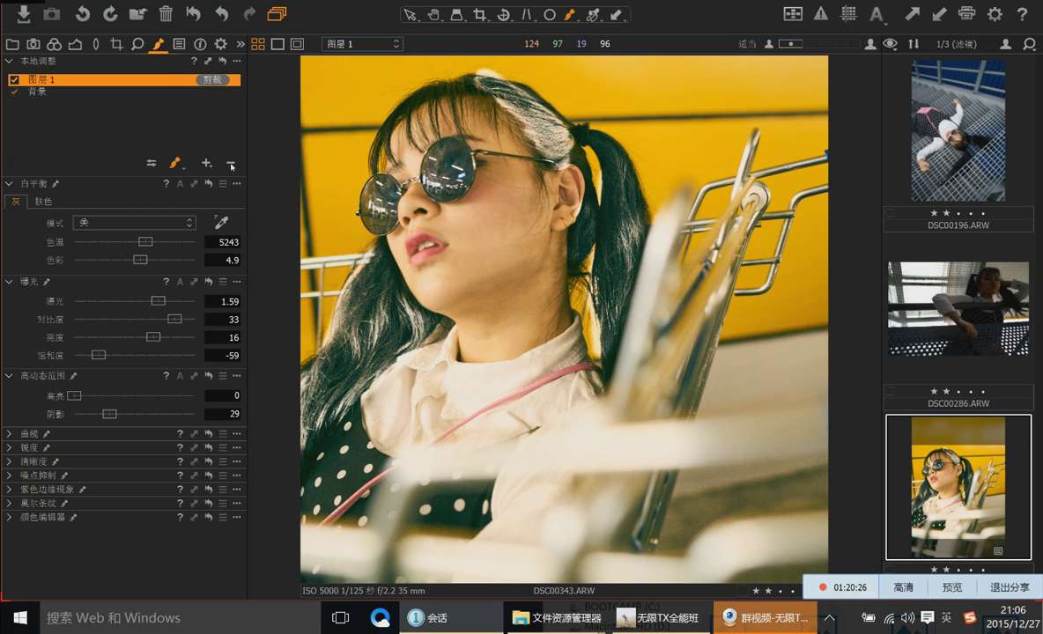
click(231, 164)
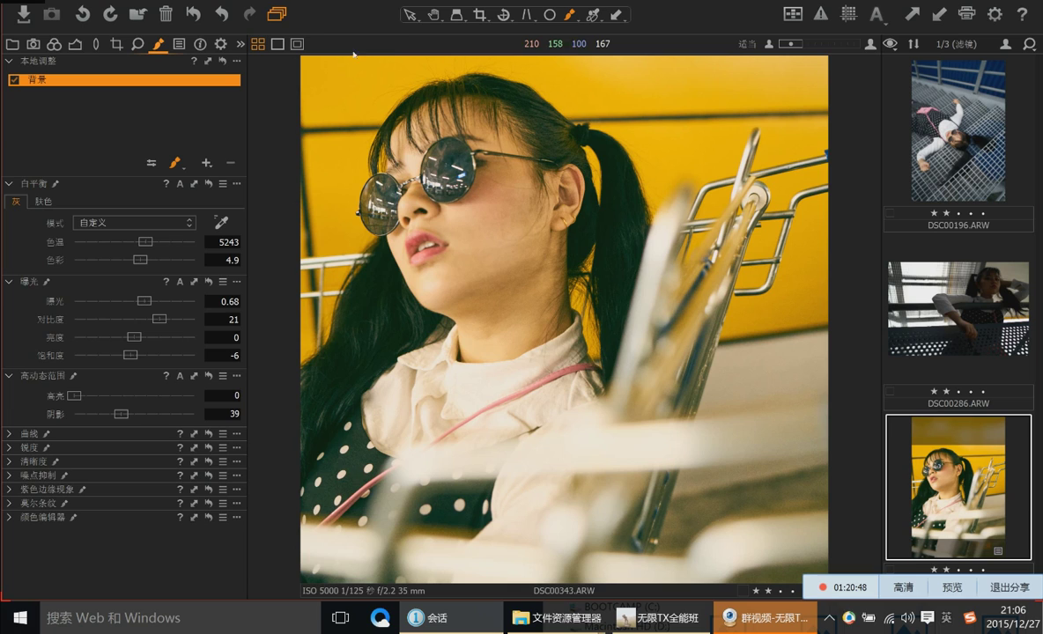
right_click(532, 248)
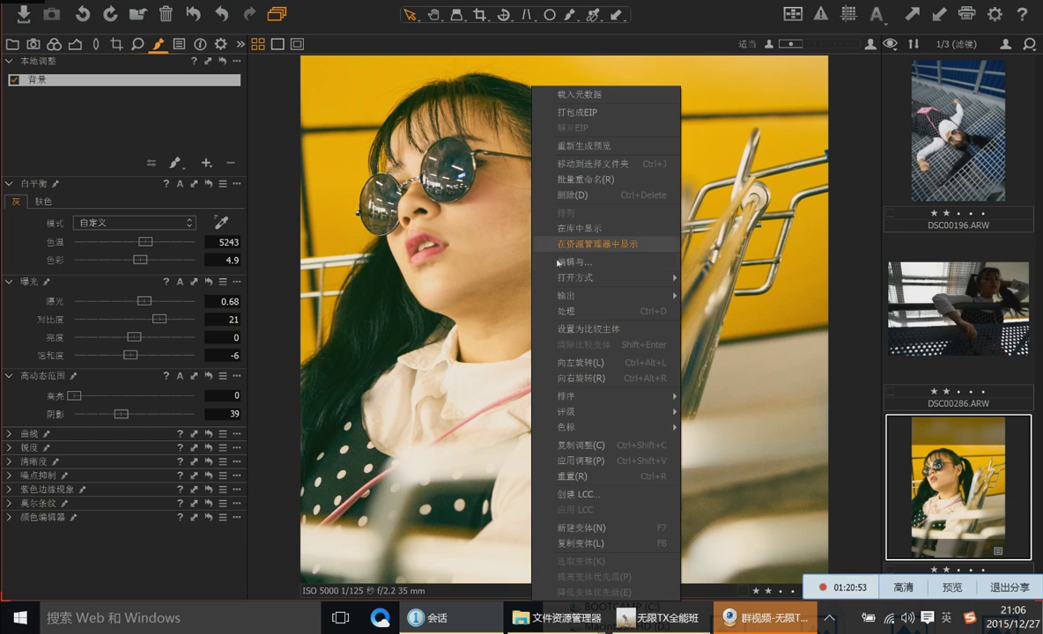
mouse_move(577, 276)
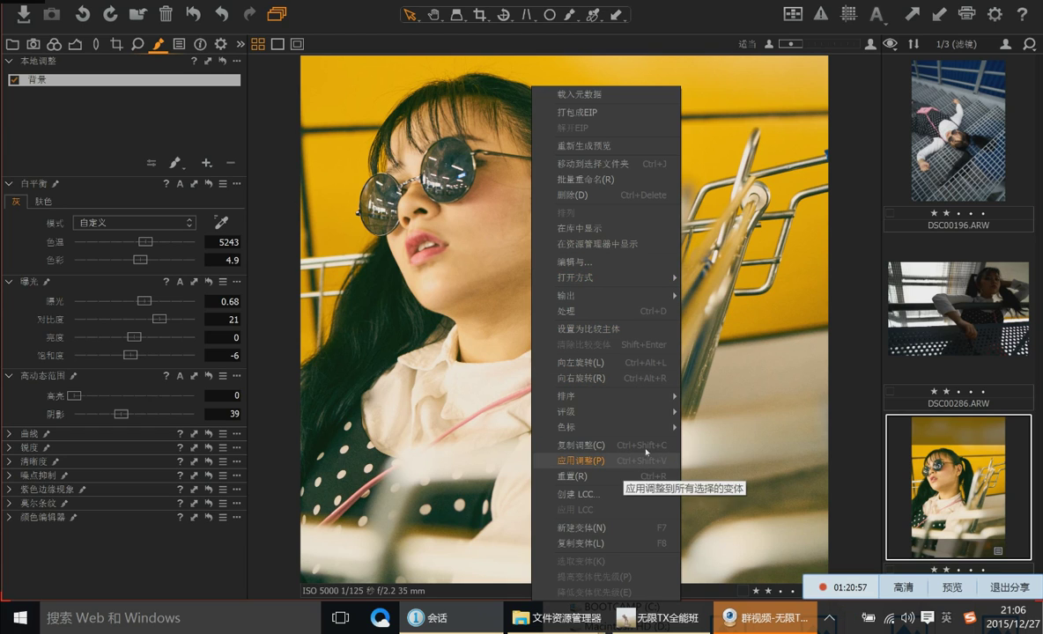
click(868, 415)
Open the variant export settings for the yellow-wall portrait DSC00343
right_click(955, 467)
mouse_move(960, 300)
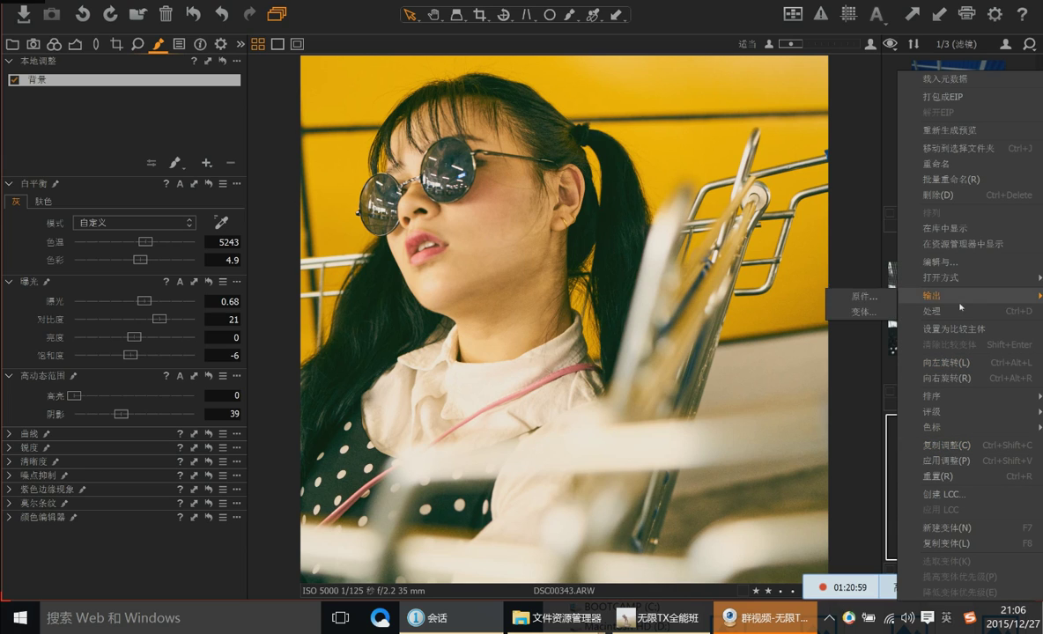
click(865, 313)
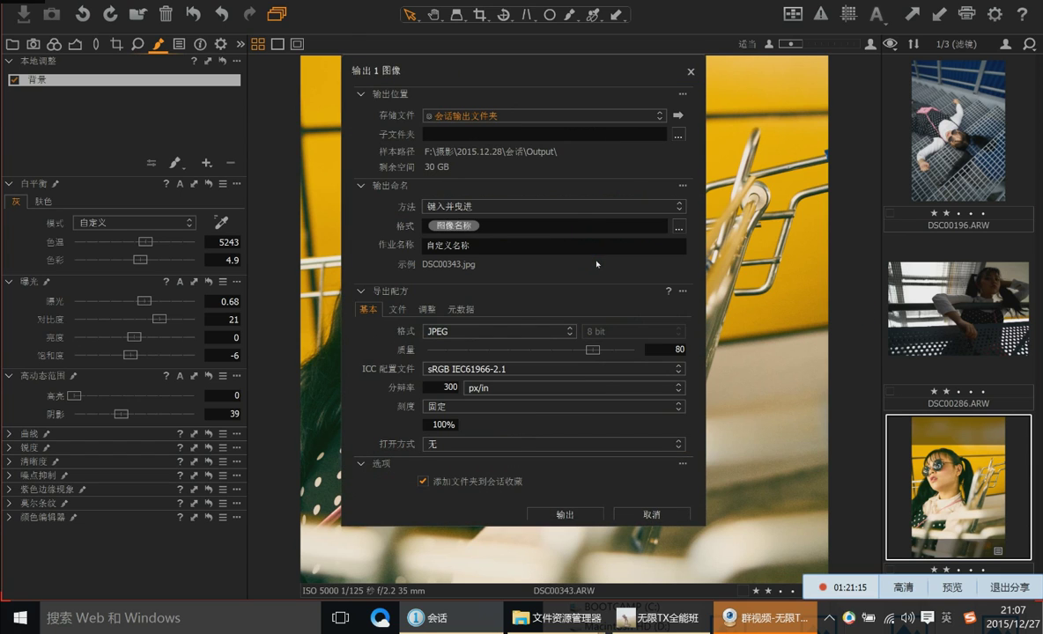
drag(508, 85, 486, 93)
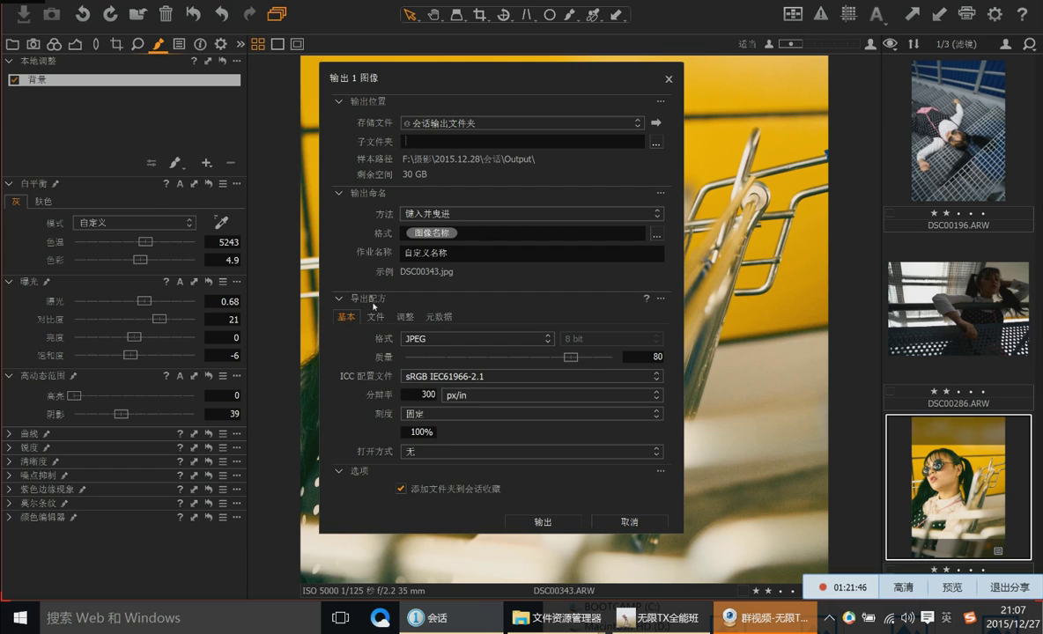
Set the export file format to PSD, trying TIFF in between
click(433, 336)
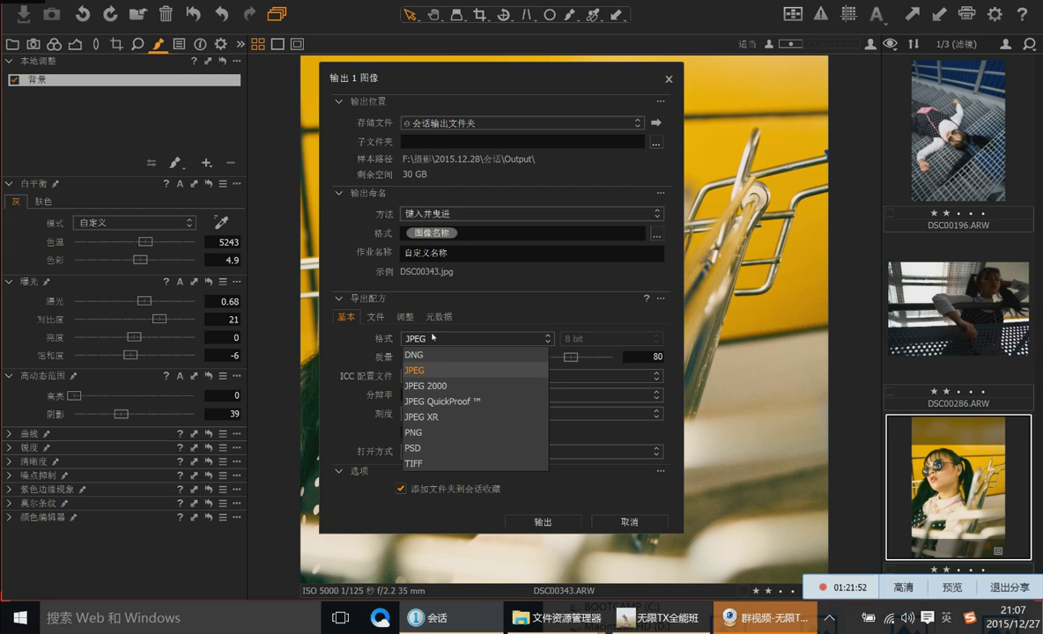
click(421, 448)
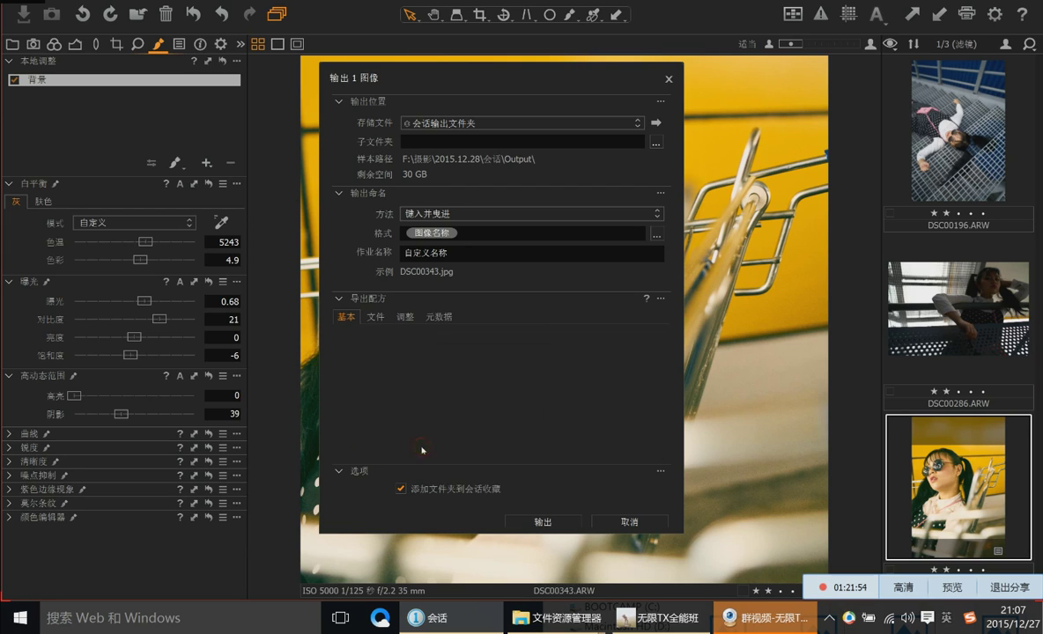
click(431, 339)
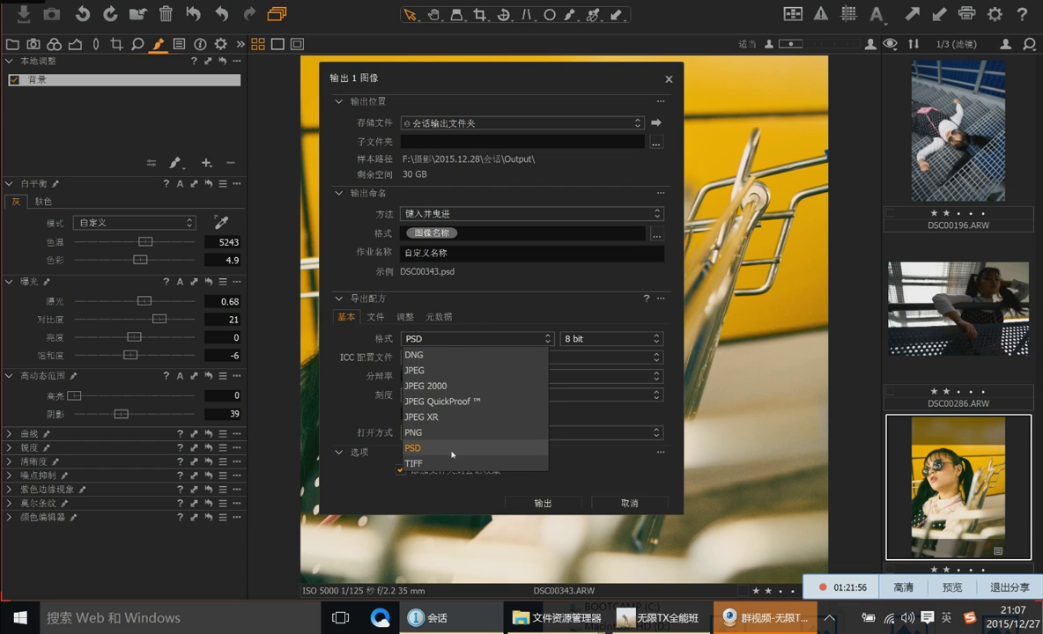
click(449, 463)
click(445, 344)
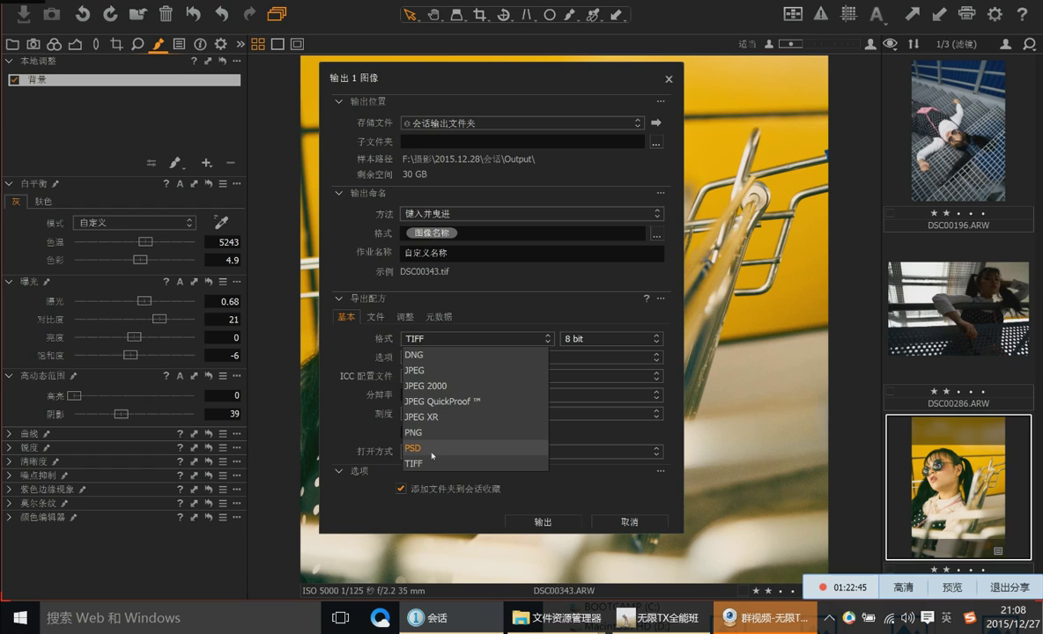
click(431, 452)
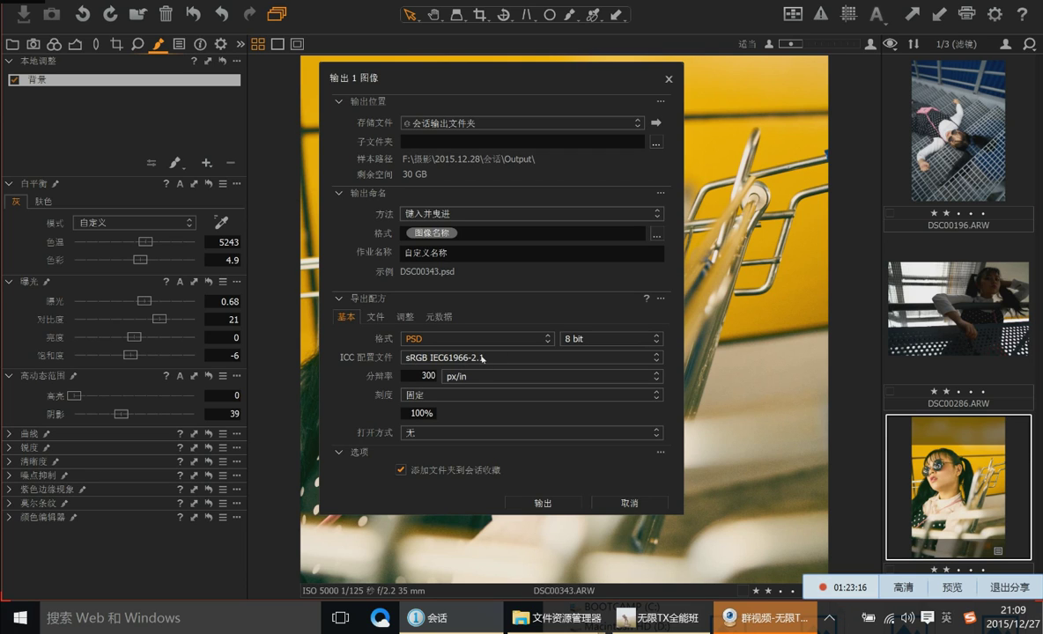
Set the fixed export scale to 40% and export the variant
double_click(426, 376)
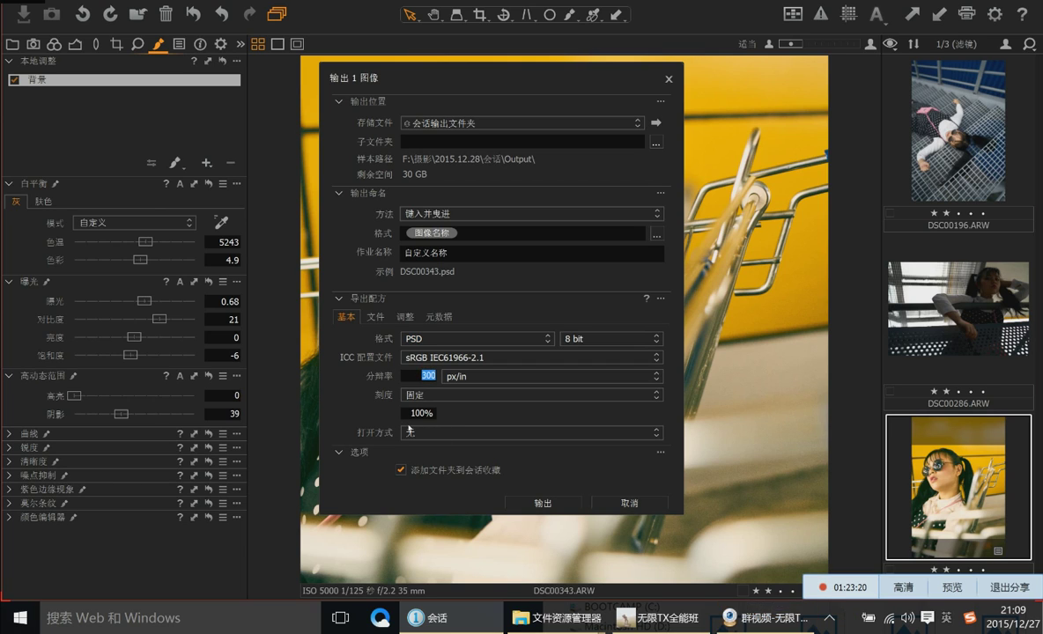
double_click(418, 413)
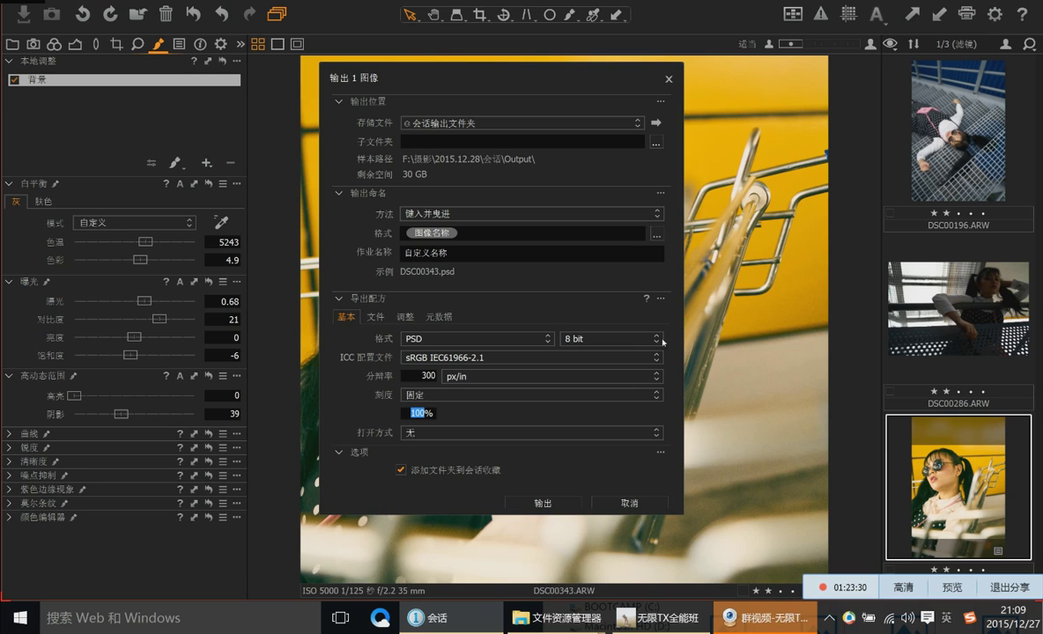
click(407, 413)
double_click(413, 413)
text(50)
double_click(417, 413)
text(40)
click(539, 506)
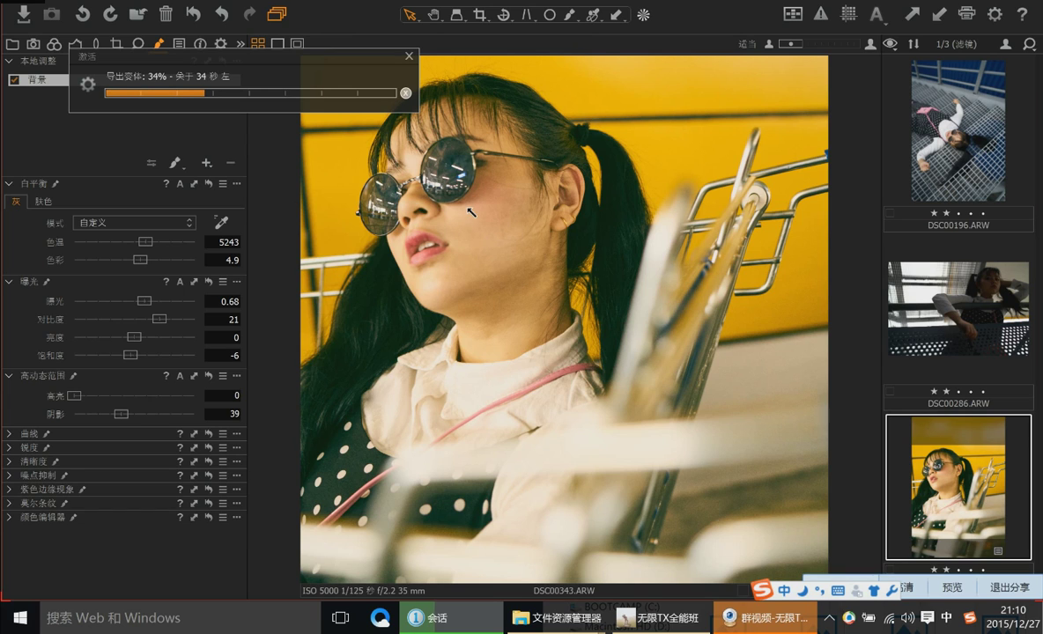
Check the class group chat, and open the session's output folder F:\摄影\2015.12.28\会话\Output in File Explorer
key(ctrl+alt+z)
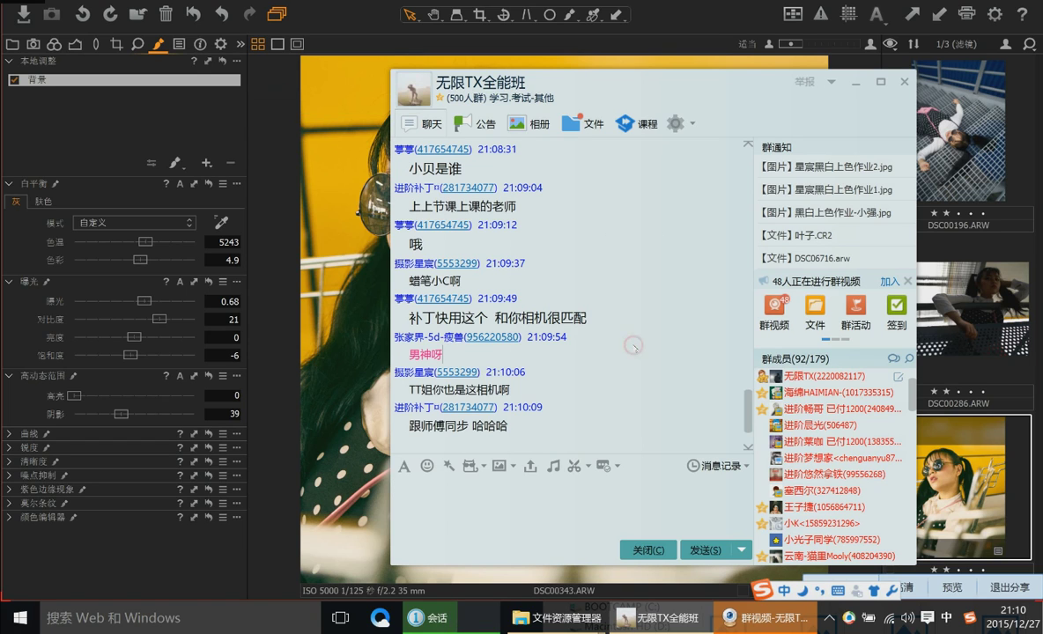
click(584, 328)
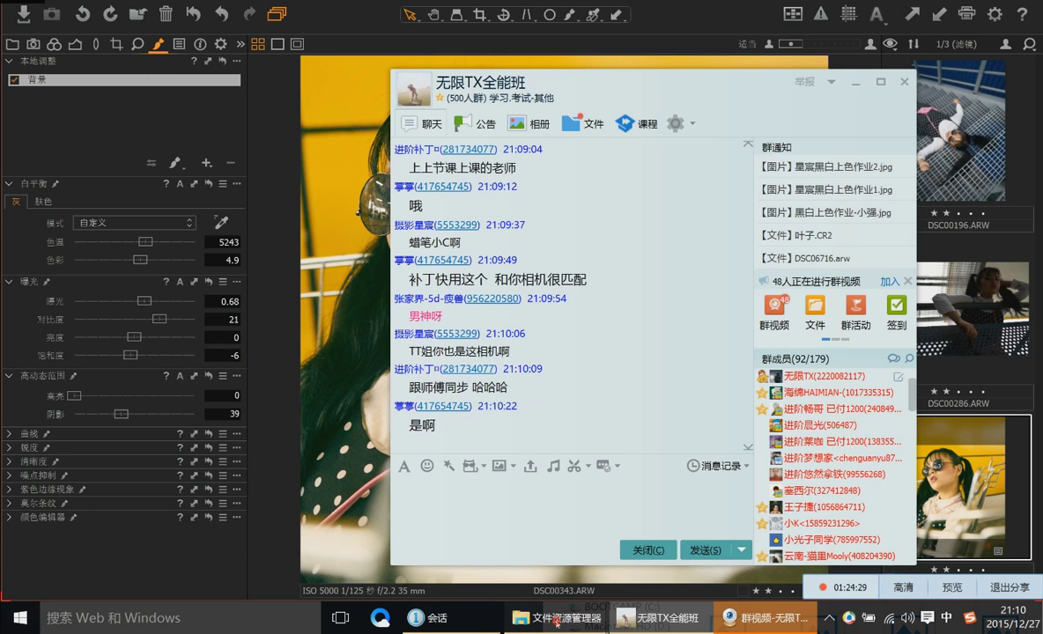
click(504, 532)
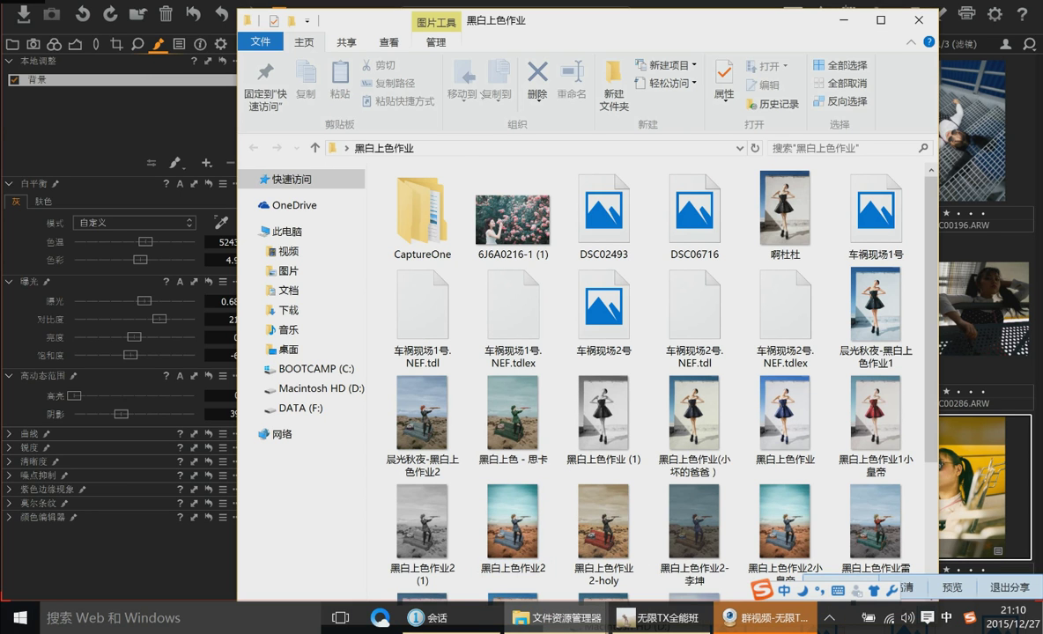
click(298, 407)
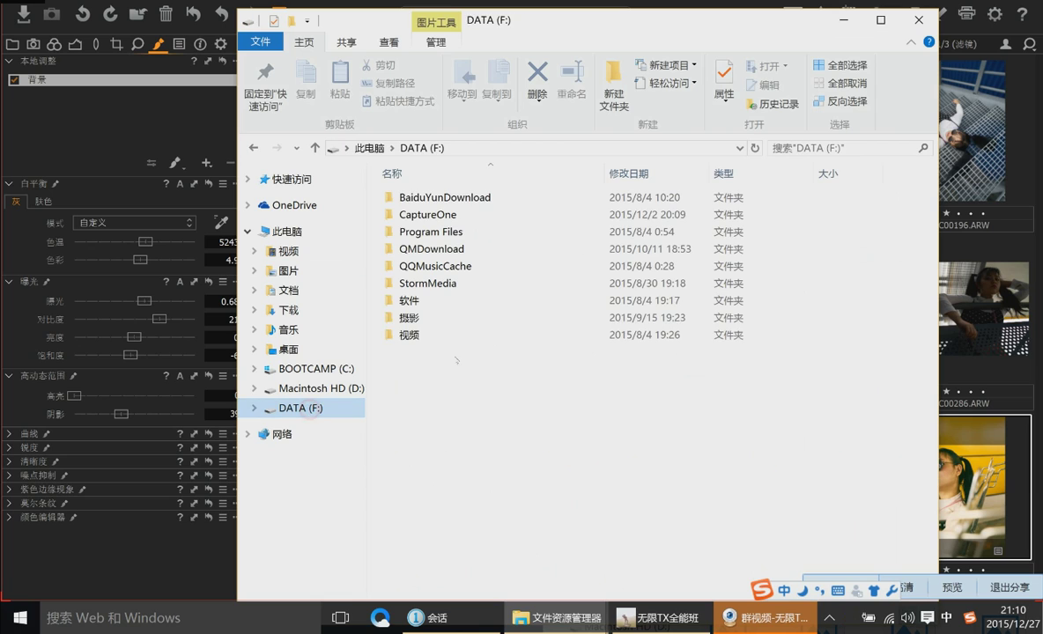
double_click(421, 318)
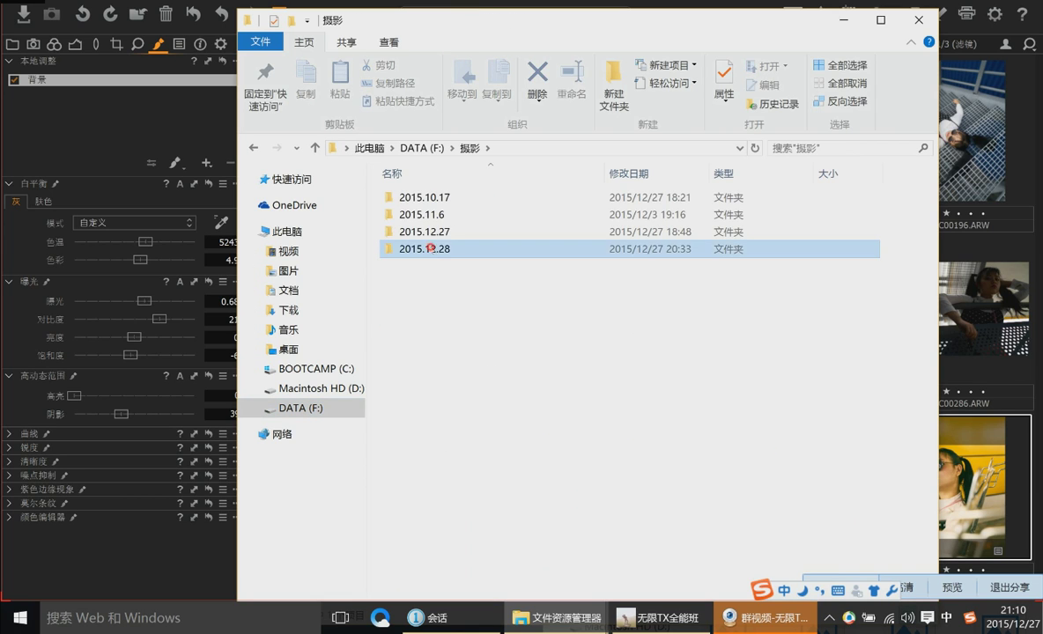
double_click(429, 248)
double_click(409, 197)
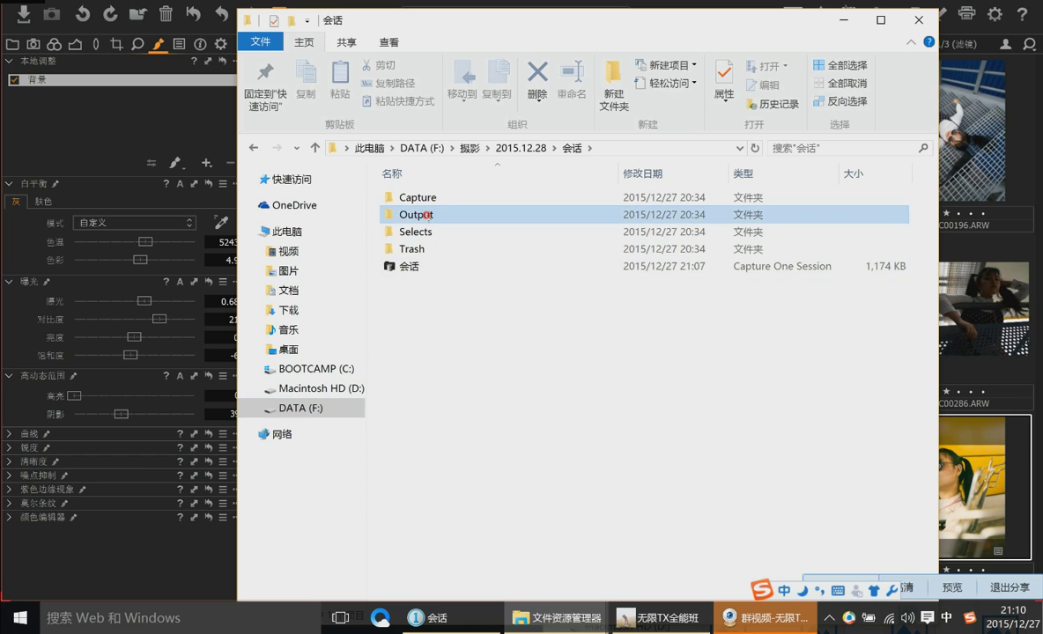
double_click(427, 215)
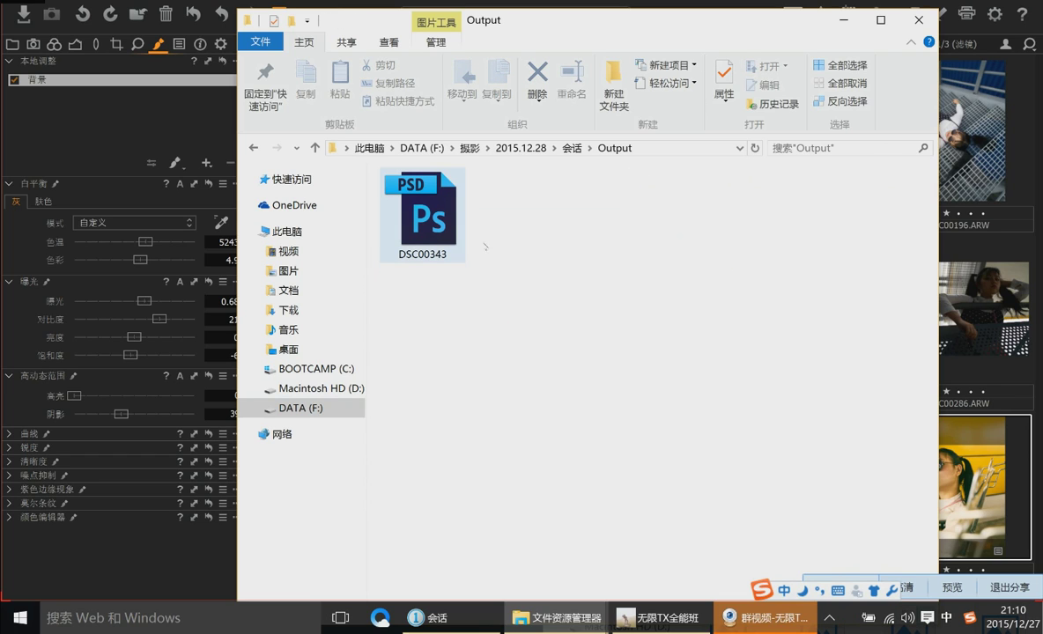
Examine the file size in the properties of the exported DSC00343 PSD, and close the properties without changes
click(430, 221)
right_click(393, 201)
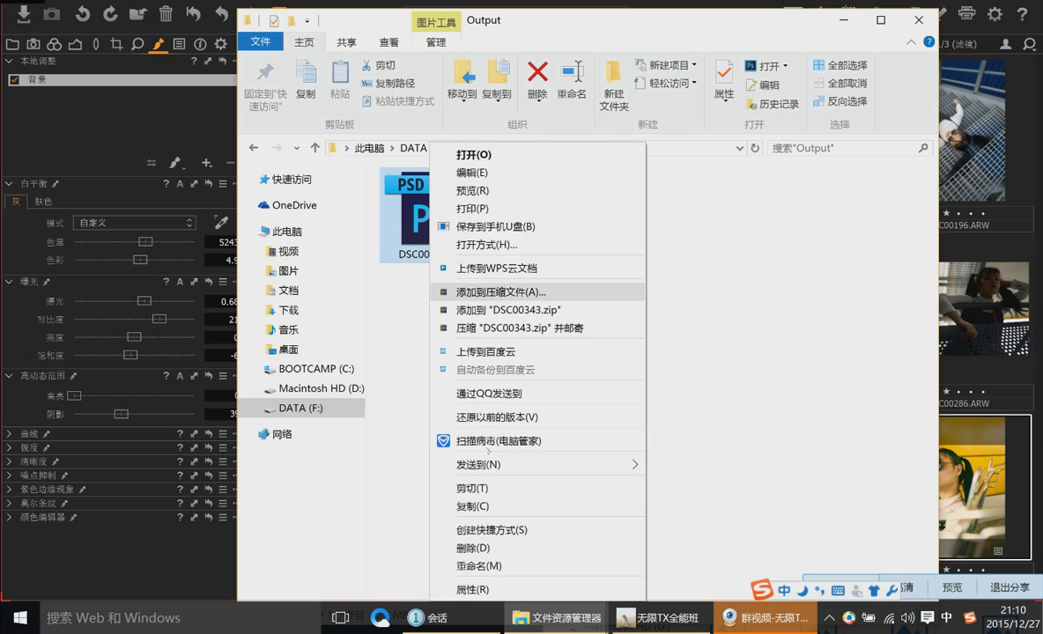
click(489, 588)
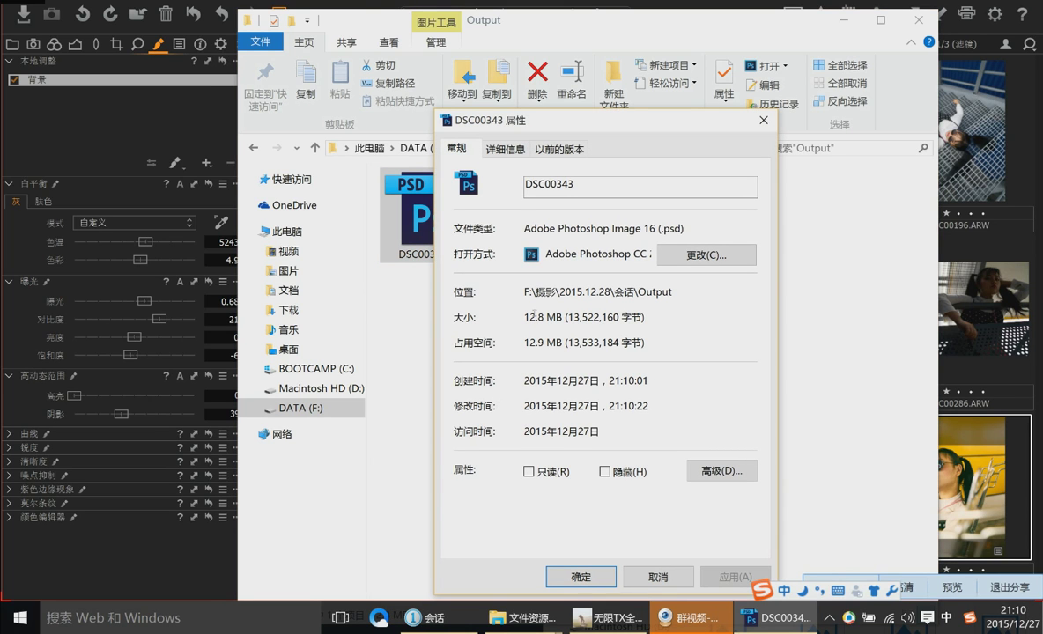
drag(677, 118, 744, 86)
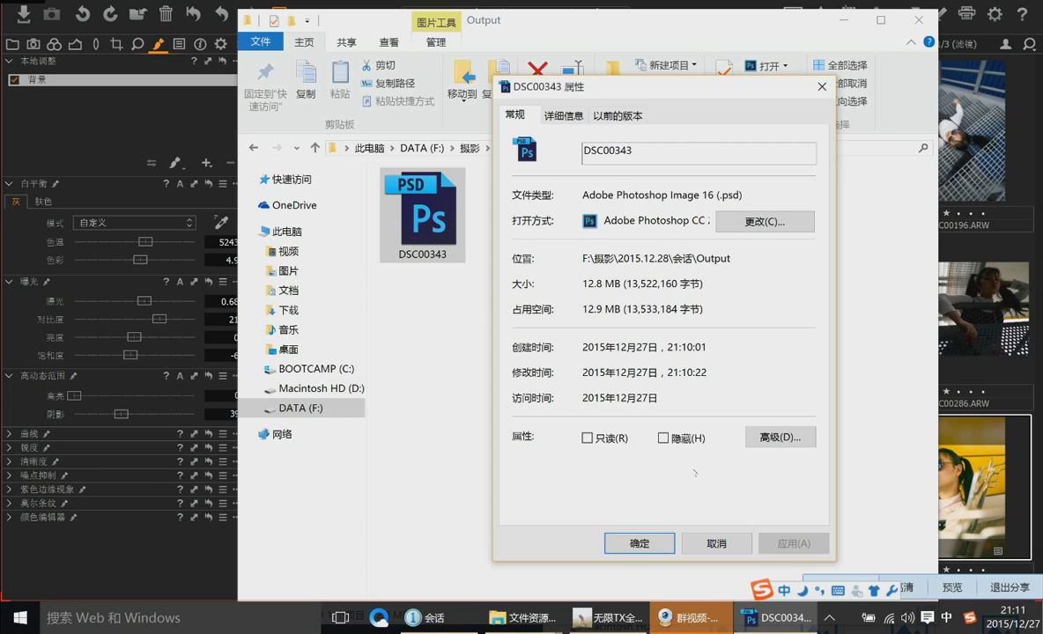
click(705, 539)
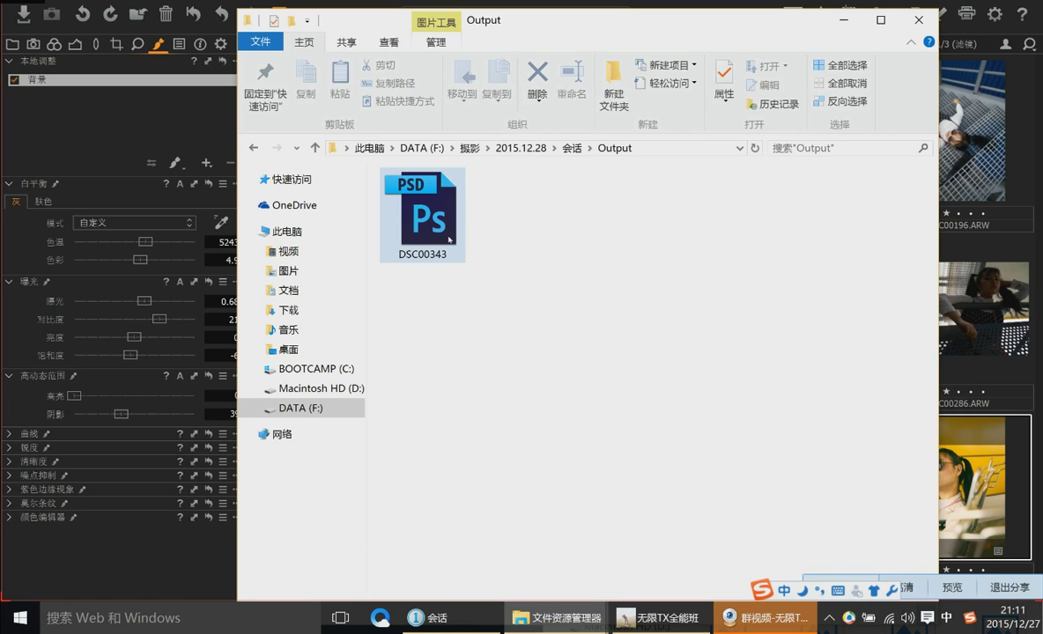
Put away the Output folder window, switch back to Capture One and browse through the filtered photos
click(553, 303)
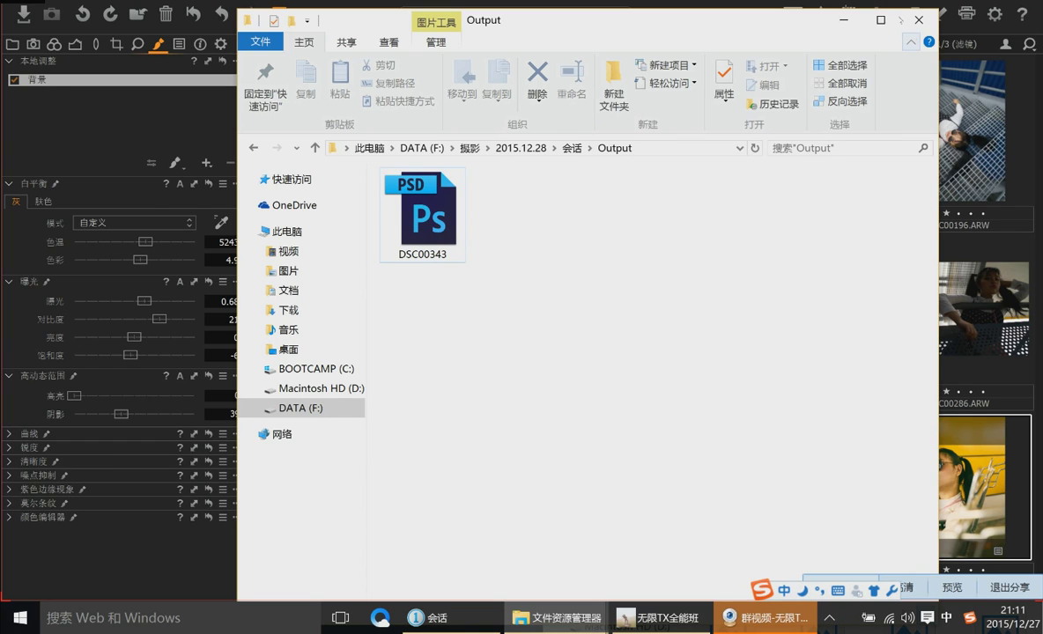
click(843, 20)
click(661, 617)
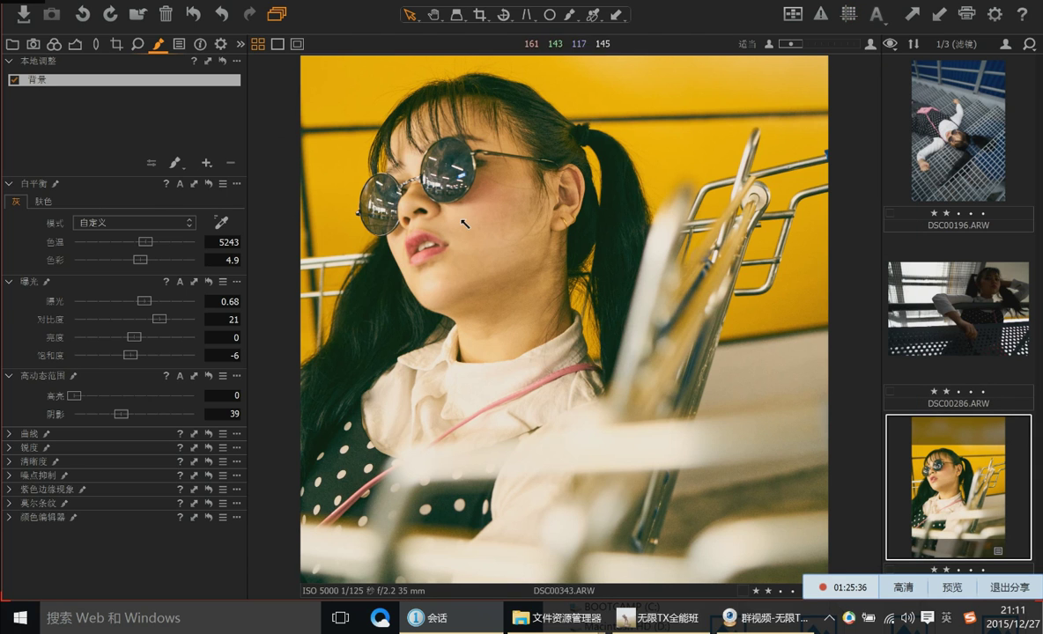
key(Up)
key(Up)
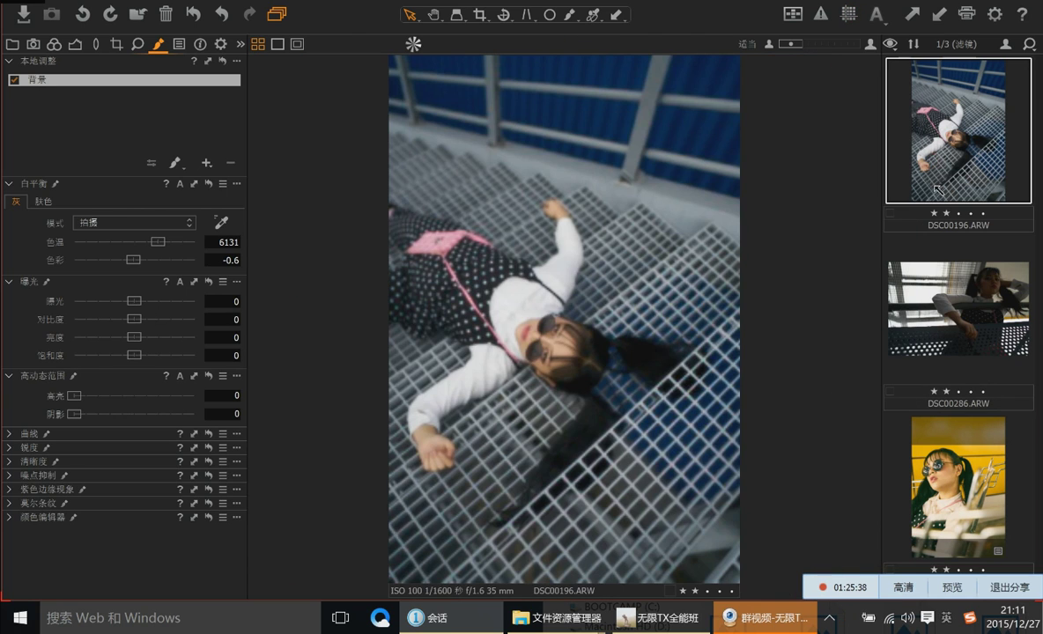
key(Down)
Copy the adjustments of DSC00343.ARW and apply them to DSC00286.ARW
click(951, 452)
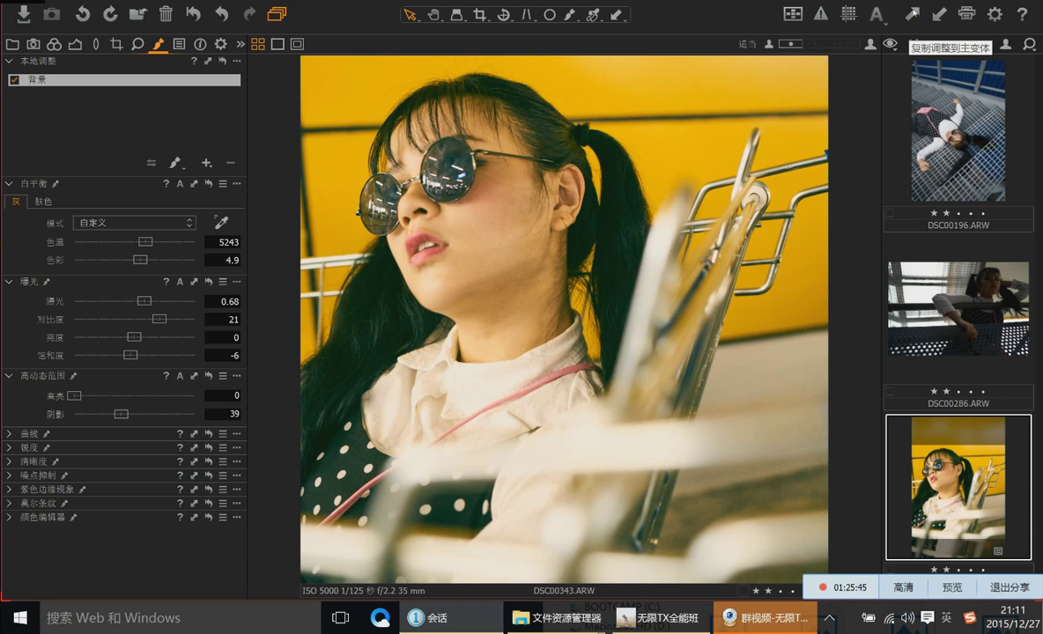
click(903, 280)
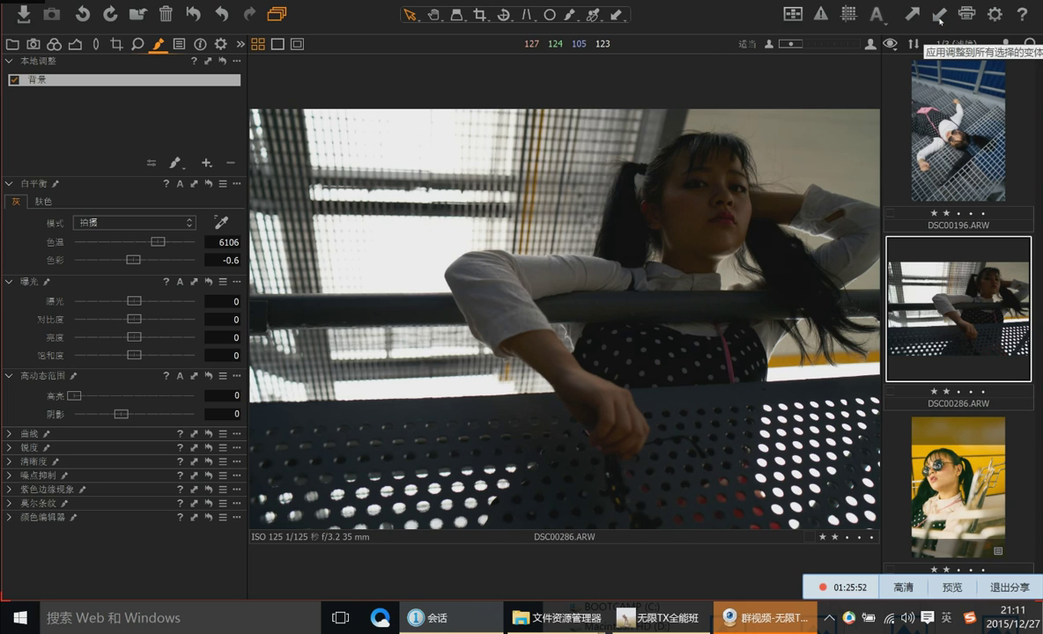
click(939, 19)
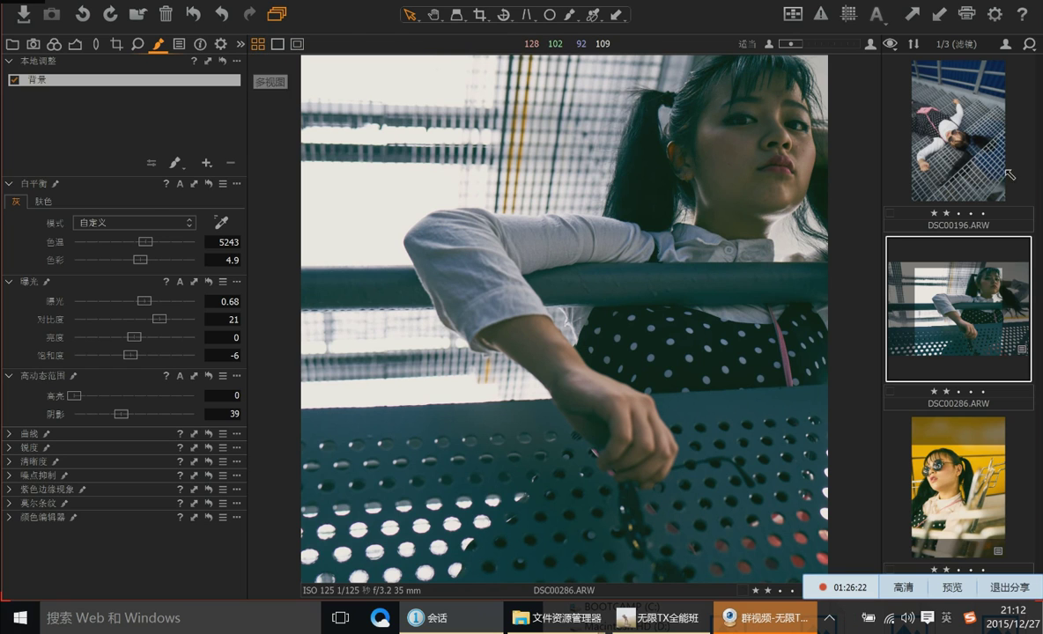
Add DSC00196.ARW to the selection to compare it with DSC00286.ARW, and return the viewer to single-image view
ctrl+click(967, 165)
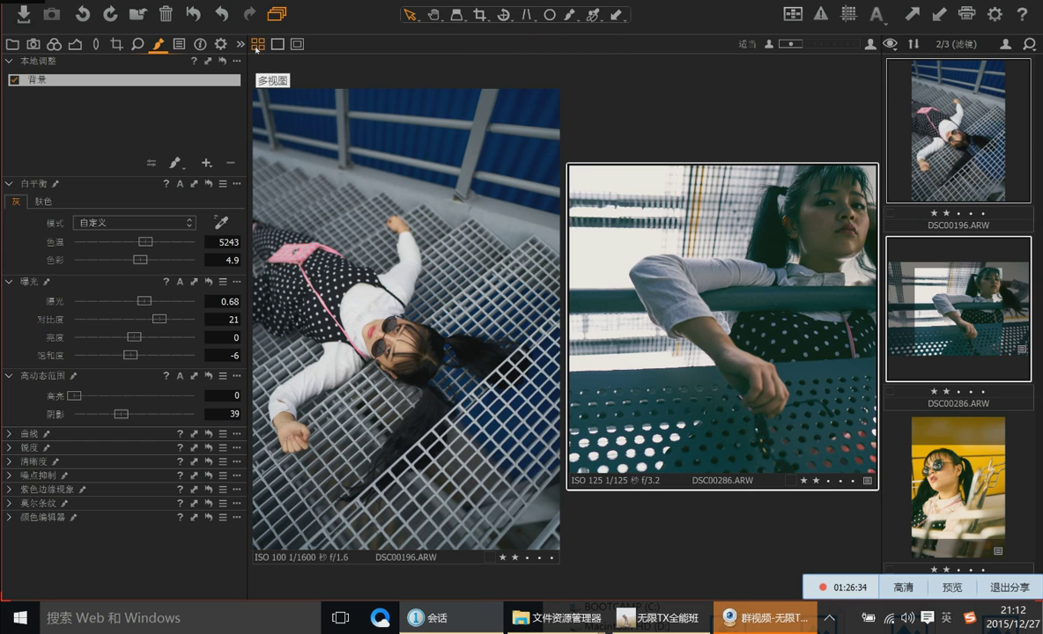
click(277, 45)
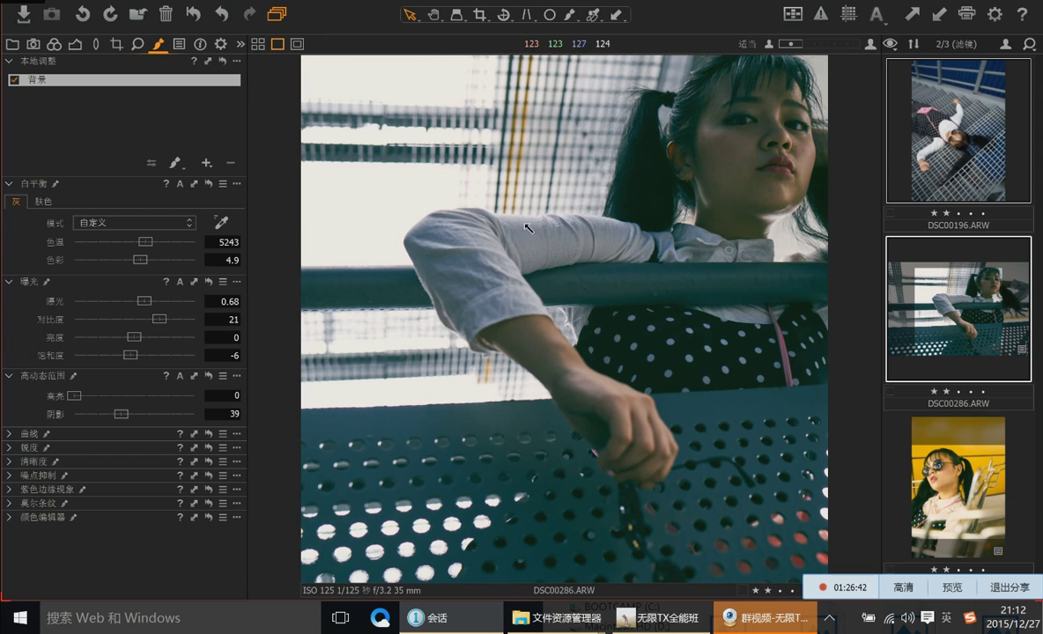
Toggle the viewer's proof margin (旁白) around DSC00286.ARW repeatedly, leaving it switched on
click(297, 44)
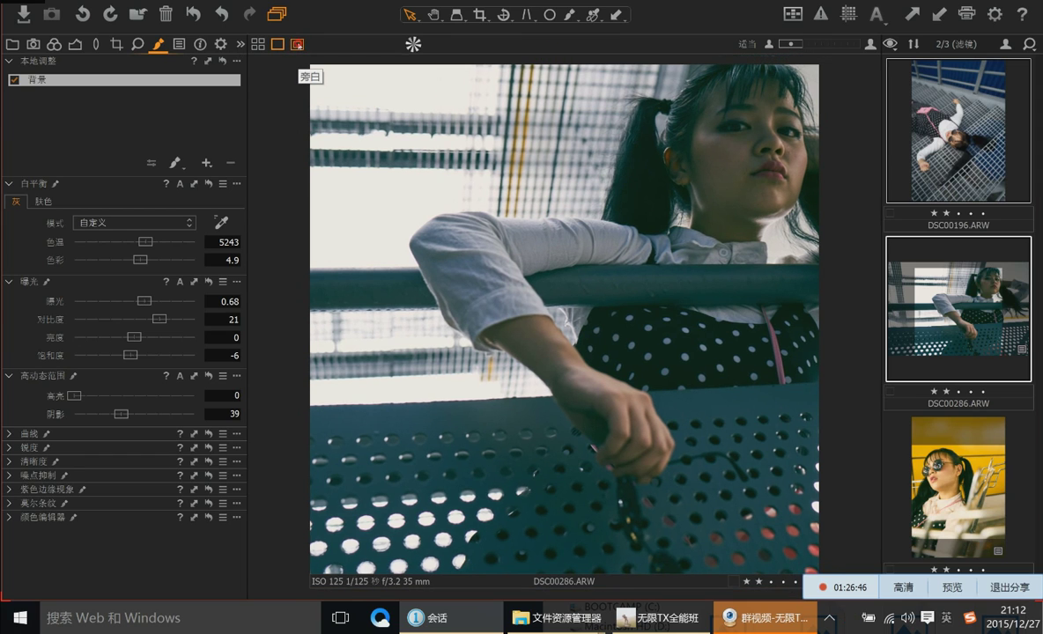
click(296, 44)
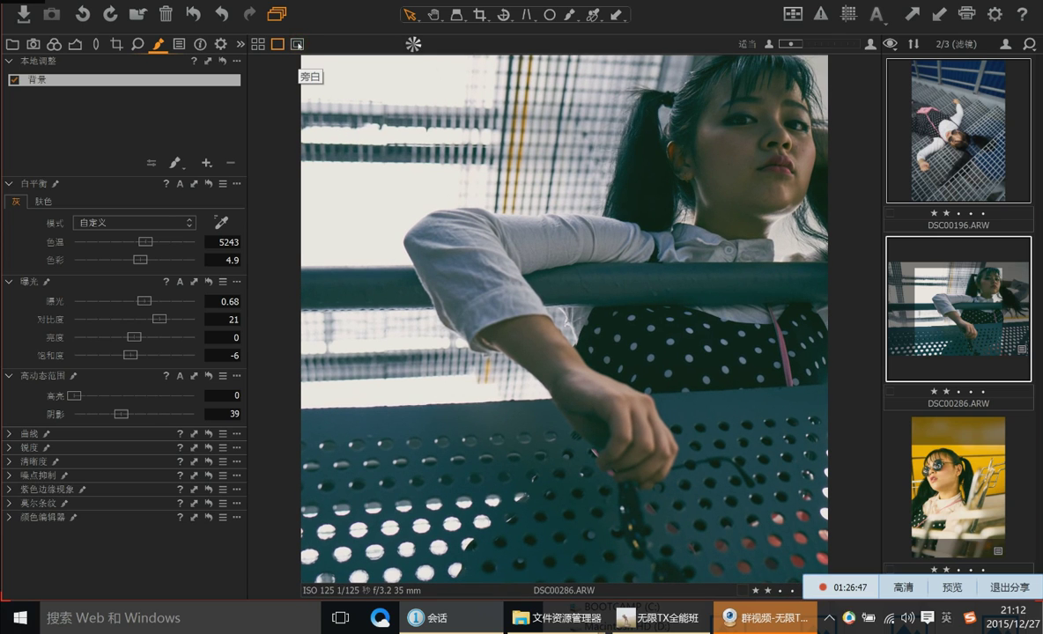
click(296, 44)
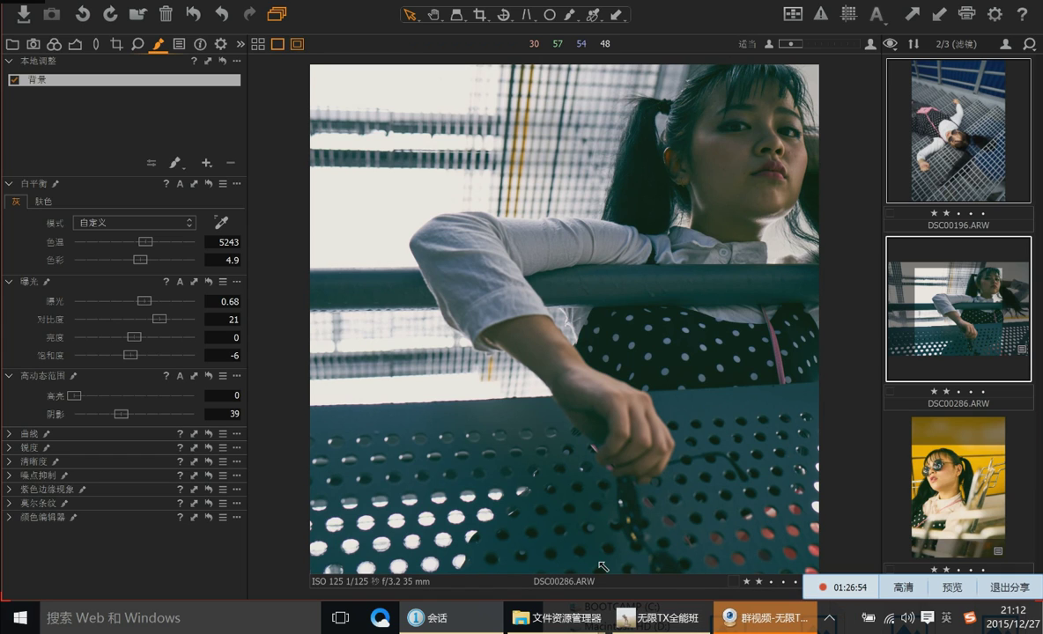
click(297, 44)
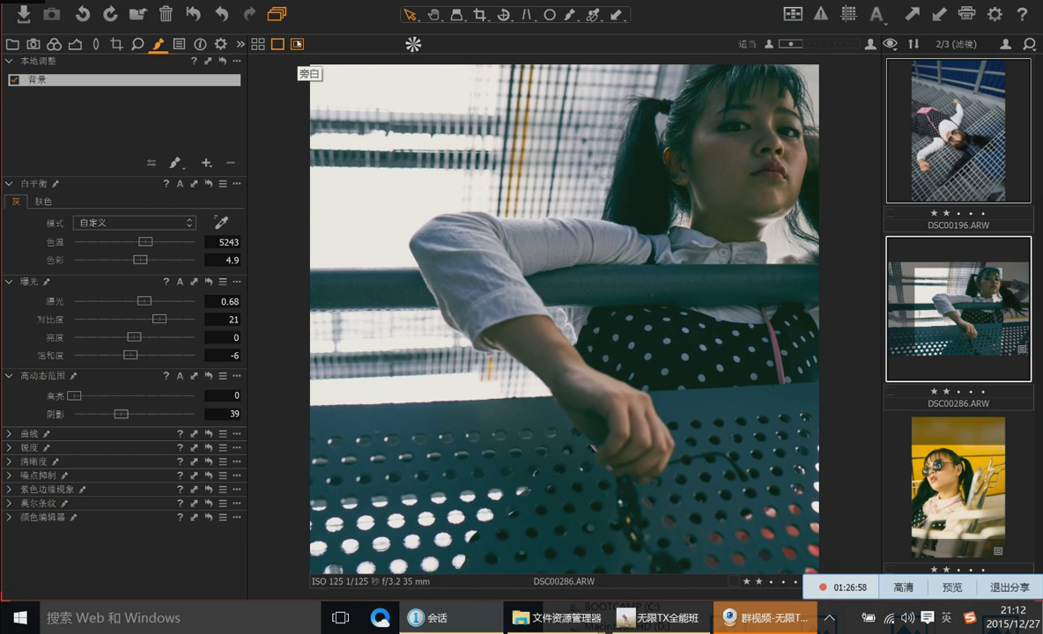
click(298, 44)
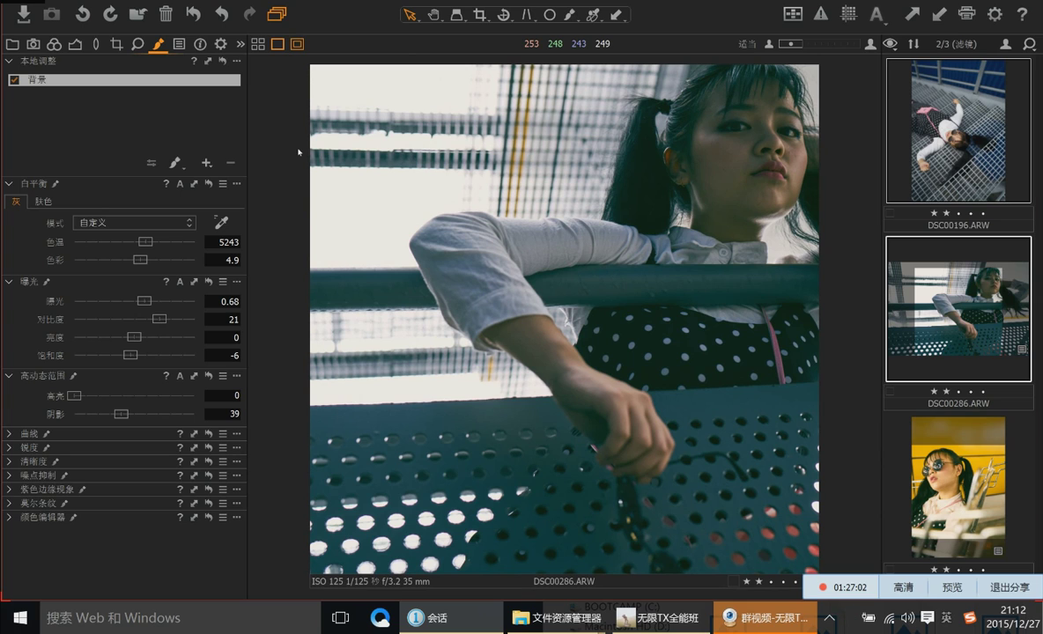
click(298, 44)
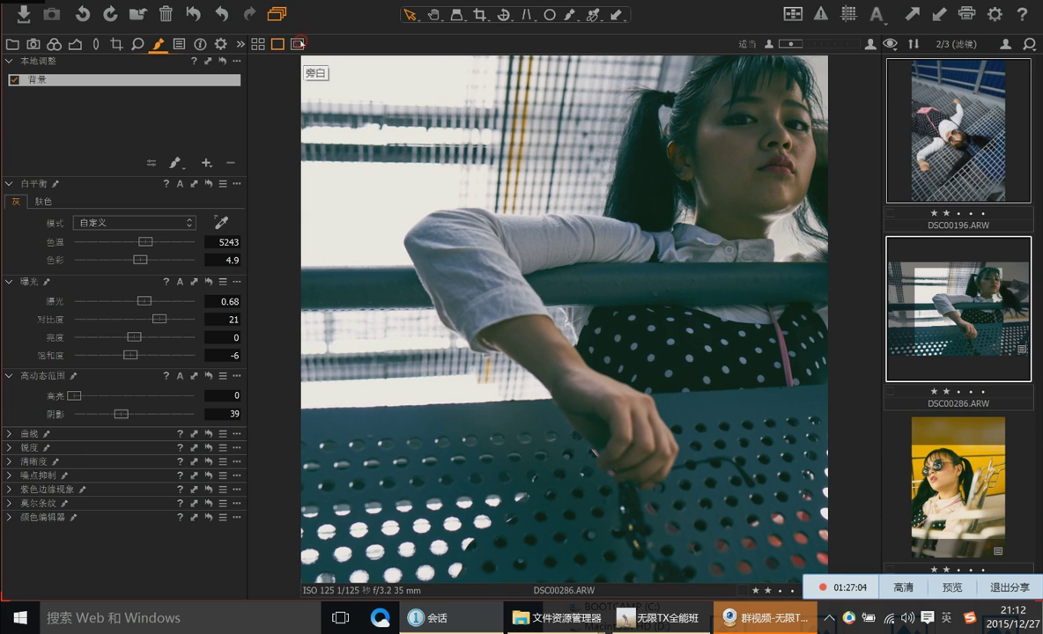
click(297, 44)
click(297, 44)
click(297, 44)
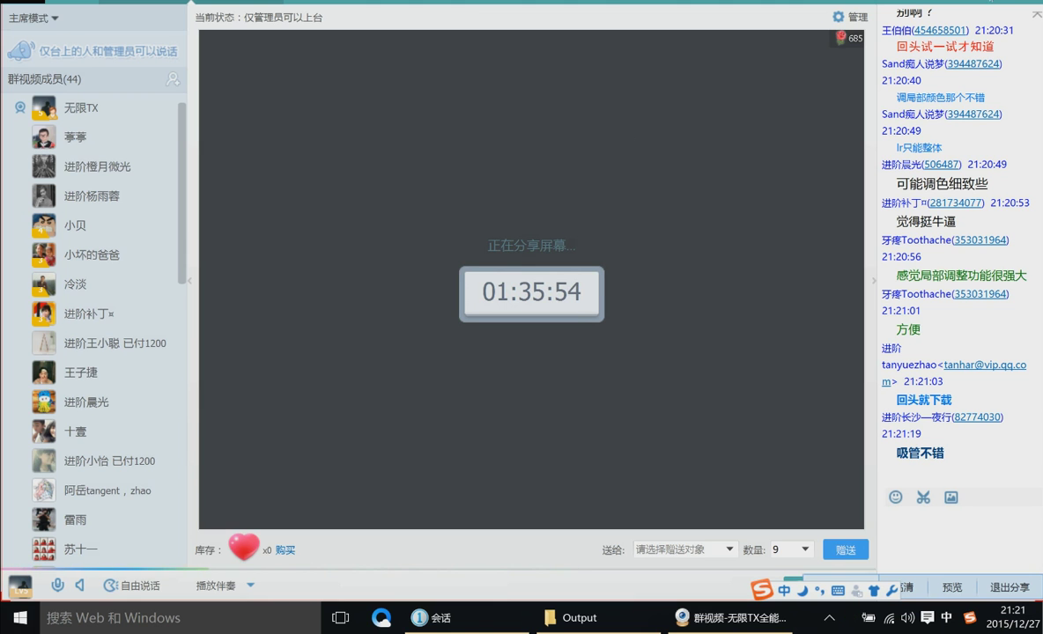
key(super+d)
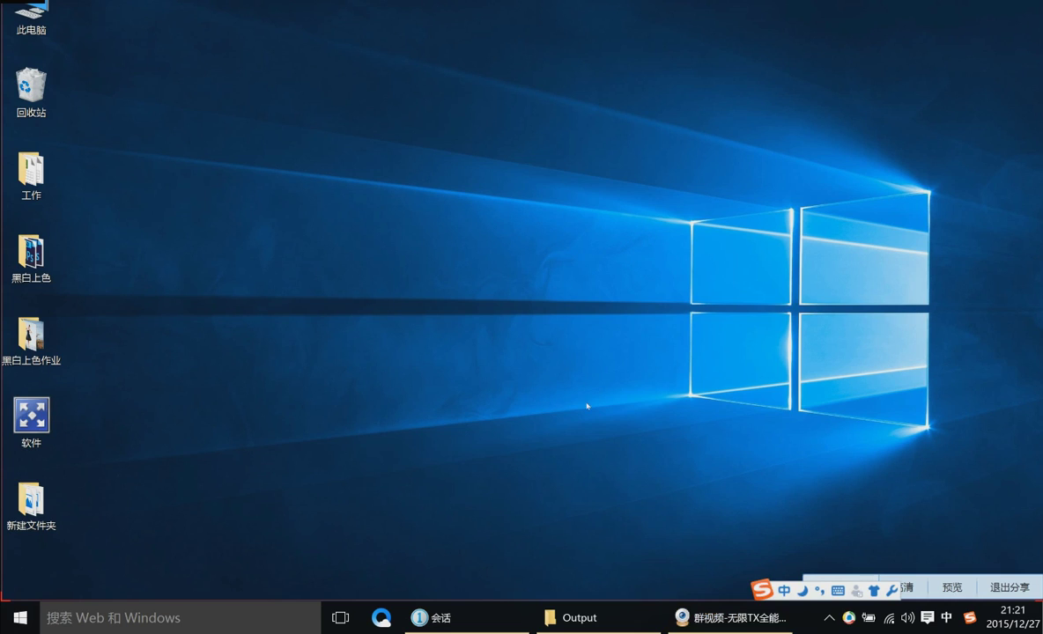
double_click(31, 502)
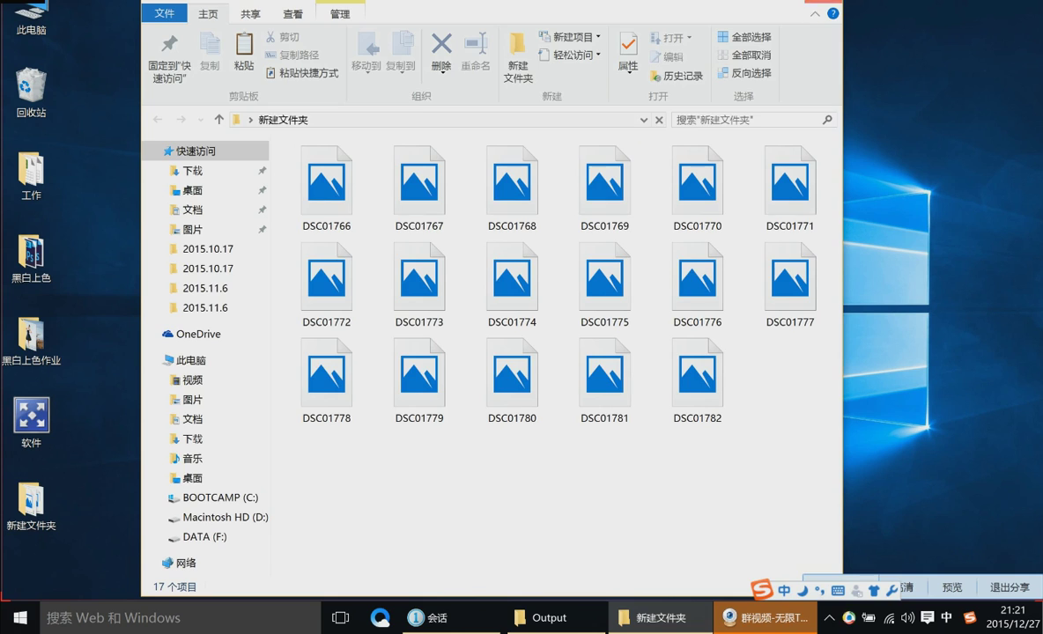
key(alt+F4)
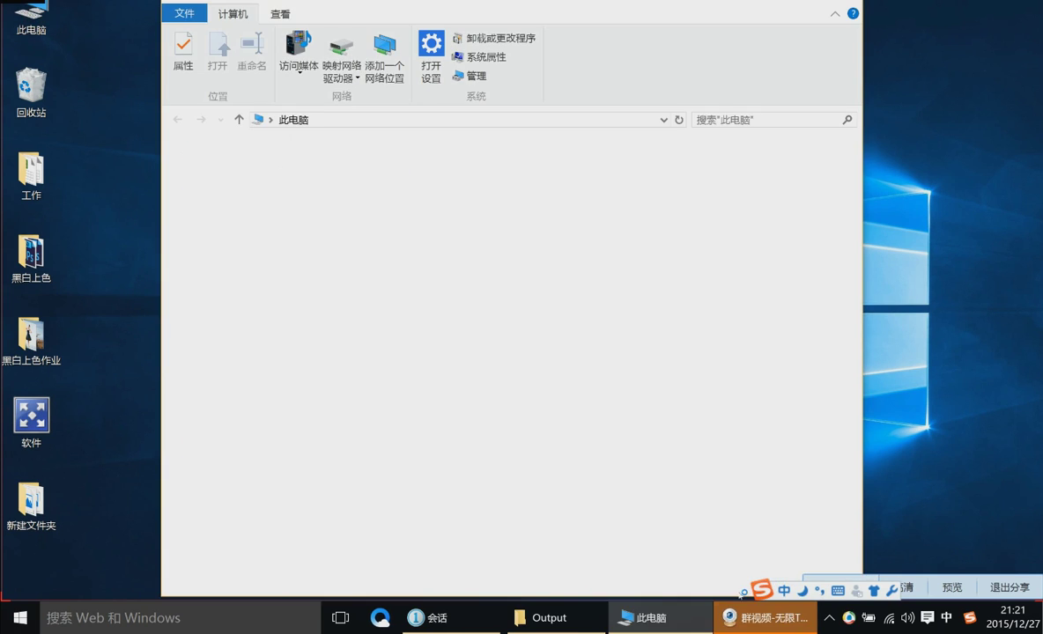
Open the 会话 folder inside 摄影 > 2015.12.28 on DATA (F:) and maximize its window
double_click(403, 416)
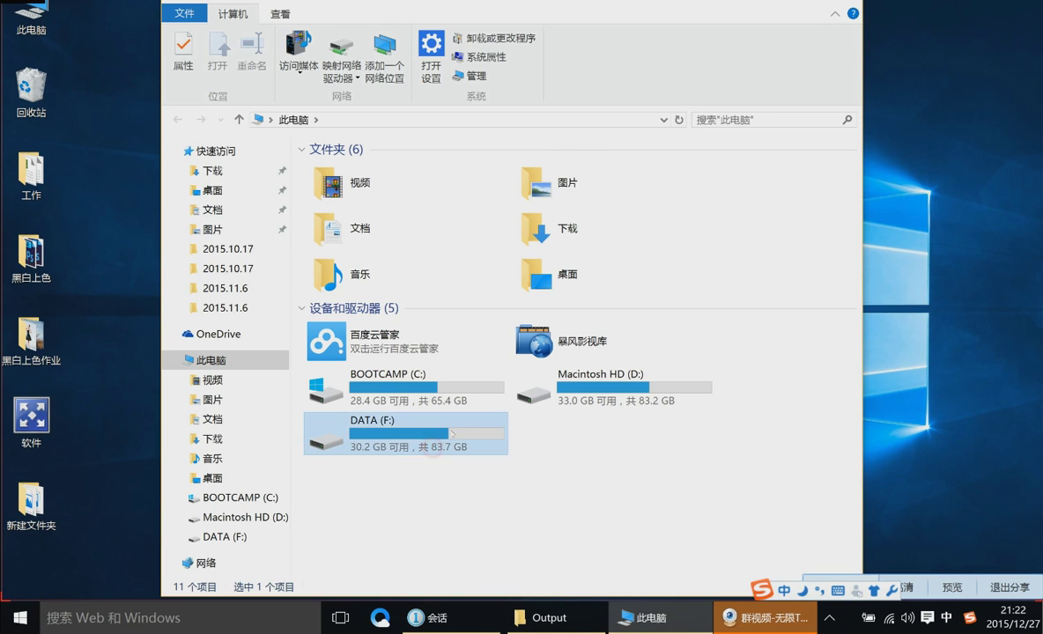
double_click(350, 289)
double_click(348, 219)
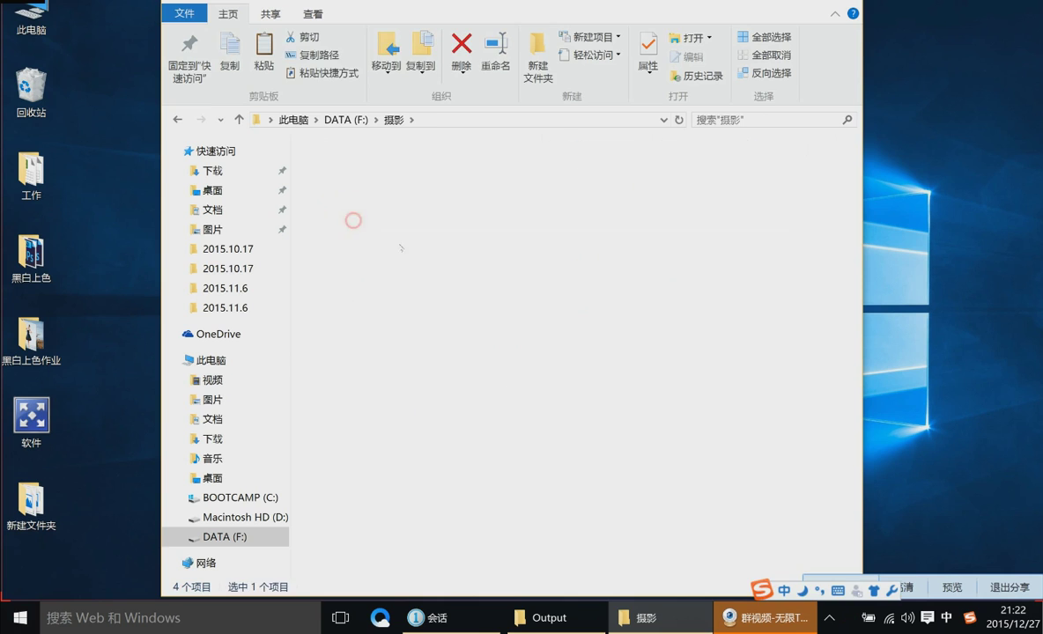
double_click(329, 174)
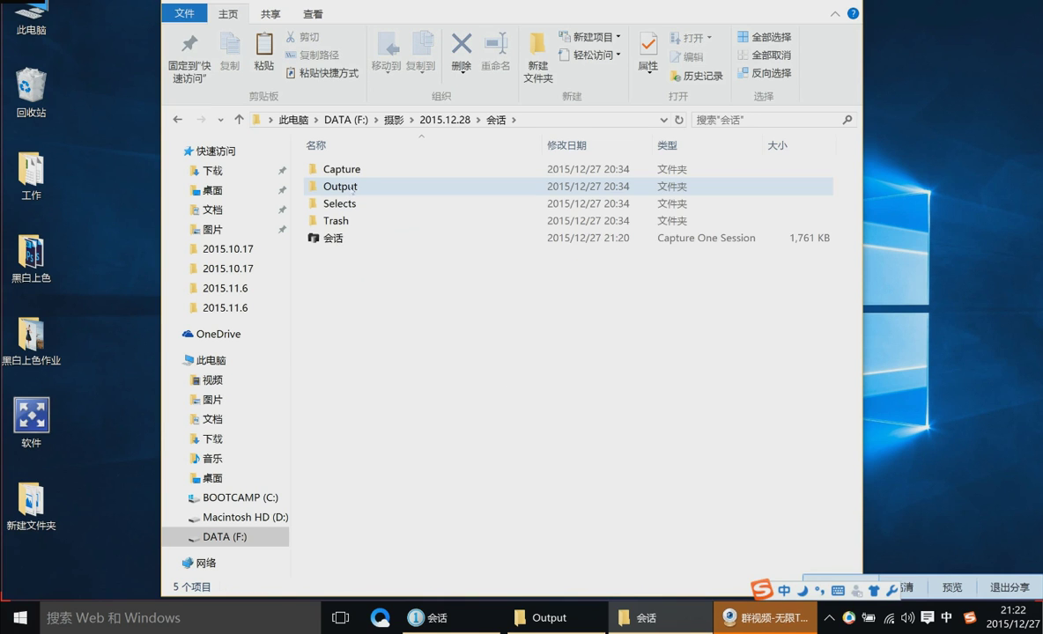
key(super+Up)
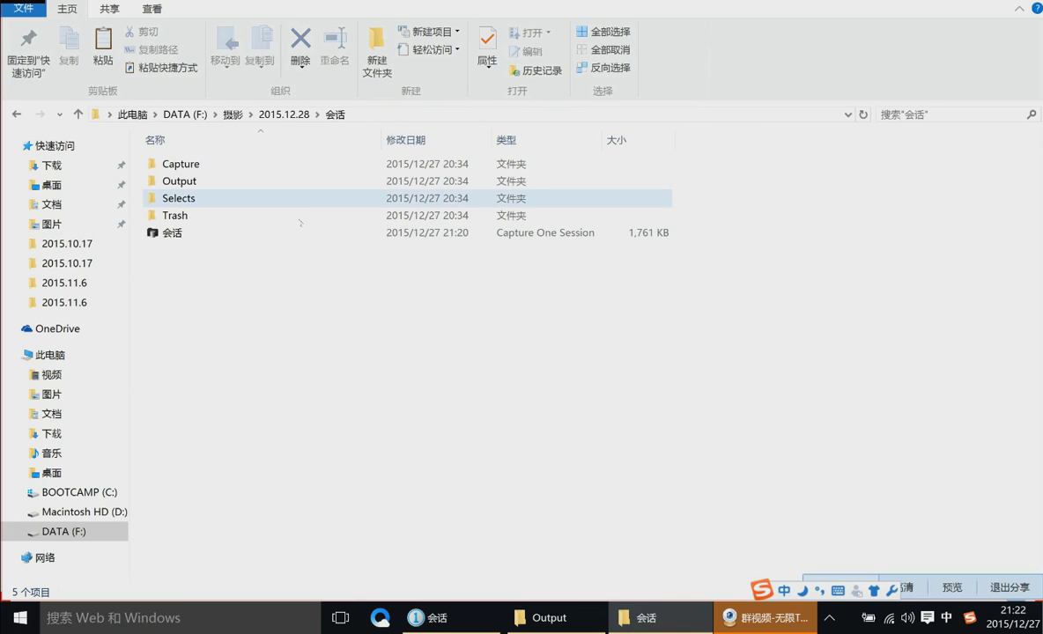
click(291, 261)
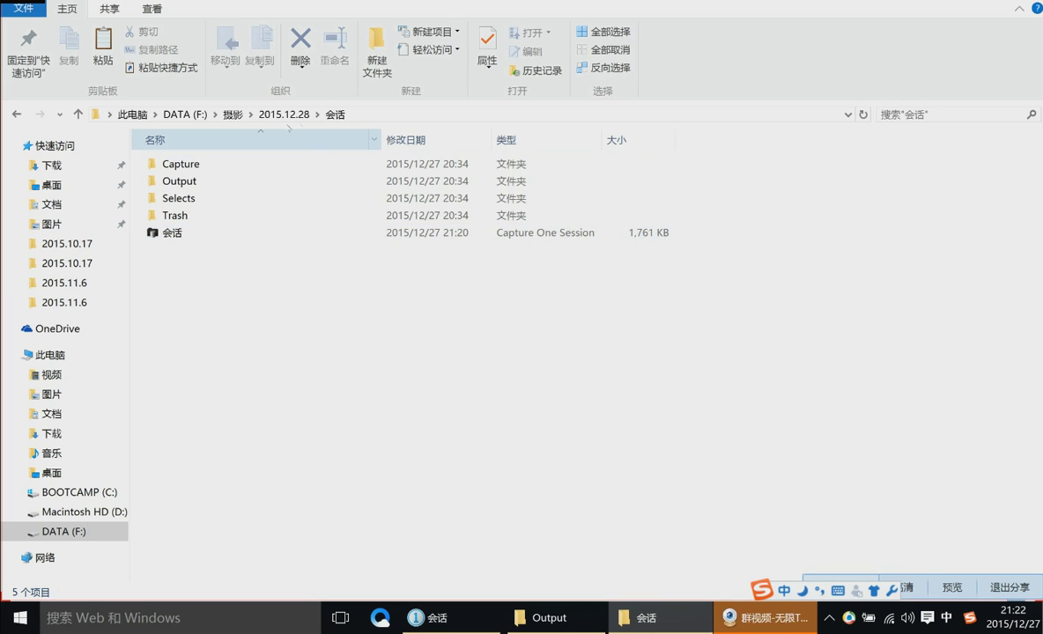
Open the 会话 session file in Capture One and show the 全部图像 album in the library
click(162, 234)
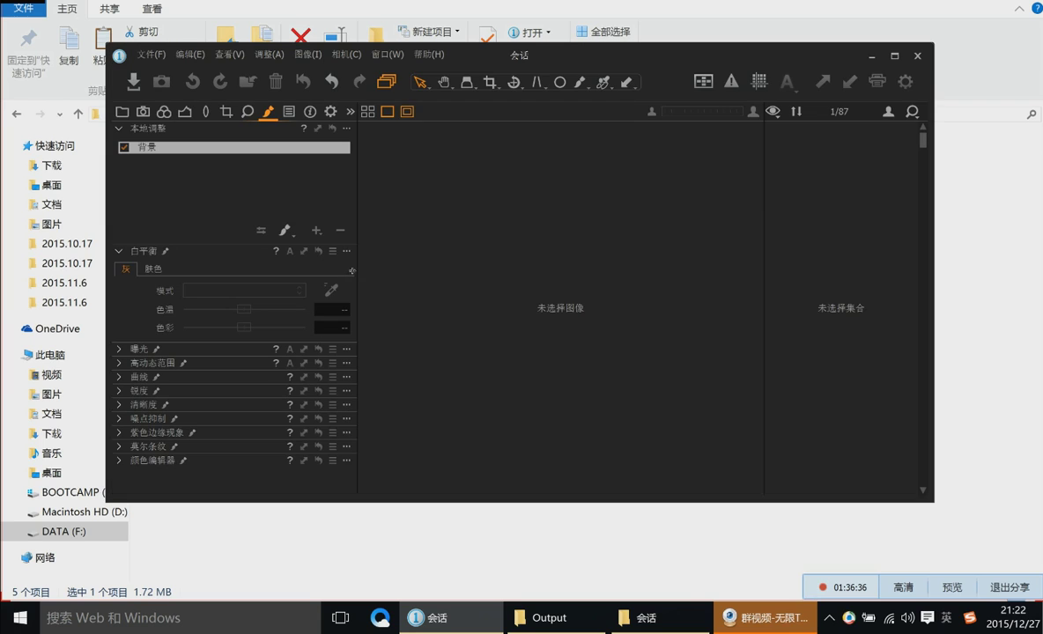
click(122, 111)
click(118, 128)
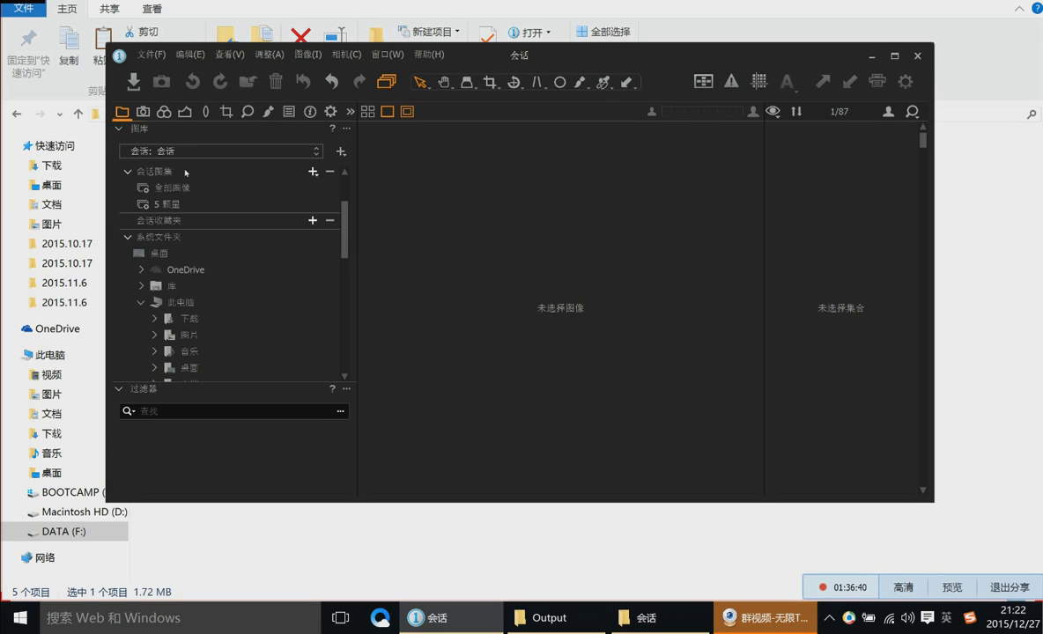
click(167, 179)
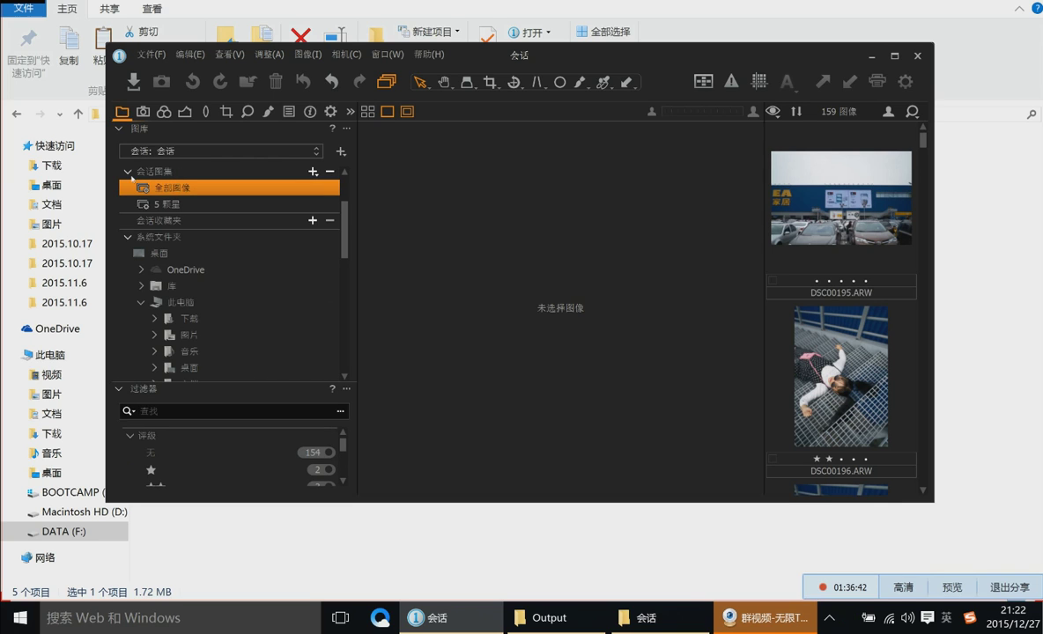
Collapse and re-expand the library (图库), and display the images of the session's 捕捉文件夹
click(119, 129)
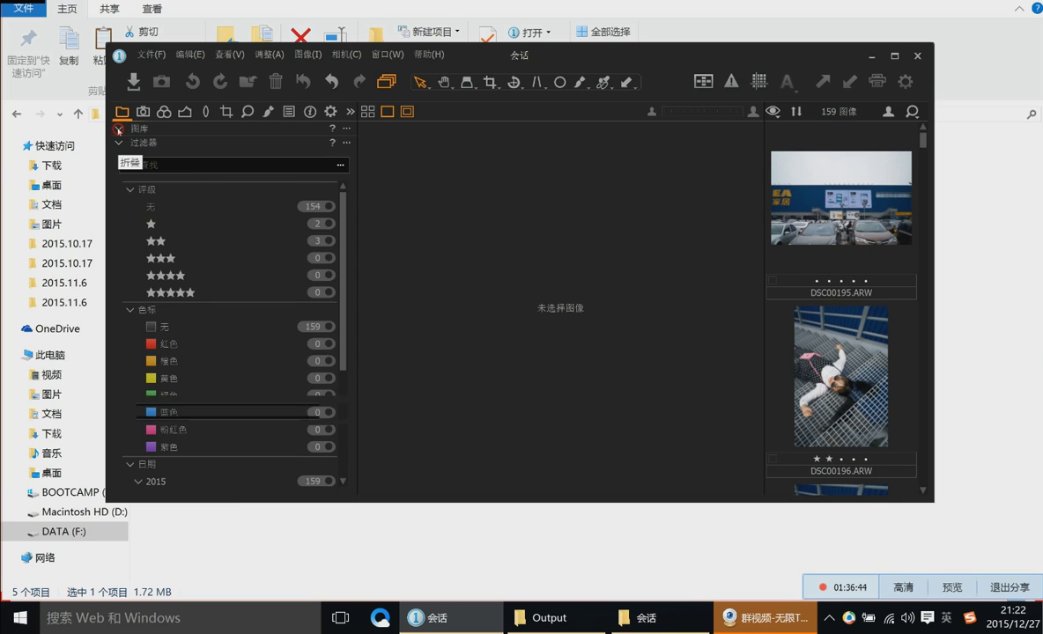
click(119, 129)
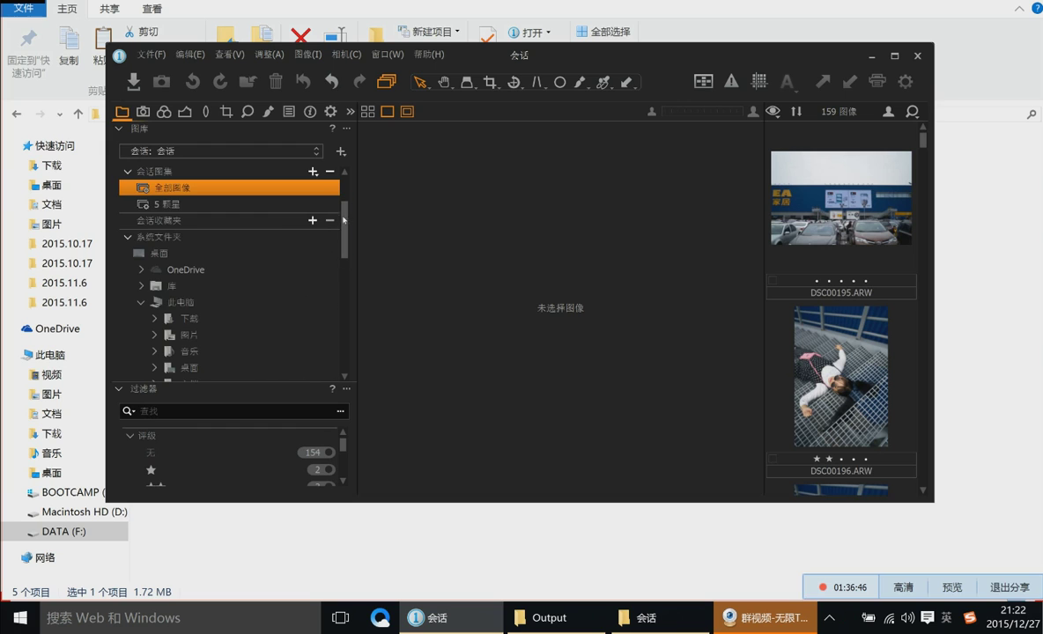
scroll(343, 220, up, 3)
click(188, 190)
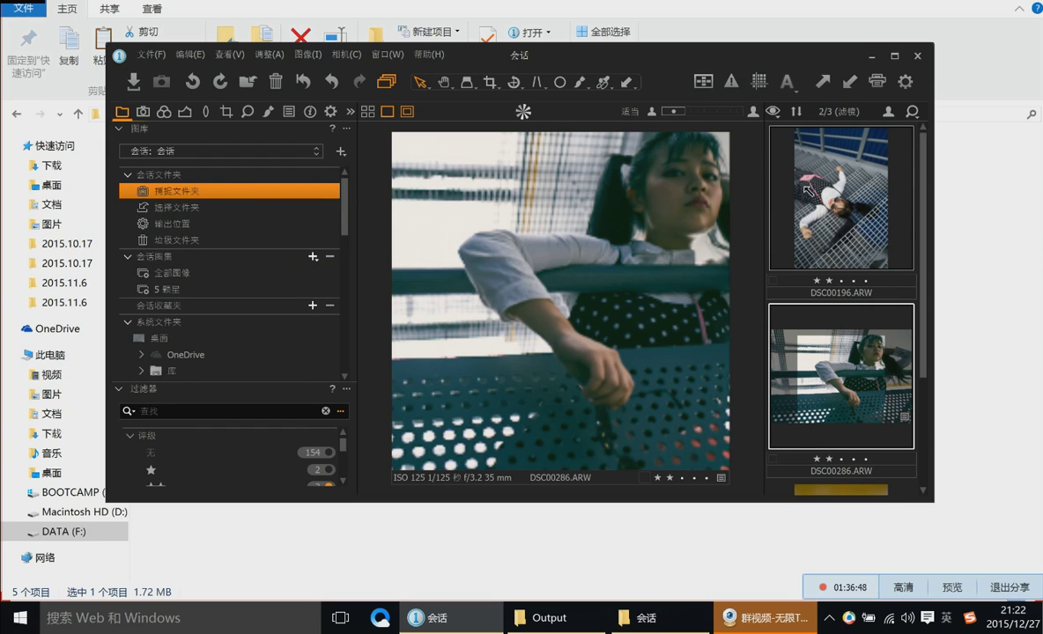
Switch back to the 会话 folder in File Explorer and examine the Capture One session file's details
click(980, 246)
double_click(182, 237)
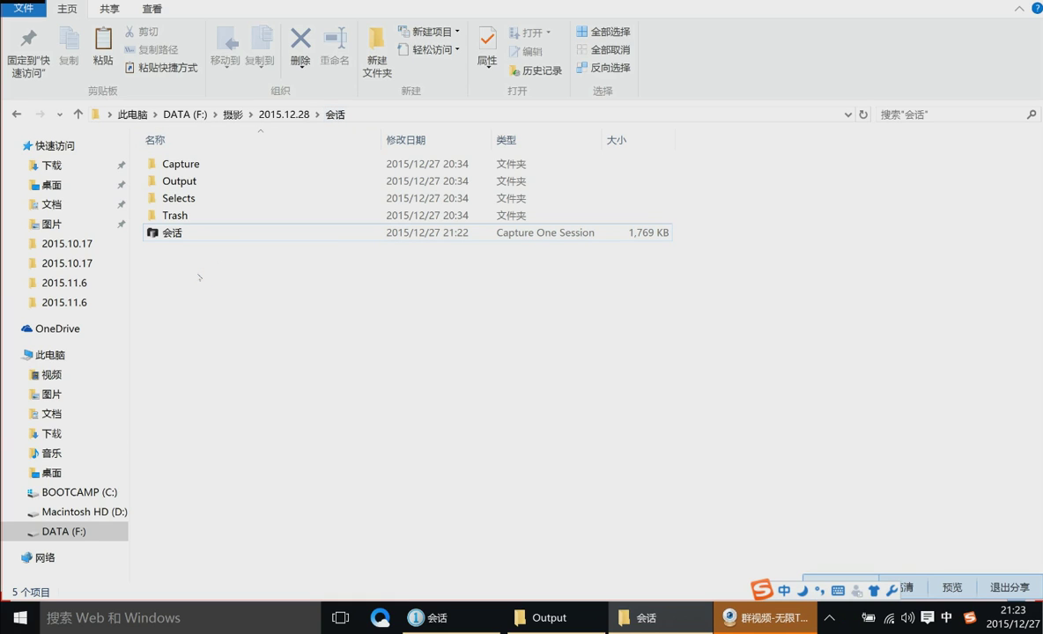
click(202, 236)
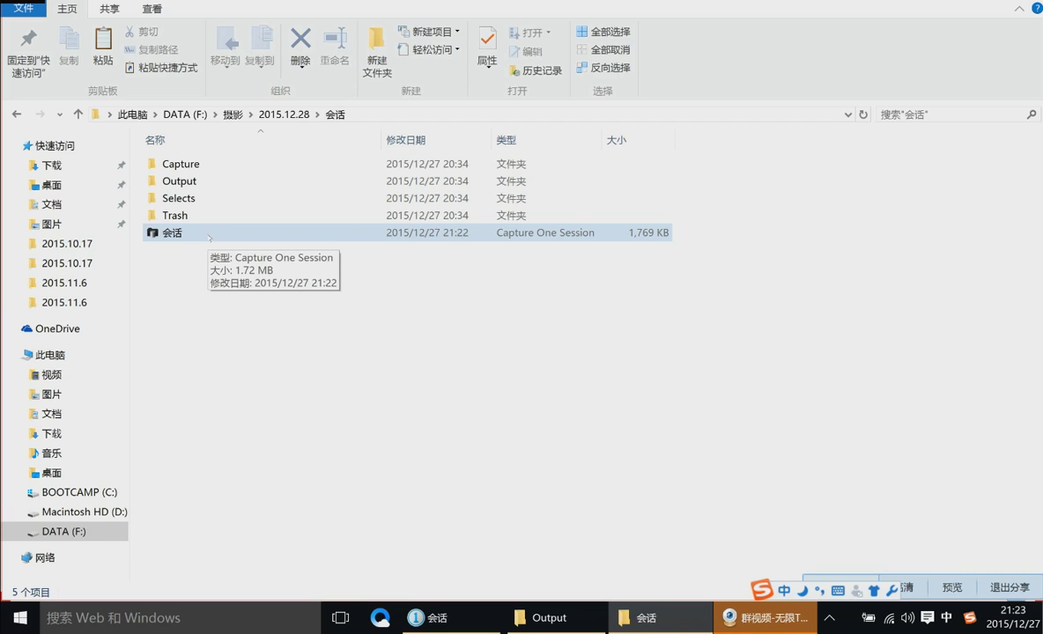
double_click(210, 237)
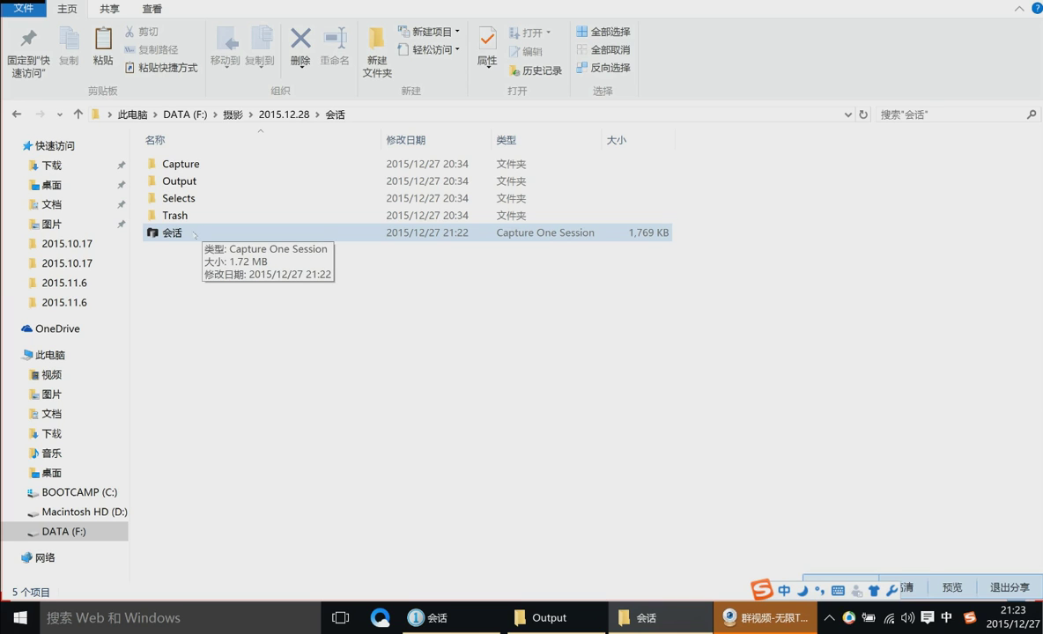
Read the latest messages in the group video chat, return to the 会话 folder and point out the session file
click(743, 618)
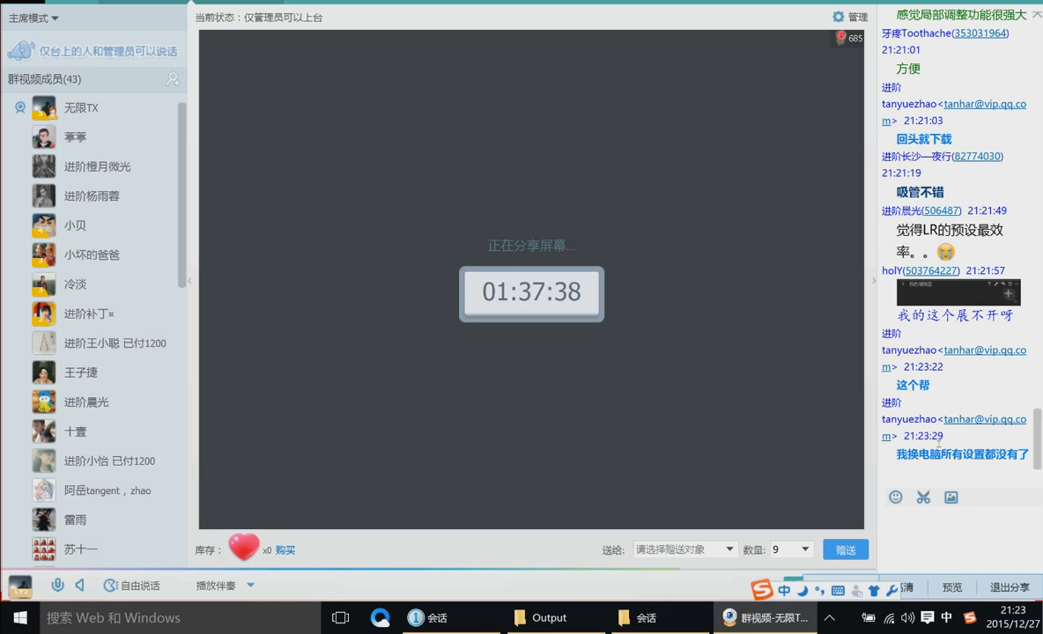
key(alt+Tab)
drag(214, 297, 156, 222)
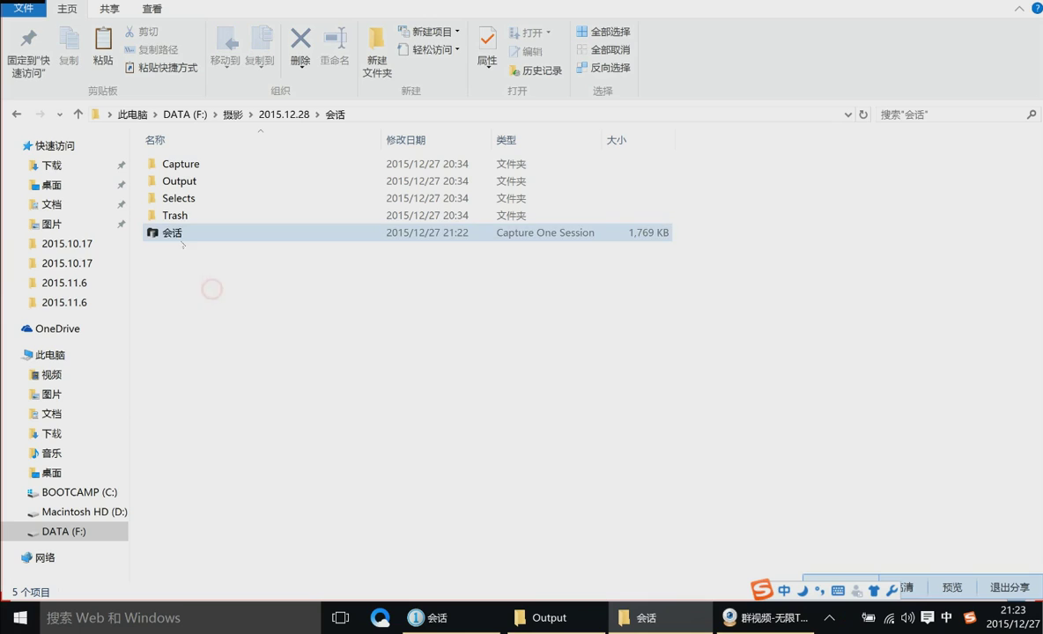
click(291, 350)
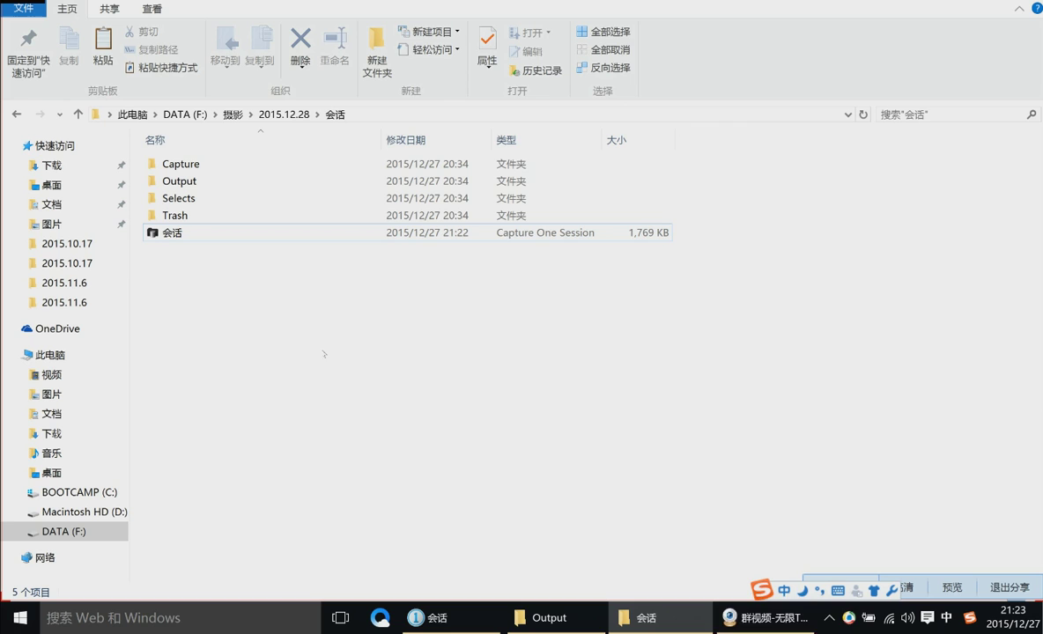
Check the latest messages in the group video chat and switch back to Capture One
click(787, 618)
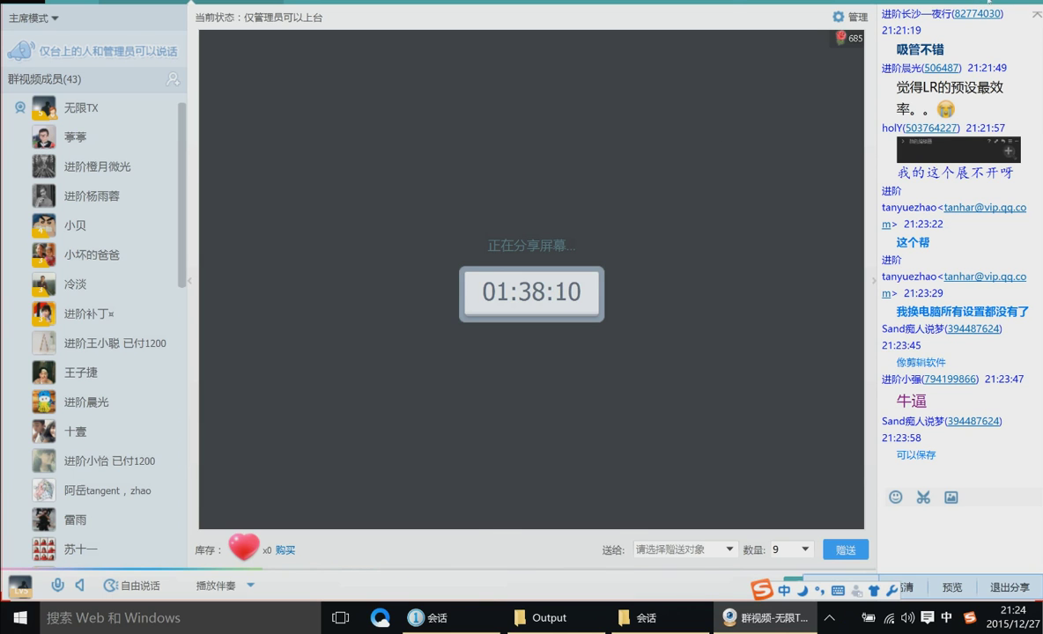
key(alt+Tab)
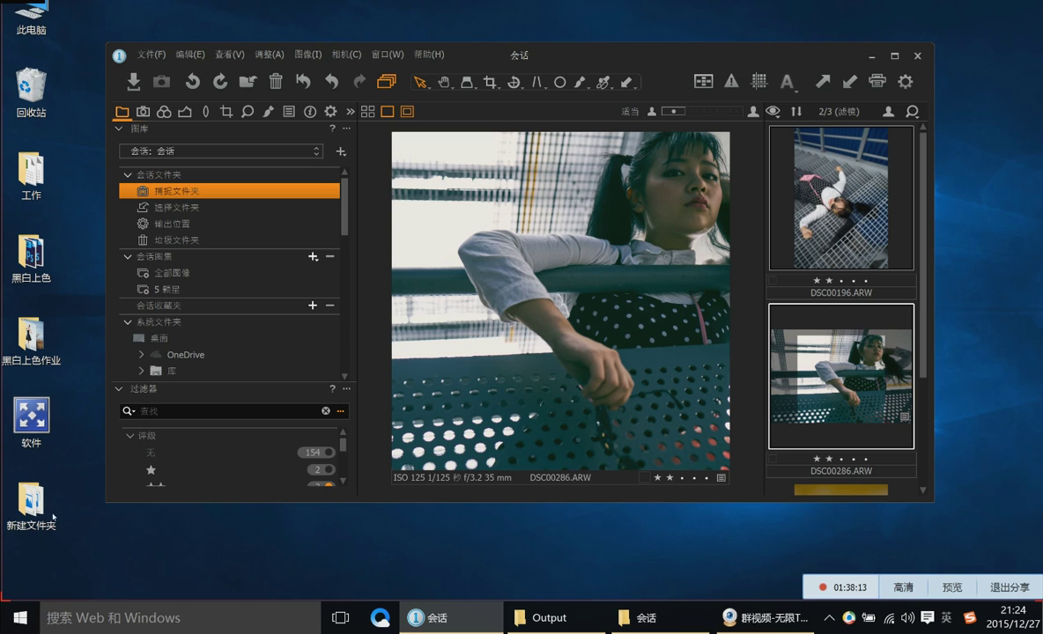
Add all photos from the desktop folder 新建文件夹 to the Capture One session as a new album
double_click(31, 502)
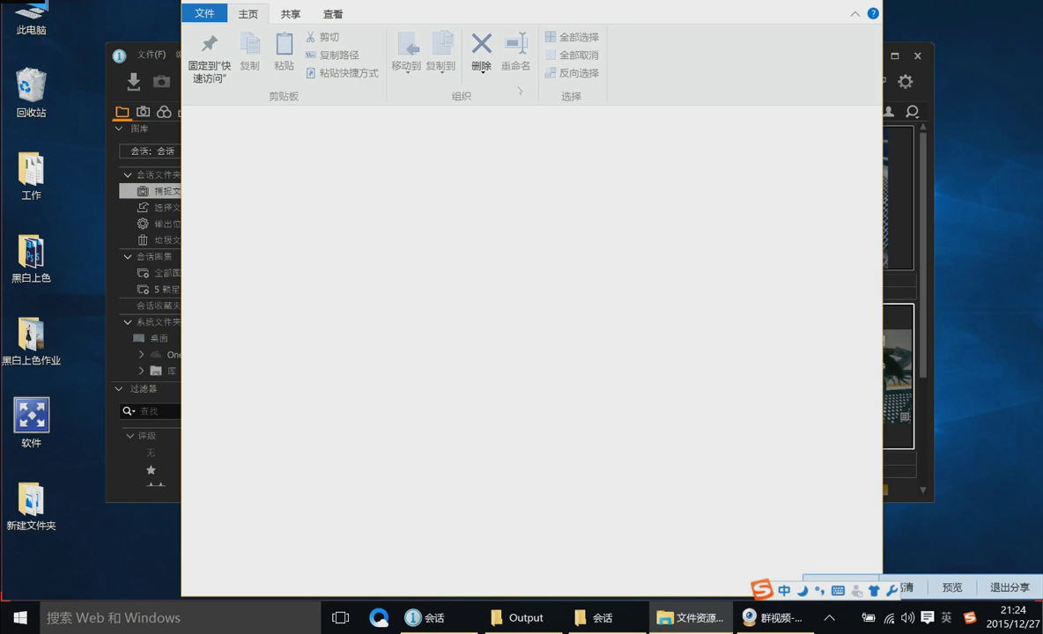
drag(808, 467, 264, 136)
drag(408, 10, 631, 406)
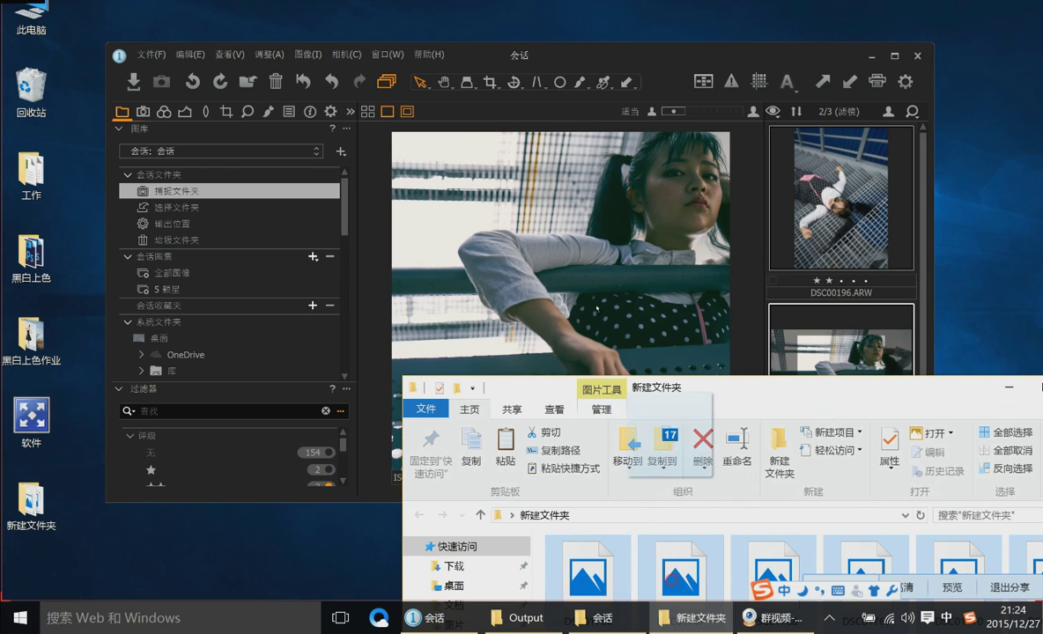
drag(596, 309, 596, 309)
click(660, 52)
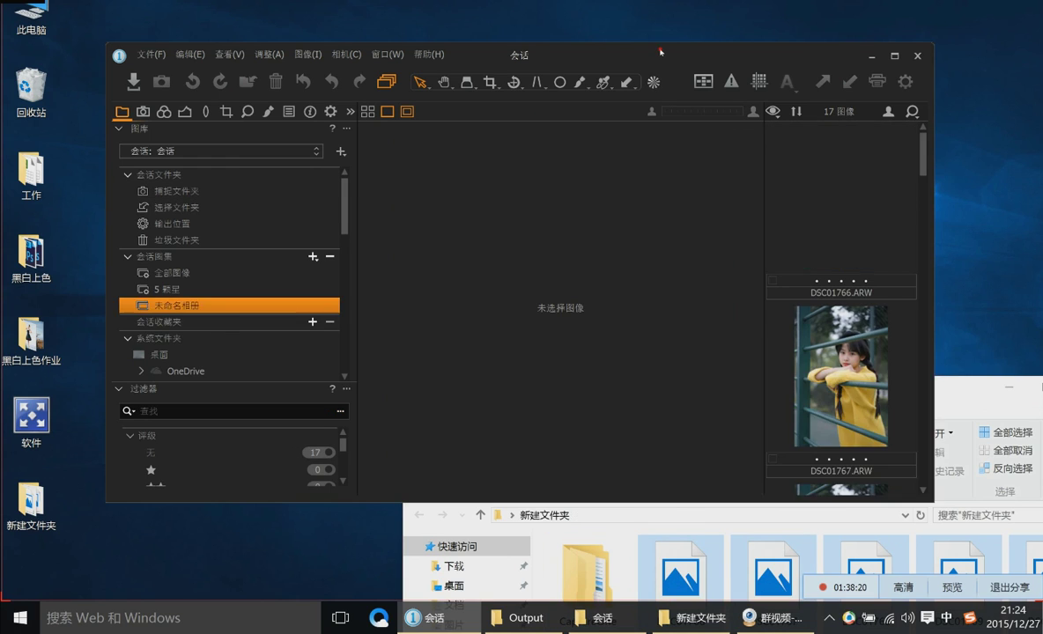
Maximize the Capture One window and show DSC01766.ARW in the viewer, toggling the proof margin off and on
double_click(660, 52)
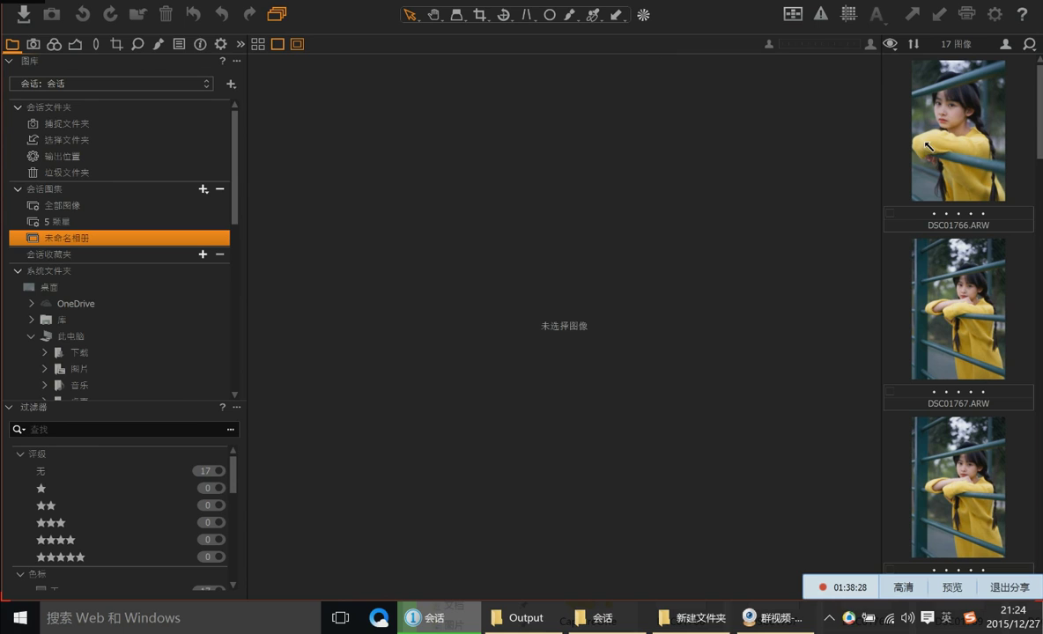
click(964, 152)
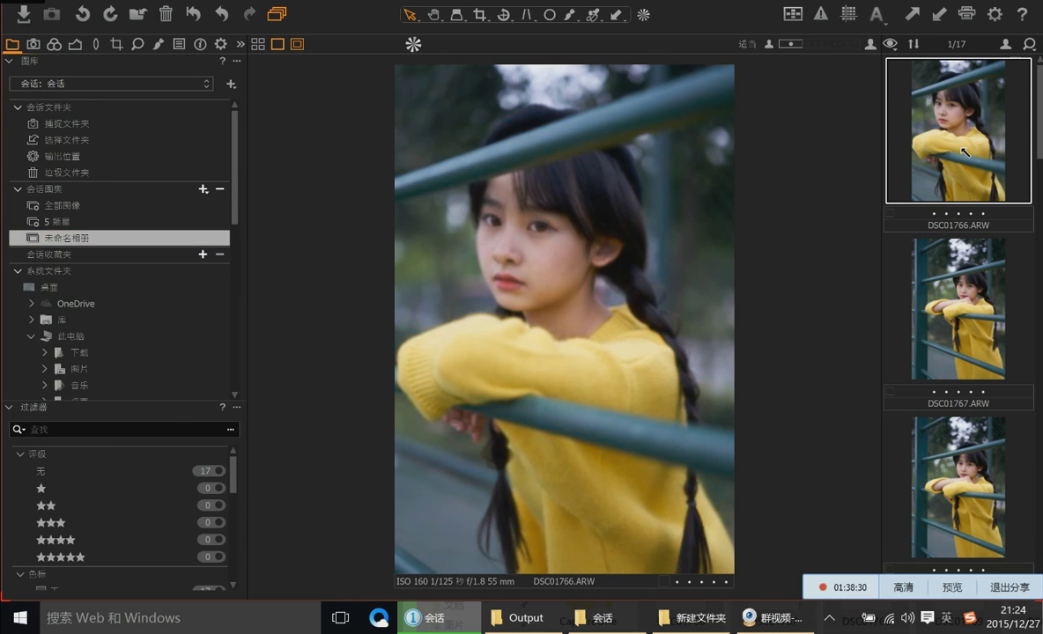
click(298, 45)
click(297, 44)
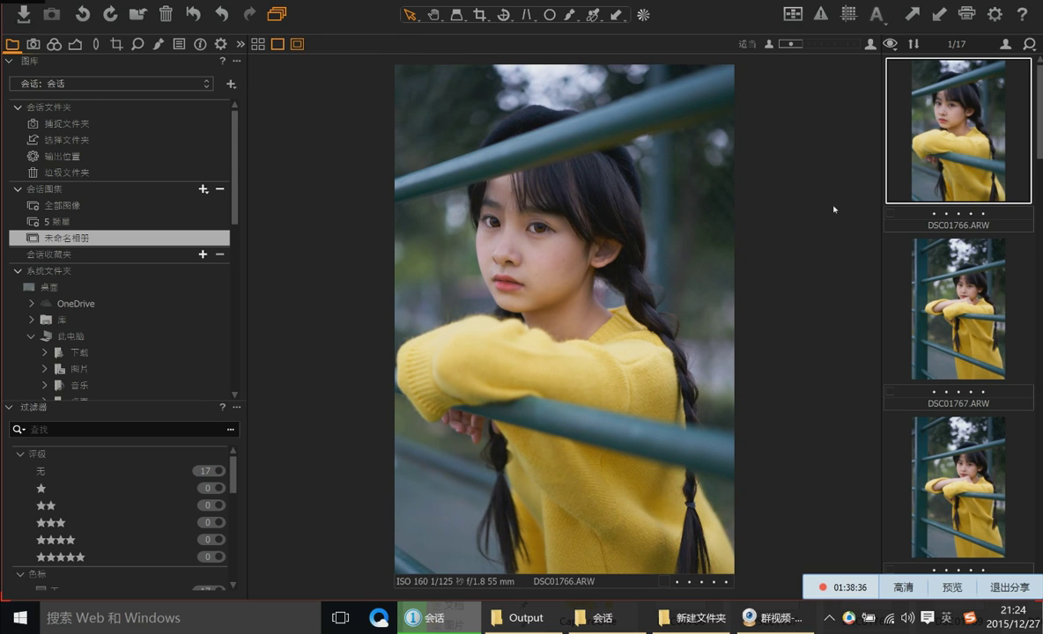
Set the exposure of DSC01766.ARW to 0.14, its contrast to 24 and its shadow recovery (阴影) to 28
click(75, 44)
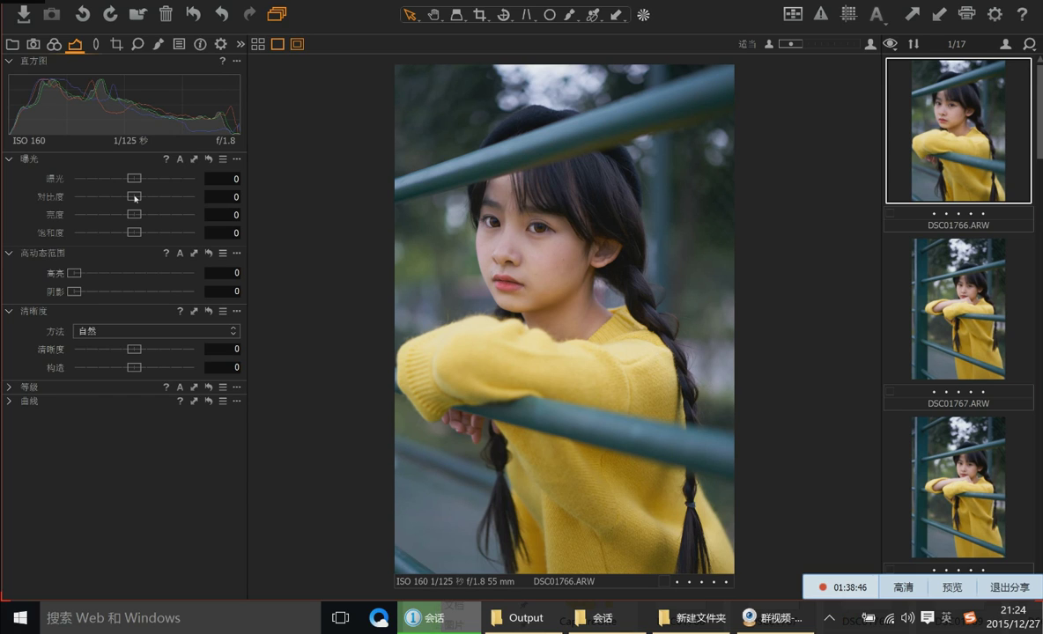
drag(133, 178, 163, 197)
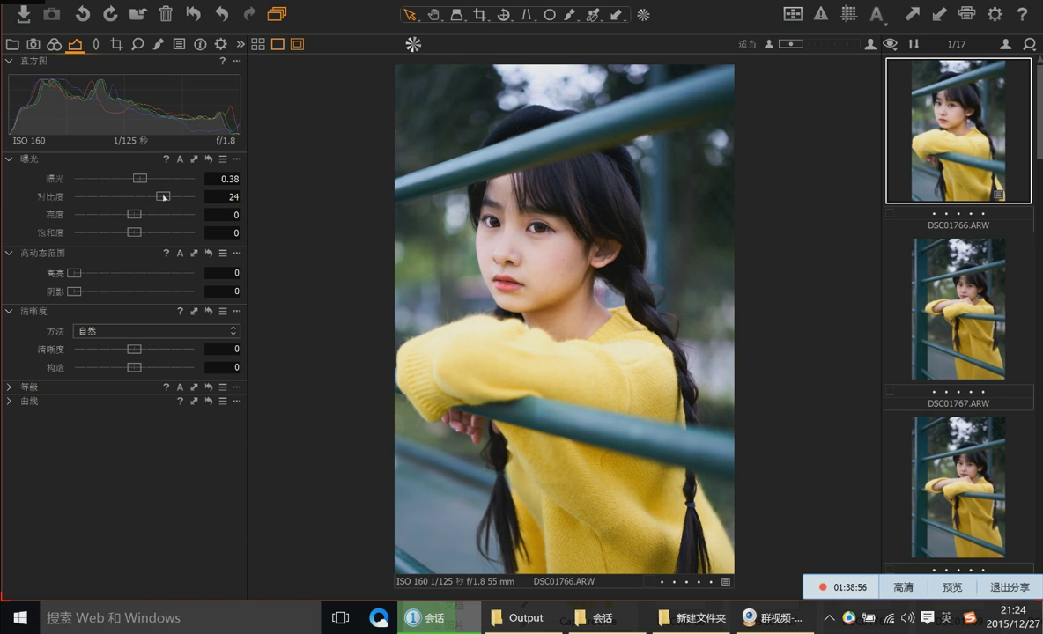
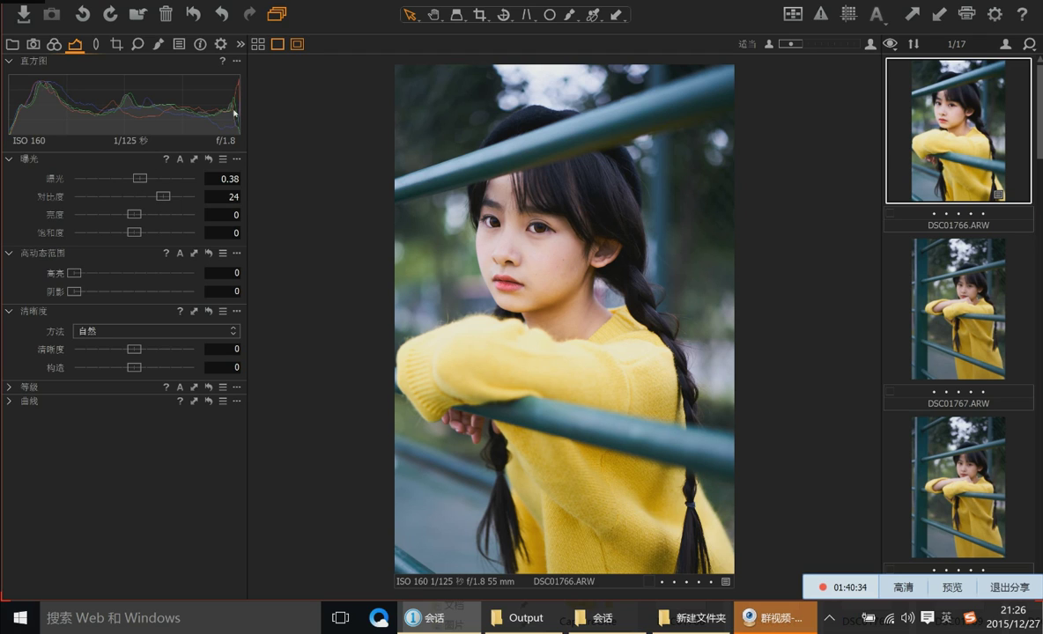
drag(138, 185, 138, 186)
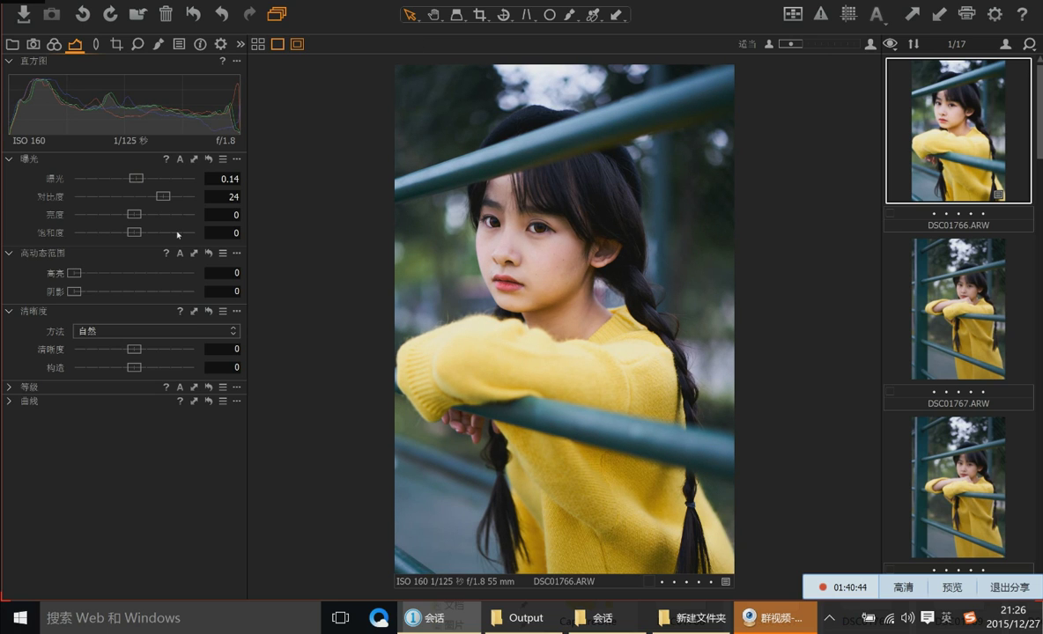
drag(77, 291, 100, 290)
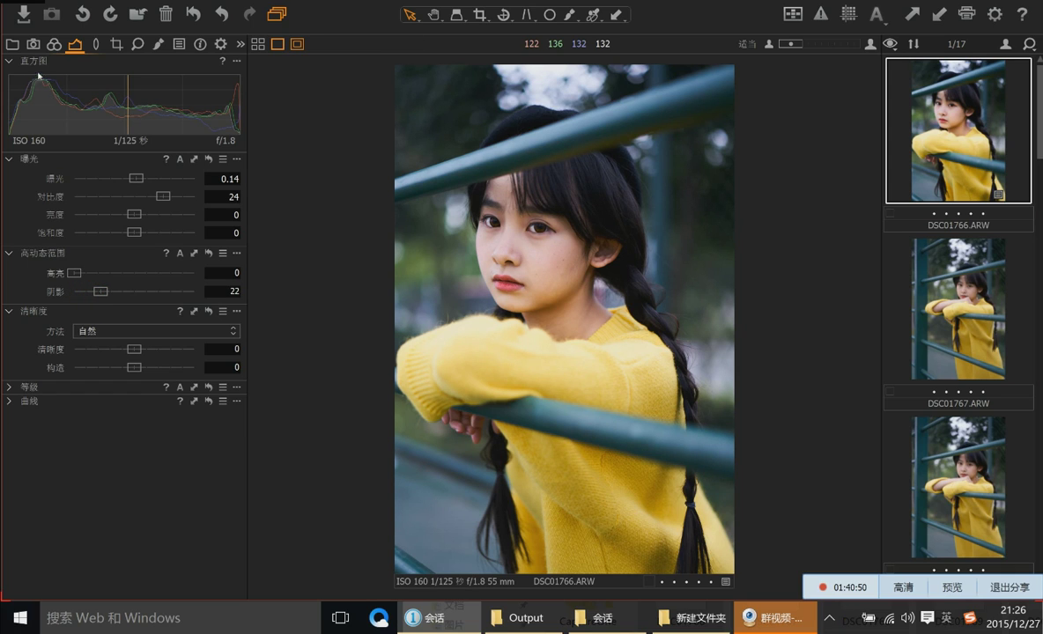
drag(101, 290, 107, 292)
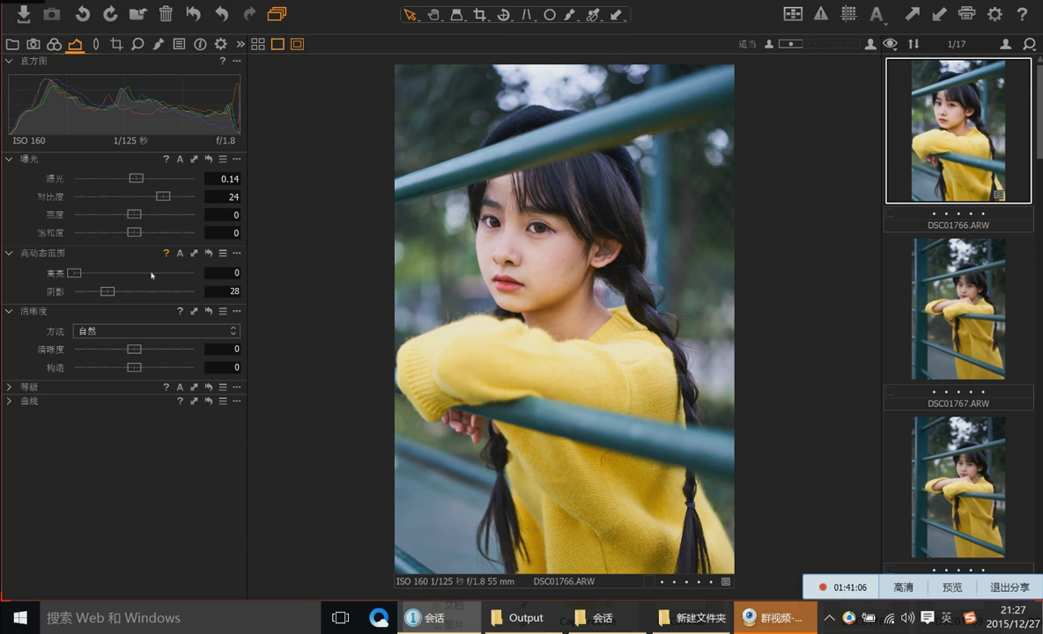
Lower the photo's saturation to -5 and raise its contrast to 34
click(134, 232)
drag(134, 232, 131, 232)
drag(166, 197, 167, 196)
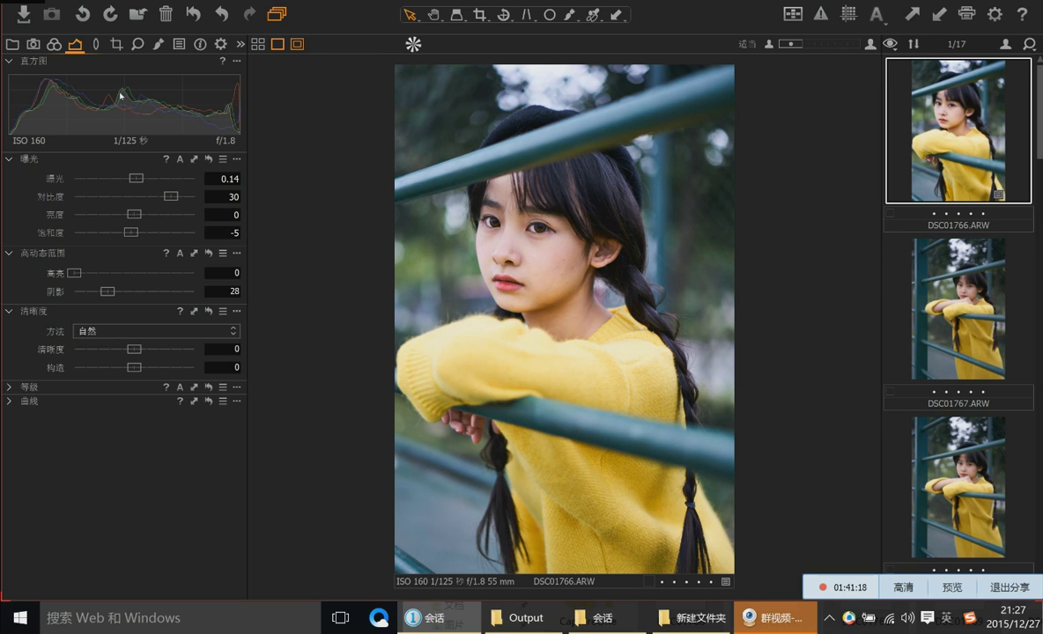
drag(173, 197, 177, 199)
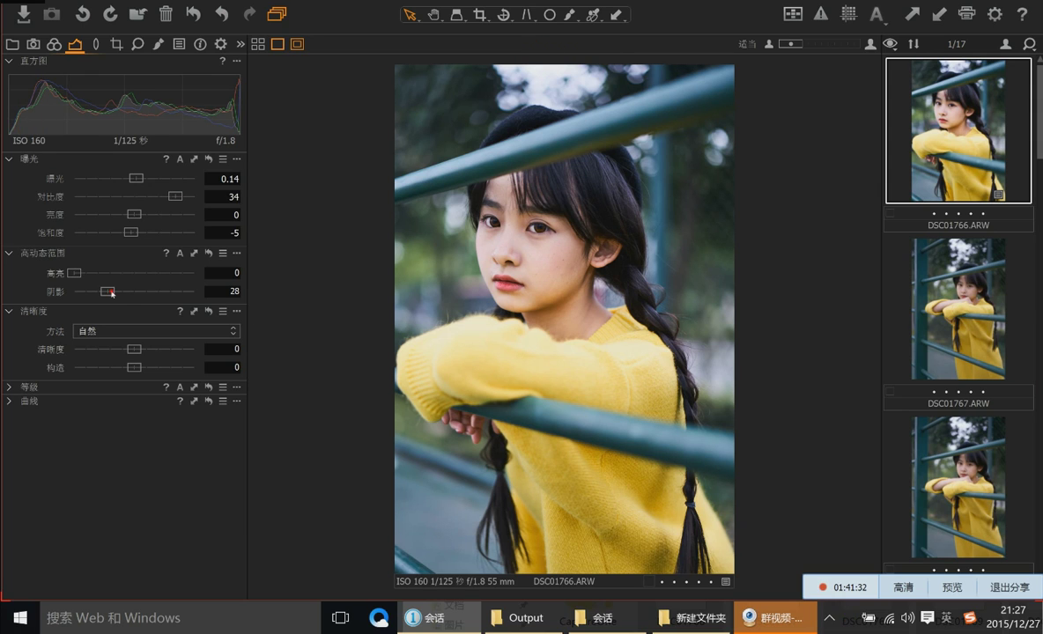
Raise the shadow recovery (阴影) to 41 and reduce the saturation to -10
drag(108, 291, 116, 293)
drag(116, 294, 122, 295)
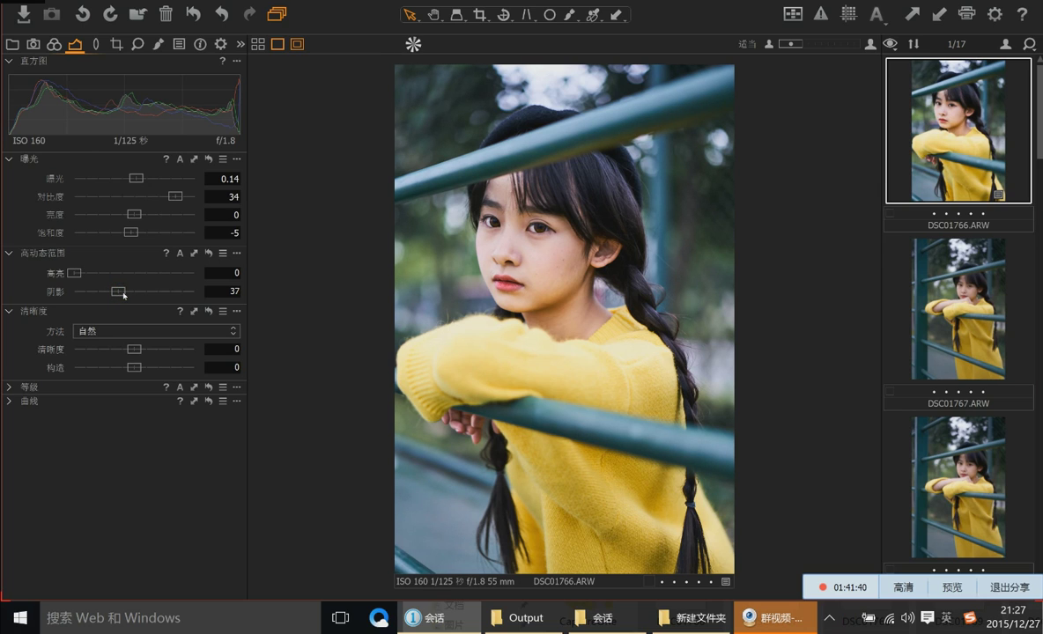
drag(120, 295, 123, 296)
drag(130, 231, 128, 231)
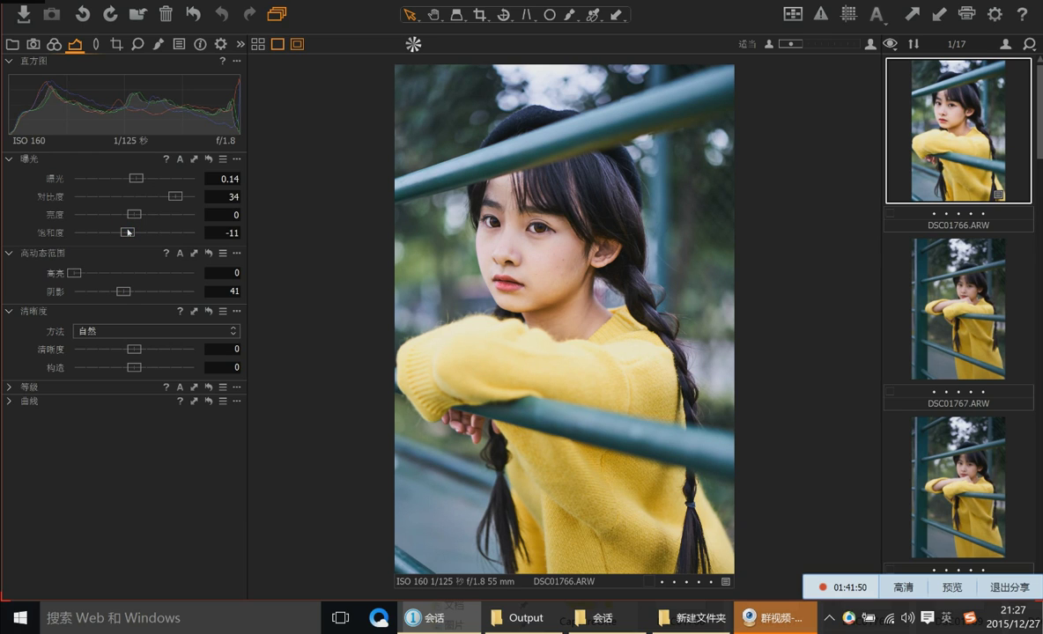
drag(128, 232, 131, 232)
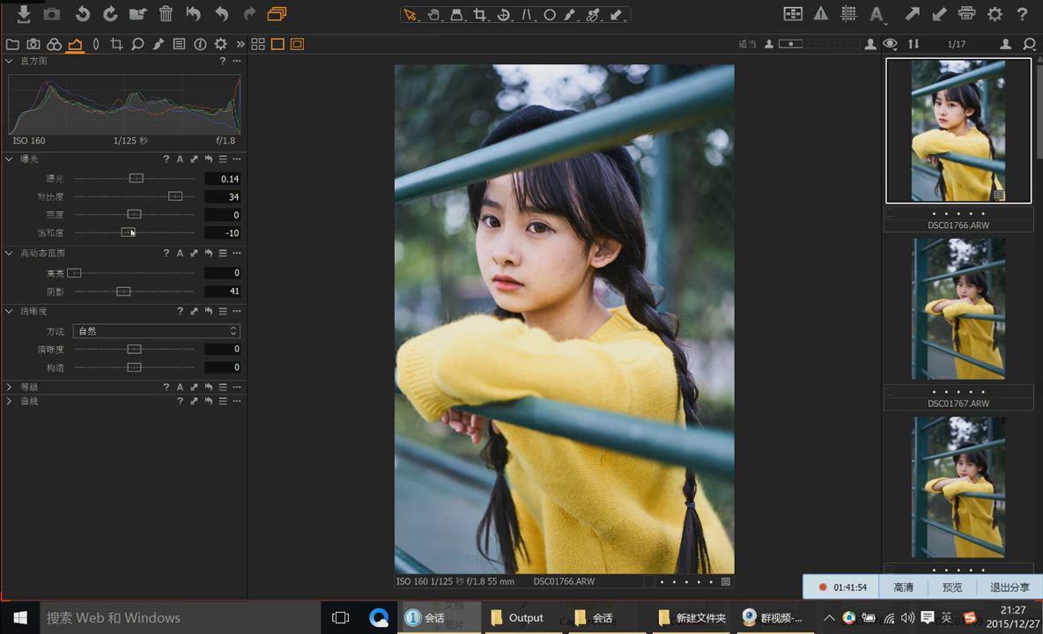
Read the new messages in the group video chat and return to the Capture One session
click(782, 627)
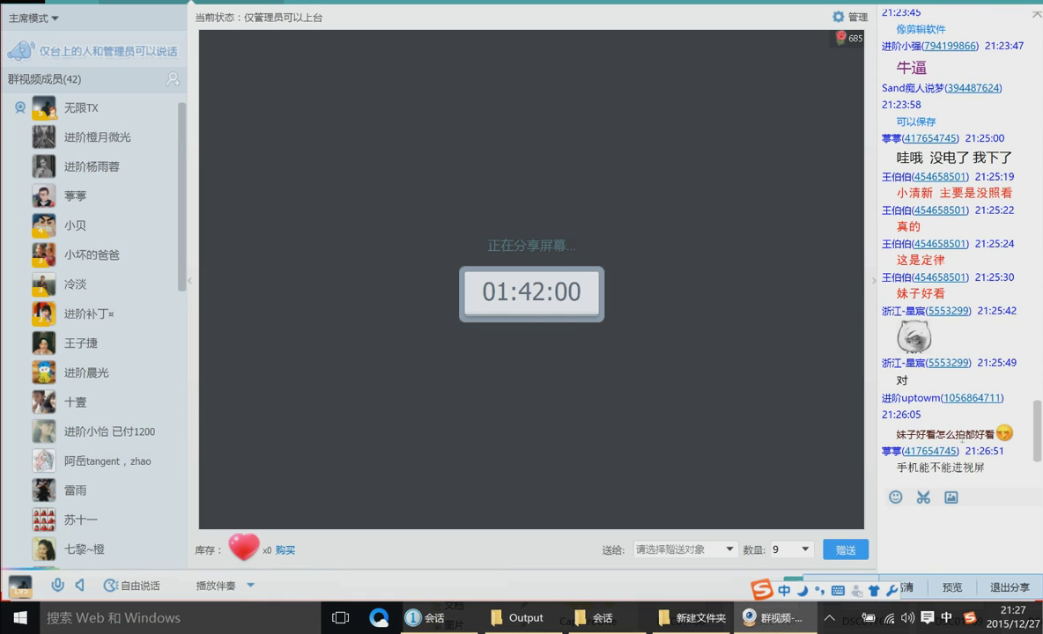
click(432, 618)
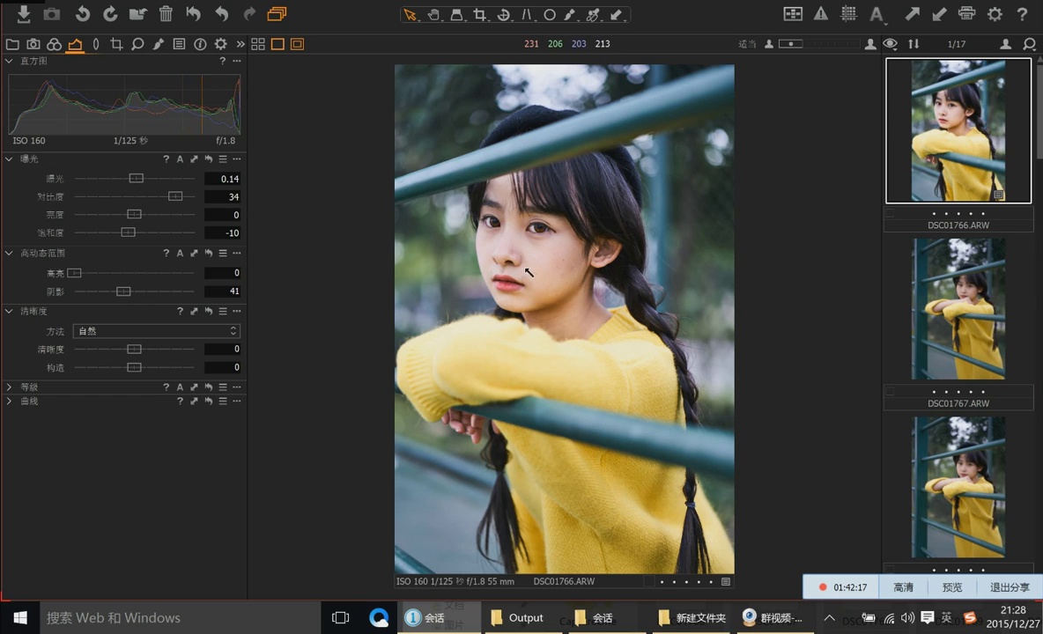
Fine-tune the portrait's contrast to 33 and its shadow recovery (阴影) to 34
drag(121, 292, 122, 291)
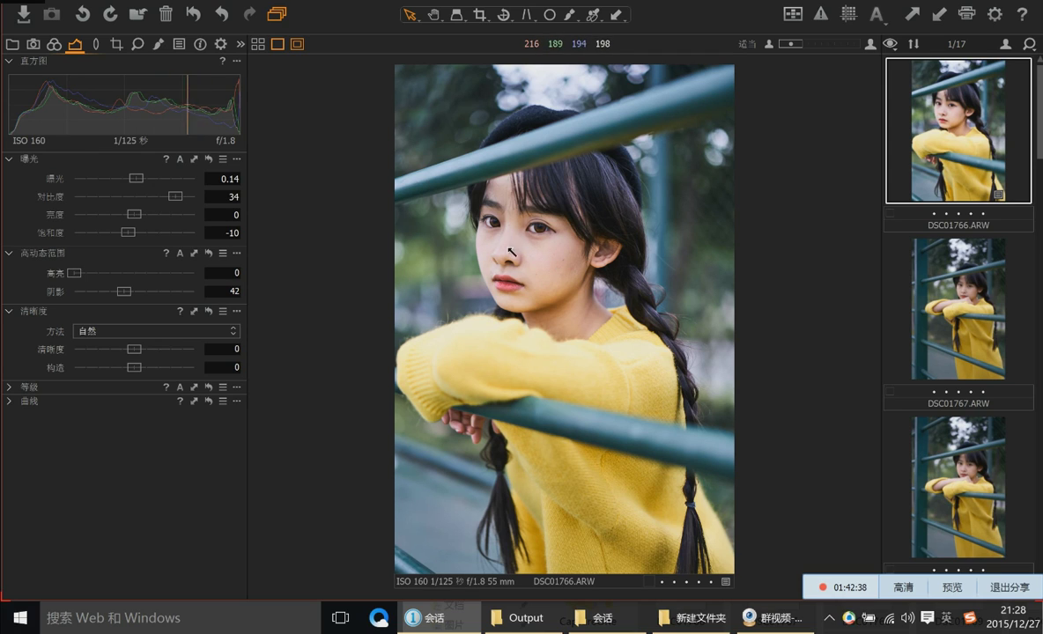
drag(175, 197, 173, 197)
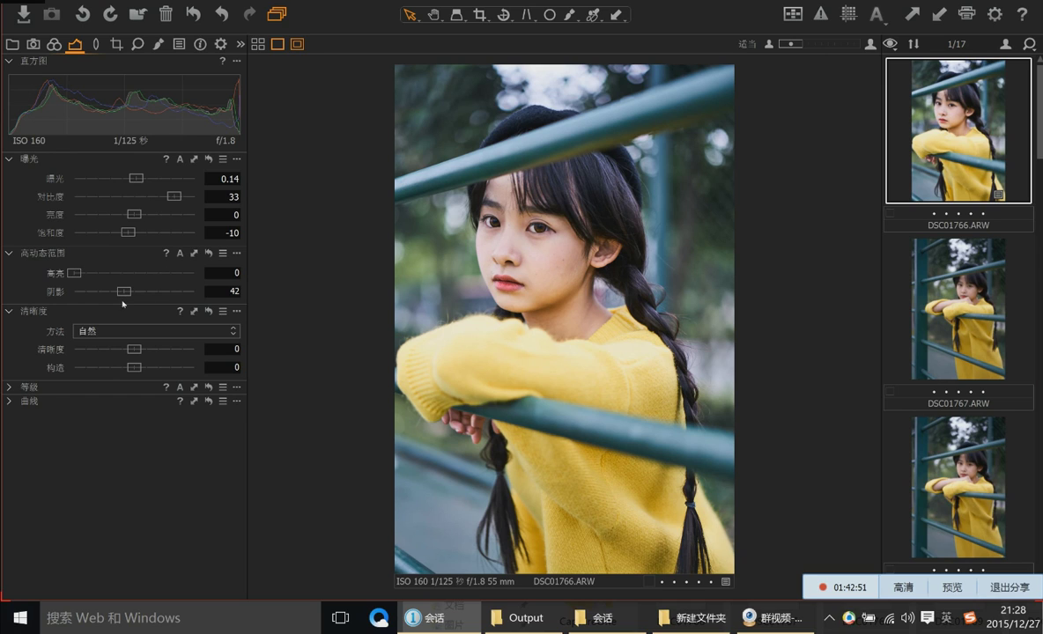
drag(123, 295, 114, 295)
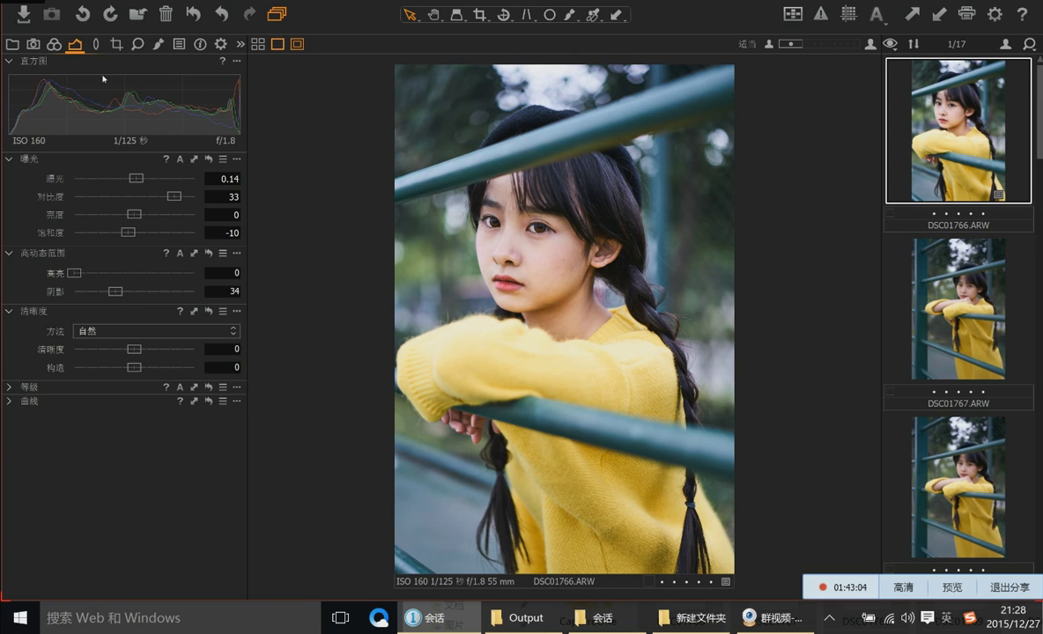
Cool the photo's white balance by setting the colour temperature (色温) to 4542
click(53, 44)
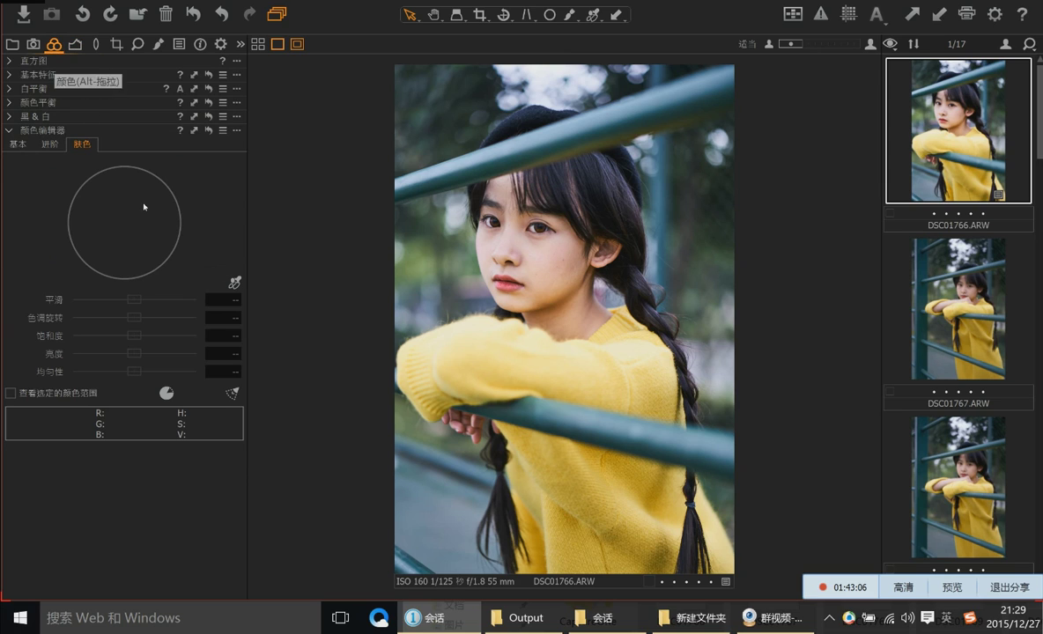
click(7, 89)
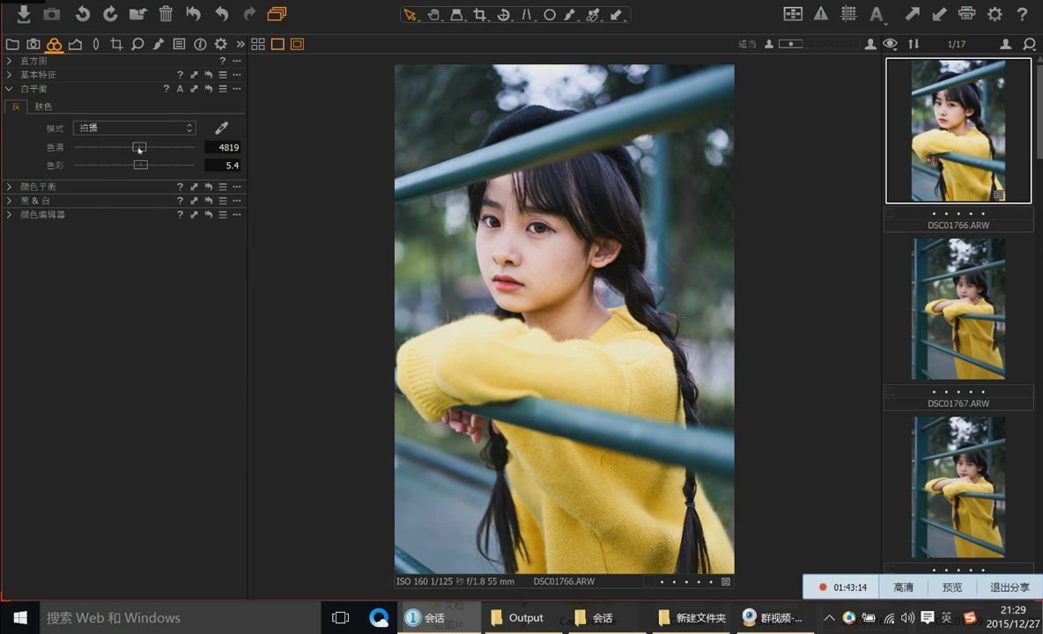
drag(139, 146, 135, 146)
drag(133, 147, 137, 147)
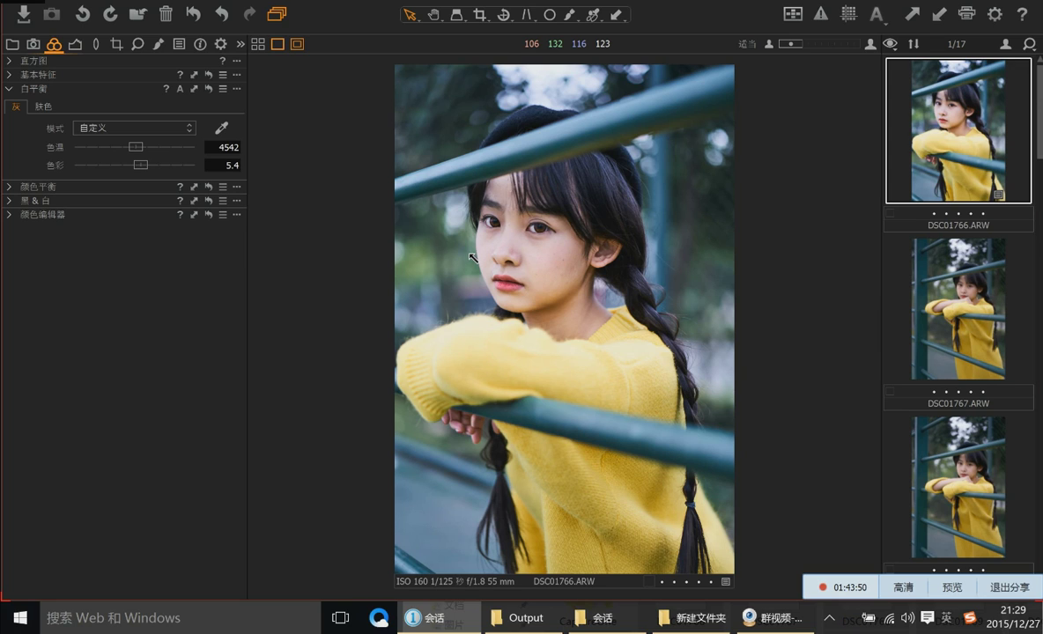
Tint the highlights (高亮) of the portrait slightly towards cyan-blue with the colour balance wheel
click(7, 186)
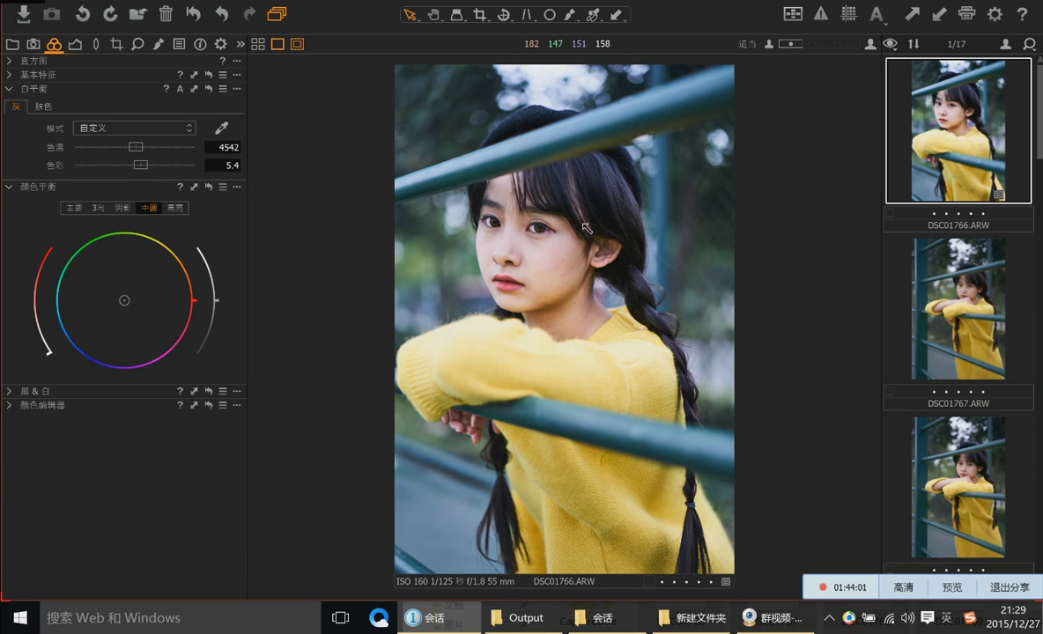
click(124, 210)
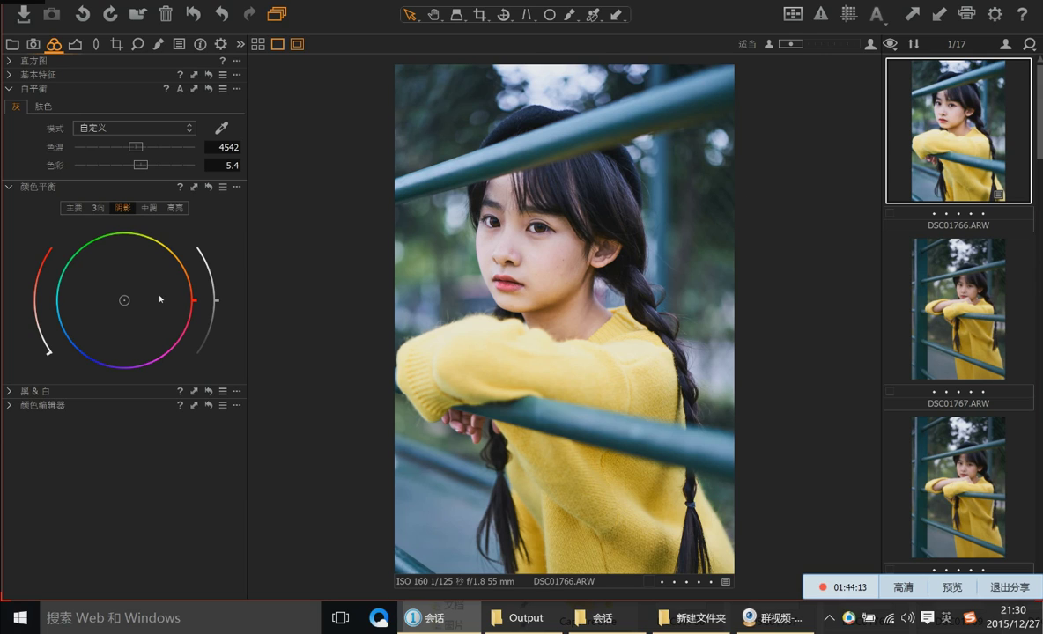
click(176, 207)
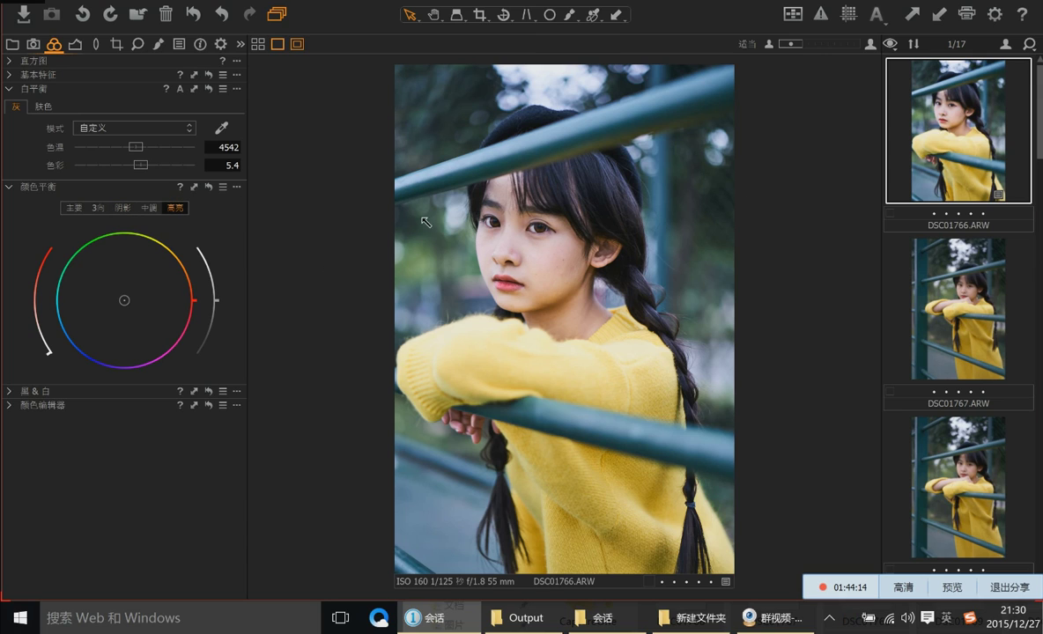
drag(124, 301, 111, 301)
drag(110, 301, 115, 302)
drag(114, 301, 115, 303)
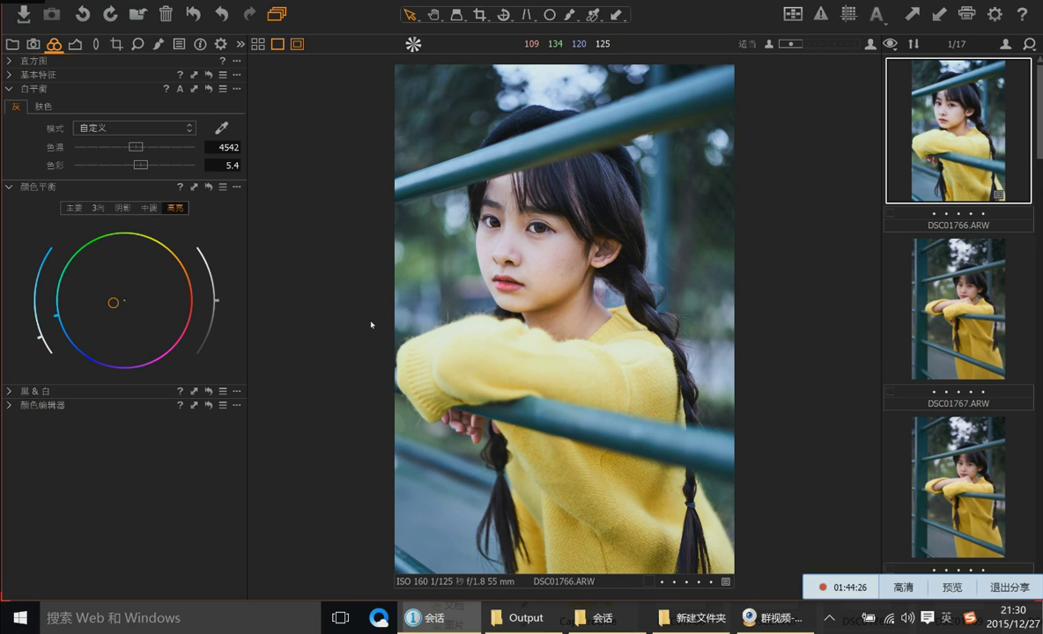
drag(114, 307, 113, 303)
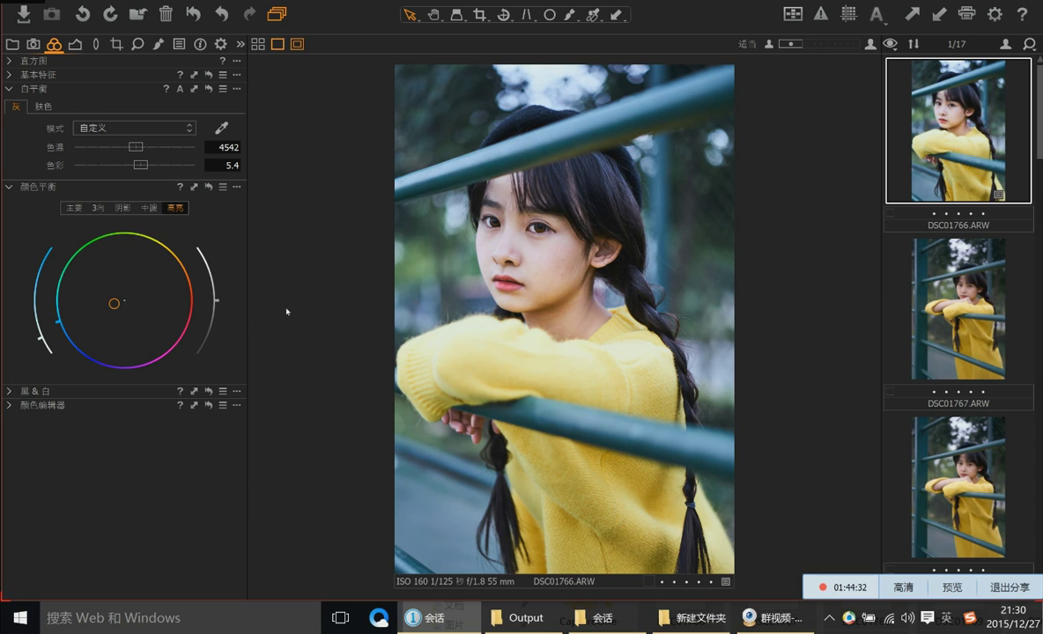
Try a blue-channel Levels (等级) adjustment with the output shadow at 11 and the output highlight at 255
click(70, 41)
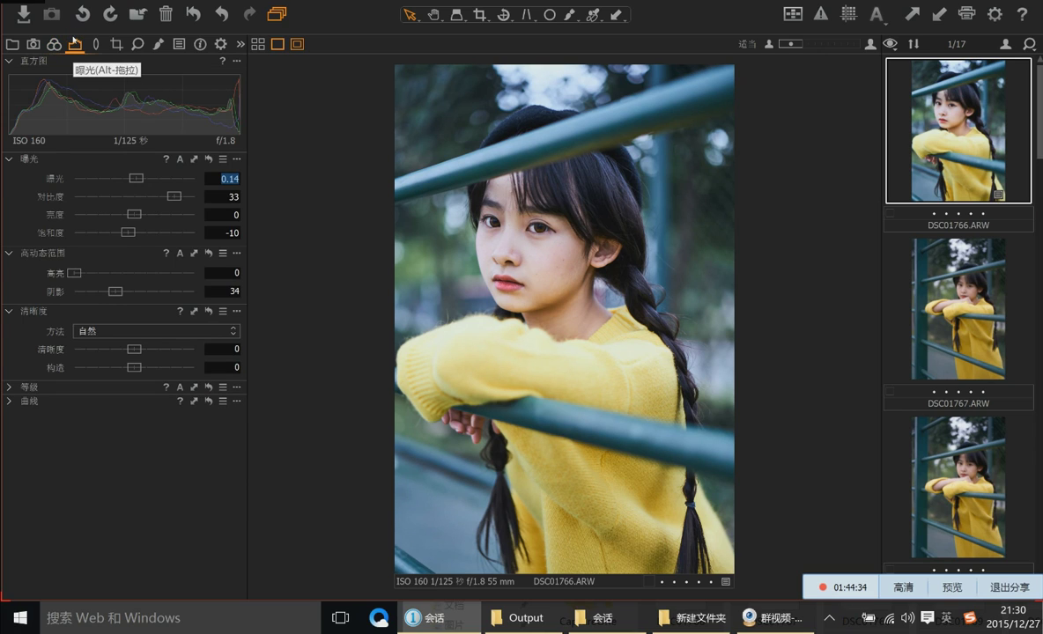
click(54, 43)
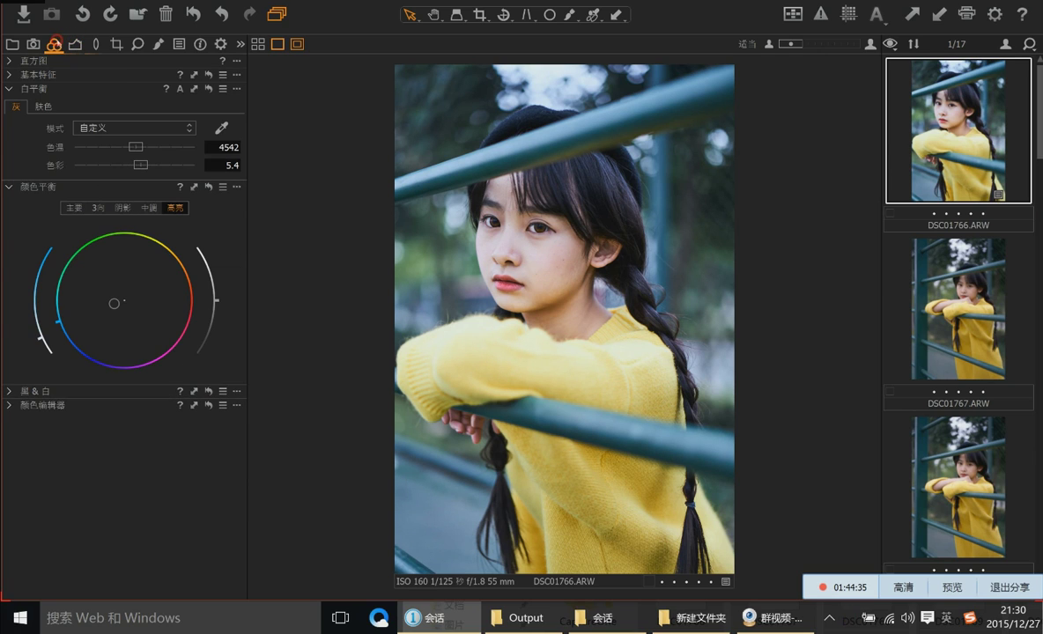
click(76, 44)
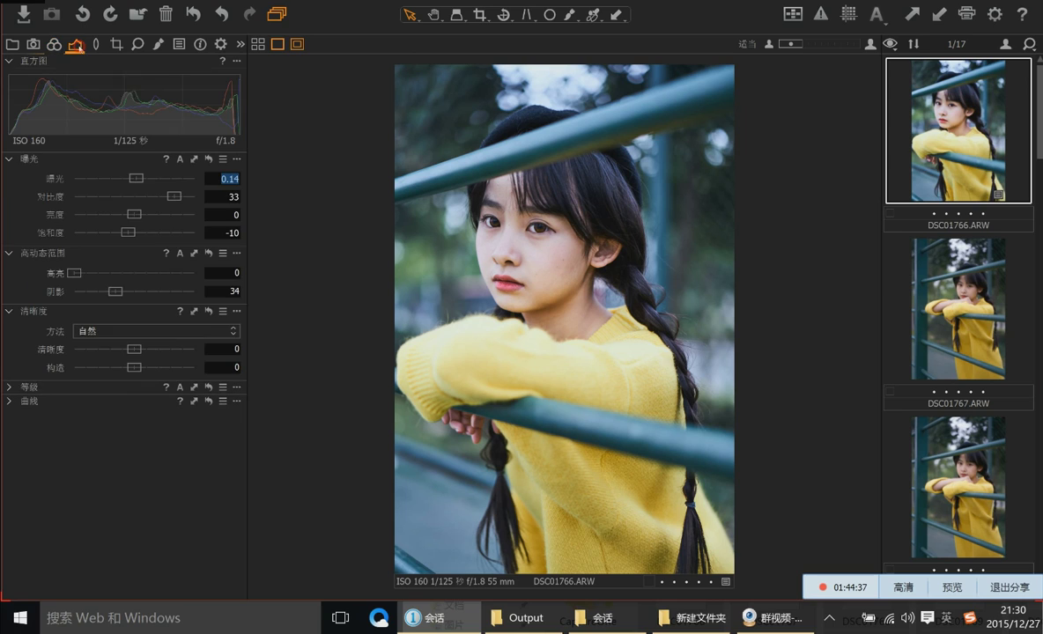
click(14, 390)
drag(233, 420, 217, 420)
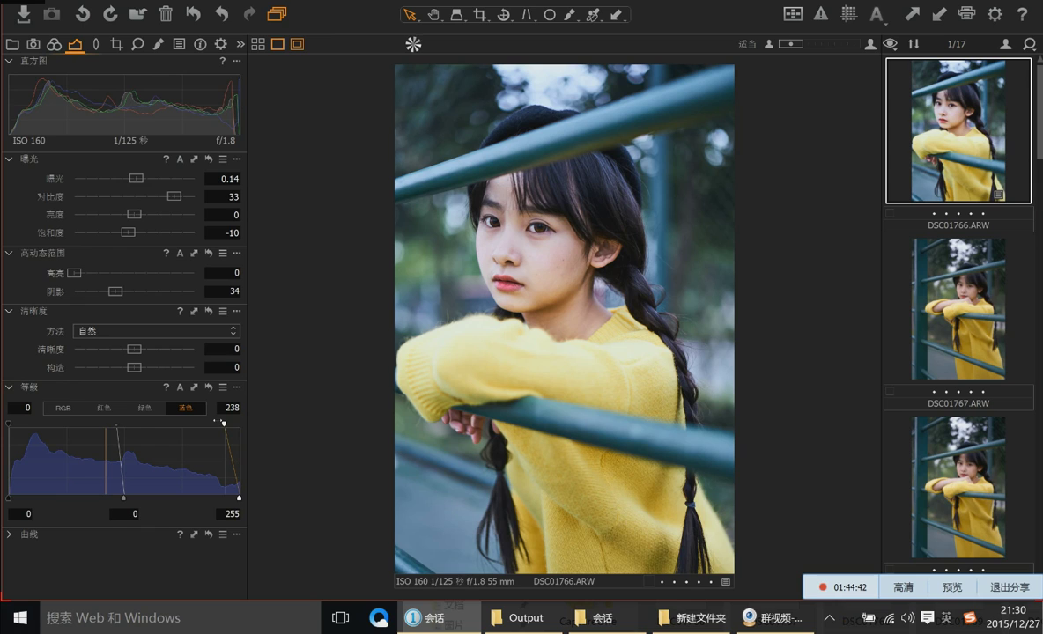
drag(10, 427, 20, 429)
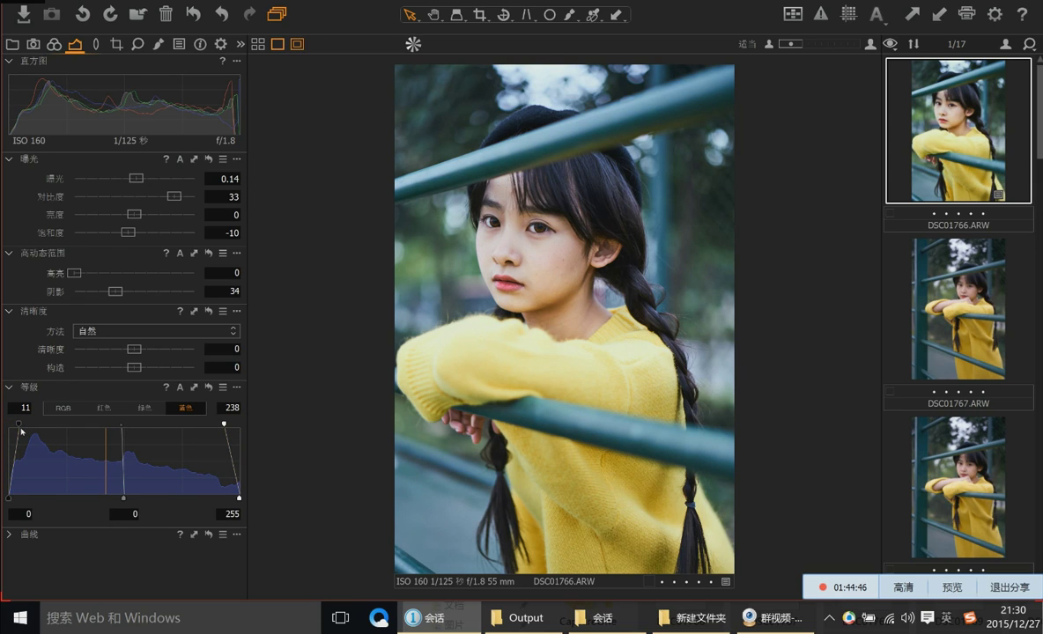
drag(226, 436, 239, 427)
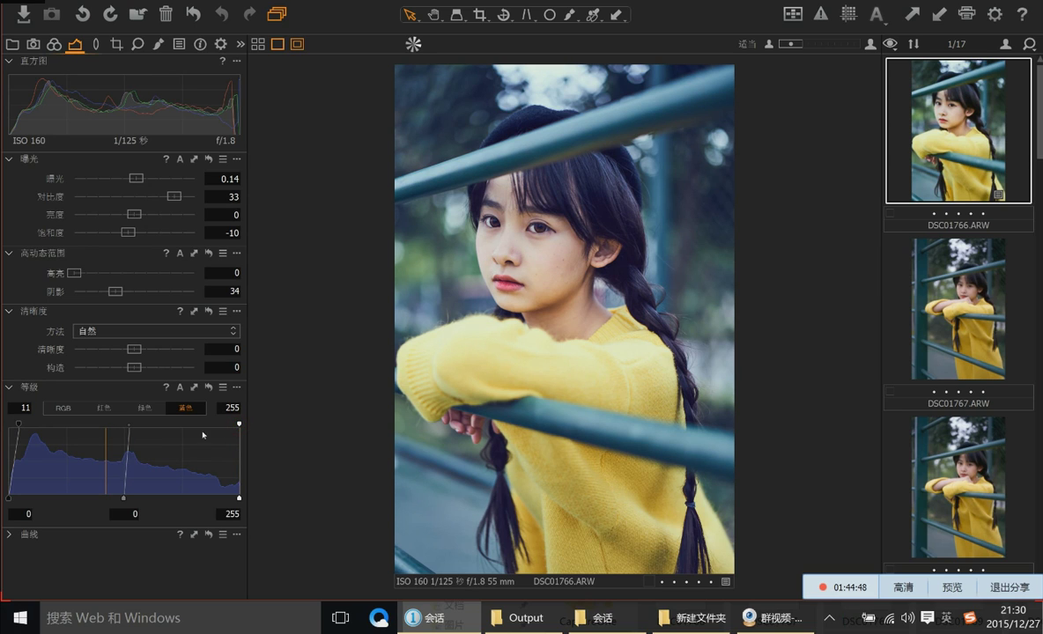
Fade the portrait's tonal range by setting the RGB Levels output shadow to 15 and output highlight to 240
click(62, 408)
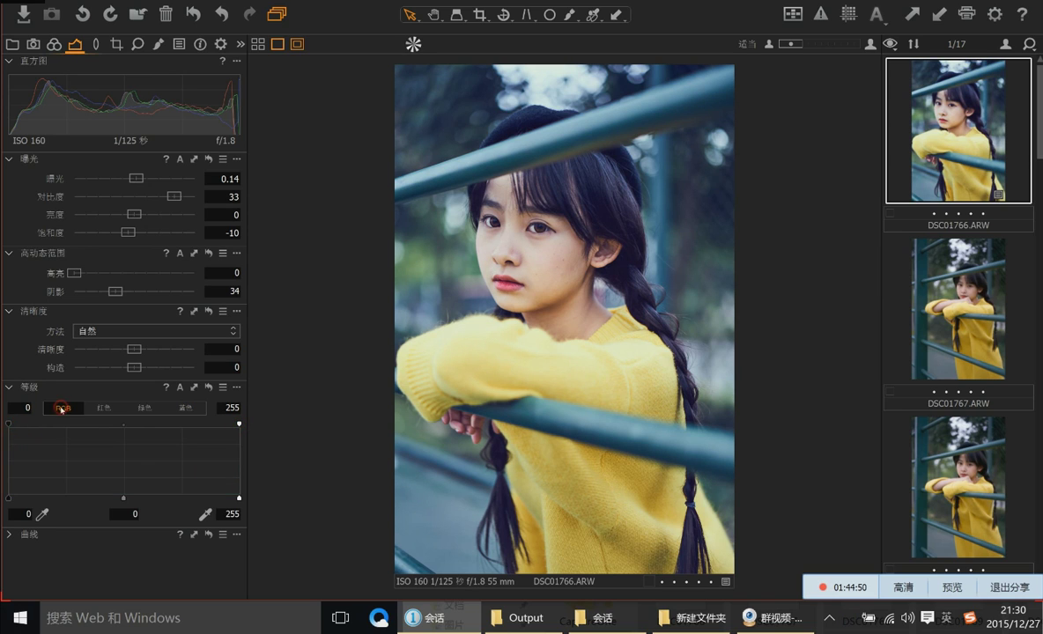
drag(14, 429, 24, 430)
drag(20, 422, 26, 423)
drag(234, 423, 230, 423)
drag(27, 423, 23, 424)
drag(231, 424, 226, 424)
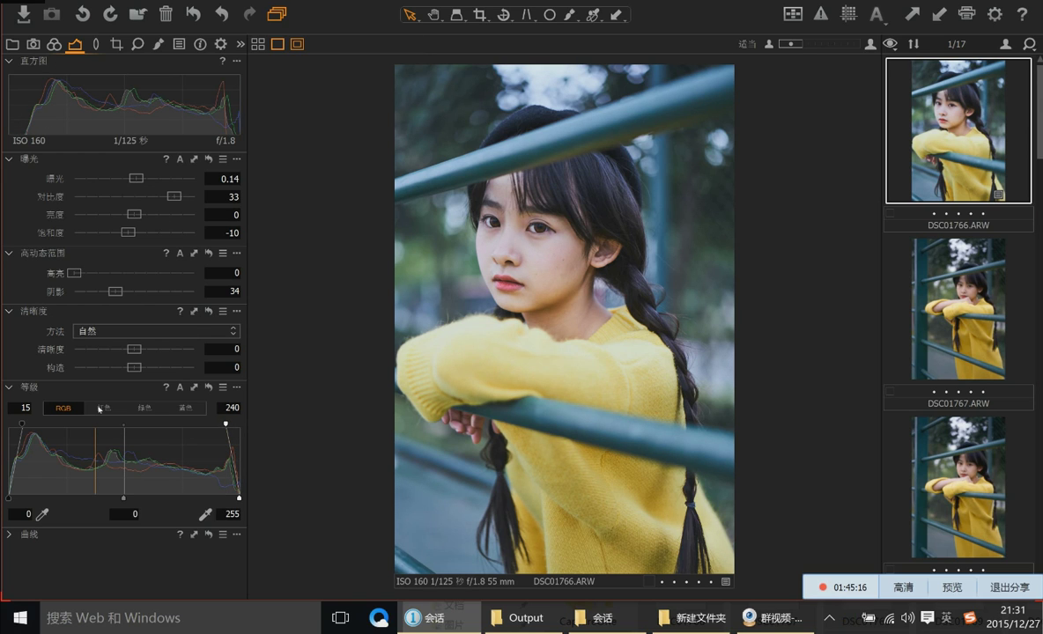
Reset the portrait's colour balance (颜色平衡) adjustments
click(137, 410)
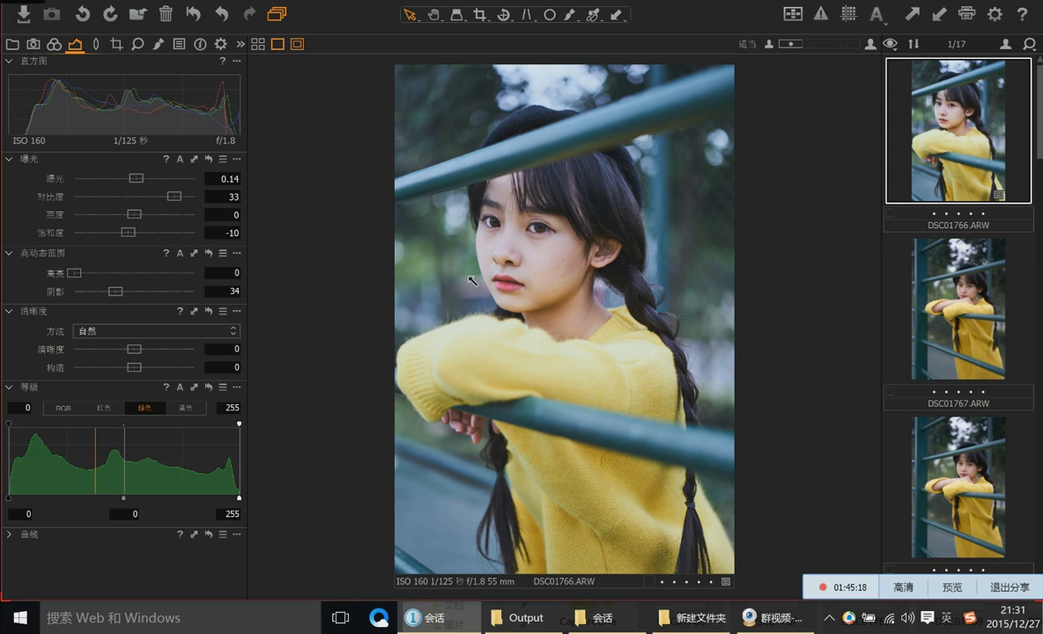
click(54, 44)
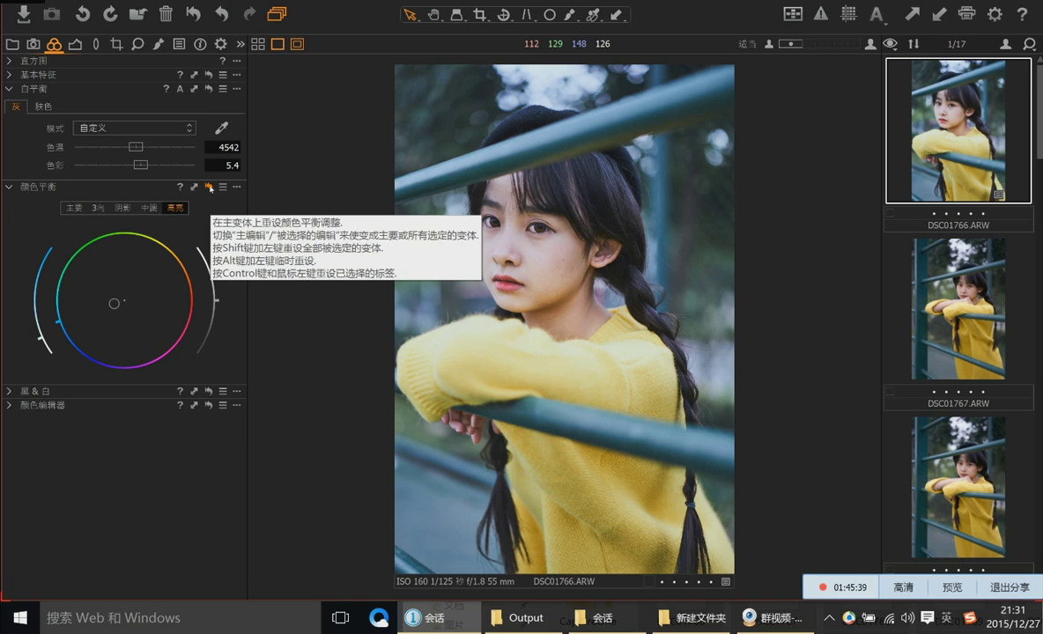
click(208, 187)
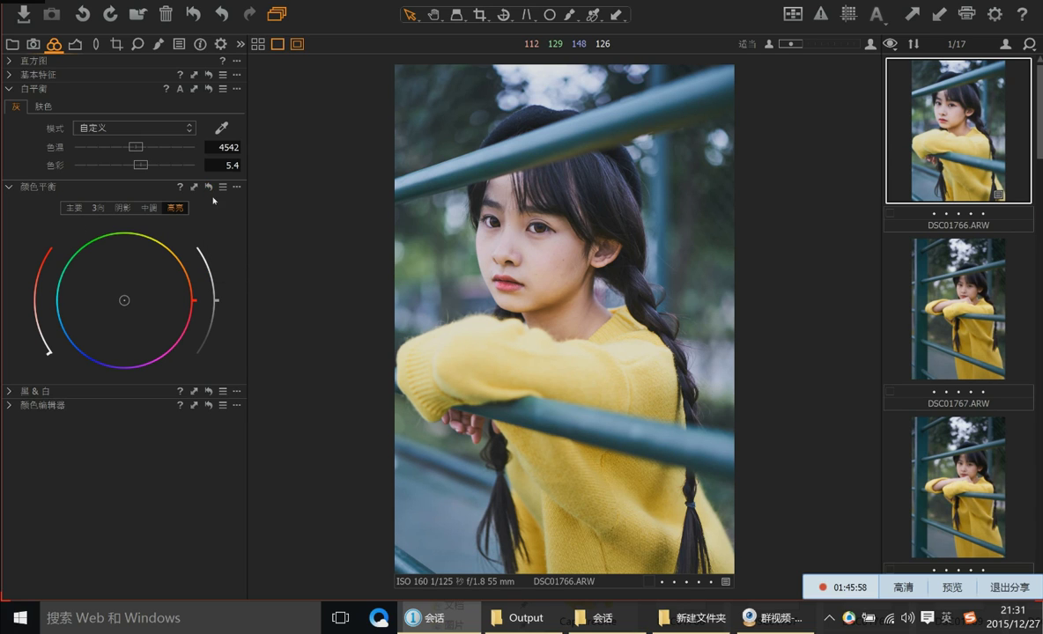
Tint the dark tones in Levels by raising the output shadow to 11 in the blue channel and 9 in the green channel
click(76, 45)
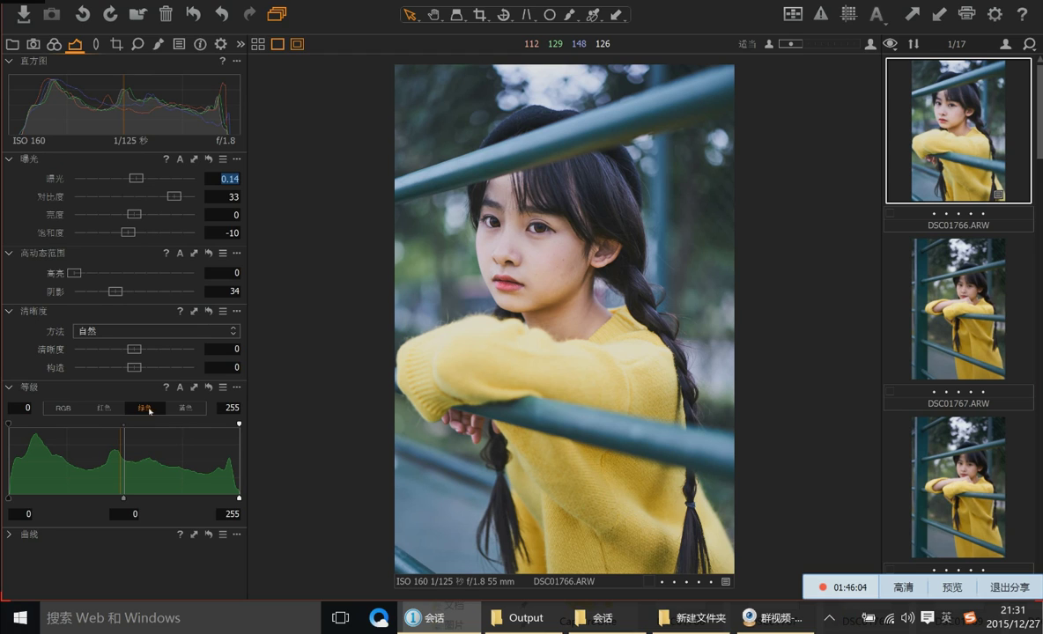
click(185, 408)
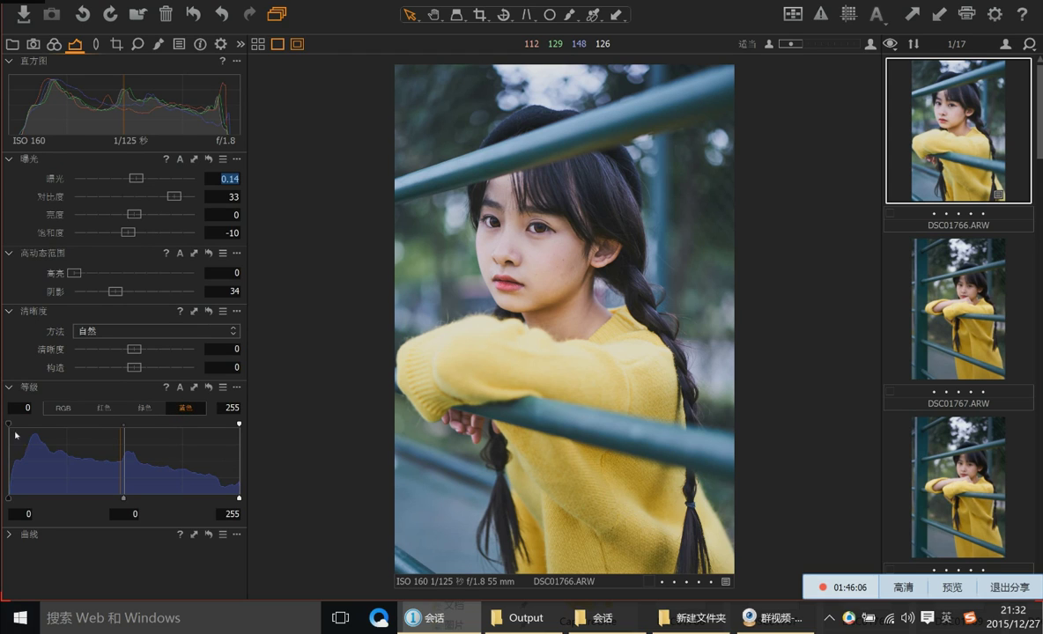
drag(9, 423, 17, 425)
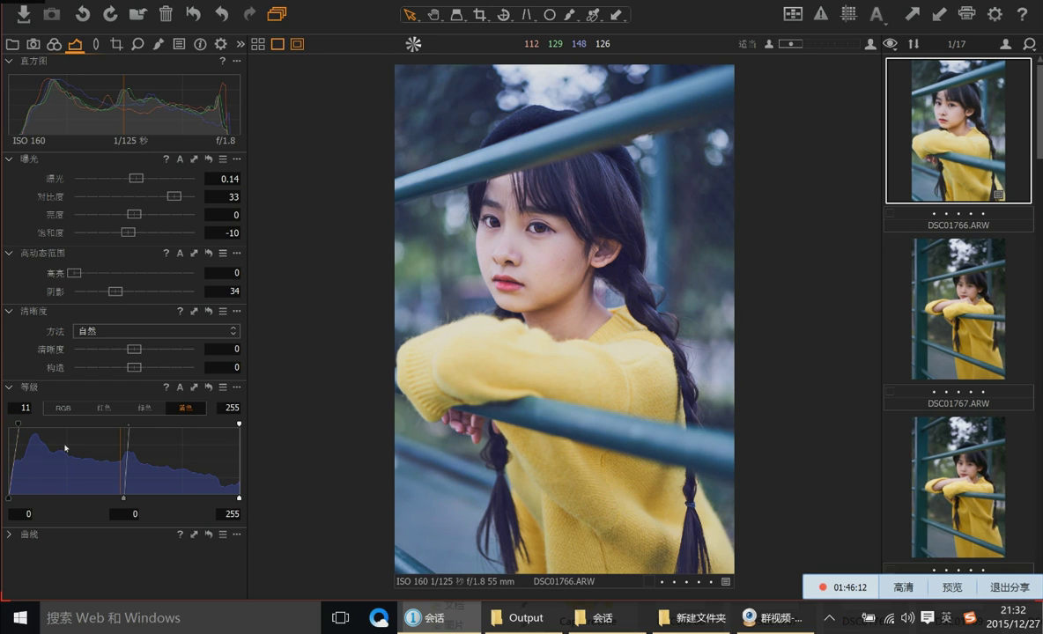
click(144, 407)
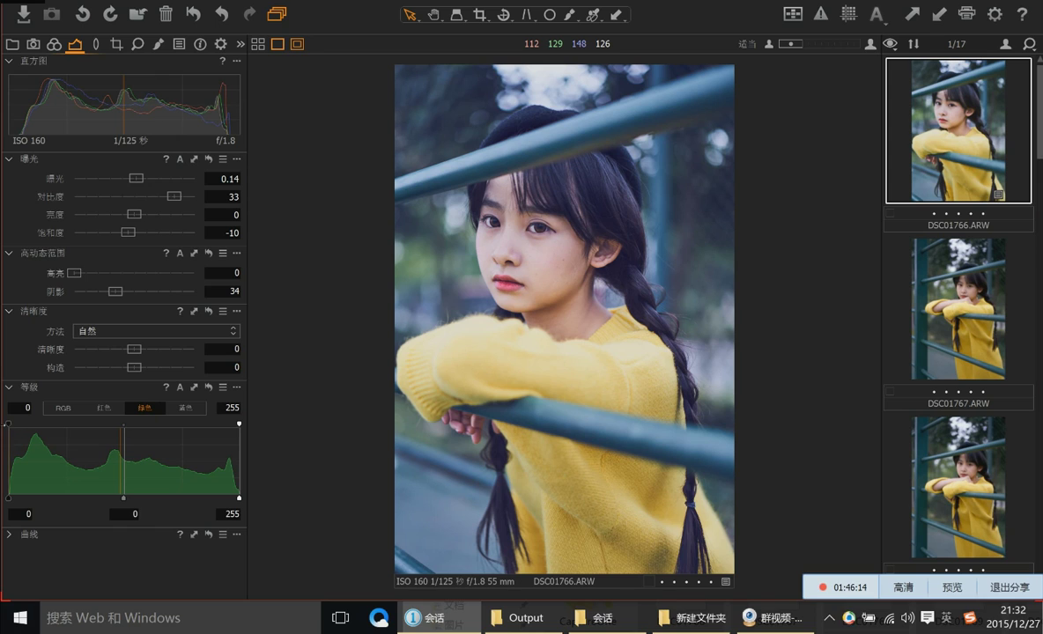
drag(7, 423, 21, 425)
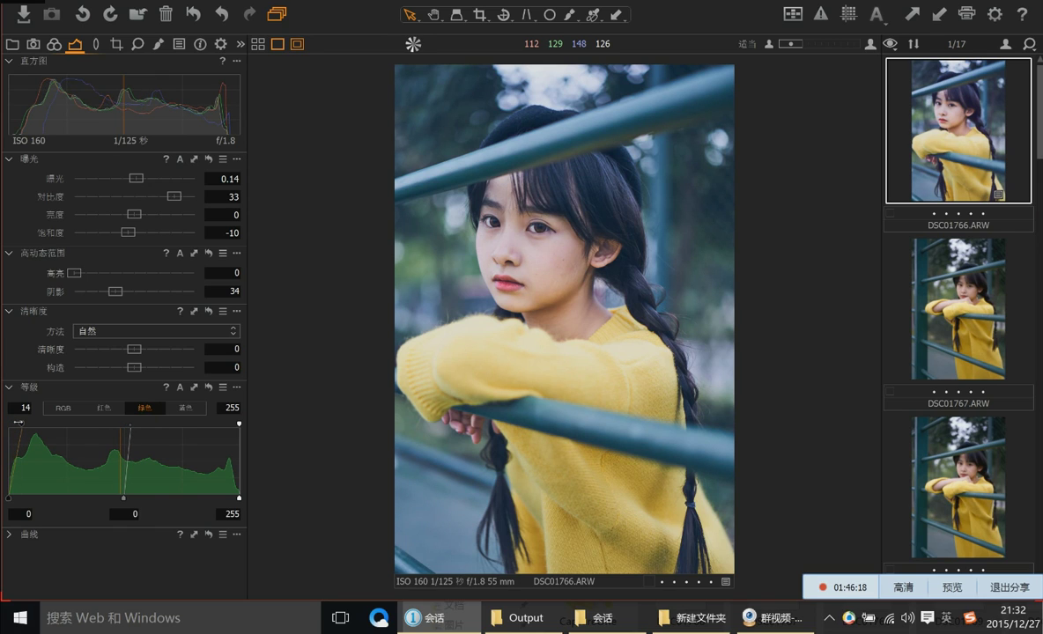
drag(25, 424, 14, 423)
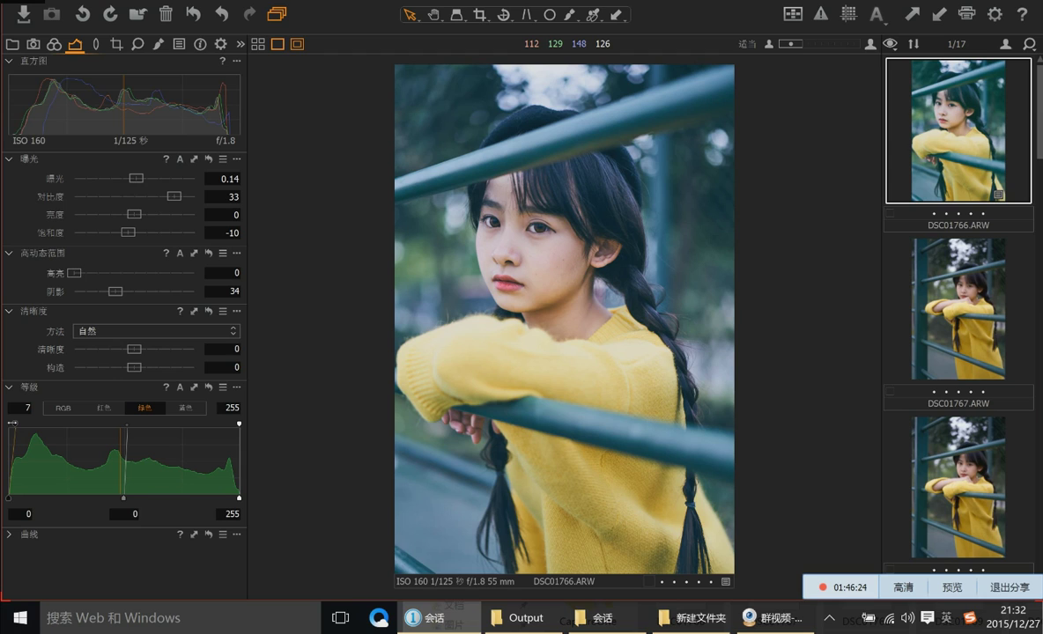
drag(19, 428, 20, 428)
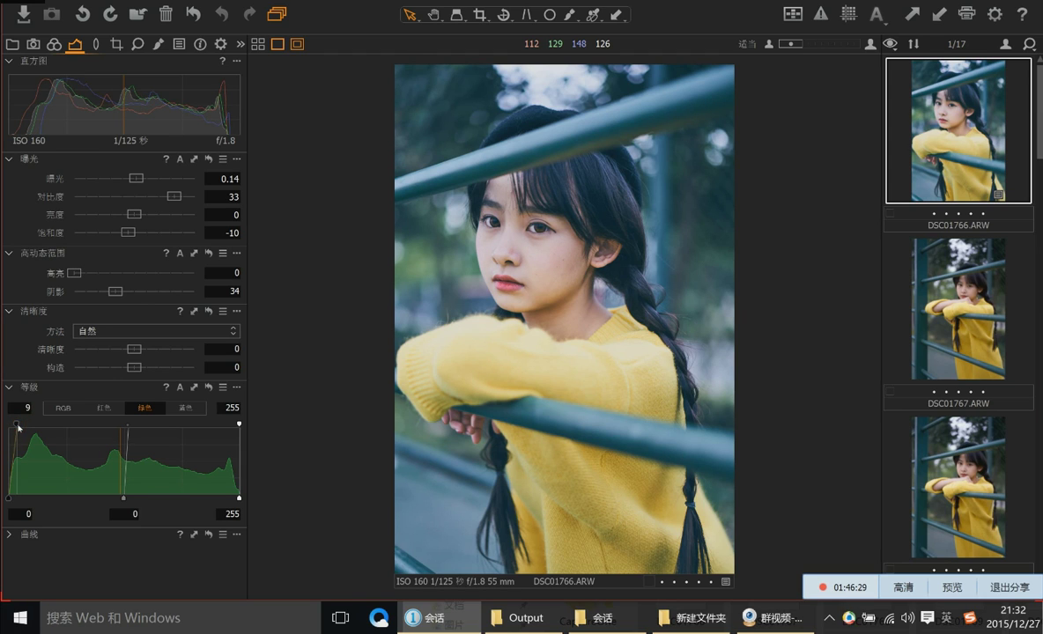
Reduce the blue channel's output shadow to 7 in Levels and set the overall saturation (饱和度) to -9
click(181, 408)
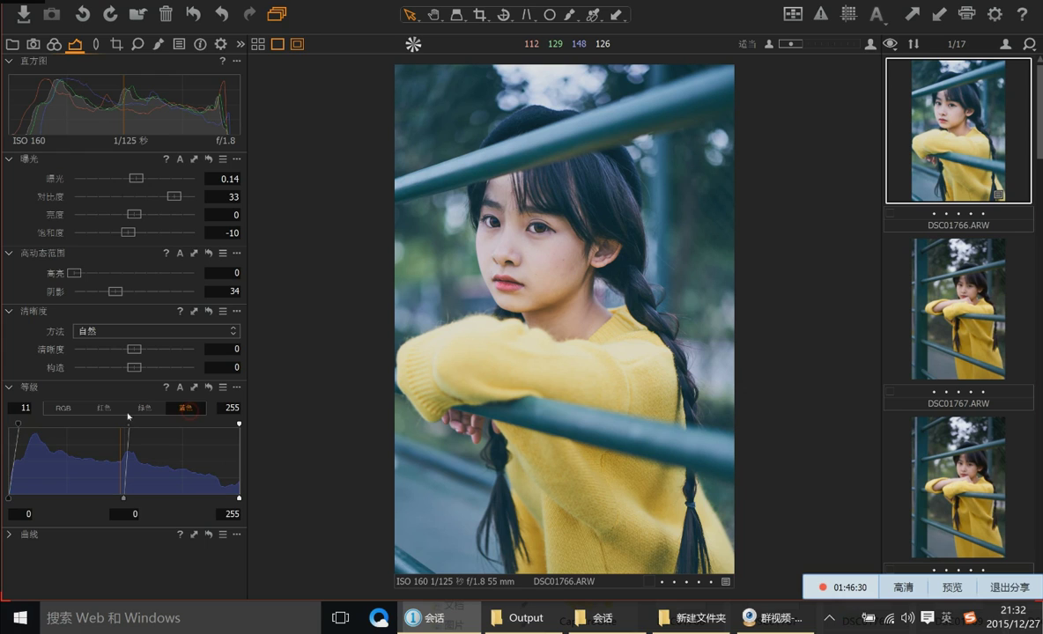
drag(16, 424, 12, 424)
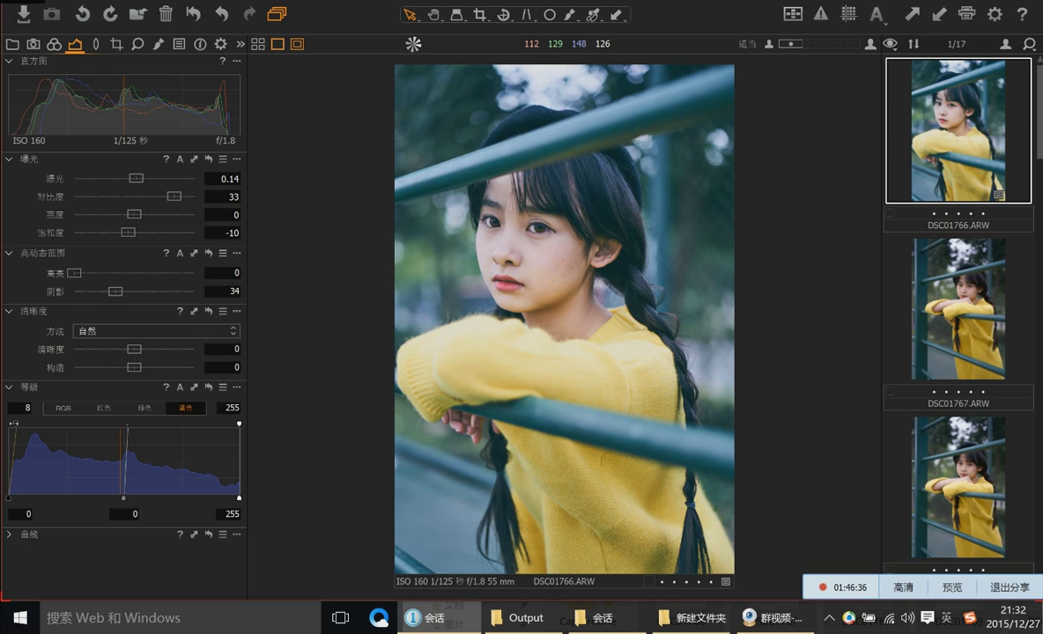
drag(18, 423, 14, 422)
drag(124, 234, 130, 234)
Sample the teal background in the basic colour editor (颜色编辑器) and set the cyan range's saturation to -17.6
click(54, 44)
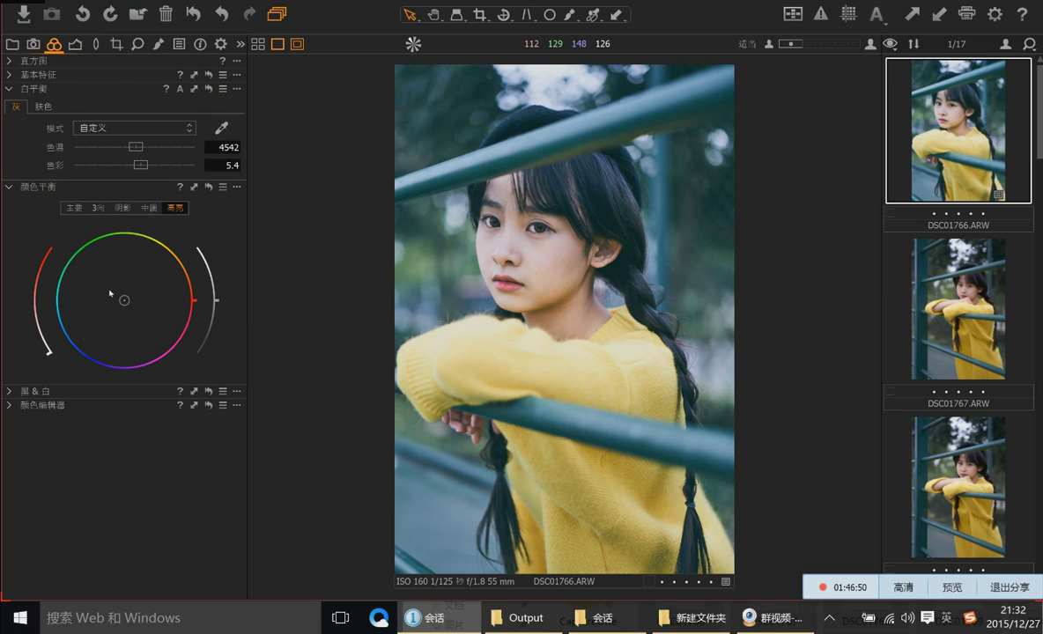
click(18, 405)
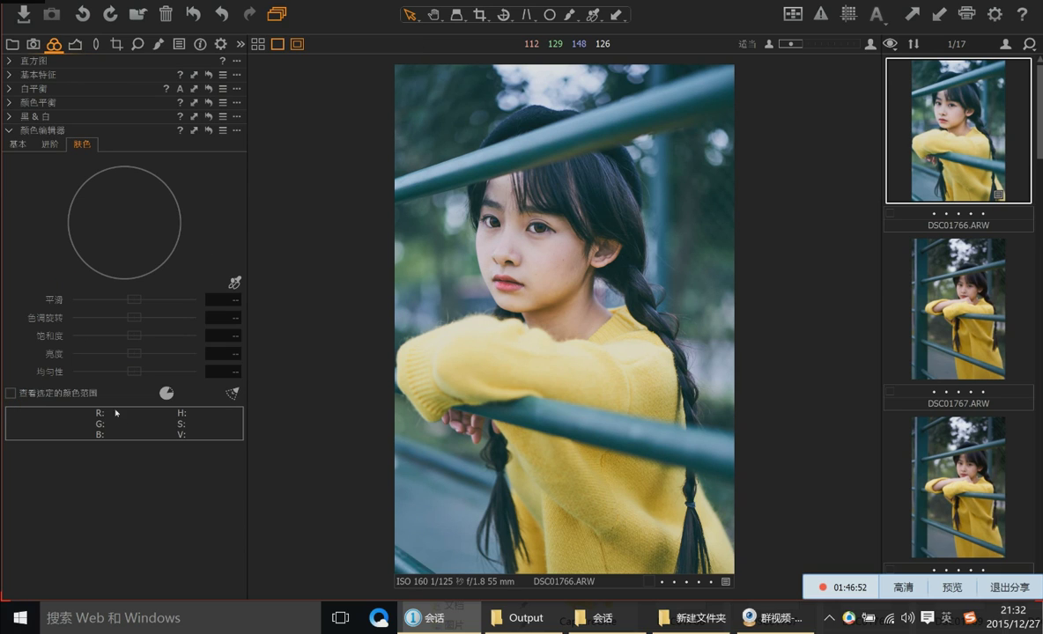
click(18, 143)
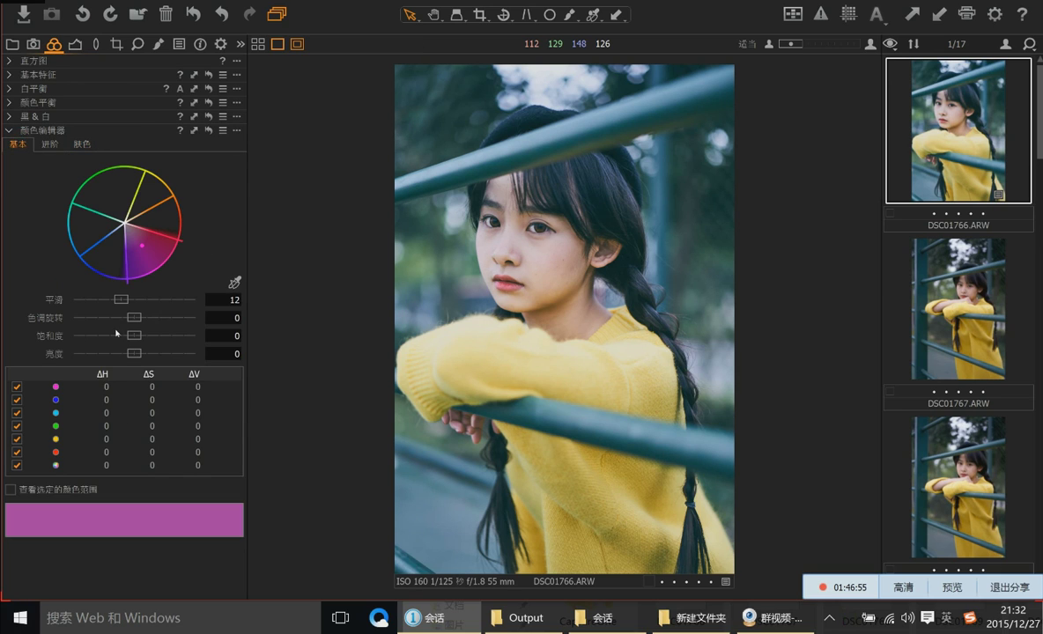
click(141, 426)
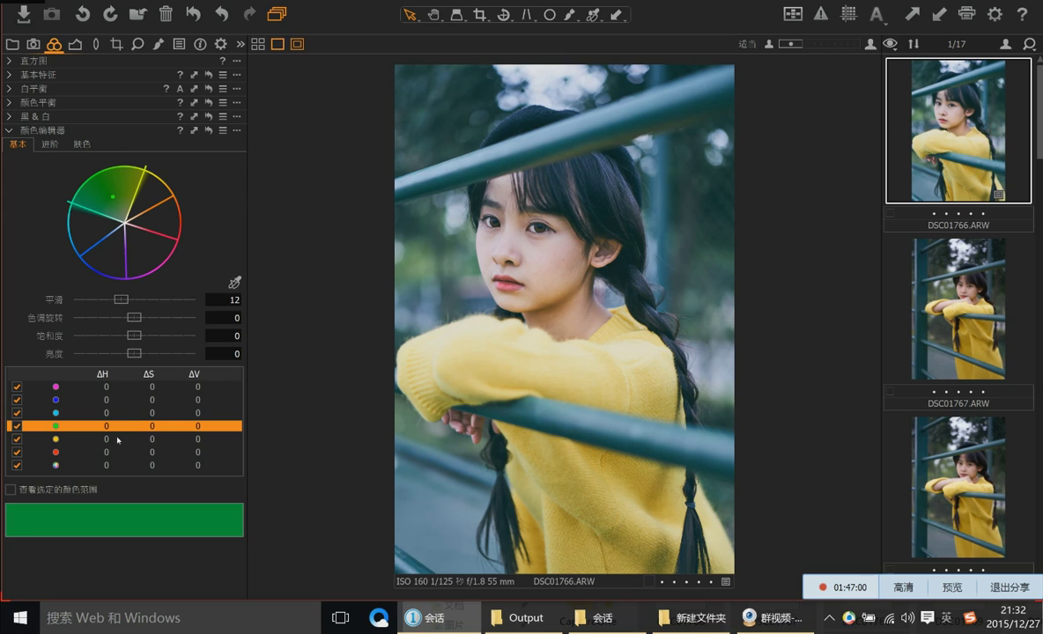
click(233, 282)
click(414, 112)
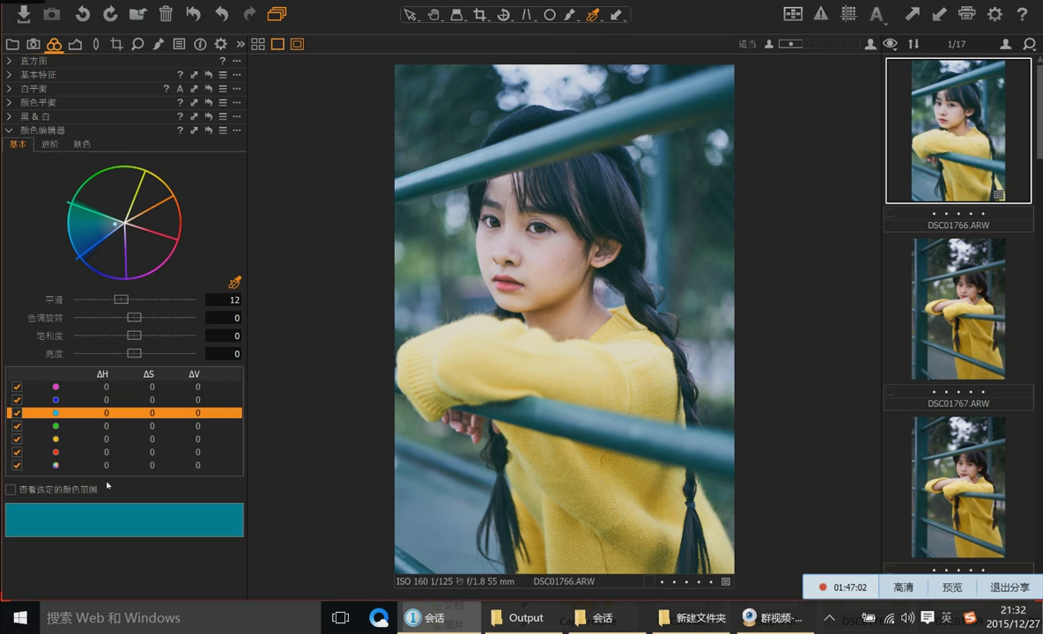
drag(134, 336, 162, 335)
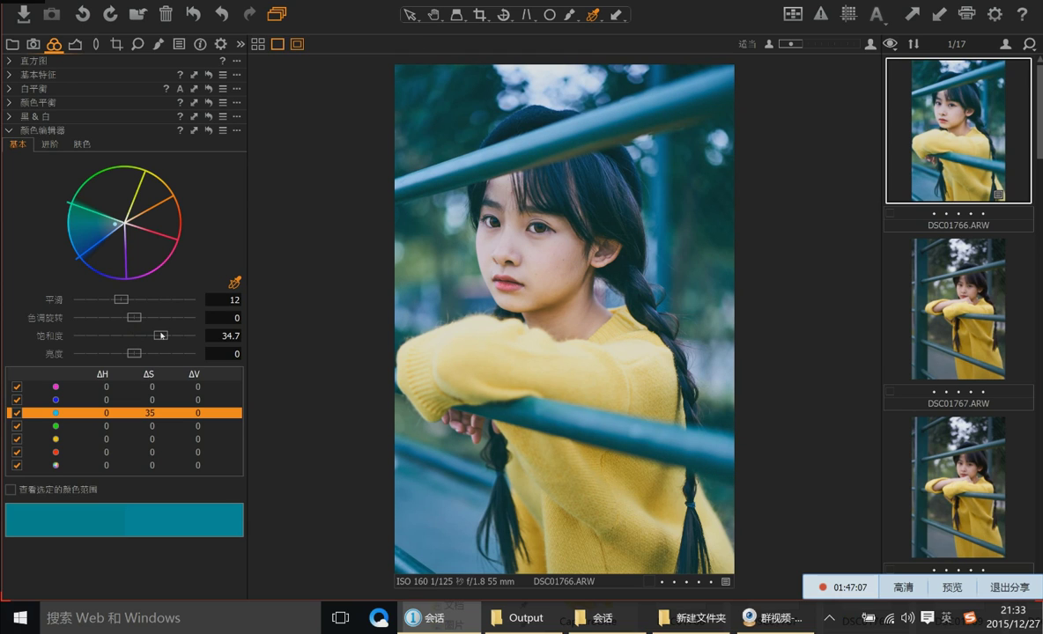
drag(159, 335, 126, 342)
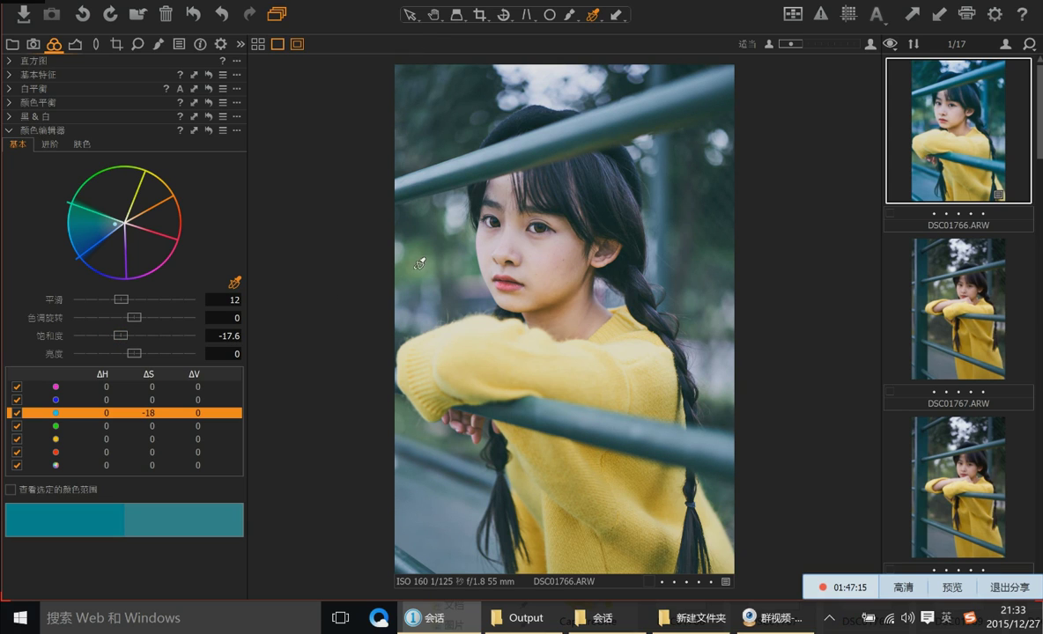
Sample the blurred background beside the face and raise that colour range's saturation and brightness slightly
click(418, 264)
drag(133, 336, 159, 335)
click(142, 356)
drag(139, 356, 139, 356)
Set the portrait's shadow recovery (阴影) to 44
click(76, 44)
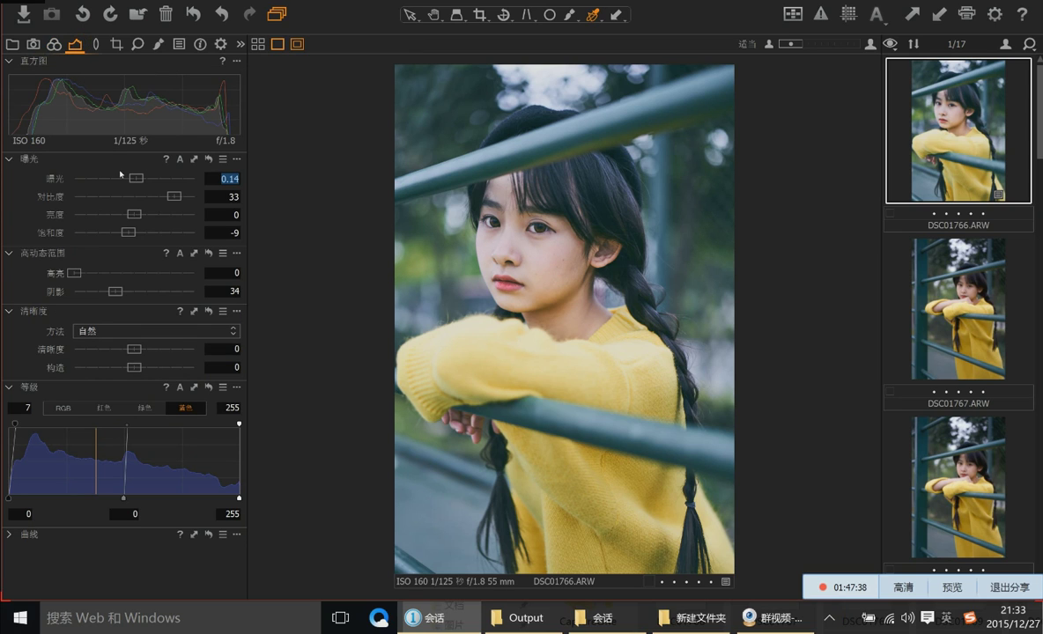
drag(119, 292, 128, 292)
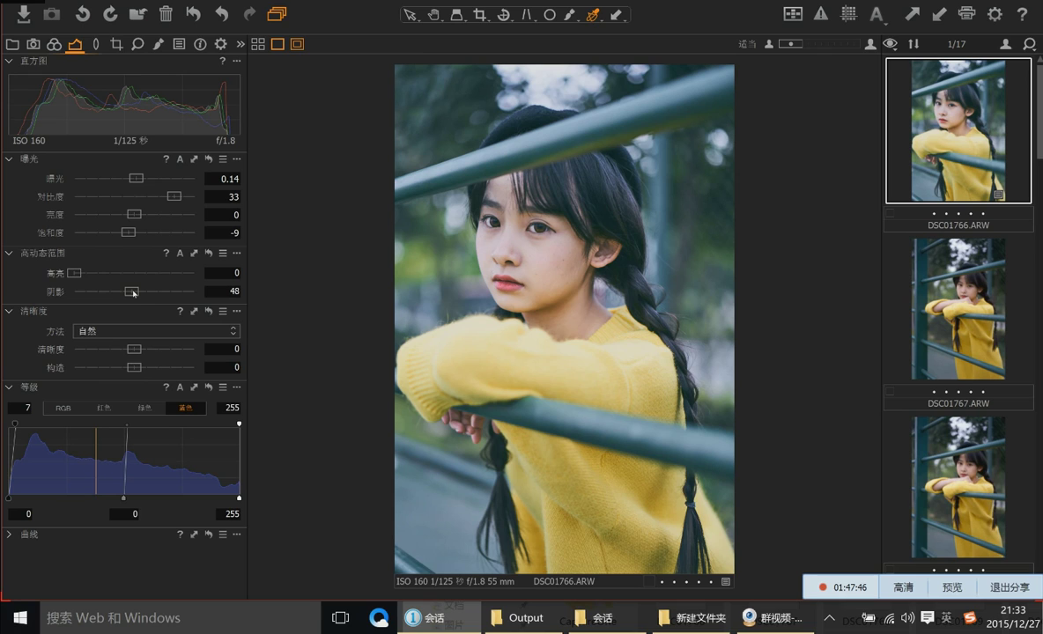
drag(131, 292, 130, 293)
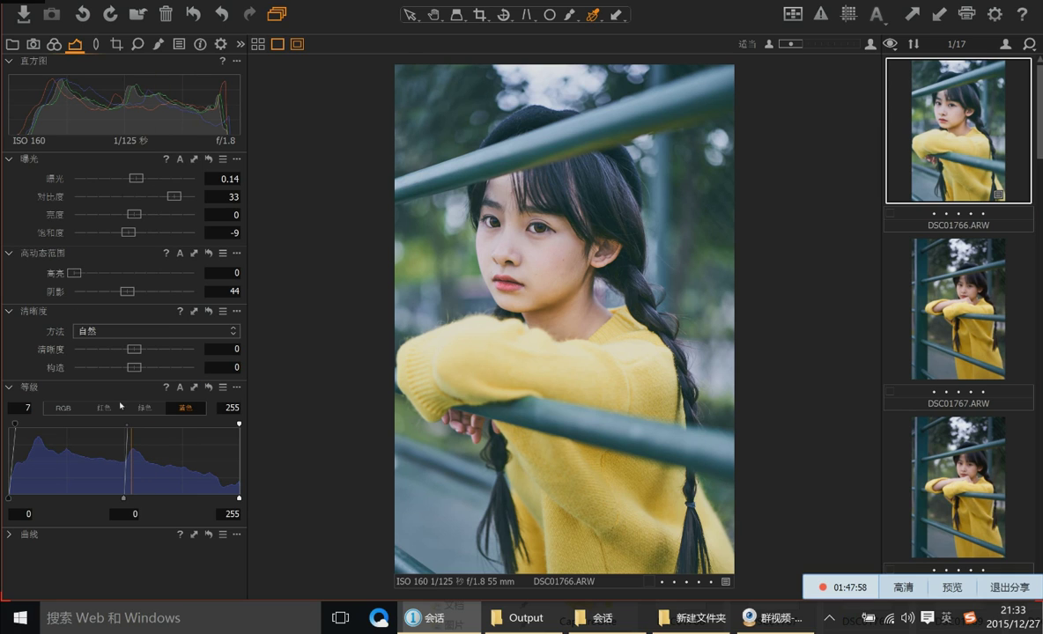
Sample the face with the colour editor's skin tone (肤色) mode and brighten the skin slightly with its brightness (亮度) setting
click(54, 44)
click(81, 144)
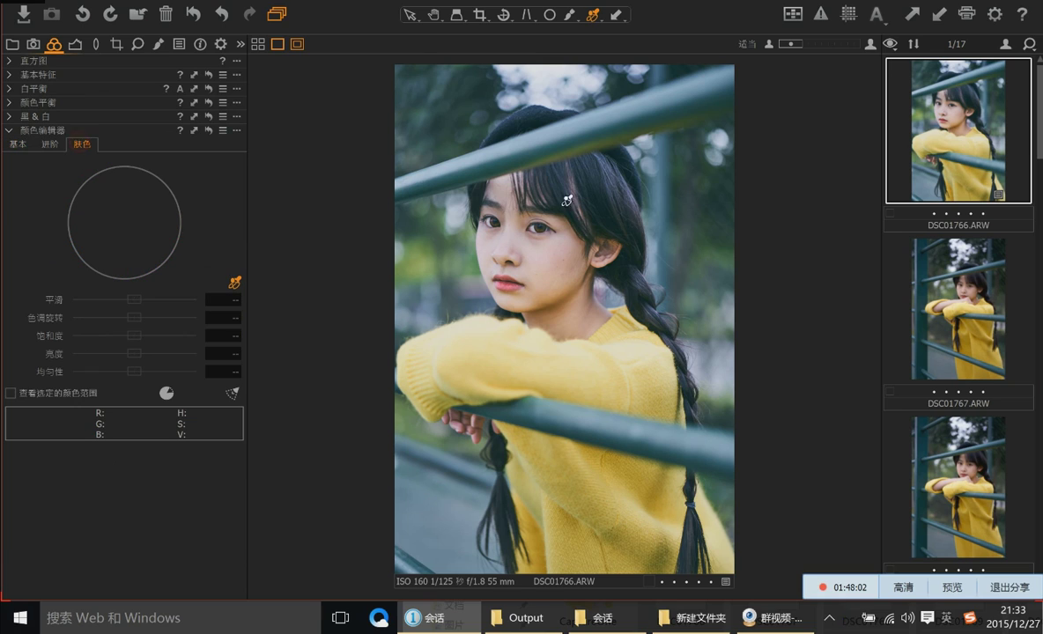
click(497, 228)
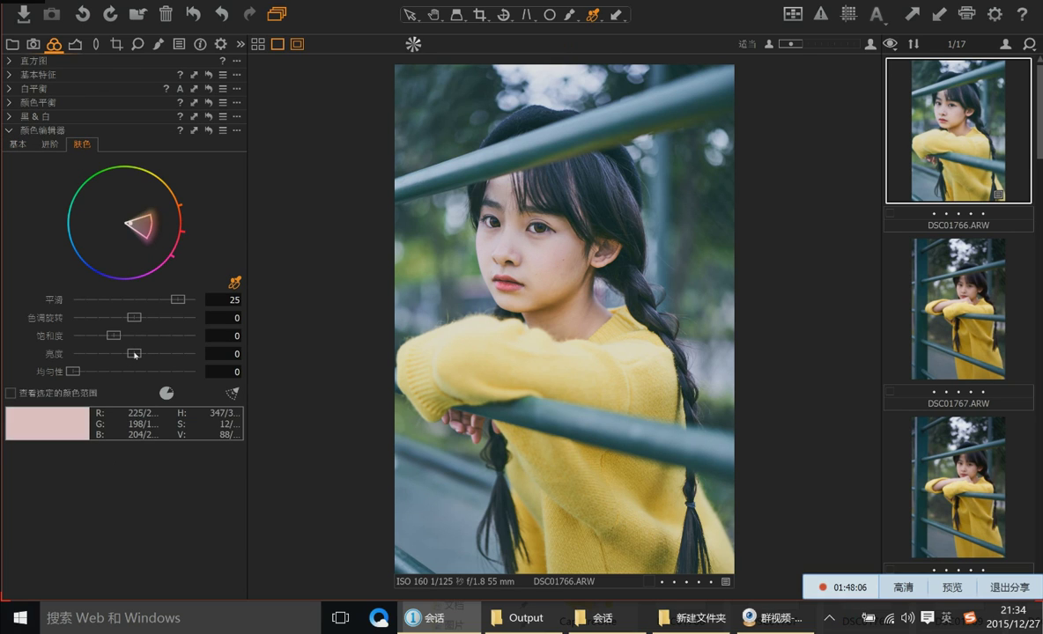
drag(134, 352, 136, 351)
drag(139, 355, 143, 356)
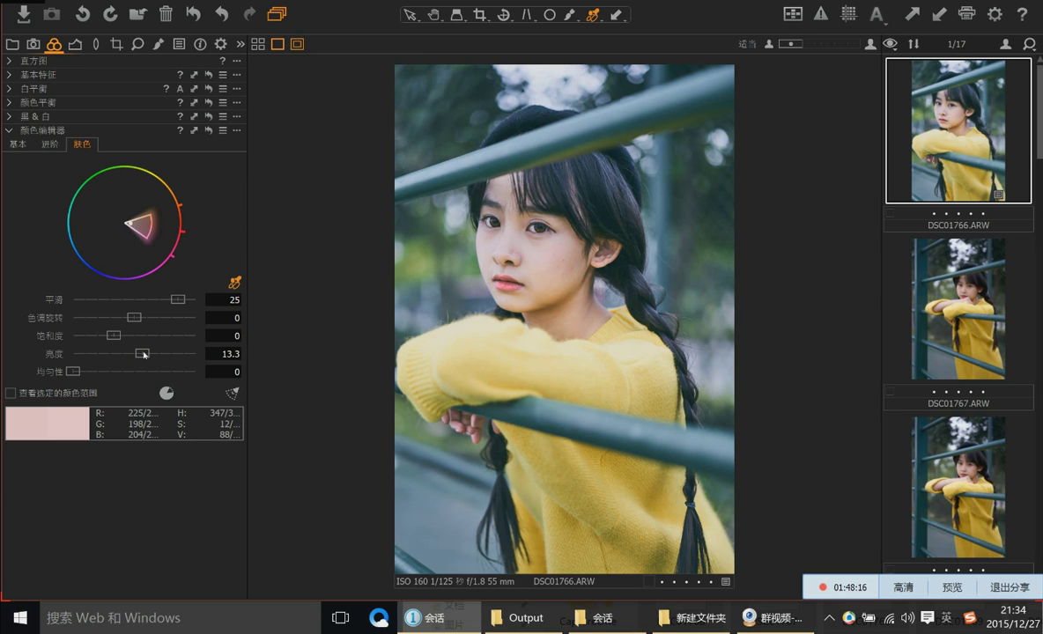
drag(142, 354, 145, 354)
drag(145, 354, 141, 354)
Flatten the portrait's RGB curve (曲线) by setting the black endpoint's output to 7 and the white endpoint's output to 242
click(75, 44)
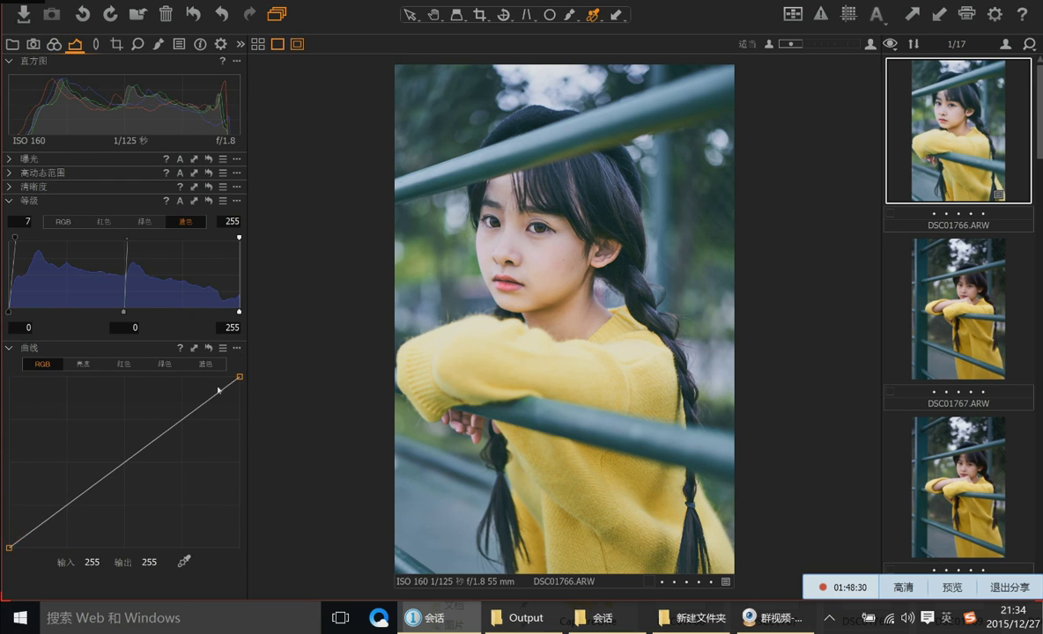
drag(234, 372, 236, 383)
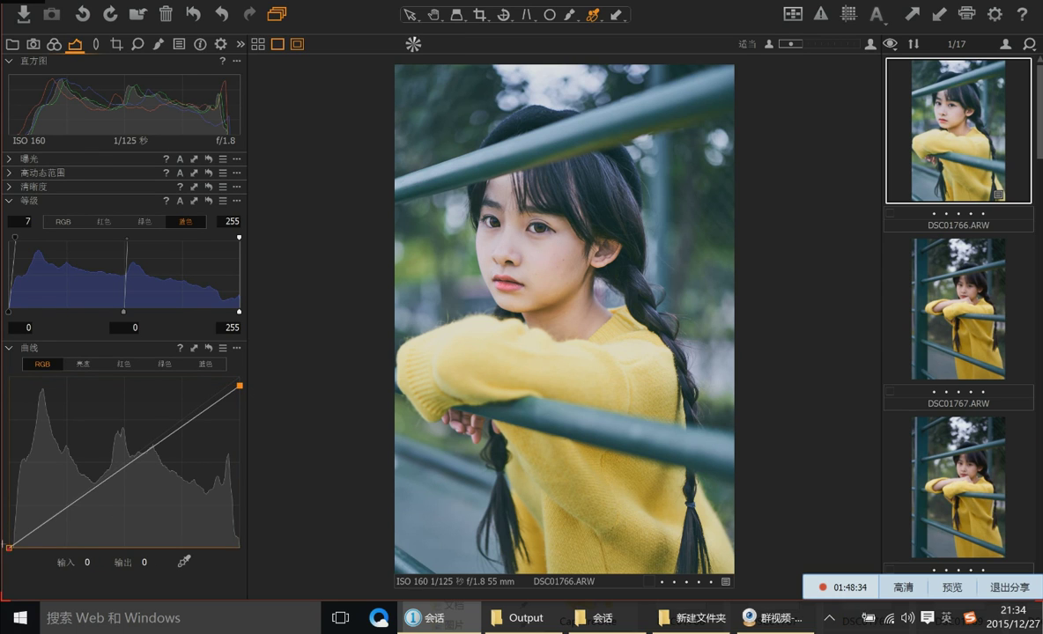
drag(9, 546, 9, 537)
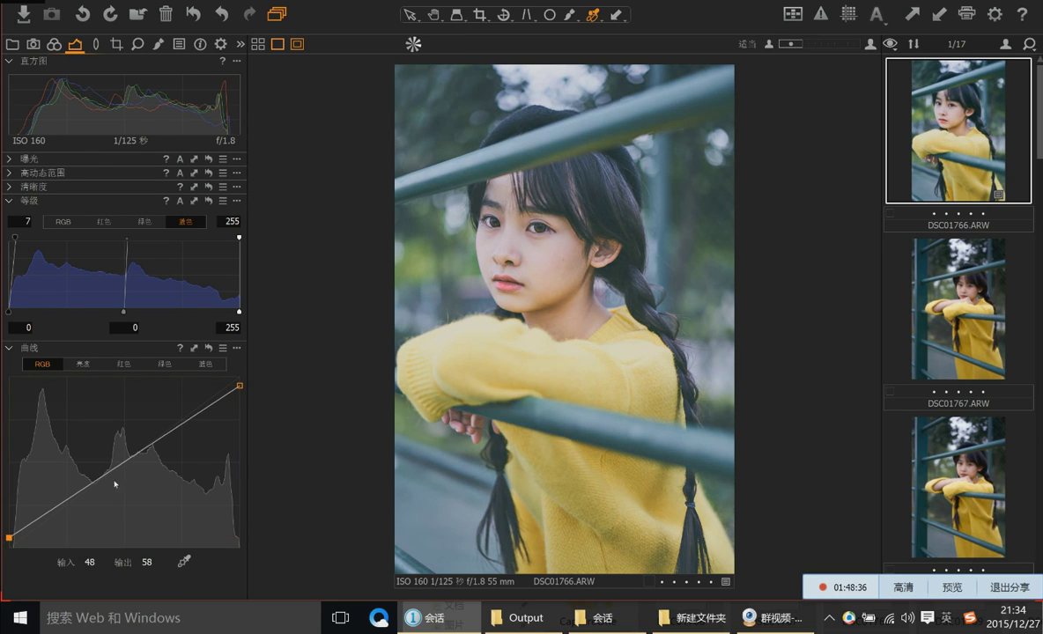
drag(9, 537, 9, 543)
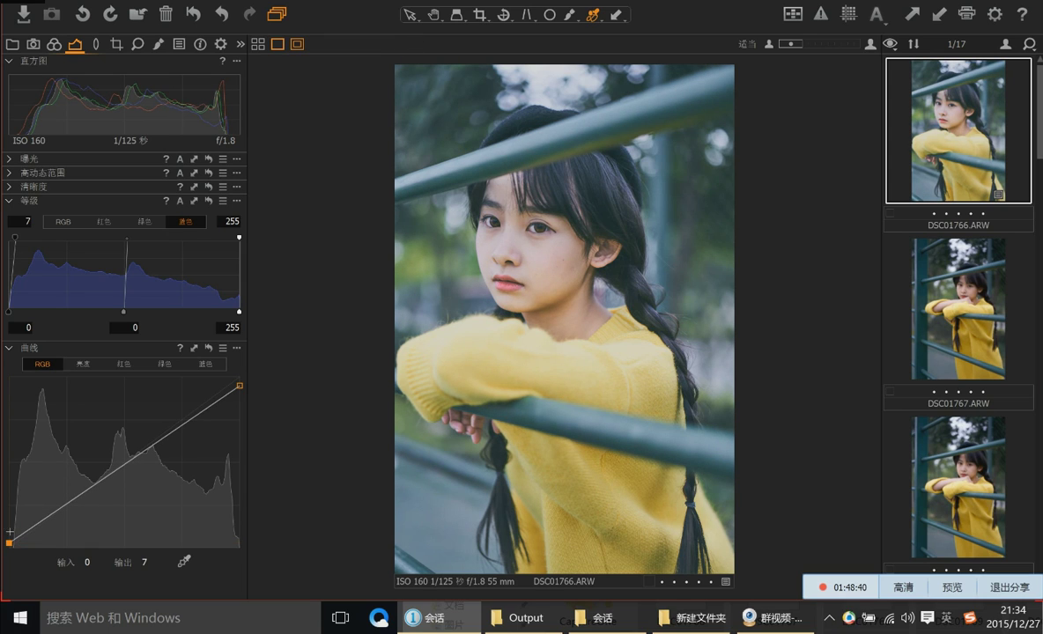
click(238, 381)
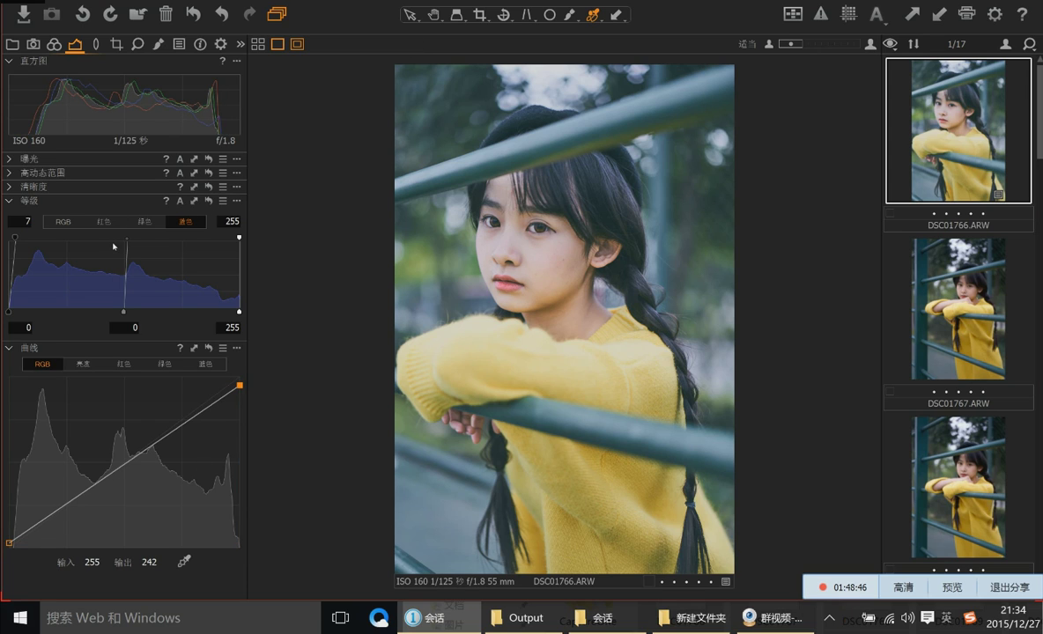
Raise the portrait's contrast (对比度) to 41 in the exposure settings (曝光)
click(7, 159)
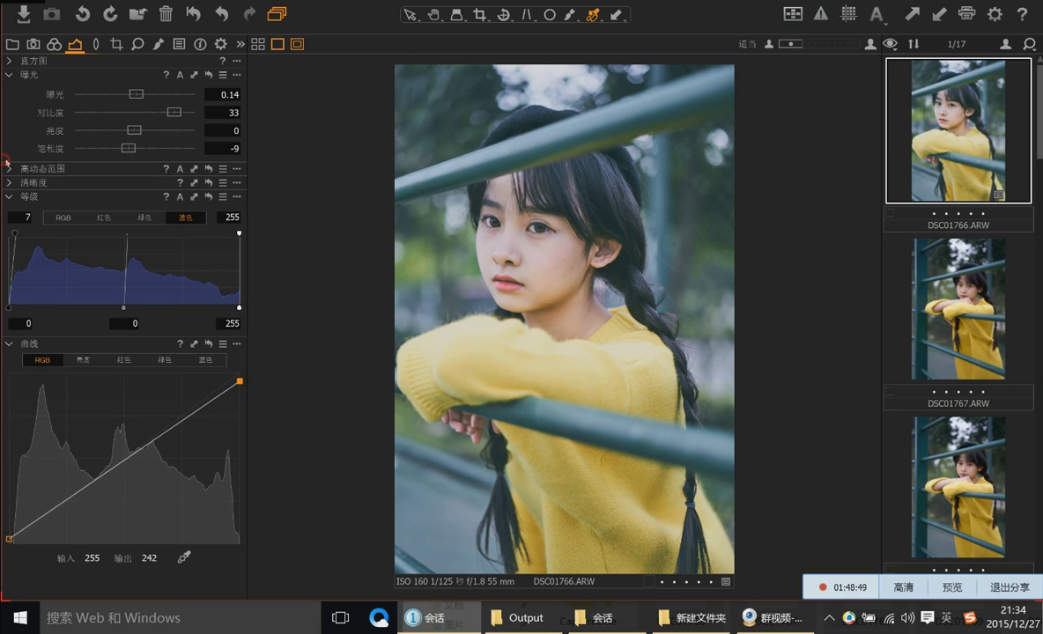
drag(174, 112, 178, 112)
drag(179, 113, 184, 113)
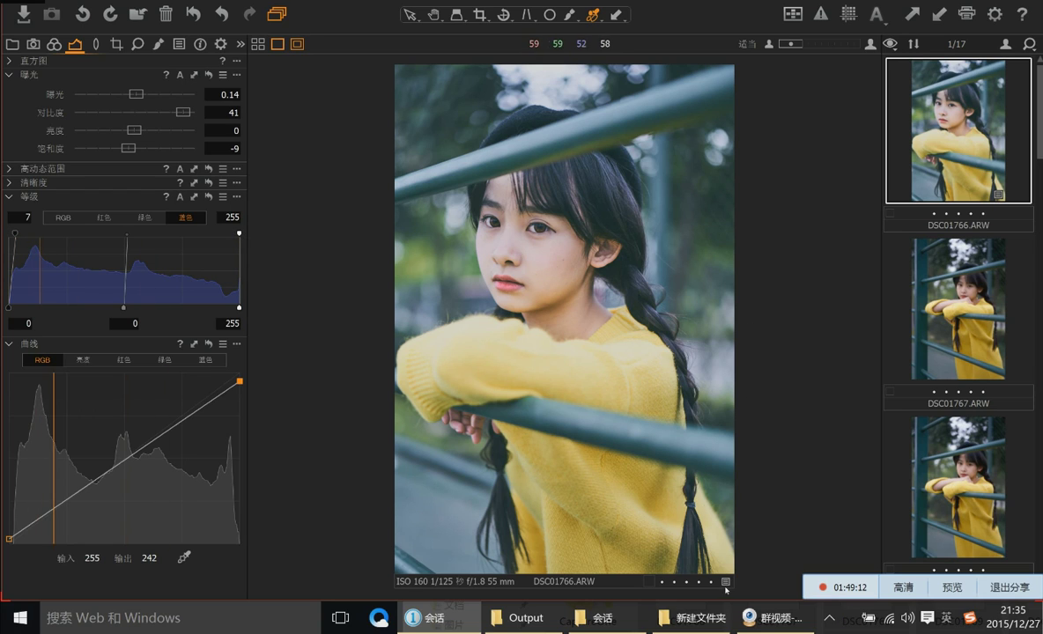
Switch to the QQ group video window to check the chat, and return to Capture One
mouse_move(872, 627)
click(772, 617)
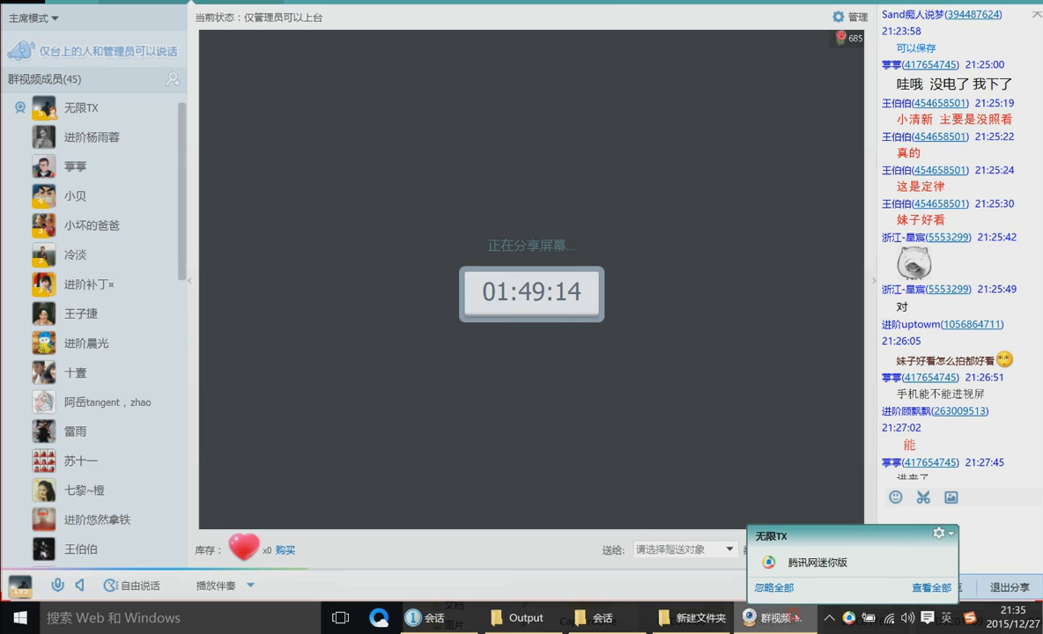
click(983, 2)
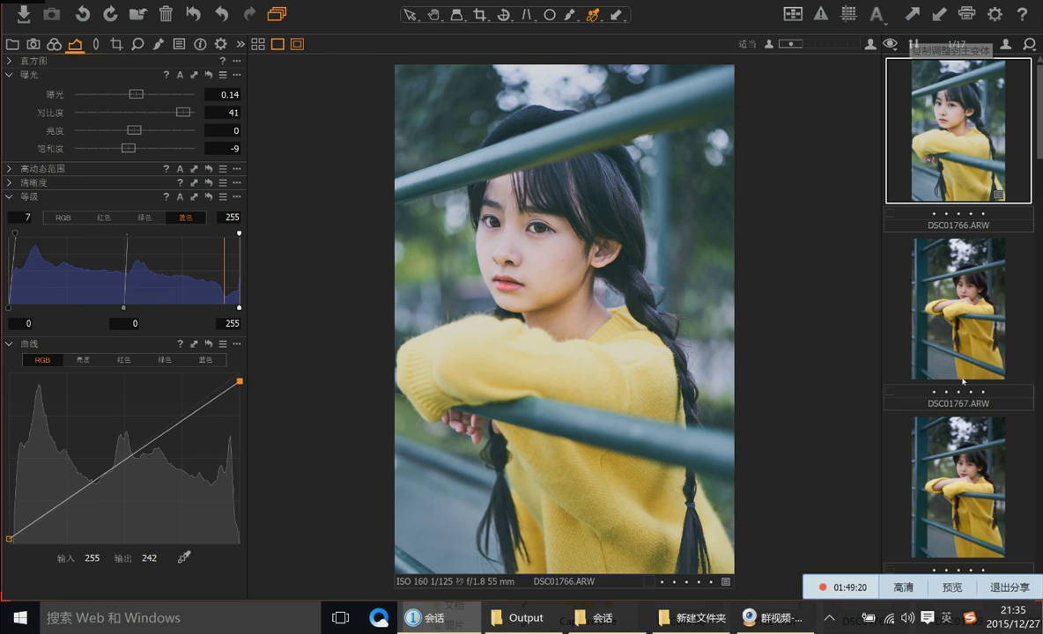
Apply the adjustments copied from DSC01766.ARW to DSC01767.ARW
click(964, 335)
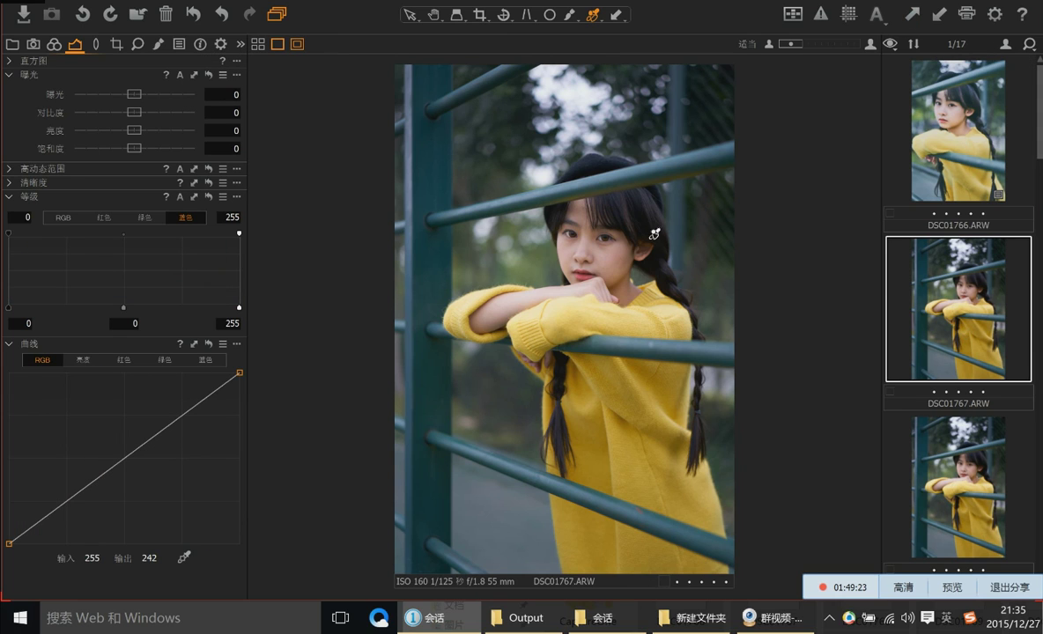
click(939, 14)
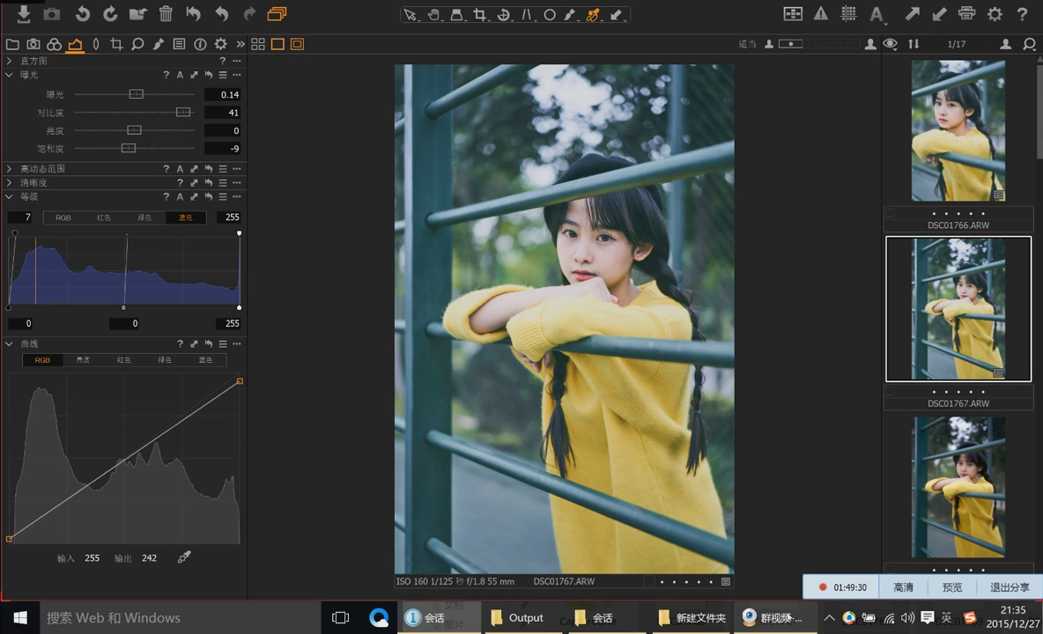
Read the latest messages in the QQ group video chat and dismiss the Tencent news window
click(772, 617)
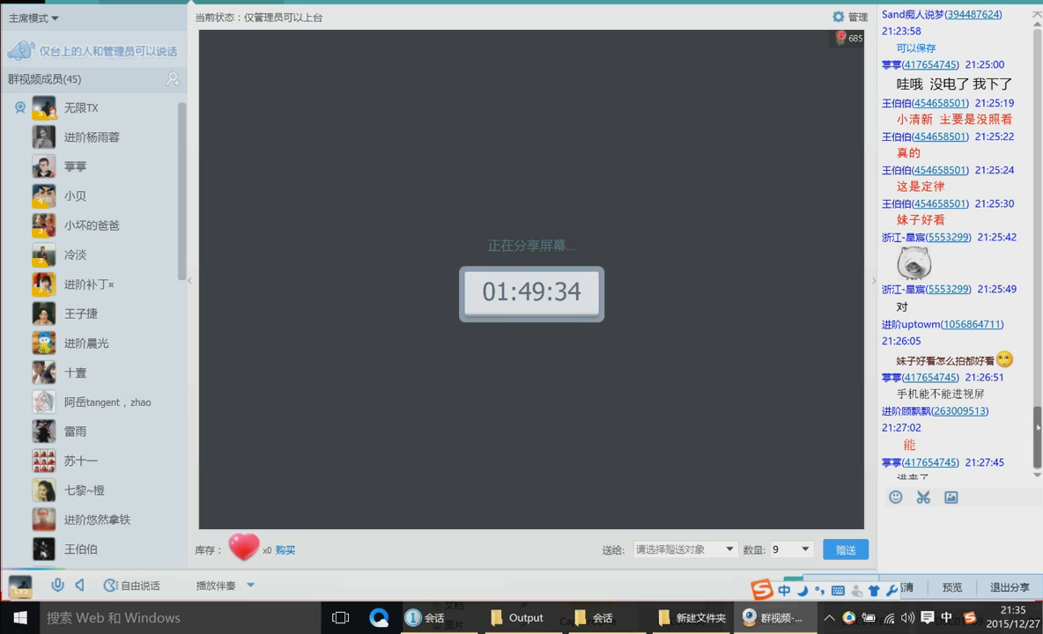
scroll(1037, 427, down, 1)
mouse_move(855, 621)
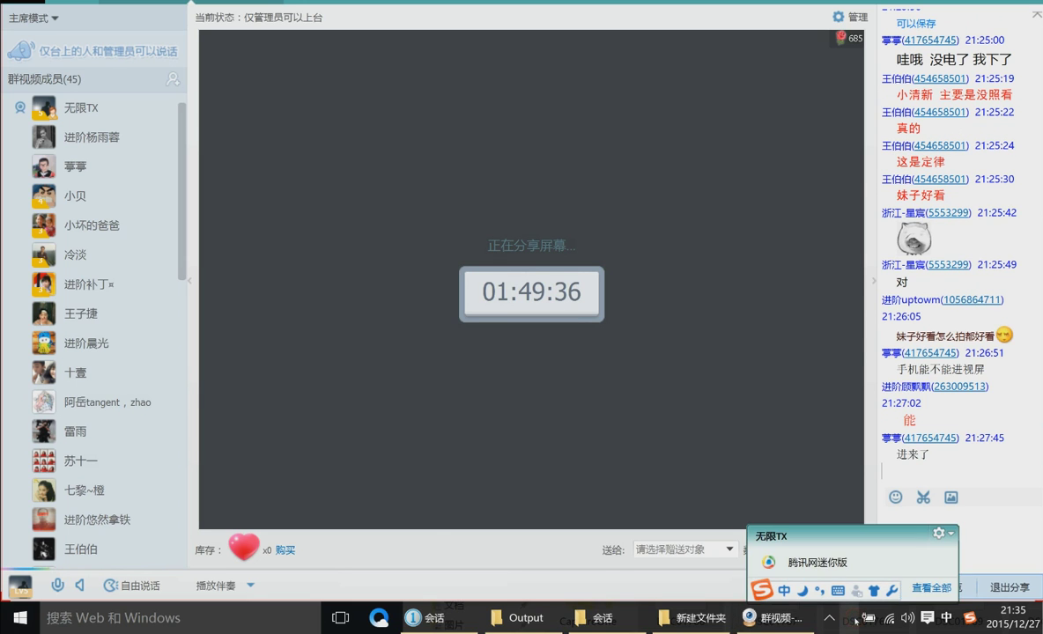
click(805, 562)
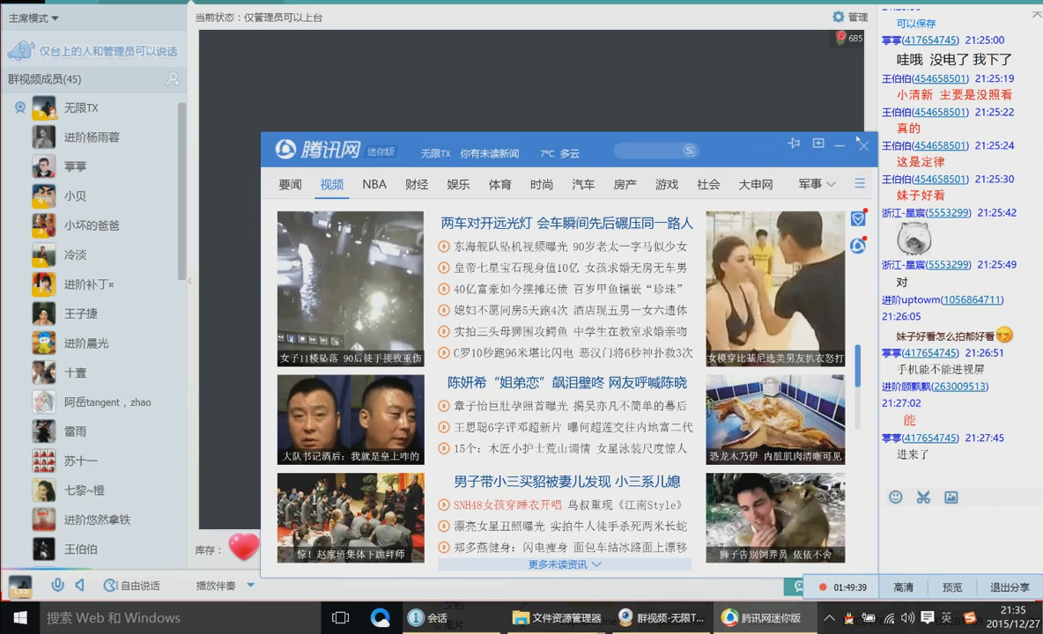
click(862, 143)
Open the 全能班 group chat from the QQ contact list and place its window beside the portrait
click(875, 546)
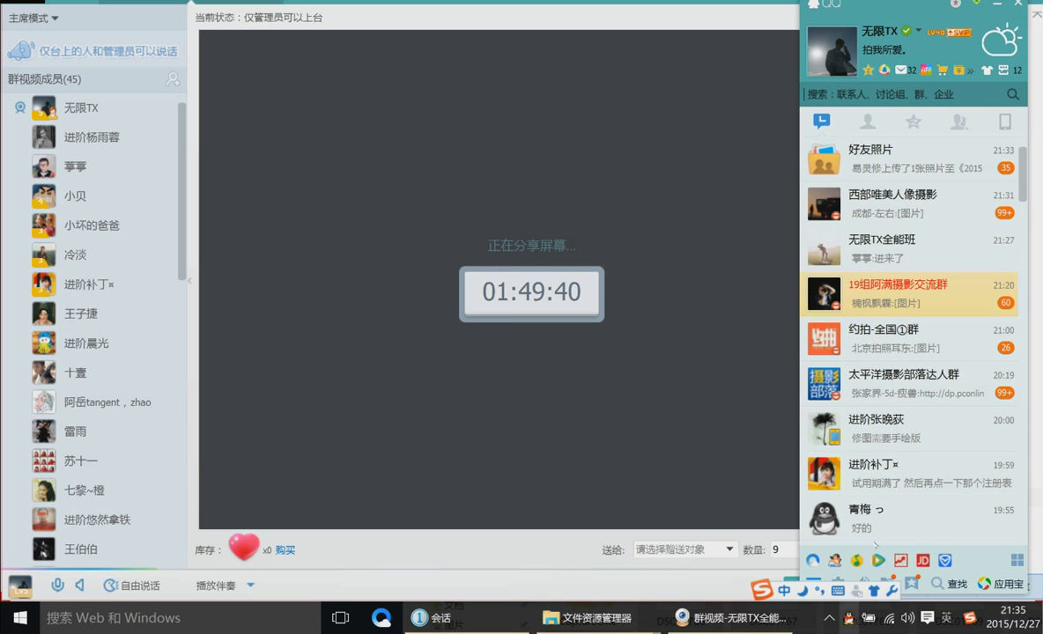
double_click(859, 239)
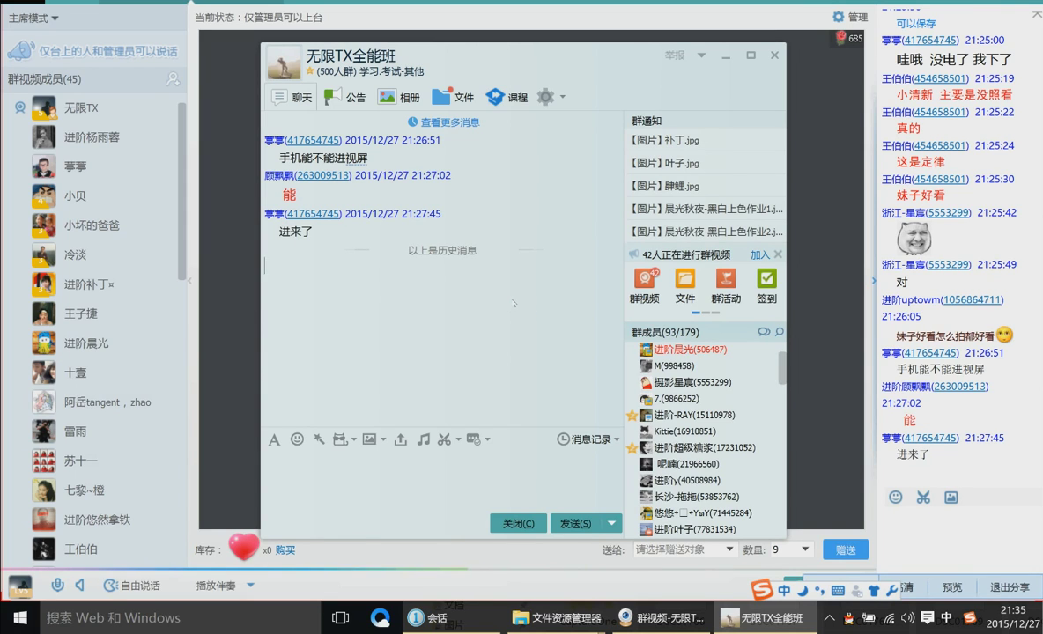
click(995, 8)
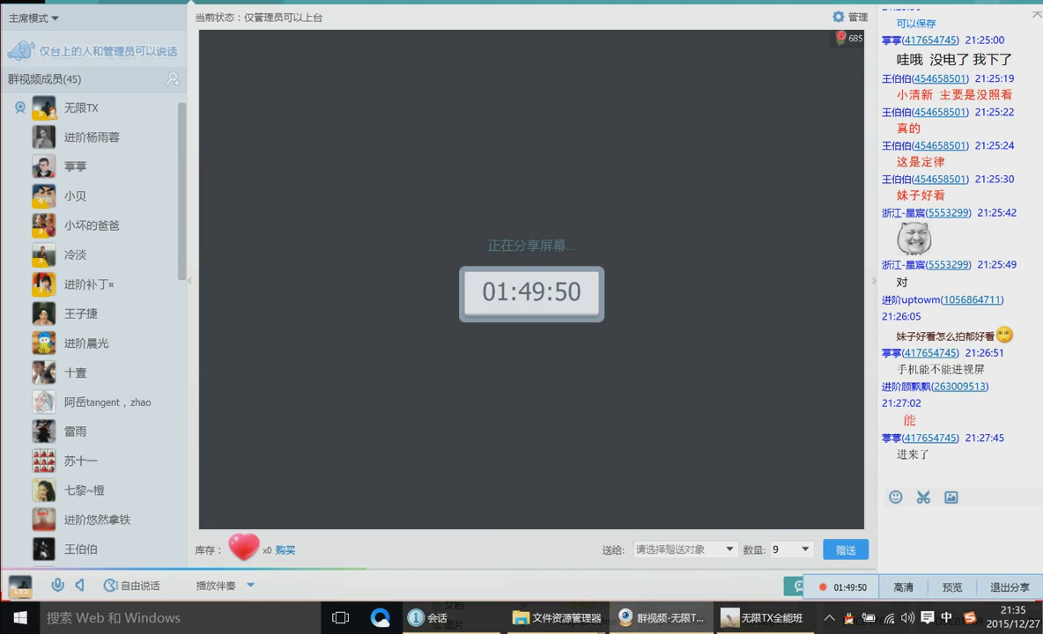
drag(441, 68, 942, 65)
Capture the edited DSC01767.ARW portrait as a screenshot into the group chat message
click(944, 437)
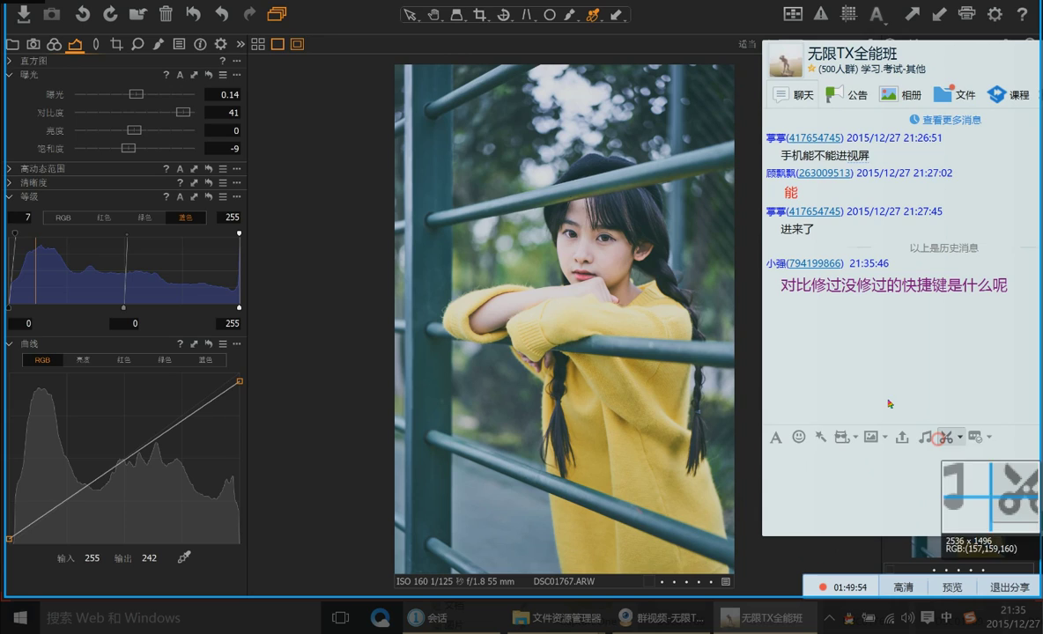
drag(399, 69, 738, 571)
double_click(684, 522)
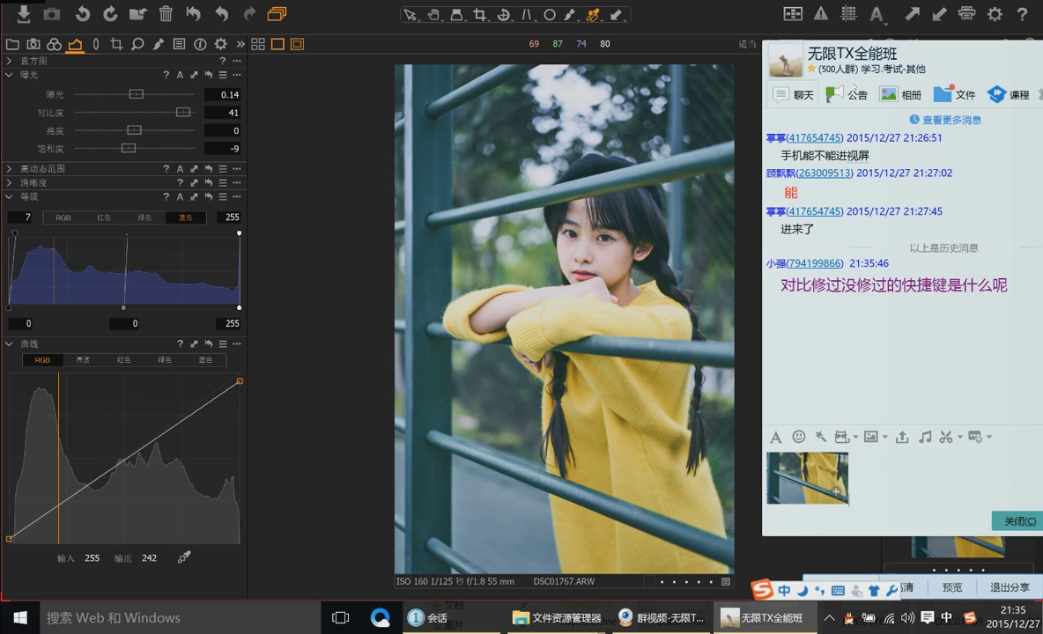
Switch to Capture One and reset all adjustments on DSC01767.ARW
click(337, 206)
click(188, 18)
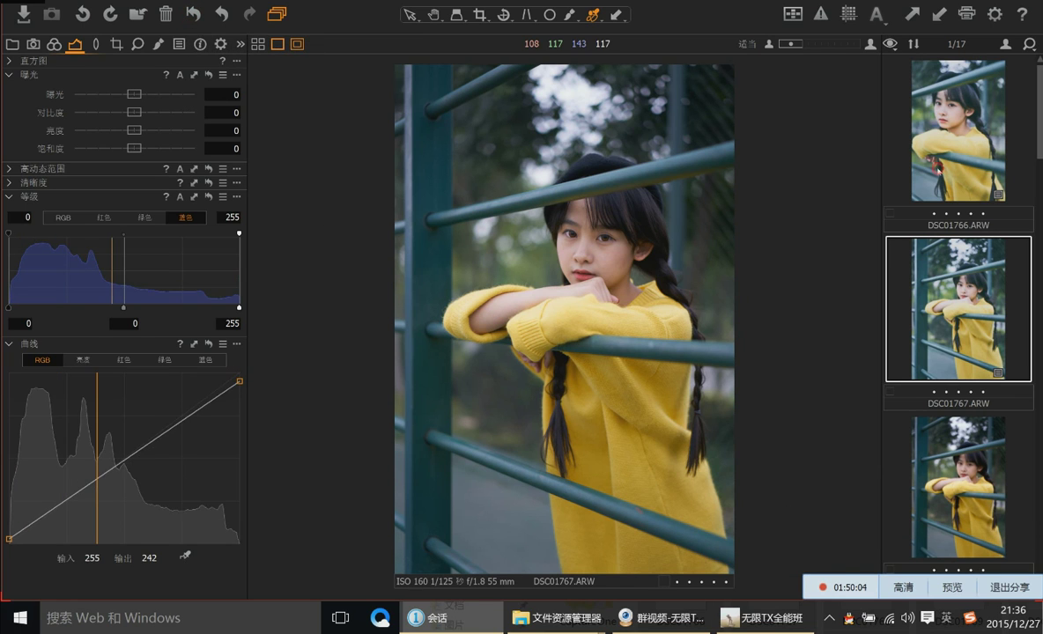
Replace the pending chat image with a screenshot of the graded DSC01766.ARW portrait and send it to the group
key(Left)
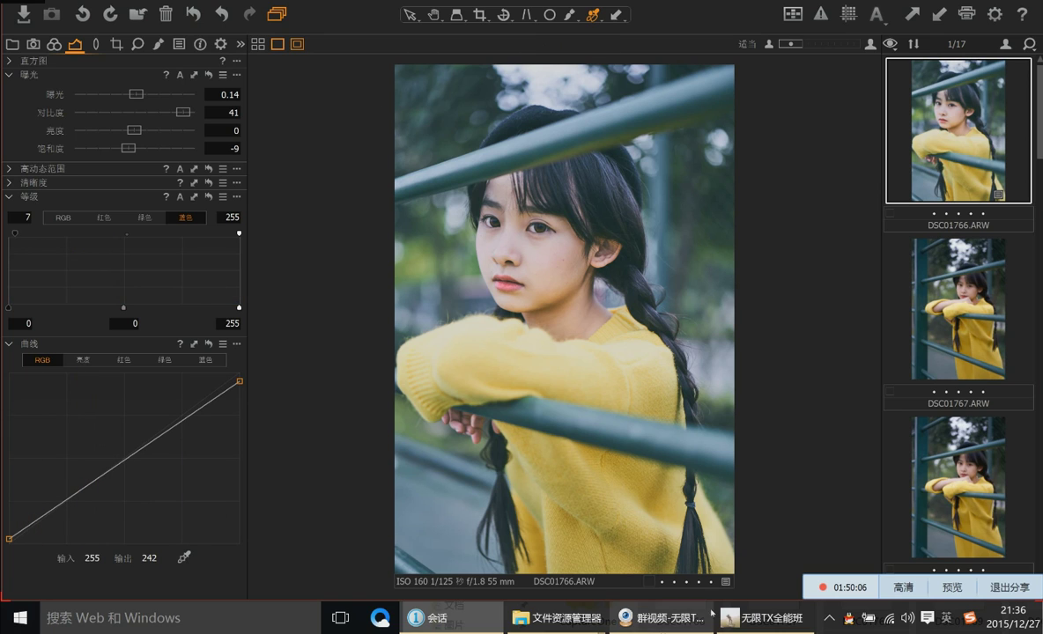
click(765, 617)
key(BackSpace)
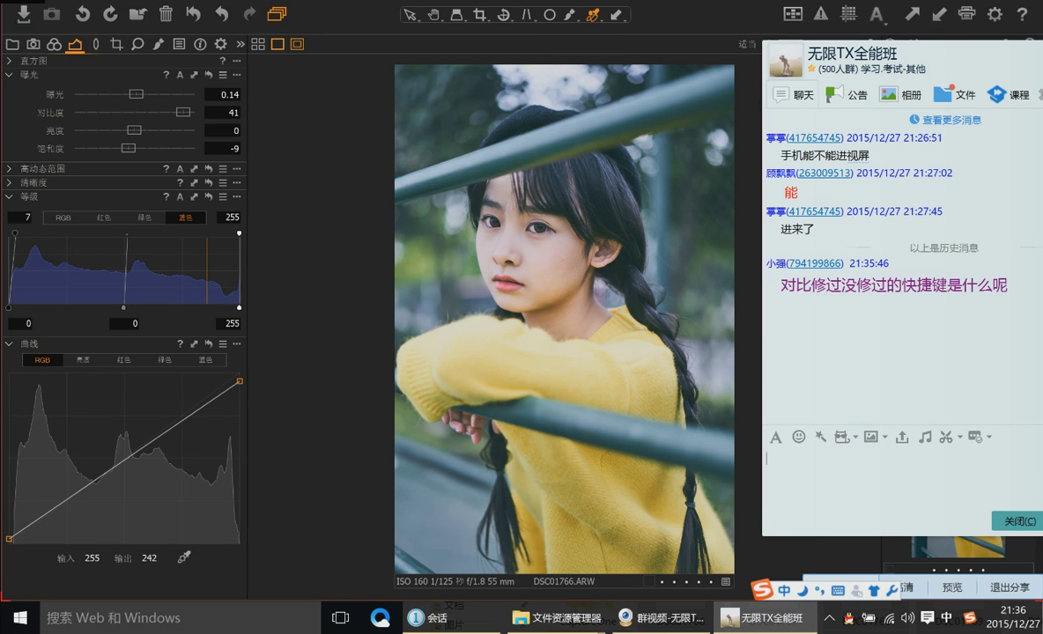
click(945, 437)
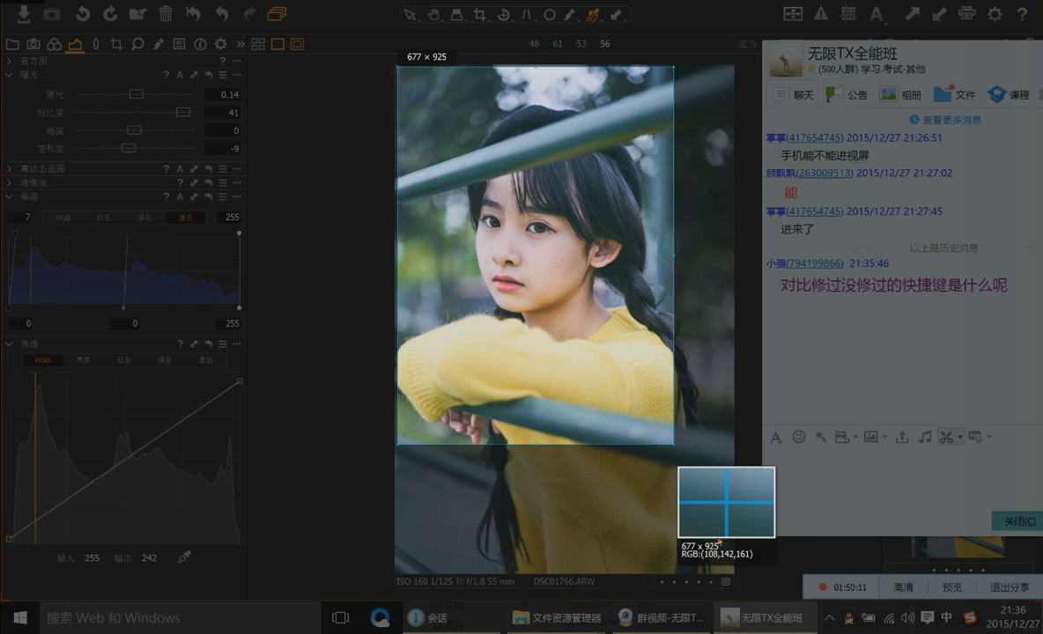
right_click(637, 469)
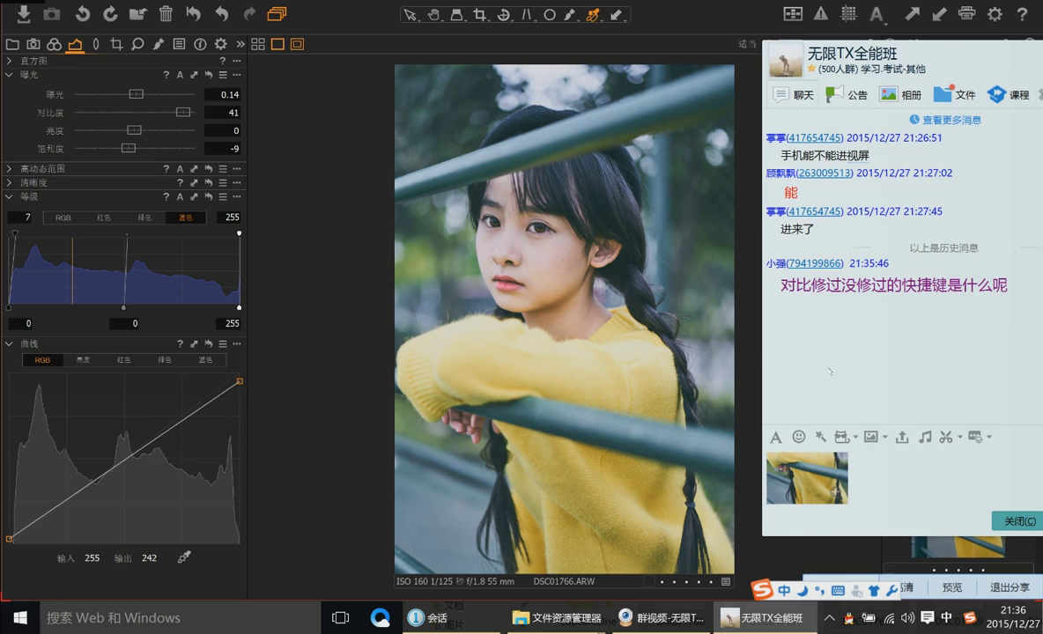
key(Return)
Reset all adjustments on DSC01766.ARW and send a screenshot of the unedited portrait to the QQ group chat
click(303, 129)
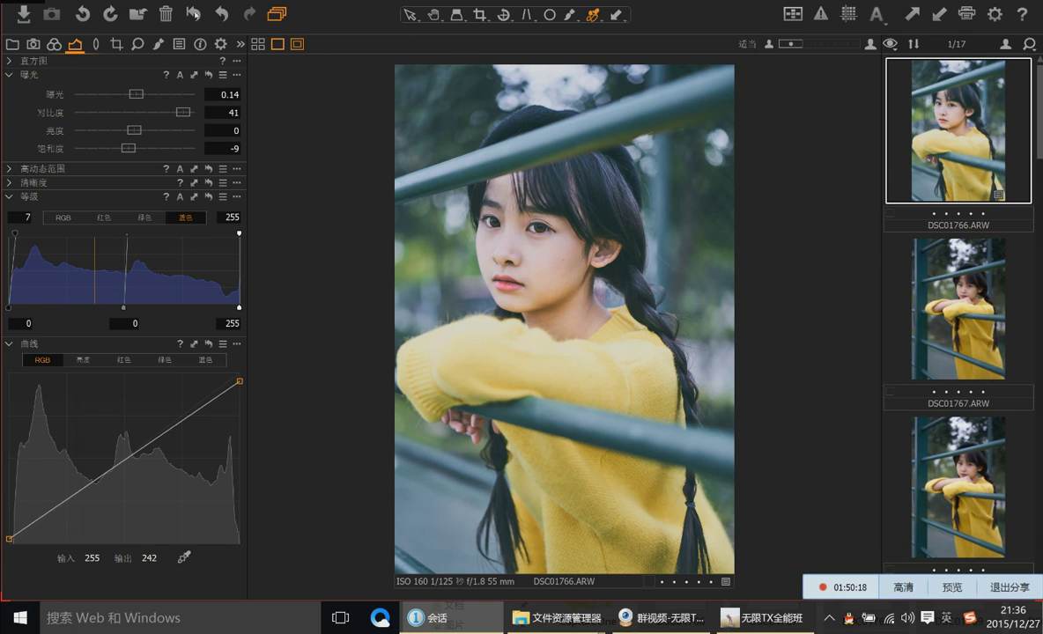
key(alt+Tab)
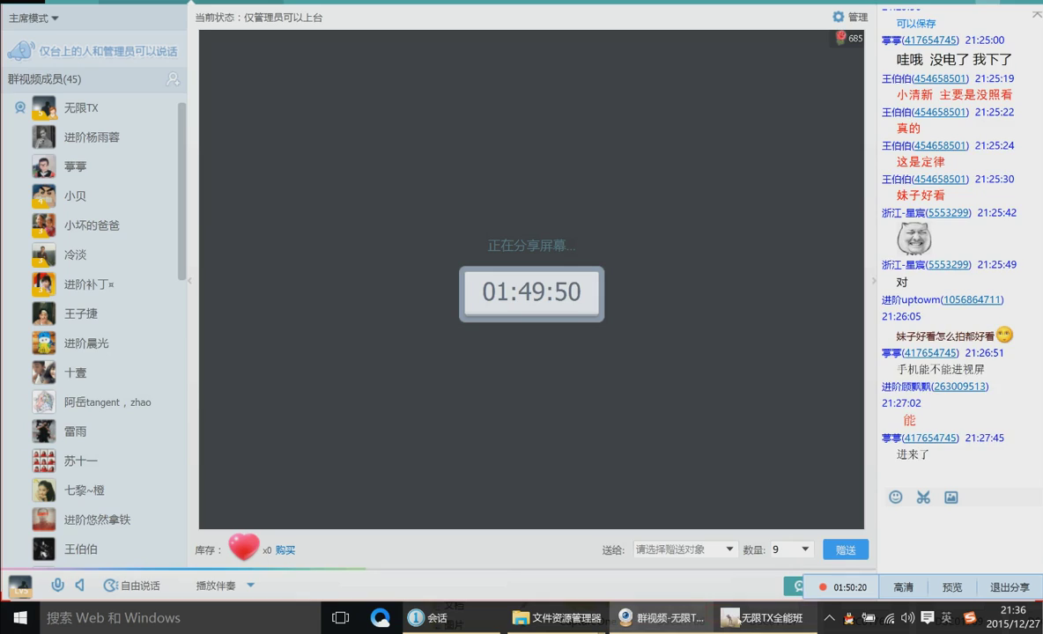
click(762, 617)
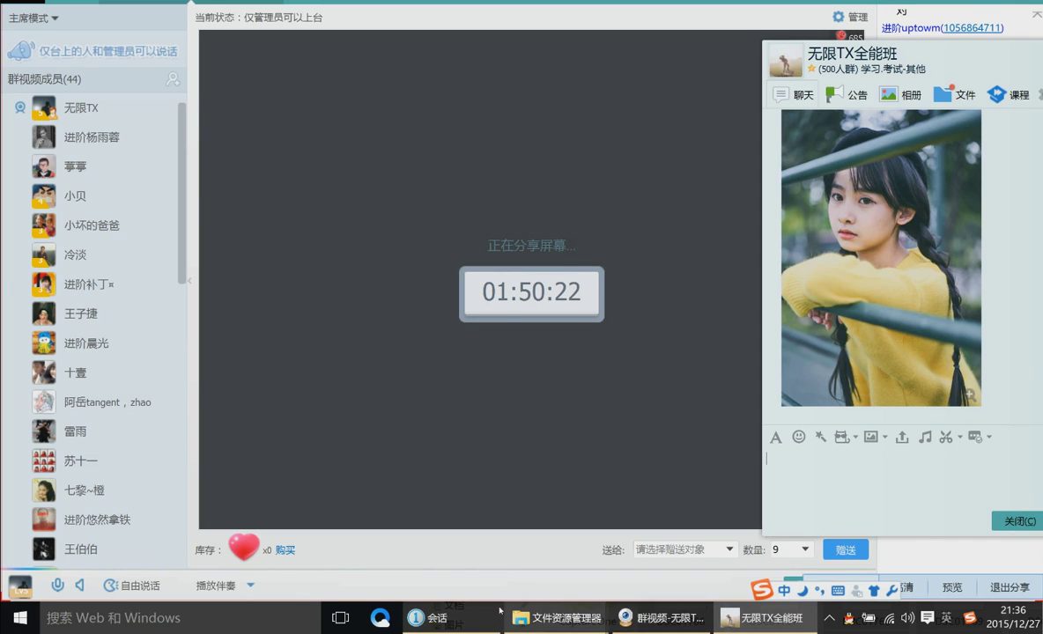
key(alt+Tab)
click(762, 617)
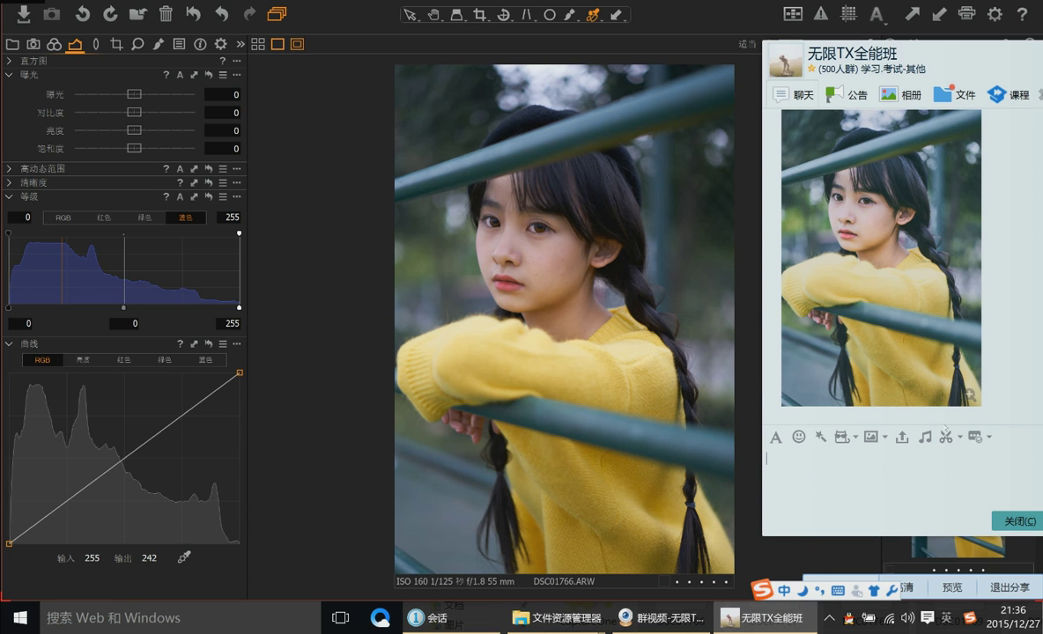
key(ctrl+alt+a)
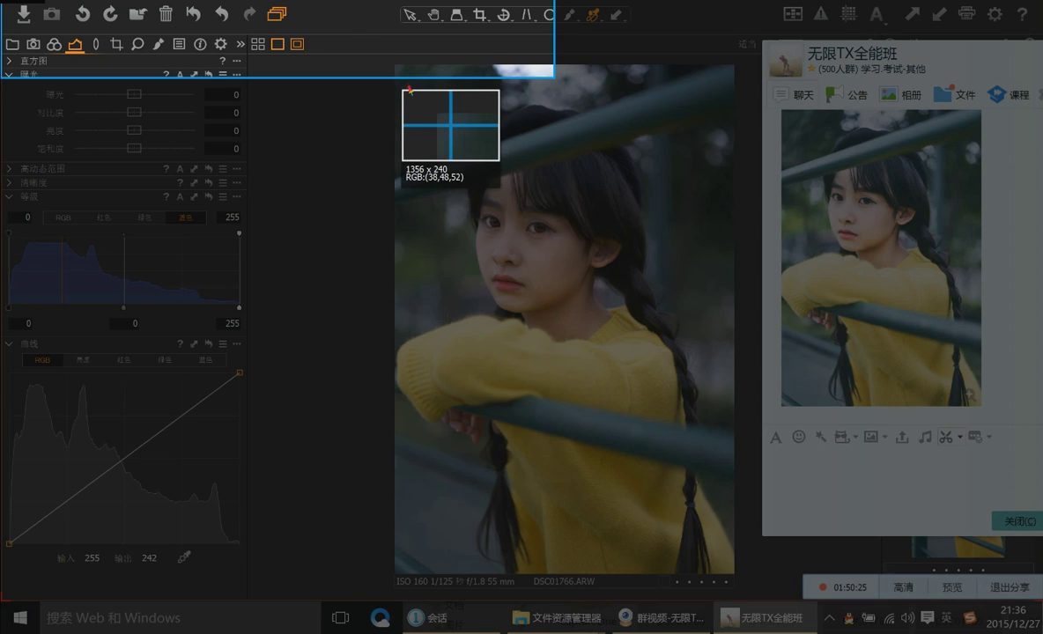
key(Escape)
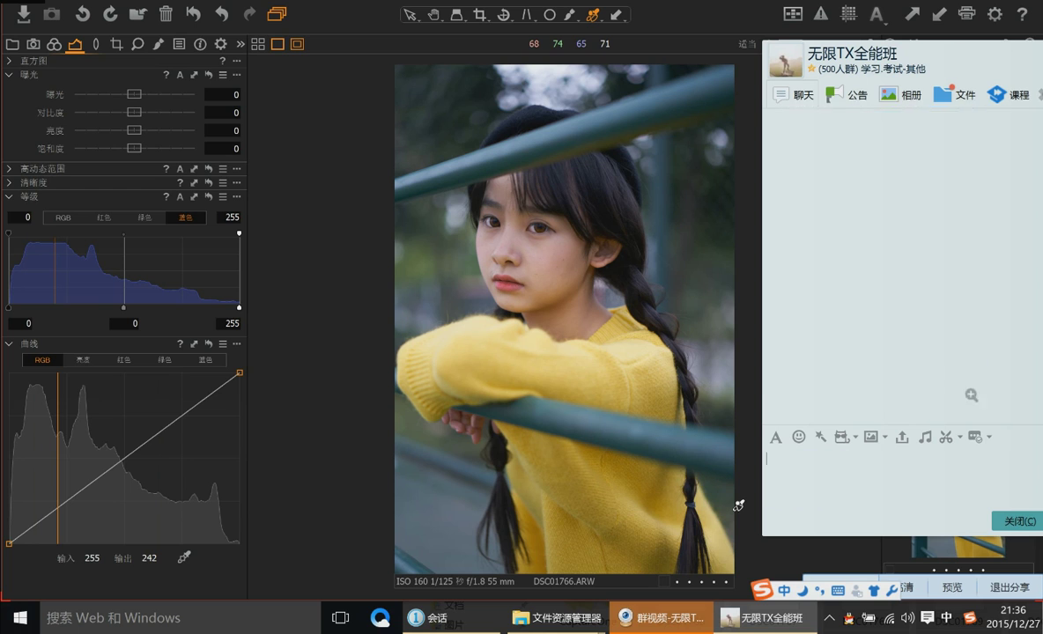
Maximize the group chat window and compare the graded and unedited screenshots of the portrait
double_click(879, 55)
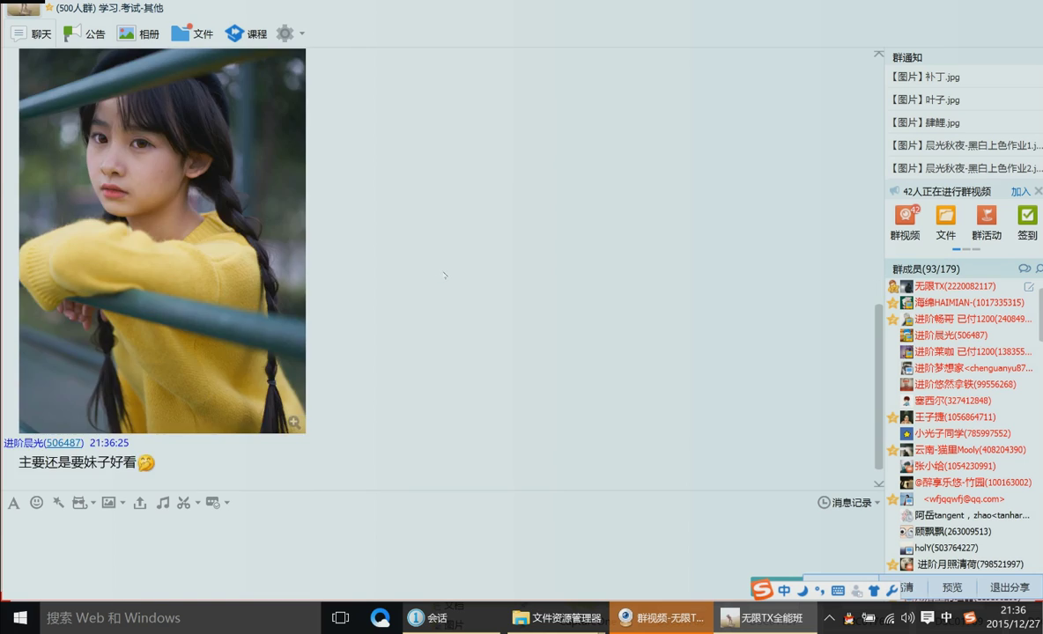
scroll(444, 274, up, 5)
scroll(448, 269, up, 2)
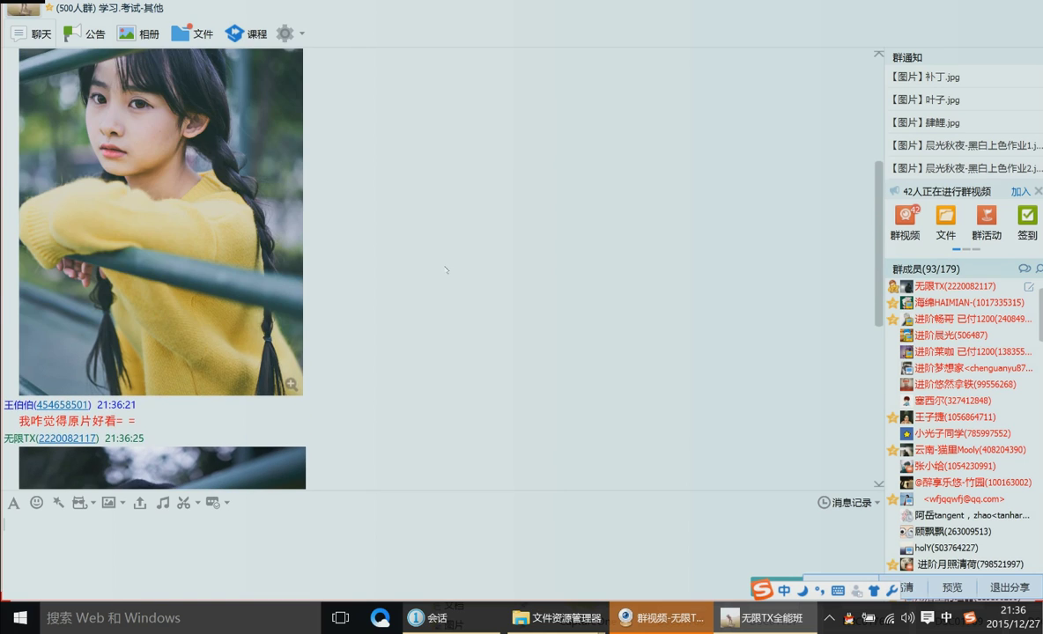
scroll(451, 267, down, 5)
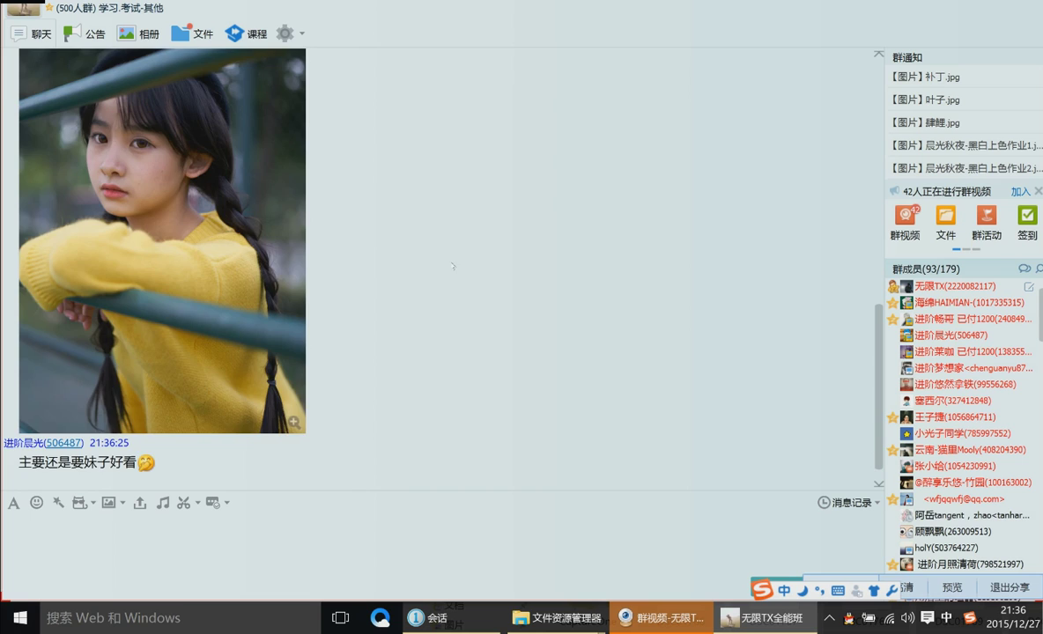
scroll(452, 265, up, 2)
scroll(450, 268, up, 4)
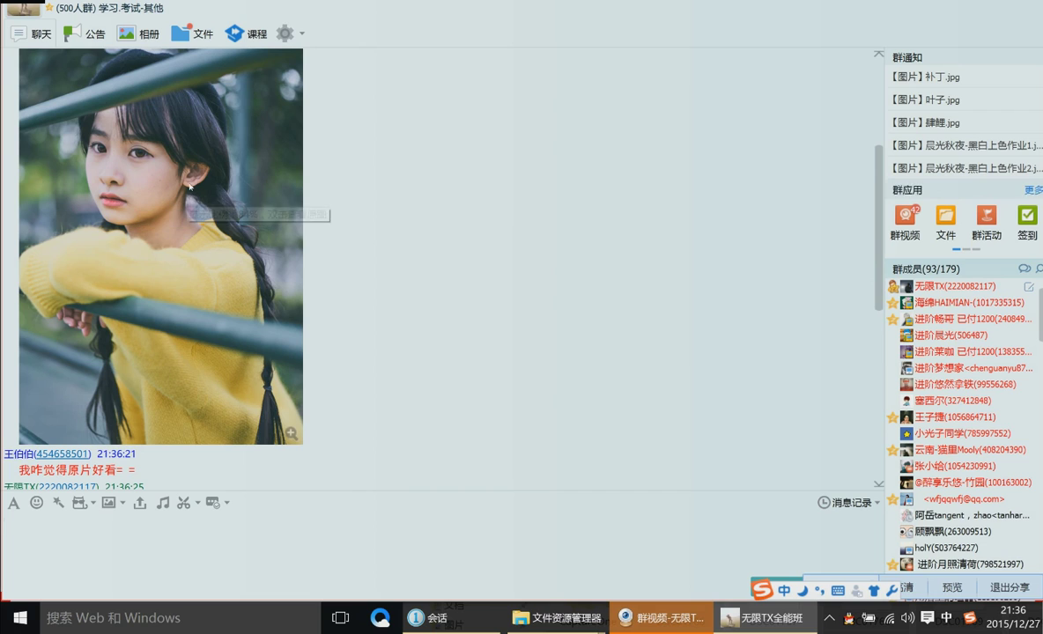
scroll(236, 218, down, 5)
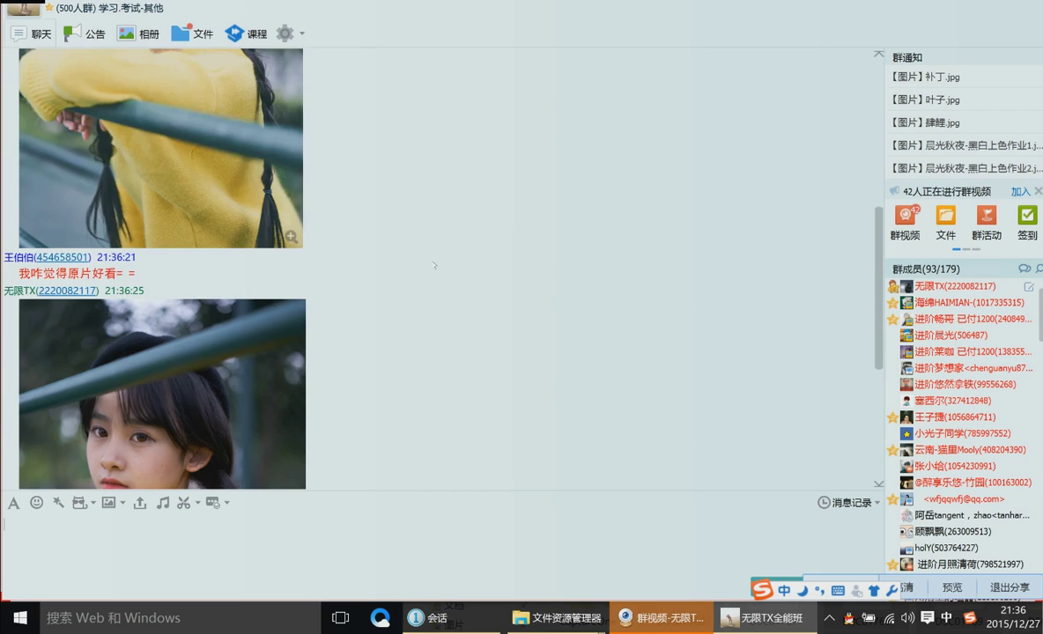
Review the unedited portrait screenshot in the group chat, restore the chat window to its smaller size and return to Capture One
scroll(492, 274, down, 1)
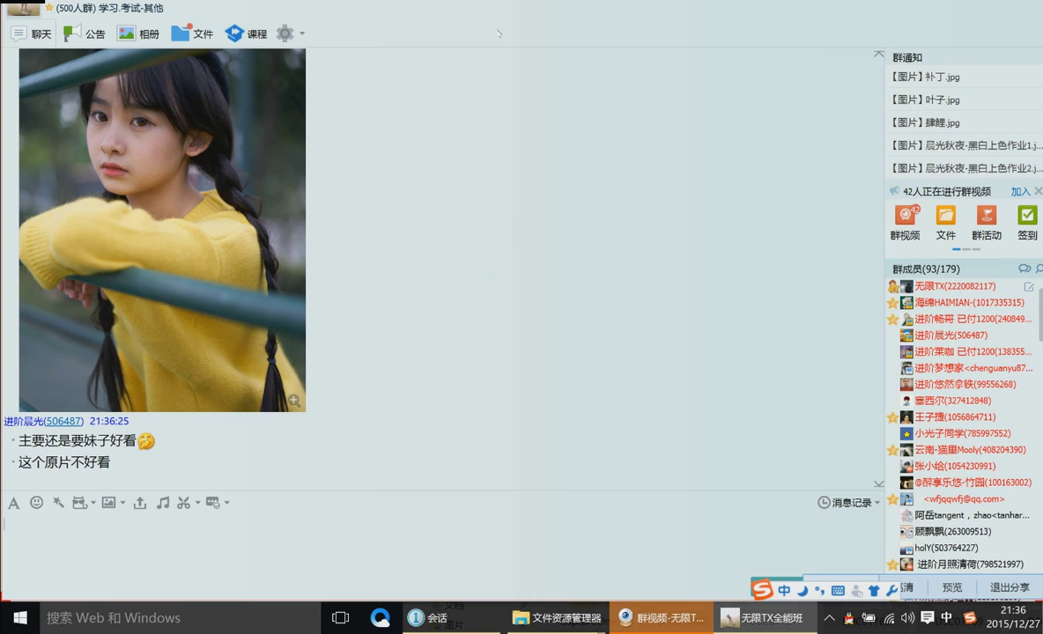
double_click(532, 3)
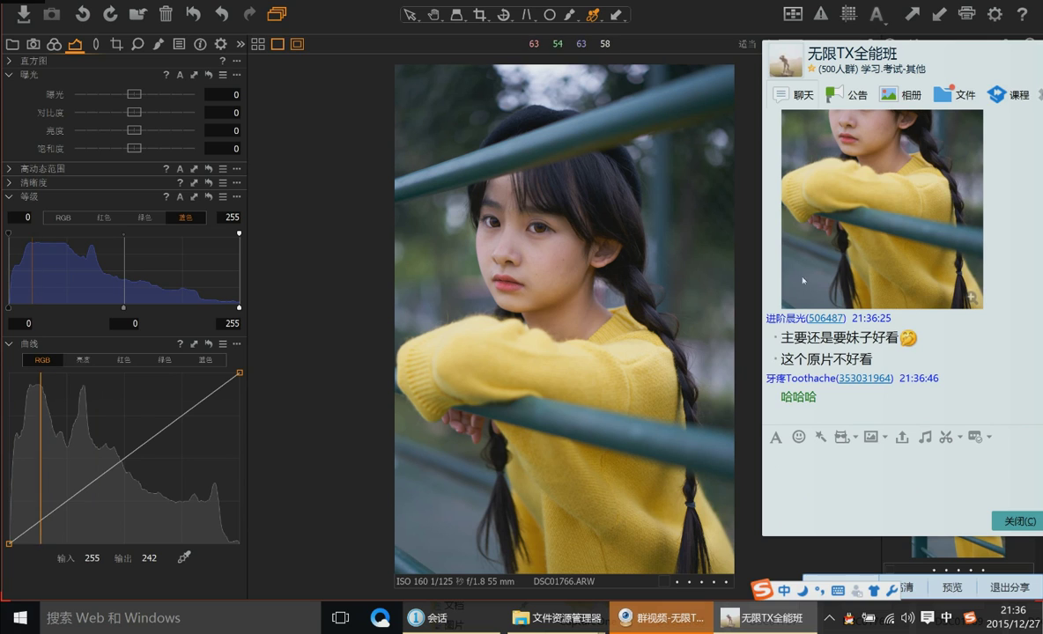
scroll(843, 308, up, 2)
scroll(843, 308, up, 1)
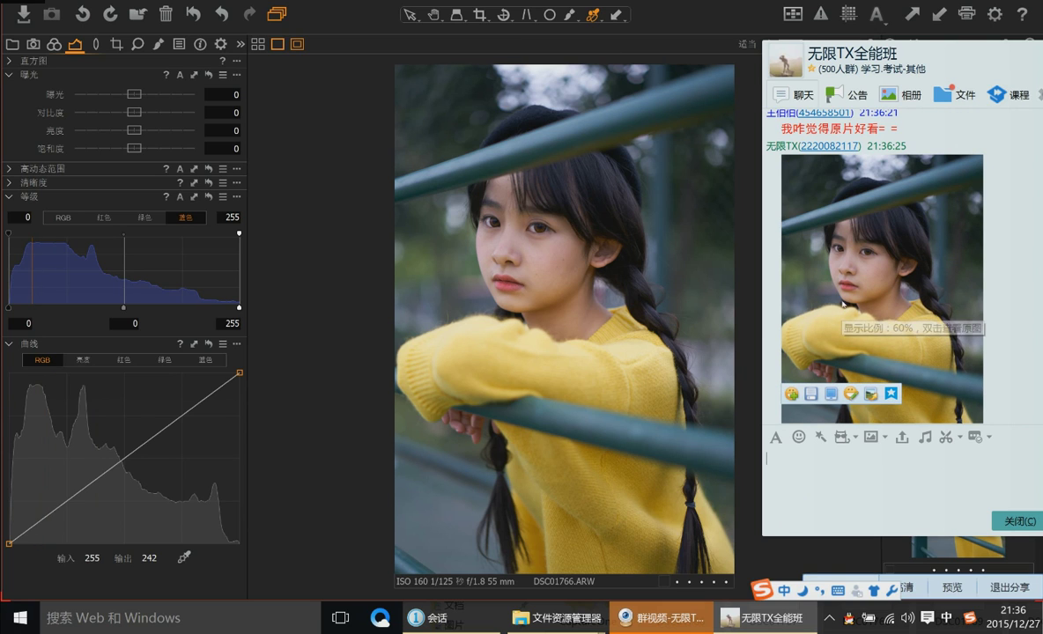
click(337, 190)
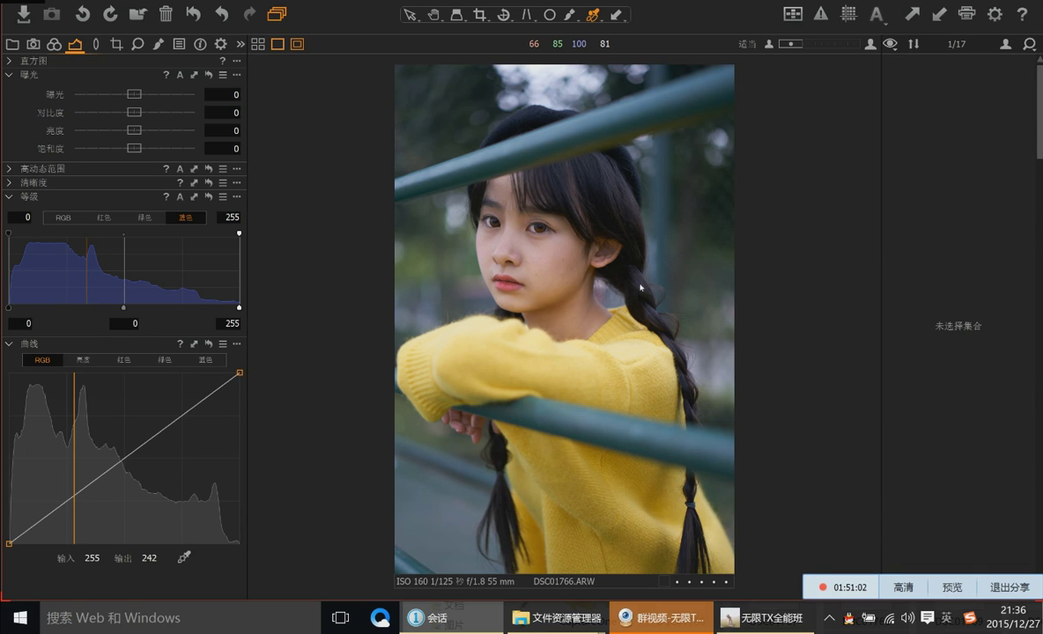
Close Capture One, clear the group video and image folder windows off the desktop, and centre the group chat on its latest messages
key(alt+Tab)
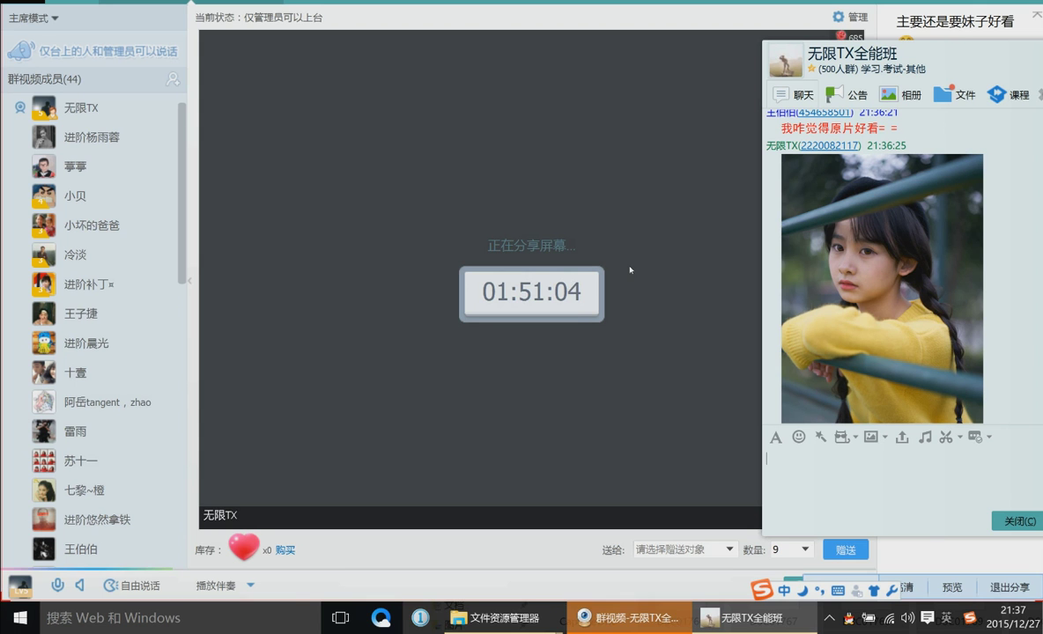
click(591, 171)
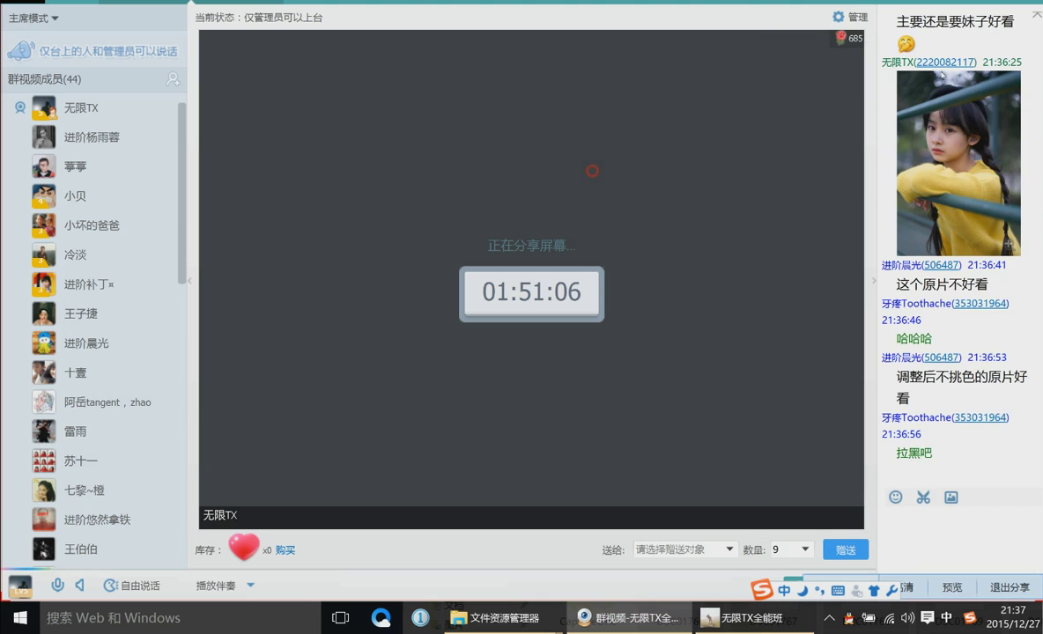
key(super+Down)
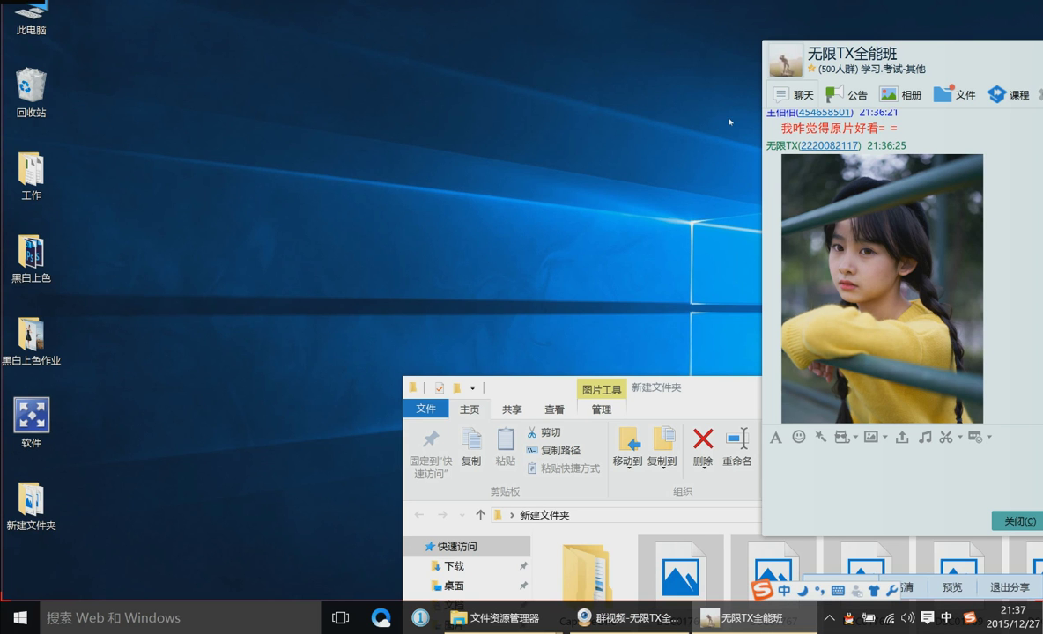
drag(534, 395, 174, 32)
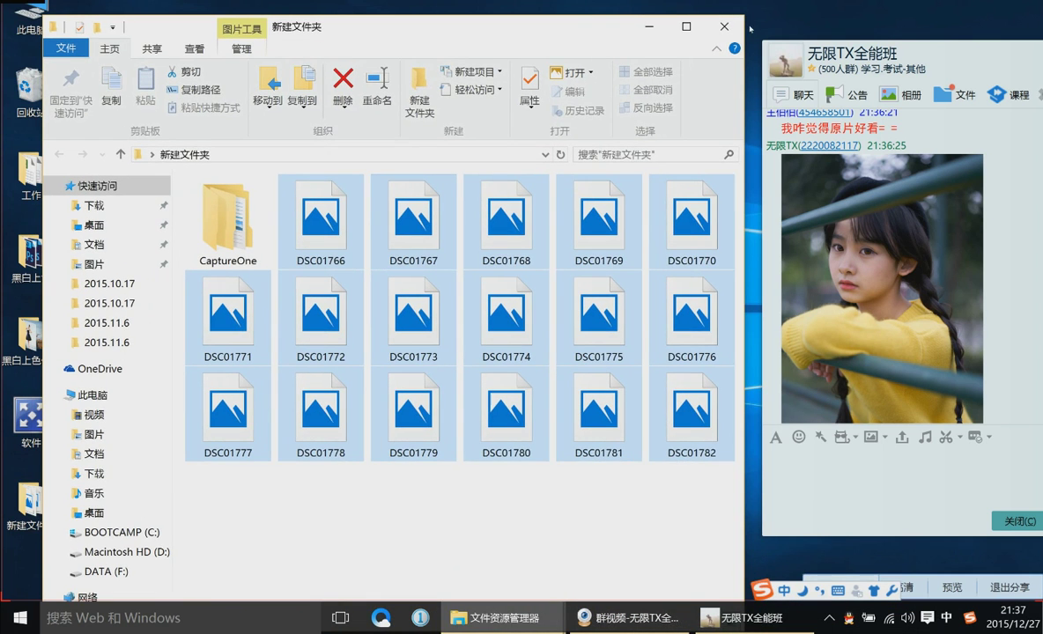
click(649, 26)
drag(880, 53, 495, 23)
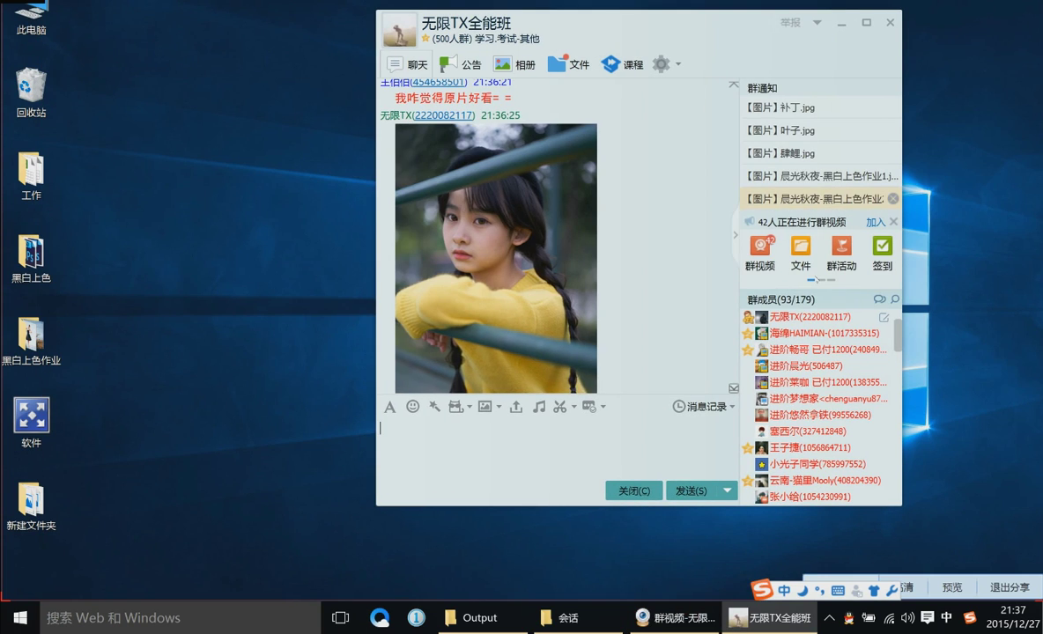
scroll(628, 316, down, 5)
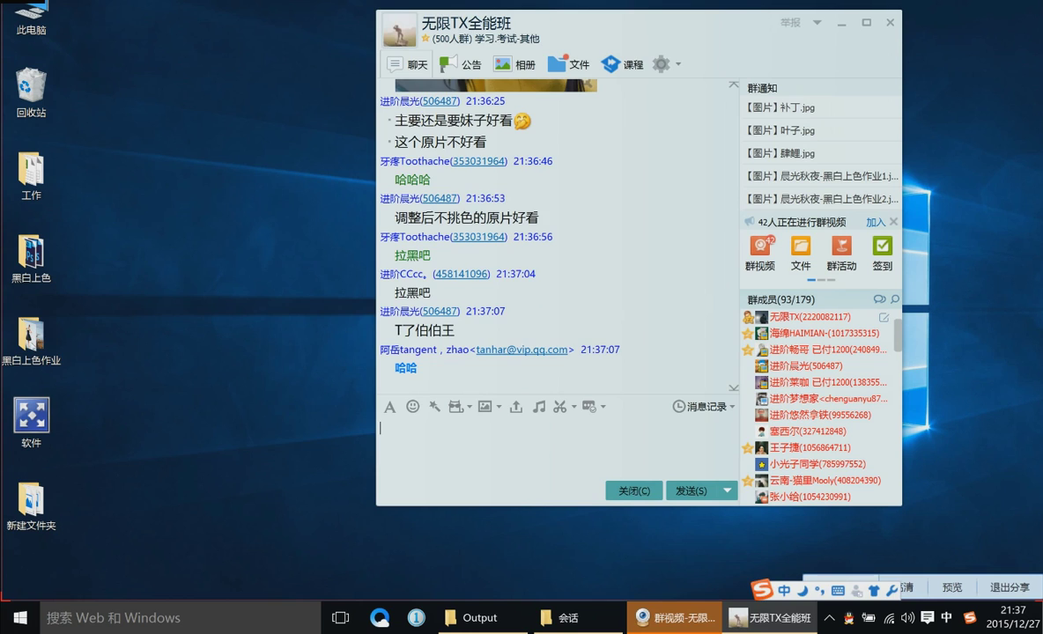
Open the 黑白上色作业 folder on the desktop, preview the image 6J6A0216-1 (1) and close the preview
double_click(31, 335)
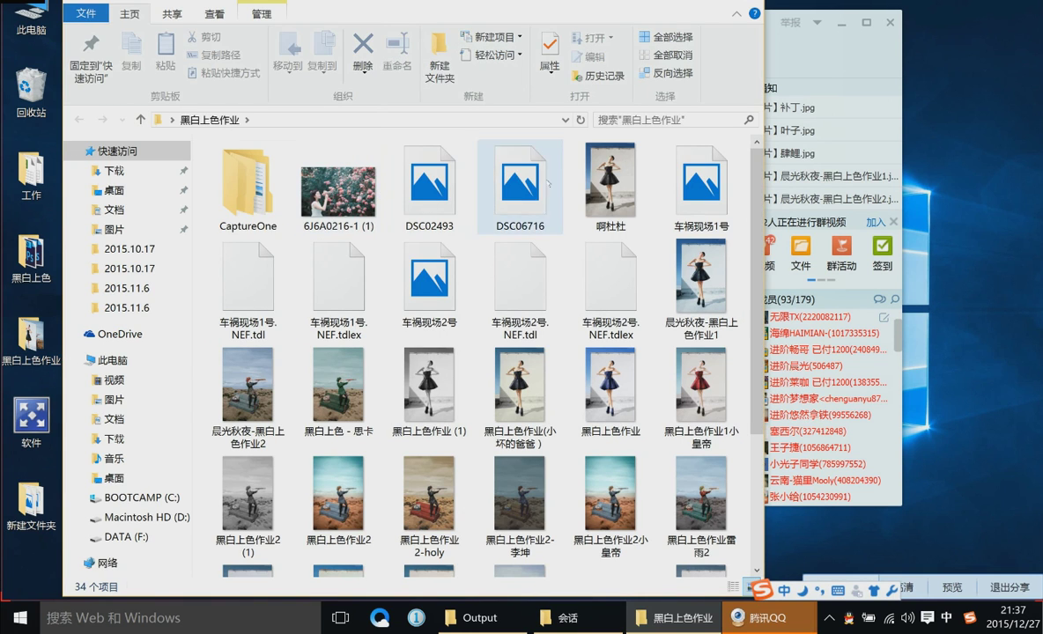
click(312, 181)
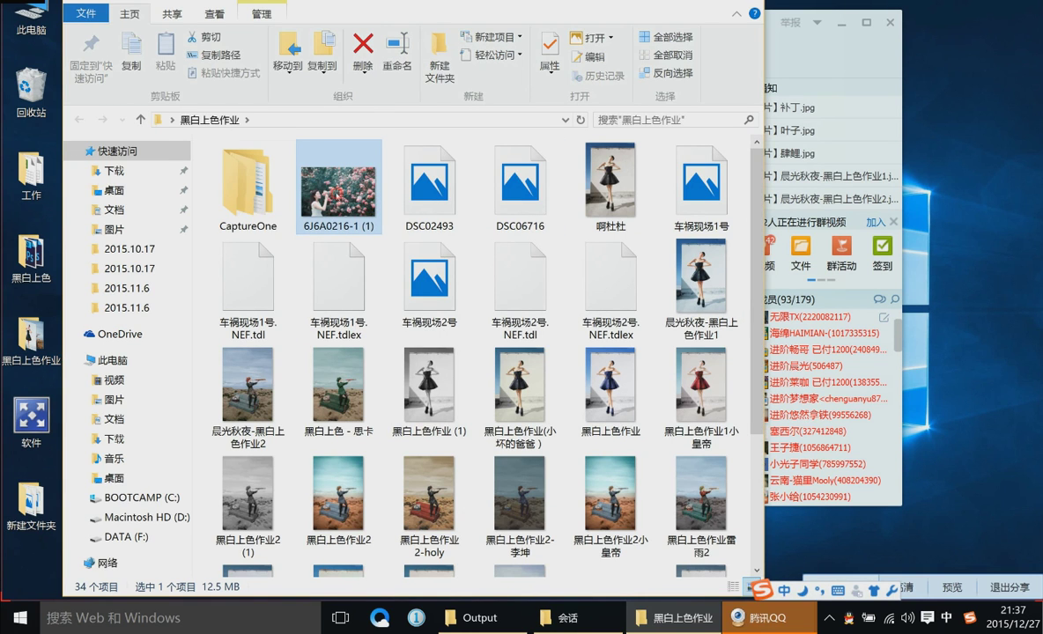
double_click(337, 196)
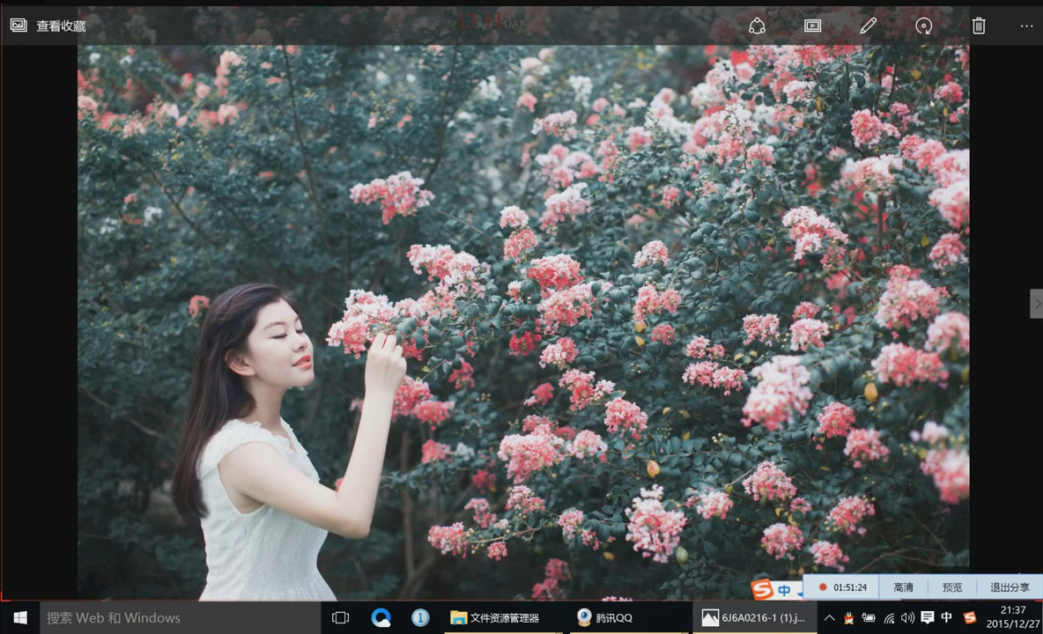
key(alt+F4)
Select DSC02493, DSC06716, the dark dried-flower RAW portrait and the last image in the 黑白上色作业 folder
click(432, 209)
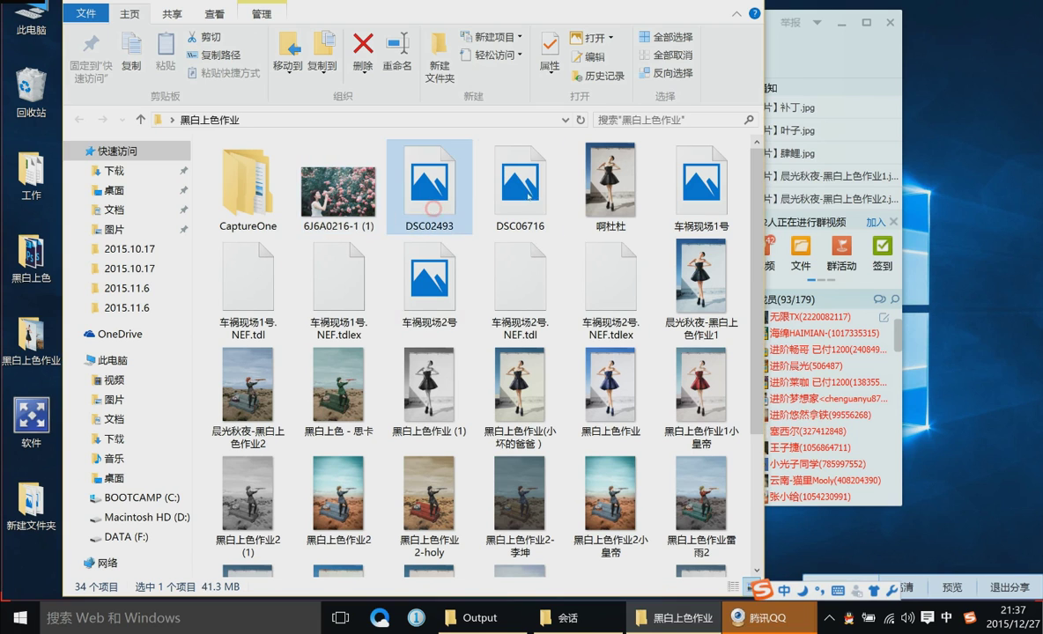
ctrl+click(514, 196)
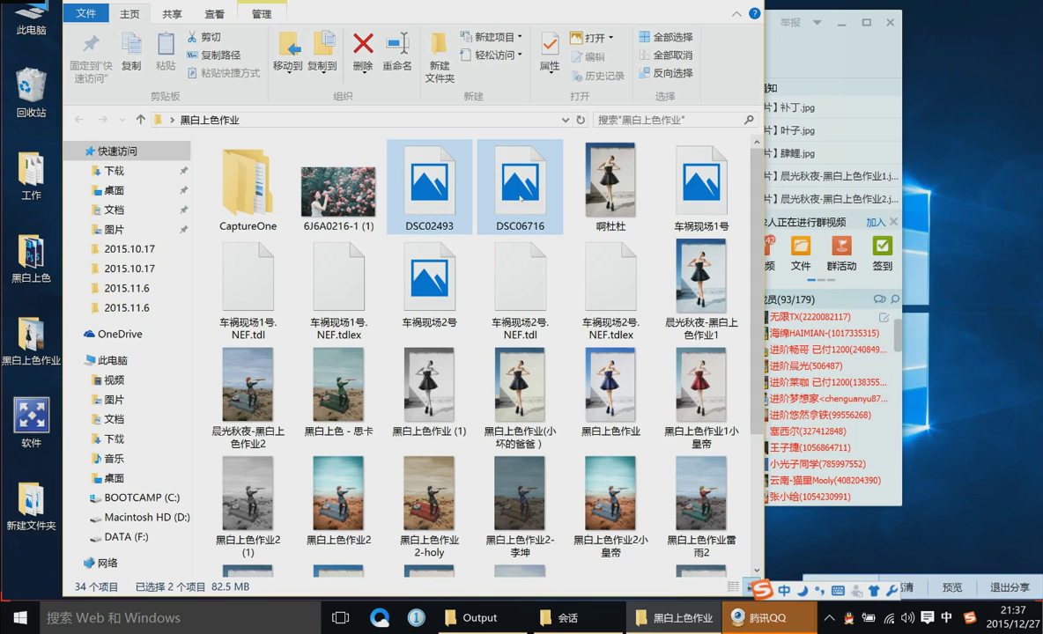
scroll(519, 264, down, 2)
ctrl+click(520, 518)
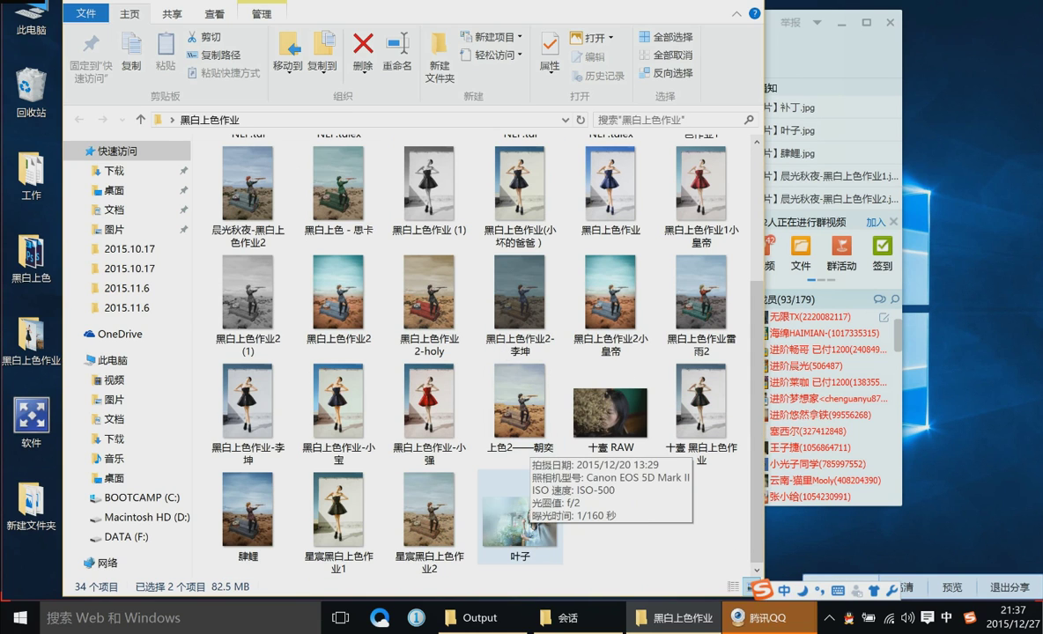
drag(519, 400, 755, 616)
Put away the group video and 黑白上色作业 folder windows and move the group chat window aside on the desktop
click(769, 620)
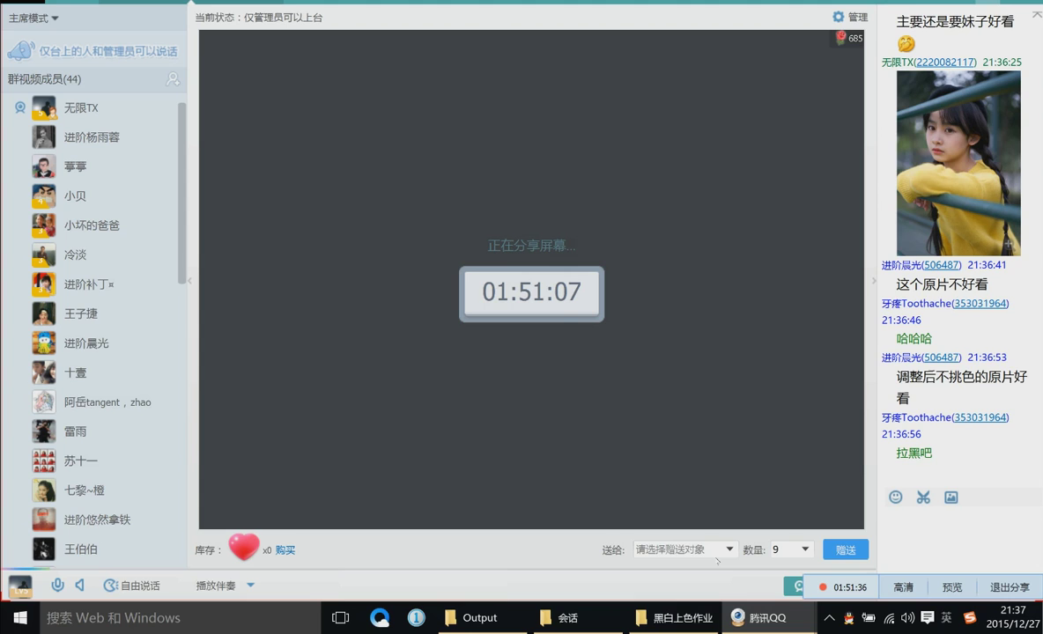
mouse_move(768, 623)
click(881, 546)
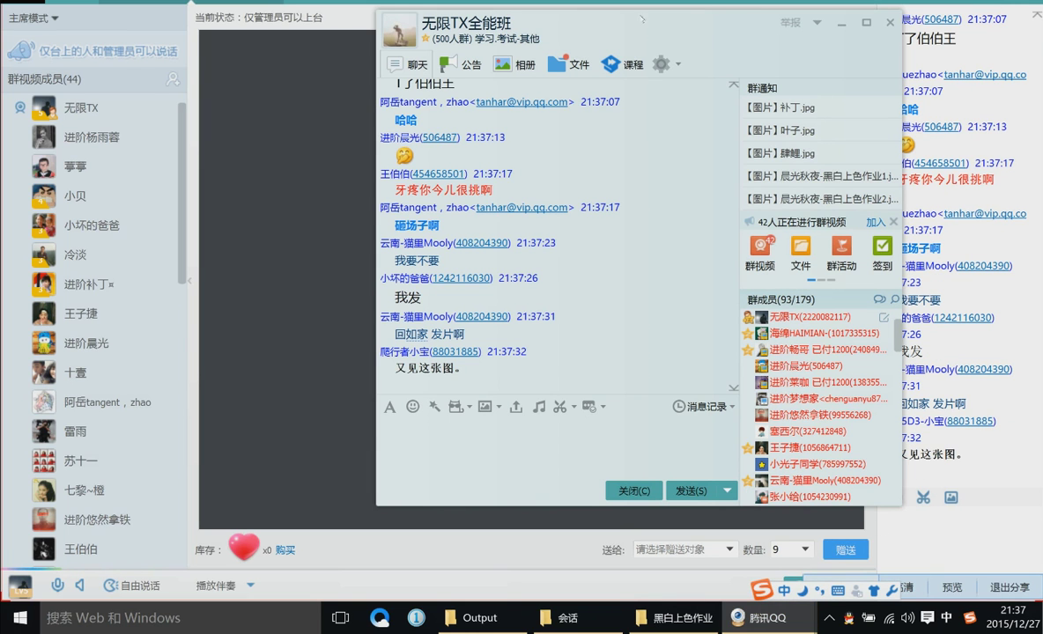
click(890, 21)
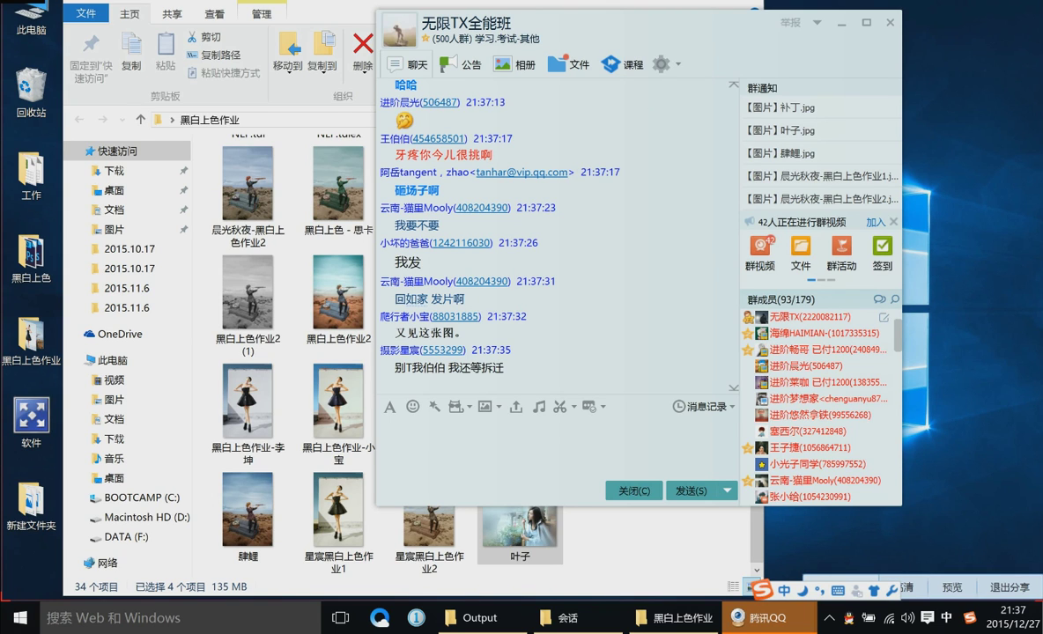
click(673, 617)
click(673, 617)
drag(702, 449, 821, 442)
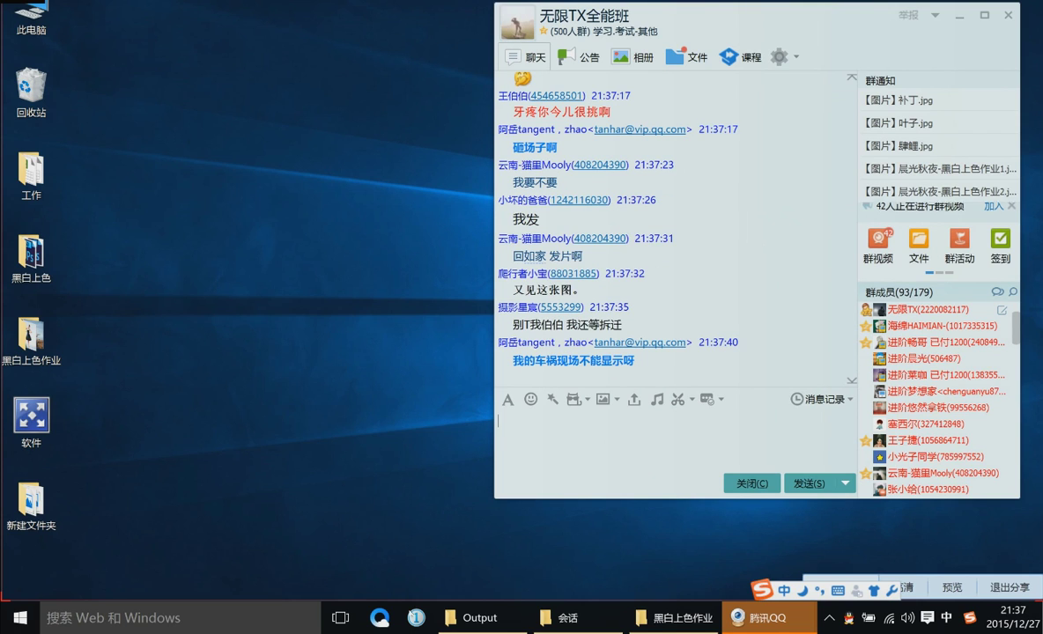
Start Capture One 9 as the 专业 edition in trial mode
key(shift)
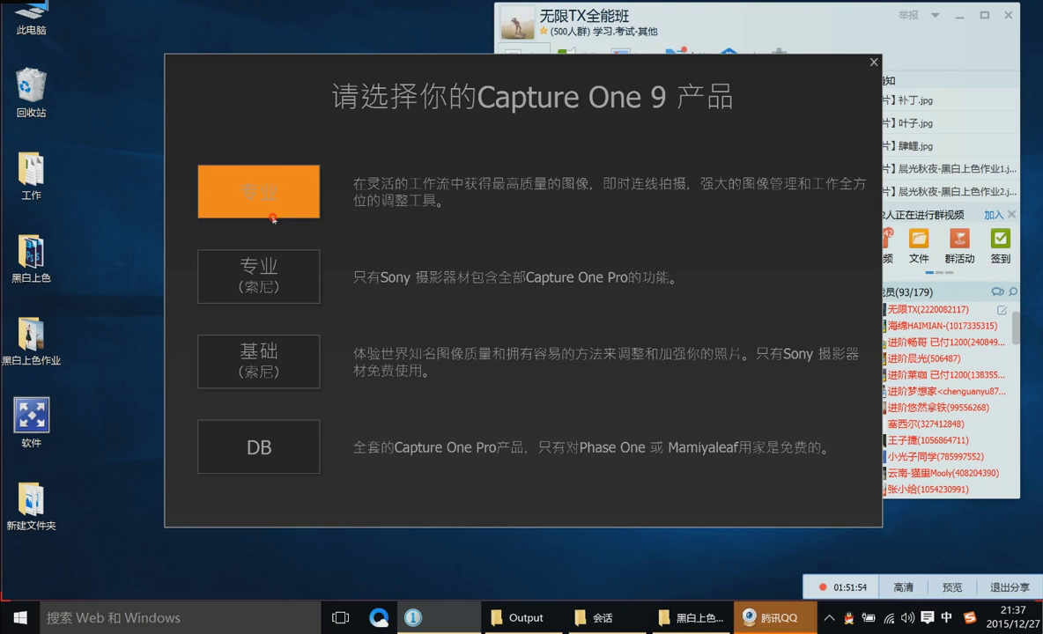
click(273, 210)
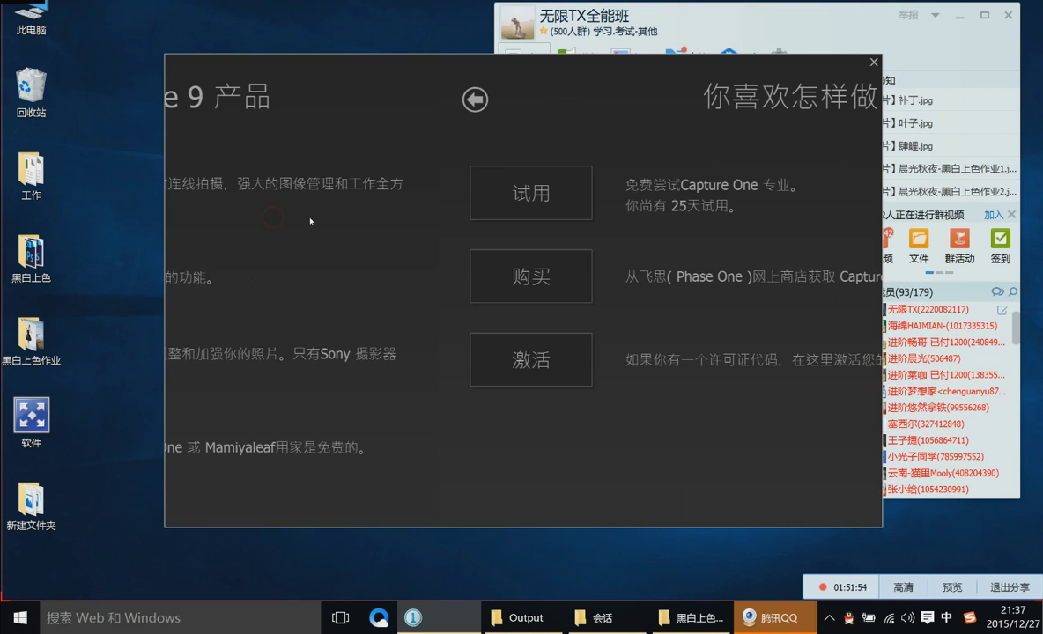
click(255, 199)
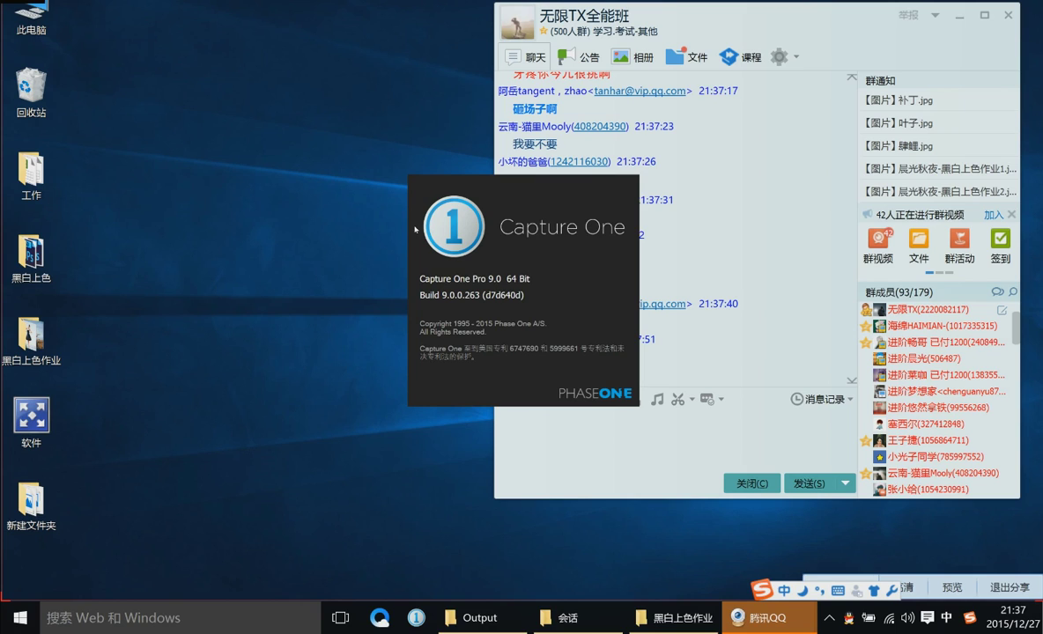
click(706, 275)
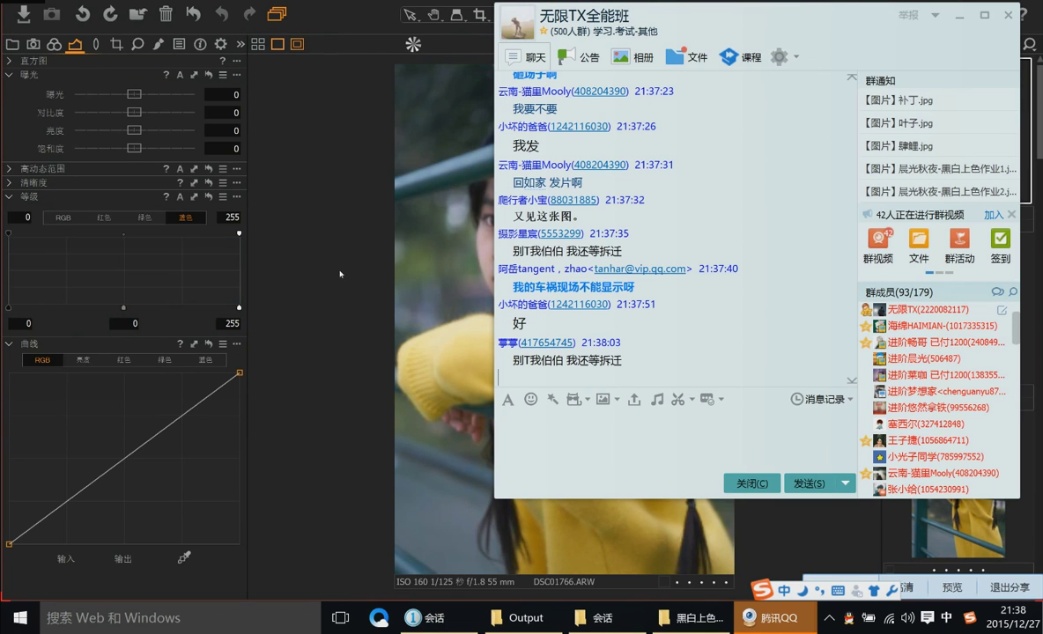
Bring the four selected images from the 黑白上色作业 folder into Capture One and dismiss the welcome resources dialog
click(661, 619)
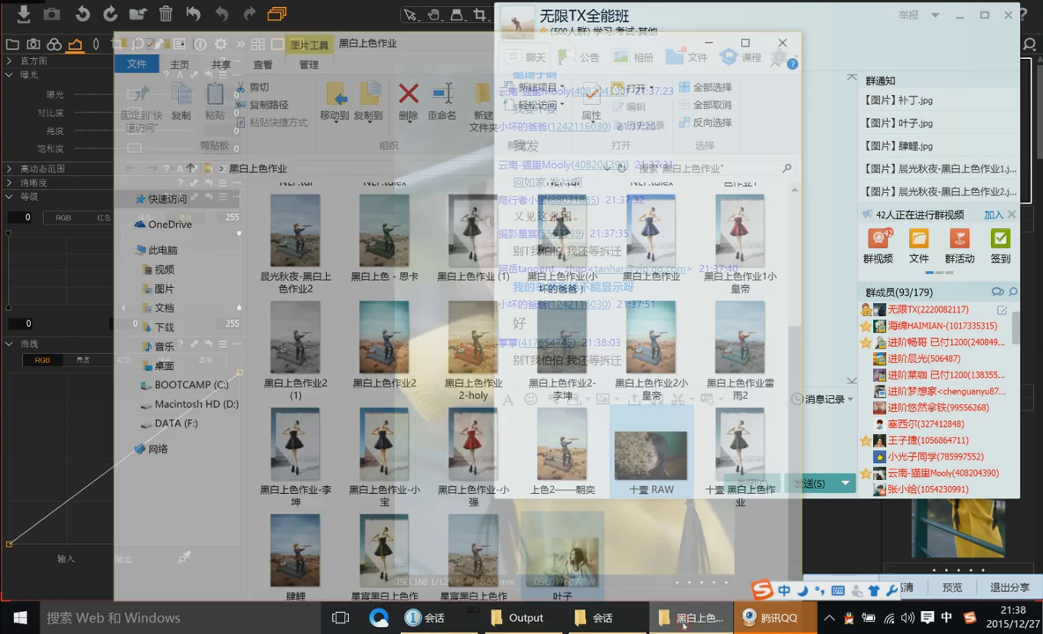
drag(480, 480, 824, 541)
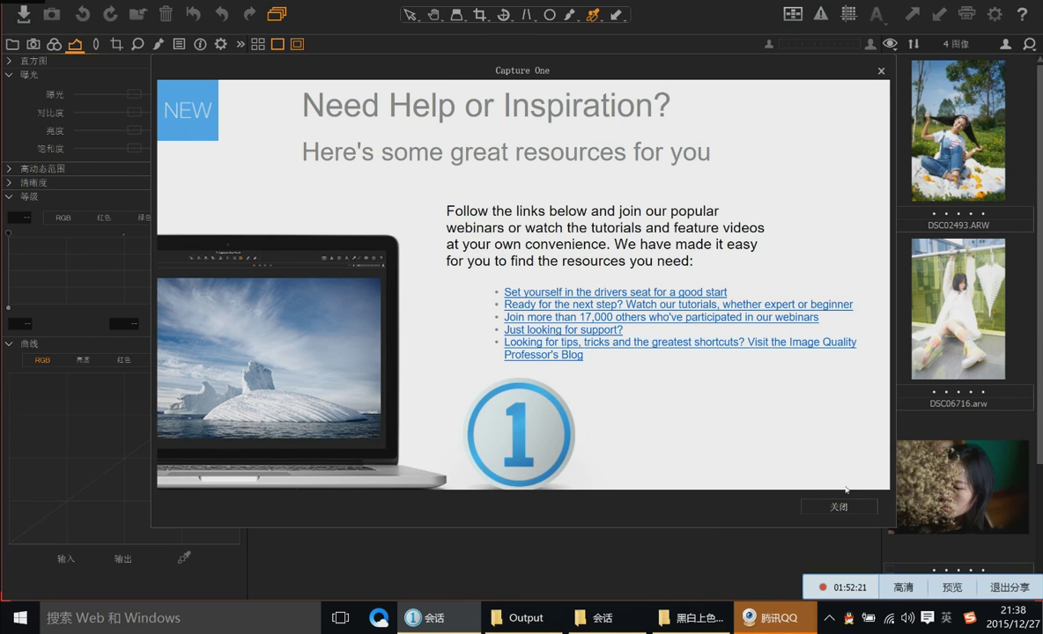
click(843, 503)
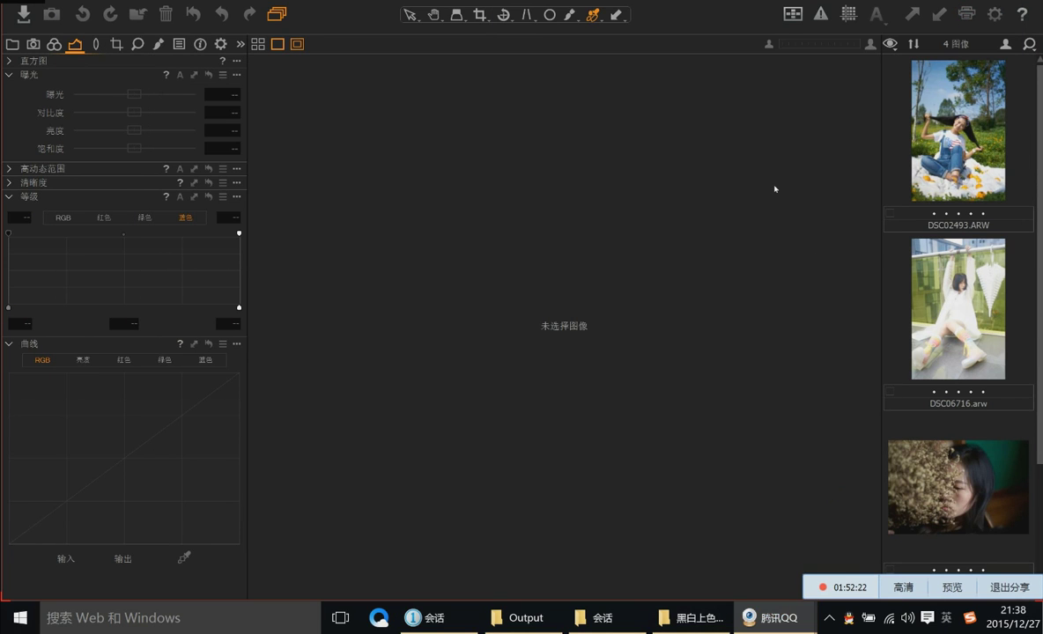
Browse the newly added images and view the dark dried-flower portrait at full viewer size
click(968, 190)
click(977, 236)
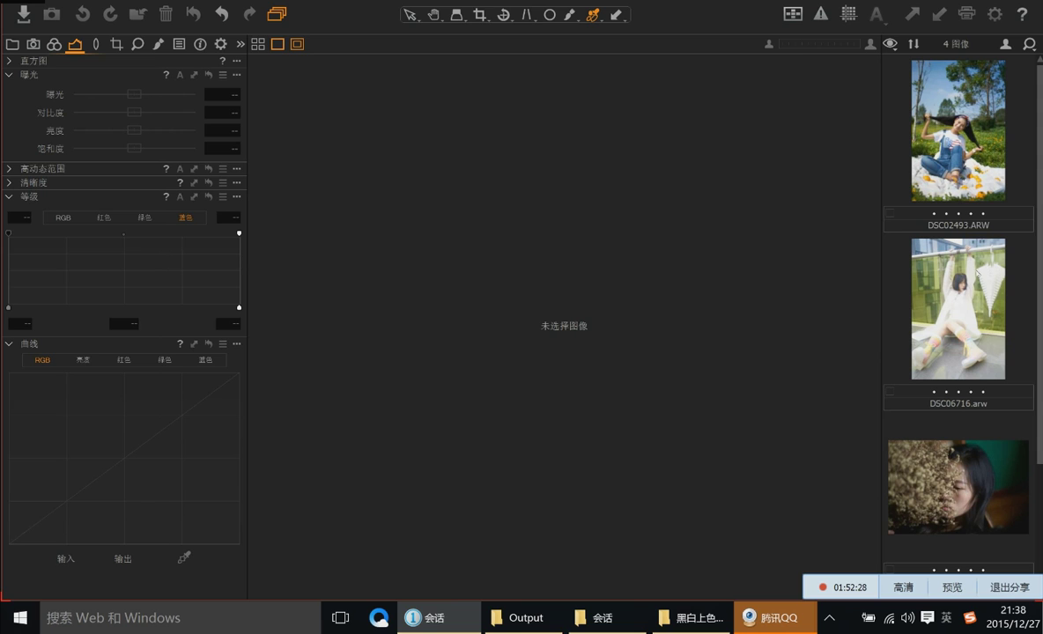
click(975, 274)
click(959, 132)
click(889, 260)
click(980, 472)
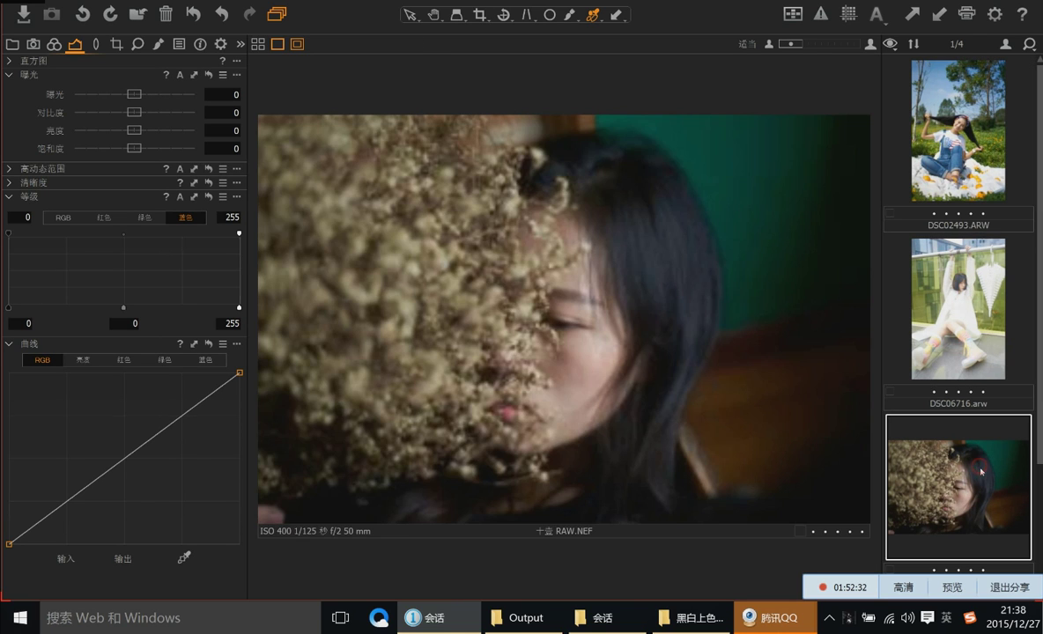
click(887, 299)
click(887, 123)
Select DSC06716.arw, expand its histogram and apply automatic adjustments to the image
click(969, 266)
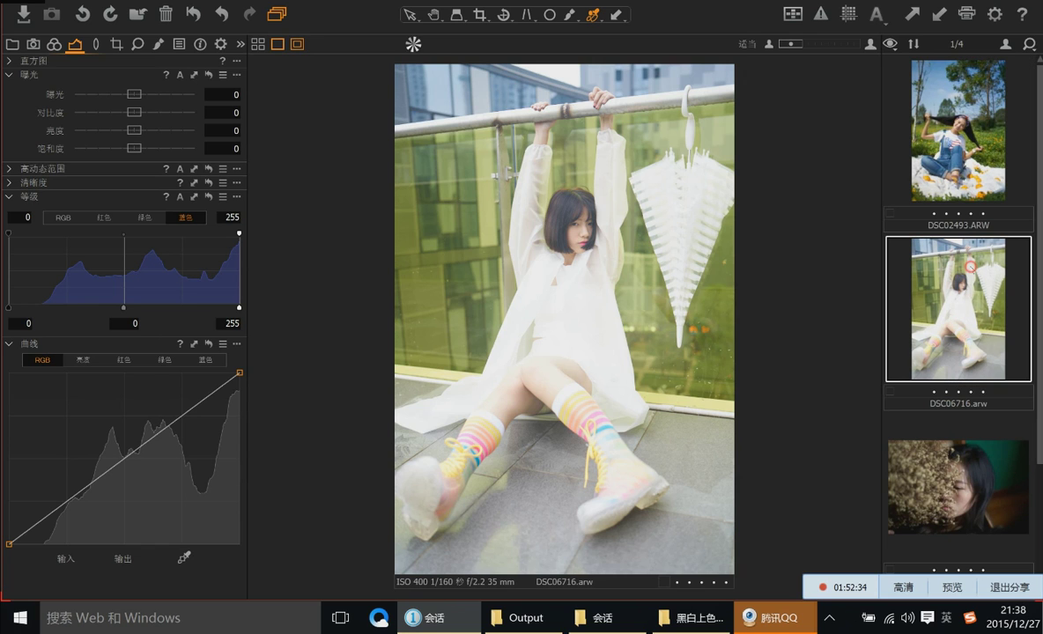
click(889, 126)
click(898, 260)
click(11, 61)
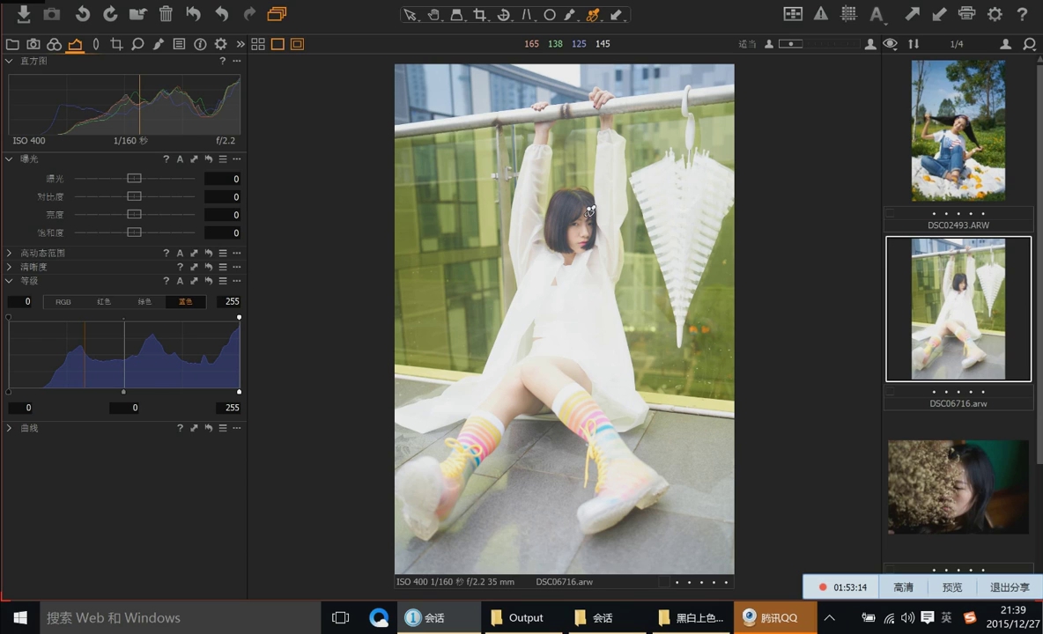
click(876, 14)
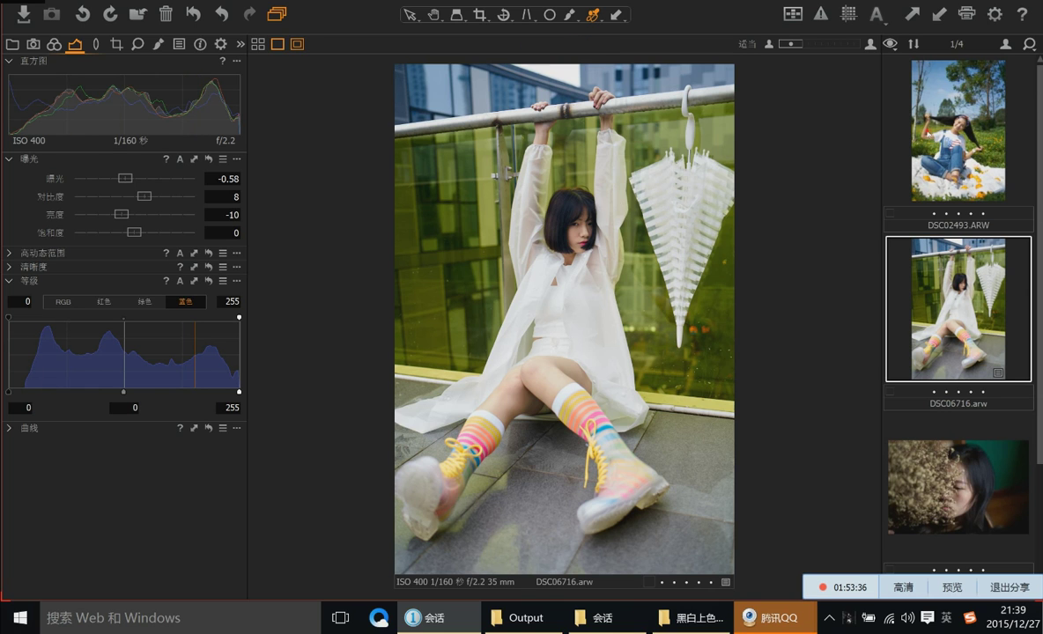
Switch to DSC02493.ARW and apply automatic adjustments to it
key(Up)
key(Down)
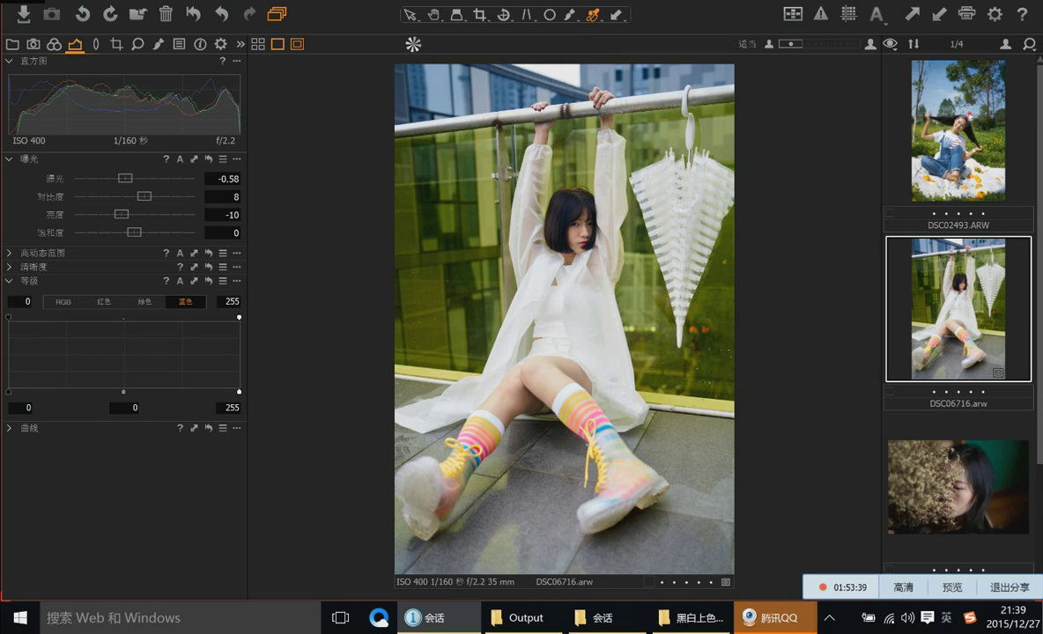
key(Up)
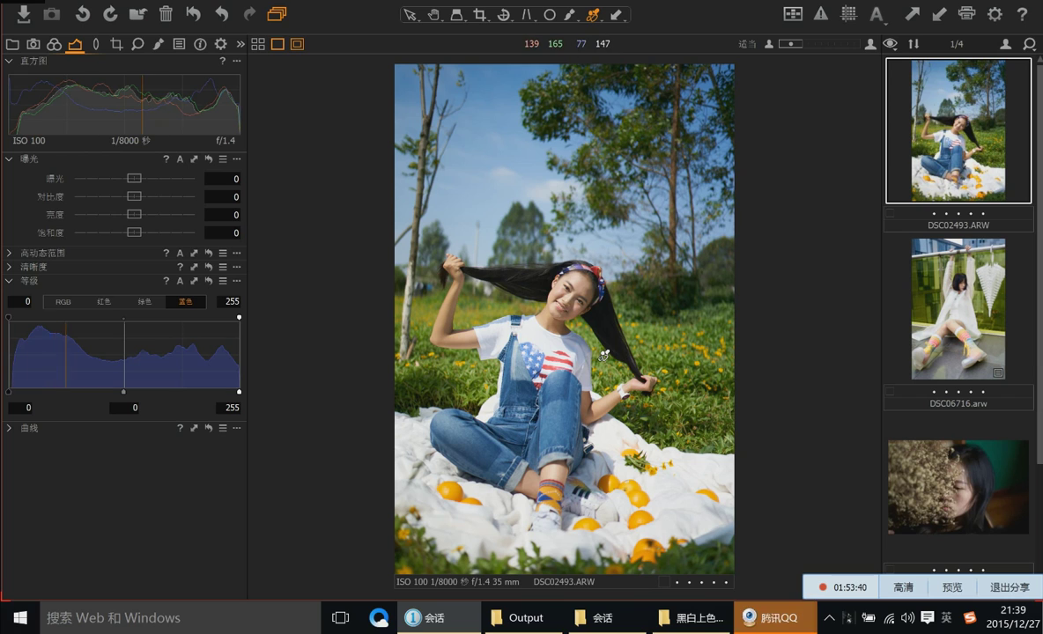
click(876, 14)
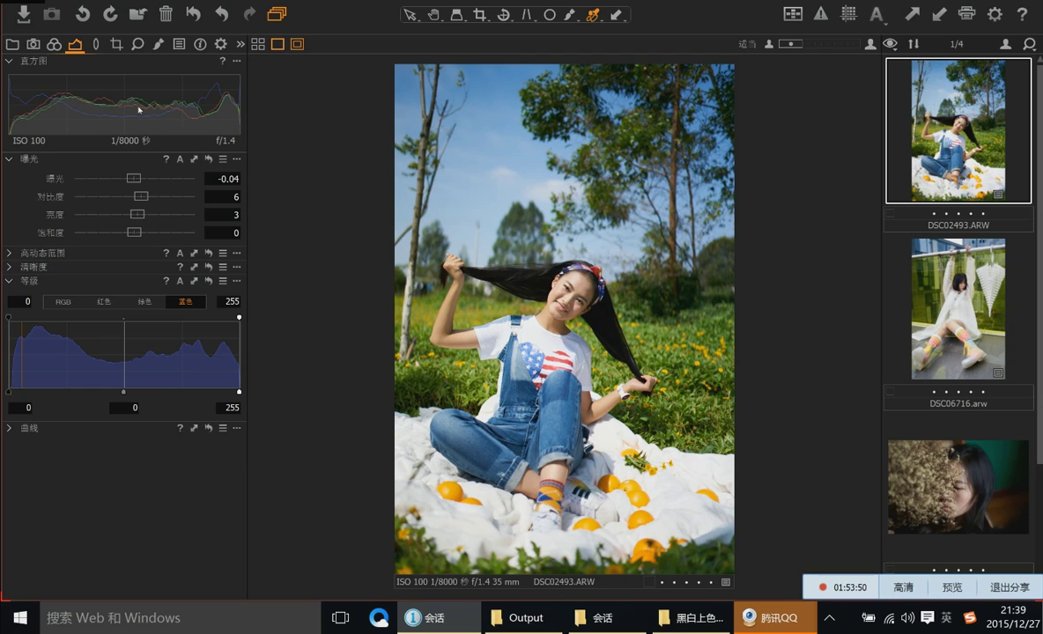
Set the contrast of DSC02493.ARW to 27 and its highlight recovery to 78
drag(141, 199, 164, 199)
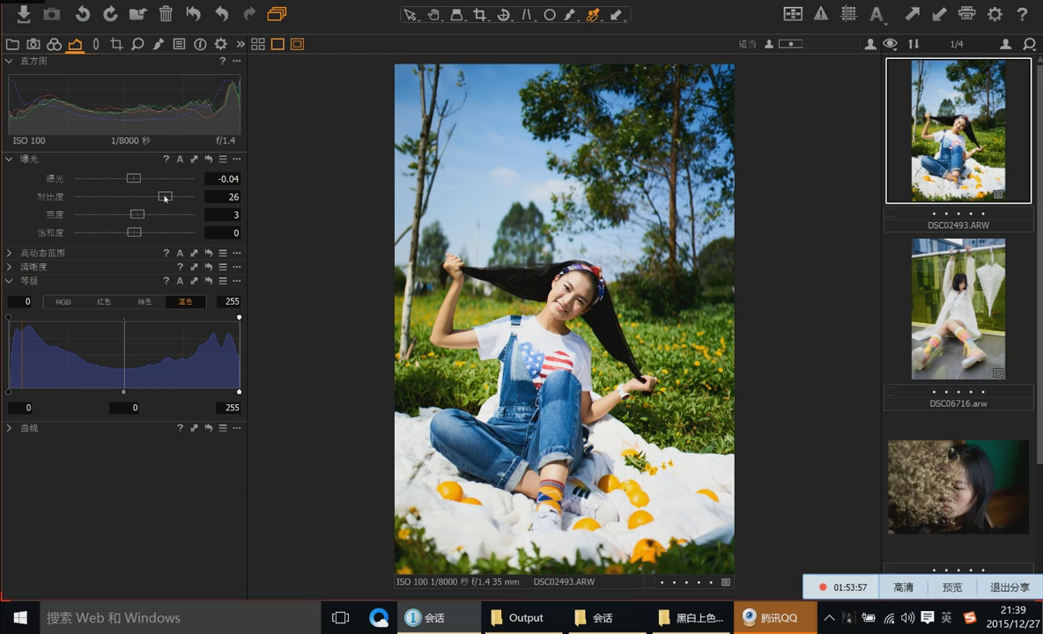
drag(164, 198, 166, 199)
click(9, 255)
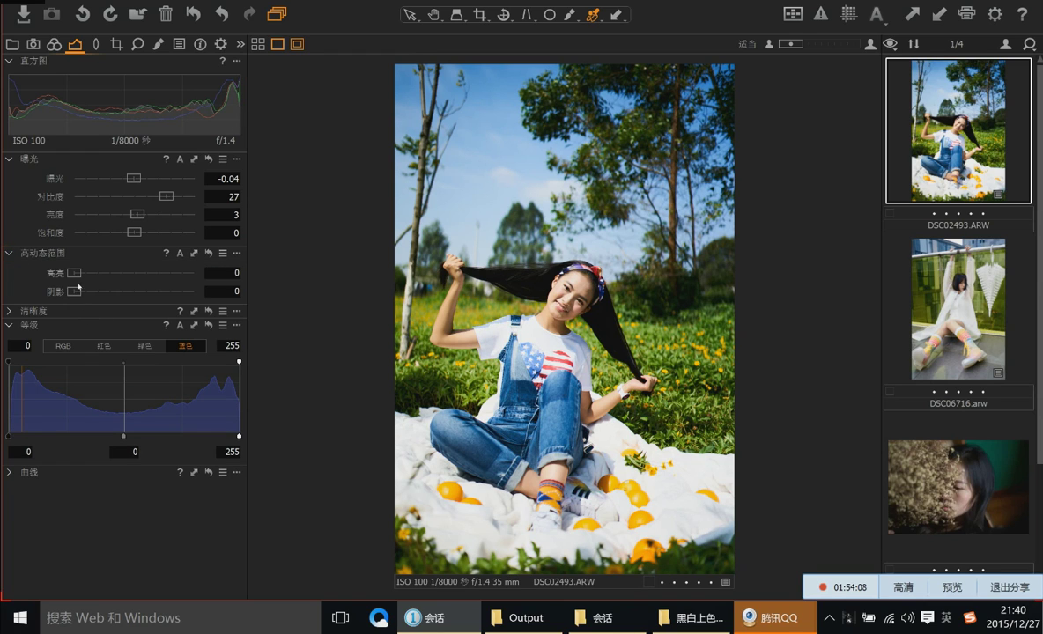
drag(162, 278, 189, 279)
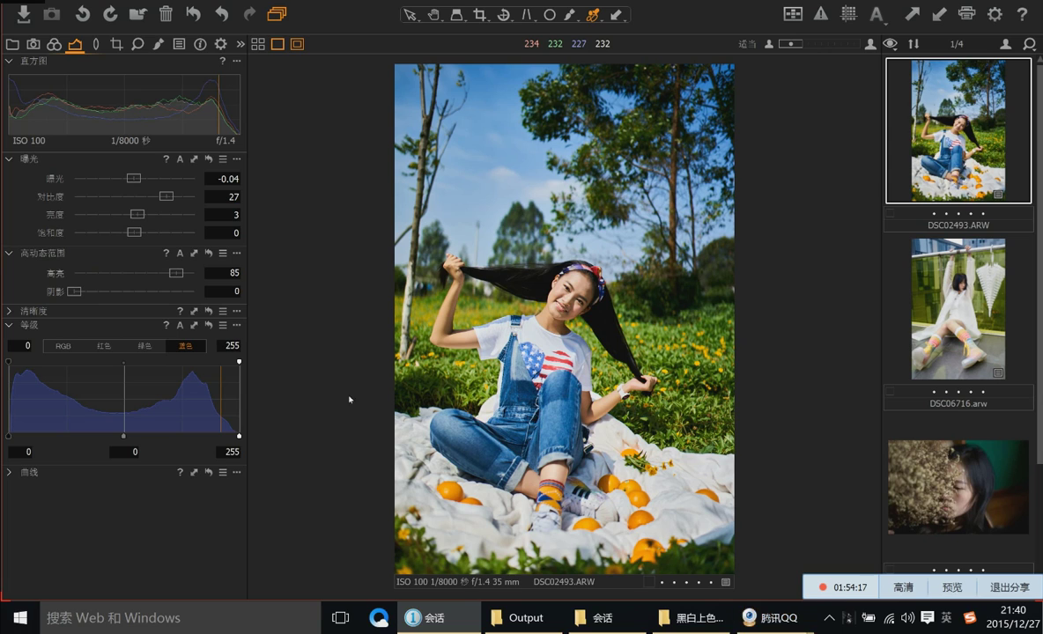
drag(175, 274, 168, 276)
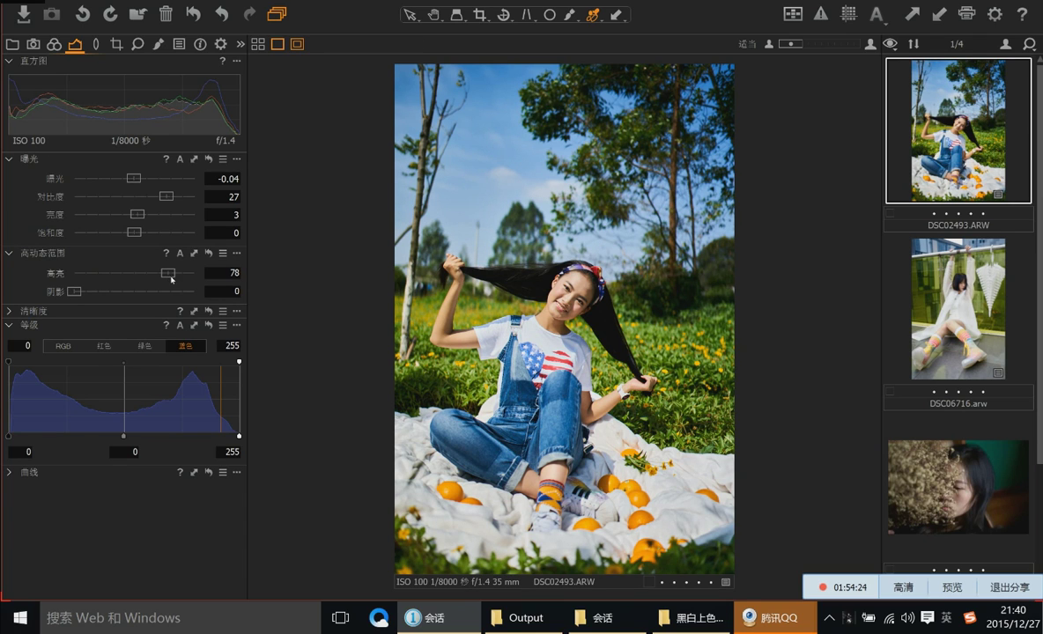
Check the latest messages in the QQ class group chat and return to Capture One
mouse_move(804, 615)
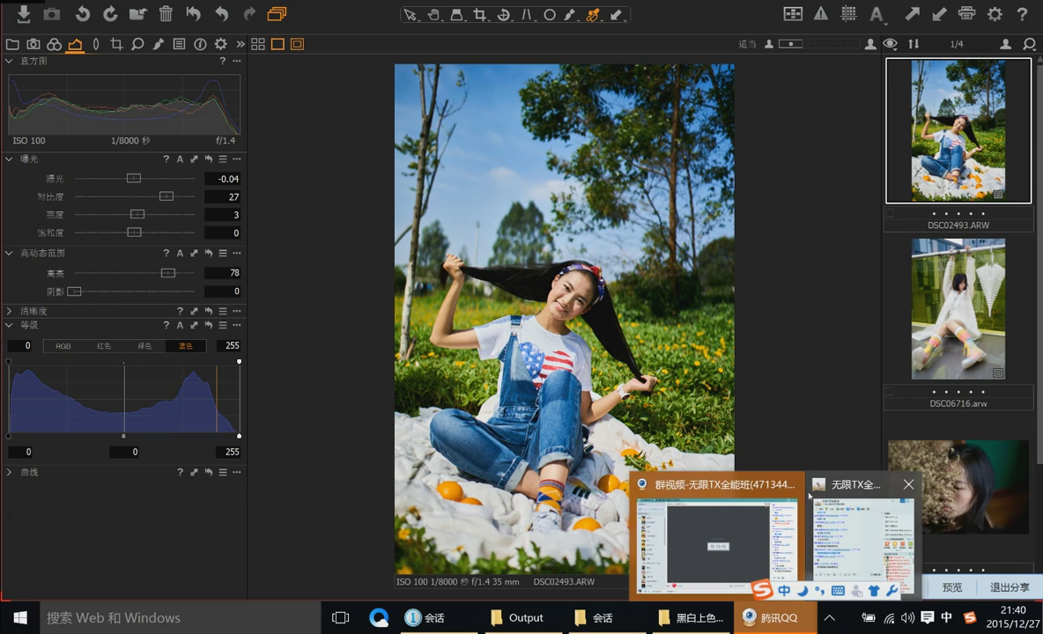
click(863, 537)
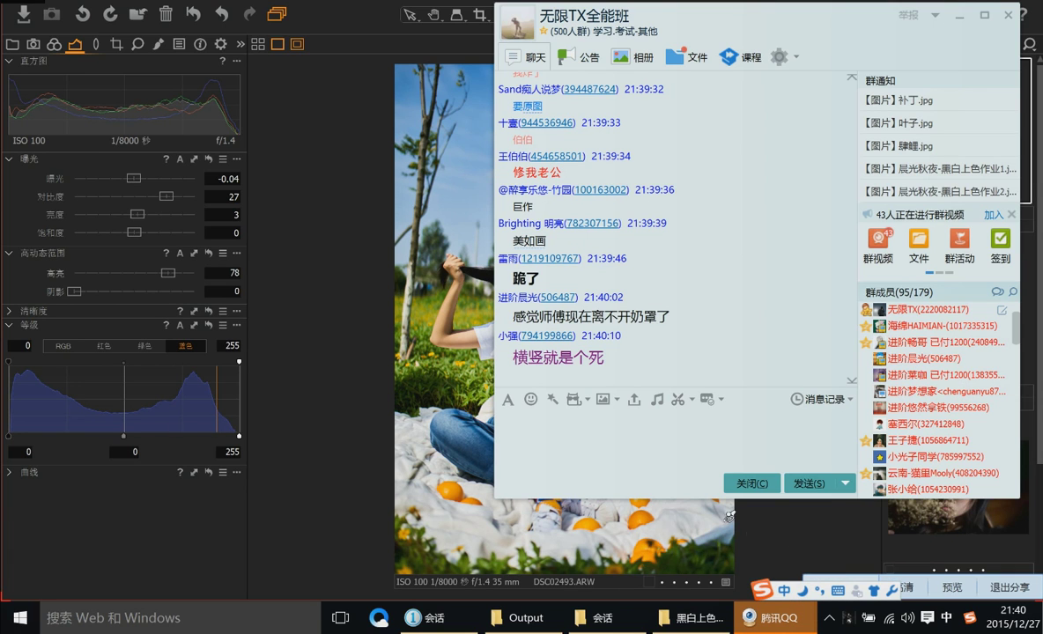
click(345, 353)
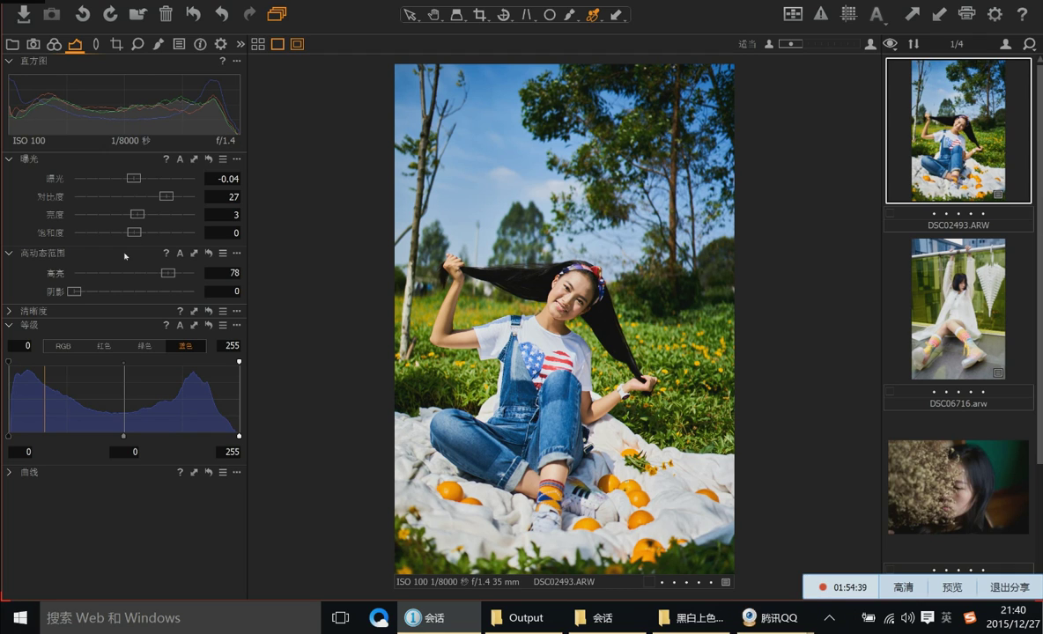
Set the shadow recovery of DSC02493.ARW to 34
drag(81, 295, 122, 291)
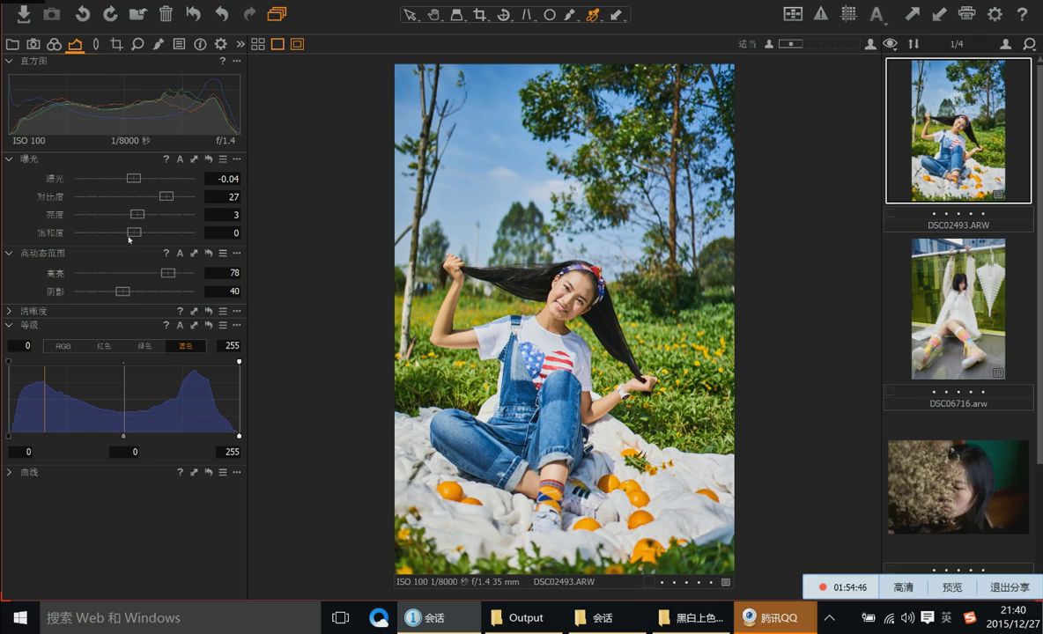
drag(122, 290, 111, 294)
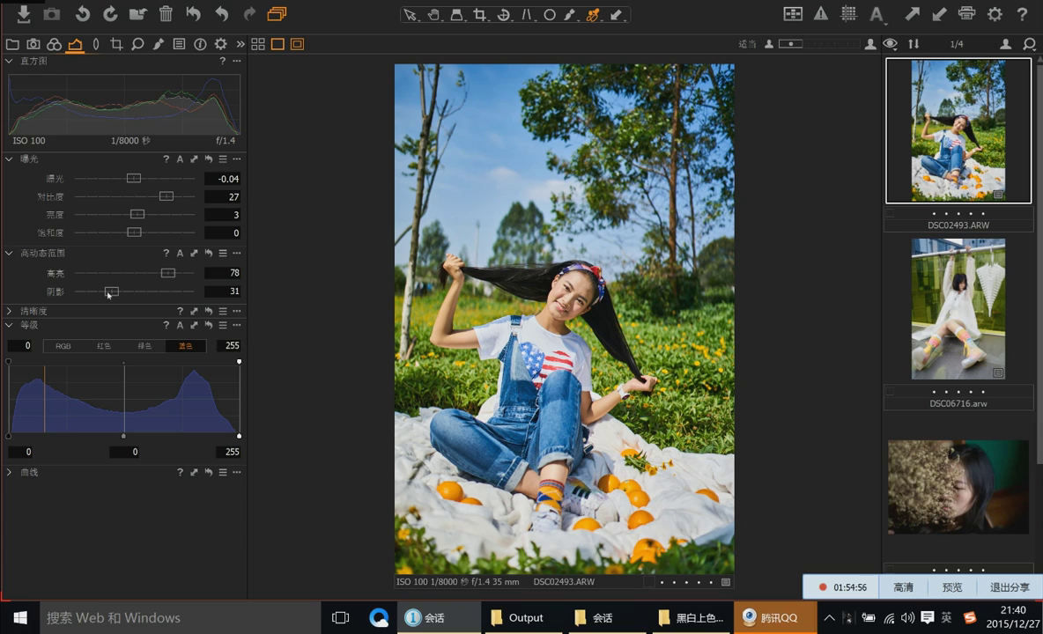
drag(111, 292, 106, 291)
drag(101, 290, 114, 291)
Raise the contrast of DSC02493.ARW to 34 and its exposure to 0.57
click(172, 199)
drag(133, 178, 141, 179)
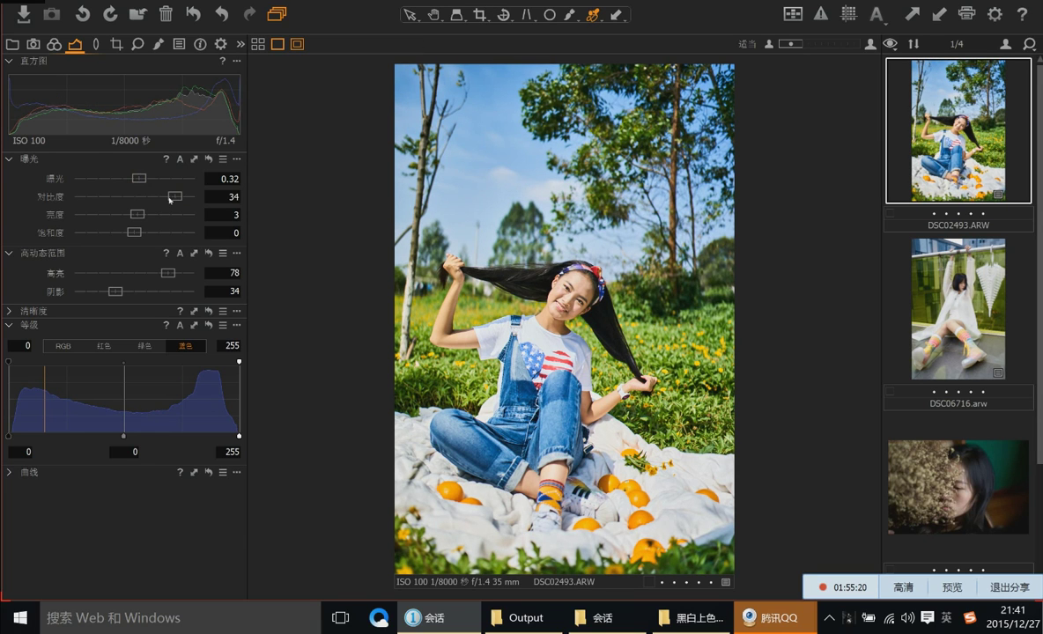
drag(137, 178, 143, 179)
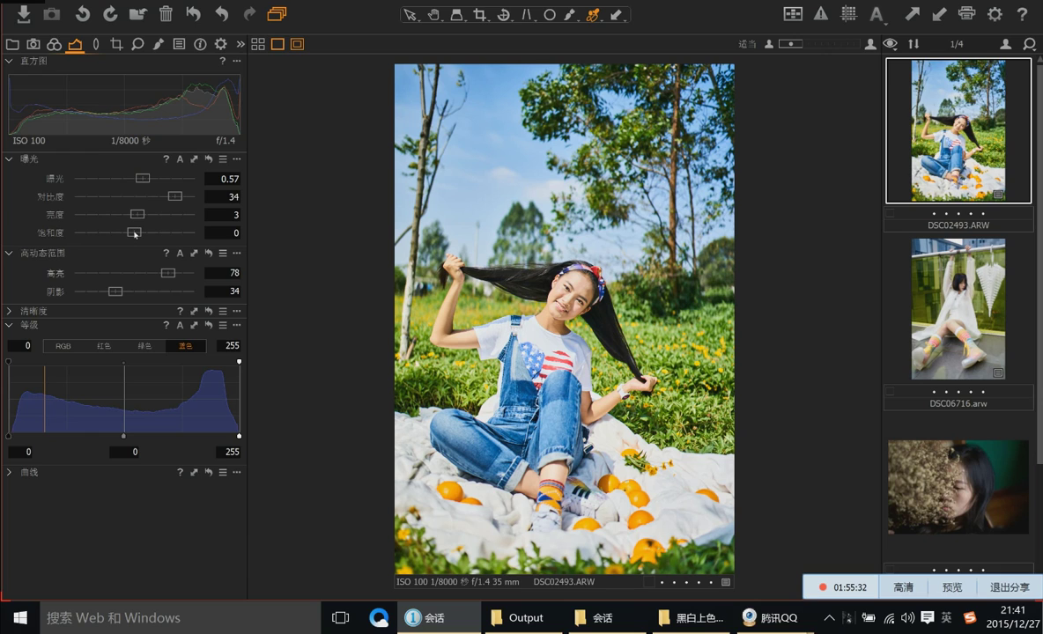
Reduce the saturation of DSC02493.ARW to -7 and raise its highlight recovery to 91
drag(135, 234, 132, 234)
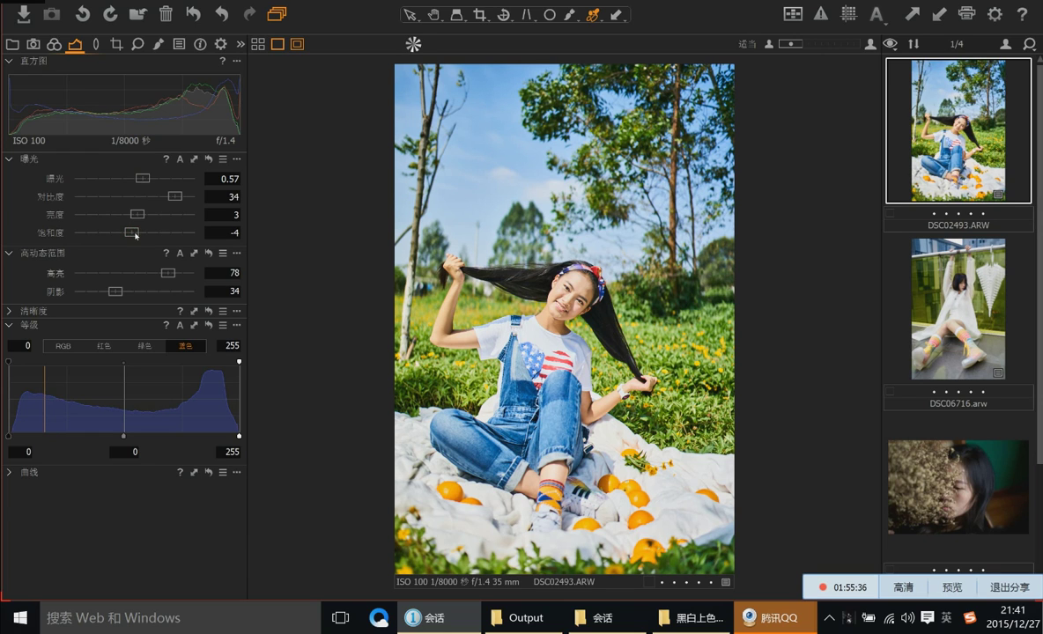
drag(135, 235, 129, 234)
drag(129, 232, 130, 233)
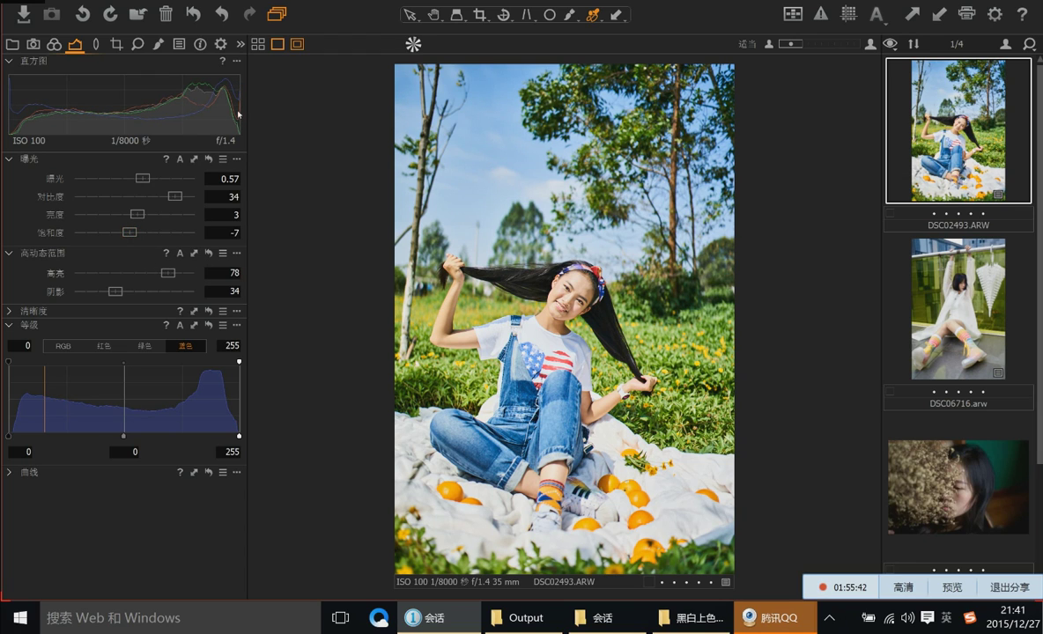
drag(167, 272, 177, 272)
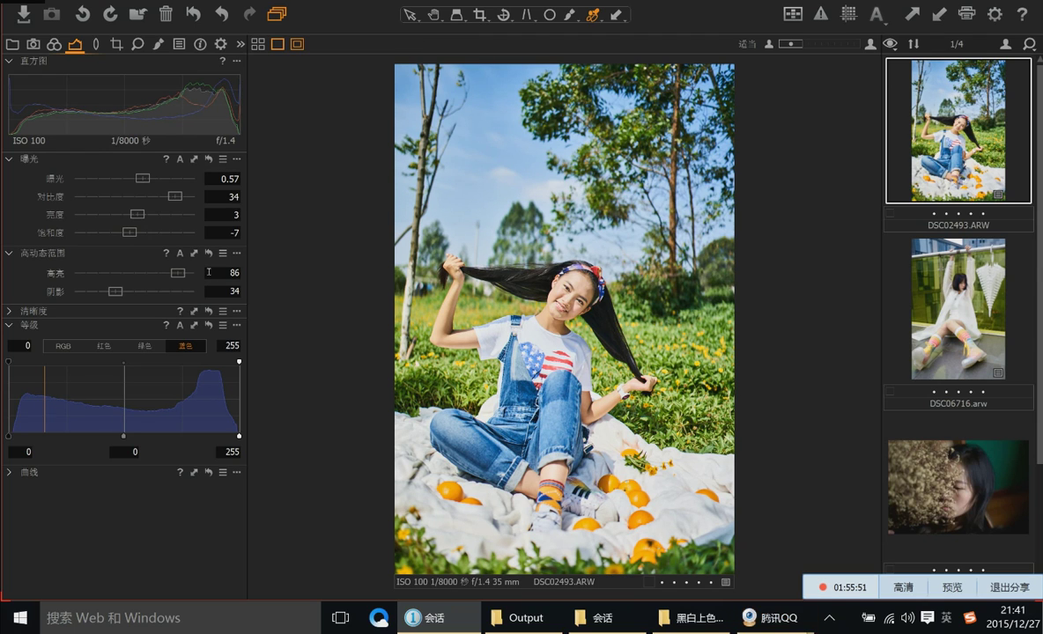
drag(175, 272, 183, 272)
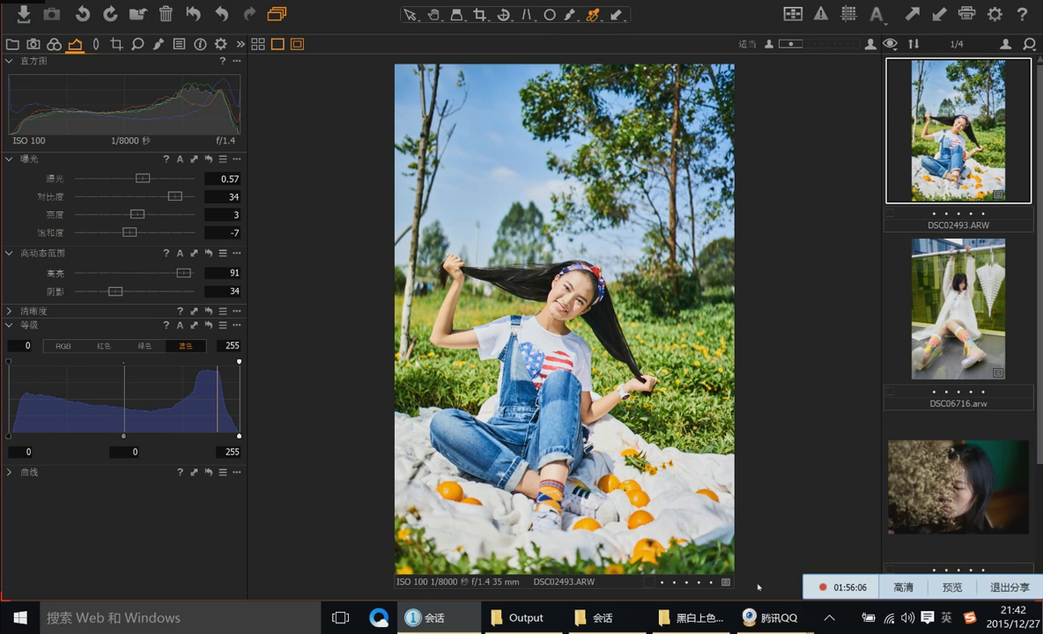
Capture the adjusted outdoor portrait from the viewer, send it to the QQ class group chat, and return to Capture One
mouse_move(766, 616)
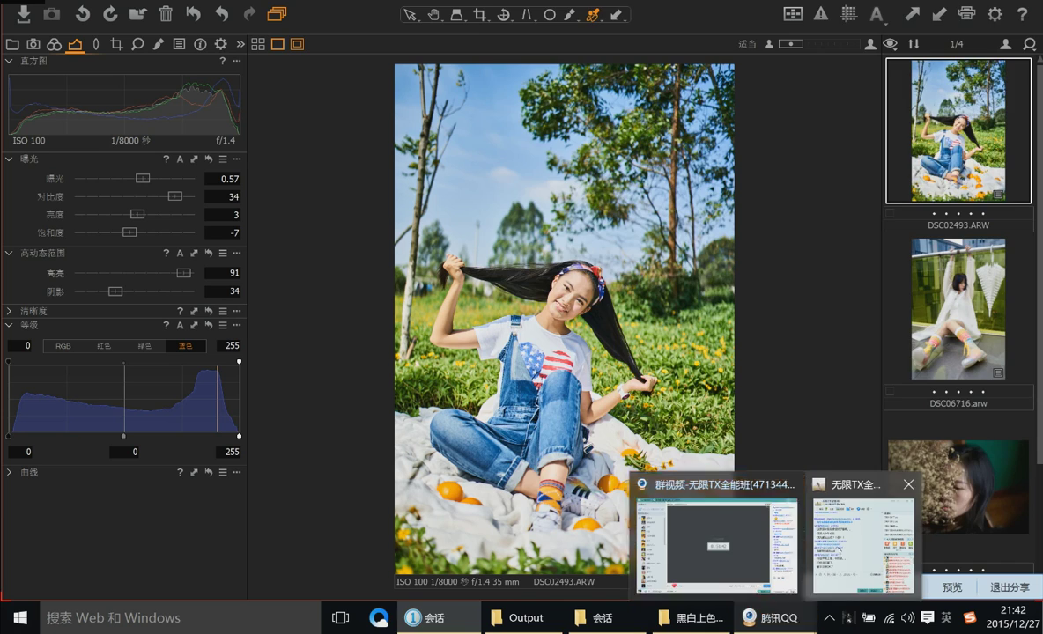
click(863, 538)
drag(704, 26, 956, 54)
click(929, 426)
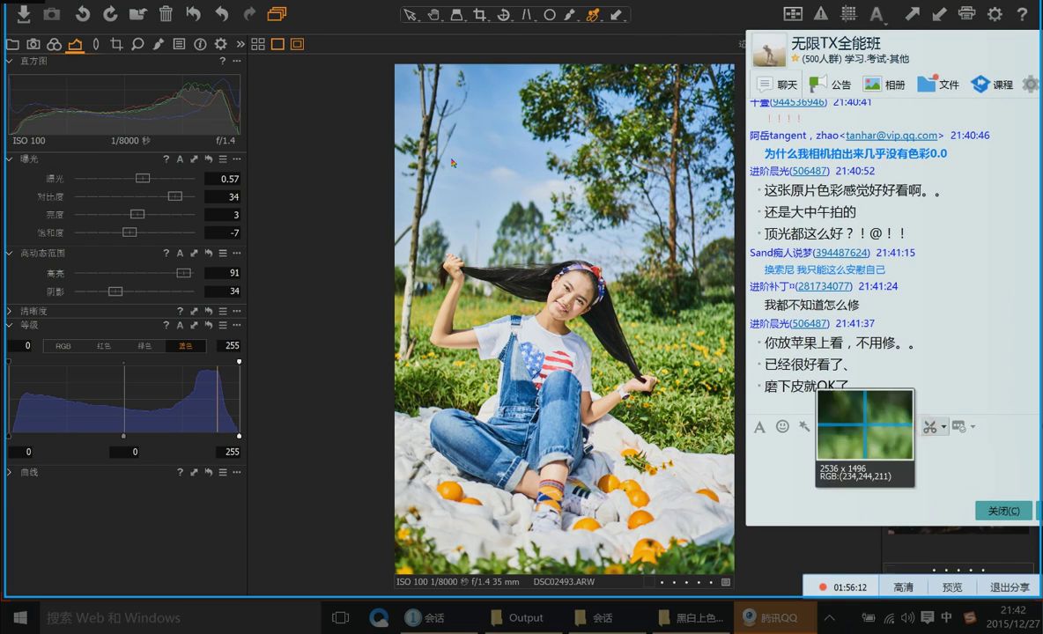
drag(398, 67, 732, 606)
double_click(714, 498)
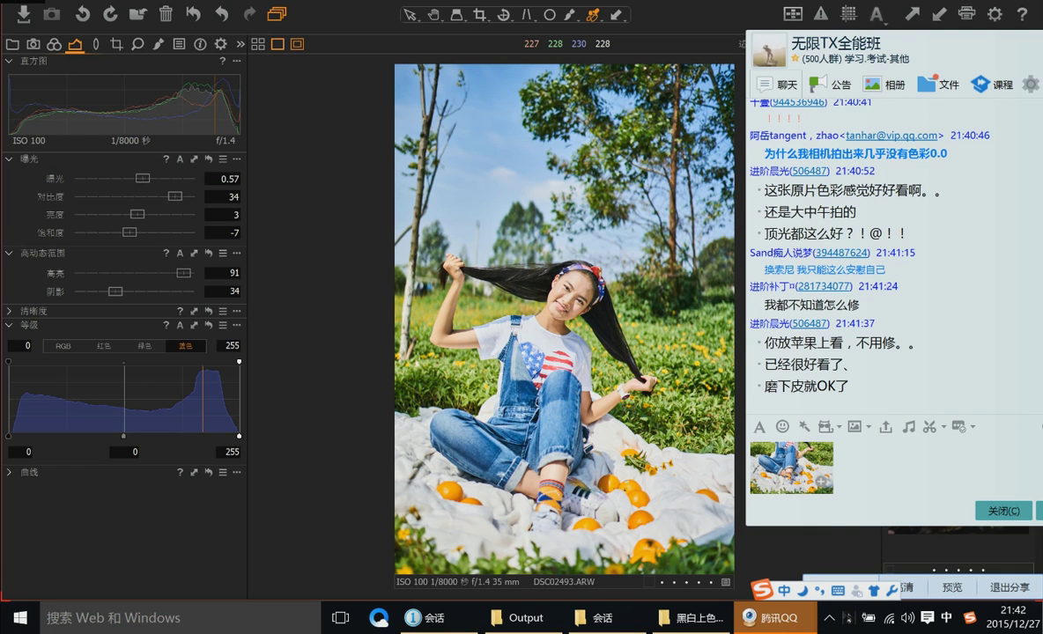
key(Return)
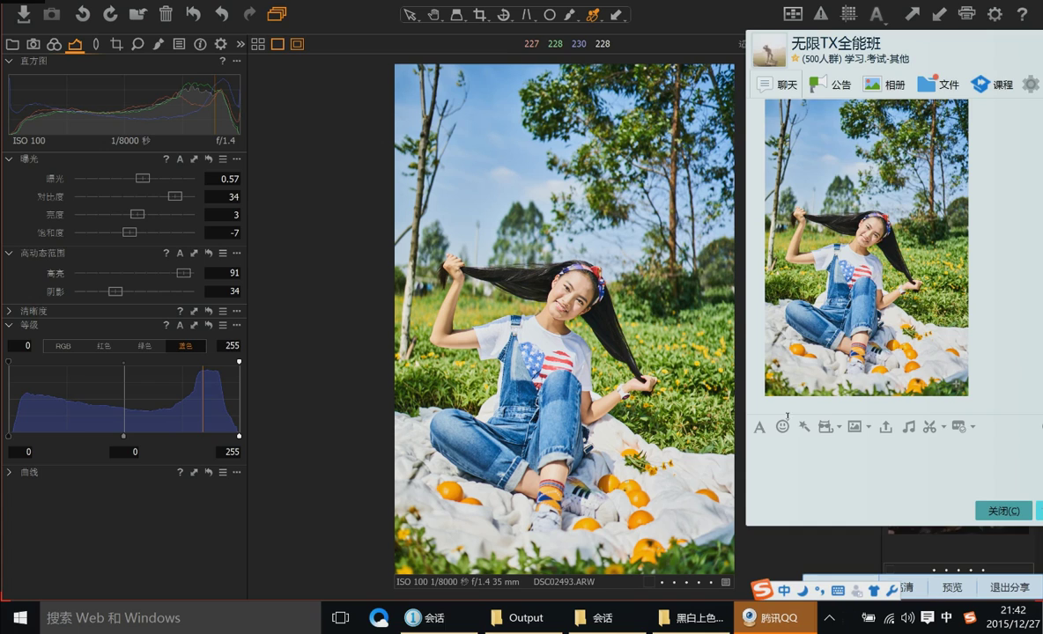
click(282, 182)
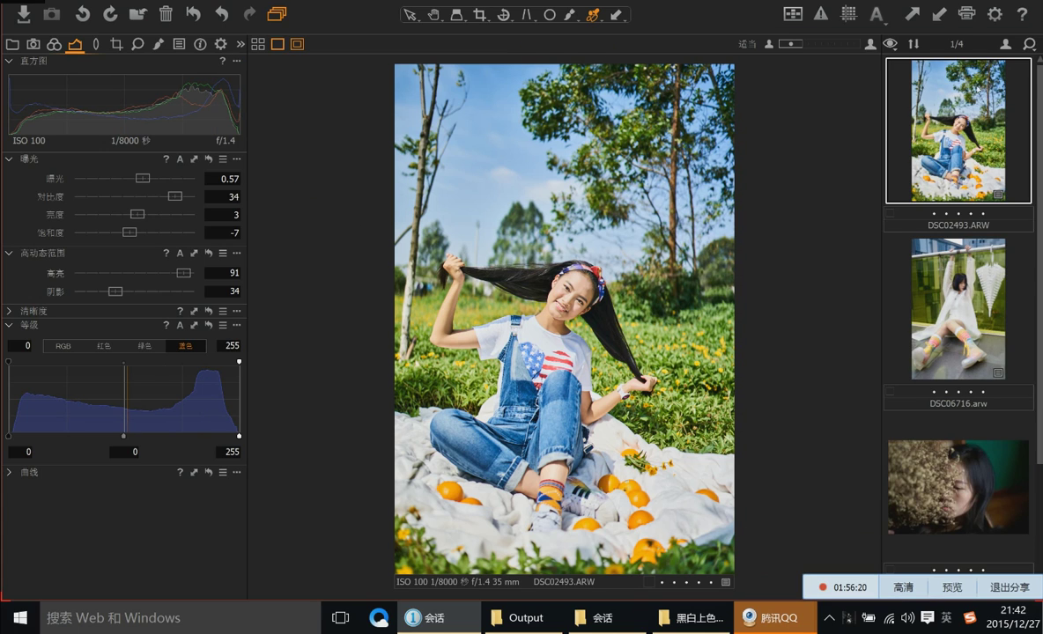
View DSC06716.arw briefly, then compare DSC02493.ARW with its original by temporarily resetting and restoring the adjustments
click(965, 243)
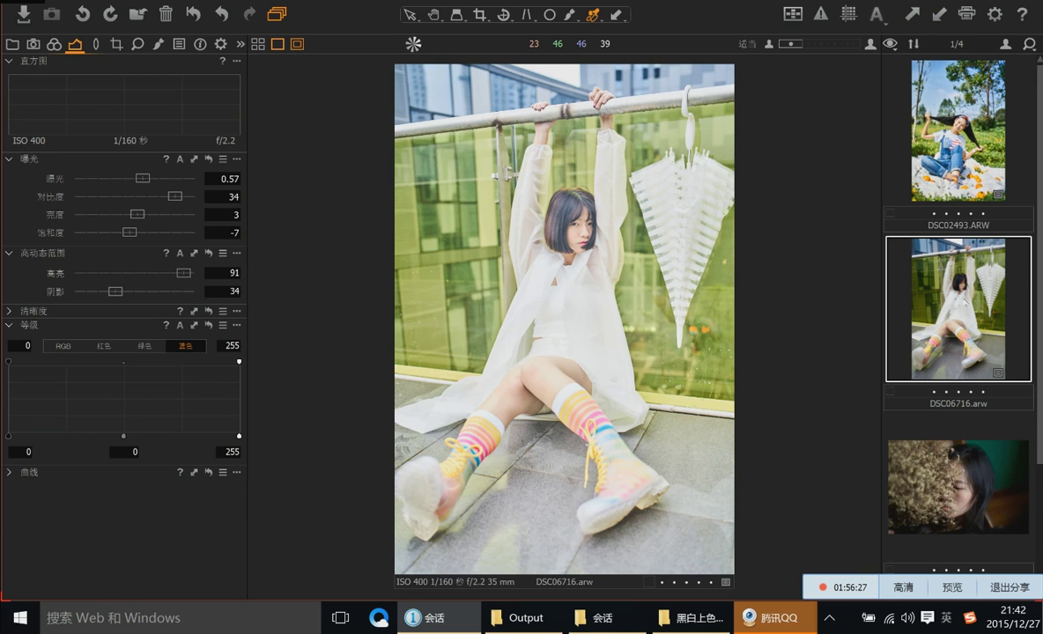
key(Left)
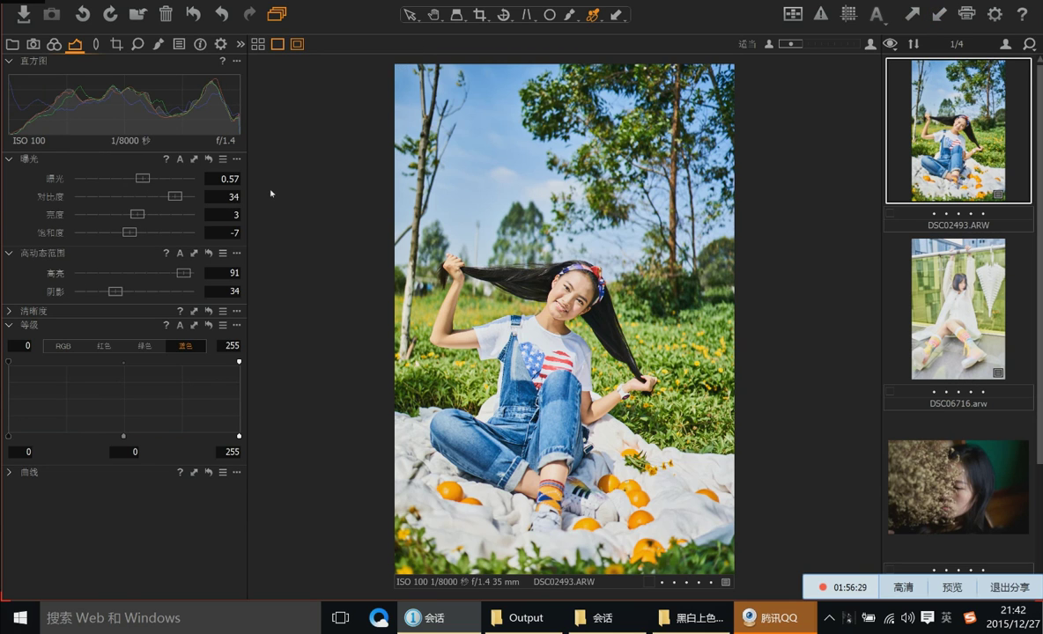
click(193, 14)
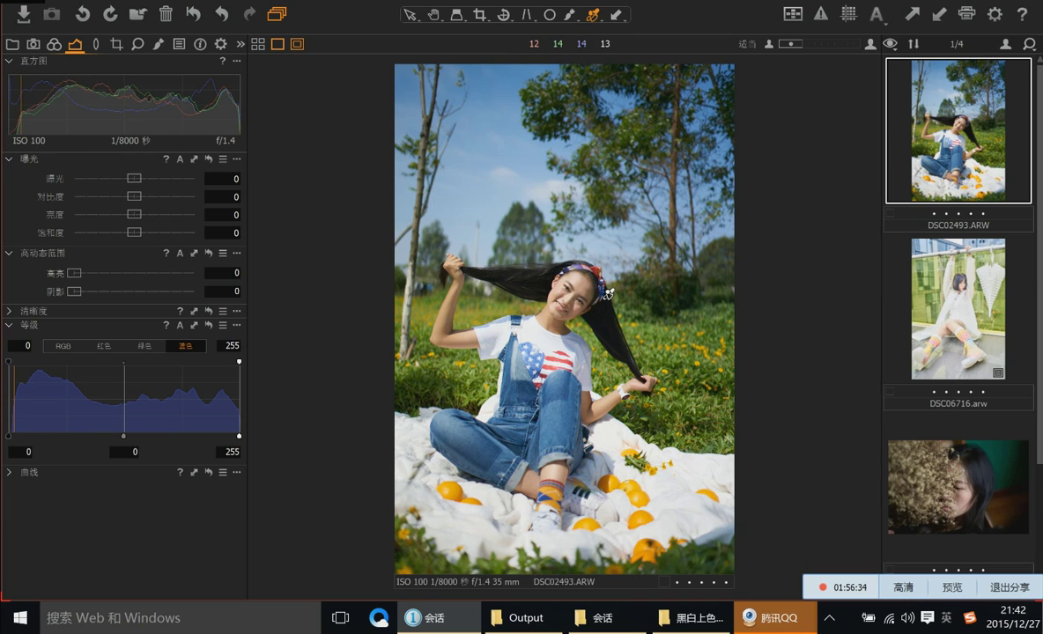
key(ctrl+z)
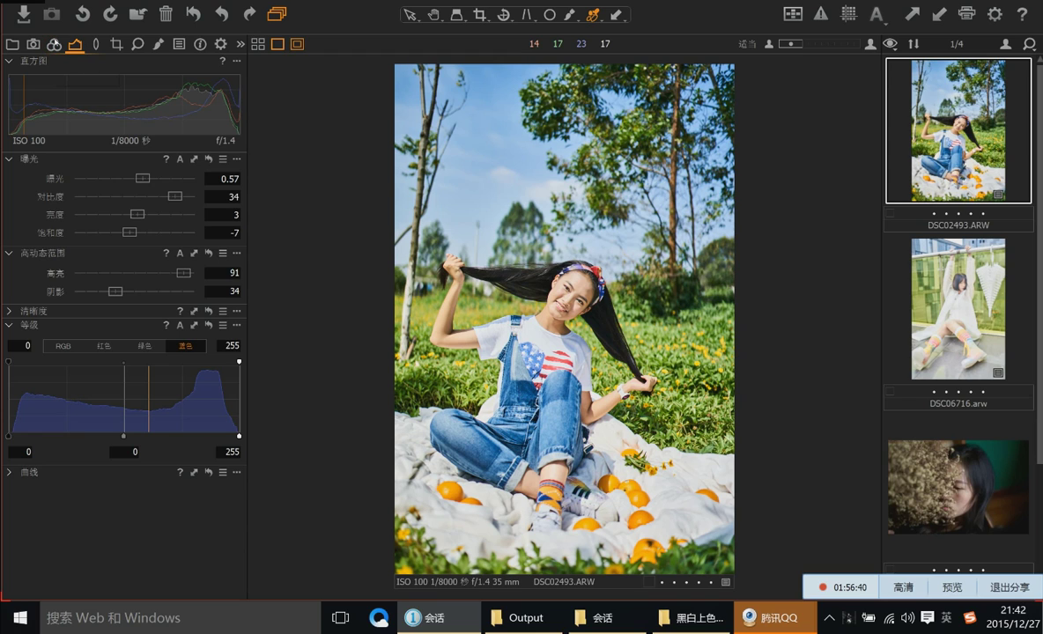
Cool the white balance of DSC02493.ARW to a color temperature of 4688
click(54, 43)
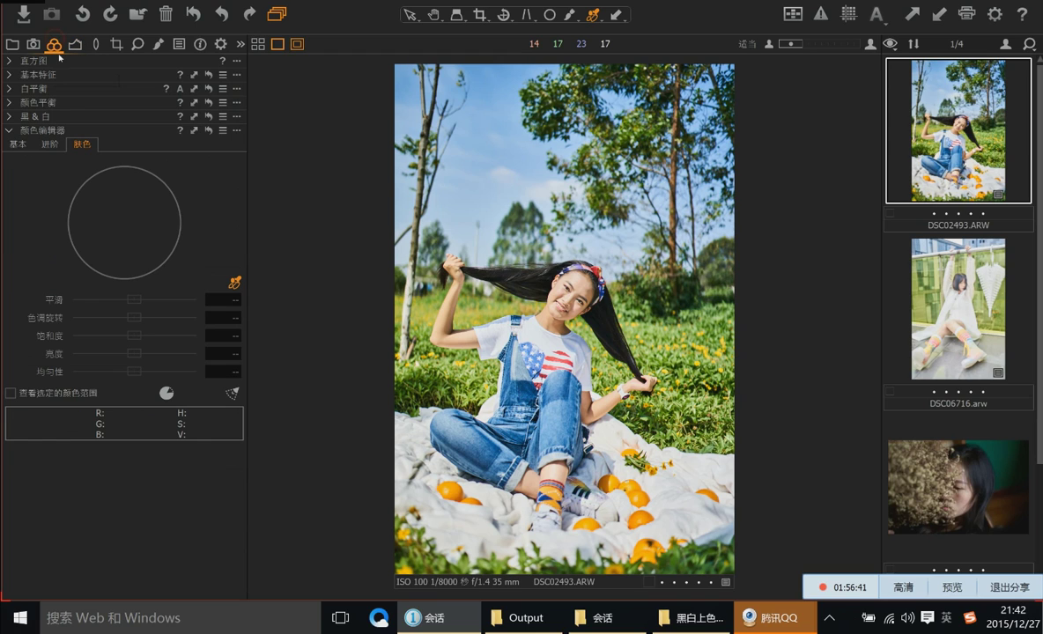
click(11, 88)
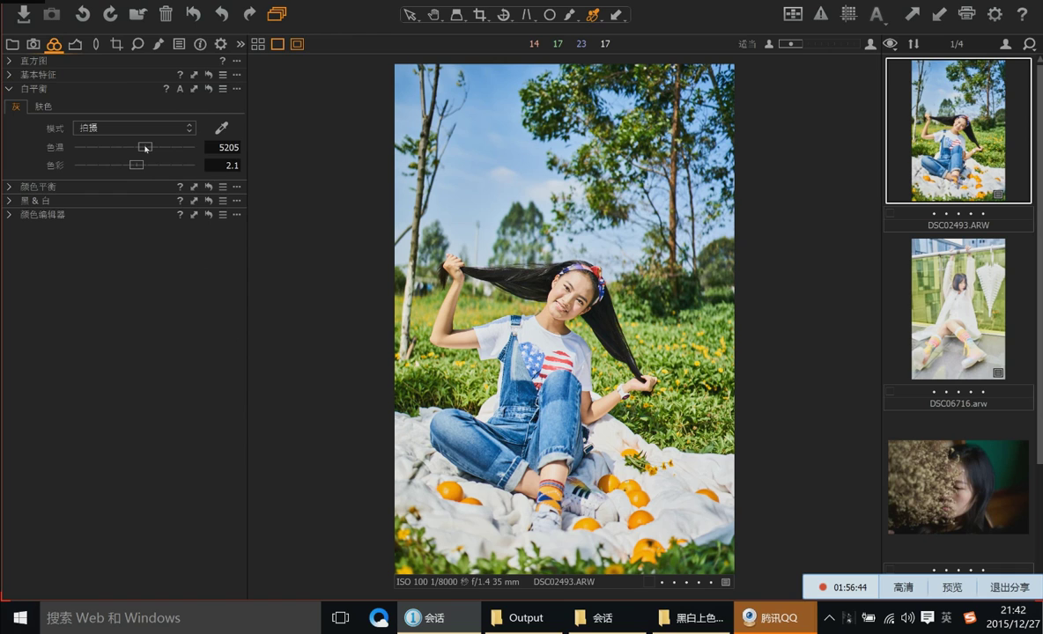
drag(145, 148, 138, 150)
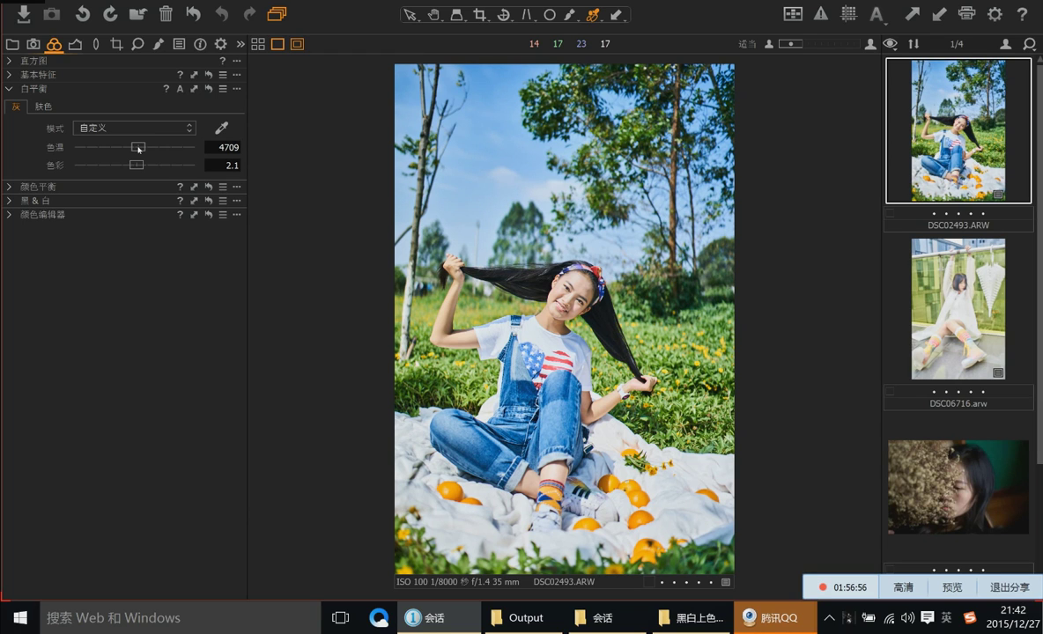
drag(138, 149, 138, 150)
drag(132, 146, 138, 147)
drag(138, 146, 137, 147)
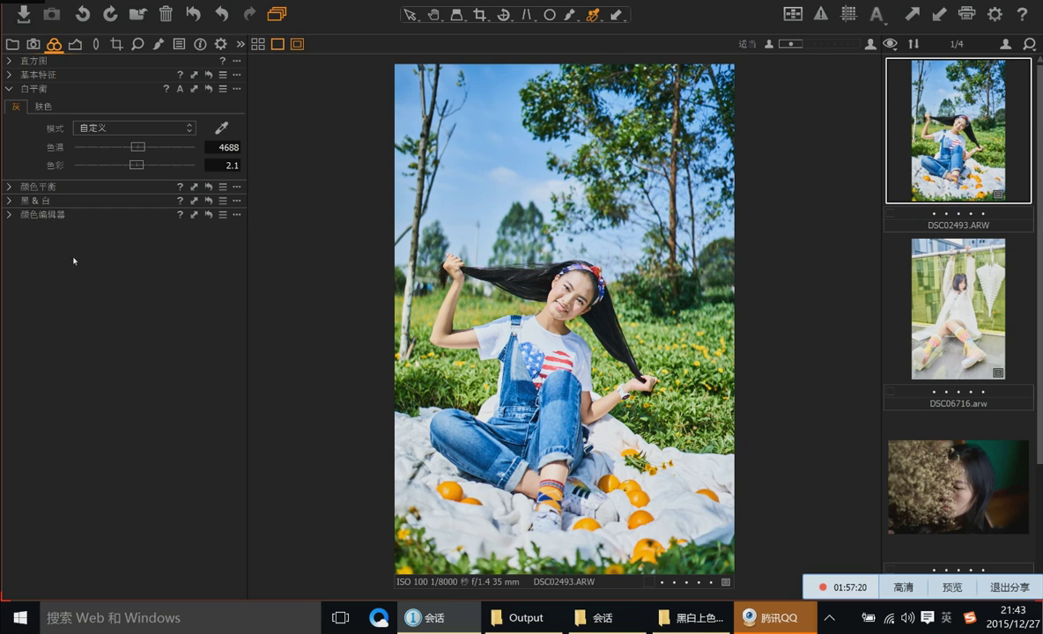
Sample the girl's forehead skin in the Color Editor and set the skin tone's saturation to -12 and lightness to 6.7
click(7, 214)
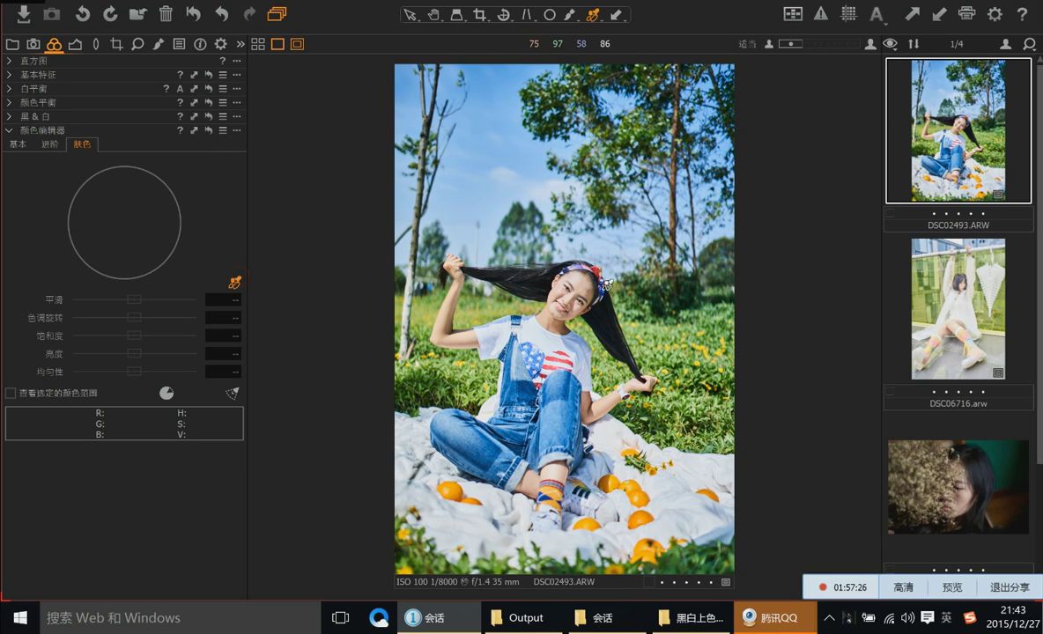
click(557, 288)
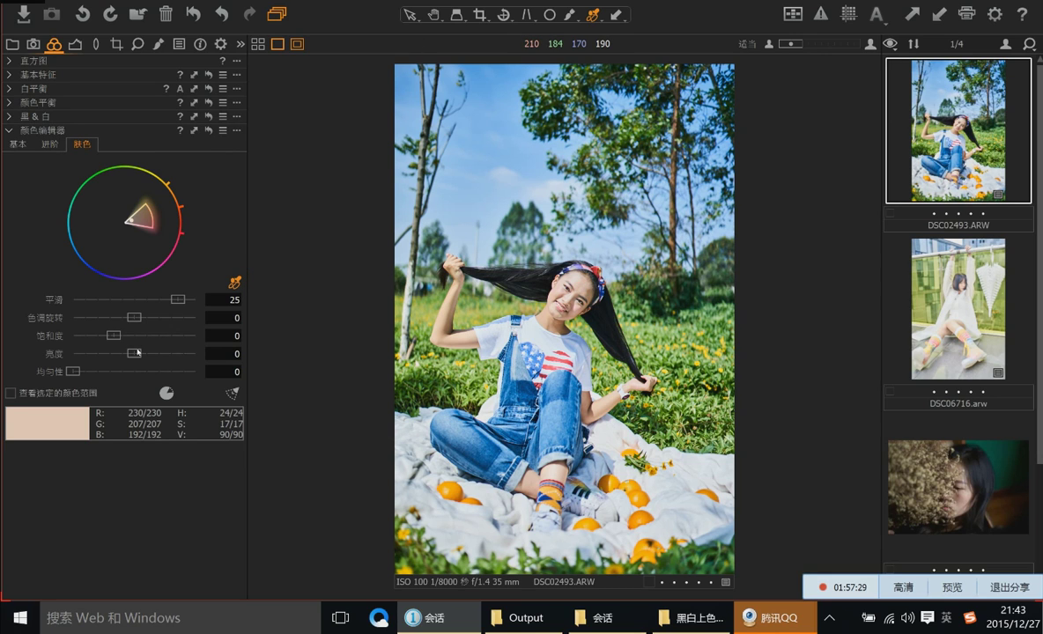
drag(114, 336, 106, 335)
drag(107, 335, 138, 353)
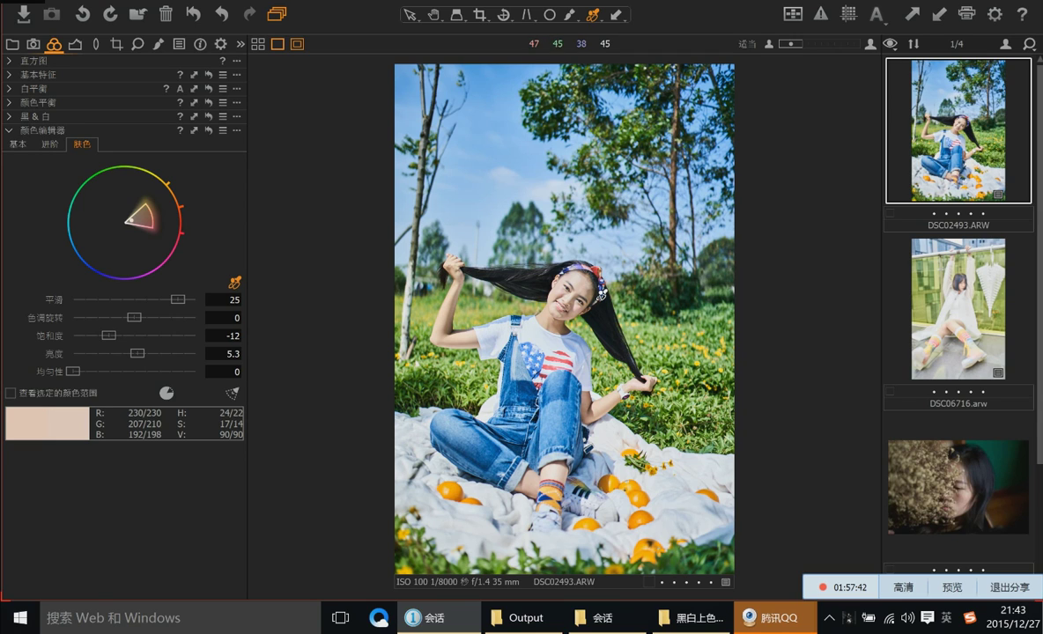
drag(138, 353, 140, 353)
click(138, 354)
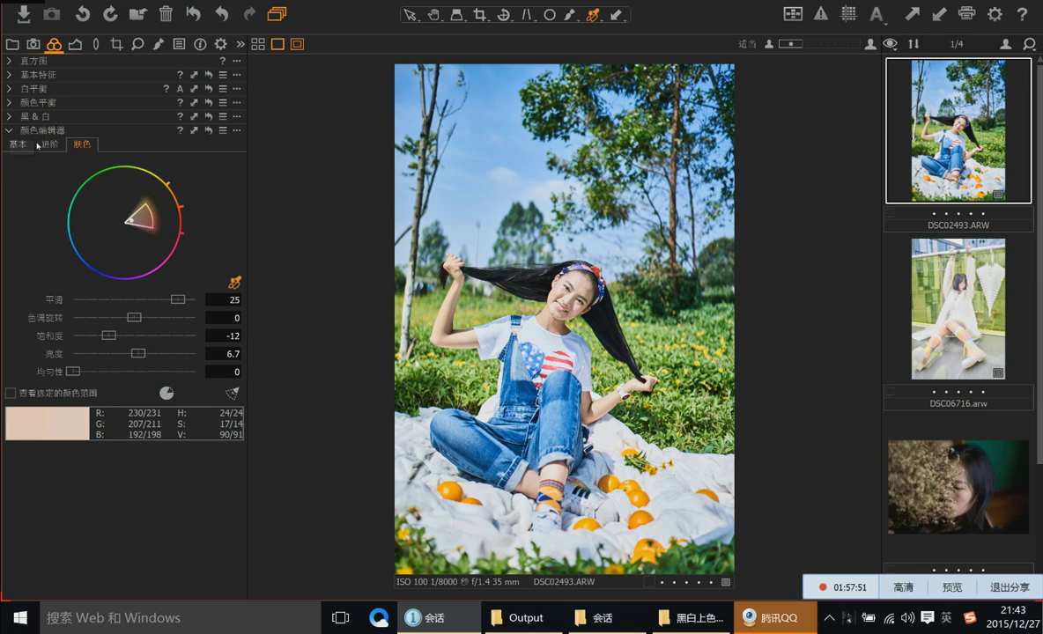
Shift the shadows of DSC02493.ARW slightly toward cyan with Color Balance
click(9, 130)
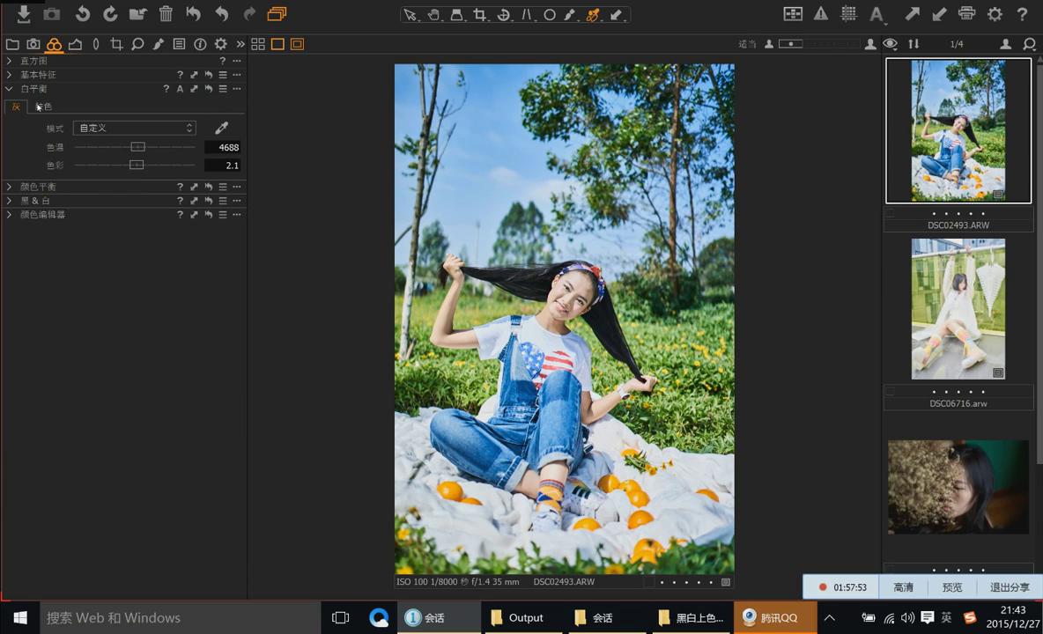
click(11, 187)
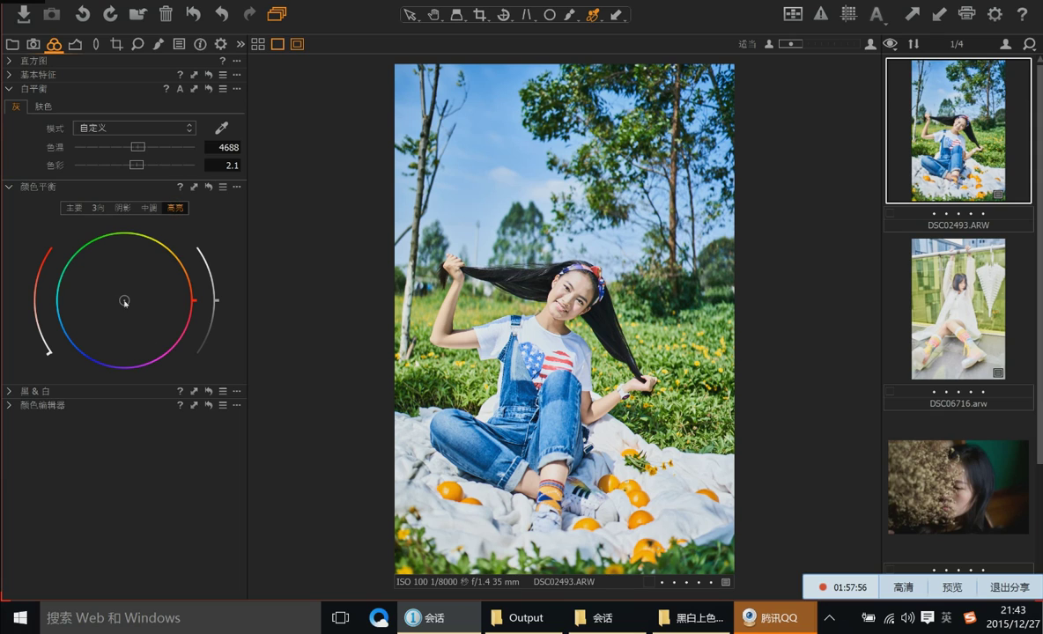
mouse_move(125, 301)
mouse_down()
mouse_move(101, 296)
mouse_move(102, 286)
mouse_move(118, 282)
mouse_move(126, 306)
mouse_move(117, 301)
mouse_up()
click(122, 208)
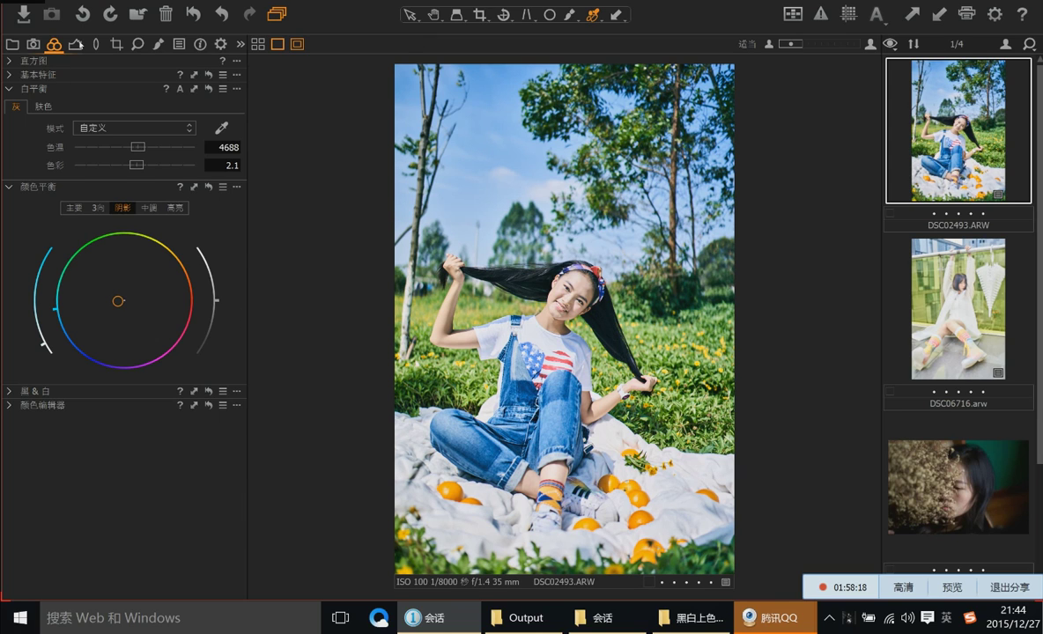
Set the overall exposure saturation of DSC02493.ARW to 1
click(75, 44)
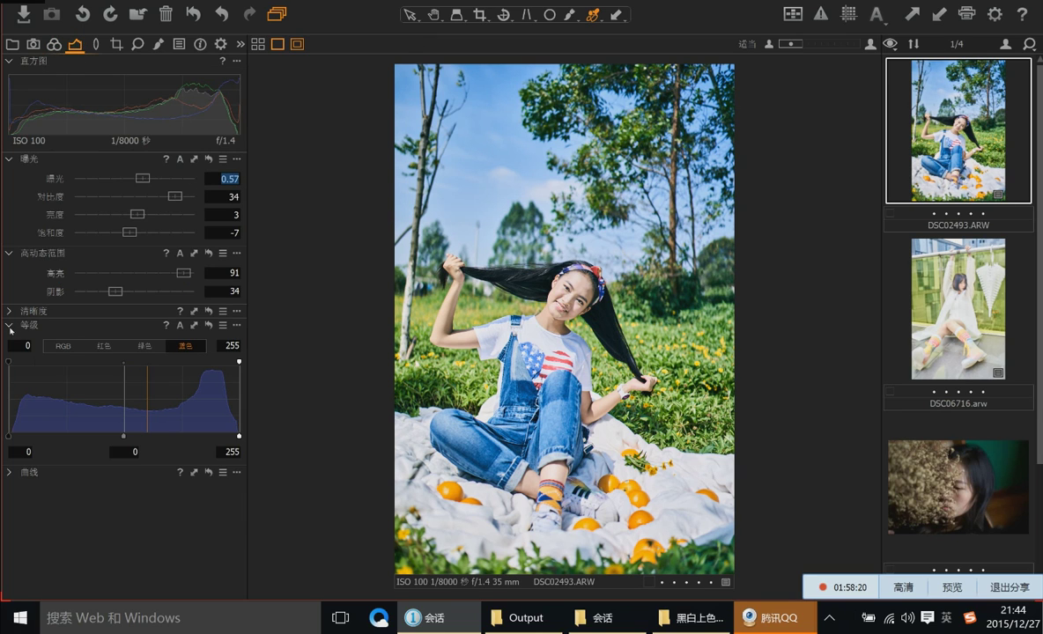
drag(238, 361, 255, 364)
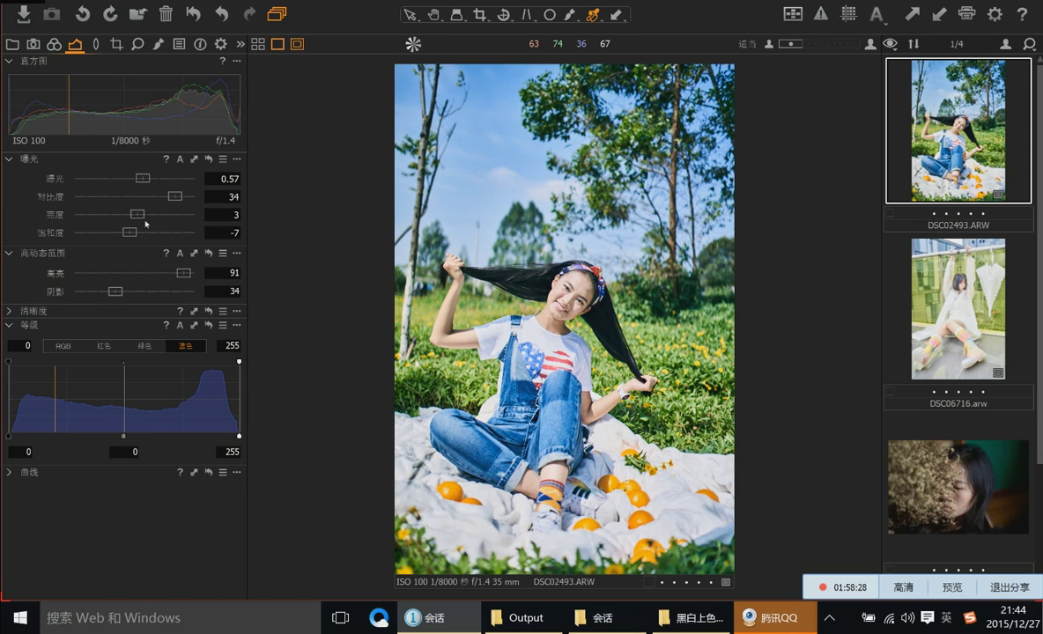
drag(129, 232, 134, 235)
Sample the grass in the basic Color Editor and set the greens' hue rotation to -8.6, saturation to -13.3 and lightness to -6
click(54, 44)
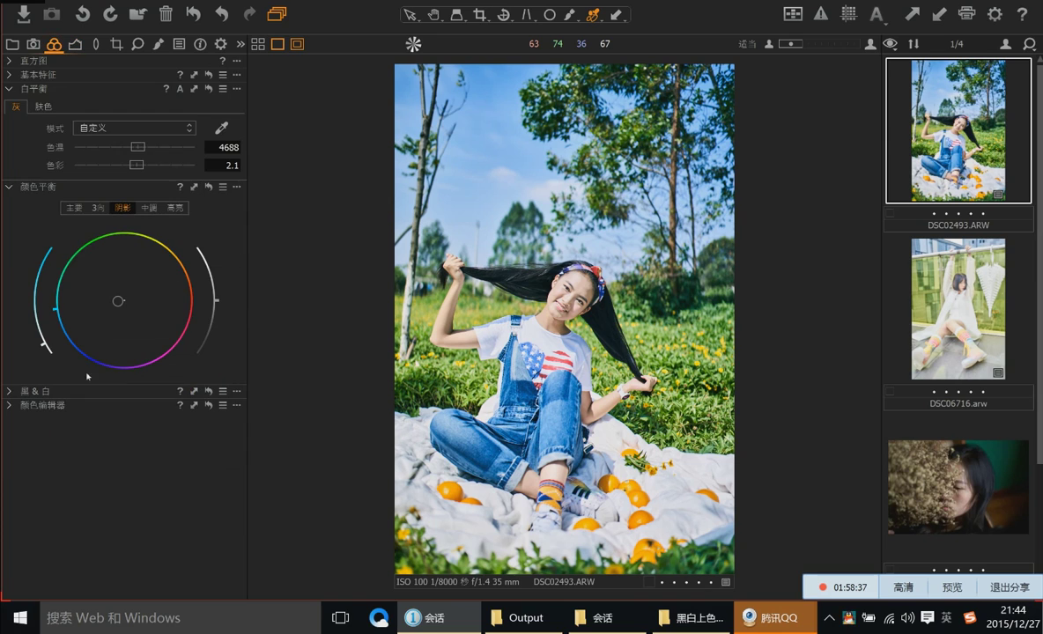
click(10, 405)
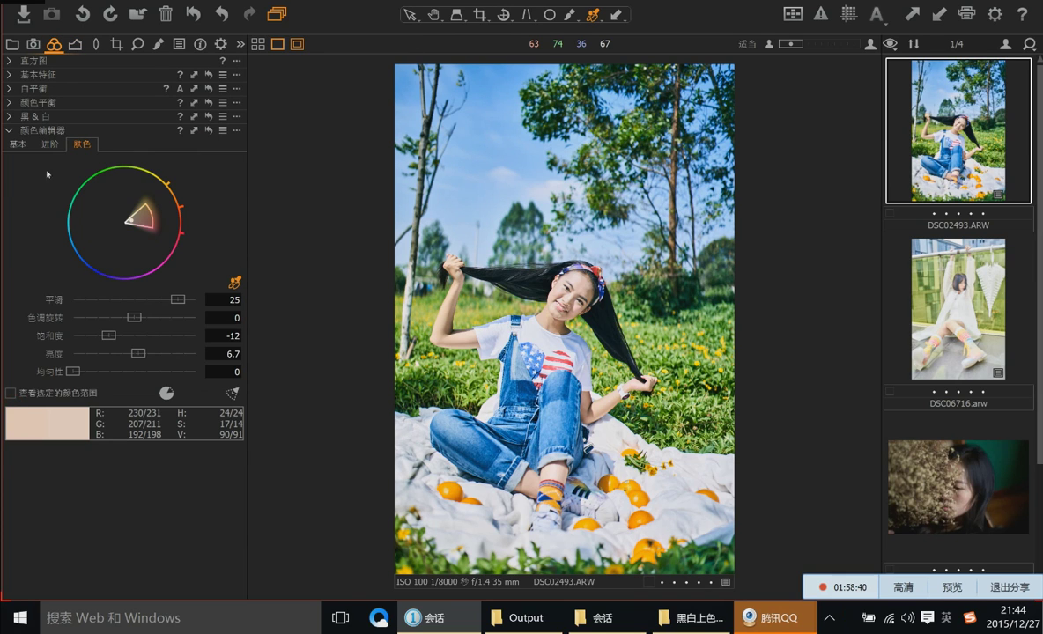
click(18, 144)
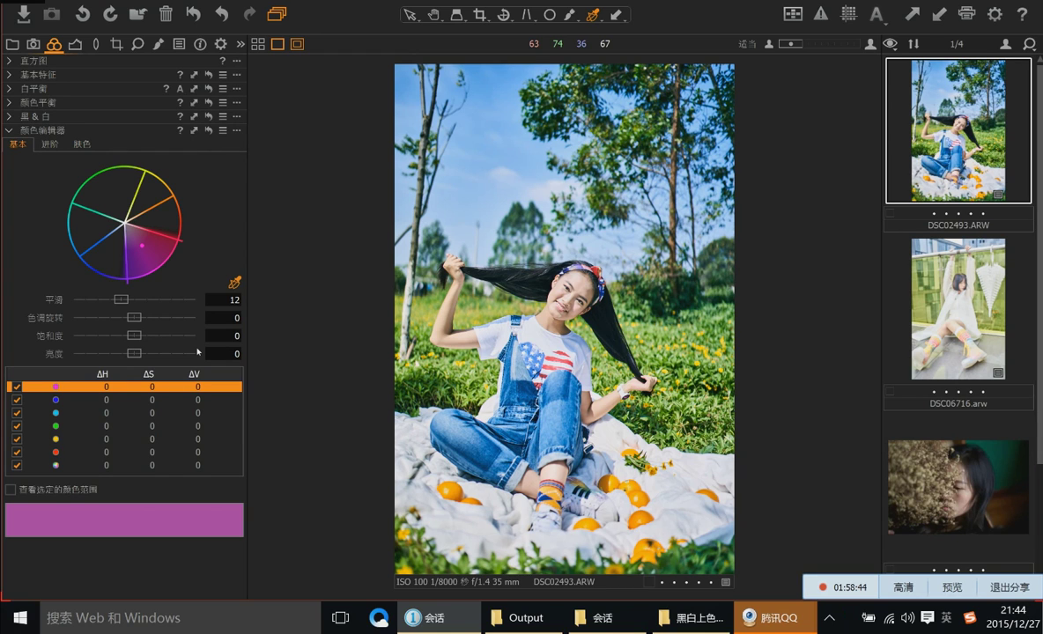
click(658, 349)
drag(134, 318, 112, 320)
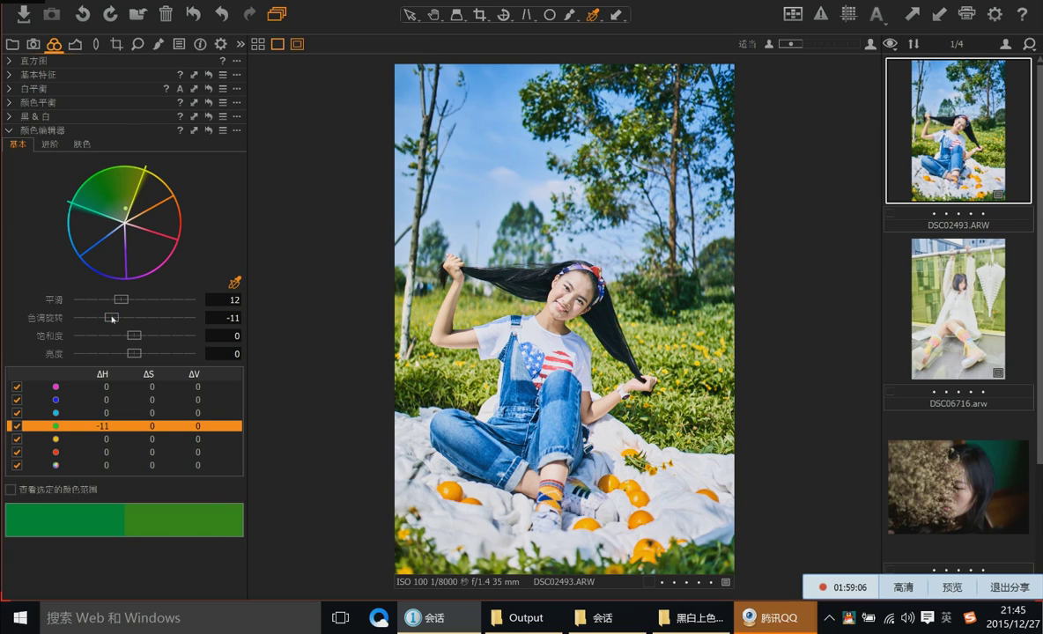
drag(112, 319, 123, 337)
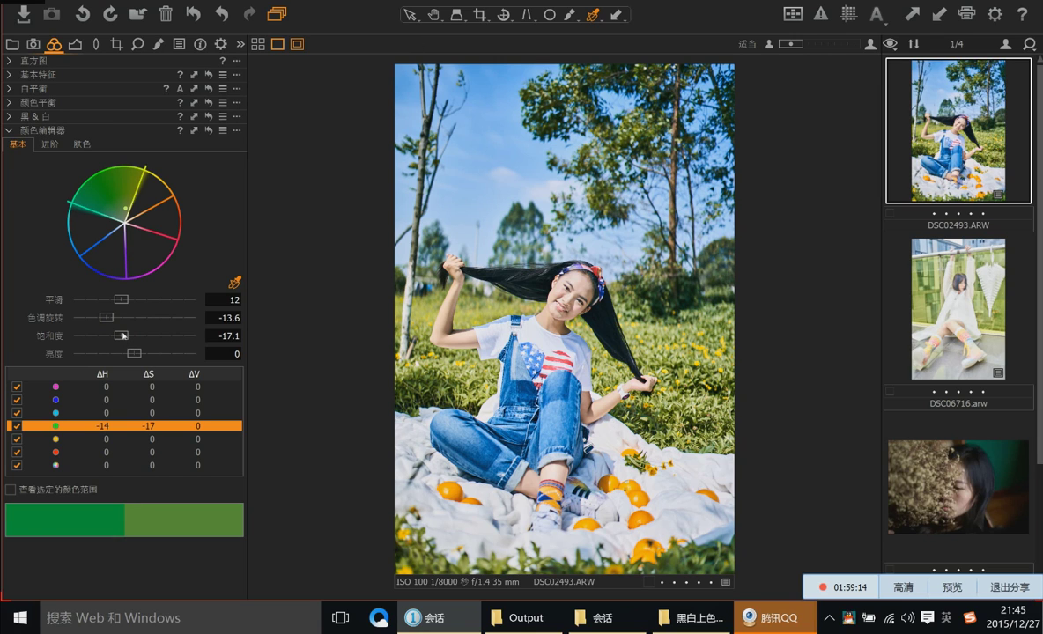
mouse_move(122, 335)
mouse_down()
mouse_move(94, 318)
mouse_move(117, 325)
mouse_move(130, 353)
mouse_up()
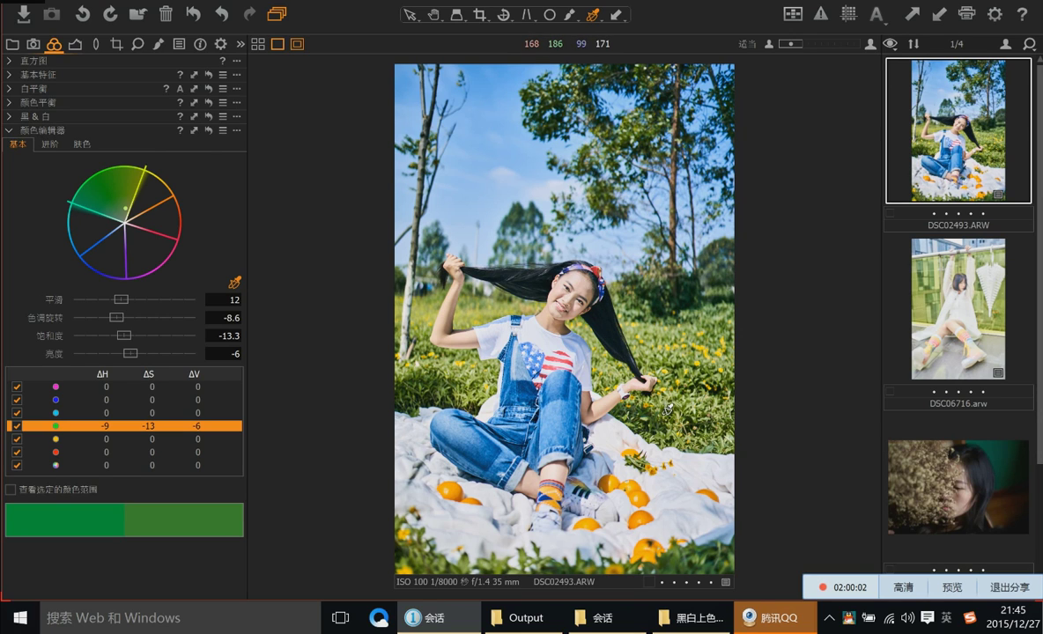
Switch to QQ, capture the graded DSC02493.ARW photo from the viewer and send it to the class group chat
mouse_move(773, 619)
click(844, 547)
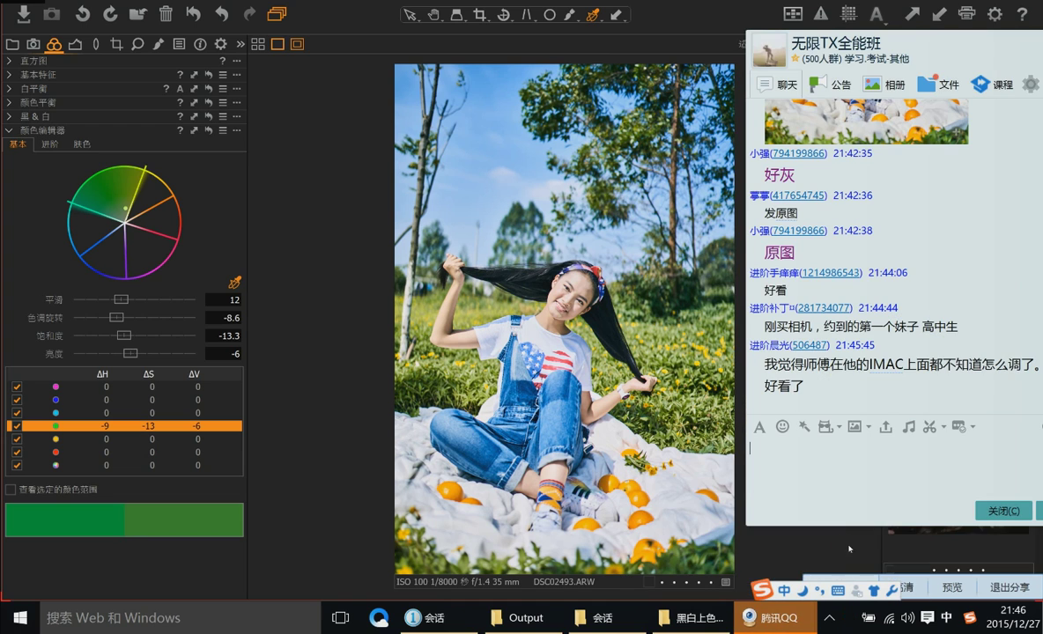
click(929, 426)
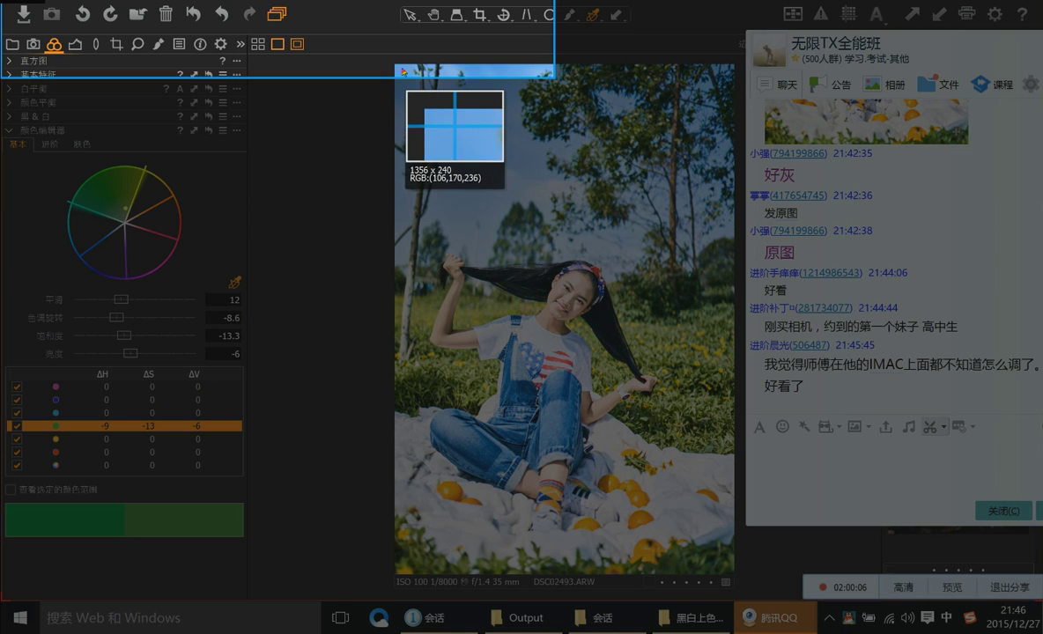
drag(396, 68, 730, 572)
double_click(686, 516)
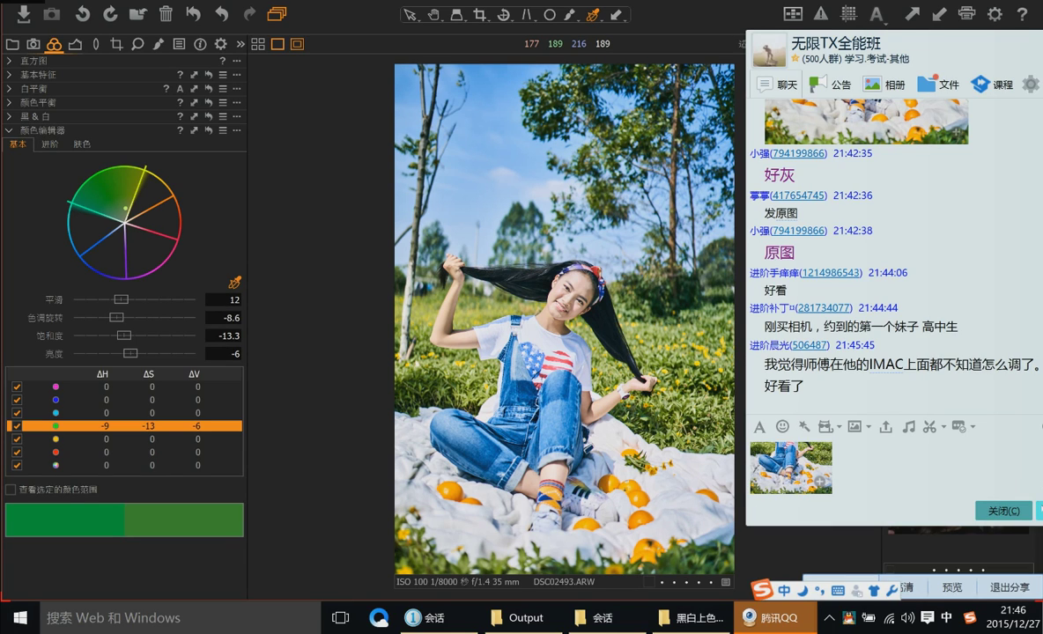
click(924, 86)
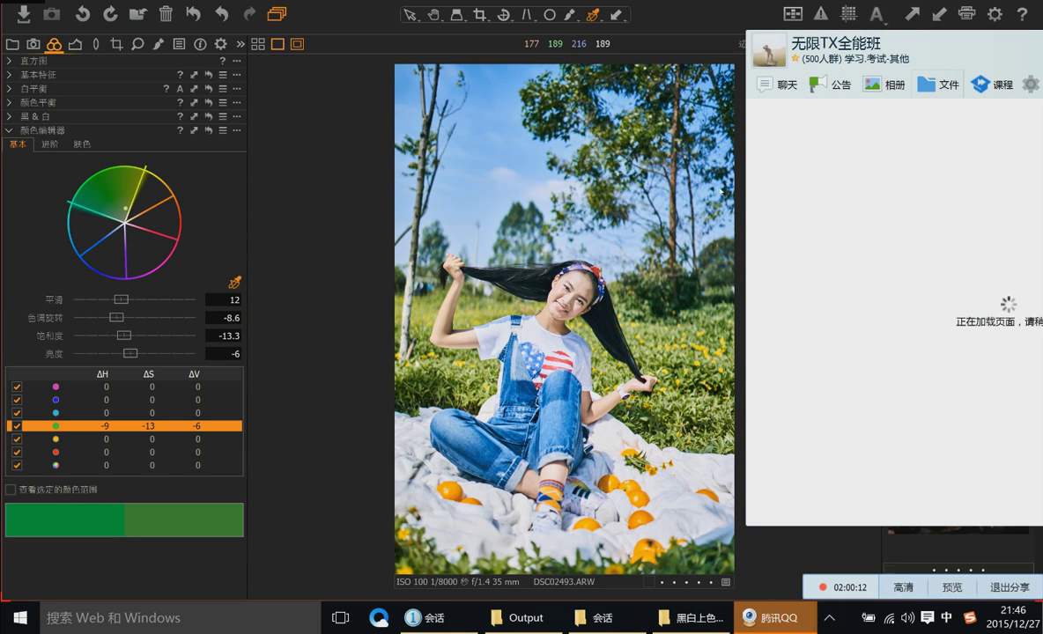
click(776, 85)
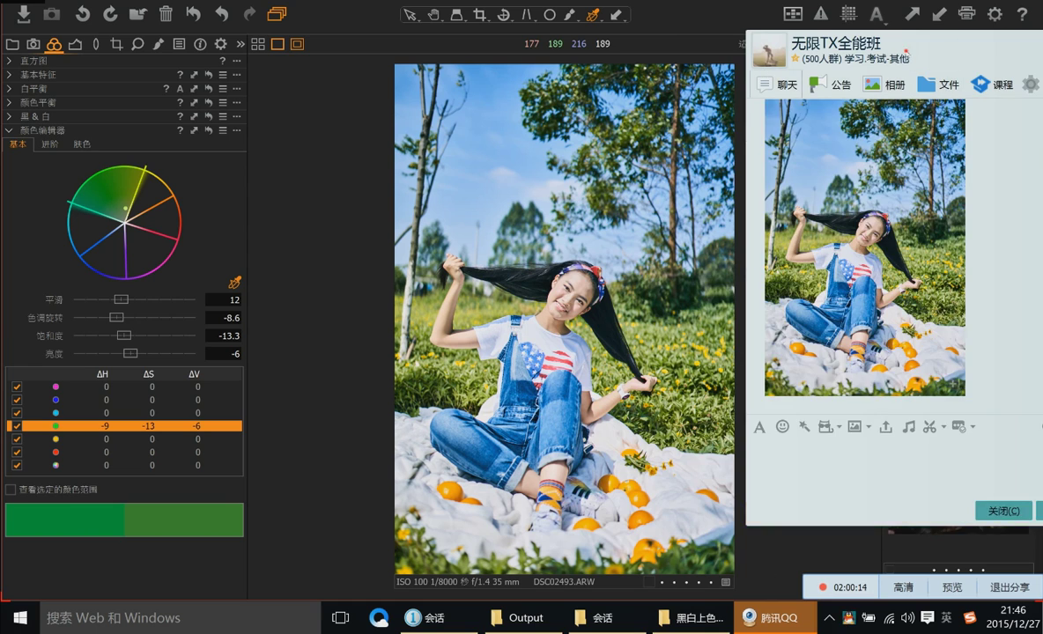
Compare the newly shared capture with the earlier one in the group chat history, then return to Capture One
drag(951, 42, 727, 53)
scroll(793, 332, up, 3)
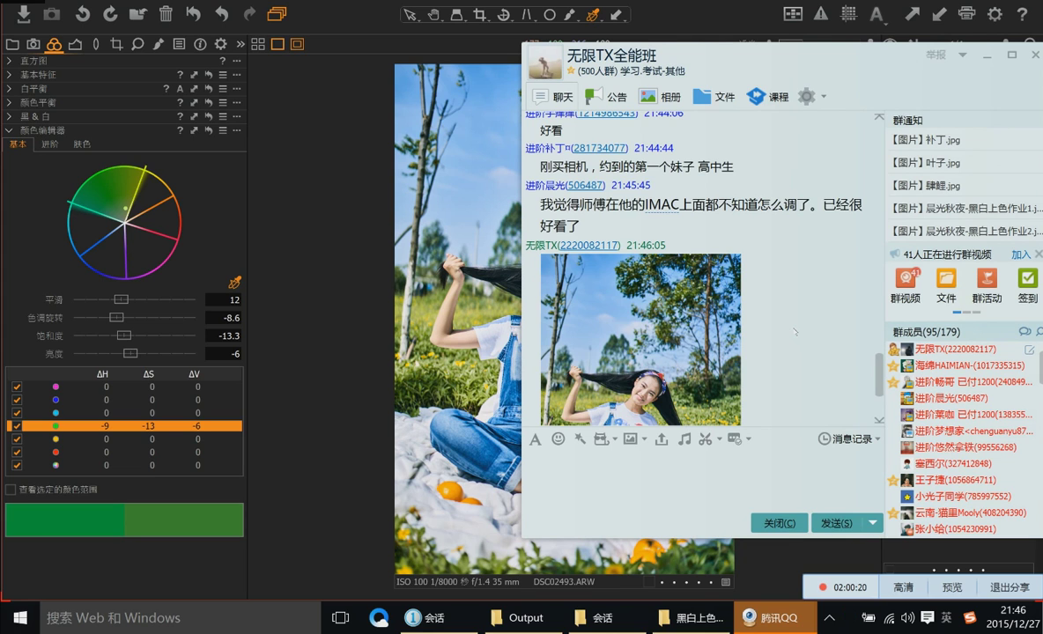
scroll(793, 332, down, 3)
scroll(798, 333, up, 2)
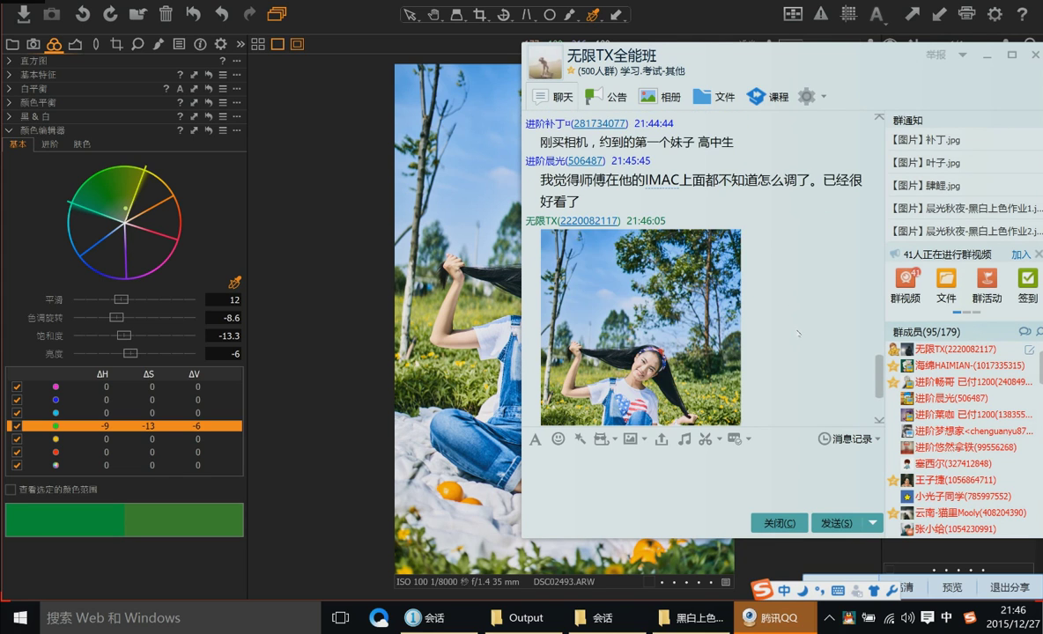
scroll(798, 333, up, 3)
scroll(798, 333, down, 3)
scroll(798, 333, up, 6)
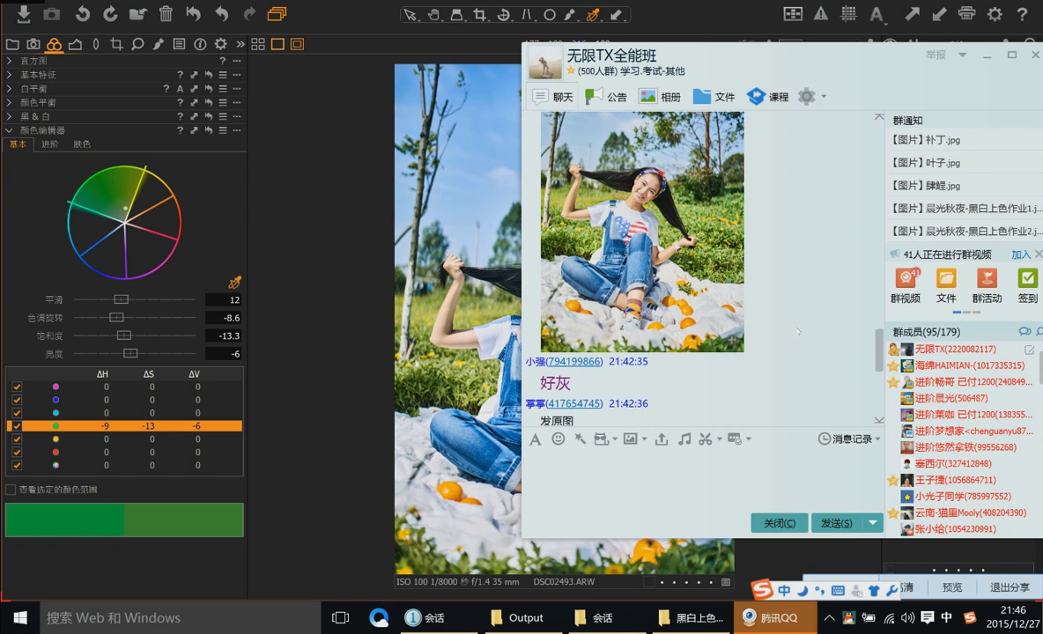
scroll(797, 331, up, 3)
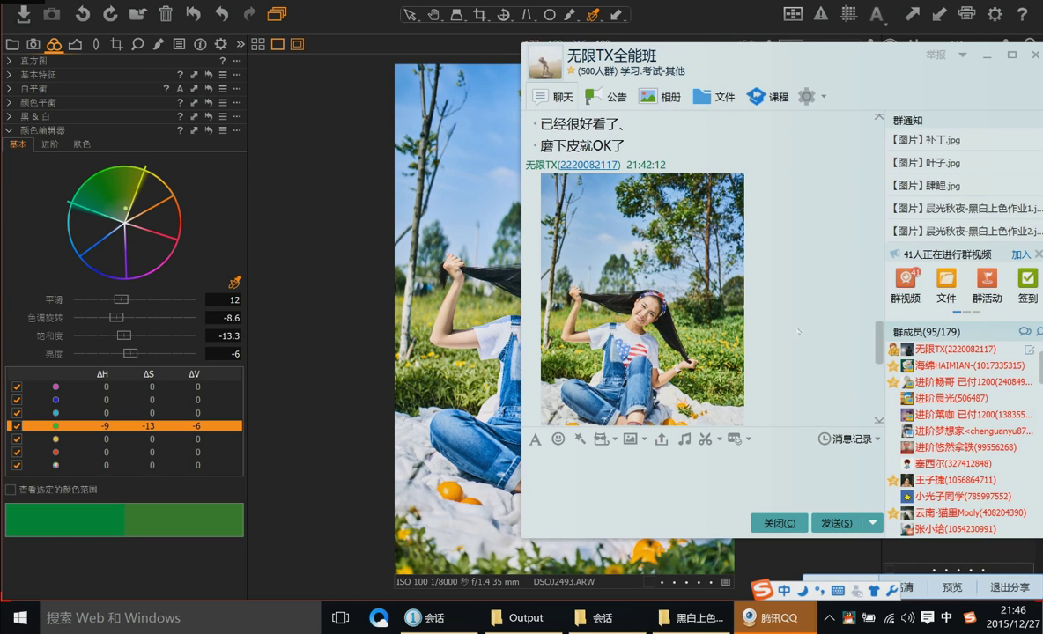
scroll(798, 333, down, 10)
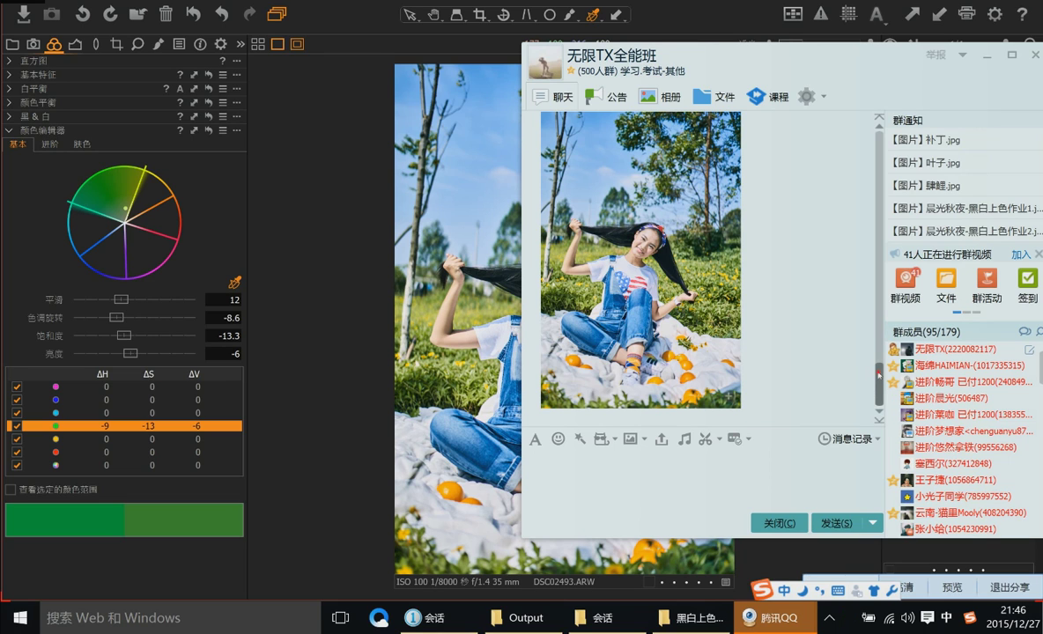
scroll(640, 264, up, 3)
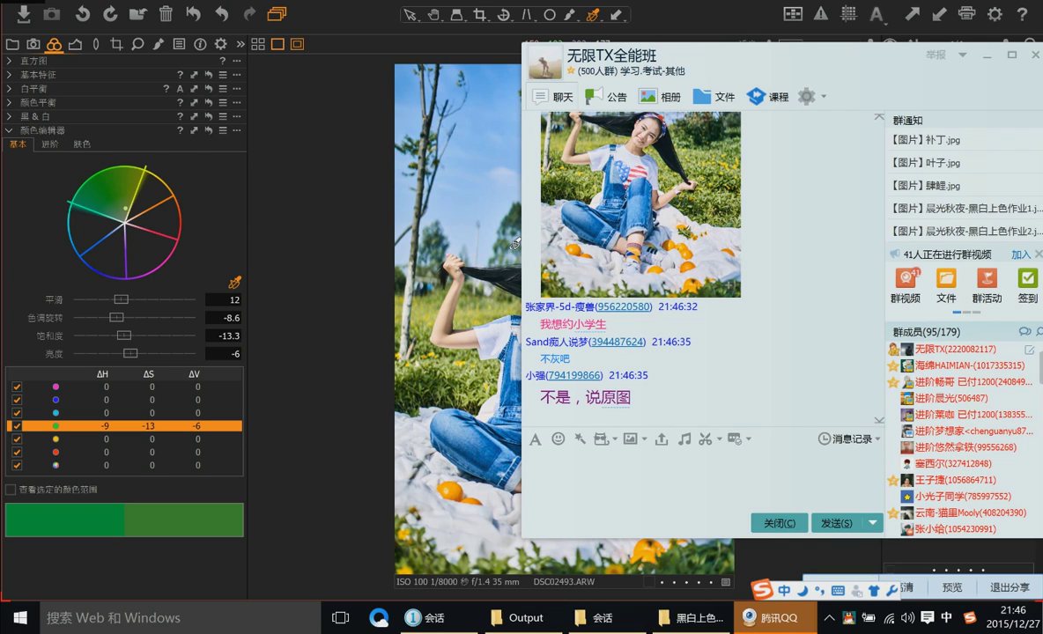
click(317, 220)
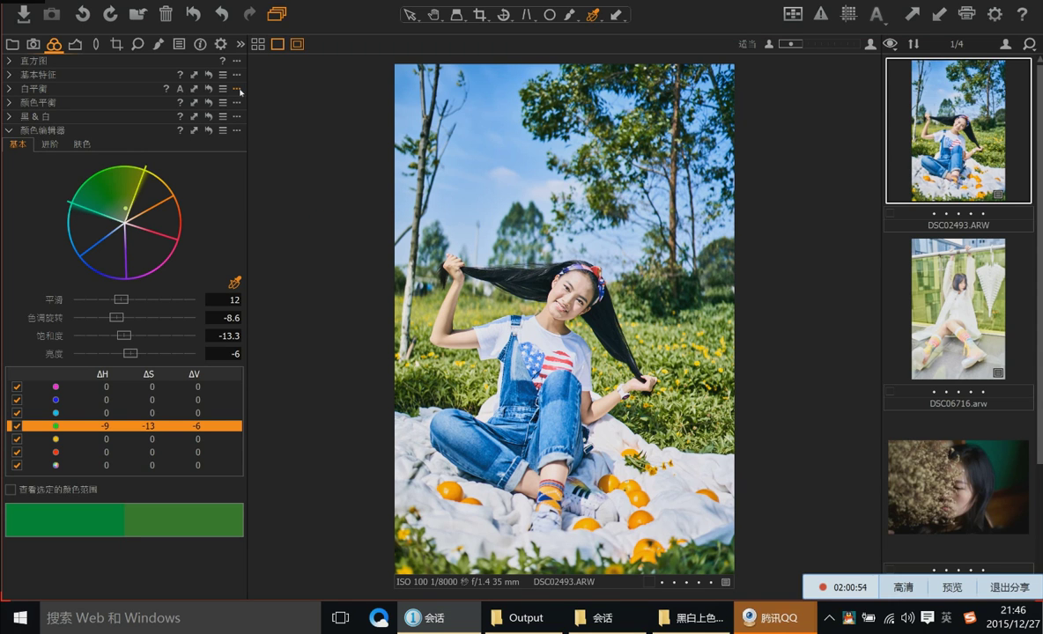
Check the QQ group video window, then reset all adjustments of DSC02493.ARW in Capture One
mouse_move(770, 617)
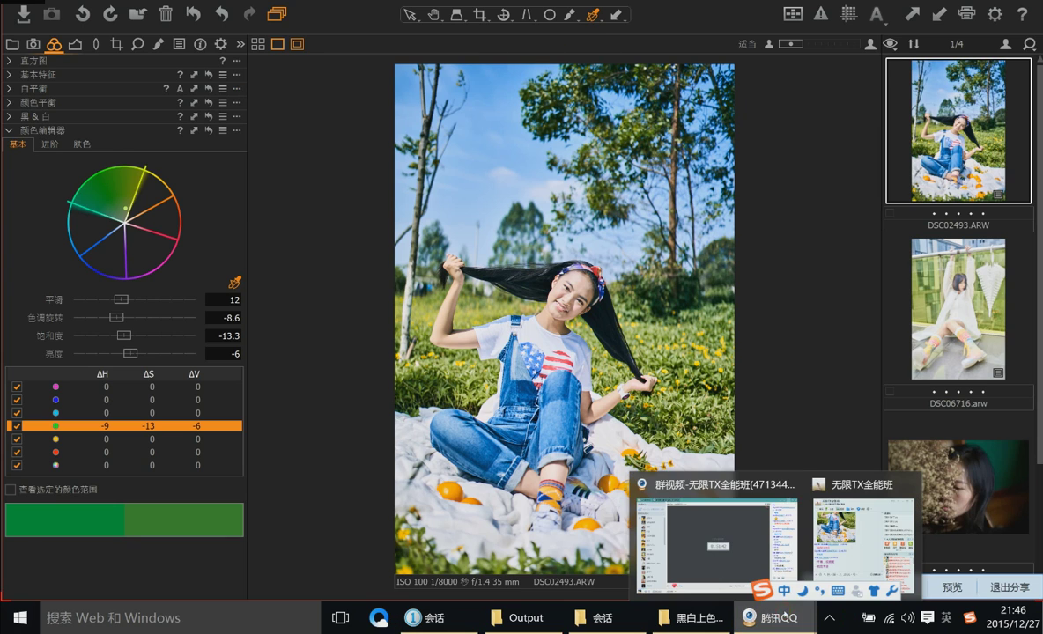
click(724, 541)
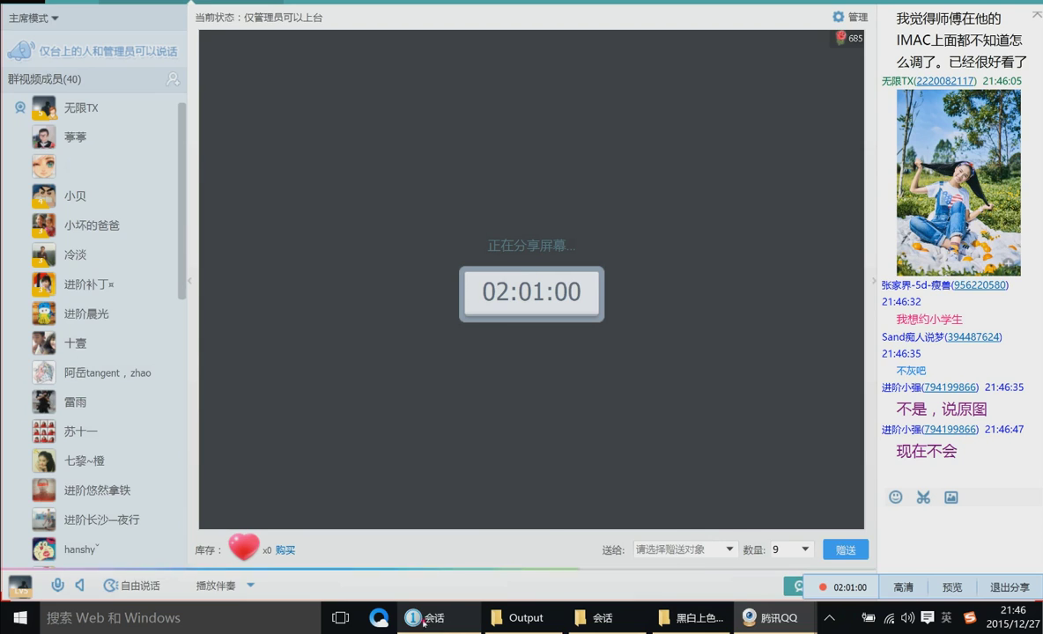
key(alt+Tab)
click(74, 43)
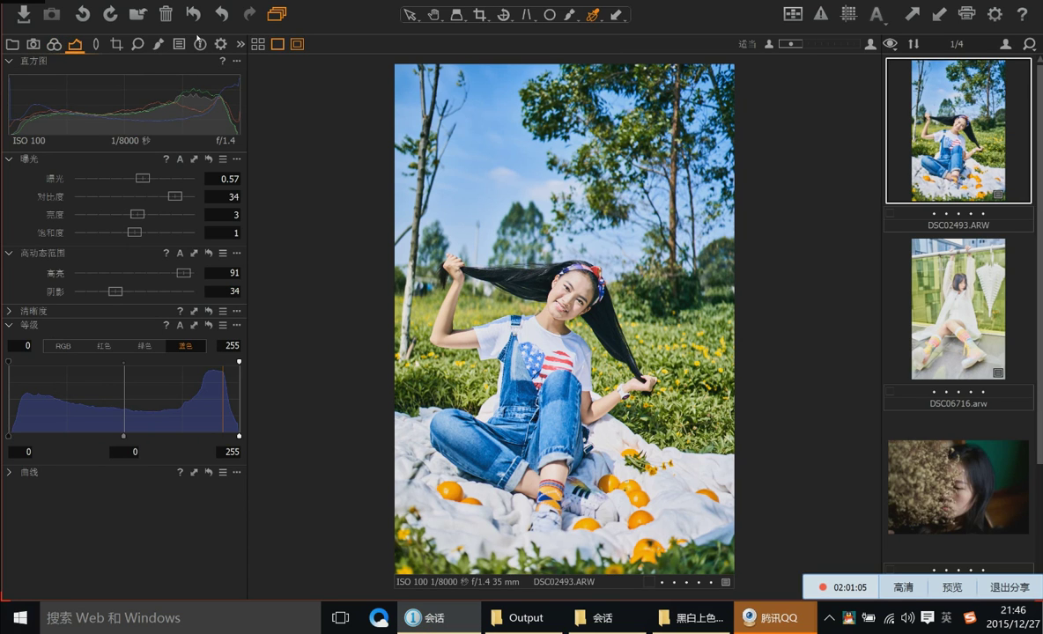
click(186, 16)
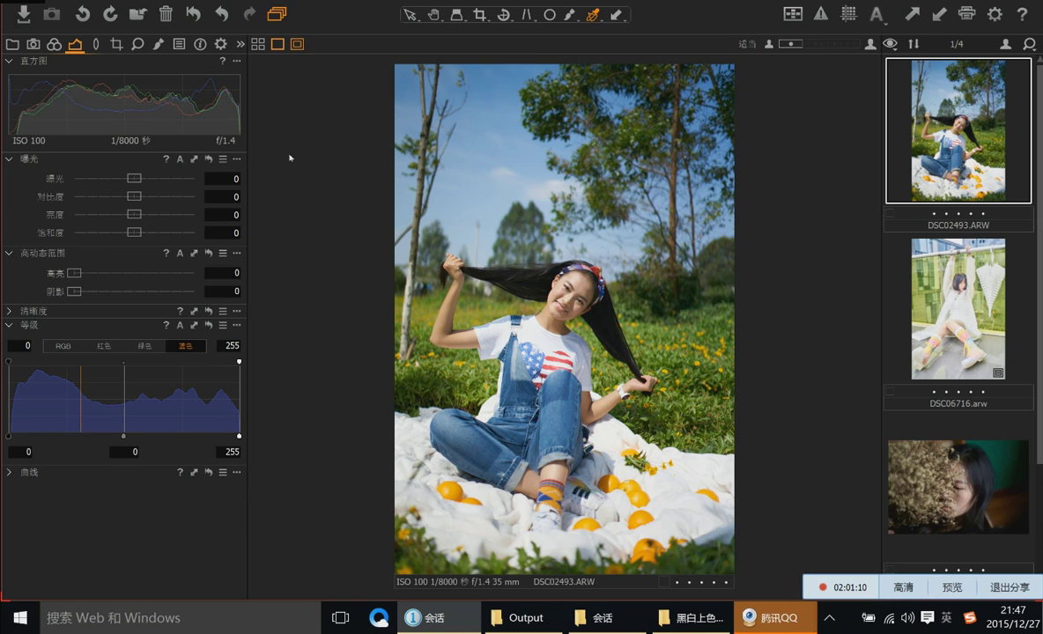
Switch to the QQ class group chat, capture the unedited DSC02493.ARW photo and send it to the group
mouse_move(785, 619)
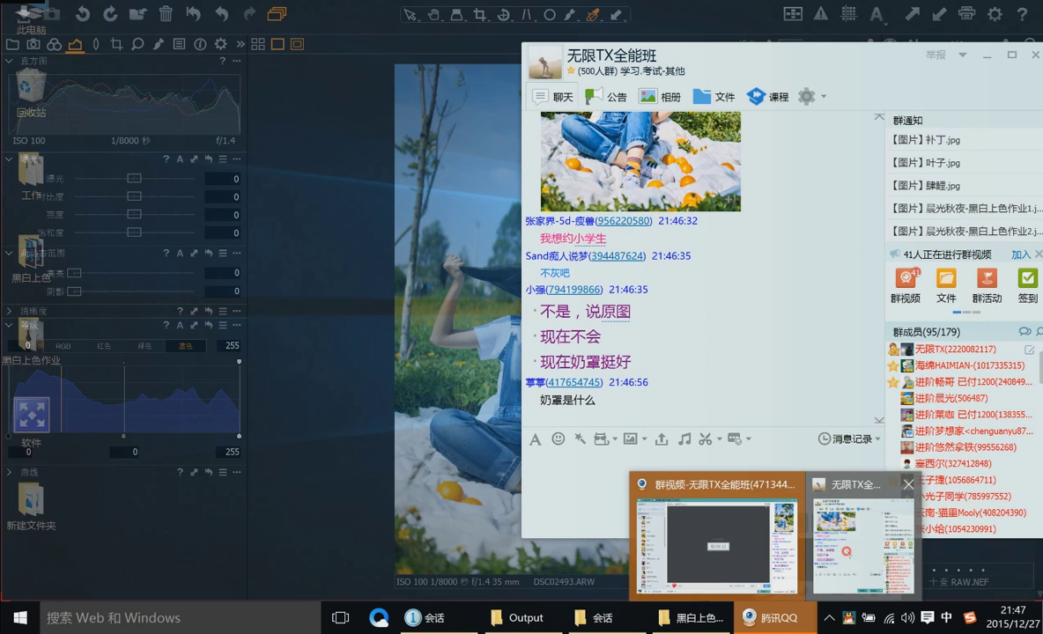
click(721, 536)
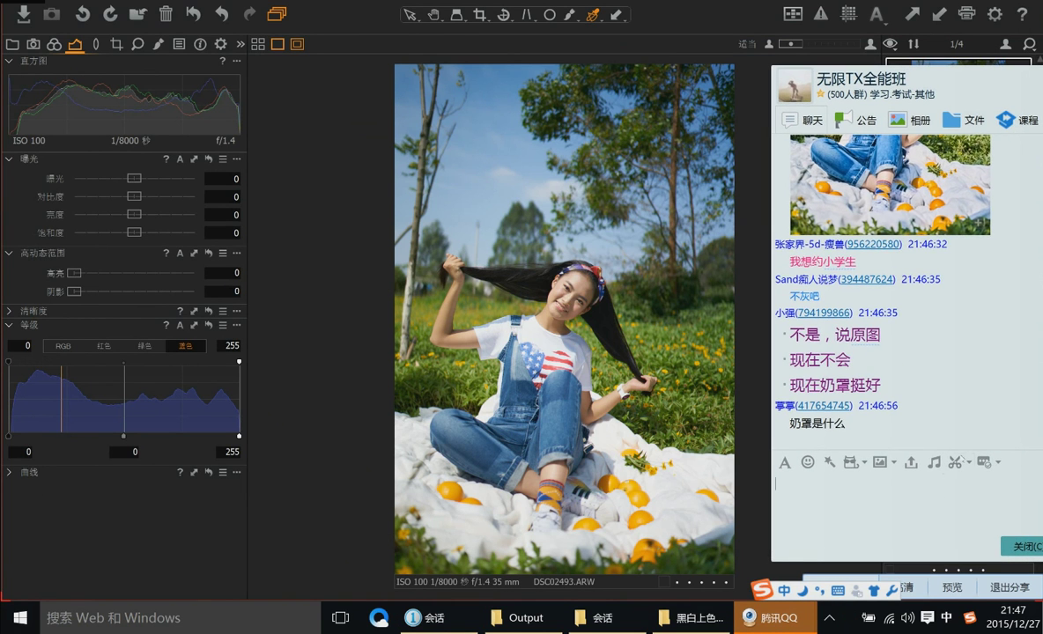
click(954, 461)
drag(393, 67, 734, 573)
double_click(704, 520)
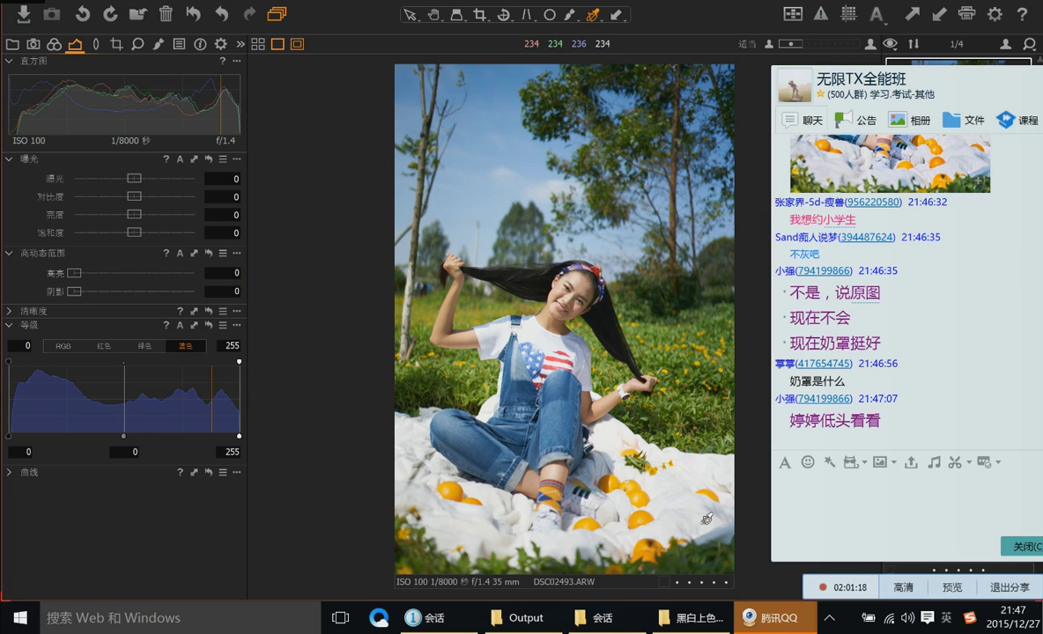
key(Return)
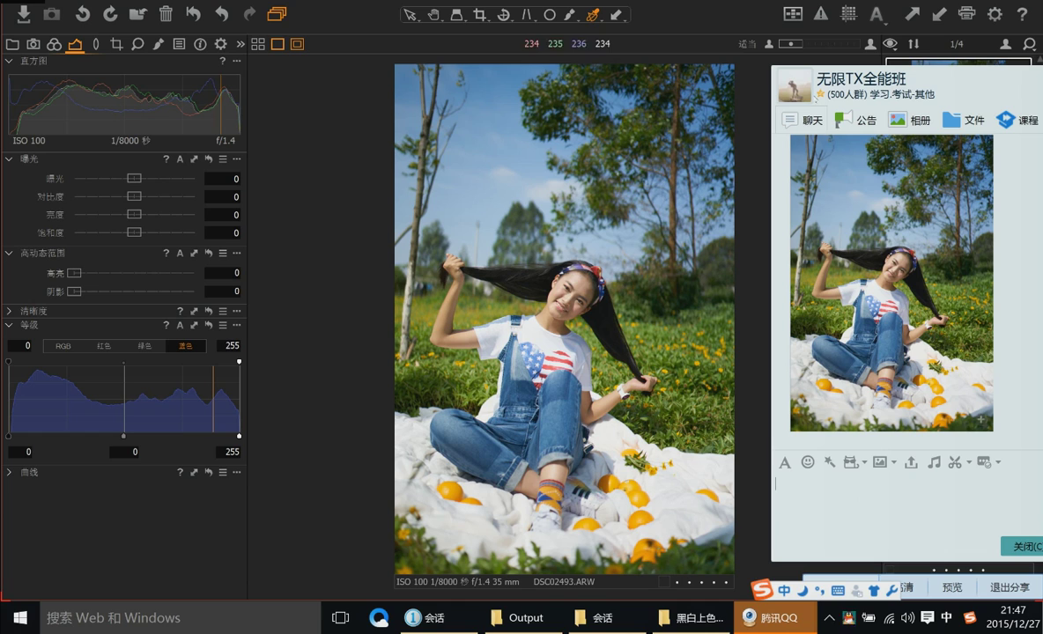
Move the chat window over the viewer and examine the shared original capture and the replies
drag(983, 96, 531, 69)
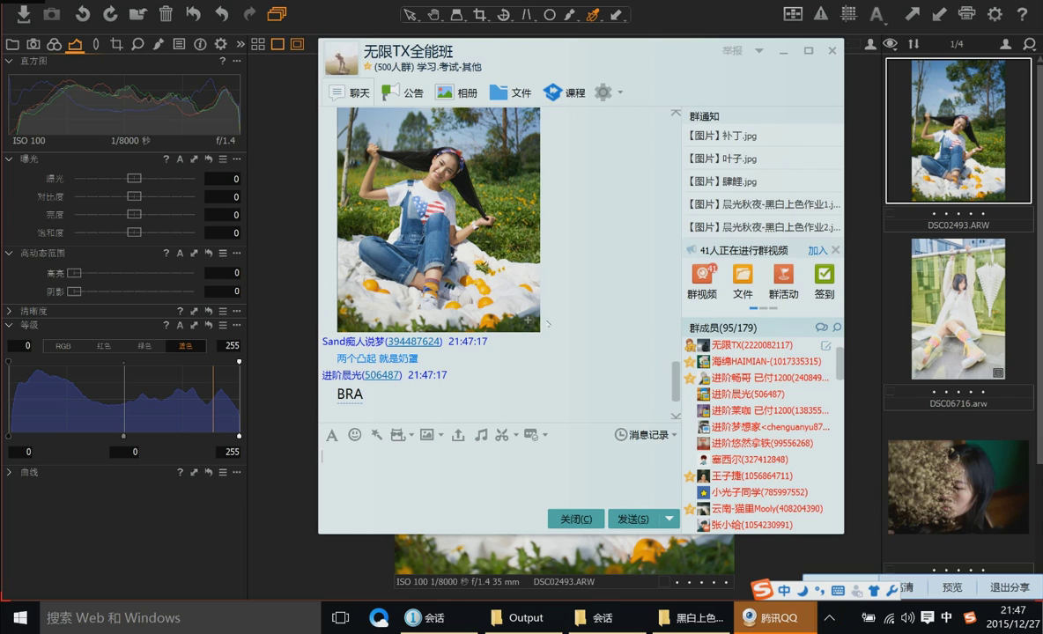
scroll(616, 332, up, 3)
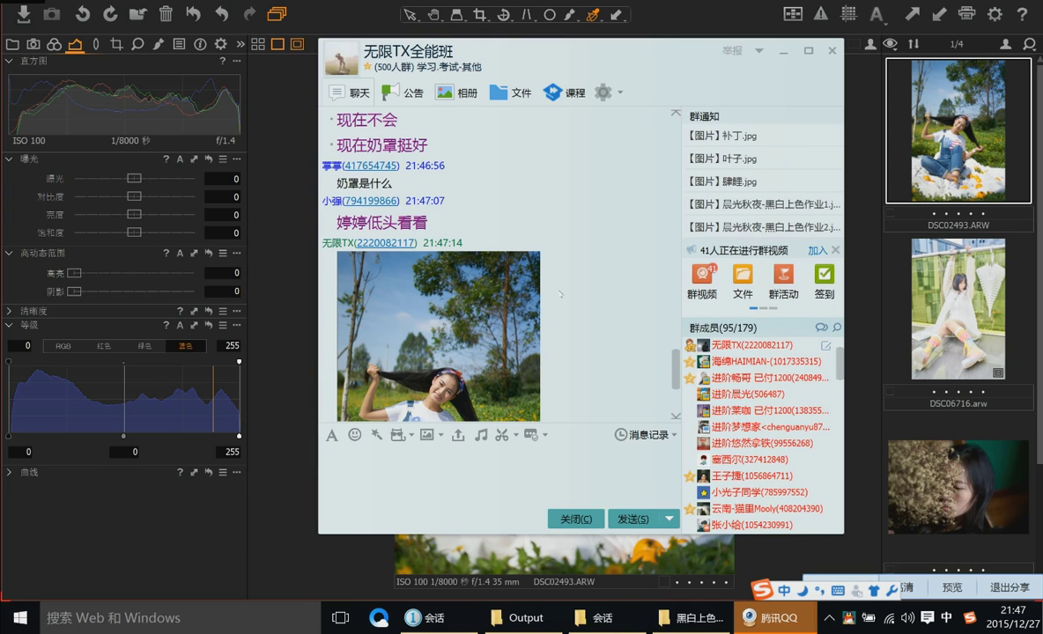
click(407, 454)
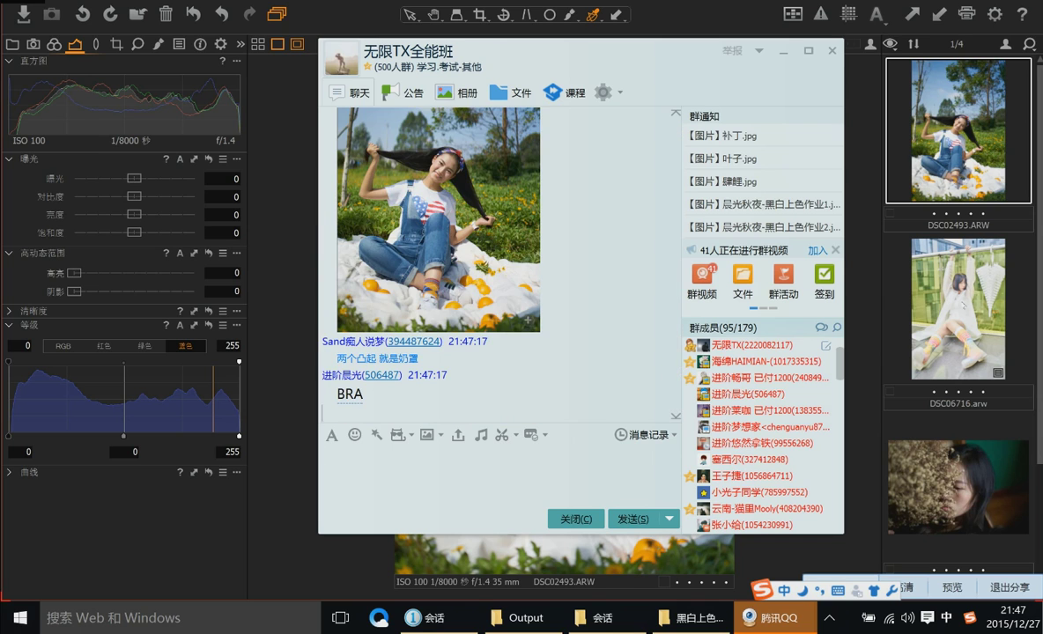
In Capture One, open the dried-flowers portrait and set exposure to 0.87, contrast to -1, brightness to 11 and shadow recovery to 8
click(953, 310)
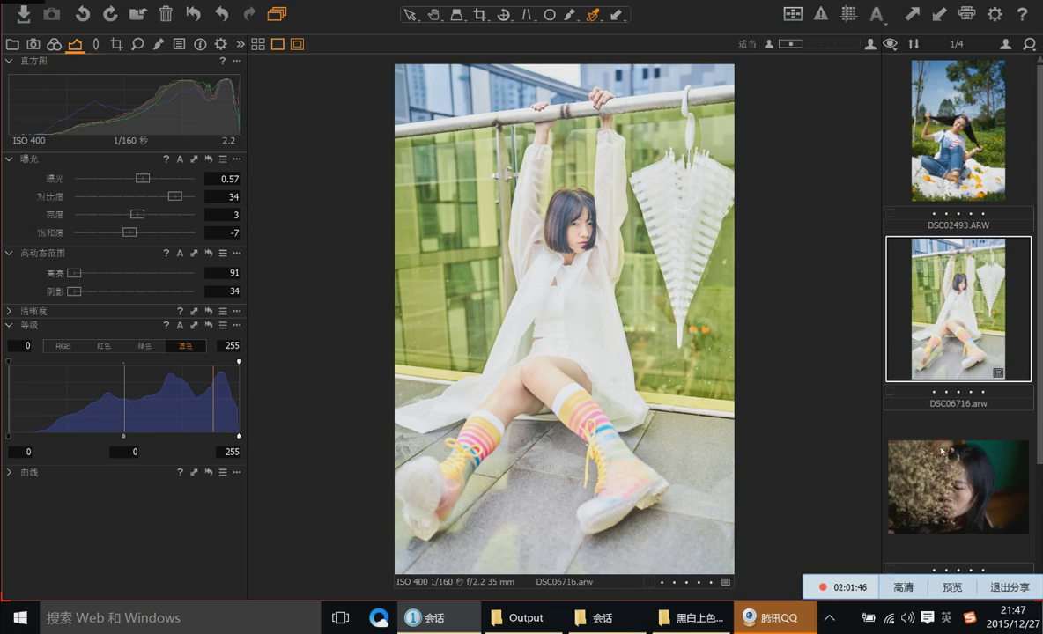
key(Down)
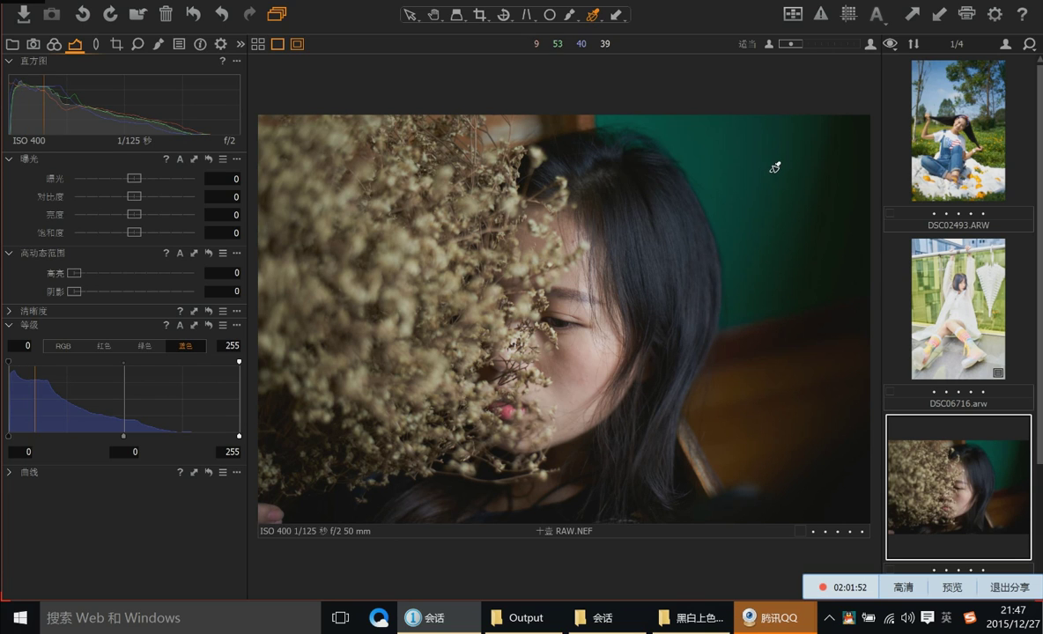
key(ctrl+shift+a)
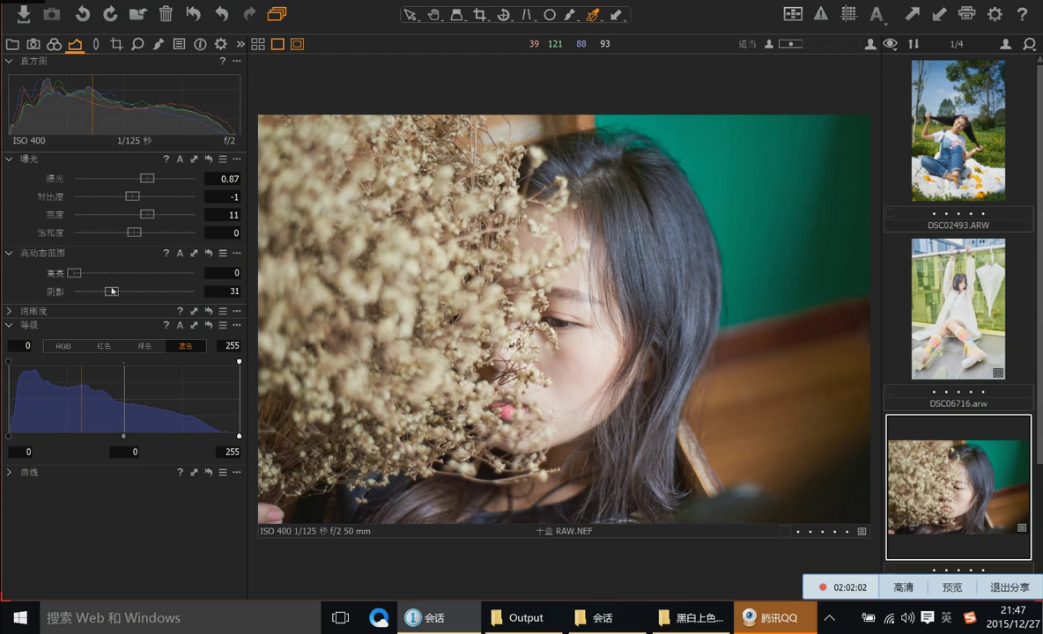
drag(112, 291, 86, 293)
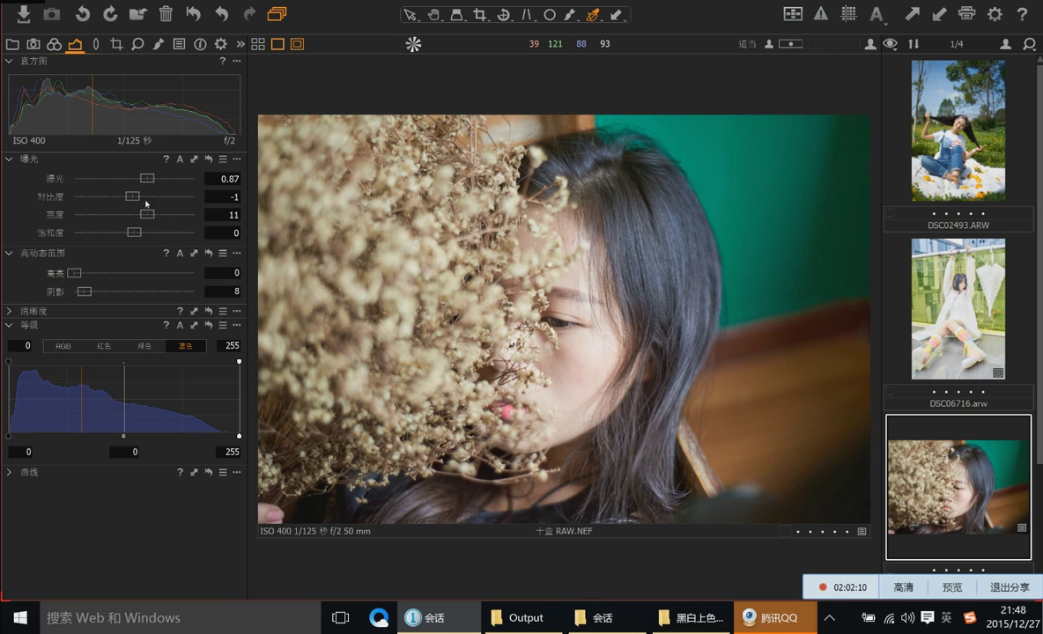
Set the dried-flowers portrait's exposure to 1.11, contrast to 27, brightness to 1 and shadow recovery to 38
drag(133, 197, 159, 196)
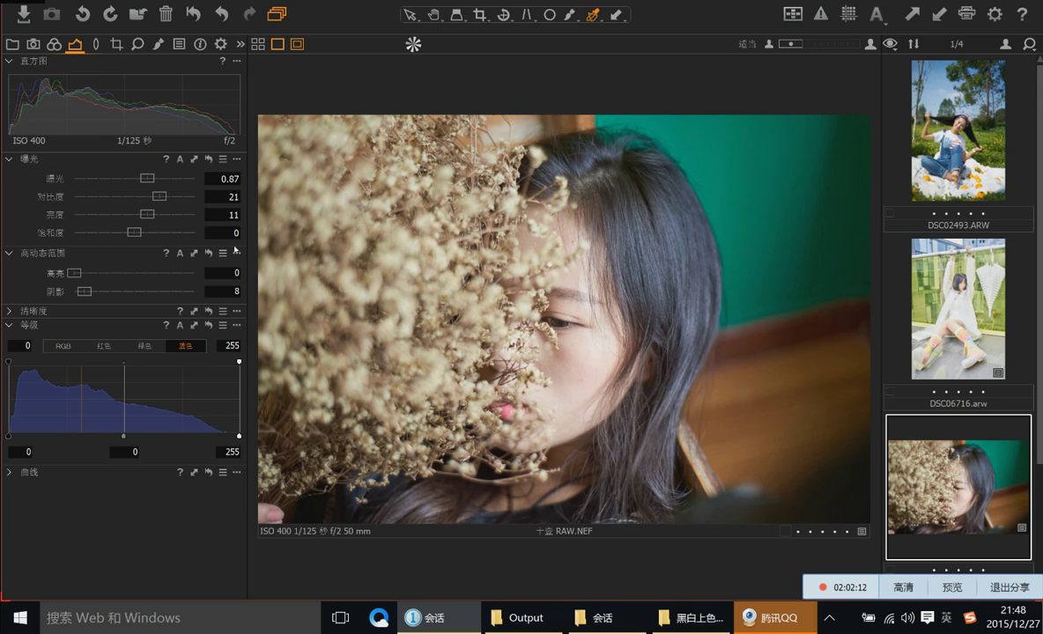
drag(159, 197, 135, 217)
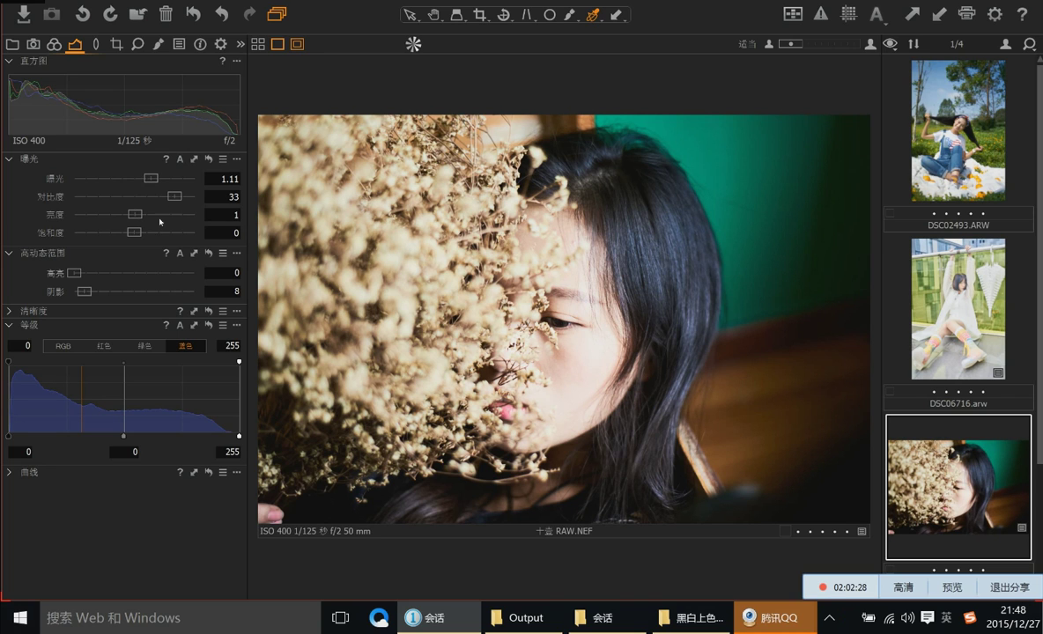
drag(82, 293, 120, 293)
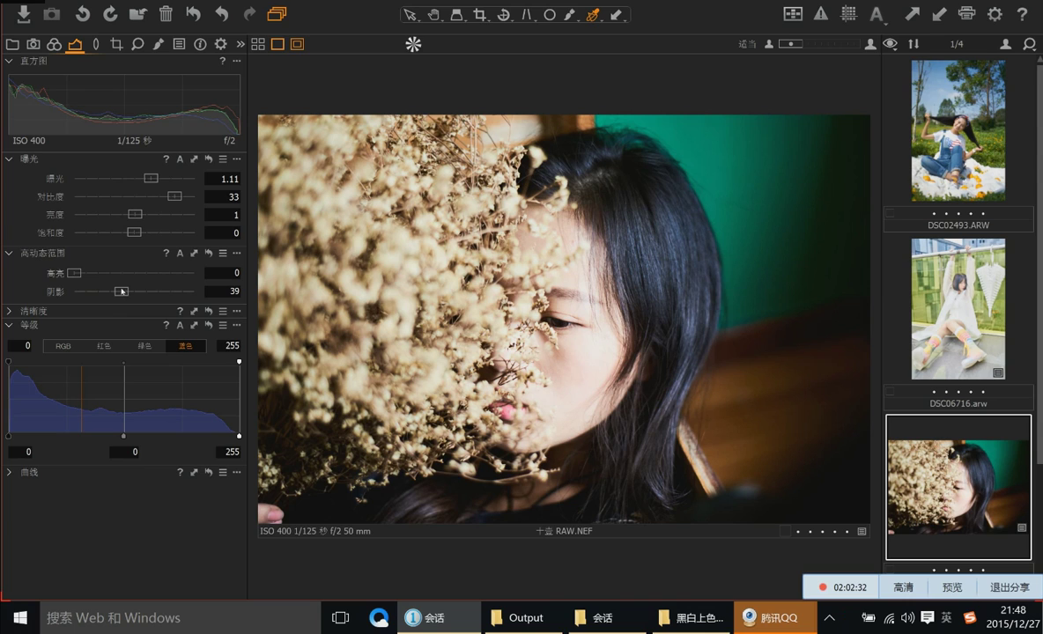
drag(121, 289, 120, 290)
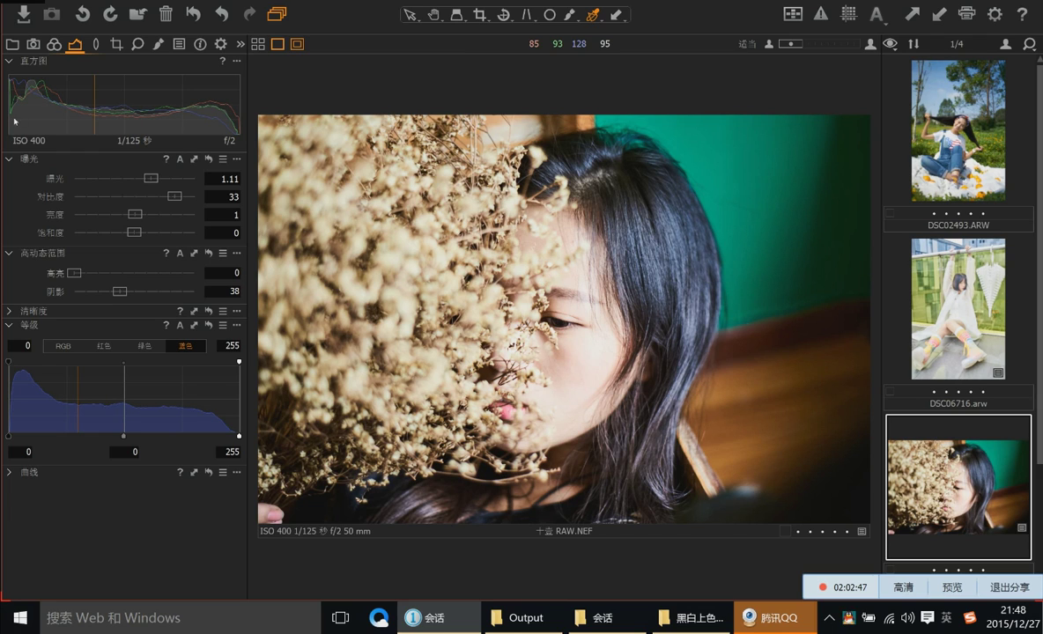
click(836, 486)
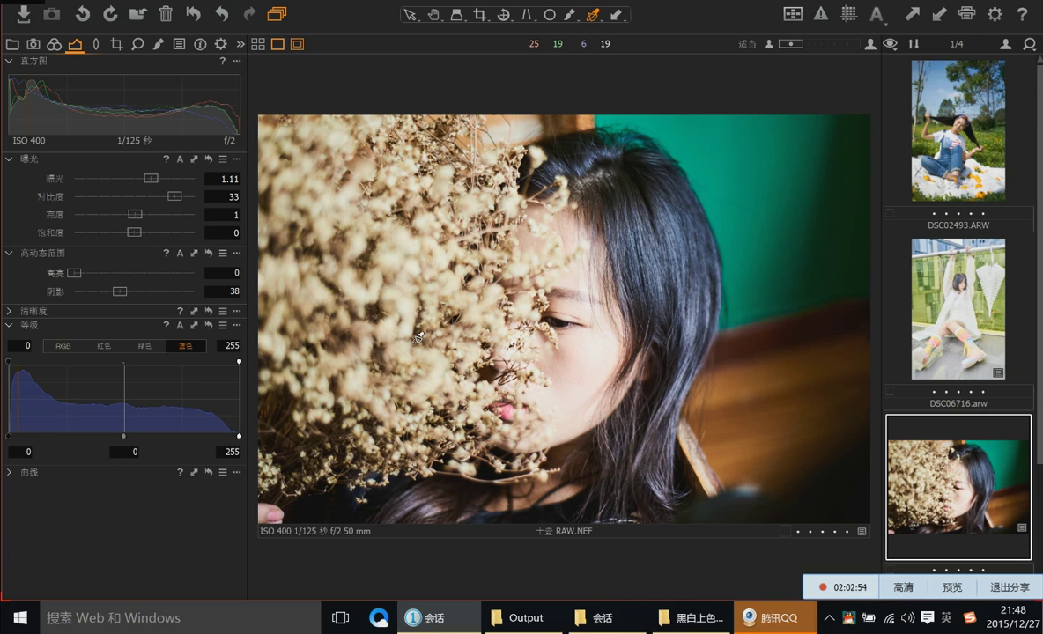
drag(173, 196, 168, 197)
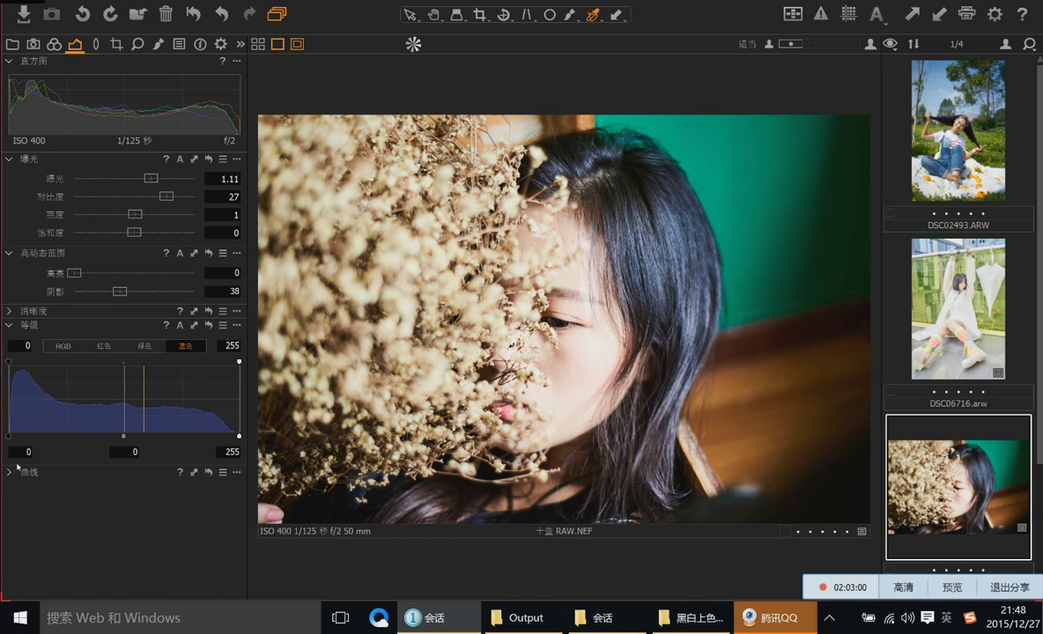
On the RGB curve, anchor the midtones at 127, add two shadow points, raise the black point and lift the lowest shadow point slightly
click(20, 475)
click(124, 454)
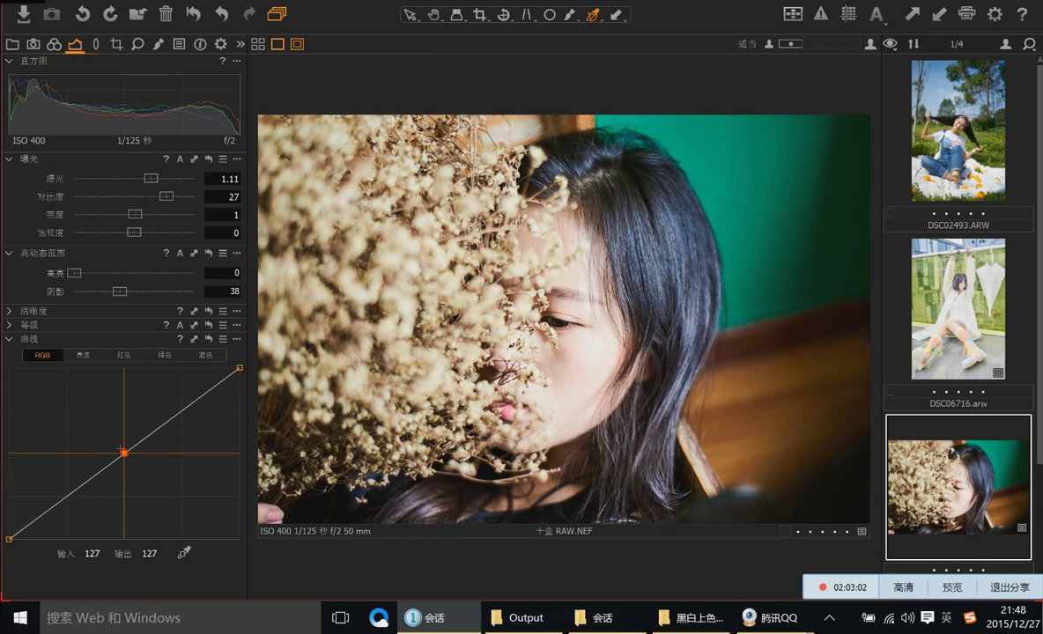
click(68, 496)
click(36, 518)
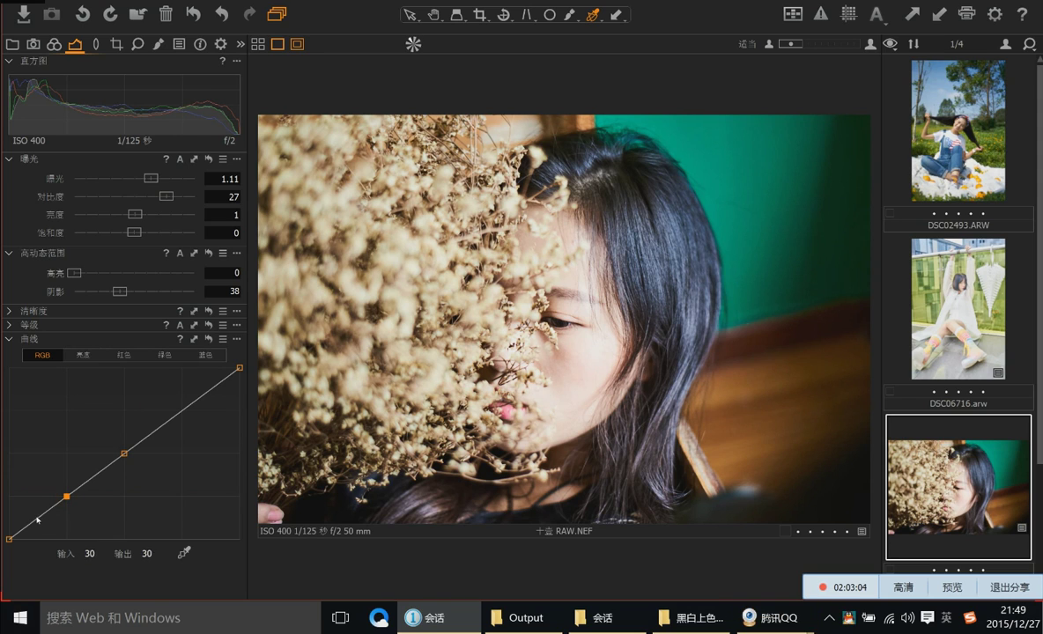
drag(9, 539, 7, 524)
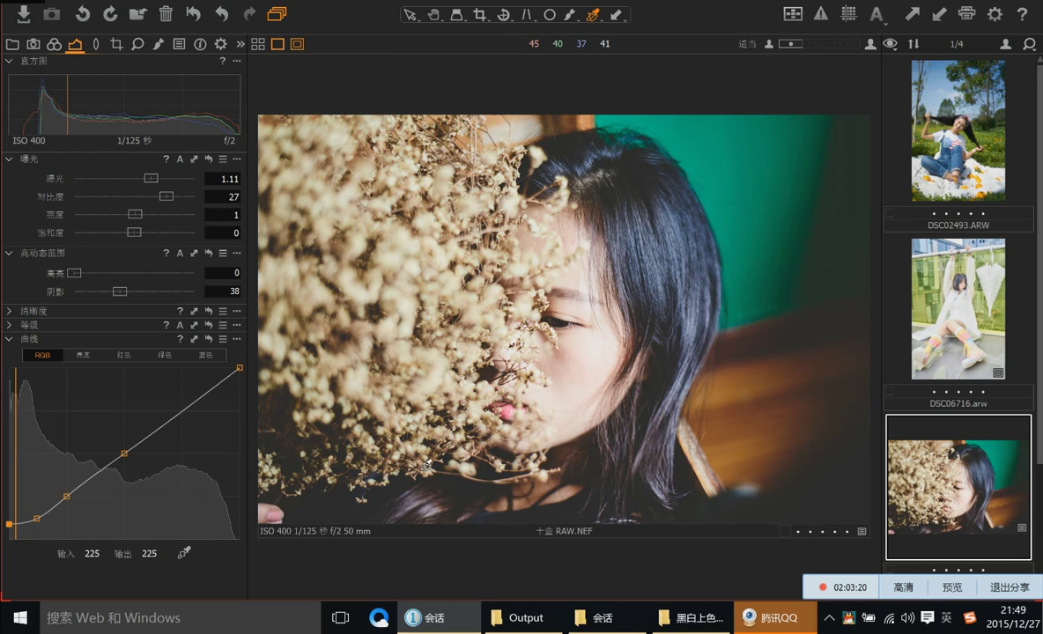
click(32, 510)
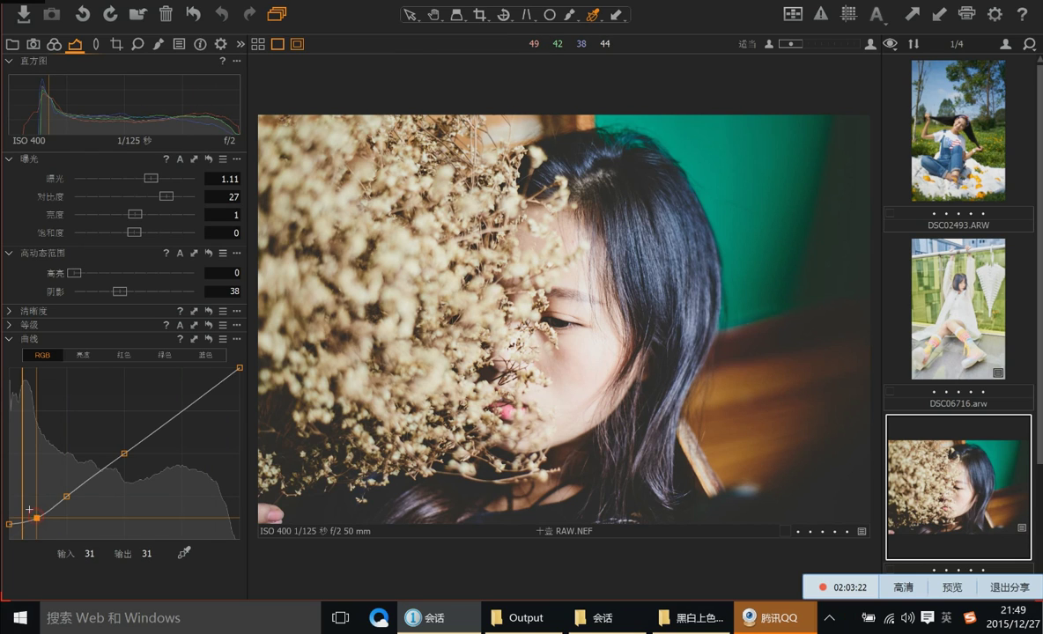
drag(30, 509, 33, 507)
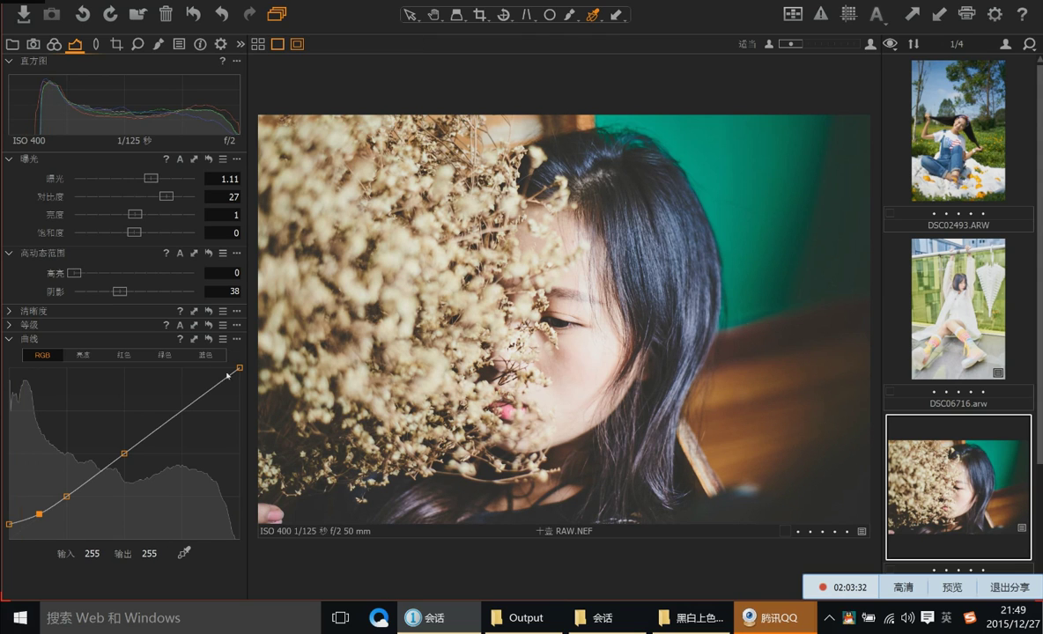
Lower the RGB curve's white point to an output of 237
drag(238, 364, 240, 375)
key(Down)
key(Down)
key(Down)
key(Down)
key(Down)
key(Down)
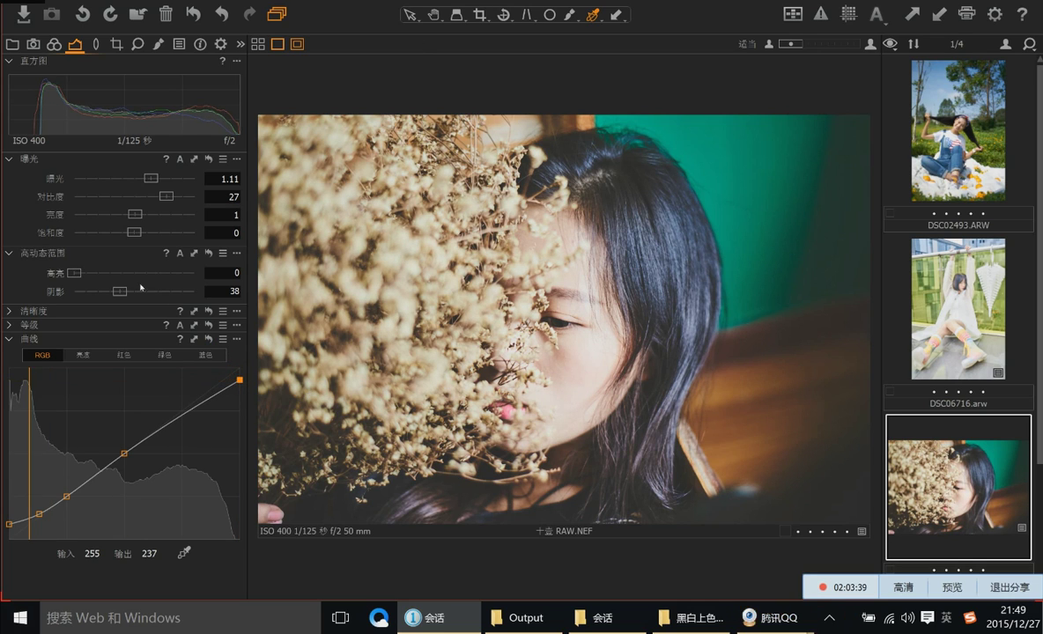
Set saturation to 26 and warm the white balance to a colour temperature of 4659
drag(134, 233, 157, 234)
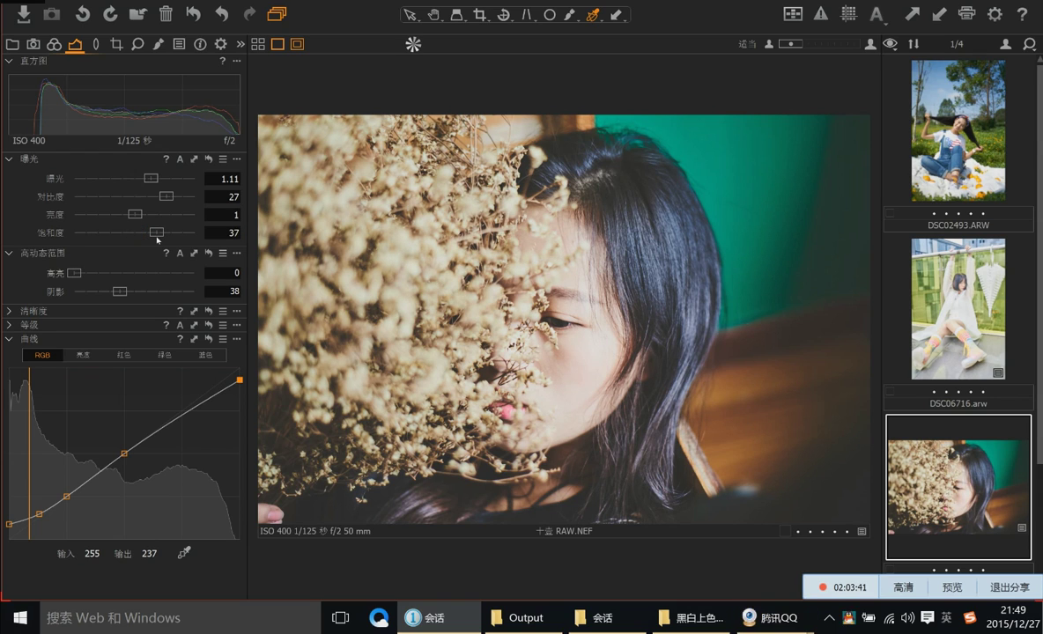
drag(160, 234, 150, 233)
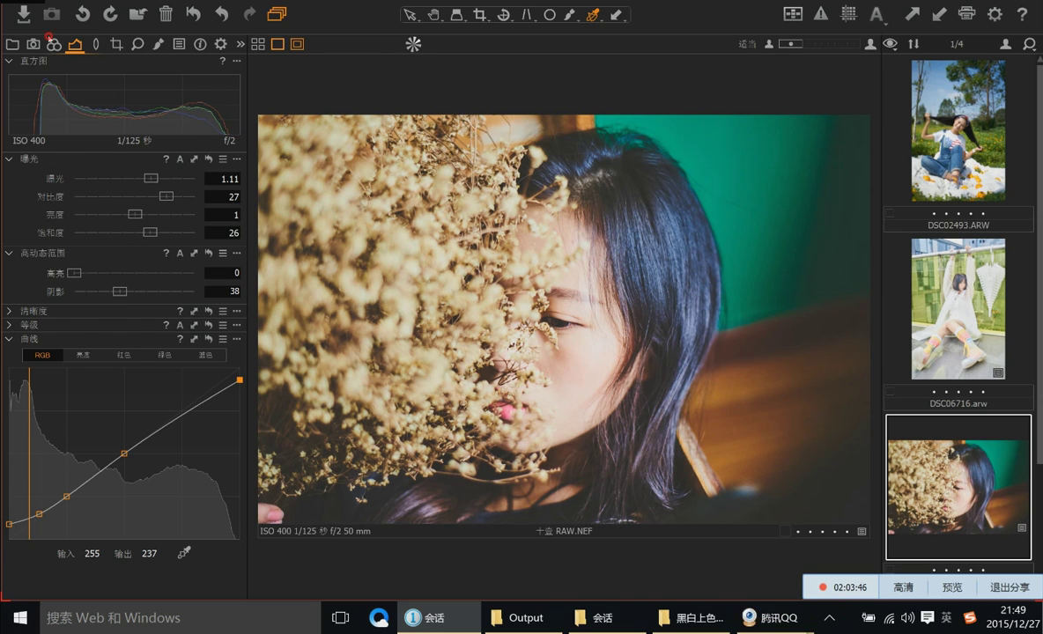
click(53, 44)
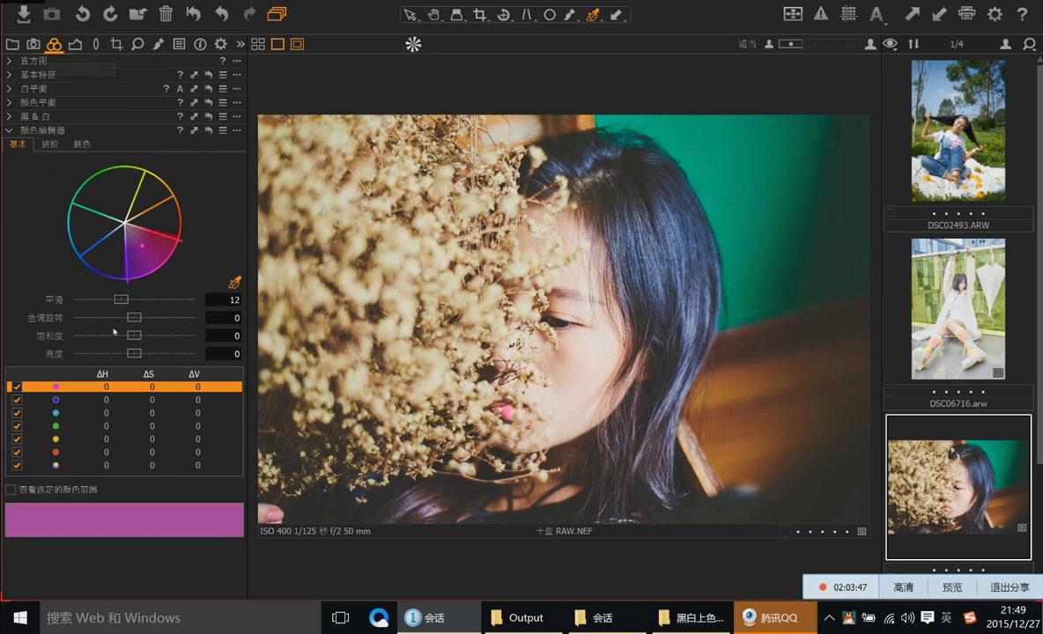
click(10, 88)
drag(124, 146, 134, 148)
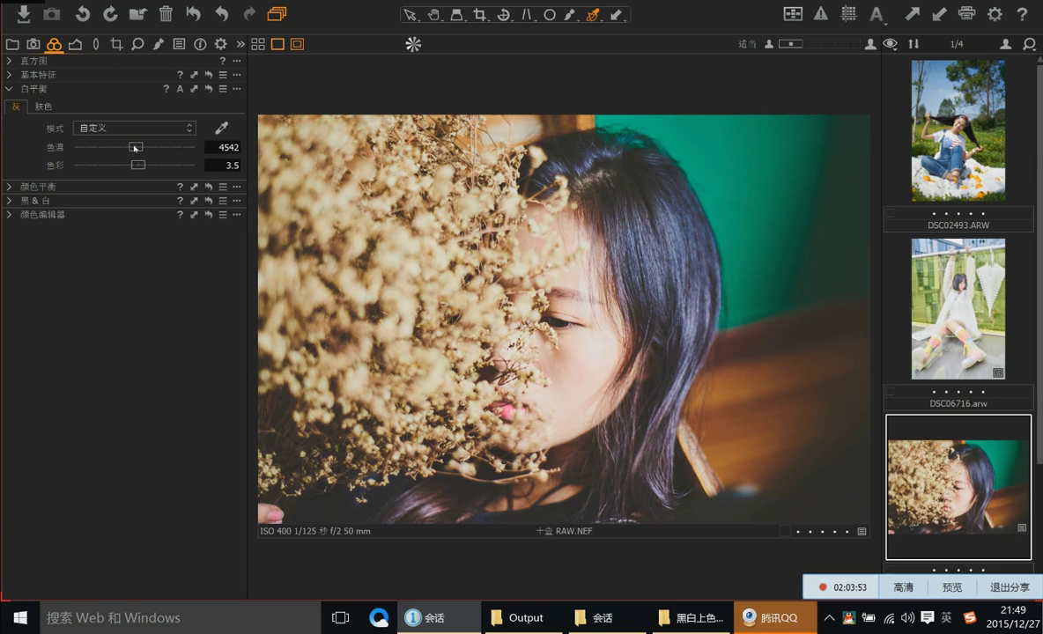
drag(135, 148, 137, 147)
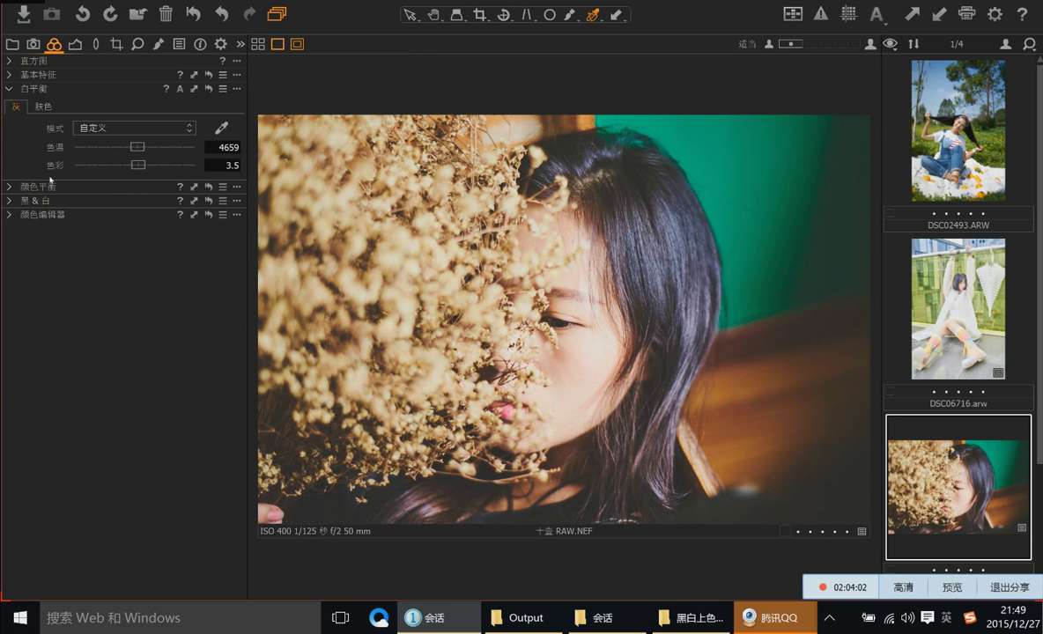
Refine the portrait's exposure settings with saturation 16, exposure 1.03, shadow recovery 28 and contrast 31
click(78, 46)
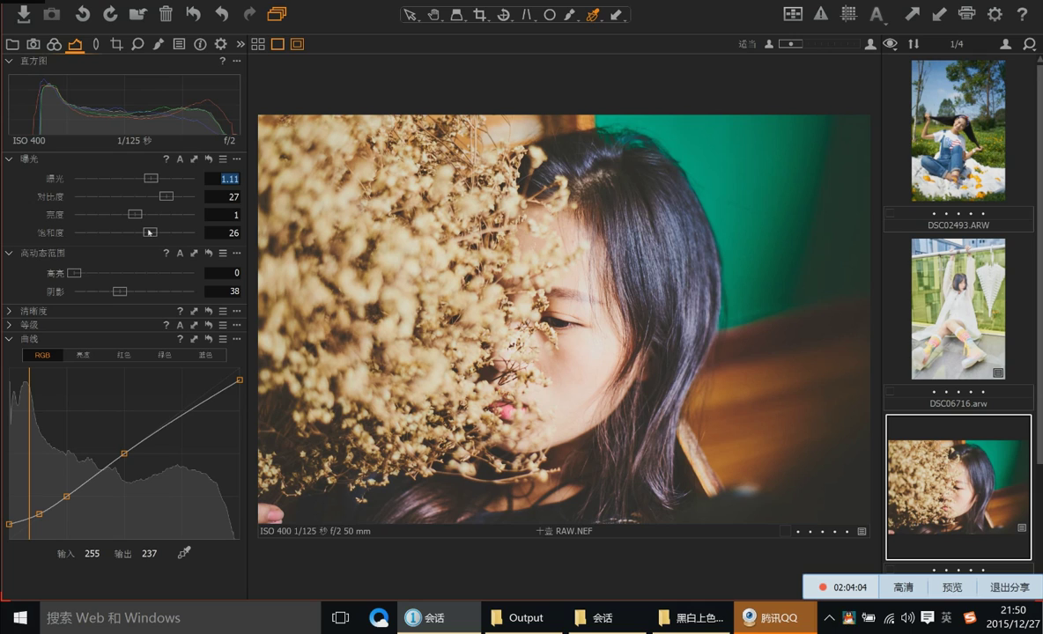
drag(149, 232, 143, 232)
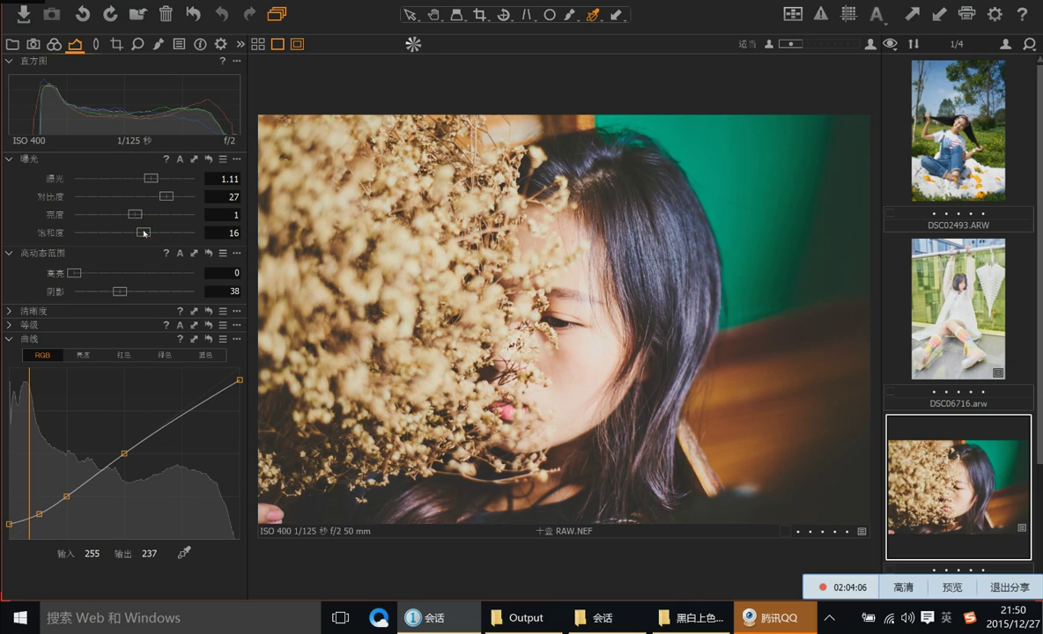
mouse_move(150, 177)
mouse_down()
mouse_move(138, 176)
mouse_move(150, 179)
mouse_up()
drag(149, 179, 151, 179)
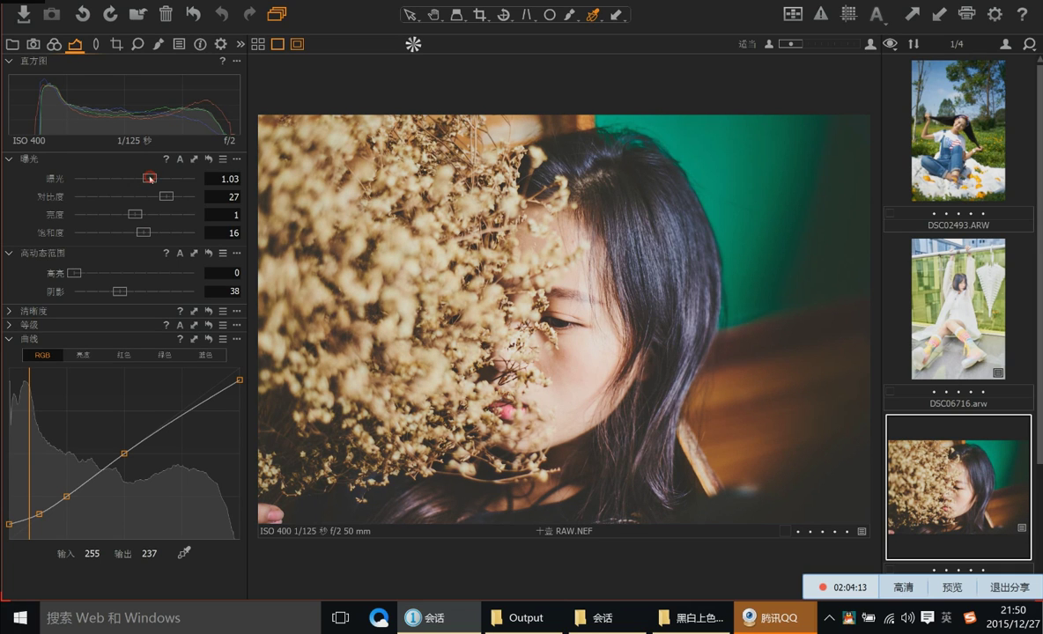
drag(120, 296, 103, 298)
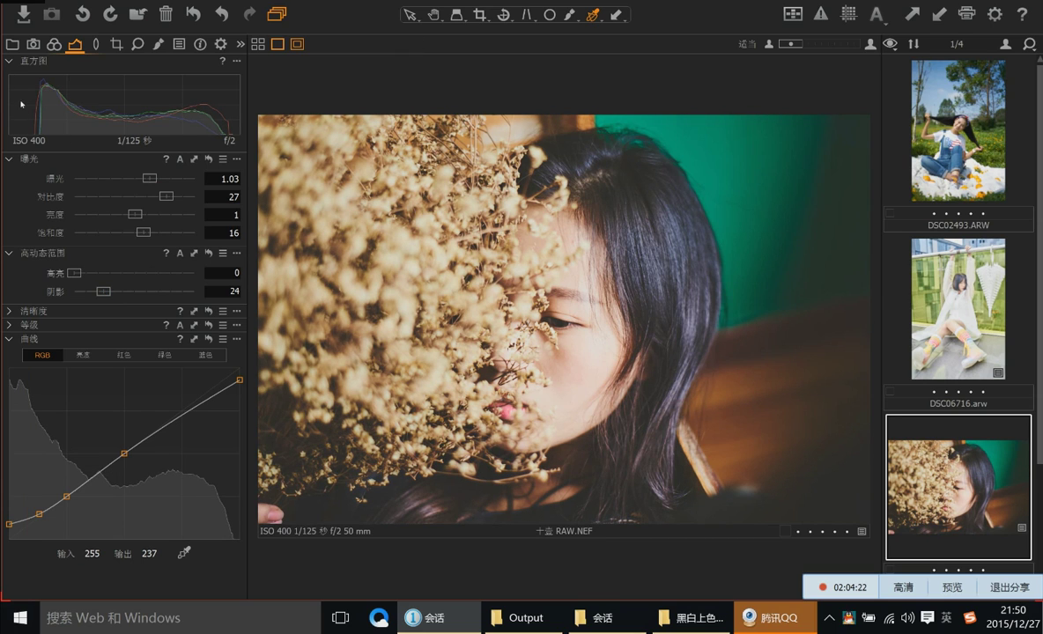
drag(111, 296, 111, 294)
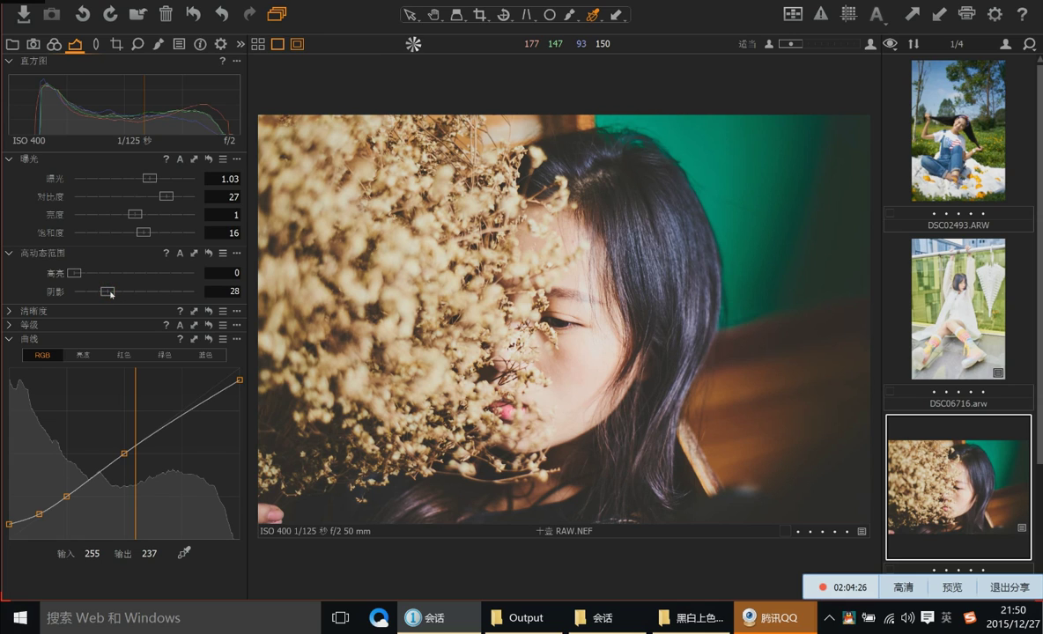
drag(166, 196, 172, 196)
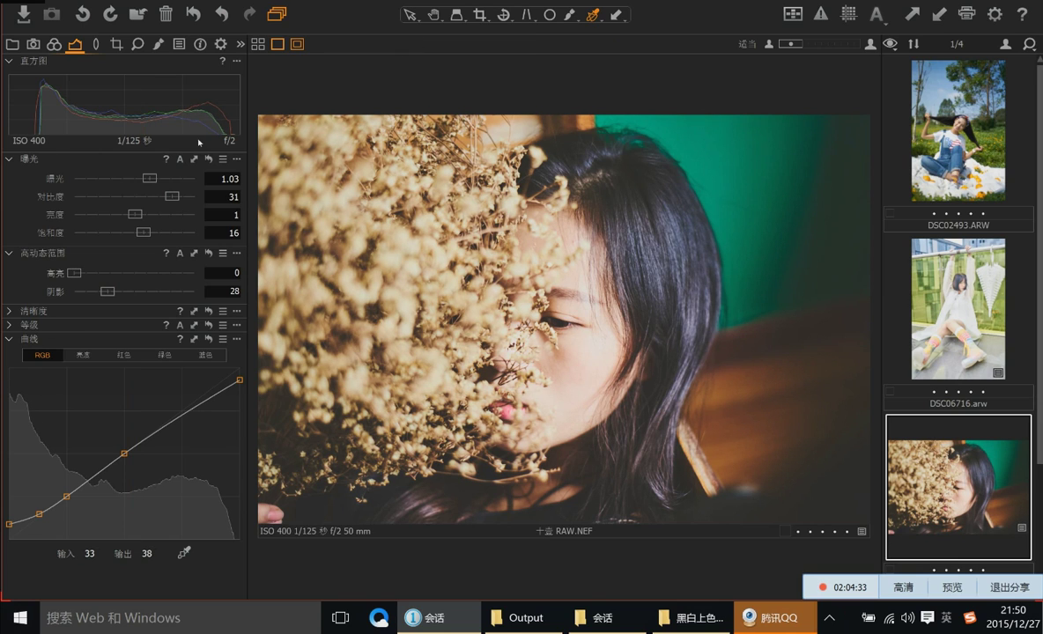
In the colour editor, set the green wall's hue rotation to 13.8, saturation to -48 and lightness to 5.3, and sample the brown wood
click(54, 44)
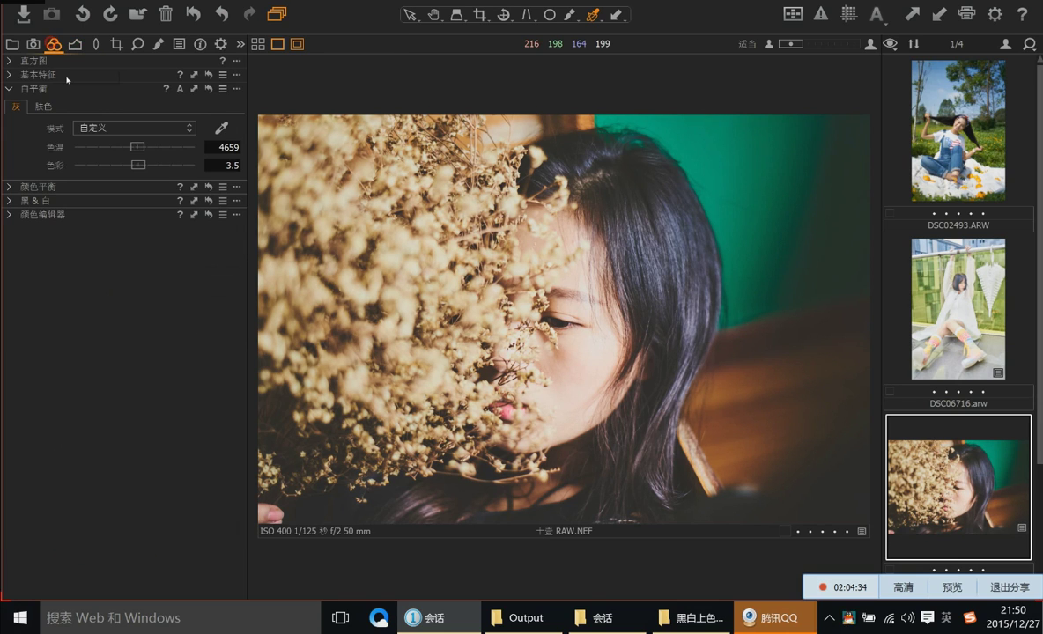
click(8, 208)
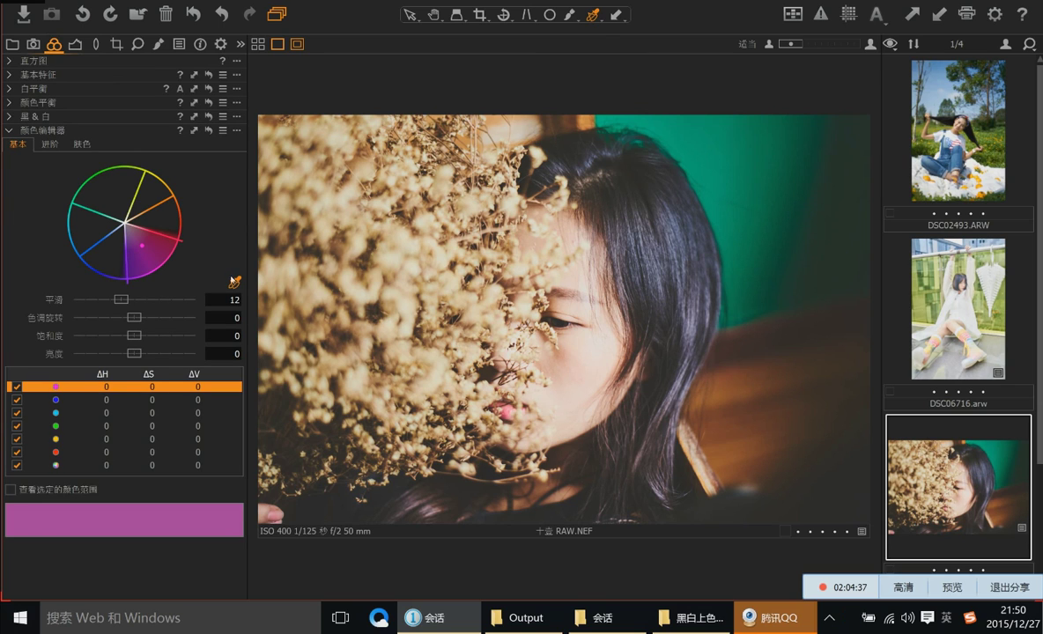
click(664, 127)
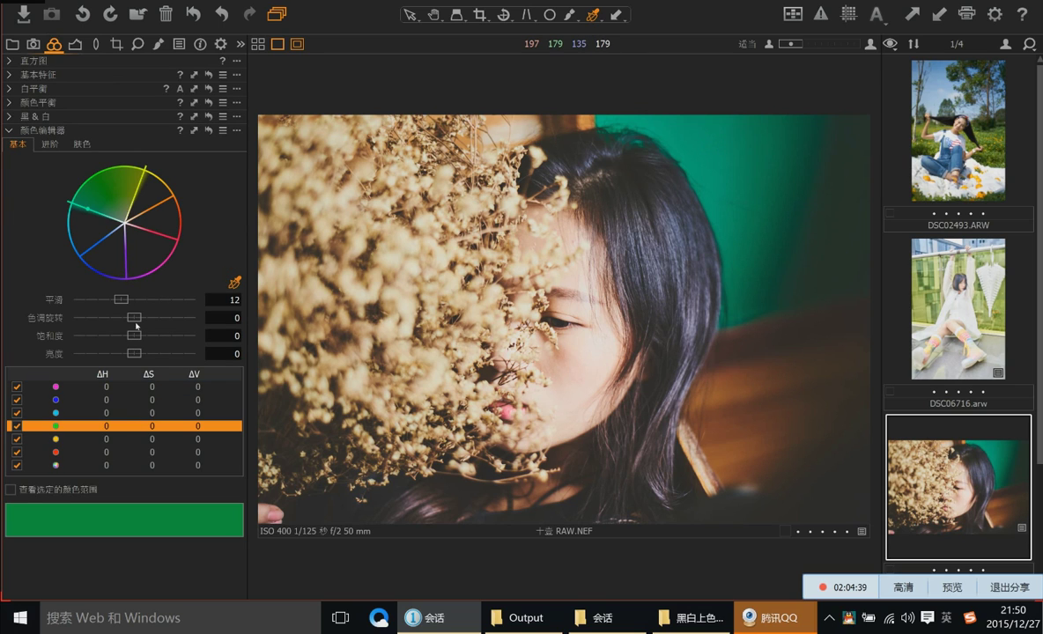
drag(134, 335, 163, 322)
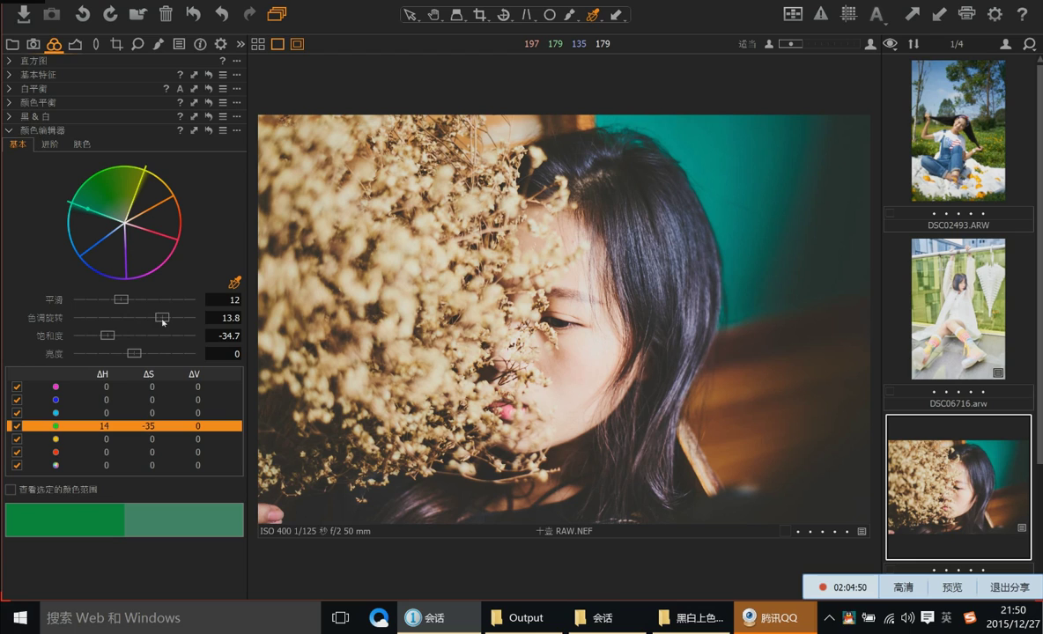
drag(107, 336, 96, 337)
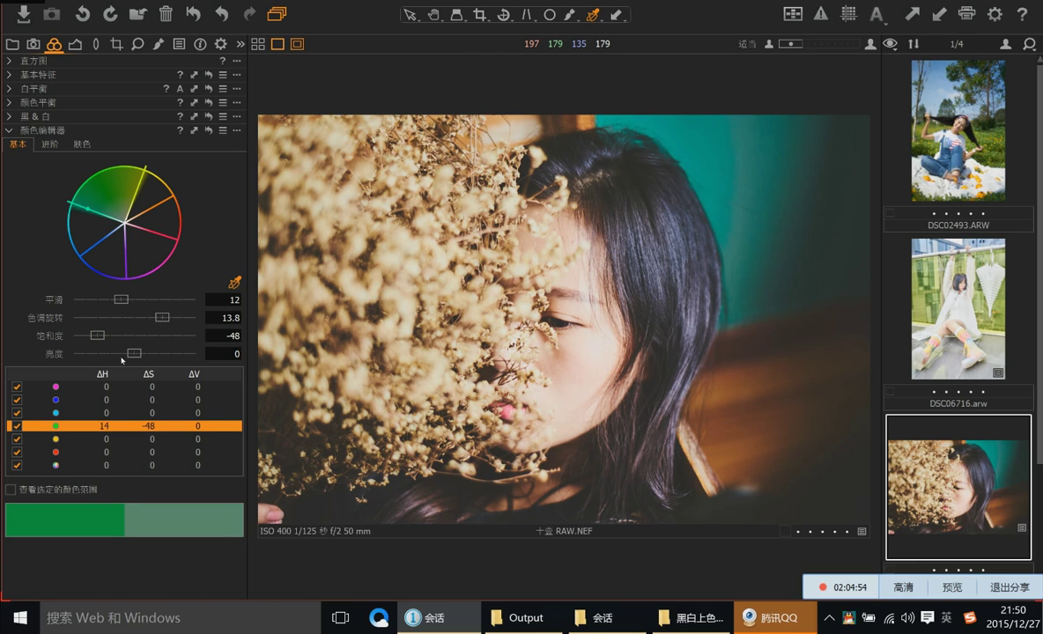
drag(135, 354, 139, 354)
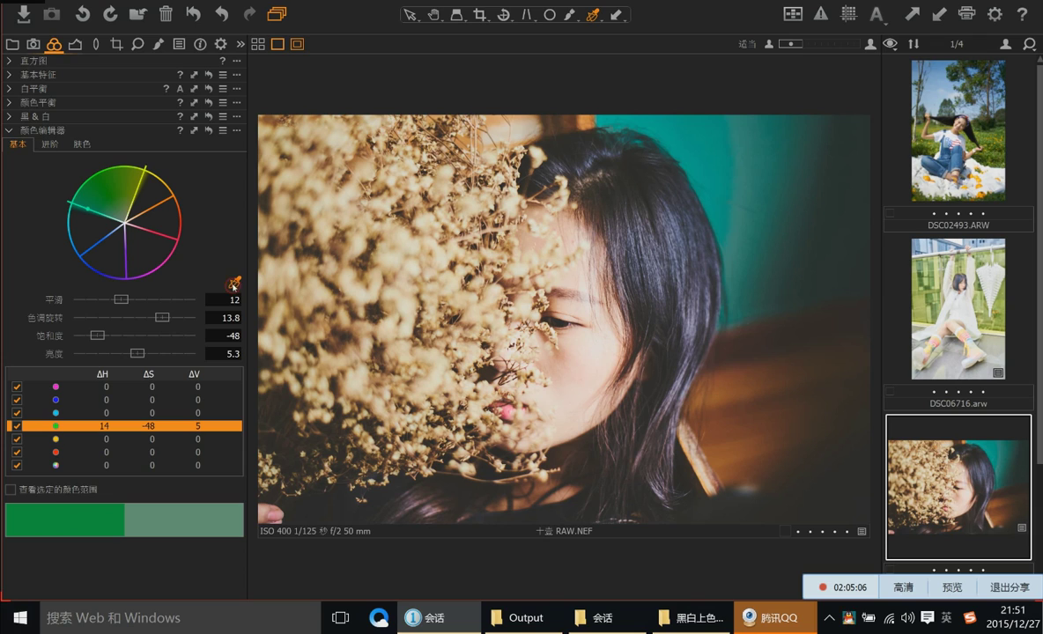
click(728, 390)
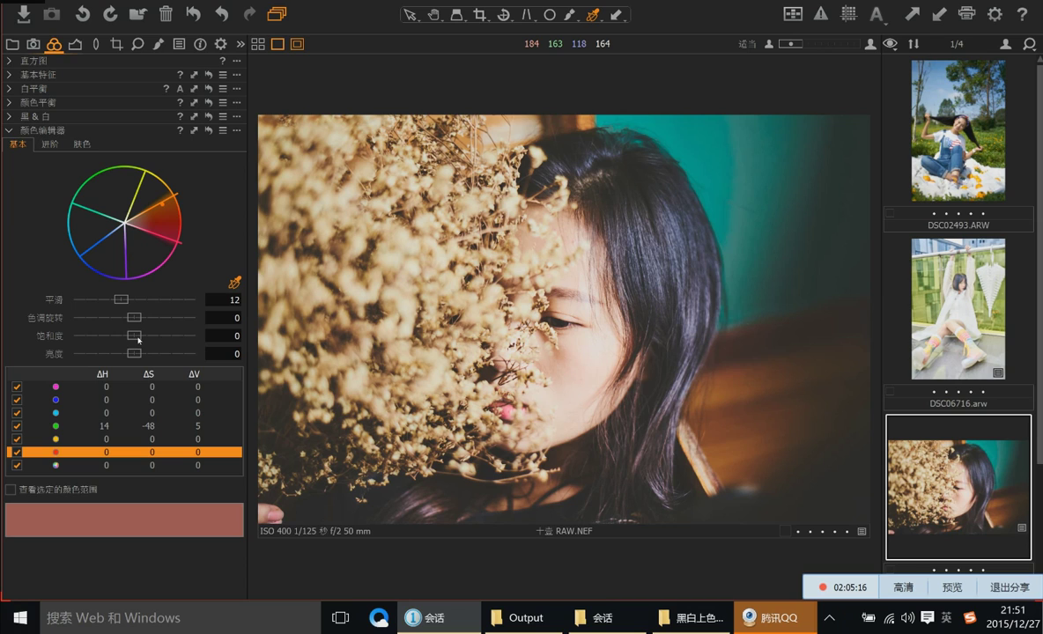
mouse_move(135, 335)
mouse_down()
mouse_move(99, 335)
mouse_move(134, 340)
mouse_up()
Add a new local adjustment layer, try to enlarge the brush and paint a mask over the brown wood beside the hair
click(158, 51)
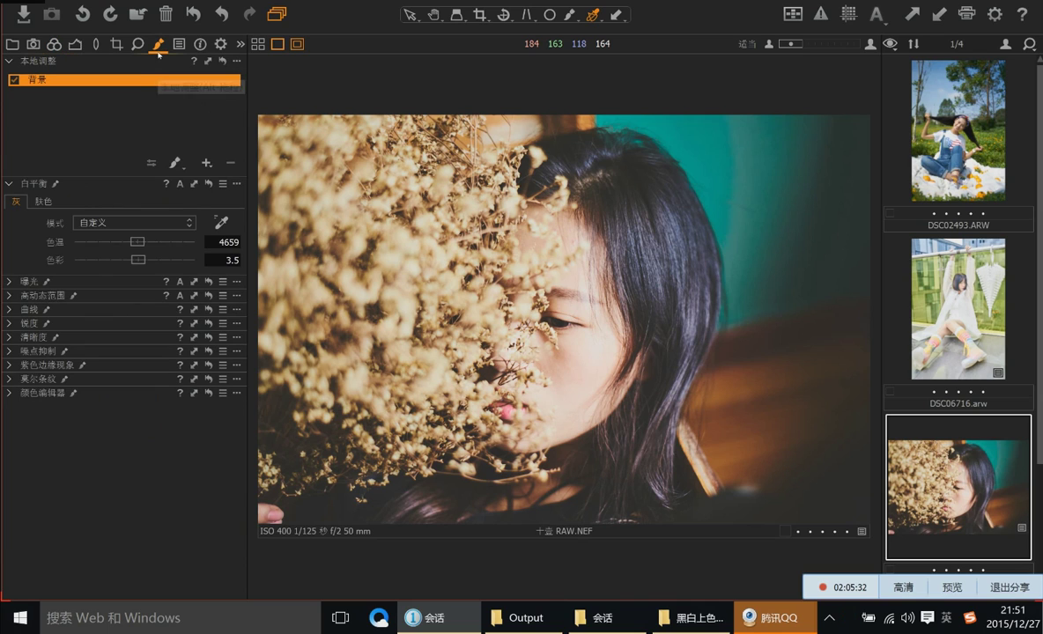
click(206, 163)
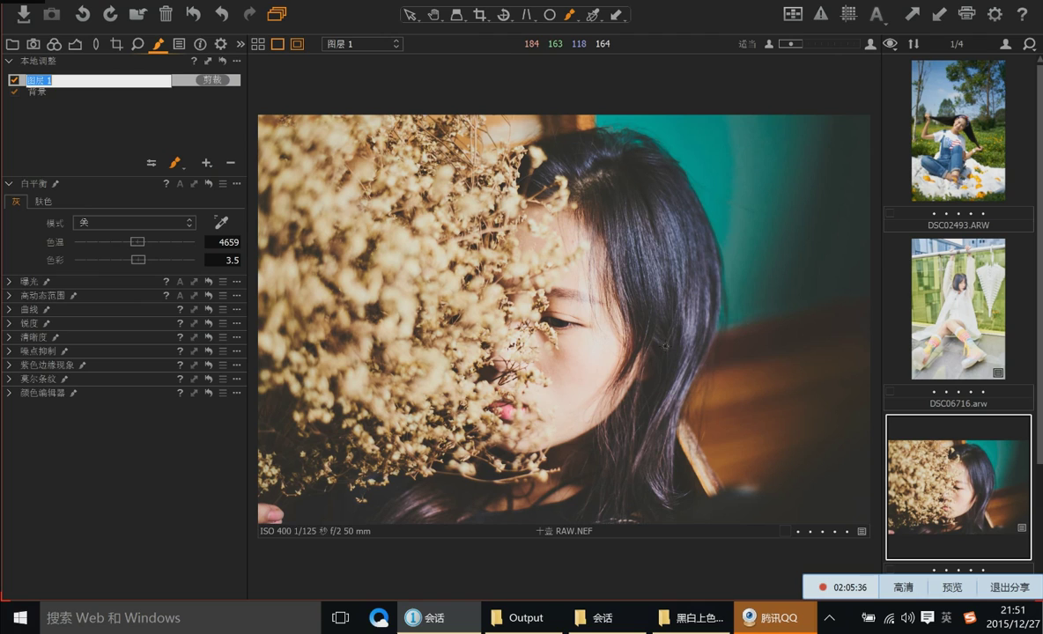
key(BackSpace)
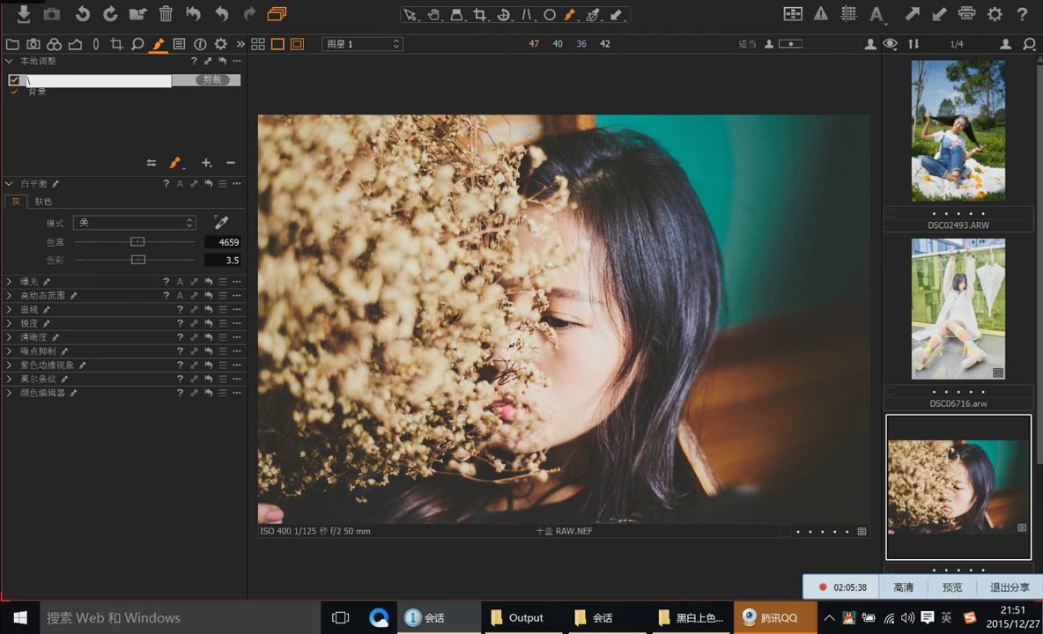
text(\]]]]]]]]]]]]]]]]]]]])
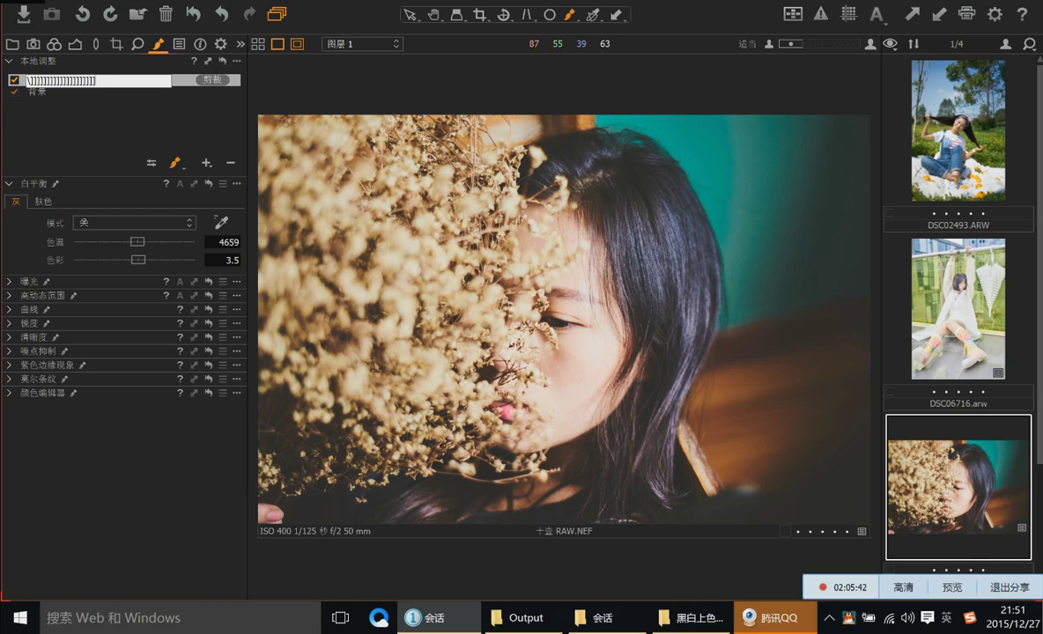
mouse_move(709, 409)
mouse_down()
mouse_move(710, 376)
mouse_move(747, 355)
mouse_move(718, 353)
mouse_move(752, 362)
mouse_move(714, 366)
mouse_move(782, 311)
mouse_move(705, 318)
mouse_move(843, 307)
mouse_move(761, 325)
mouse_move(707, 368)
mouse_move(703, 430)
mouse_move(684, 379)
mouse_move(681, 402)
mouse_move(714, 411)
mouse_move(754, 403)
mouse_move(729, 437)
mouse_move(799, 363)
mouse_move(848, 359)
mouse_move(842, 352)
mouse_move(729, 436)
mouse_move(803, 406)
mouse_move(774, 440)
mouse_move(811, 406)
mouse_move(726, 461)
mouse_move(772, 462)
mouse_move(867, 393)
mouse_move(833, 400)
mouse_move(808, 335)
mouse_move(830, 325)
mouse_move(763, 370)
mouse_up()
drag(712, 347, 713, 340)
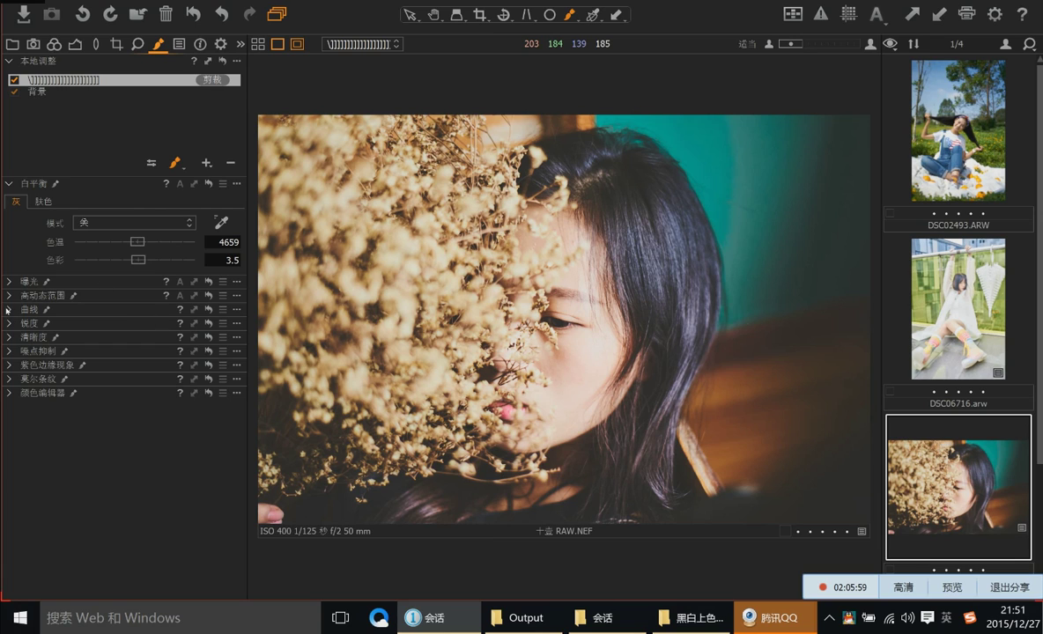
On the local adjustment layer masking the brown wood, set the exposure tool's saturation to -51 and brightness to -7
alt+click(7, 393)
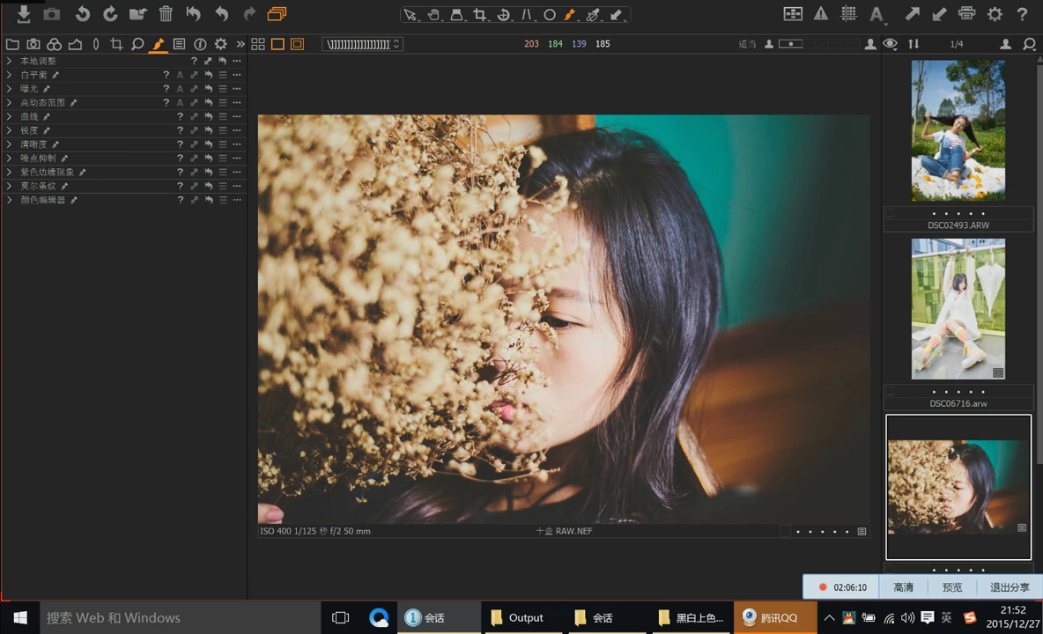
click(9, 75)
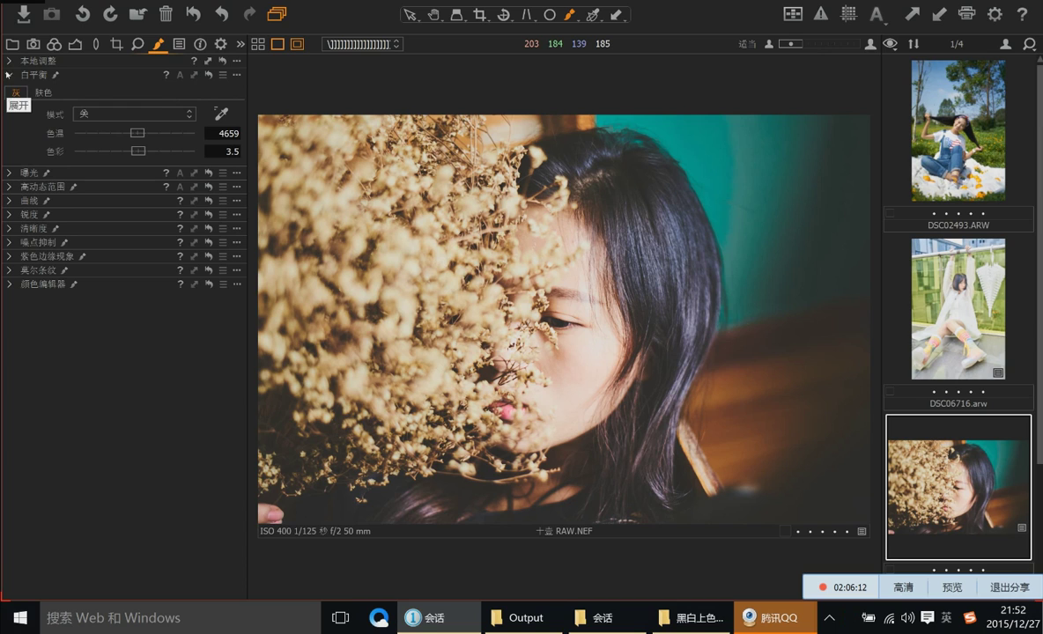
click(9, 270)
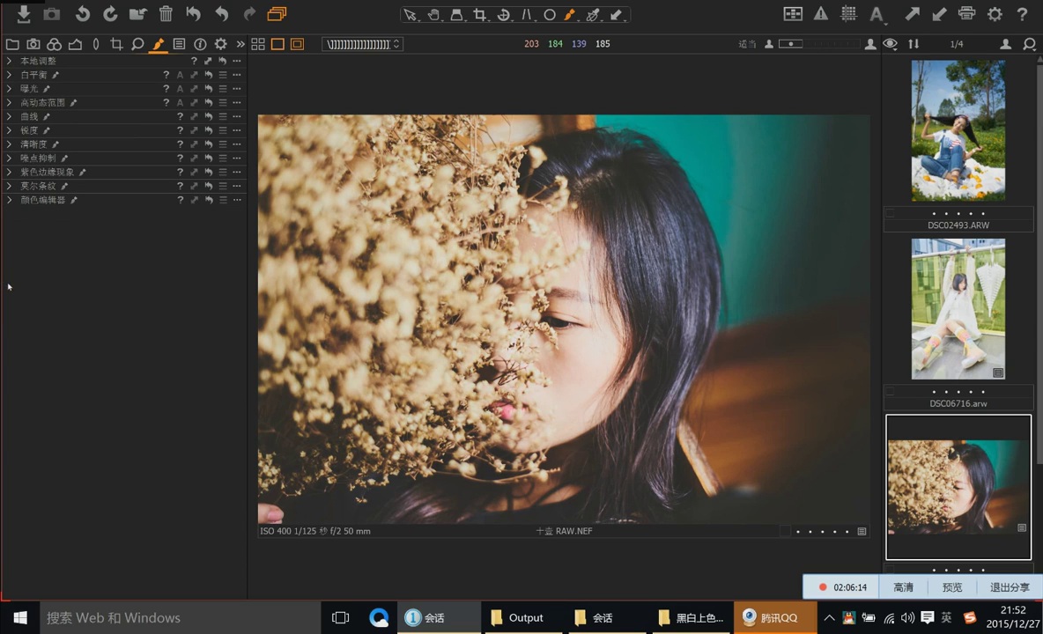
click(9, 61)
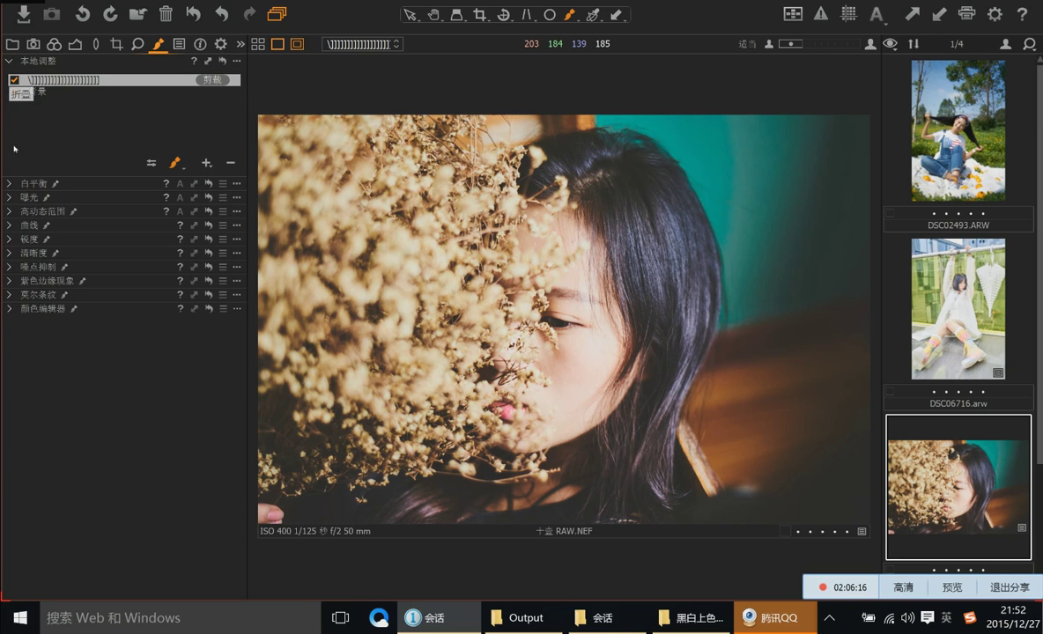
click(9, 185)
click(8, 281)
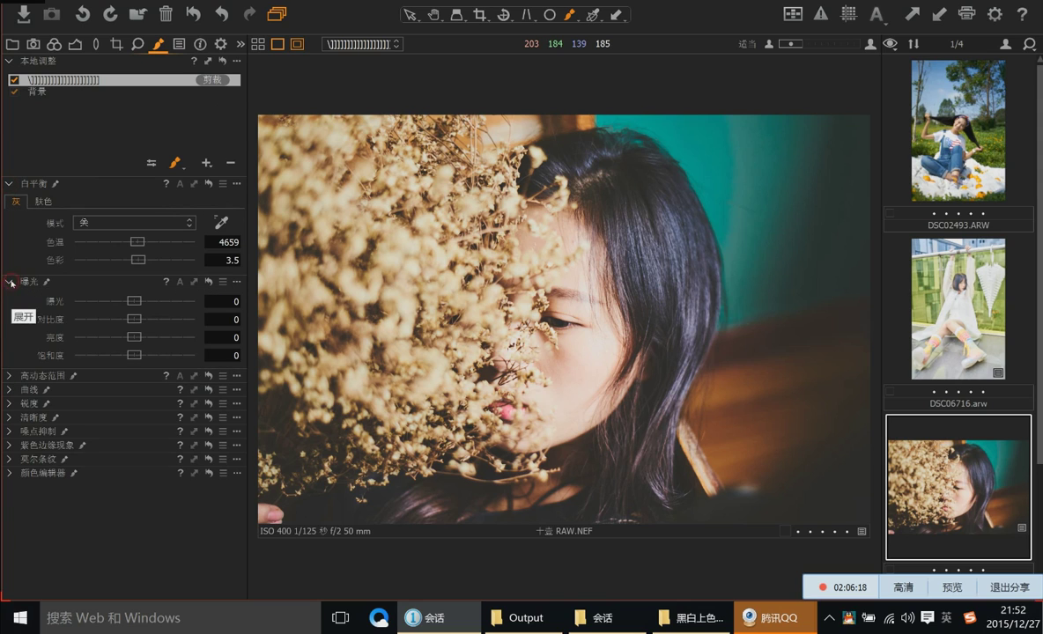
mouse_move(133, 355)
mouse_down()
mouse_move(91, 361)
mouse_move(120, 363)
mouse_move(102, 356)
mouse_move(127, 338)
mouse_up()
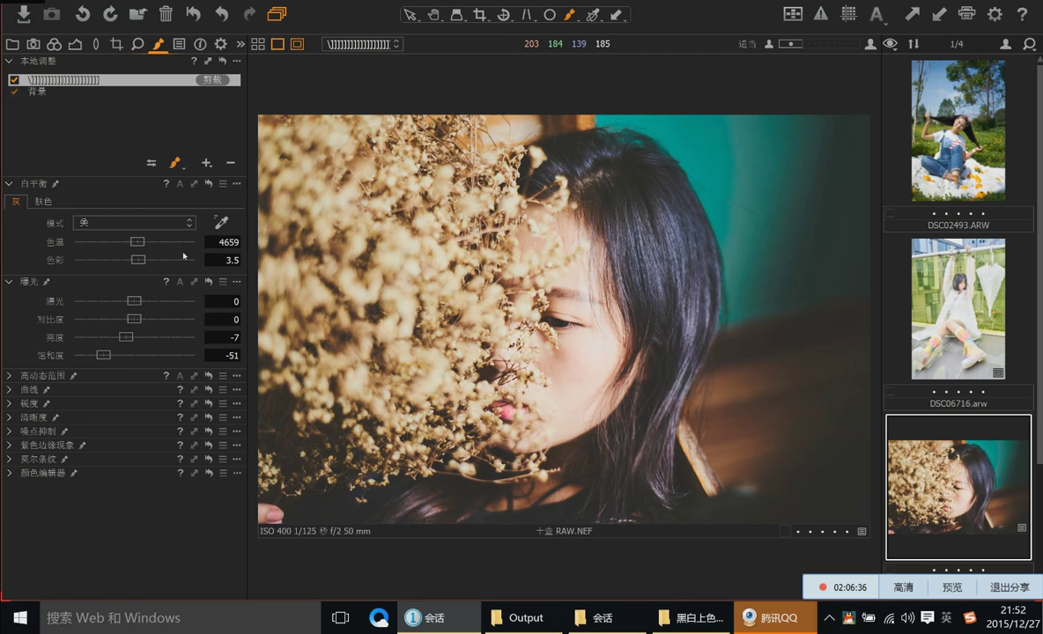
Sample the face's skin tone in the colour editor's skin tone mode and set its lightness to -2.7
click(54, 44)
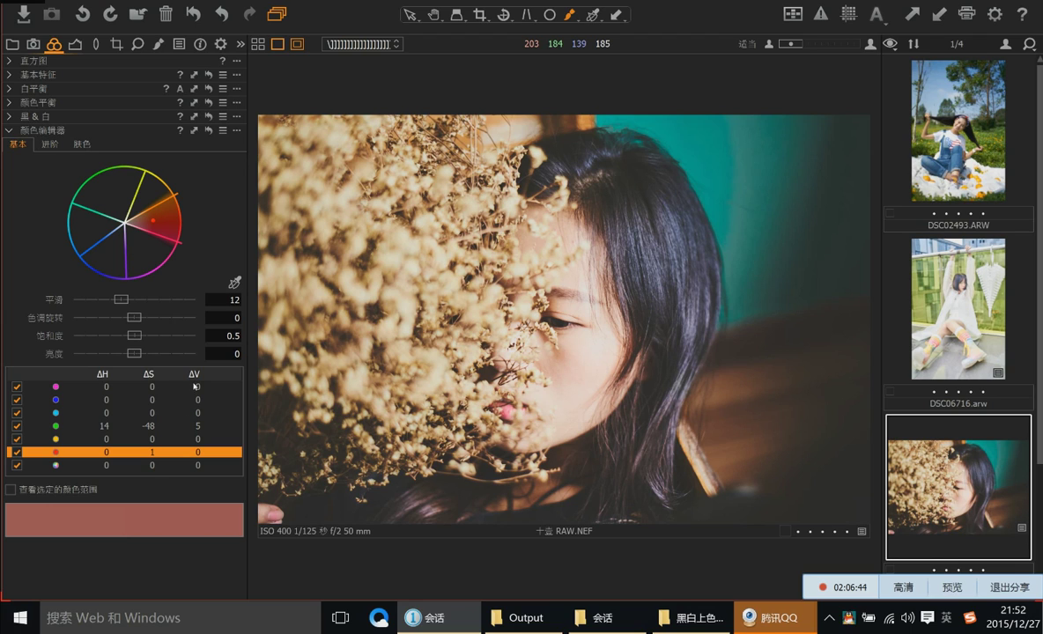
click(78, 143)
click(235, 282)
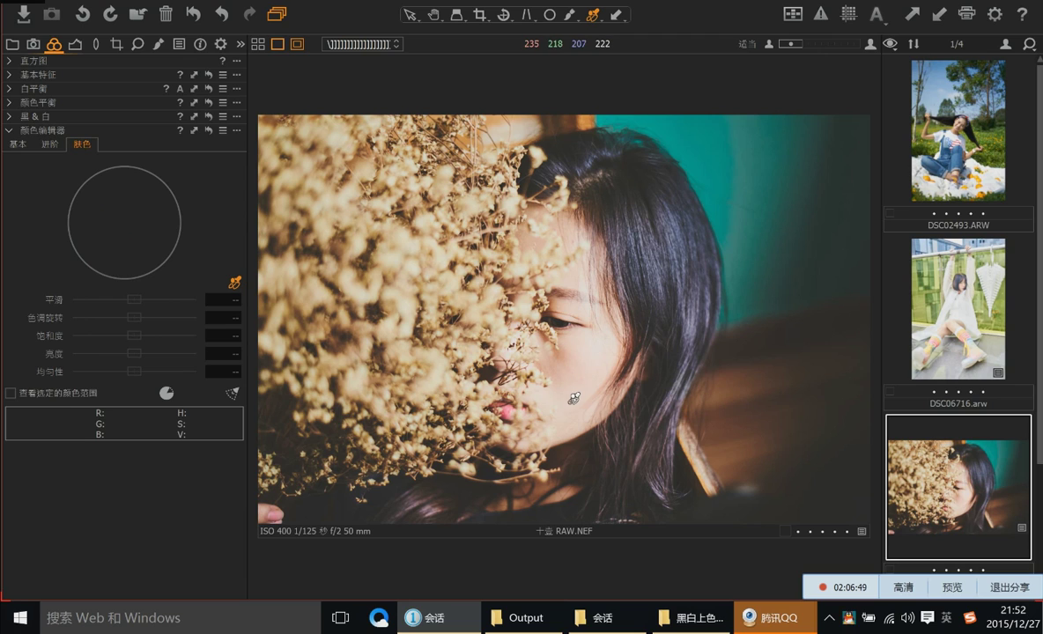
click(538, 362)
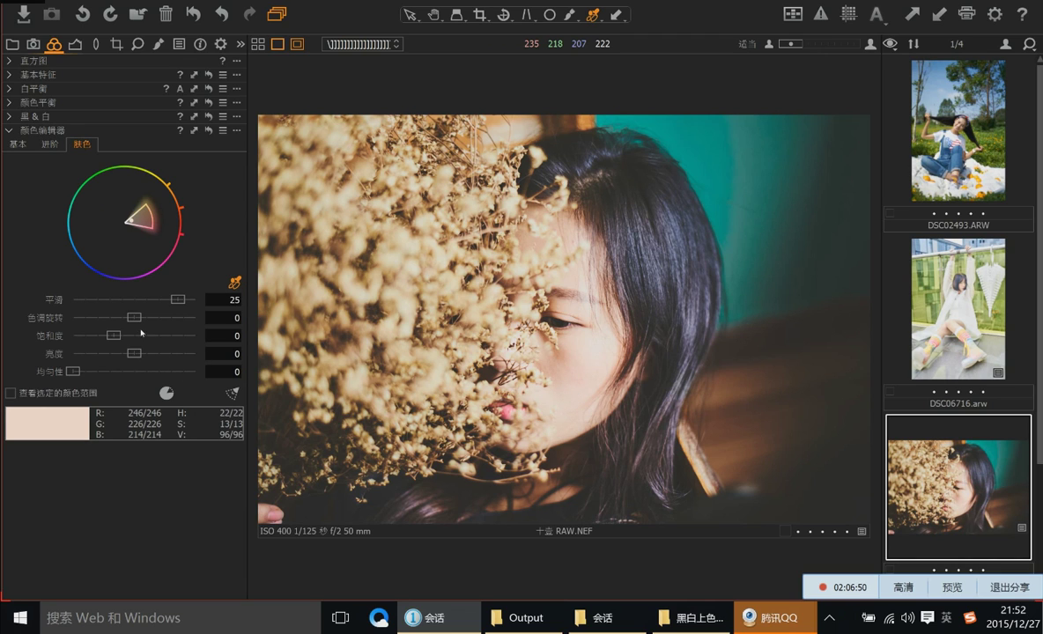
mouse_move(137, 355)
mouse_down()
mouse_move(122, 355)
mouse_move(134, 355)
mouse_up()
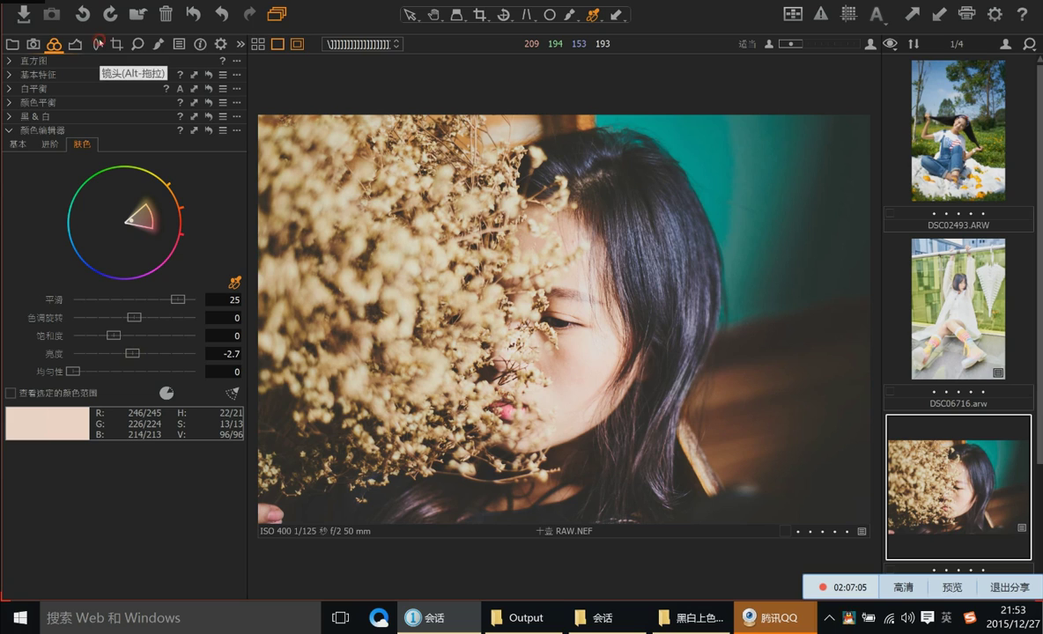
click(99, 45)
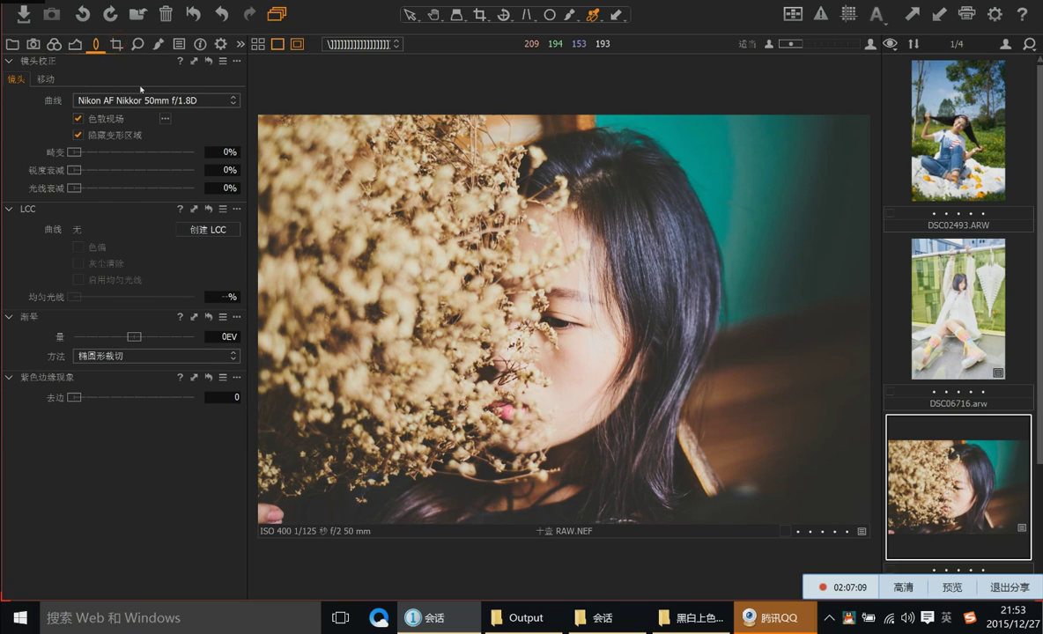
key(ctrl+Tab)
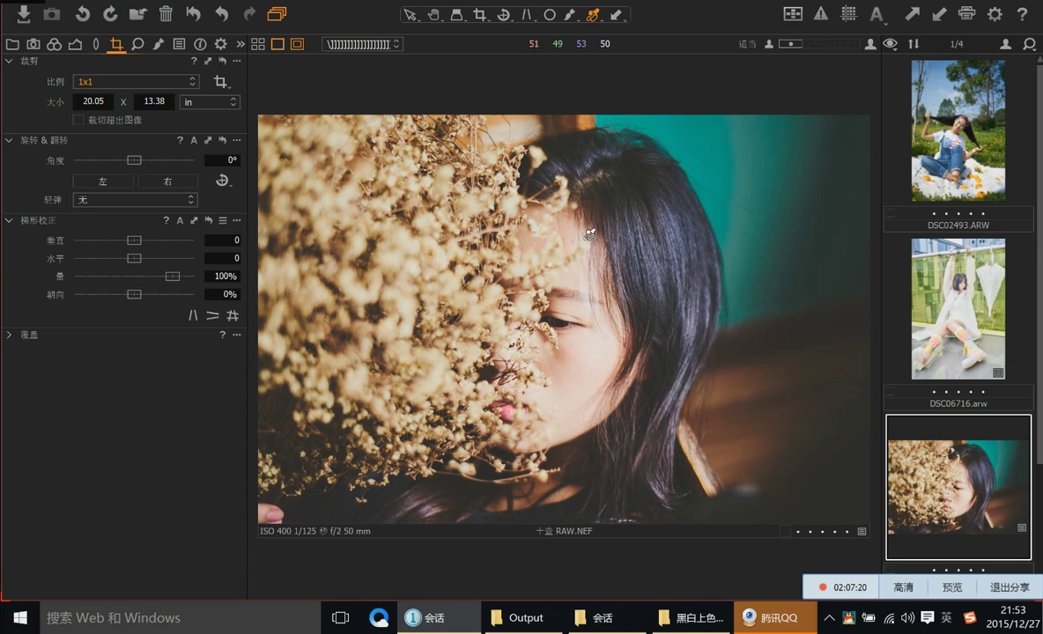
Capture a screenshot of the graded portrait from the QQ group chat, send it to the group and return to Capture One
mouse_move(767, 617)
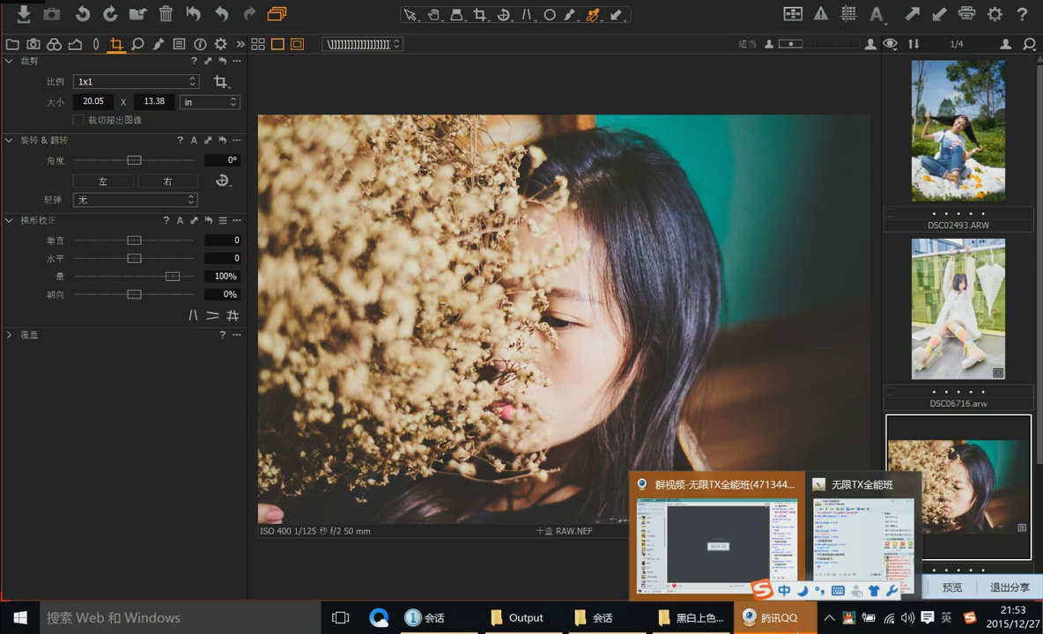
click(828, 529)
drag(827, 532, 1042, 553)
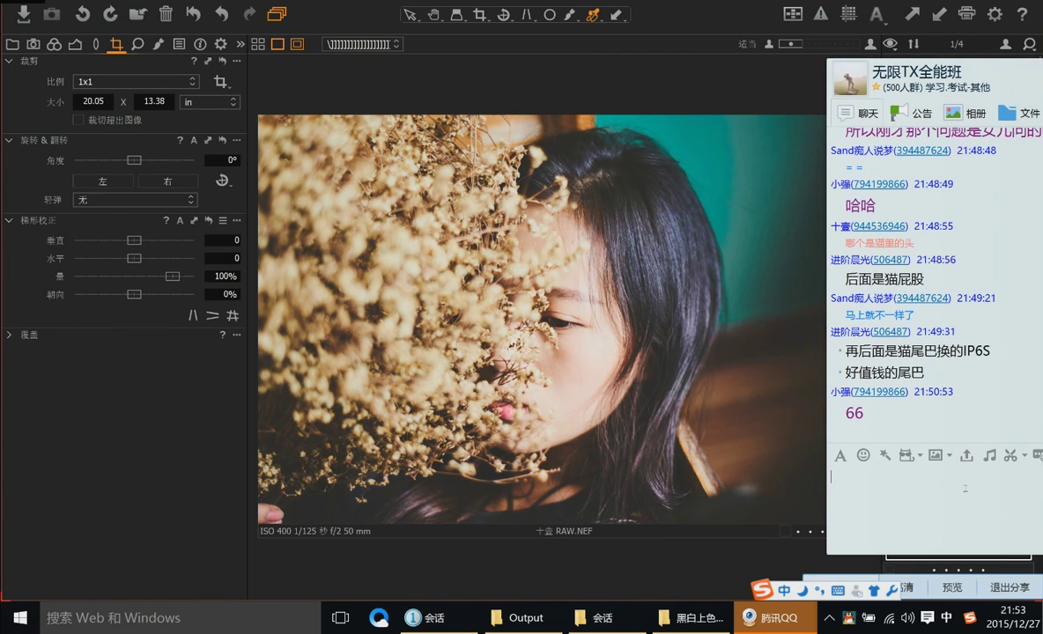
click(1010, 455)
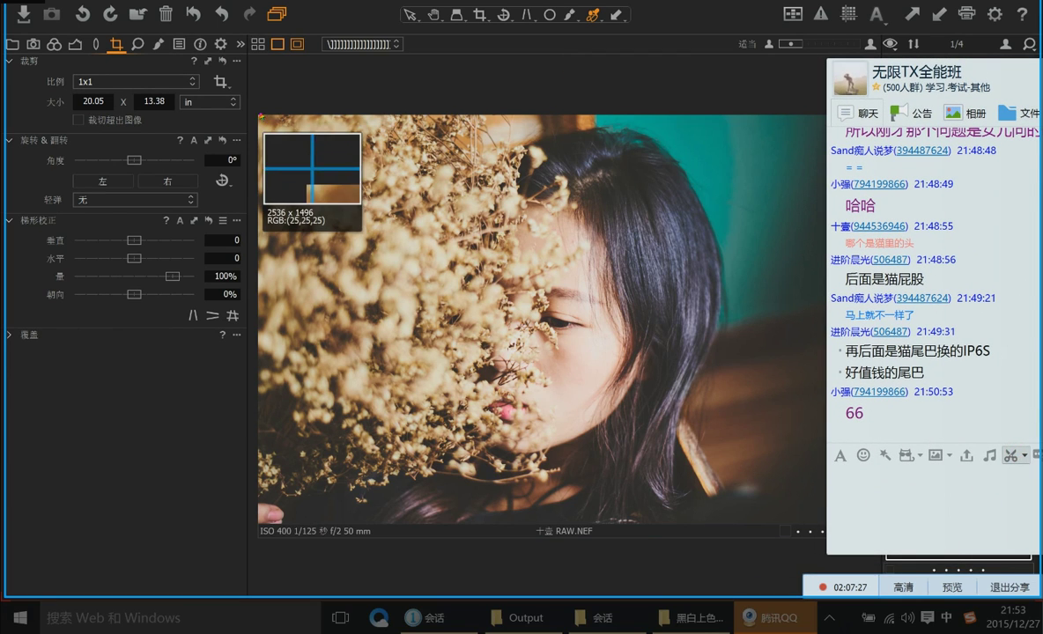
drag(259, 114, 821, 524)
drag(820, 523, 821, 523)
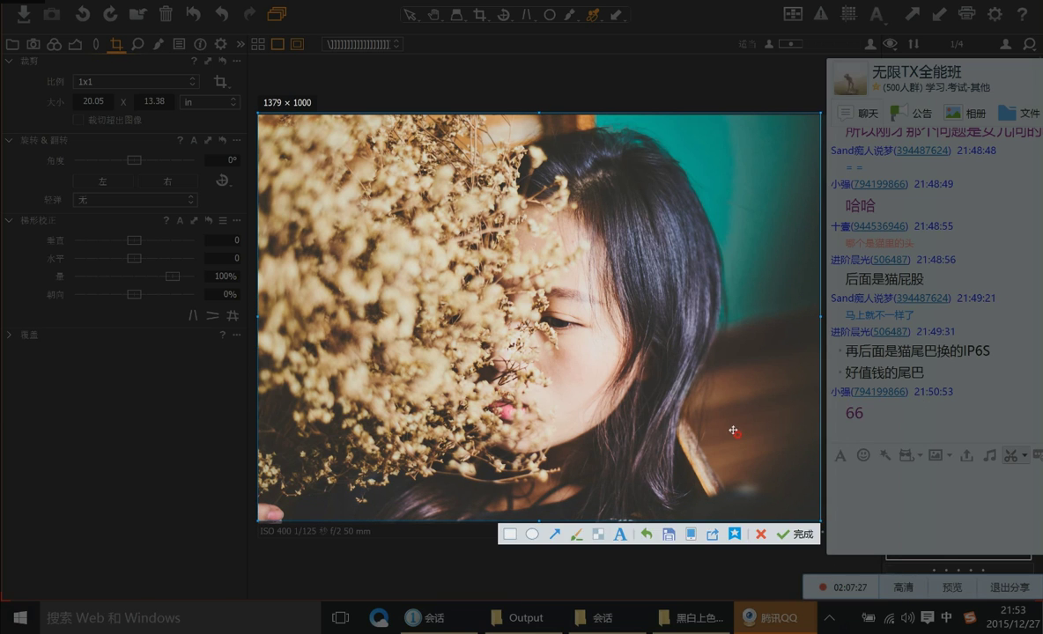
double_click(681, 402)
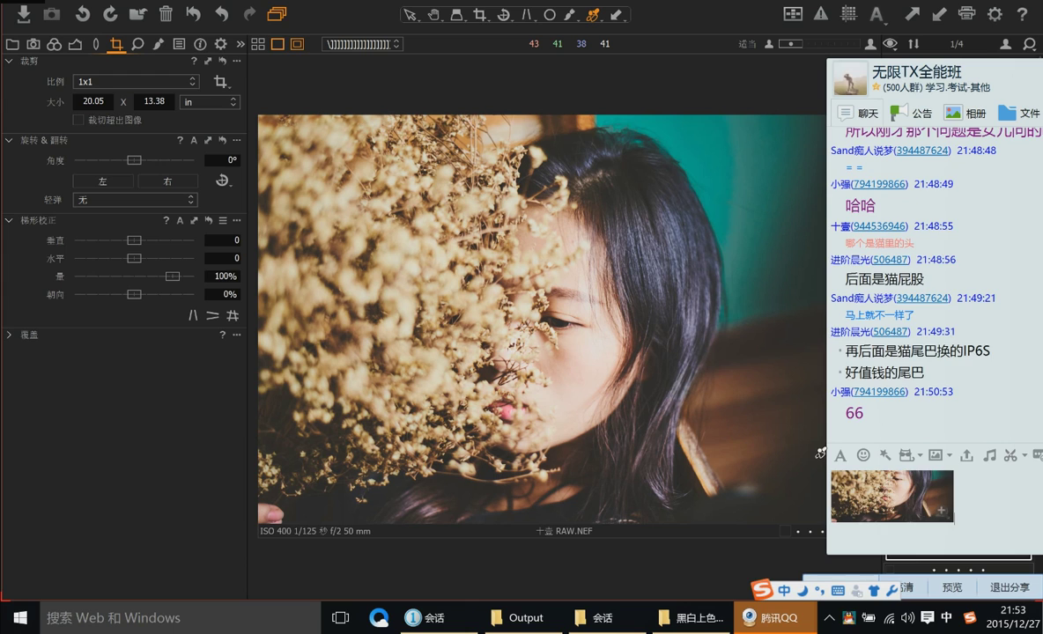
key(Return)
click(566, 55)
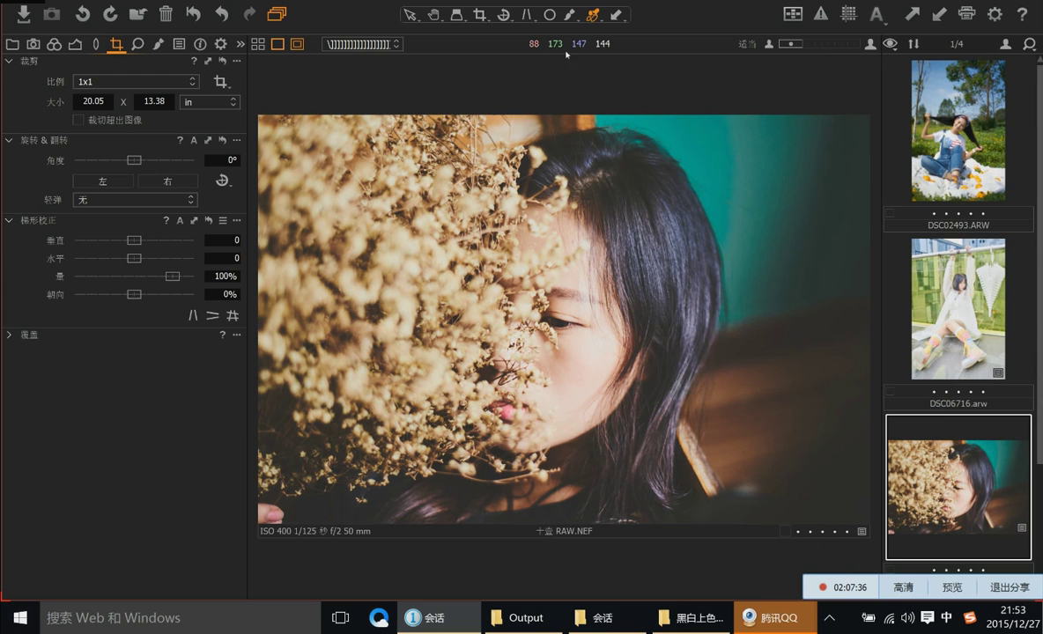
Reset all of the portrait's adjustments and send a screenshot of the unedited image to the QQ group chat
click(192, 16)
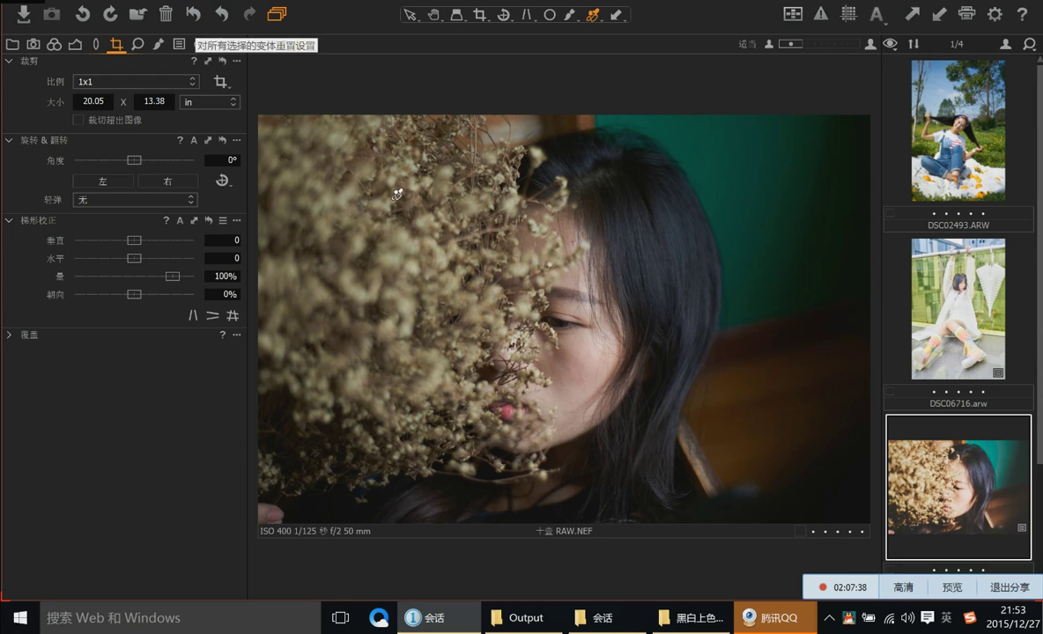
mouse_move(775, 616)
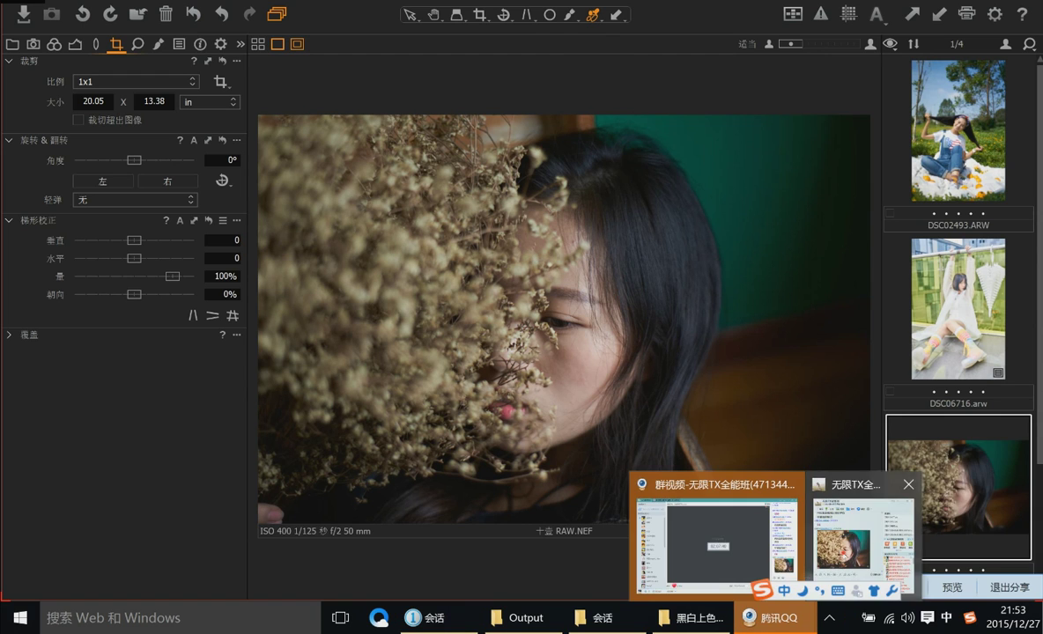
click(863, 528)
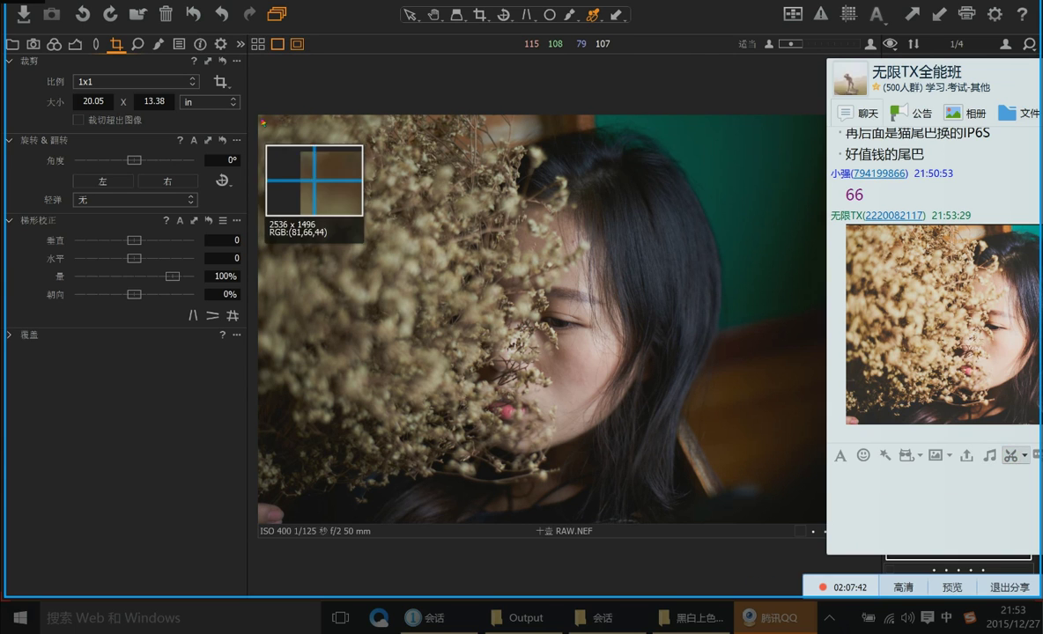
drag(260, 113, 809, 495)
double_click(740, 394)
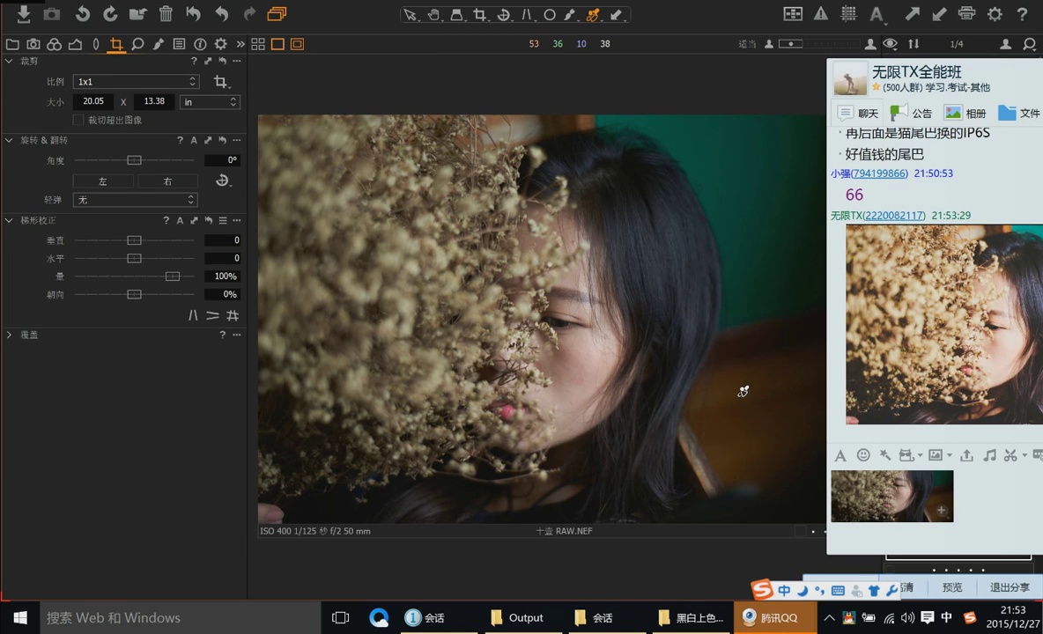
key(Return)
Enlarge the QQ chat window to compare the graded and unedited portraits and check the replies, and restore its size
drag(905, 127, 291, 0)
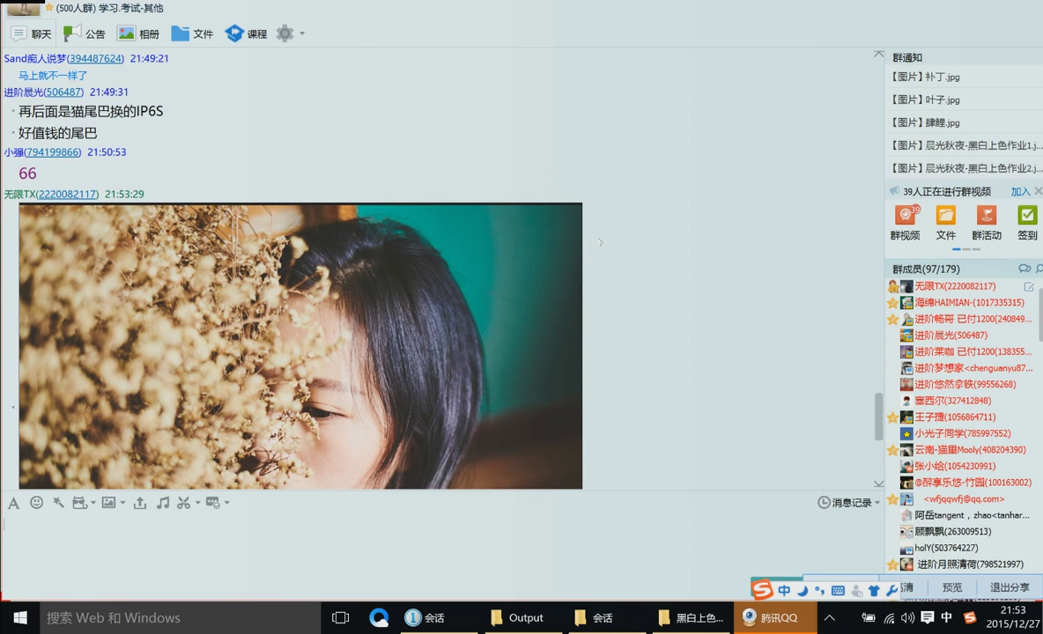
scroll(595, 242, up, 3)
scroll(595, 242, up, 1)
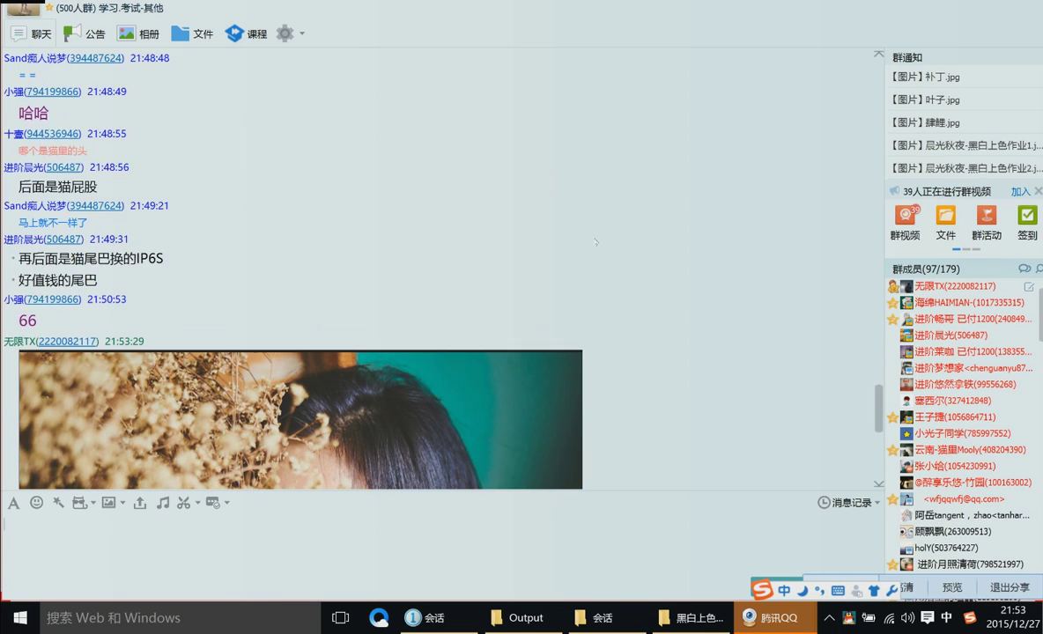
scroll(595, 241, down, 15)
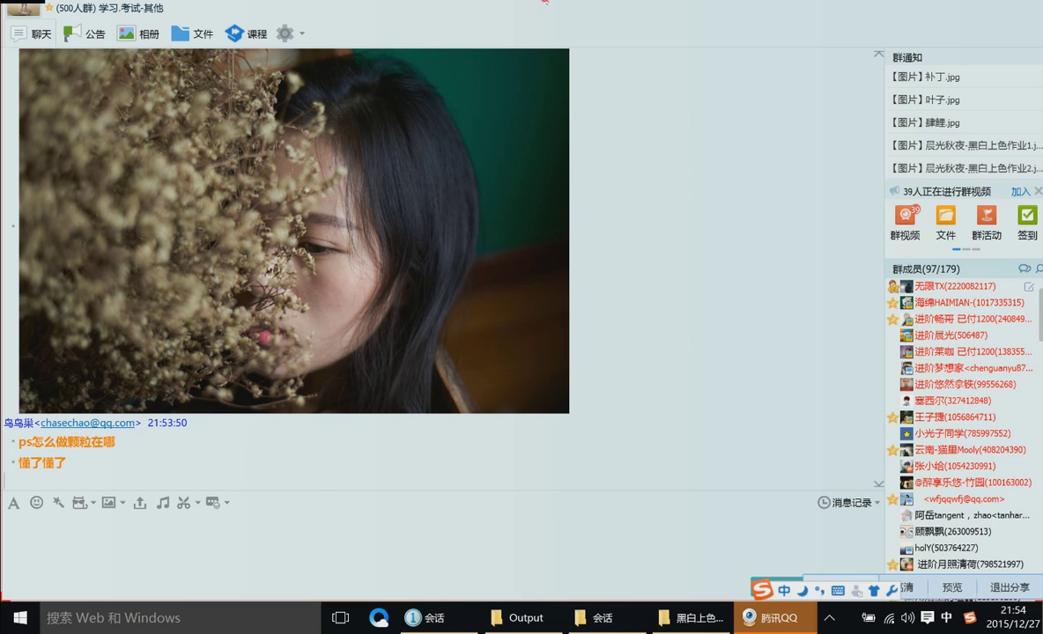
double_click(504, 4)
drag(568, 14, 599, 54)
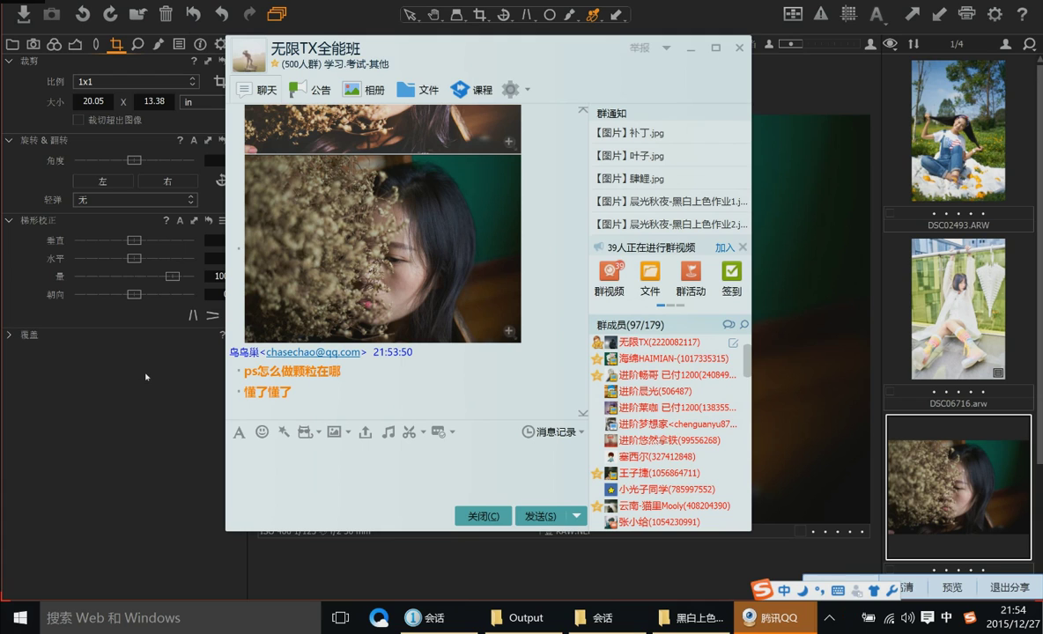
Switch to Capture One to view the unedited portrait and reopen the QQ group chat
click(823, 236)
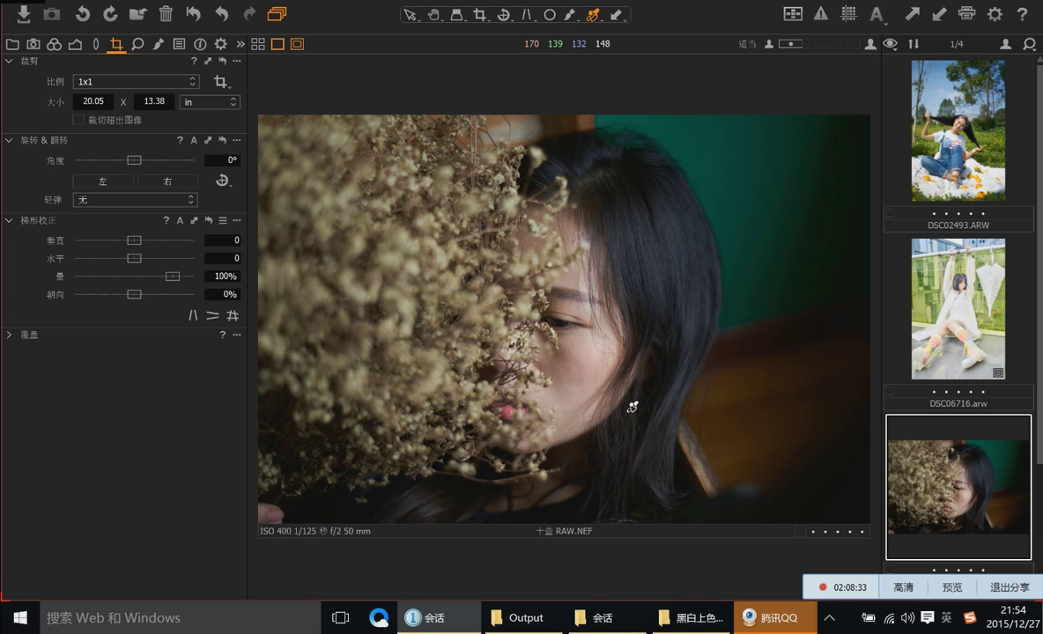
mouse_move(775, 617)
click(837, 564)
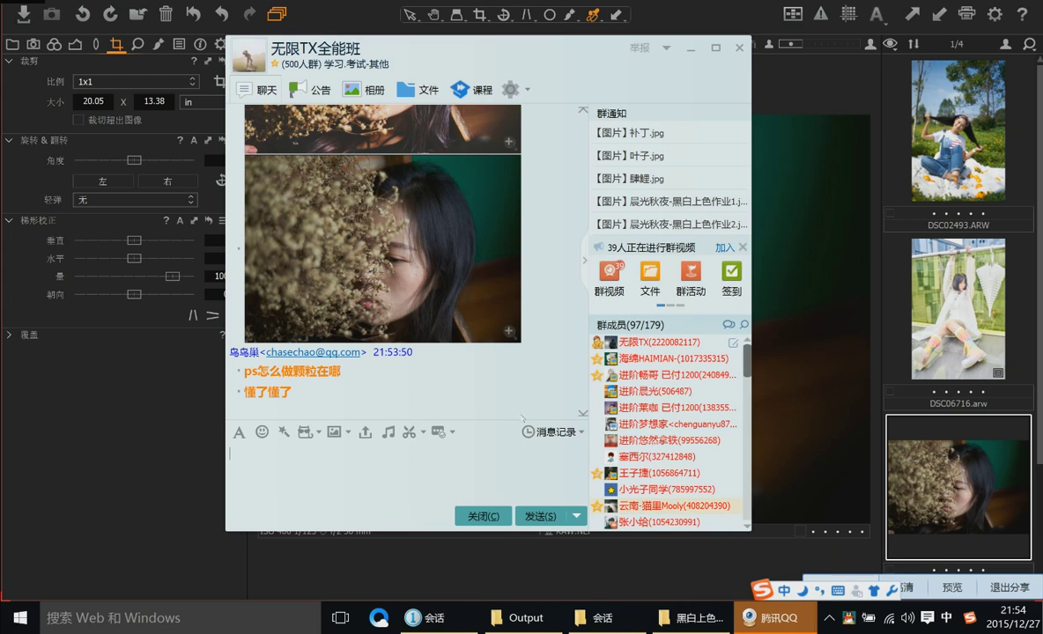